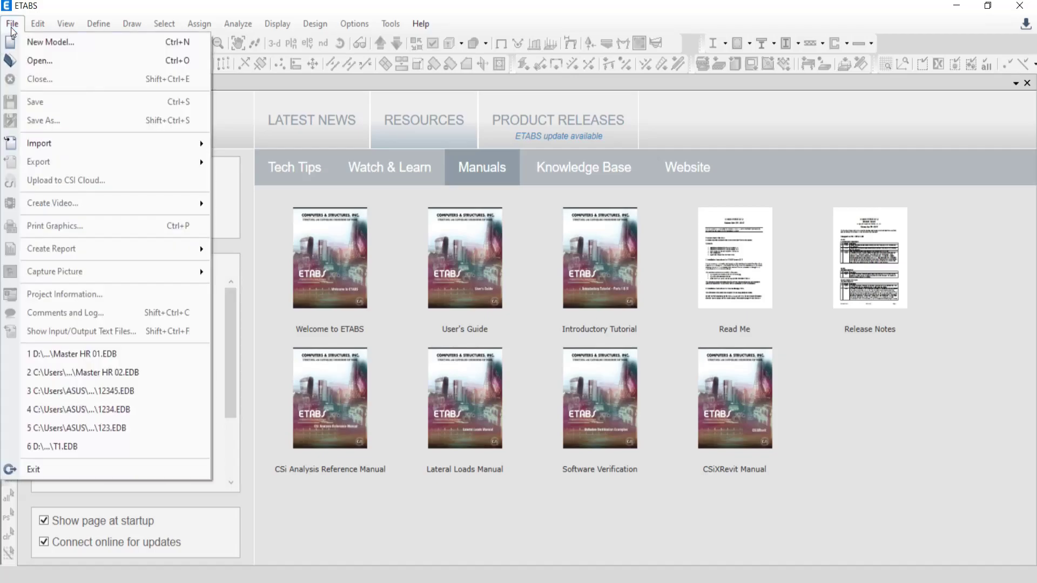
# Start a new model using built-in settings with Metric SI units, Indian steel sections, IS 800:2007 and IS 456:2000.
pyautogui.click(34, 44)
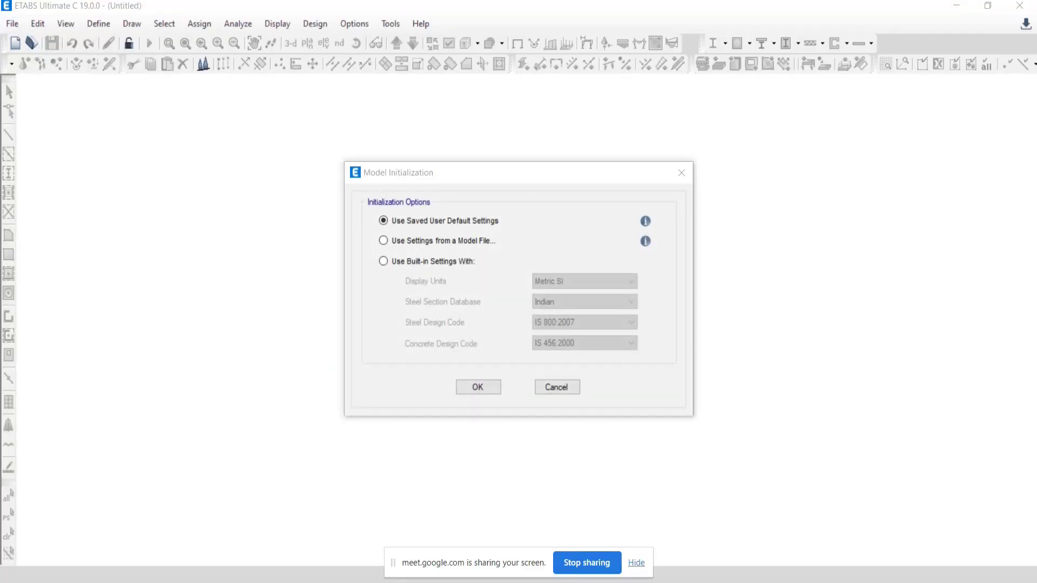
pyautogui.hotkey('alt', 'Tab')
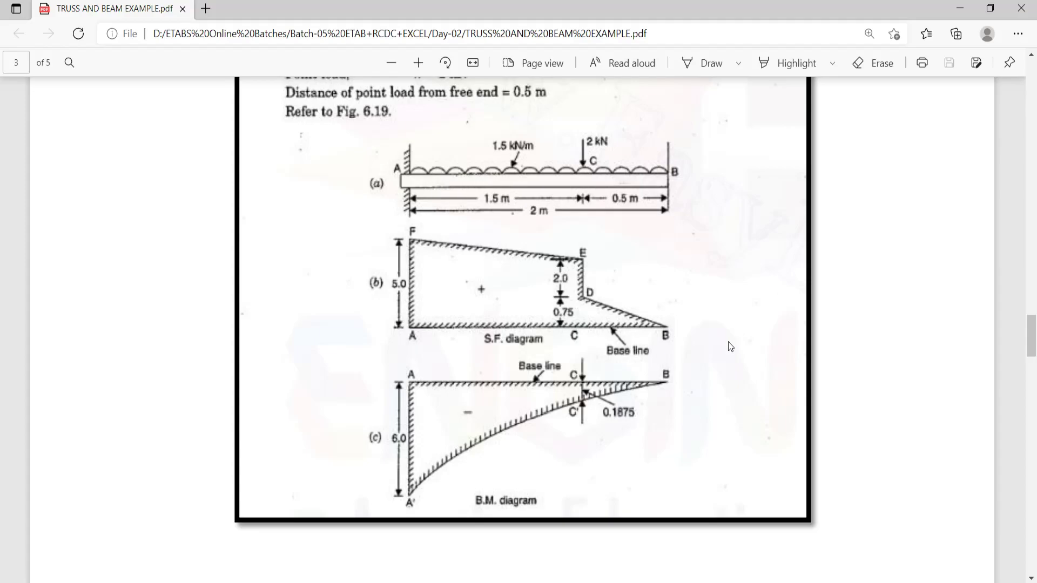
pyautogui.hotkey('alt', 'Tab')
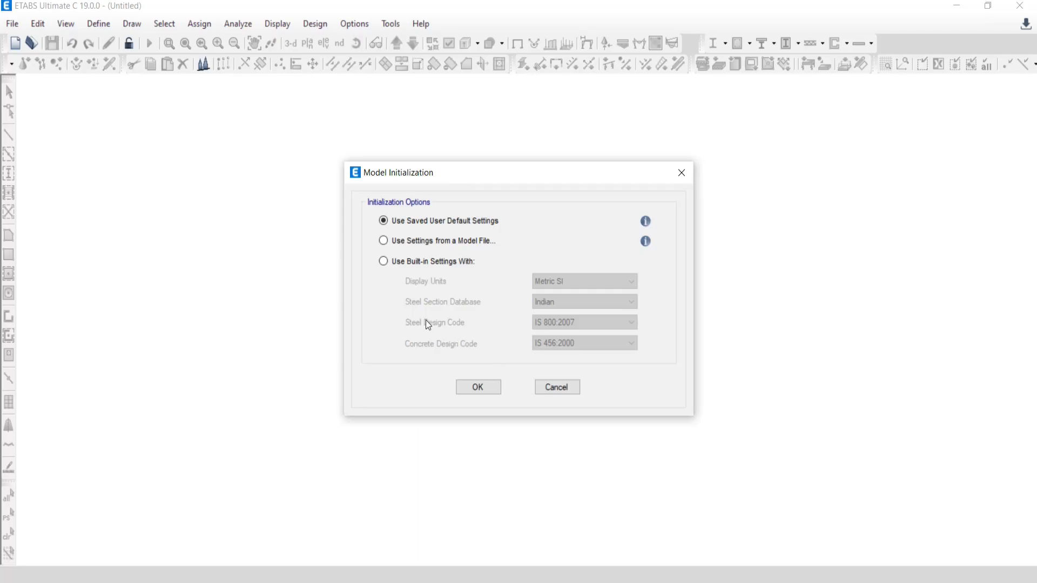
pyautogui.click(416, 263)
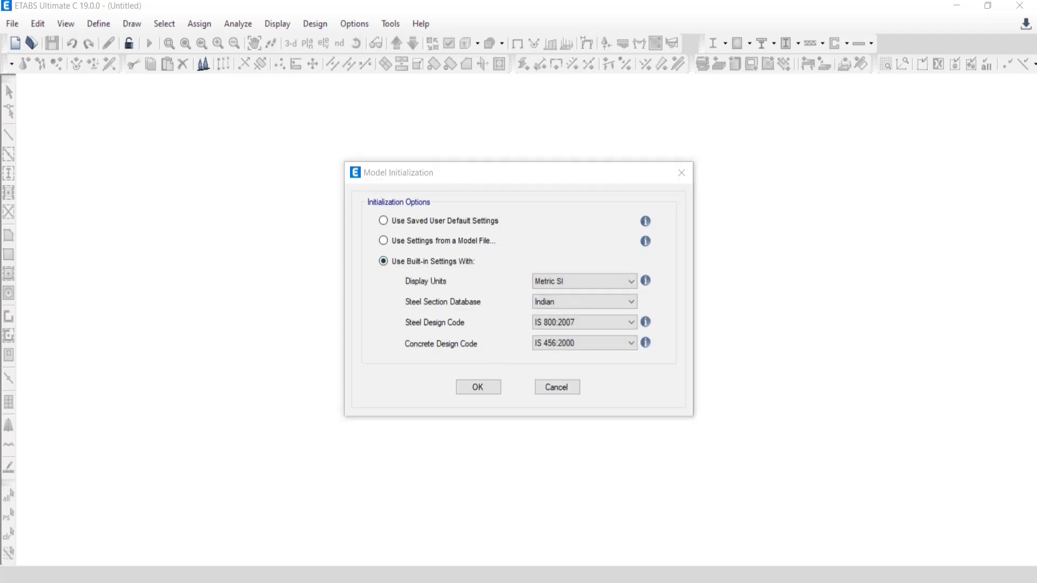
pyautogui.hotkey('alt', 'Tab')
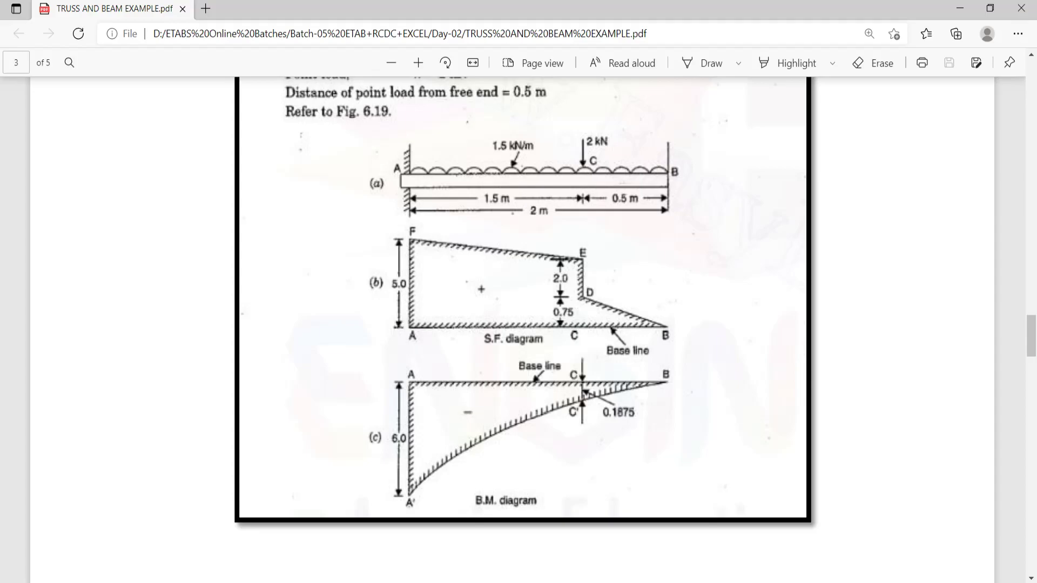
pyautogui.hotkey('alt', 'Tab')
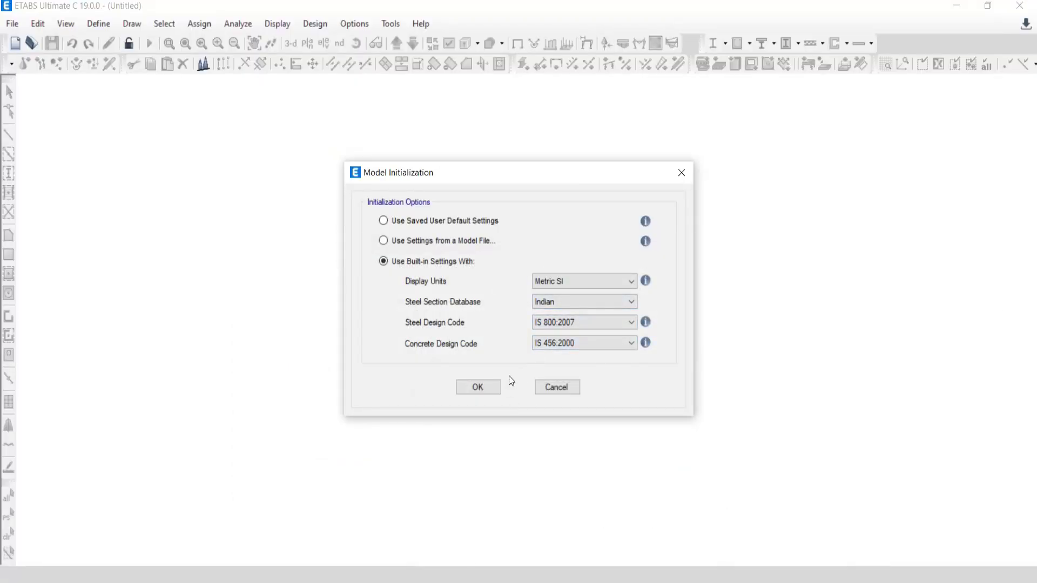
pyautogui.click(476, 386)
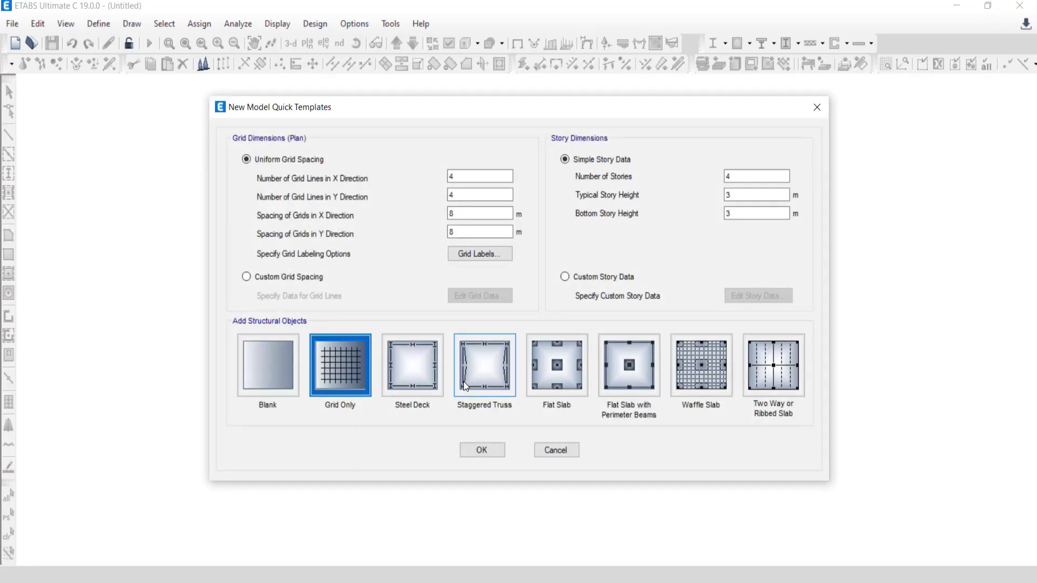
# Set the uniform grid to 2 lines in X and 1 in Y, spaced 2 m in X and 1 m in Y.
pyautogui.doubleClick(463, 177)
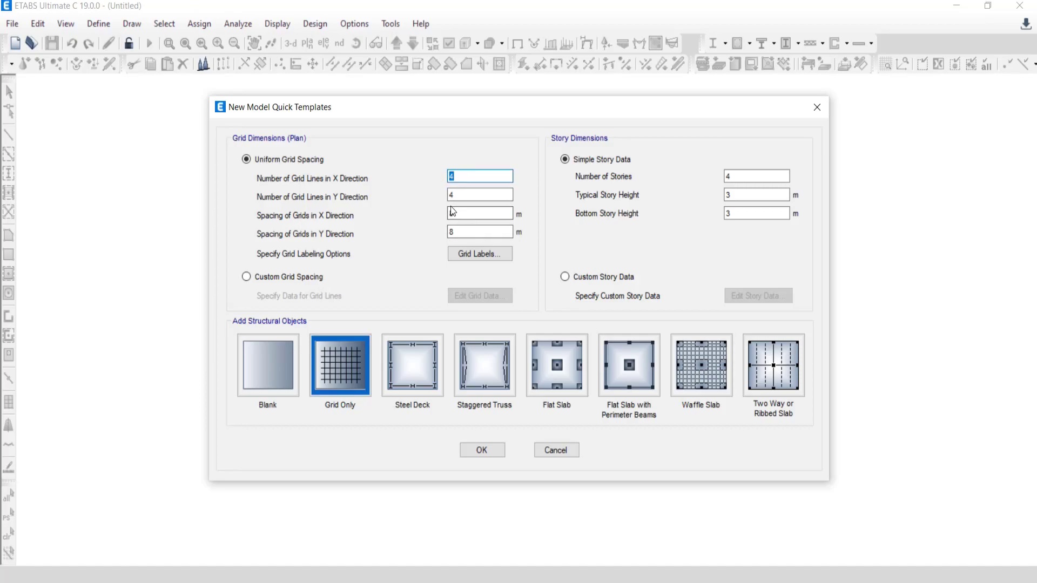
pyautogui.write('2')
pyautogui.doubleClick(455, 194)
pyautogui.write('1')
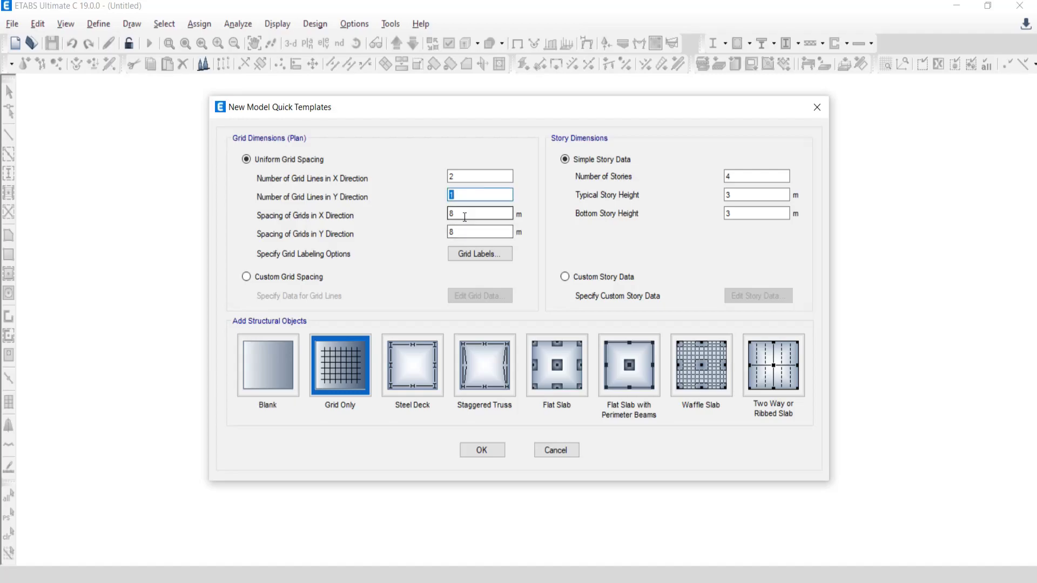
pyautogui.press('Tab')
pyautogui.write('2')
pyautogui.click(455, 232)
pyautogui.moveTo(455, 232); pyautogui.dragTo(444, 238)
pyautogui.write('1')
# Set the number of stories to 1 and create the model from the Grid Only template.
pyautogui.doubleClick(734, 177)
pyautogui.write('1')
pyautogui.click(355, 370)
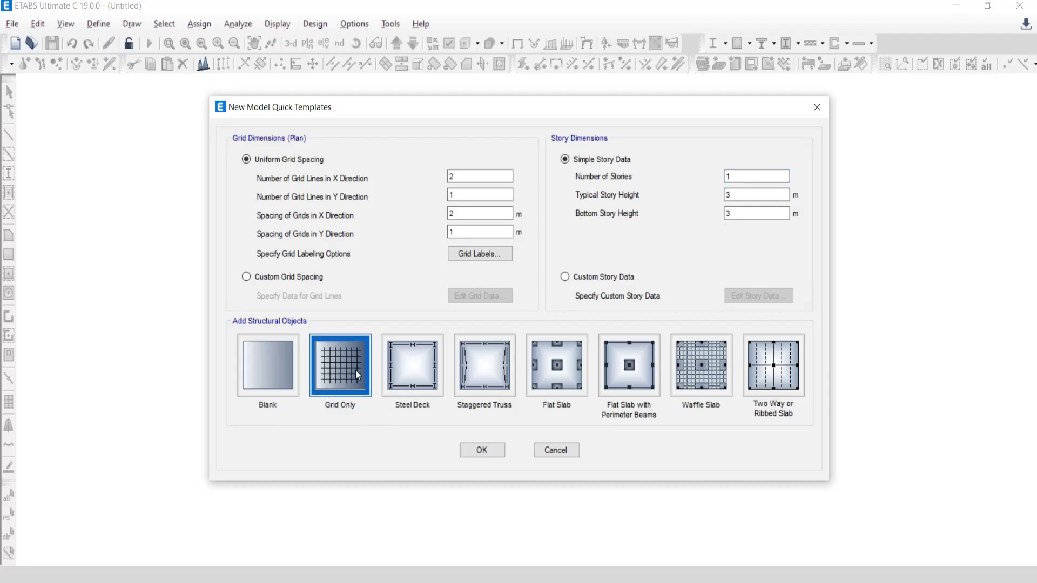
pyautogui.click(476, 449)
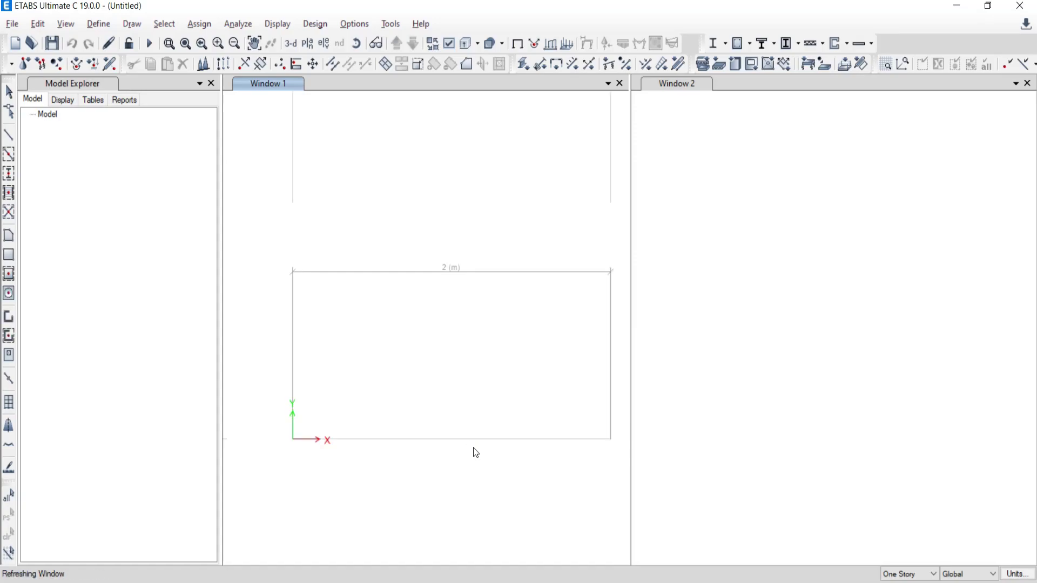
# Close the Model Explorer and the 3-D view so only the Story1 plan view remains.
pyautogui.click(211, 84)
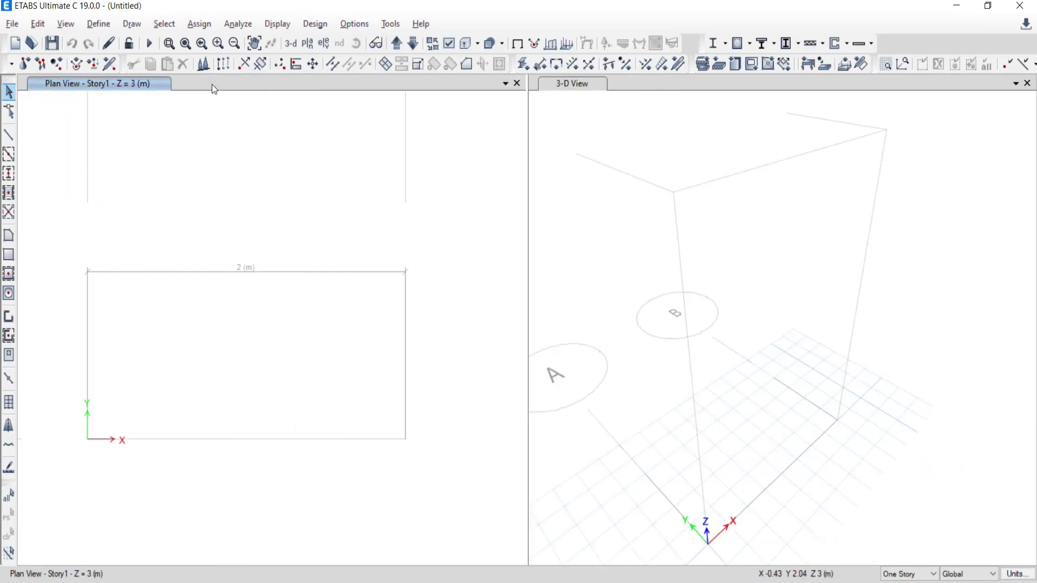
pyautogui.click(1027, 83)
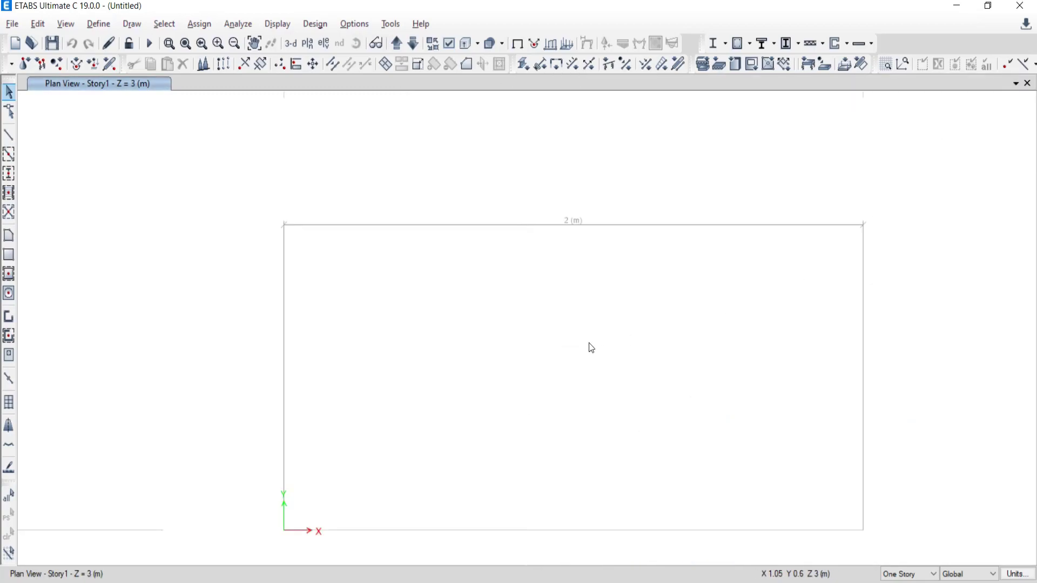
pyautogui.scroll(-3, 560, 297)
pyautogui.scroll(5, 616, 350)
pyautogui.scroll(-5, 589, 339)
pyautogui.scroll(3, 585, 340)
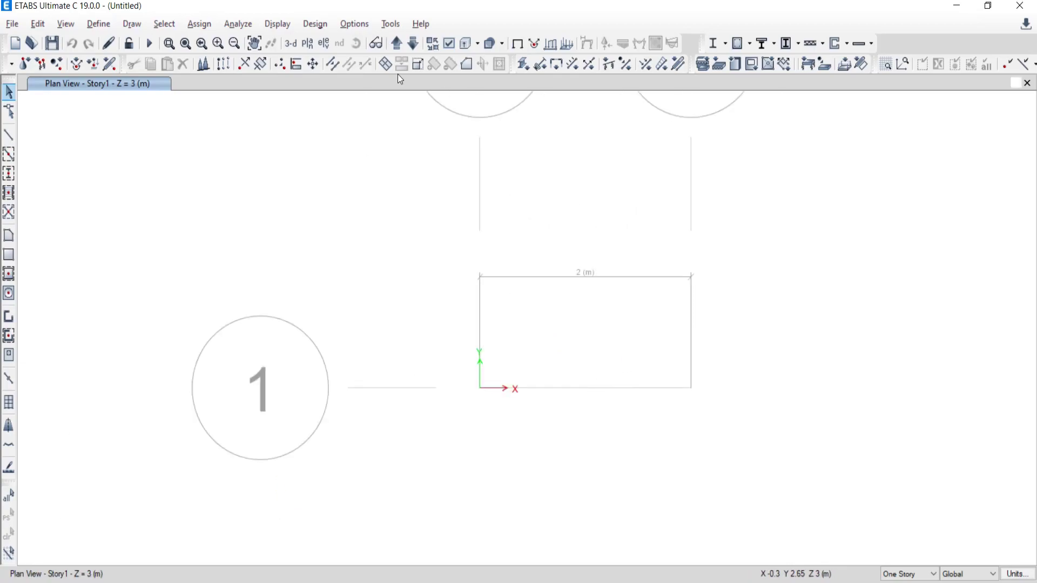
# Display the elevation view along grid line 1.
pyautogui.click(327, 48)
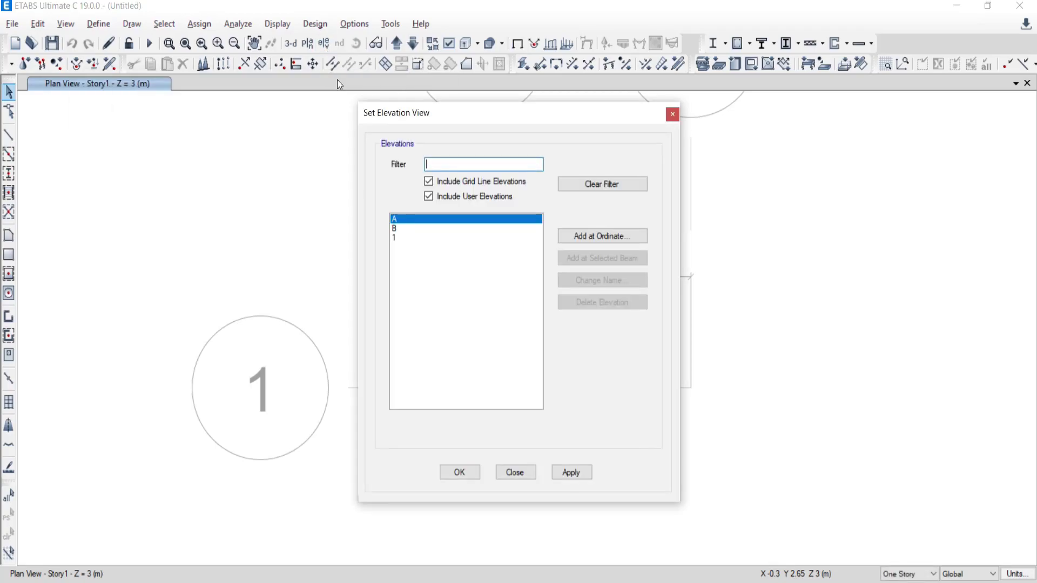
pyautogui.moveTo(507, 111); pyautogui.dragTo(798, 148)
pyautogui.click(694, 274)
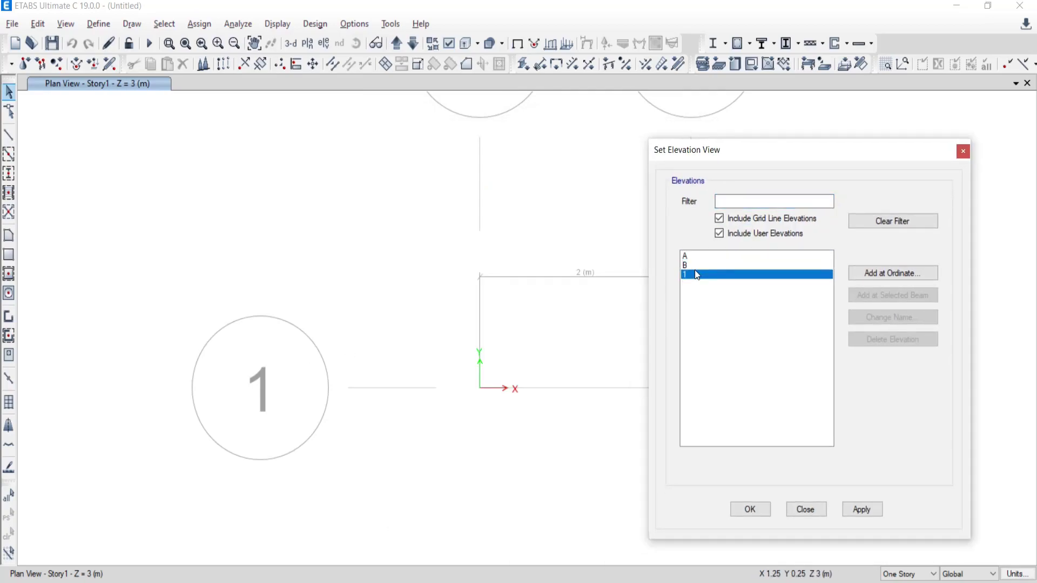
pyautogui.click(873, 510)
pyautogui.click(807, 508)
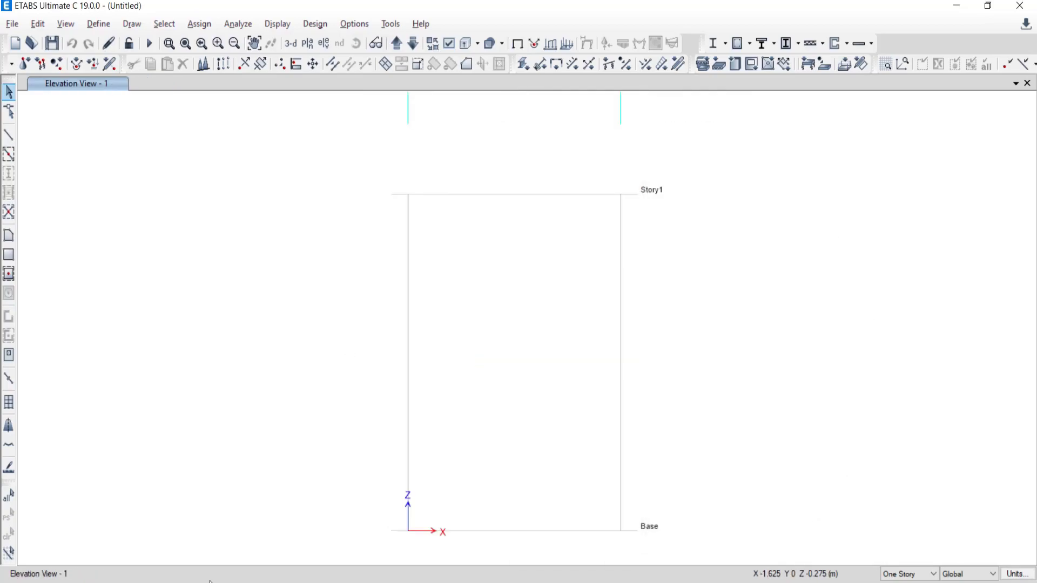
# Draw a 2 m beam along the Story1 level from grid A to grid B, and return to selection mode.
pyautogui.scroll(3, 394, 234)
pyautogui.scroll(2, 741, 257)
pyautogui.scroll(-3, 521, 396)
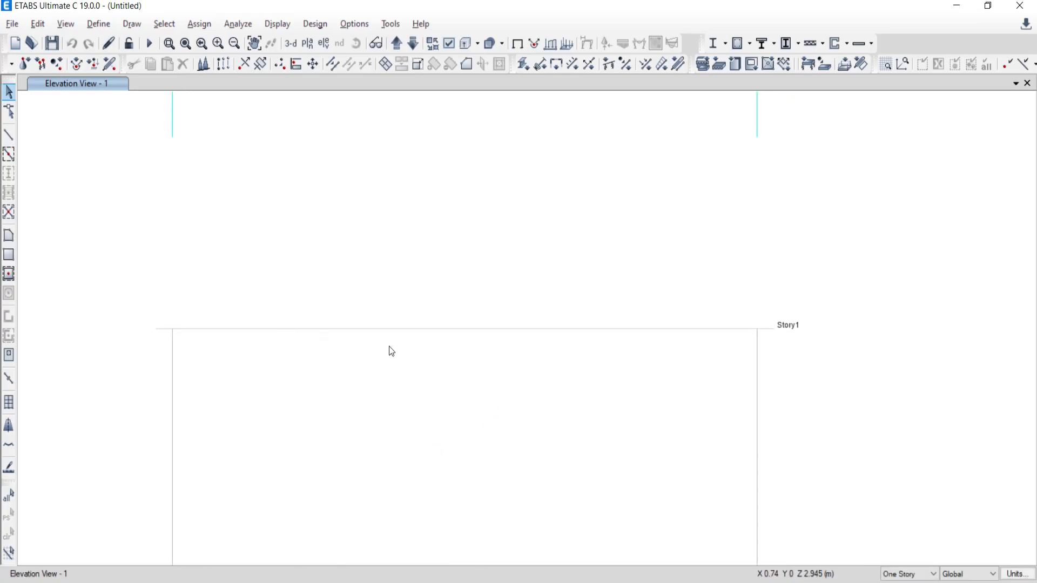
pyautogui.click(9, 134)
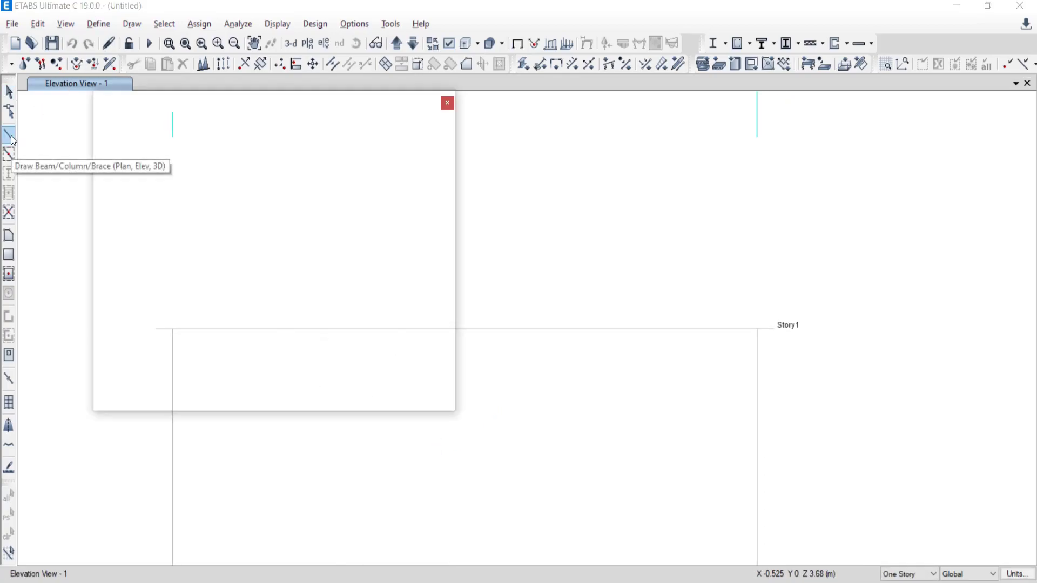
pyautogui.click(691, 155)
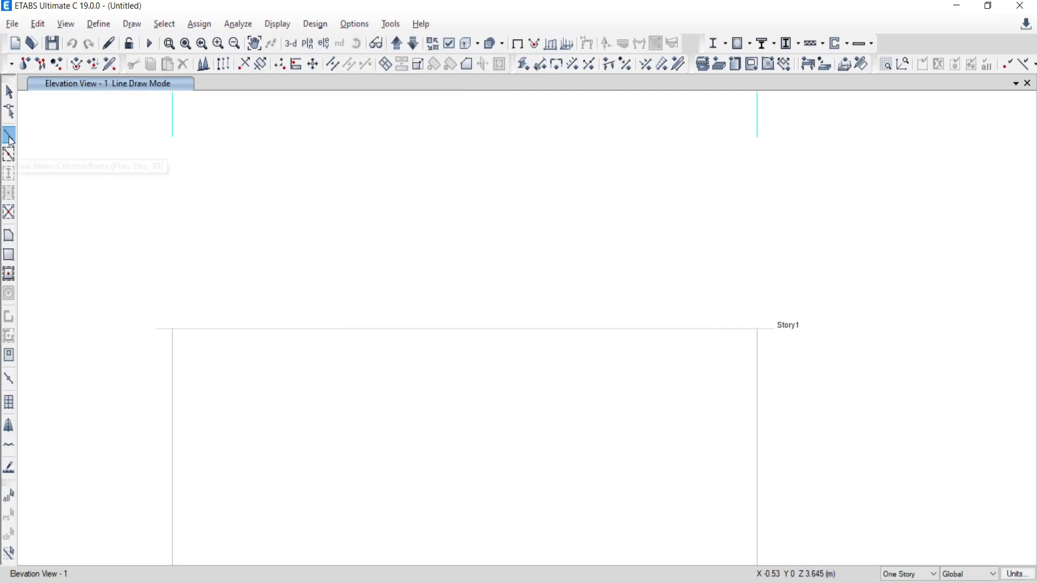
pyautogui.click(691, 155)
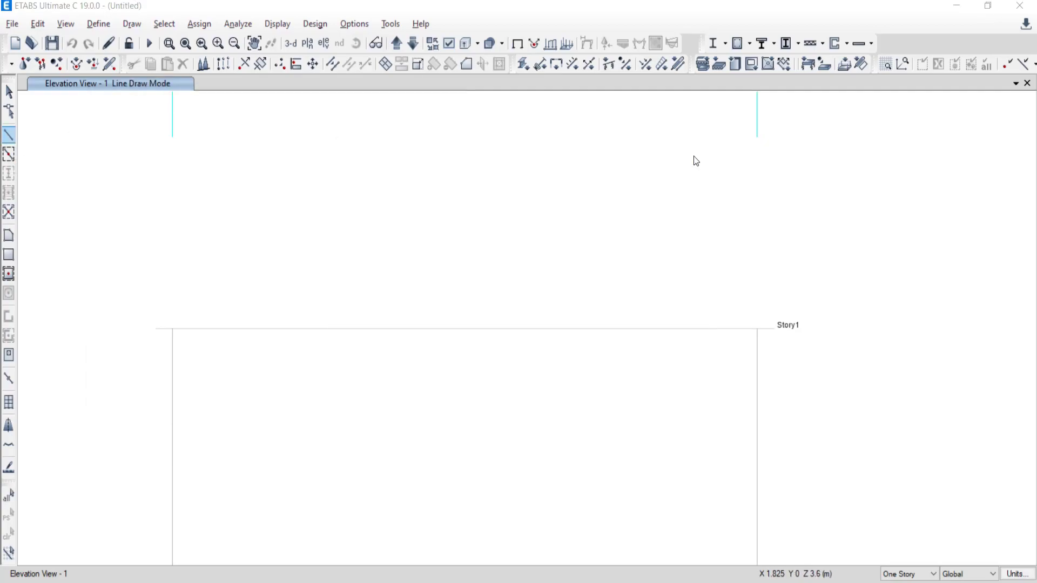
pyautogui.click(172, 328)
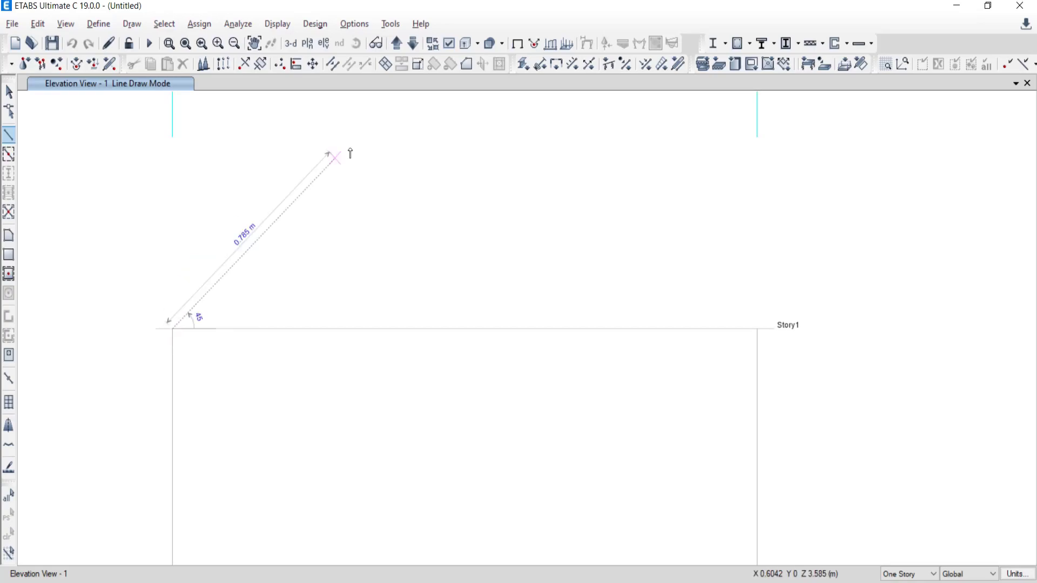
pyautogui.click(758, 331)
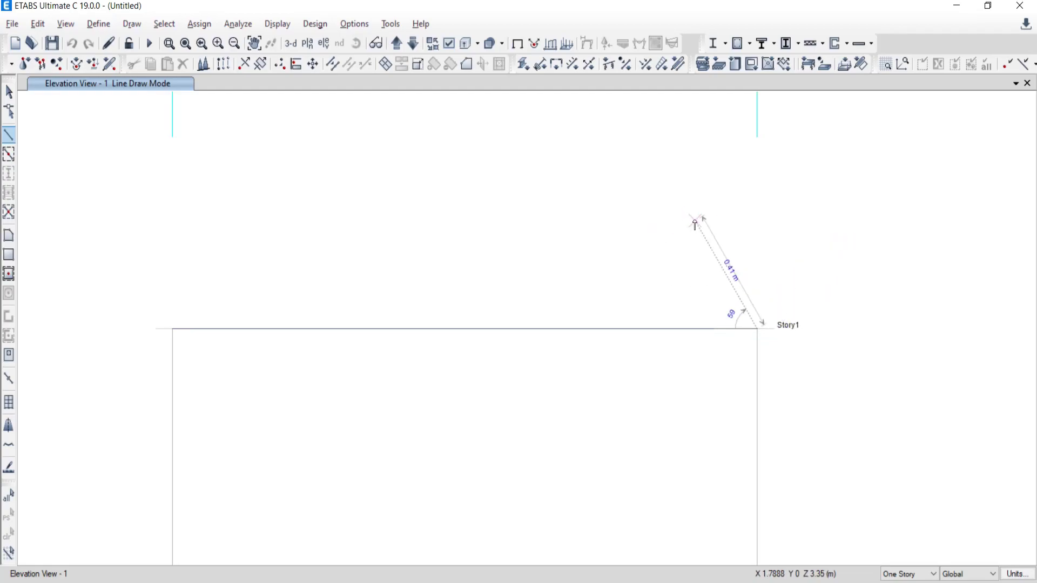
pyautogui.press('Escape')
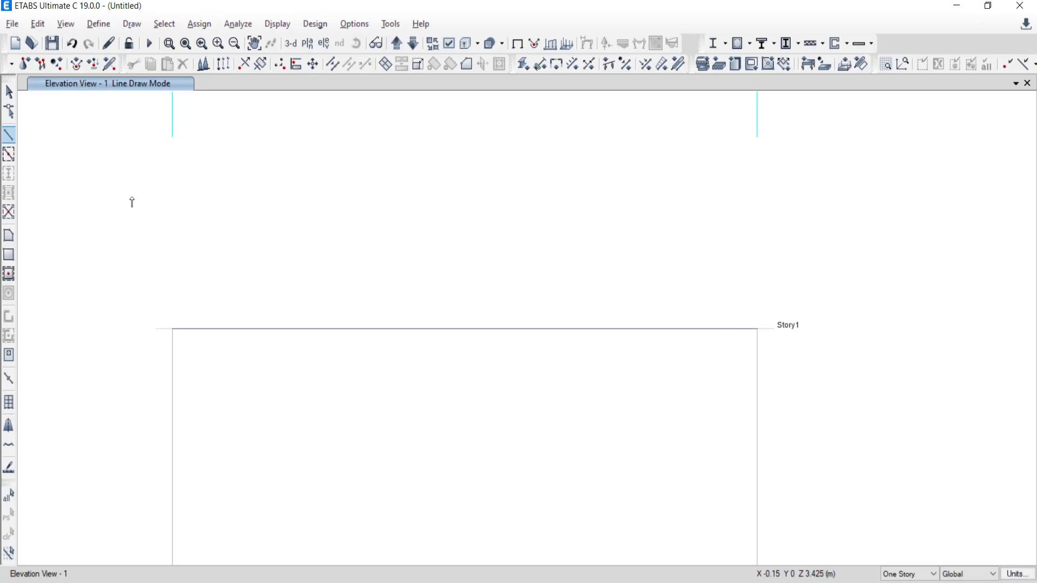
pyautogui.click(100, 257)
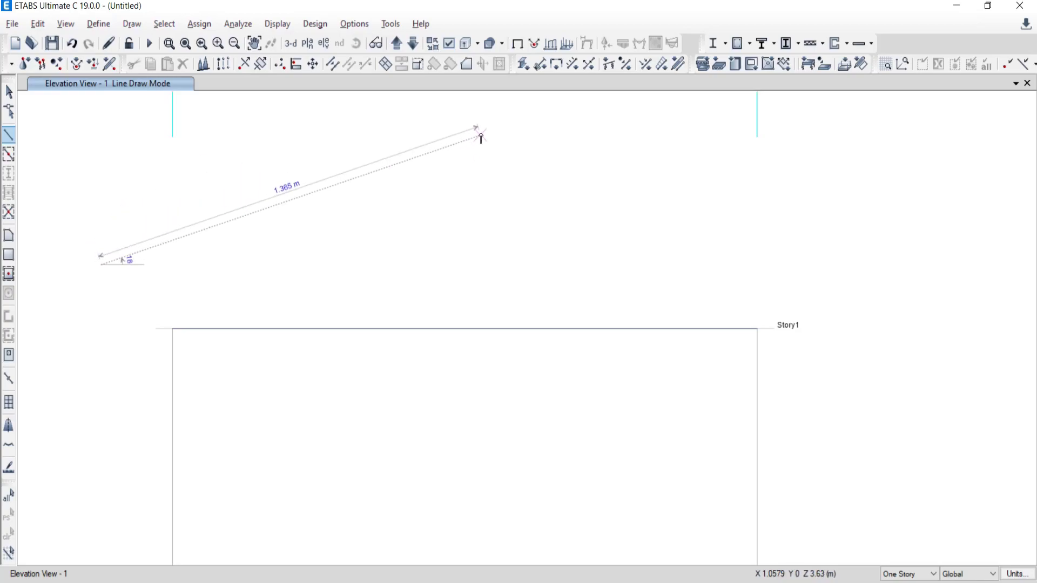
pyautogui.press('Escape')
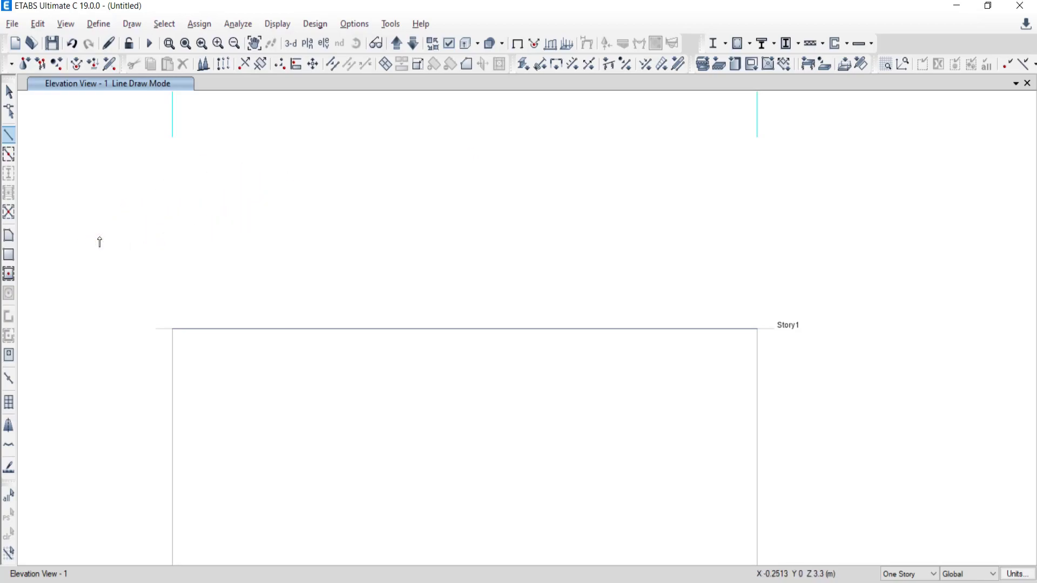
pyautogui.click(9, 94)
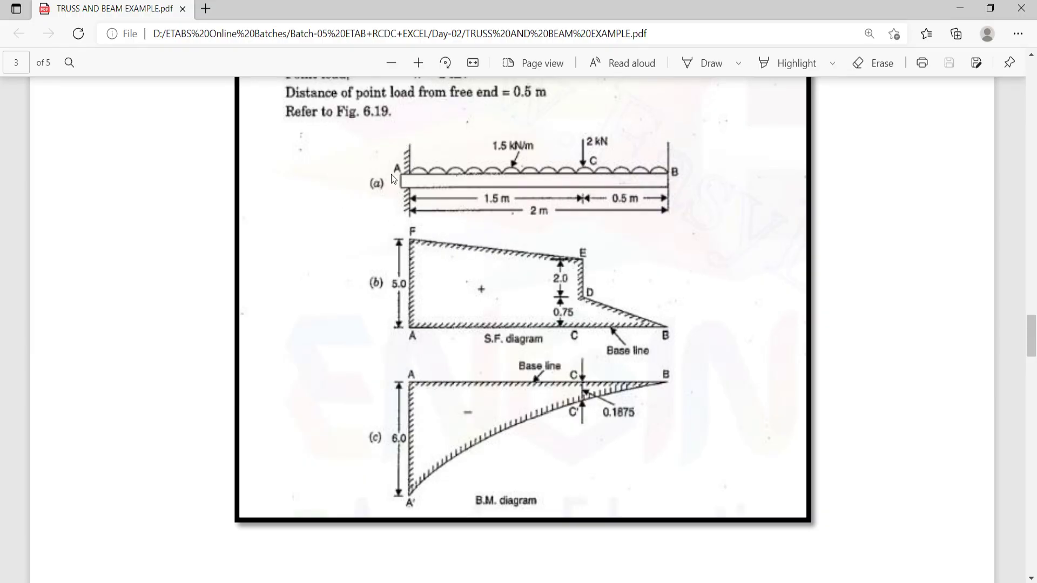
# Assign a fixed restraint, with all translations and rotations restrained, to the beam's end joint at grid A.
pyautogui.hotkey('alt', 'Tab')
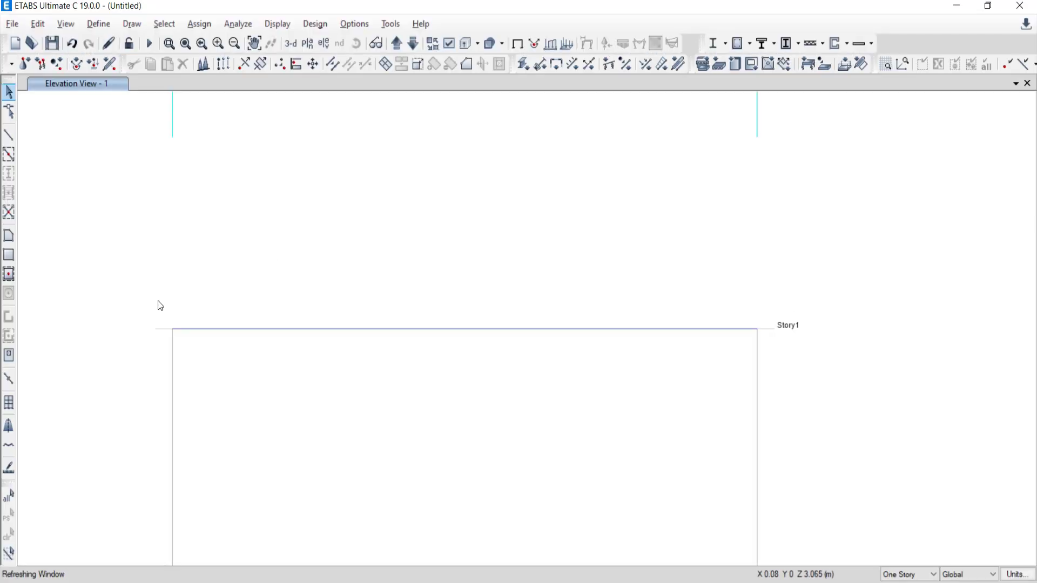
pyautogui.click(173, 329)
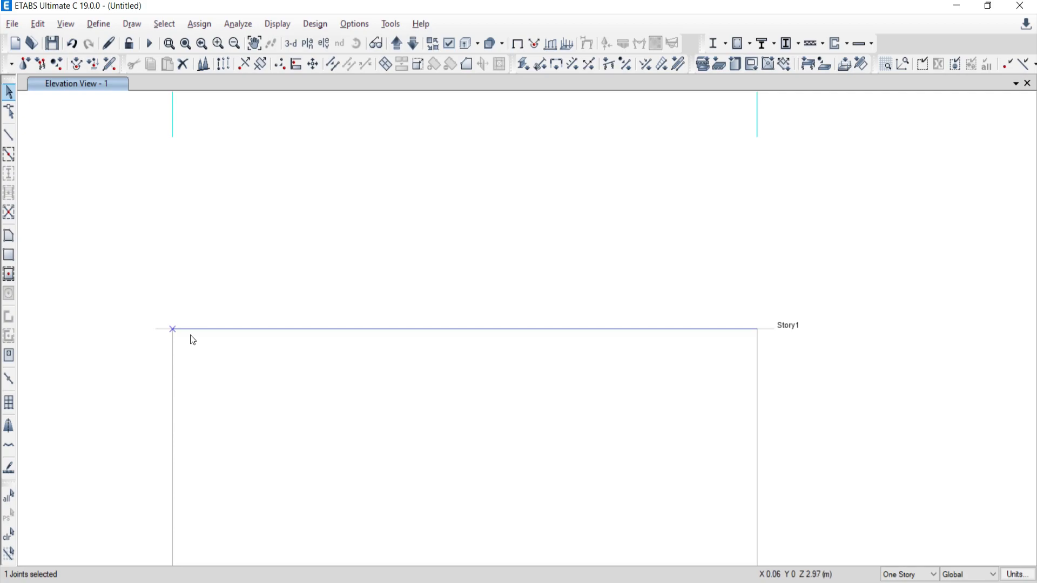
pyautogui.click(196, 25)
pyautogui.moveTo(213, 45)
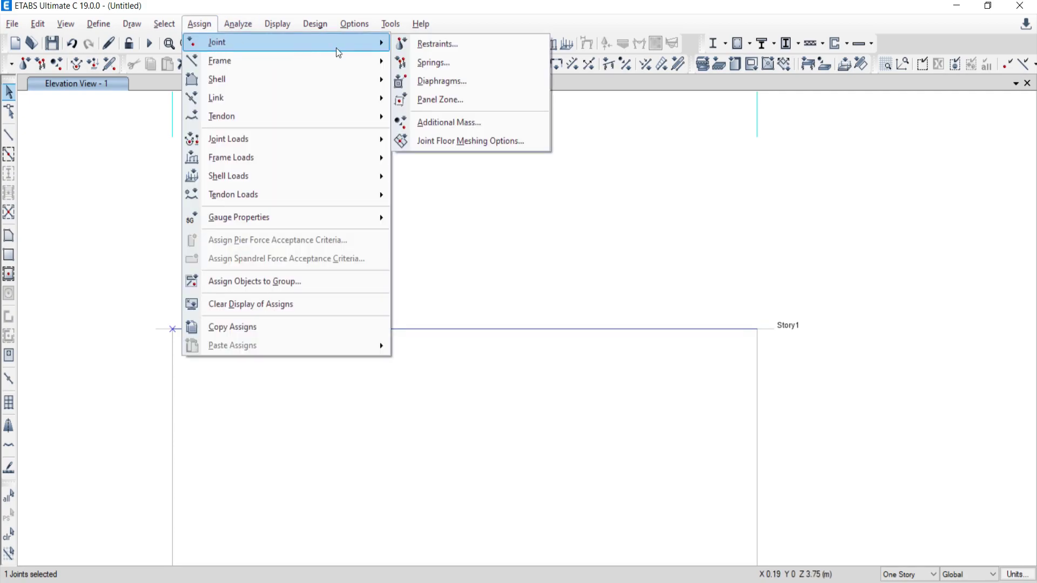
pyautogui.click(437, 44)
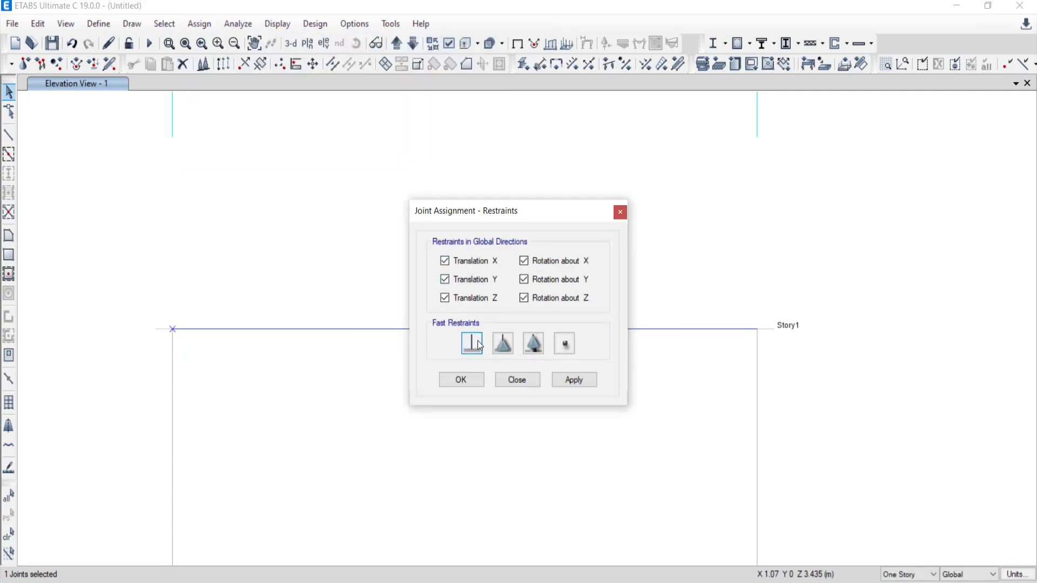
pyautogui.click(574, 379)
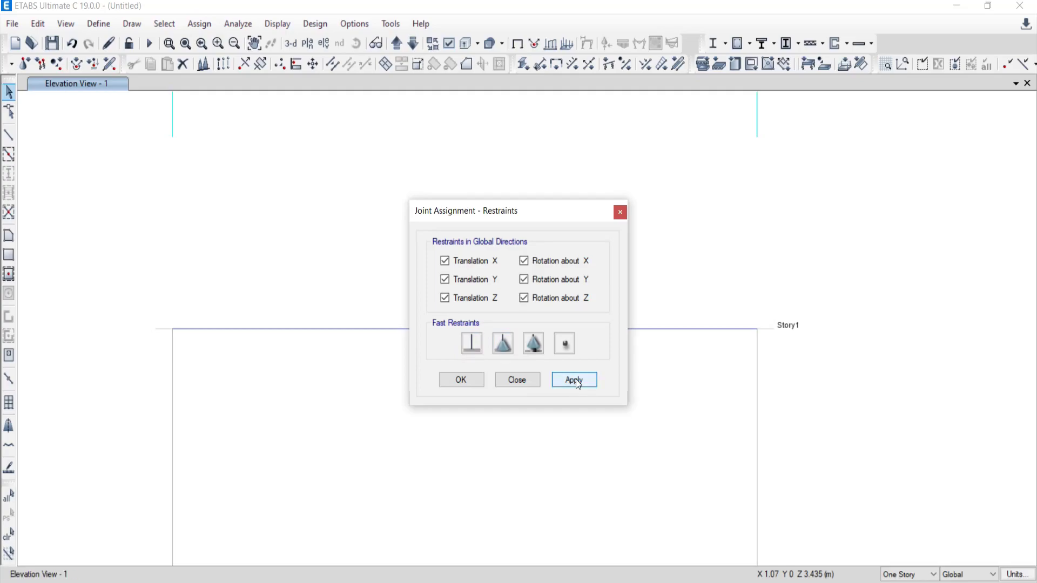
pyautogui.click(518, 380)
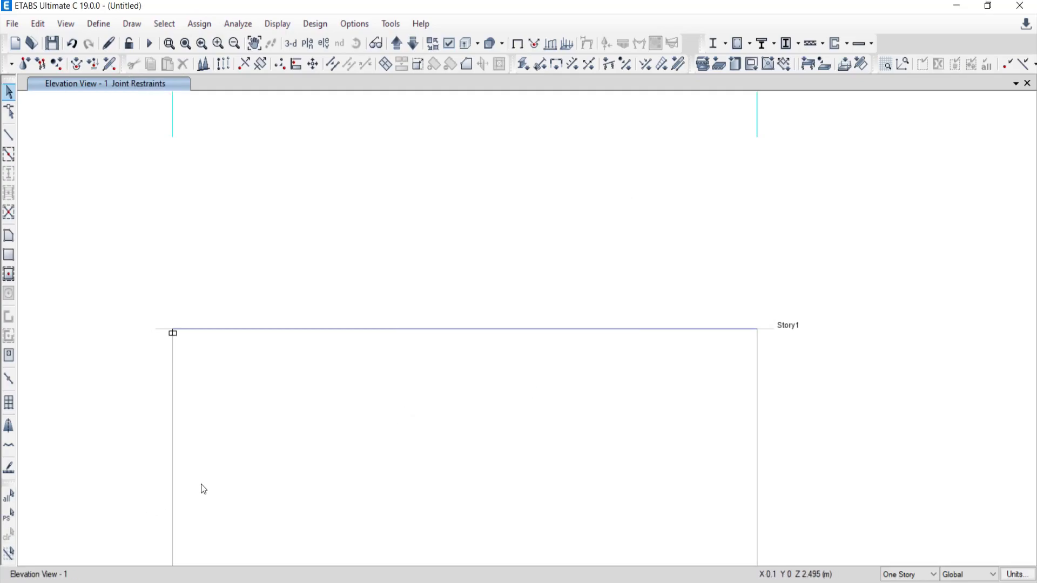
pyautogui.hotkey('alt', 'Tab')
pyautogui.click(657, 134)
pyautogui.hotkey('alt', 'Tab')
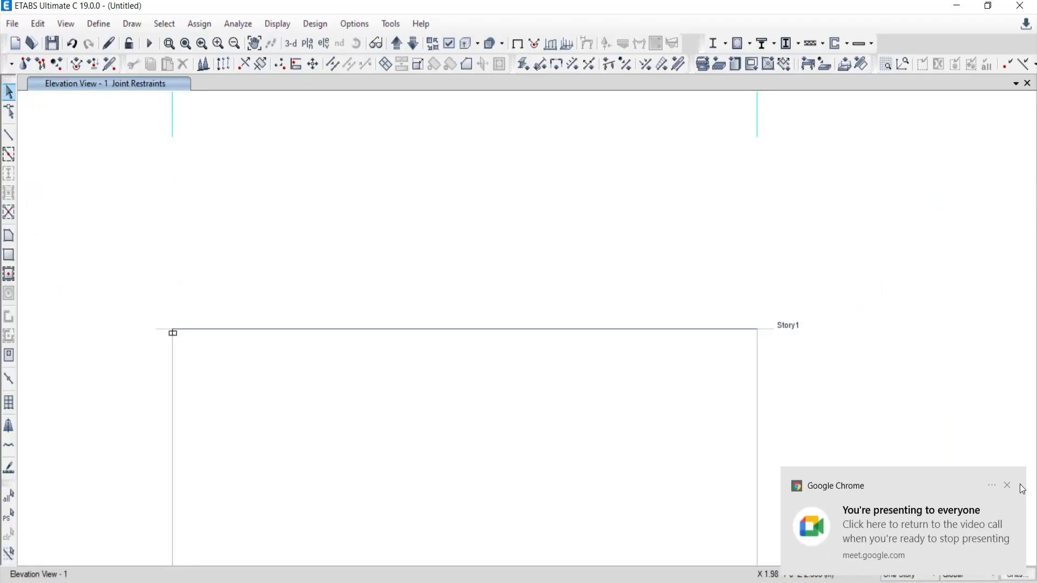
pyautogui.click(1006, 485)
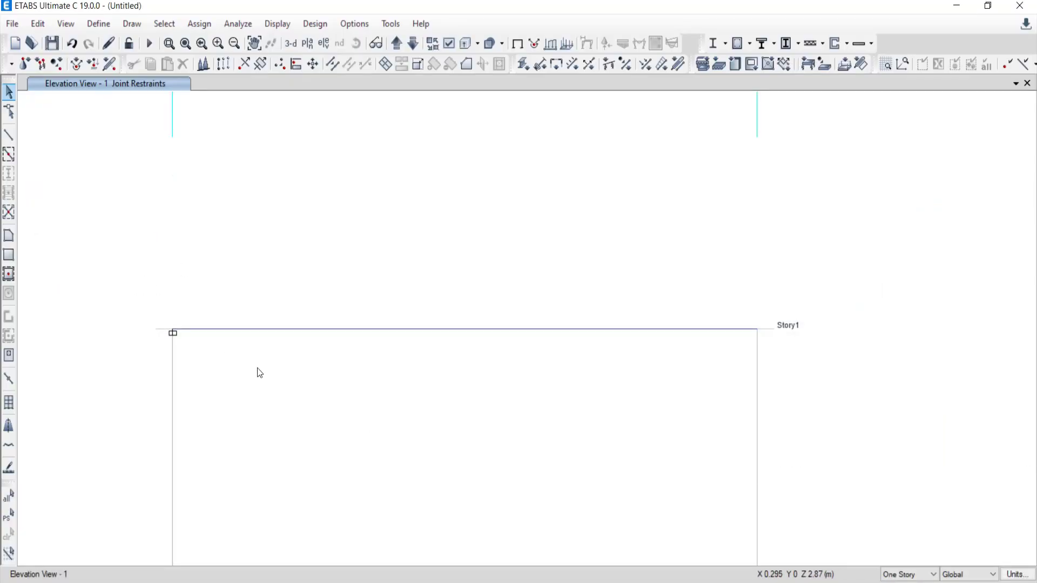
pyautogui.hotkey('alt', 'Tab')
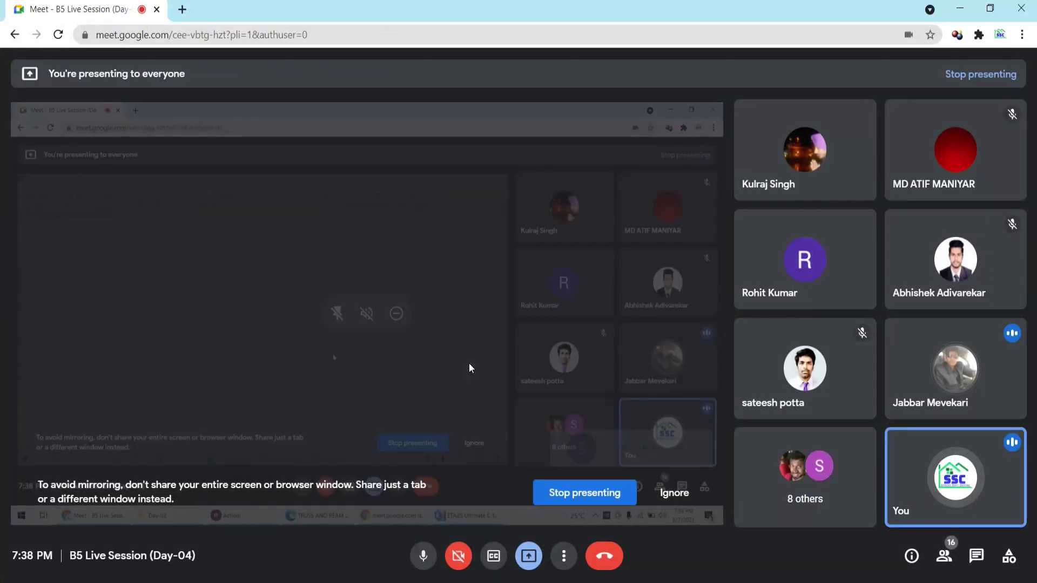
pyautogui.hotkey('alt', 'Tab')
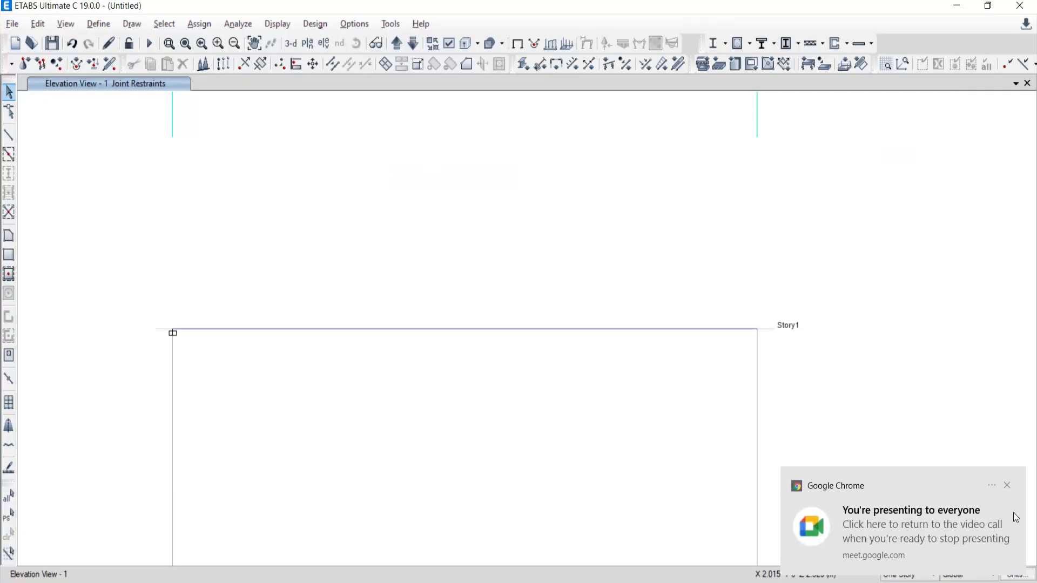
pyautogui.click(1006, 488)
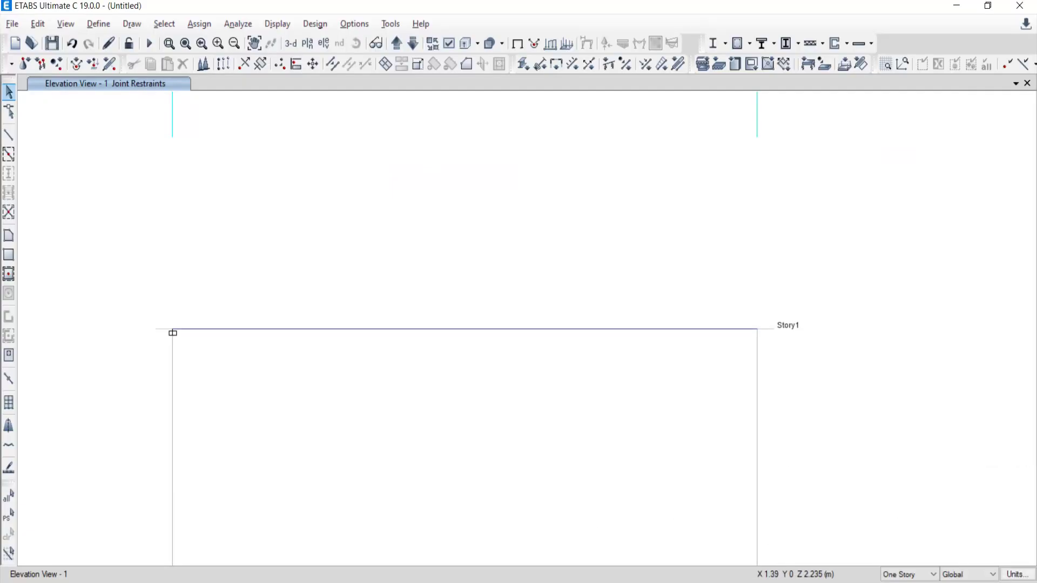
# Review the distributed load, point load and span distances of Problem 6.4 in the PDF example, and return to ETABS.
pyautogui.hotkey('alt', 'Tab')
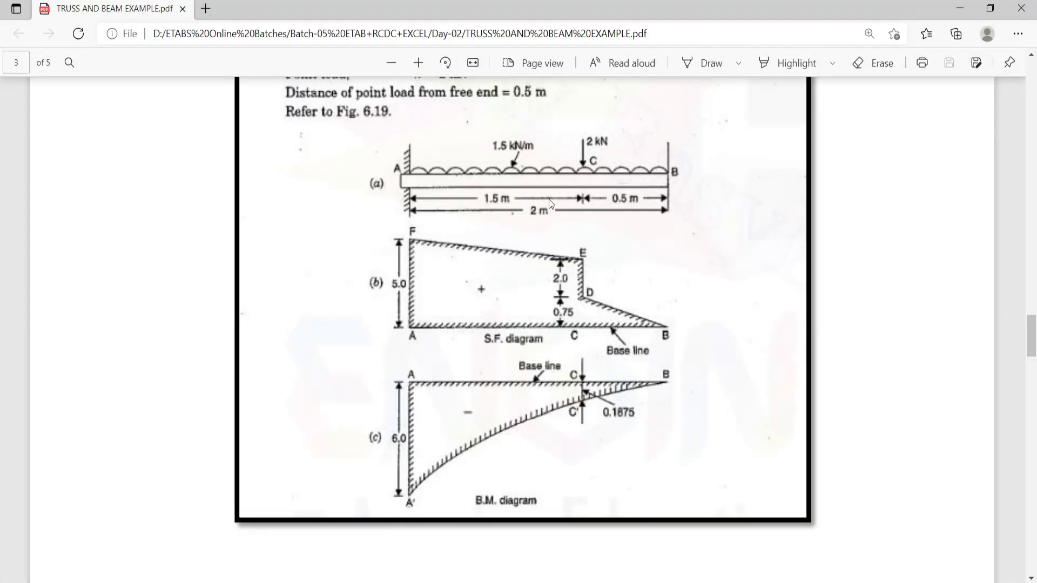
pyautogui.scroll(3, 592, 142)
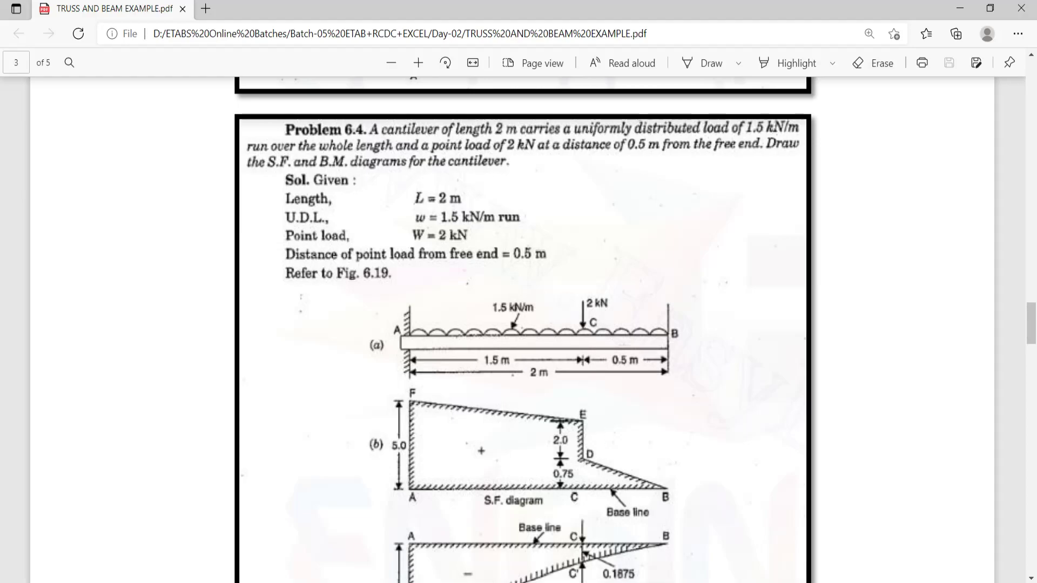
pyautogui.hotkey('alt', 'Tab')
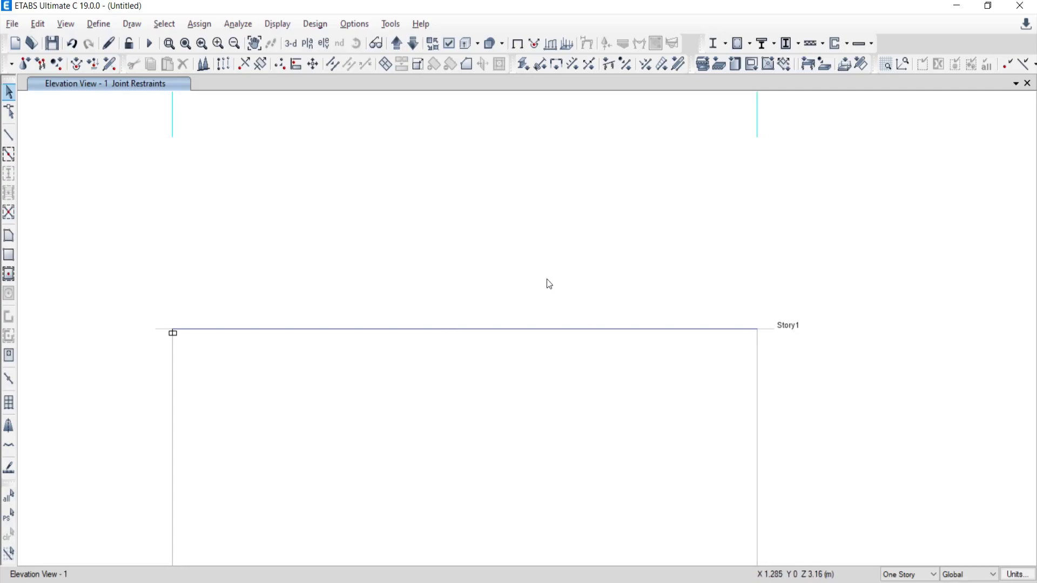
# Select the Story1 beam and open its frame point load assignment with the Live load pattern.
pyautogui.moveTo(533, 270); pyautogui.dragTo(692, 427)
pyautogui.moveTo(489, 252); pyautogui.dragTo(684, 420)
pyautogui.moveTo(497, 271); pyautogui.dragTo(706, 408)
pyautogui.click(373, 329)
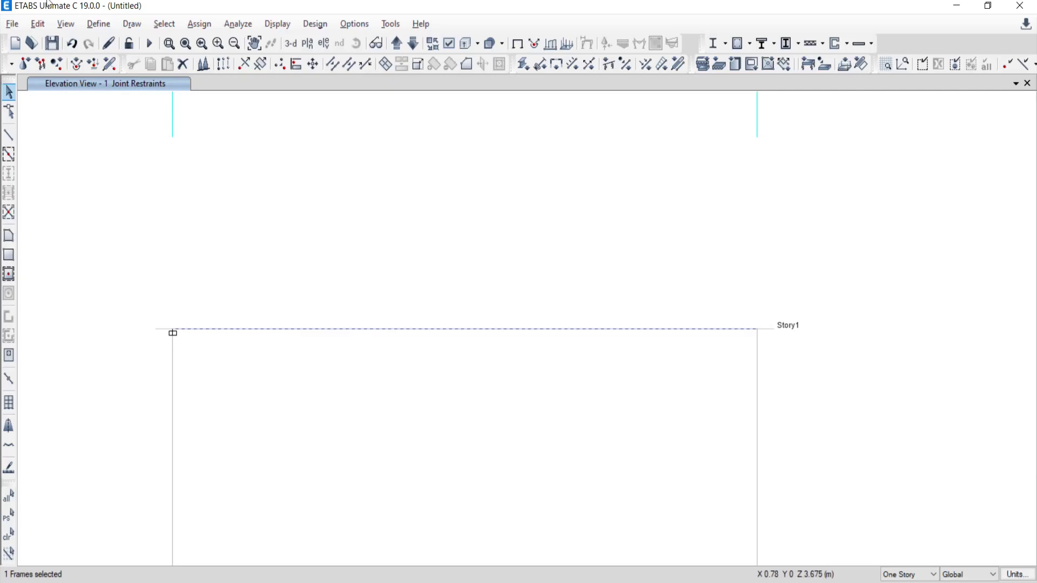
pyautogui.click(197, 25)
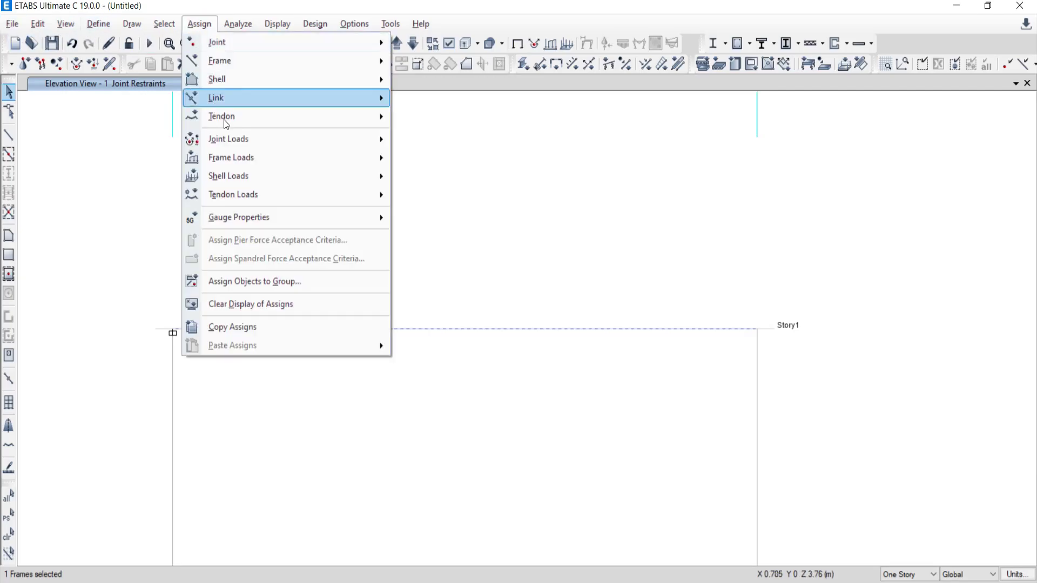
pyautogui.moveTo(224, 60)
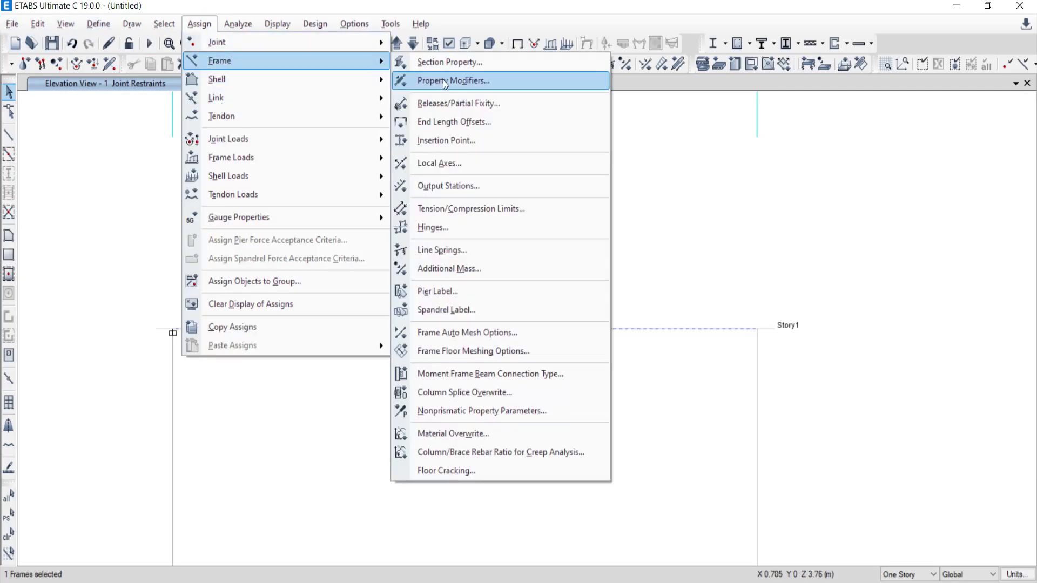
pyautogui.moveTo(237, 165)
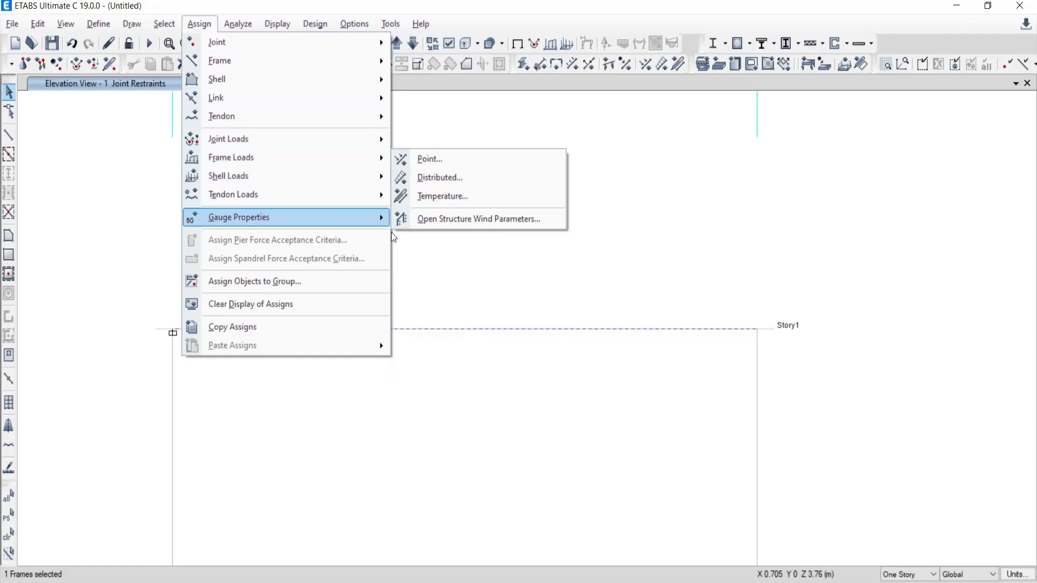
pyautogui.moveTo(263, 143)
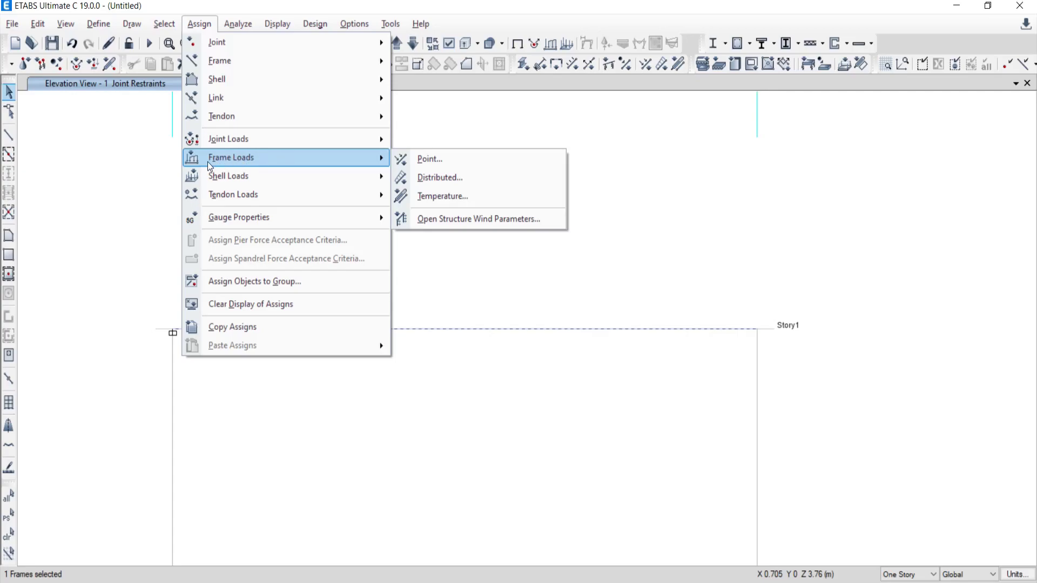
pyautogui.click(427, 159)
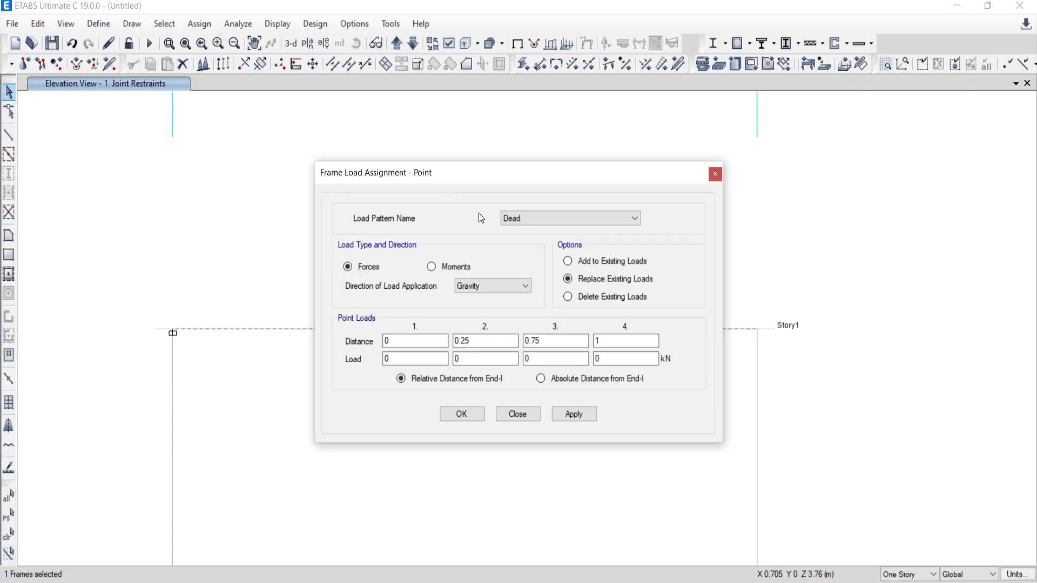
pyautogui.moveTo(447, 173)
pyautogui.mouseDown()
pyautogui.moveTo(609, 63)
pyautogui.moveTo(446, 18)
pyautogui.mouseUp()
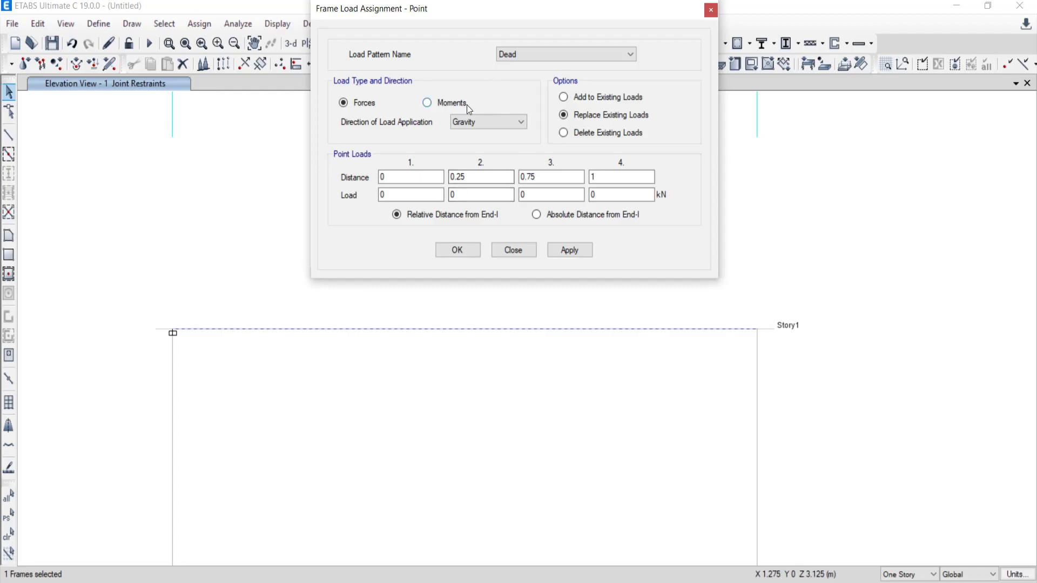
pyautogui.click(524, 56)
pyautogui.click(515, 72)
# Check the point load's distance from the fixed end in the PDF example, circling it with the annotation pen and clearing the mark.
pyautogui.hotkey('alt', 'Tab')
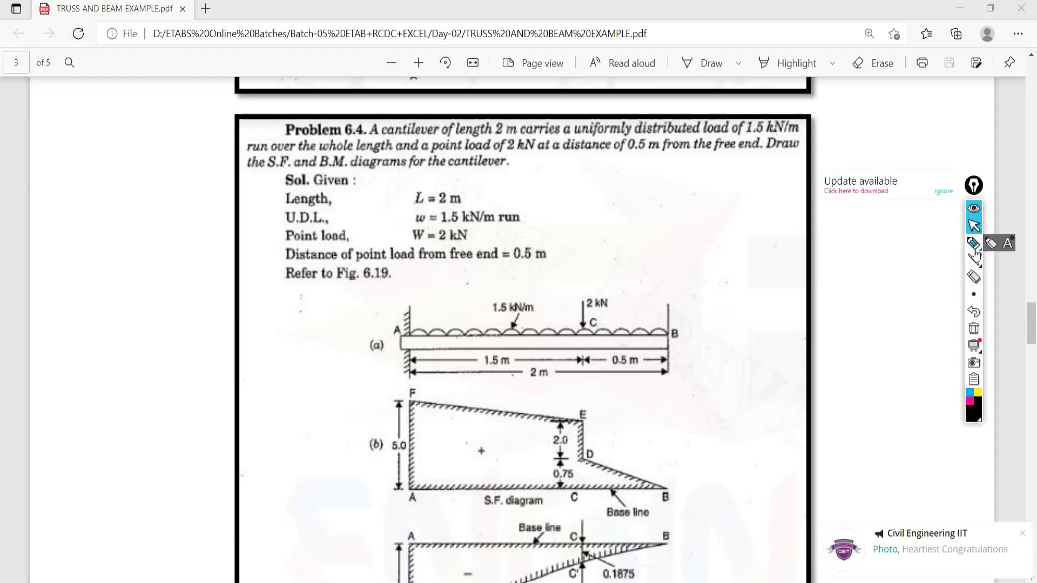
pyautogui.click(973, 244)
pyautogui.moveTo(504, 360)
pyautogui.mouseDown()
pyautogui.moveTo(479, 350)
pyautogui.moveTo(515, 378)
pyautogui.moveTo(514, 357)
pyautogui.moveTo(518, 376)
pyautogui.mouseUp()
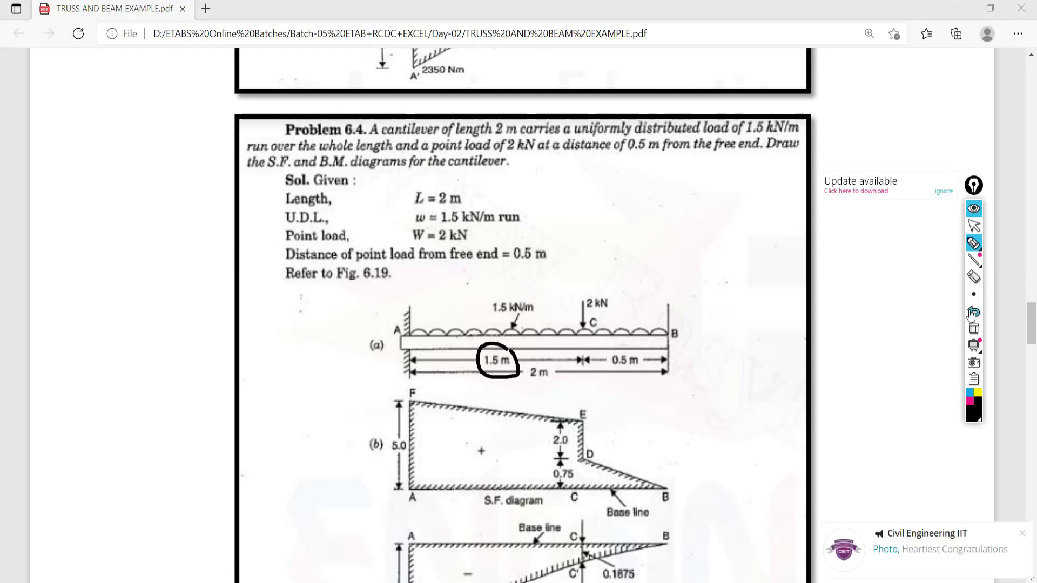
pyautogui.click(973, 328)
pyautogui.click(973, 227)
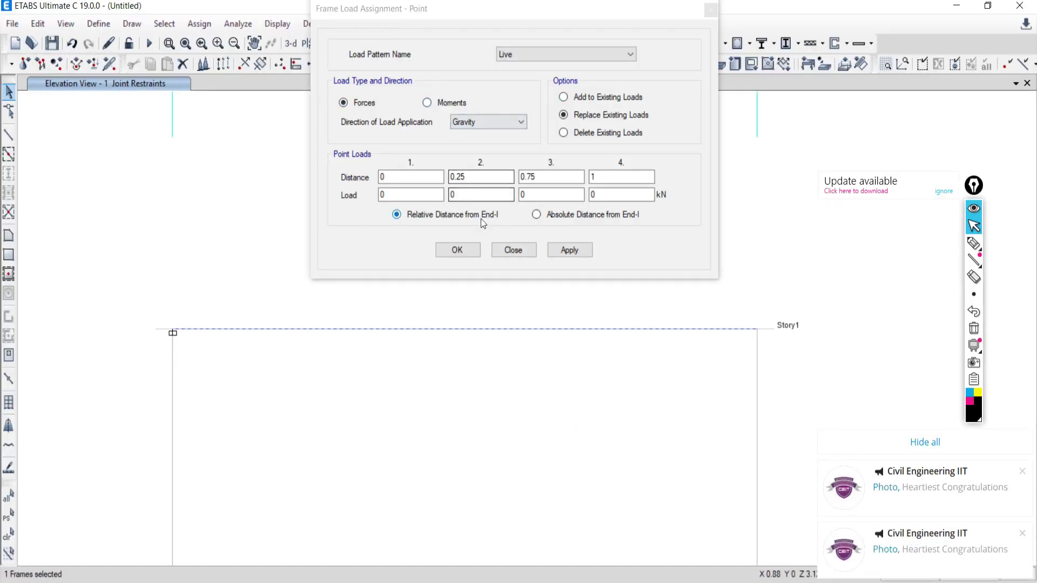
# Apply a 2 kN Live gravity point load to the beam at an absolute distance of 1.5 m from End-I.
pyautogui.click(537, 214)
pyautogui.doubleClick(382, 177)
pyautogui.write('1.5')
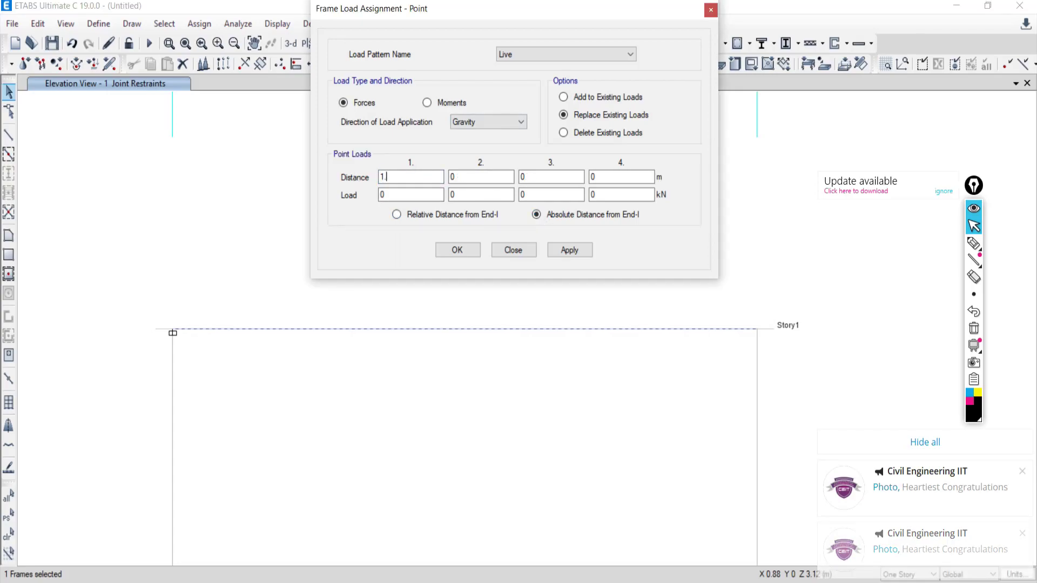
pyautogui.doubleClick(383, 195)
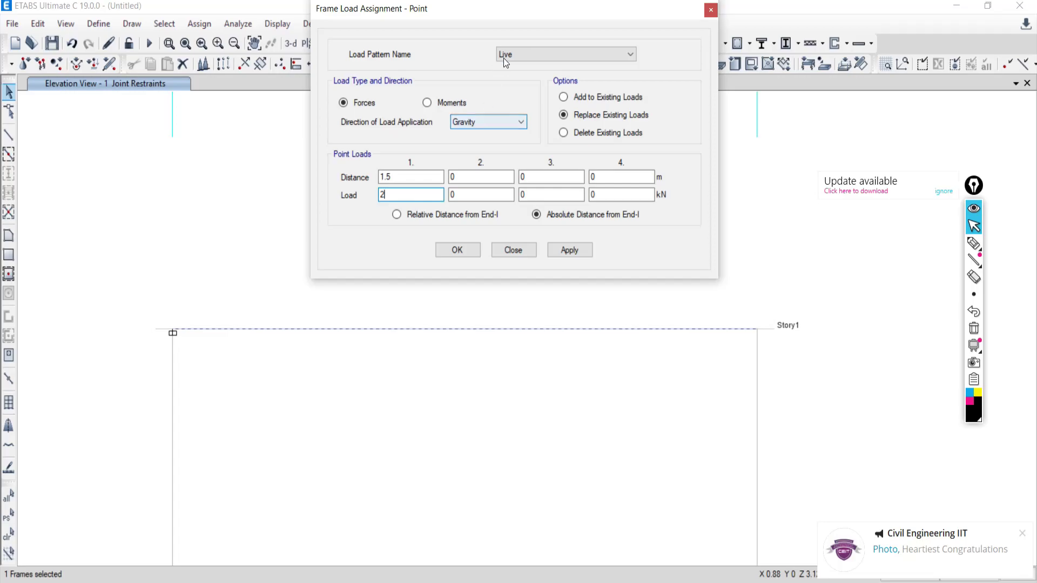
pyautogui.moveTo(526, 9); pyautogui.dragTo(278, 10)
pyautogui.click(320, 250)
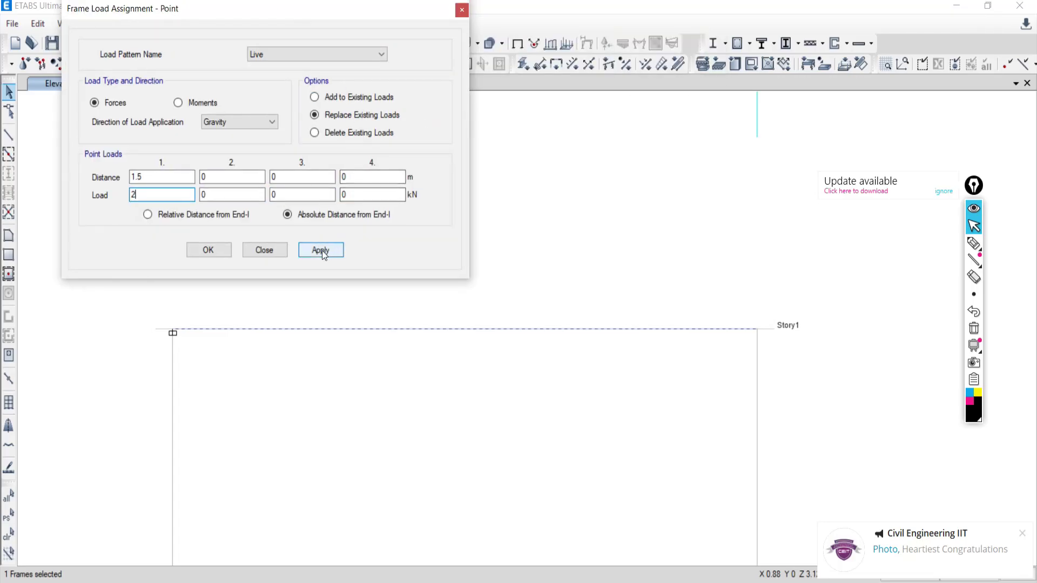
pyautogui.click(618, 340)
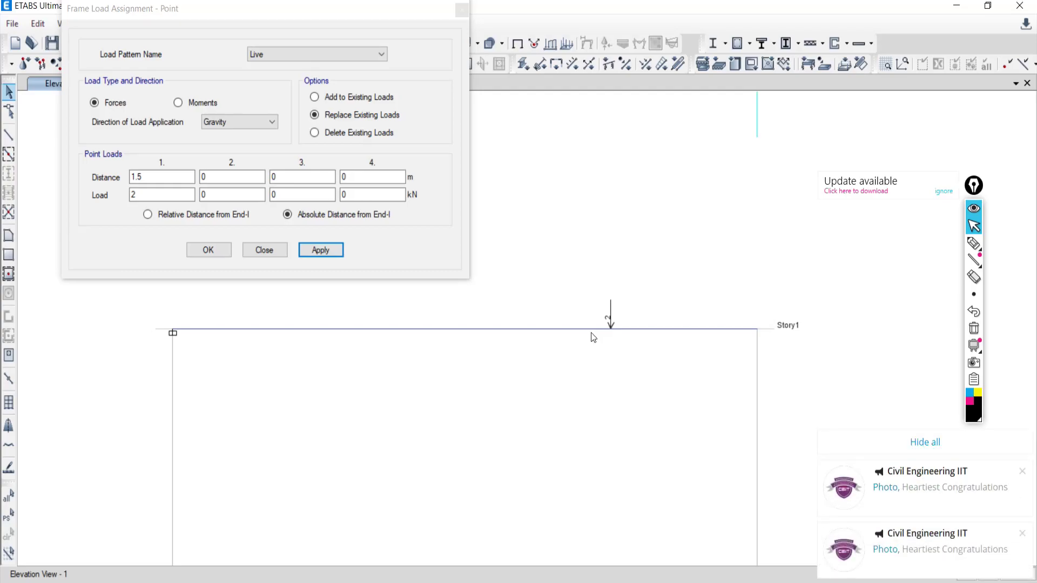
pyautogui.click(896, 441)
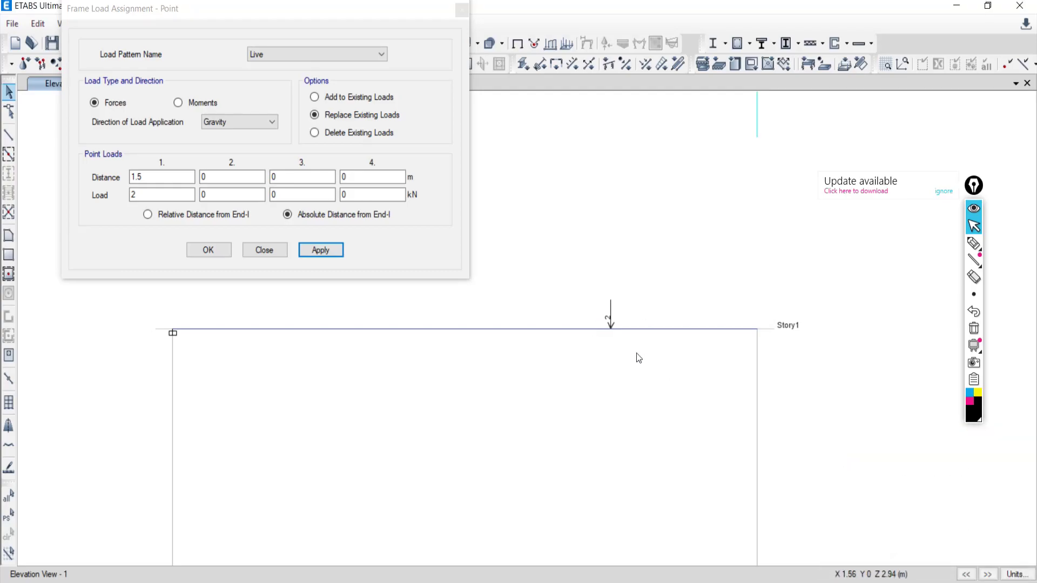
pyautogui.click(263, 250)
# Reselect the beam and open its distributed frame load assignment with the Live load pattern and absolute distances from End-I.
pyautogui.hotkey('alt', 'Tab')
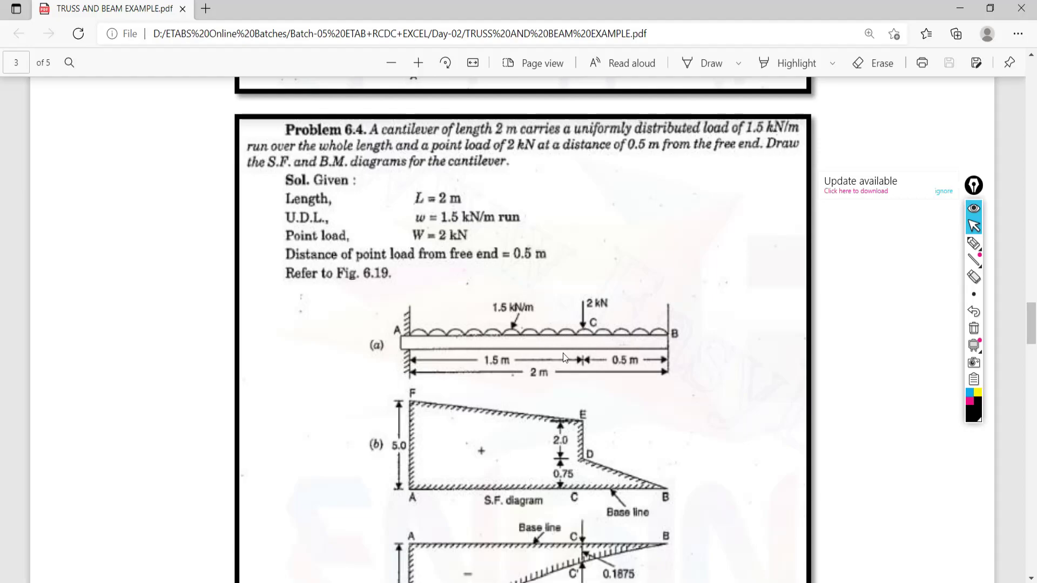
pyautogui.hotkey('alt', 'Tab')
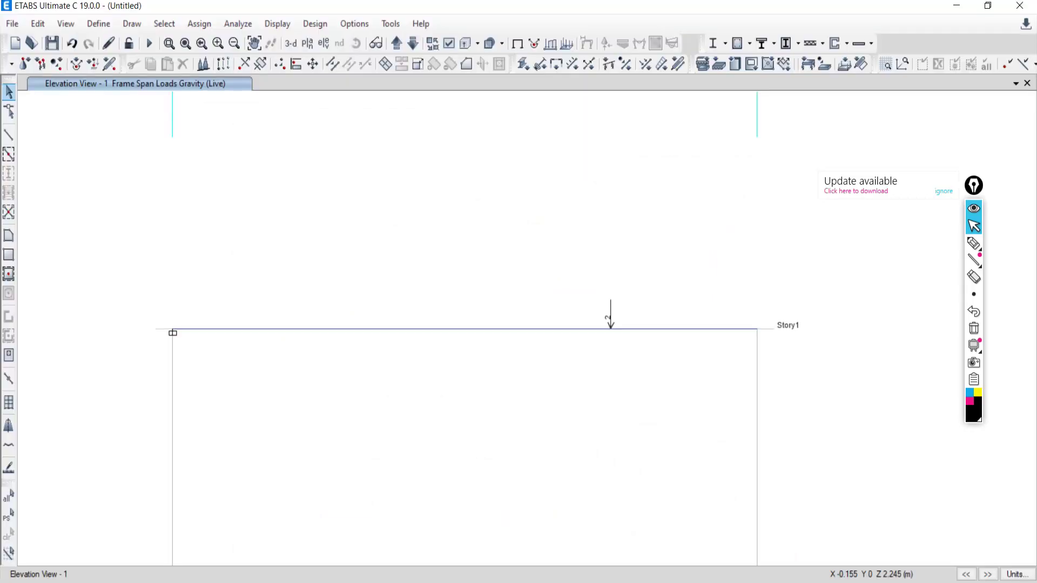
pyautogui.click(376, 330)
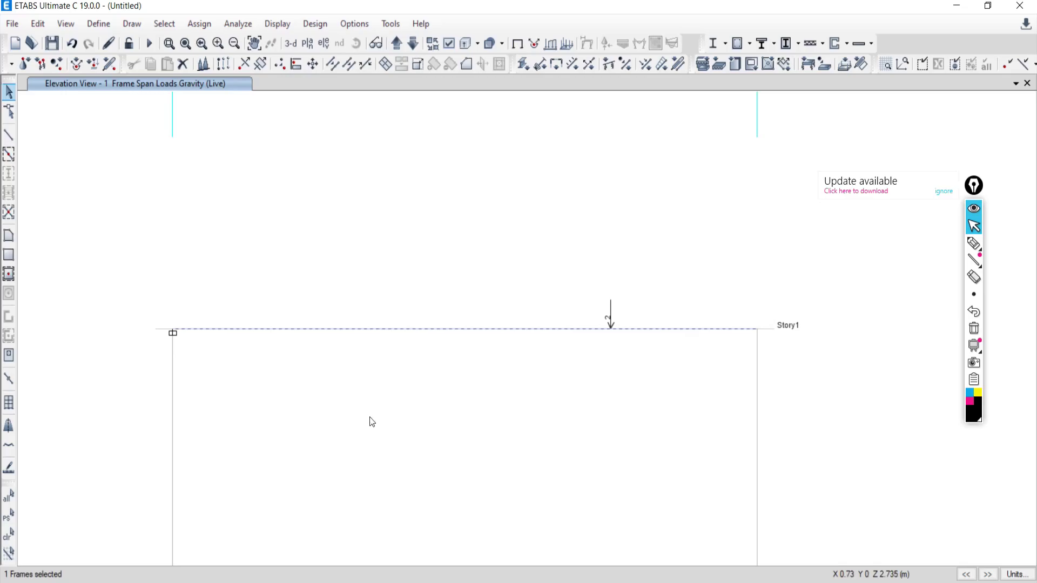
pyautogui.click(196, 25)
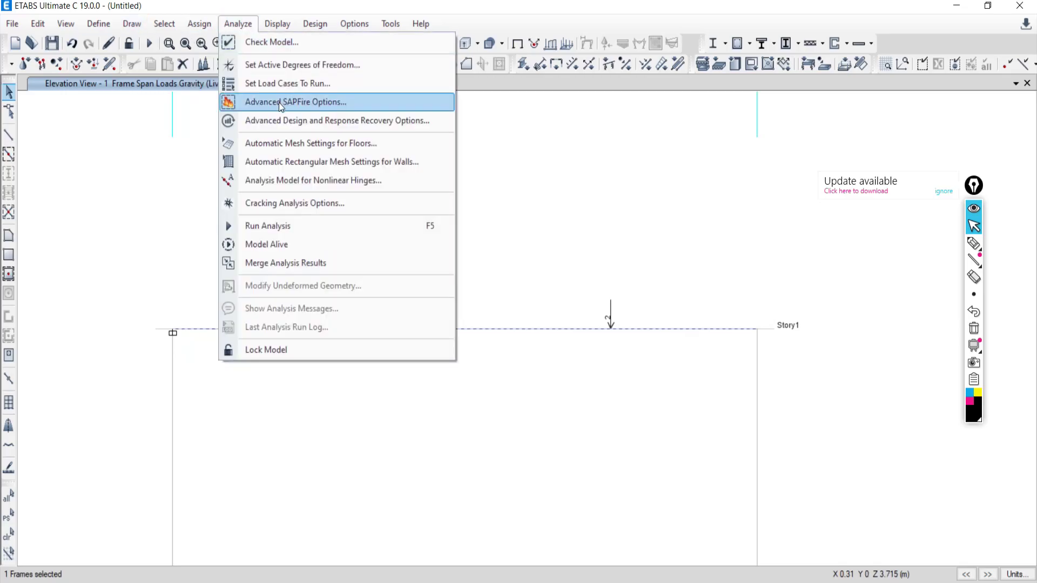
pyautogui.moveTo(205, 164)
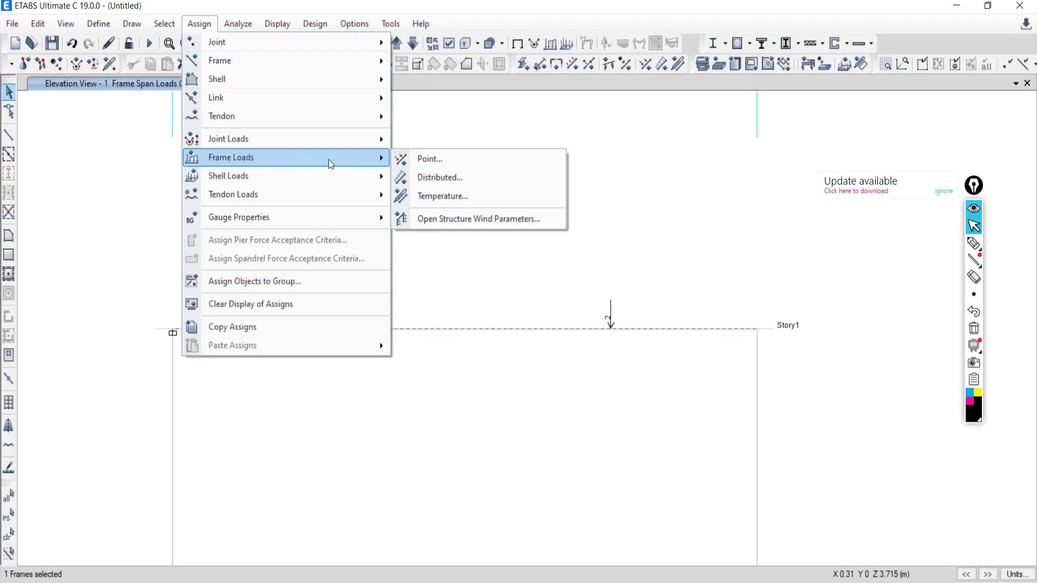
pyautogui.click(424, 182)
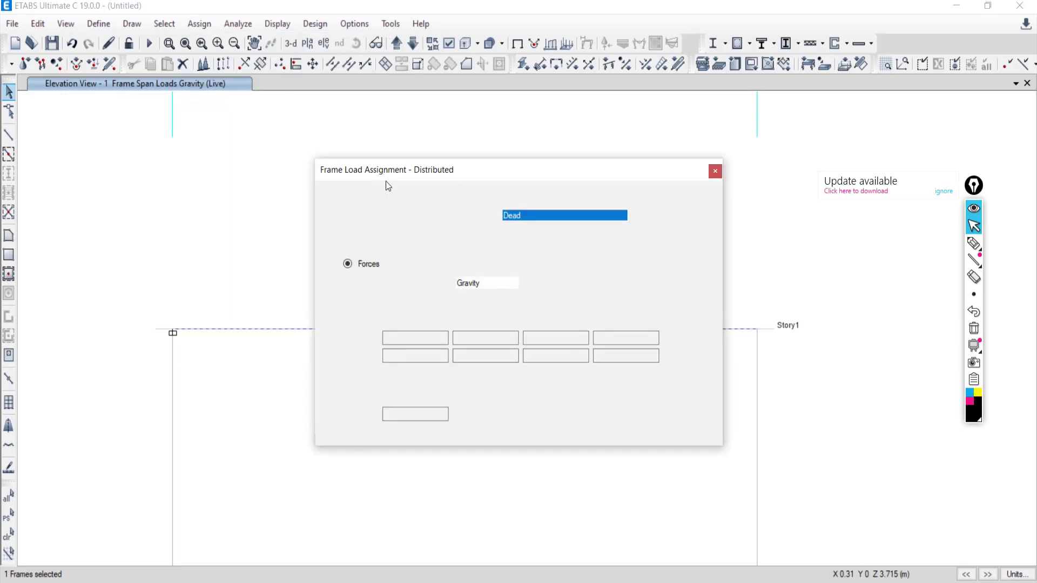
pyautogui.click(592, 212)
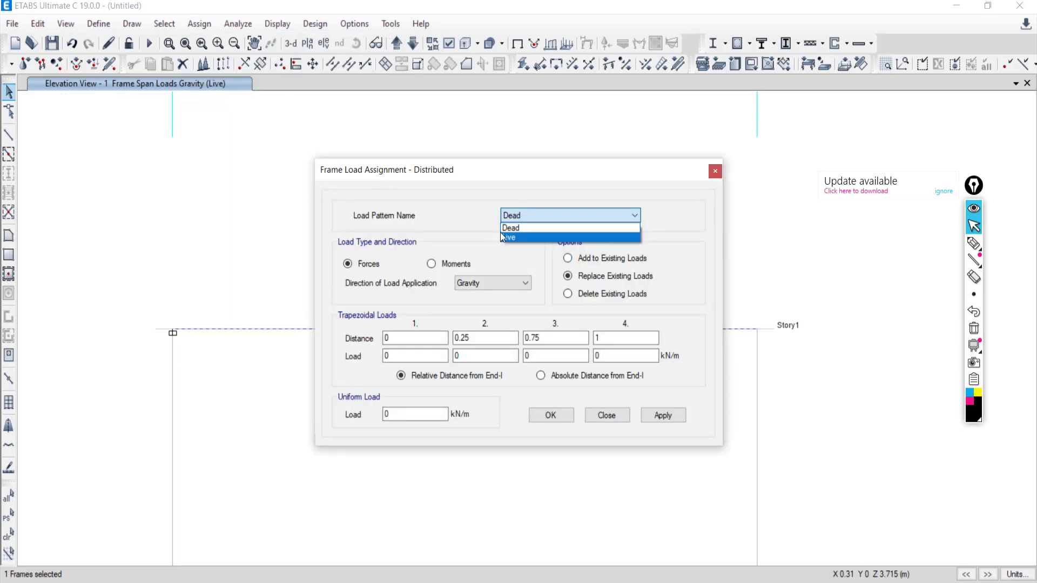
pyautogui.click(529, 238)
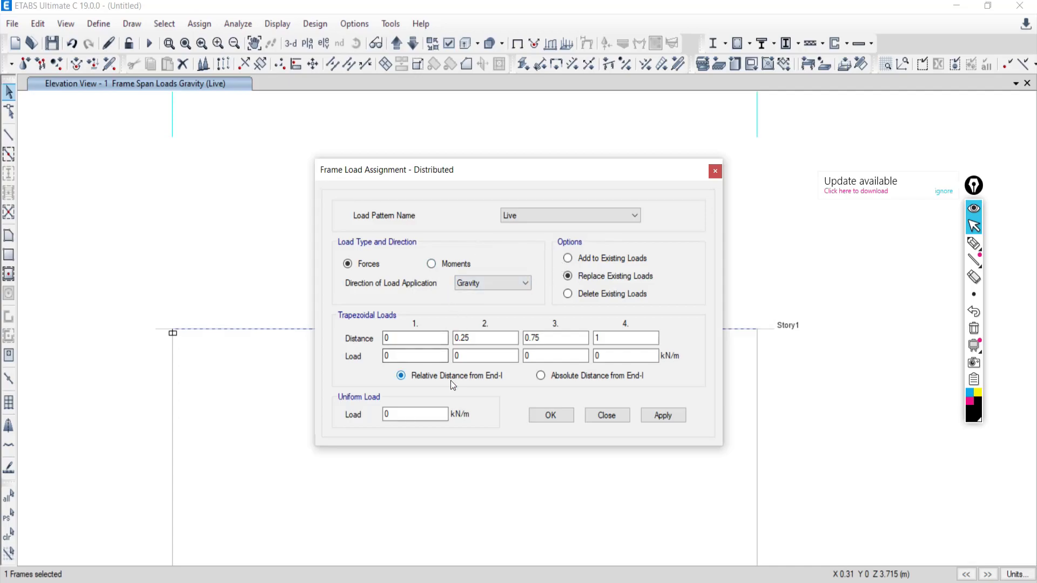
pyautogui.click(416, 356)
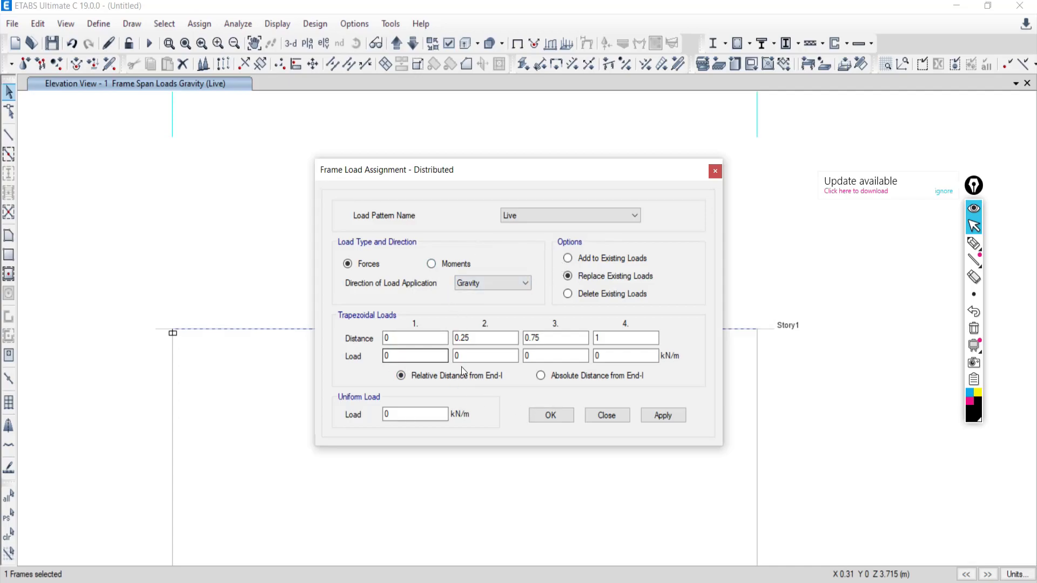
pyautogui.click(541, 376)
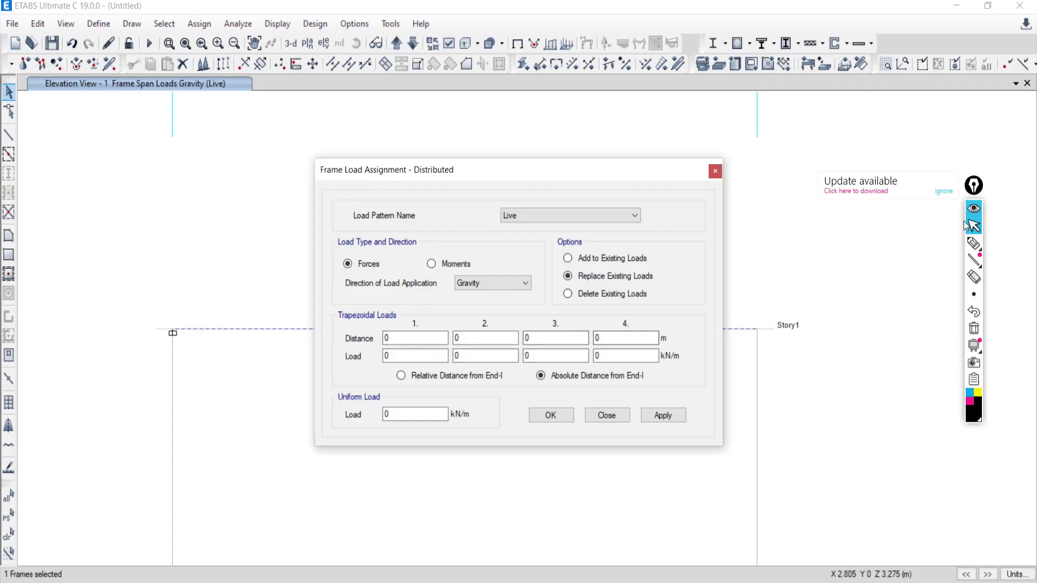
# Circle the Trapezoidal Loads section with the annotation pen, and clear the mark.
pyautogui.click(973, 243)
pyautogui.moveTo(327, 306)
pyautogui.mouseDown()
pyautogui.moveTo(334, 386)
pyautogui.moveTo(595, 388)
pyautogui.moveTo(708, 361)
pyautogui.moveTo(676, 313)
pyautogui.moveTo(331, 306)
pyautogui.mouseUp()
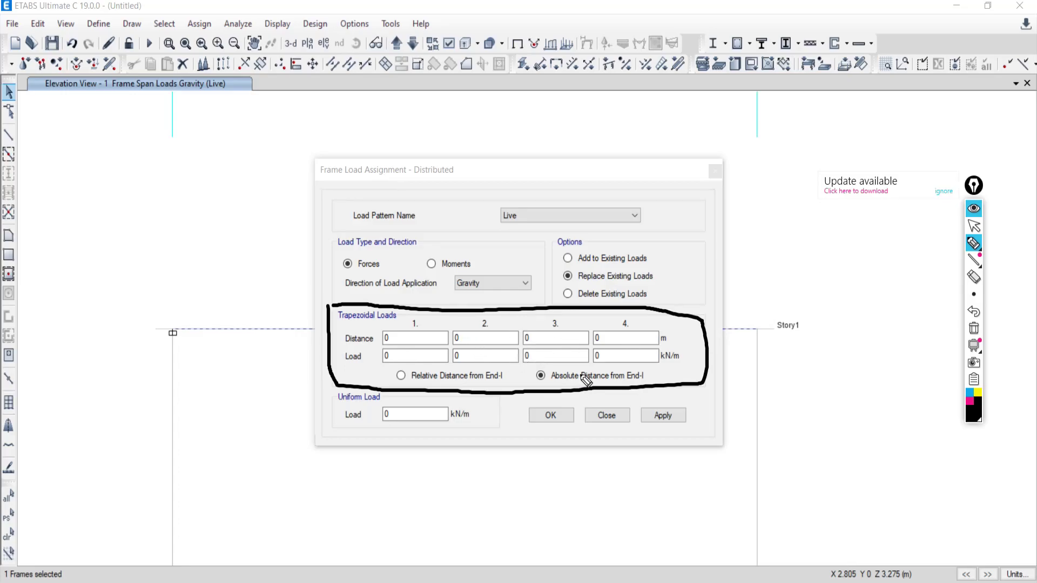
pyautogui.click(974, 329)
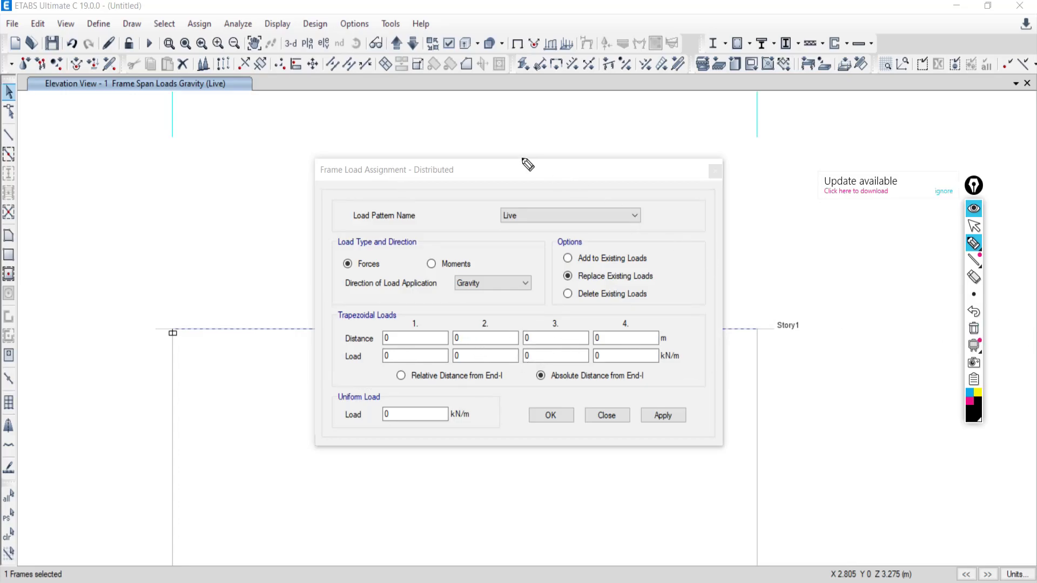
pyautogui.click(974, 227)
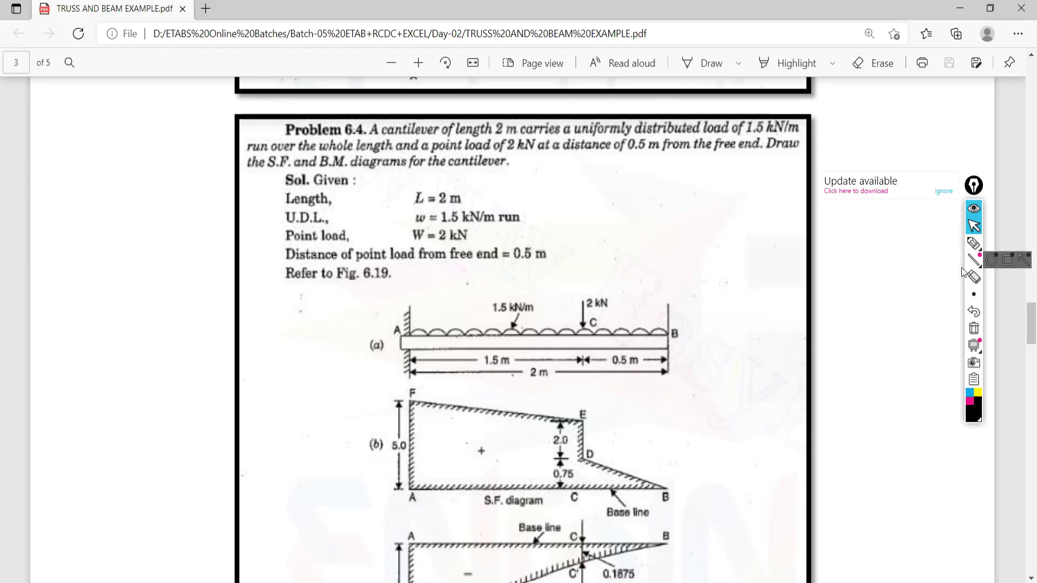
# Switch to the annotation pen, mark the 1.5 kN/m distributed load and the full beam span in the PDF figure, and clear the marks.
pyautogui.click(973, 243)
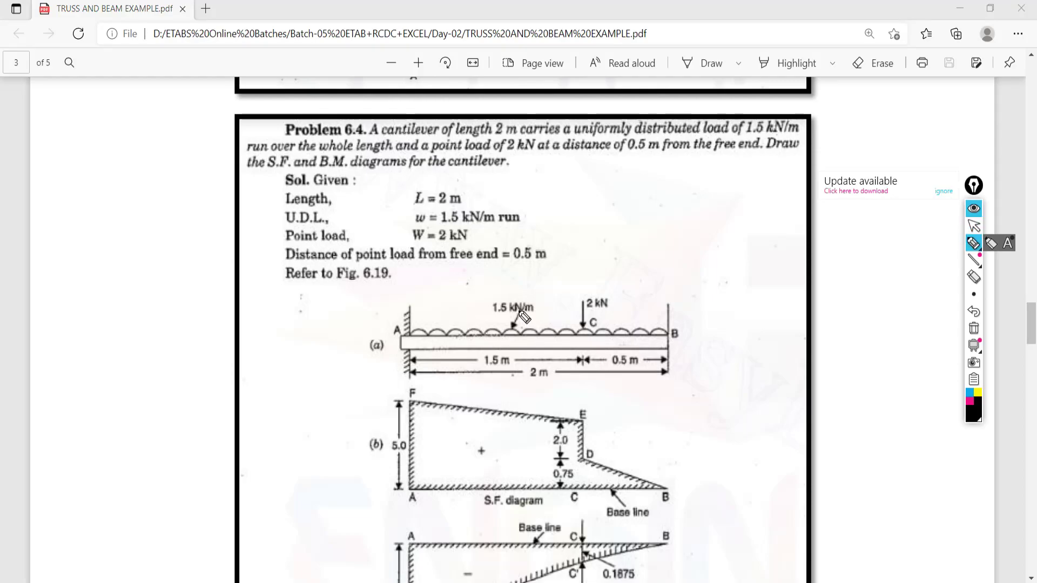
pyautogui.moveTo(505, 326); pyautogui.dragTo(516, 305)
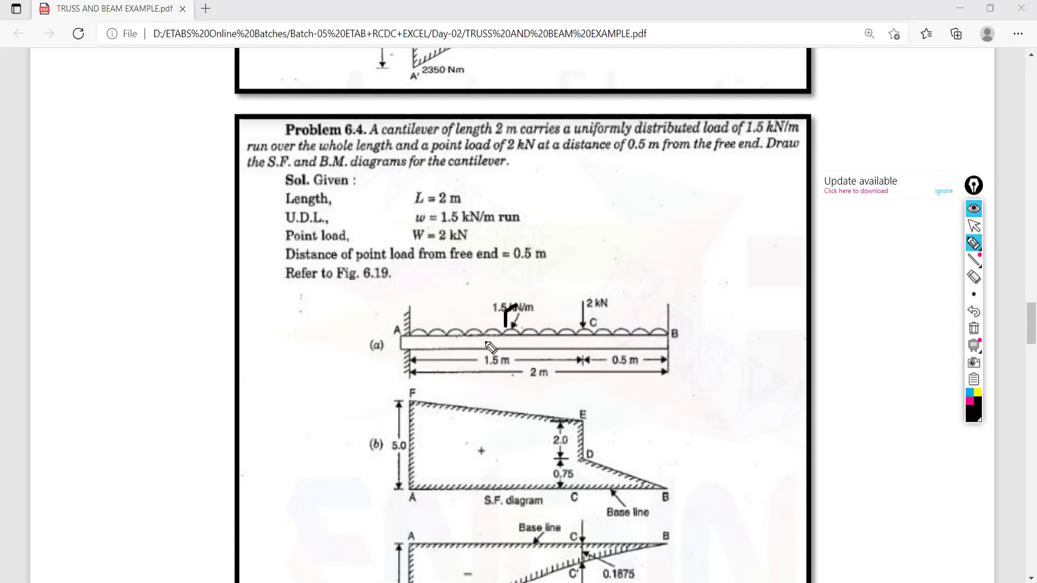
pyautogui.moveTo(411, 344); pyautogui.dragTo(649, 345)
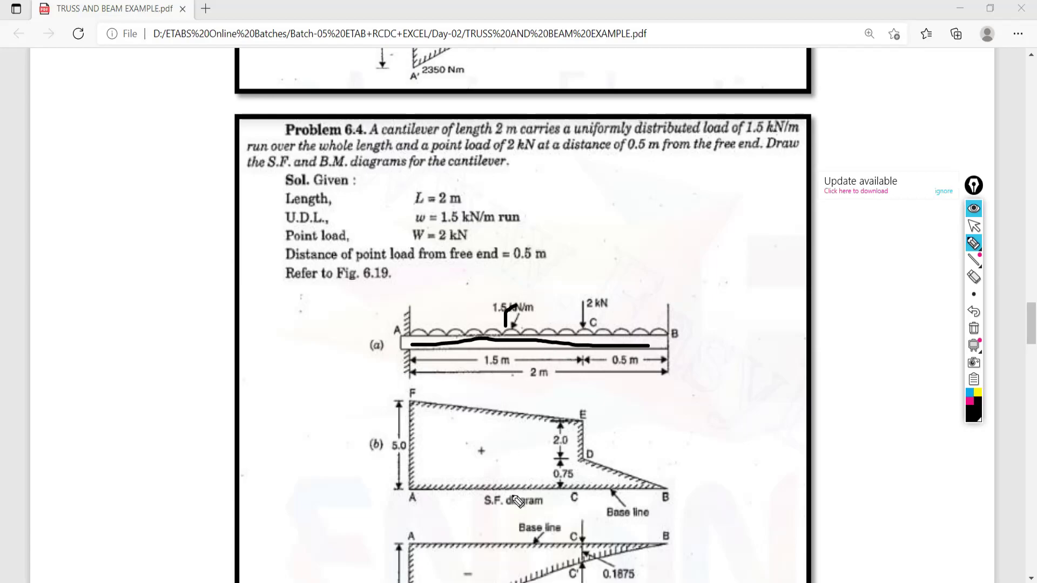
pyautogui.click(974, 329)
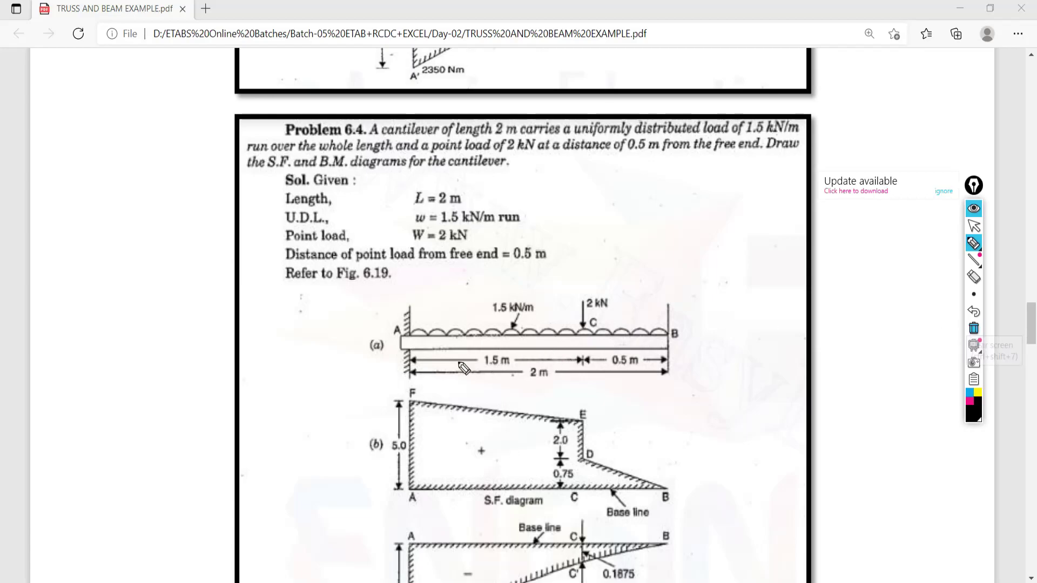
pyautogui.moveTo(412, 346); pyautogui.dragTo(675, 344)
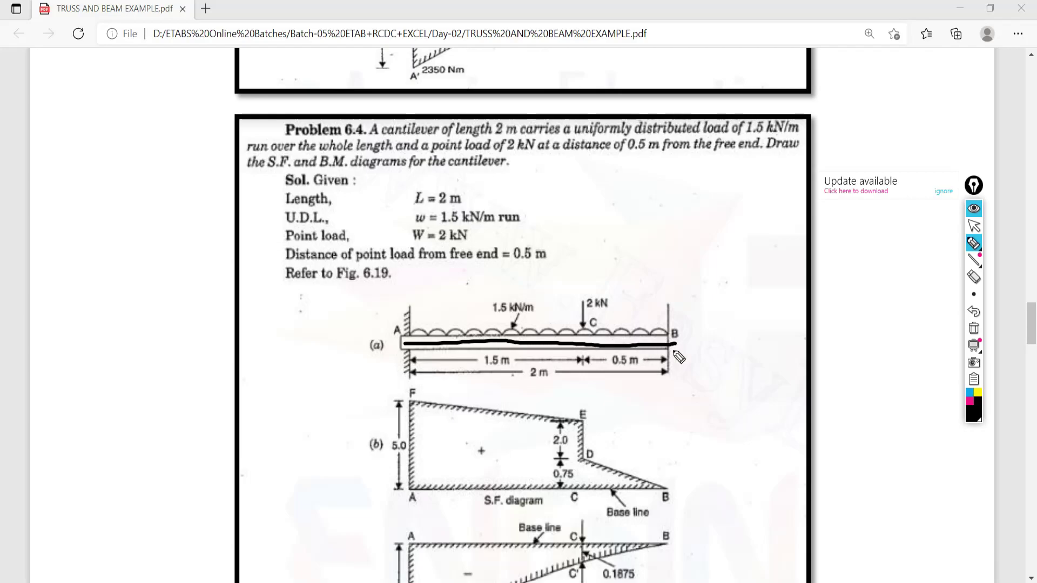
pyautogui.click(974, 328)
pyautogui.click(973, 226)
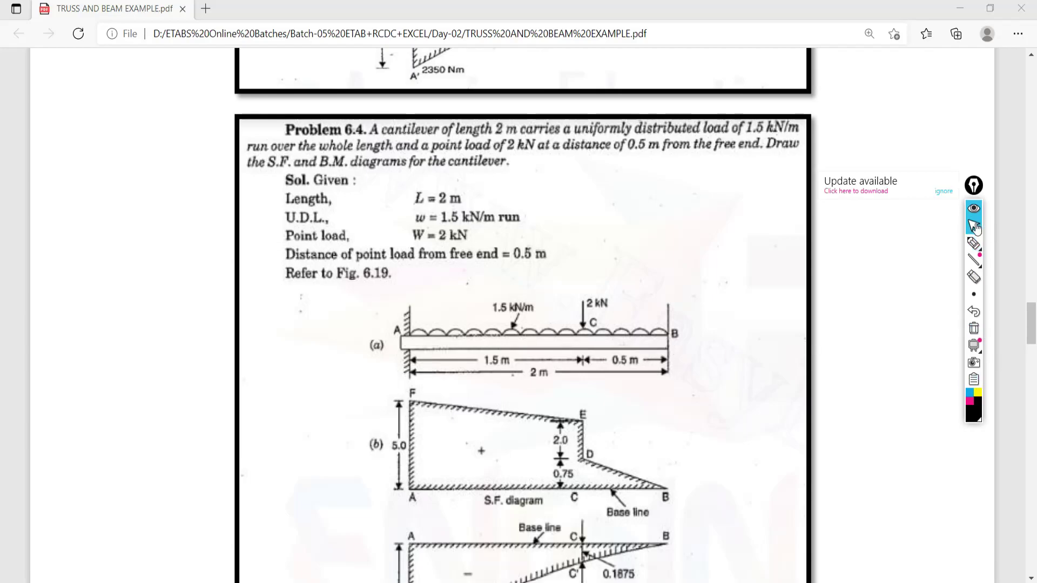
# Return to ETABS, circle and tick the Trapezoidal Loads section of the distributed load assignment with the annotation pen, and clear the marks.
pyautogui.hotkey('alt', 'Tab')
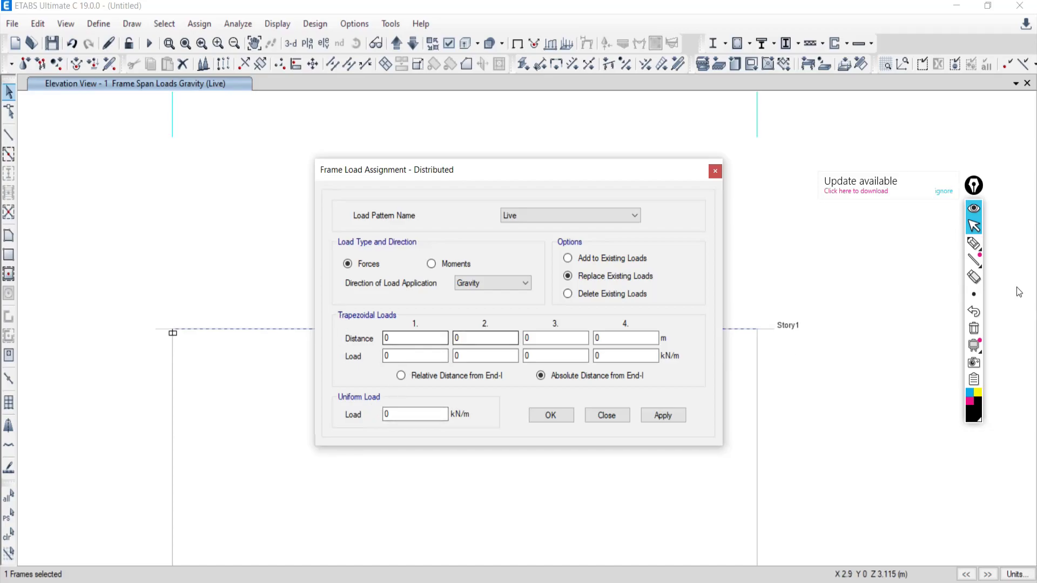
pyautogui.click(975, 246)
pyautogui.moveTo(322, 302)
pyautogui.mouseDown()
pyautogui.moveTo(323, 341)
pyautogui.moveTo(343, 389)
pyautogui.moveTo(489, 399)
pyautogui.moveTo(703, 374)
pyautogui.moveTo(643, 306)
pyautogui.moveTo(462, 322)
pyautogui.moveTo(324, 312)
pyautogui.mouseUp()
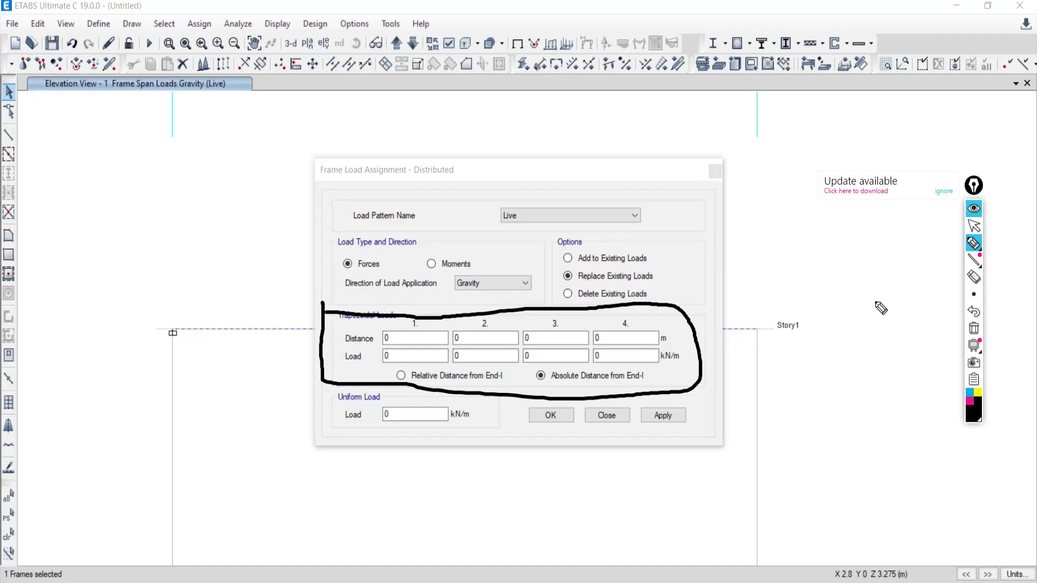
pyautogui.click(974, 329)
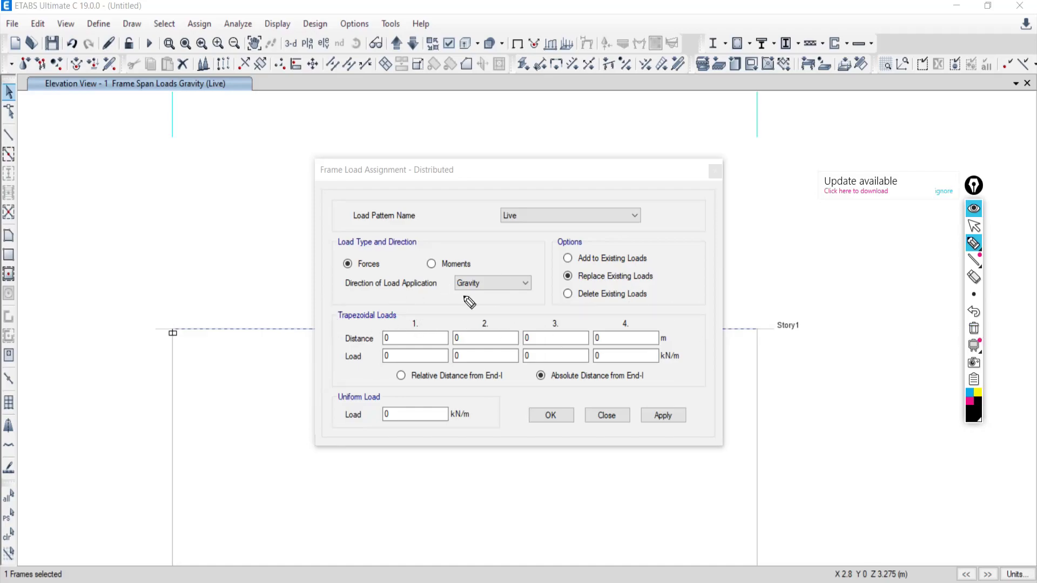
pyautogui.moveTo(323, 314)
pyautogui.mouseDown()
pyautogui.moveTo(357, 306)
pyautogui.moveTo(372, 290)
pyautogui.mouseUp()
pyautogui.moveTo(982, 259)
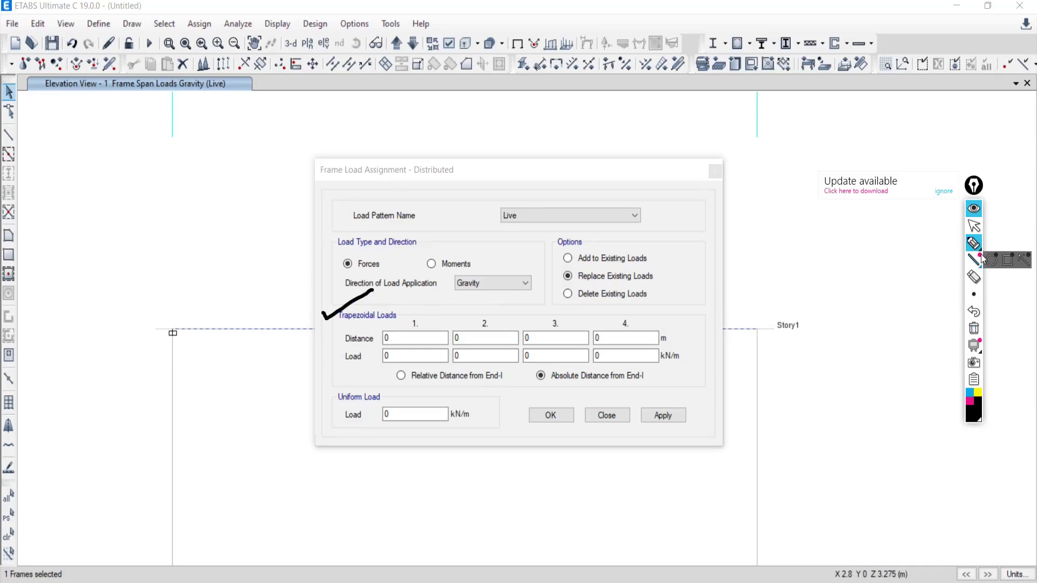
pyautogui.click(974, 328)
pyautogui.click(974, 226)
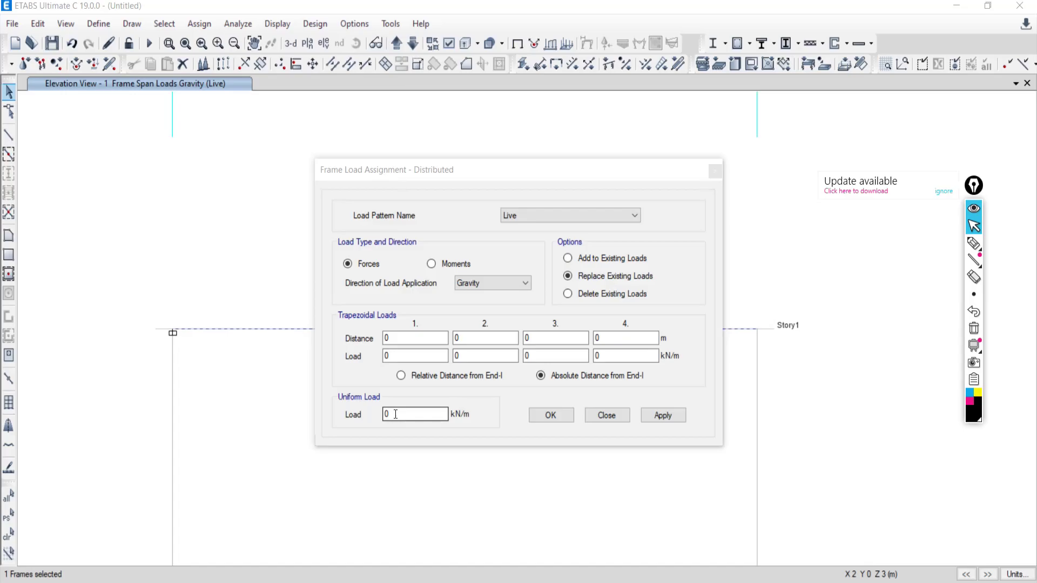
# Apply a 1.5 kN/m uniform Live gravity load to the selected beam, and close the distributed load assignment.
pyautogui.click(543, 185)
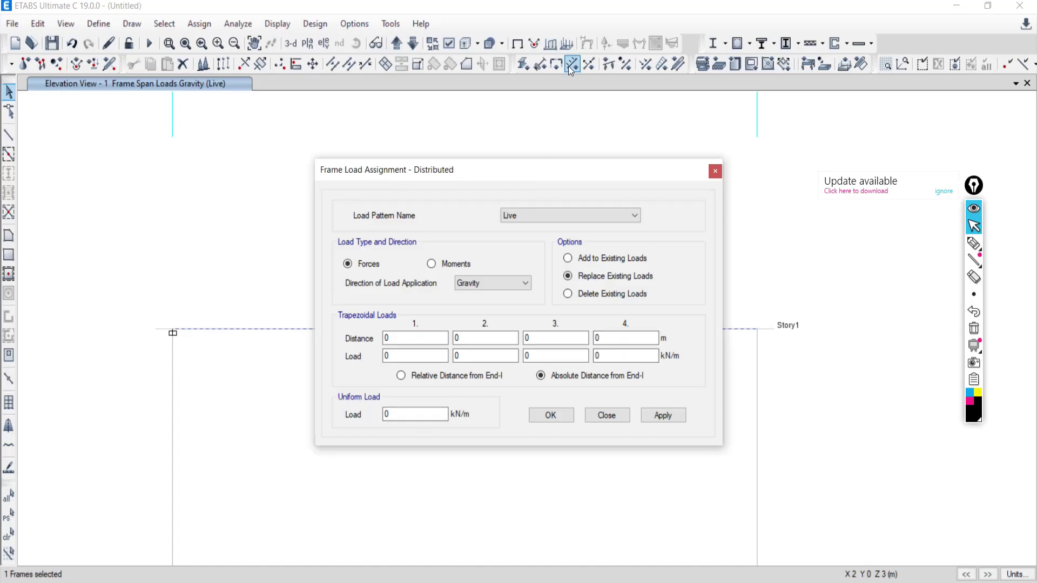
pyautogui.moveTo(499, 175); pyautogui.dragTo(440, 16)
pyautogui.doubleClick(330, 257)
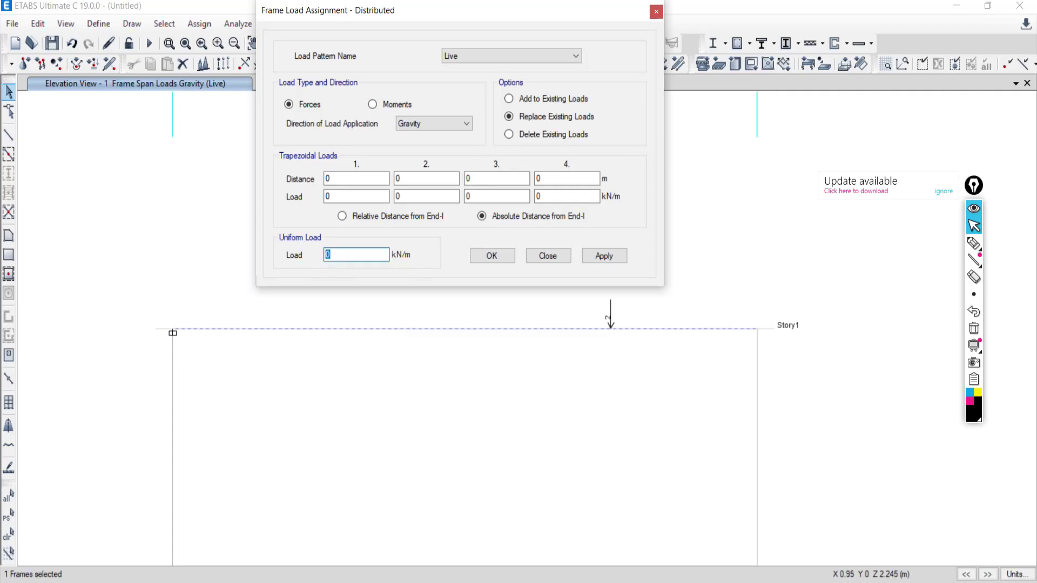
pyautogui.click(486, 582)
pyautogui.click(486, 582)
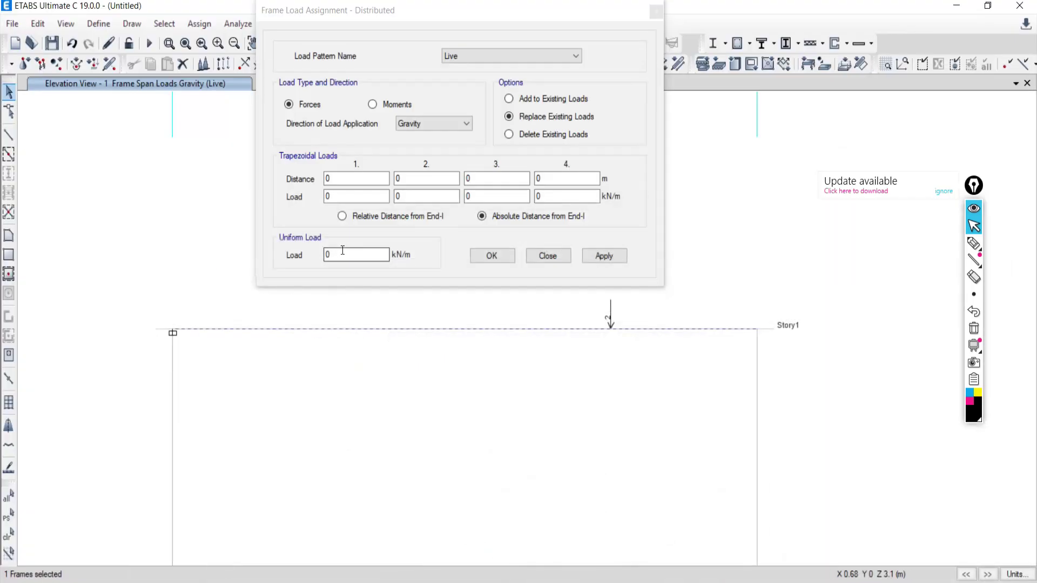
pyautogui.doubleClick(342, 250)
pyautogui.write('1.5')
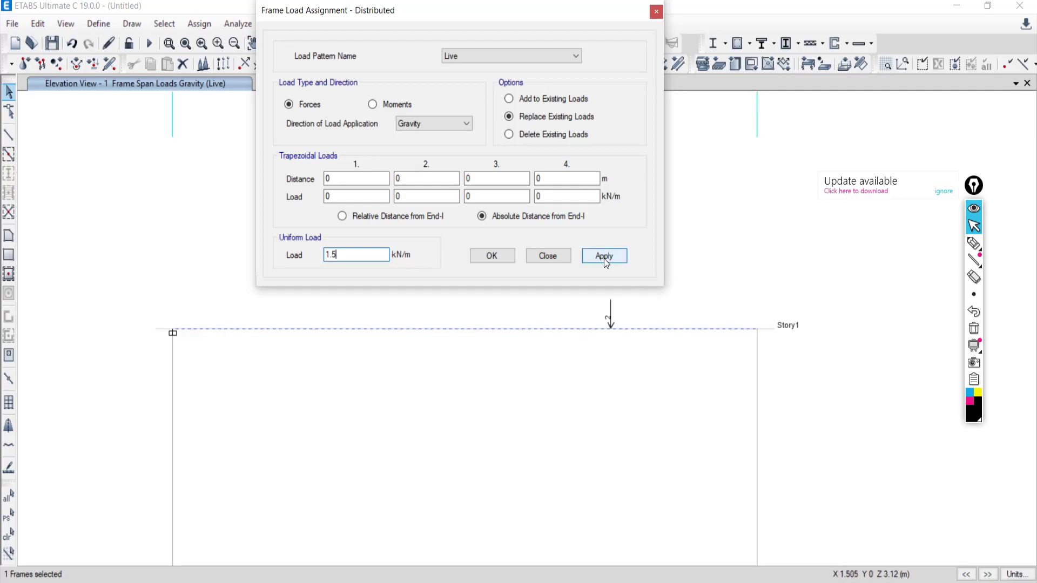
pyautogui.click(605, 258)
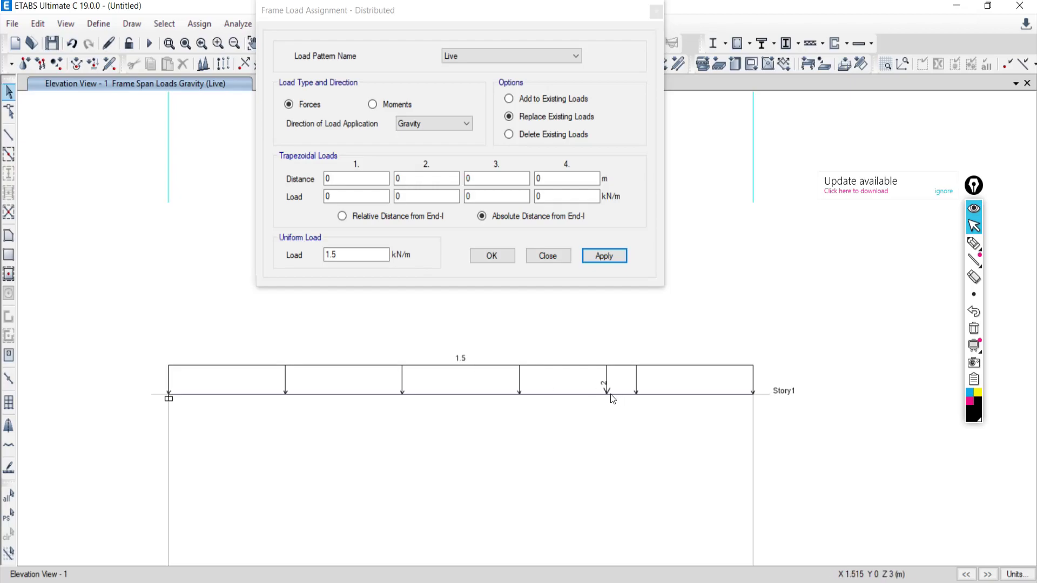
pyautogui.click(552, 258)
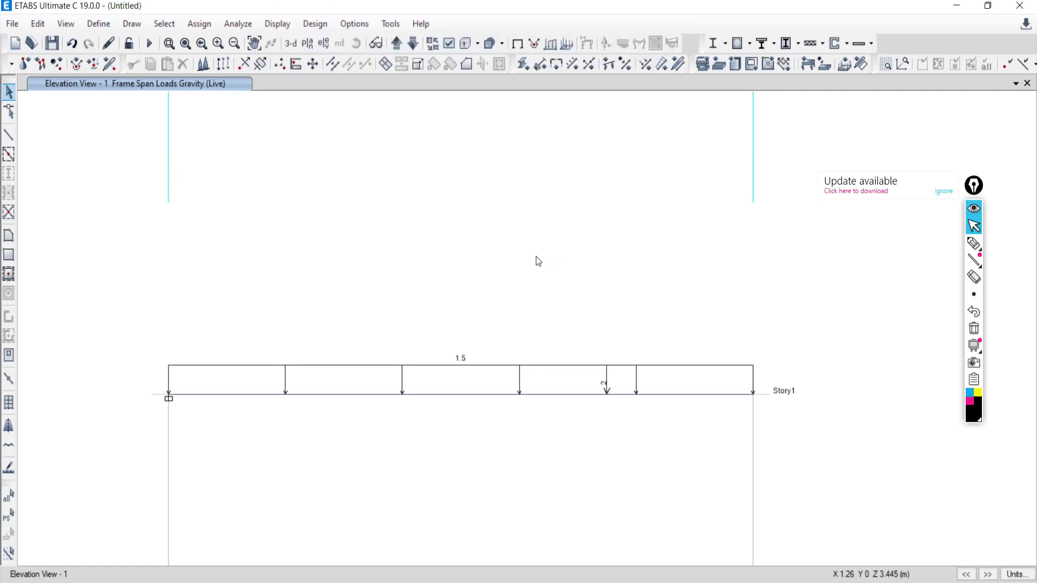
# Compare the beam loads with the PDF figure, and hide the grid system in the elevation view through its visibility settings.
pyautogui.hotkey('alt', 'Tab')
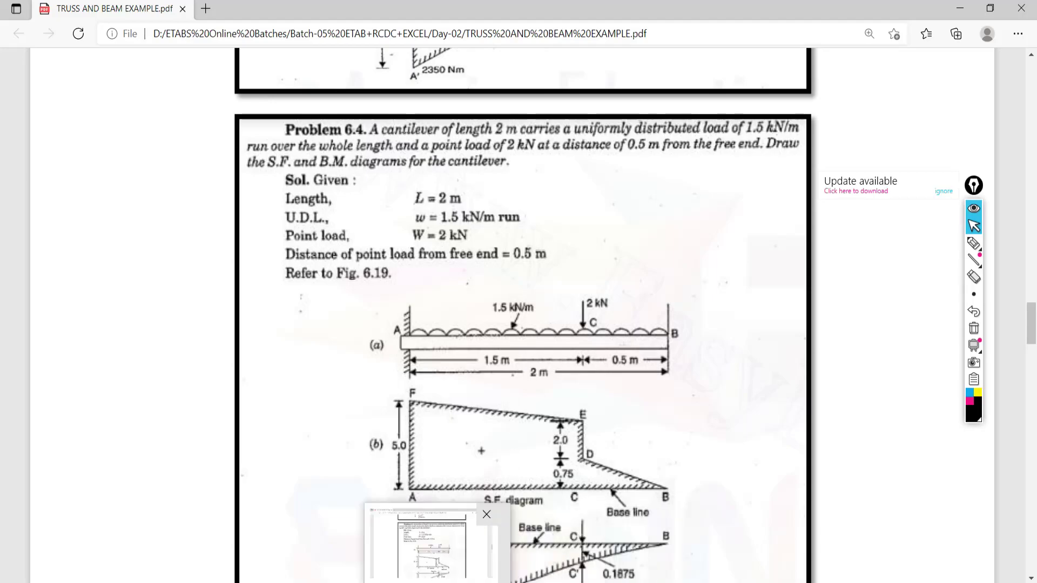
pyautogui.click(527, 582)
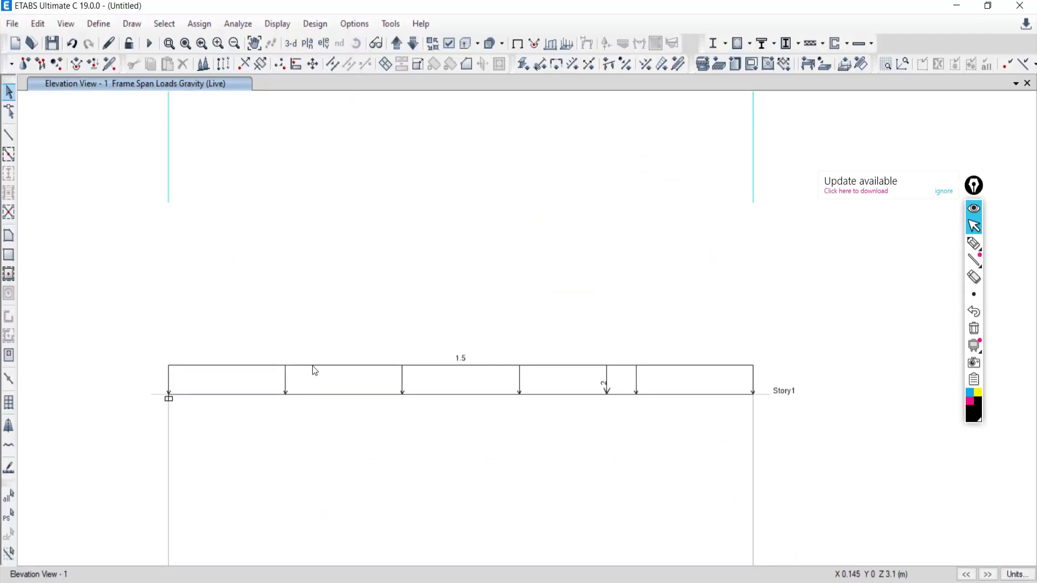
pyautogui.scroll(-5, 451, 337)
pyautogui.scroll(2, 449, 340)
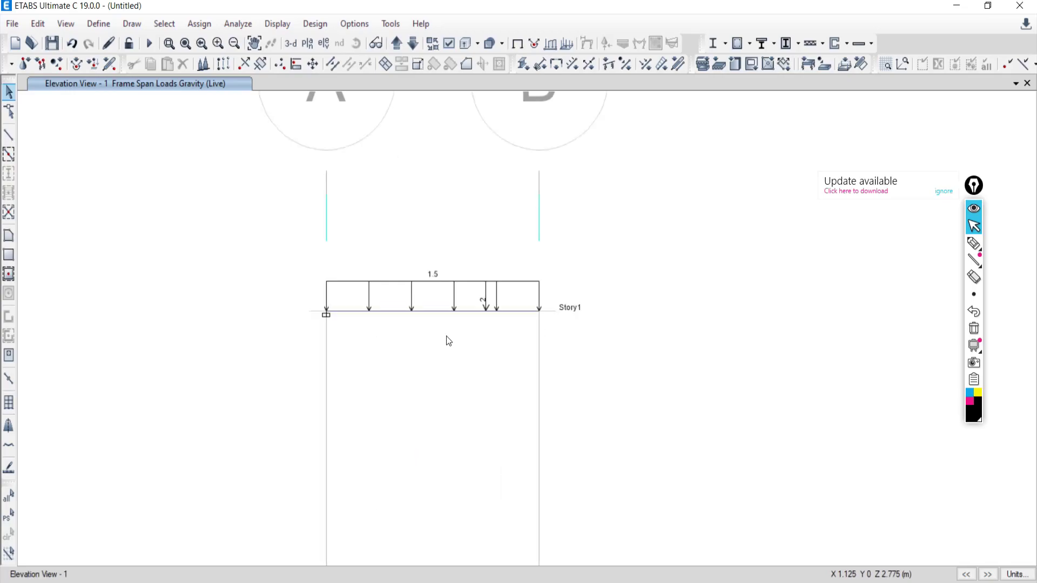
pyautogui.scroll(-3, 446, 341)
pyautogui.moveTo(147, 183); pyautogui.dragTo(330, 390)
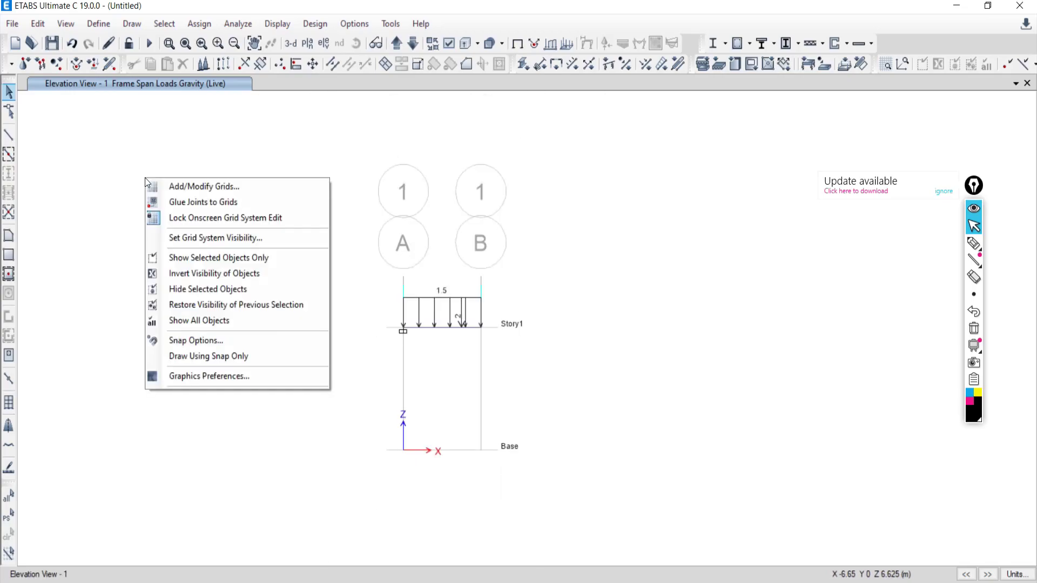
pyautogui.click(172, 238)
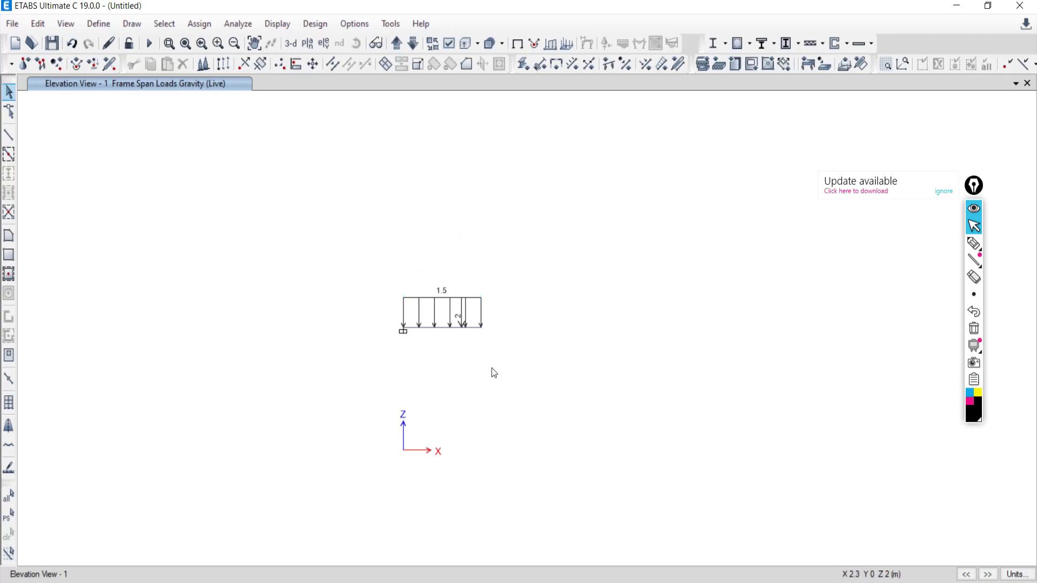
pyautogui.scroll(3, 416, 318)
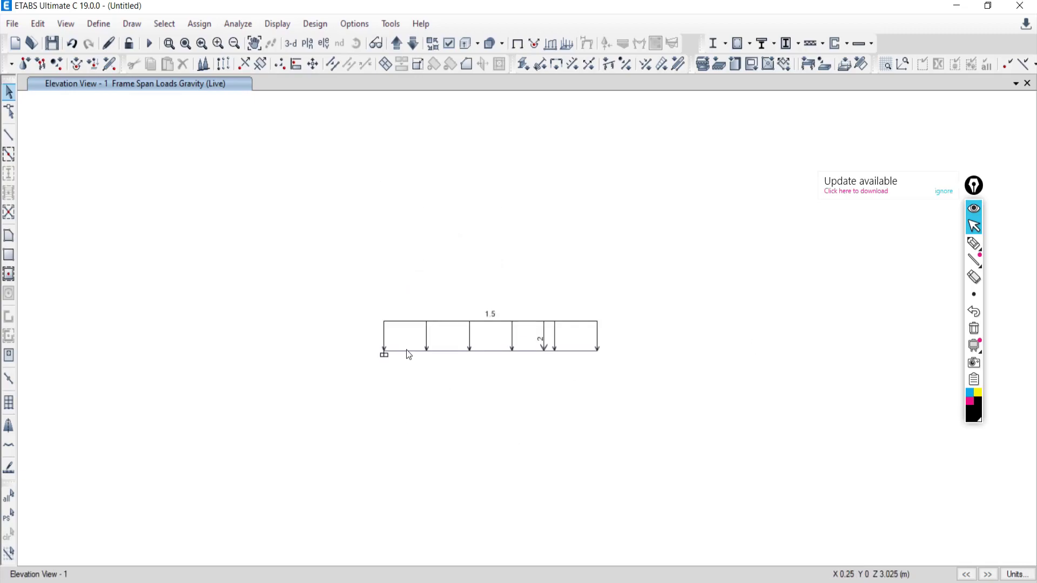
# Check the model with all joint, frame, shell, other and fix options selected, and dismiss the resulting message and the annotation tool's update notice.
pyautogui.click(232, 24)
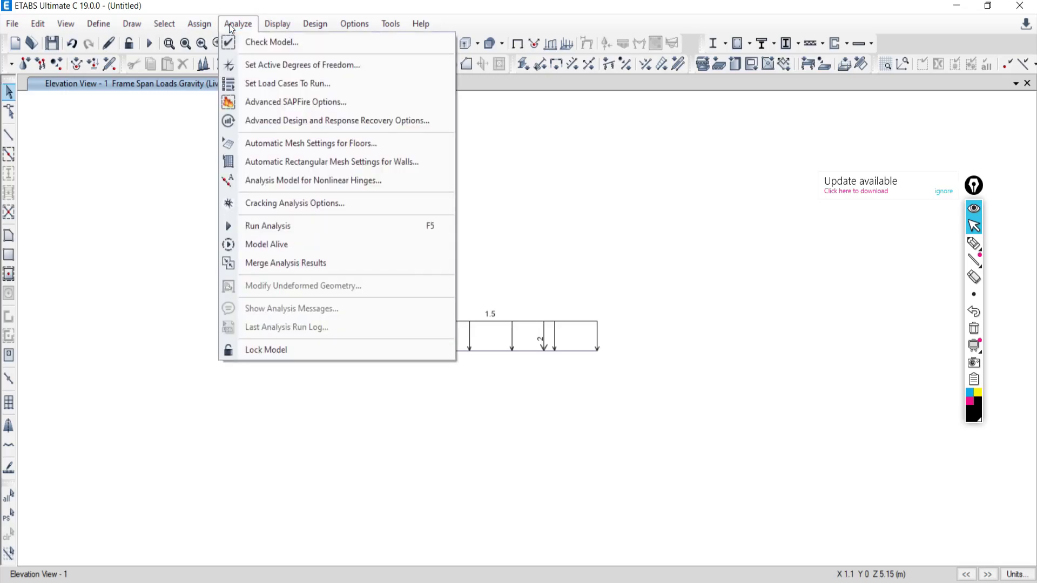
pyautogui.click(253, 43)
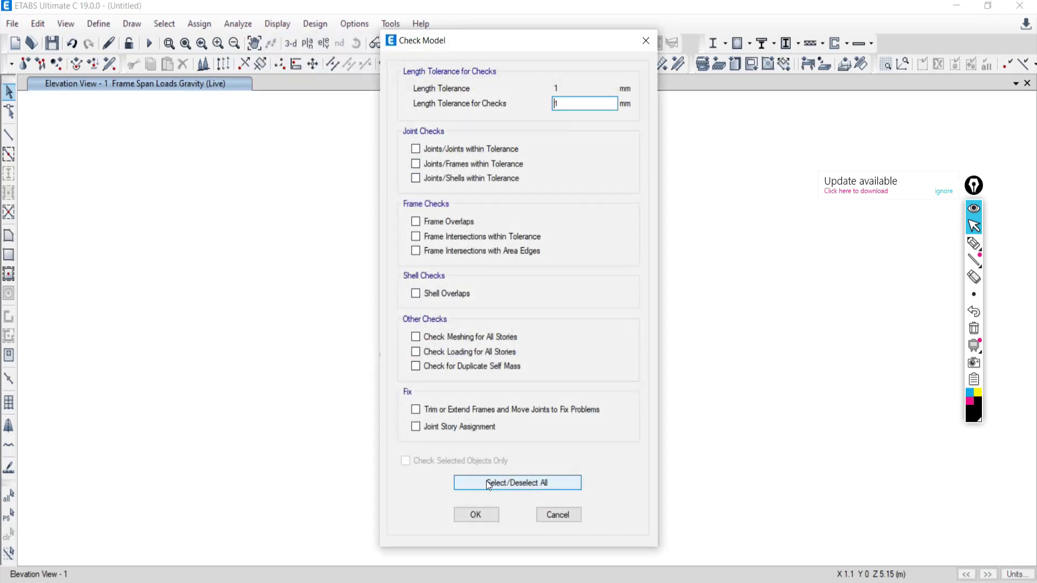
pyautogui.click(423, 430)
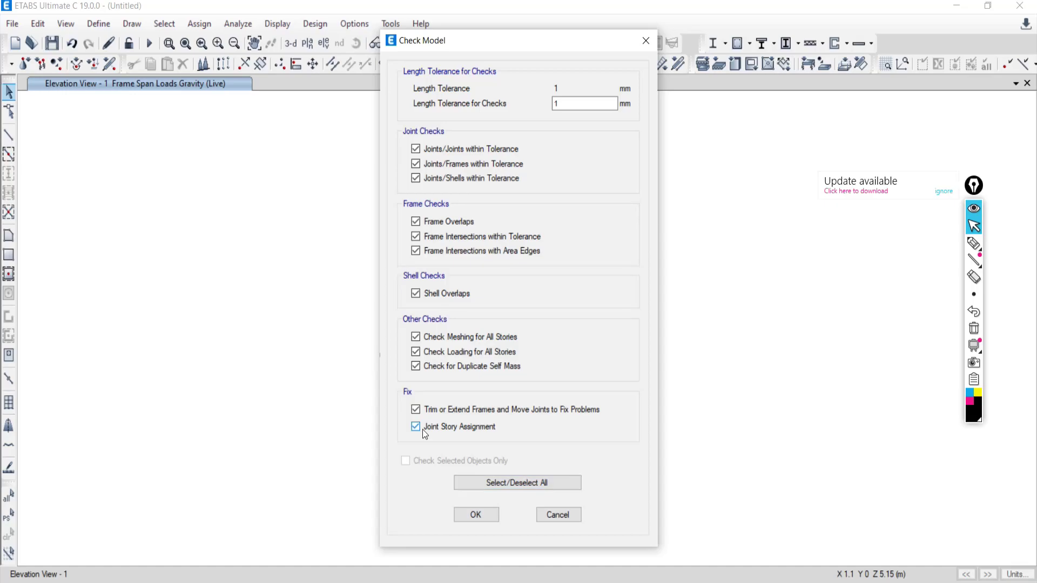
pyautogui.click(468, 518)
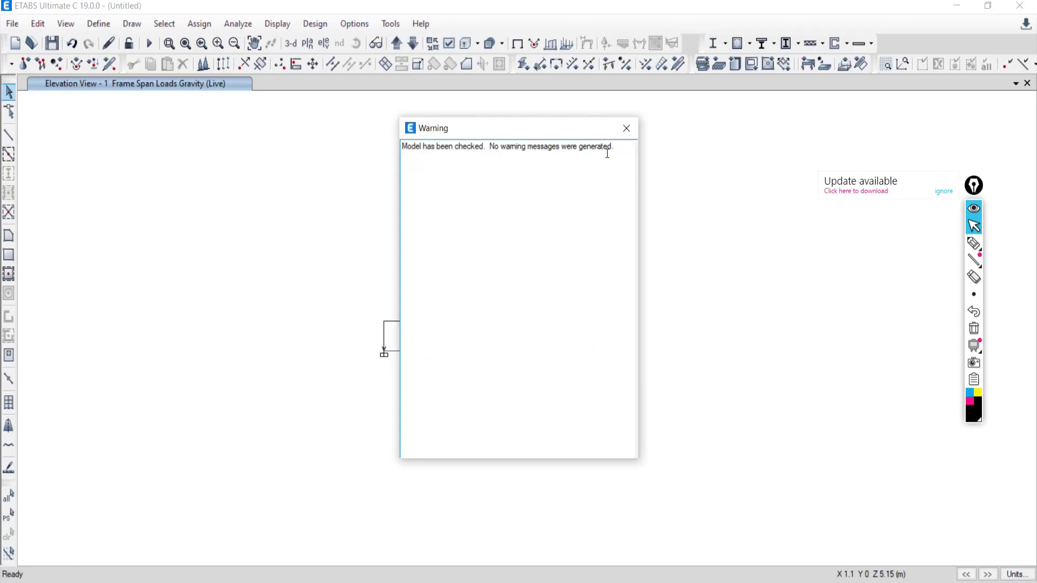
pyautogui.click(626, 128)
pyautogui.click(949, 195)
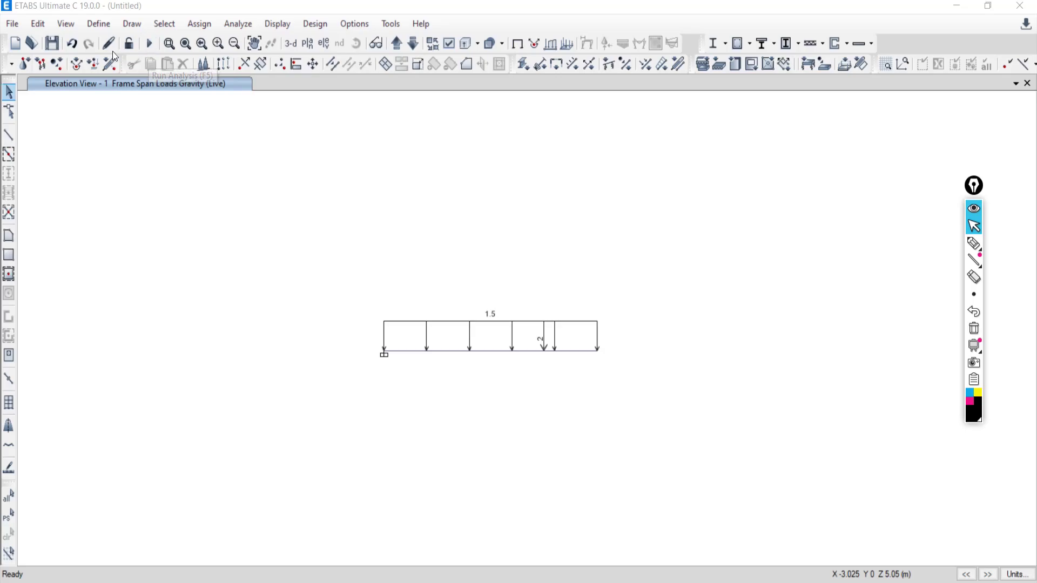
# Run the analysis, saving the model as 1234 in the Centre Line folder inside the desktop's Delete folder.
pyautogui.click(232, 24)
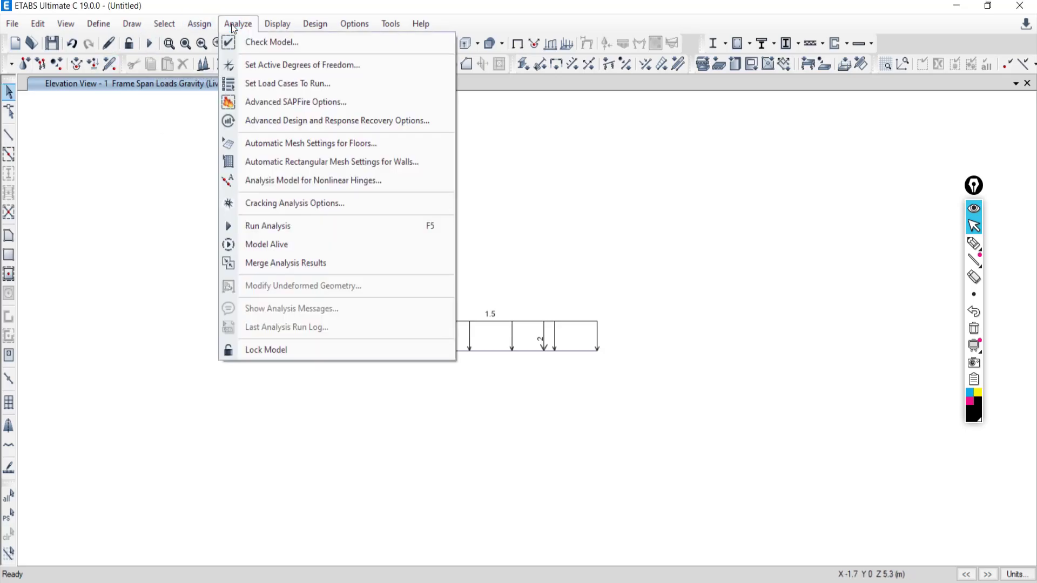
pyautogui.click(253, 226)
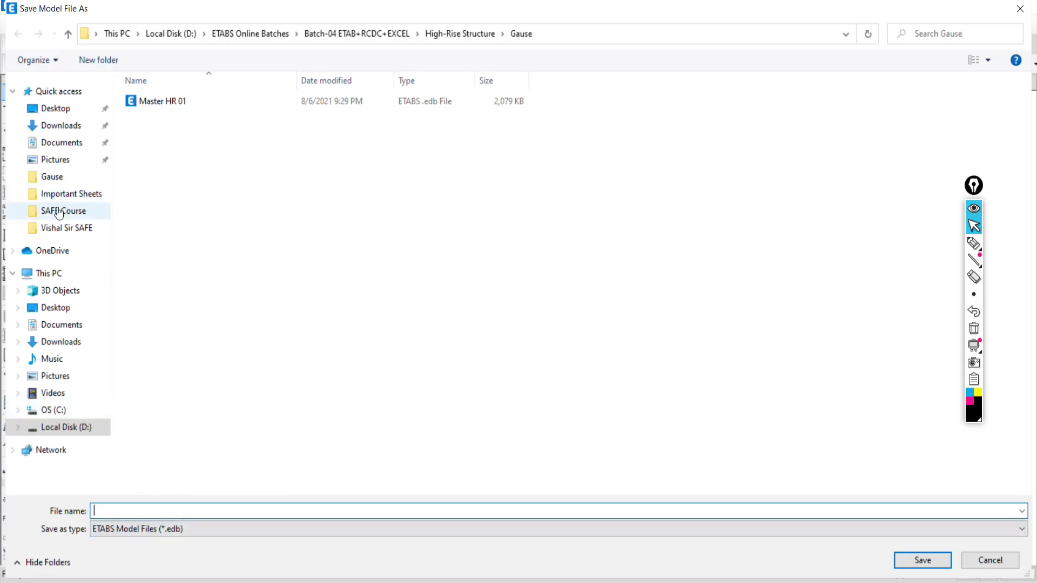
pyautogui.click(56, 313)
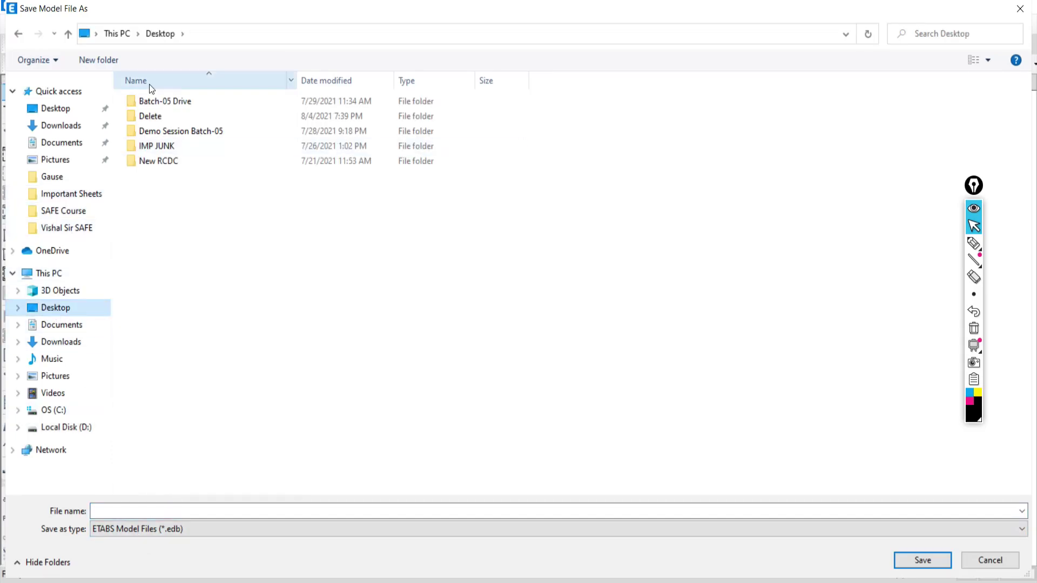
pyautogui.doubleClick(146, 115)
pyautogui.doubleClick(238, 139)
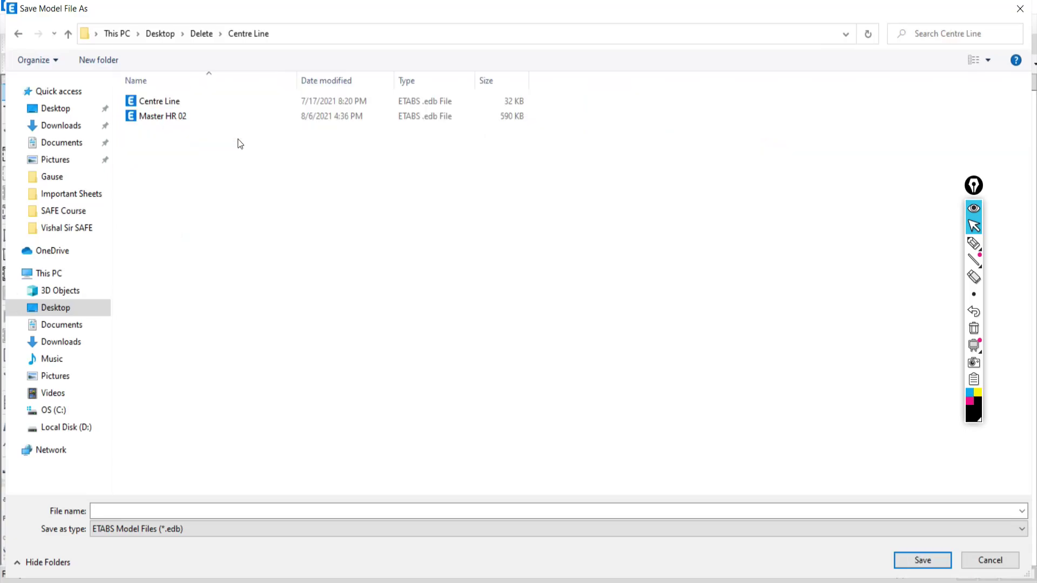
pyautogui.click(114, 508)
pyautogui.write('1234')
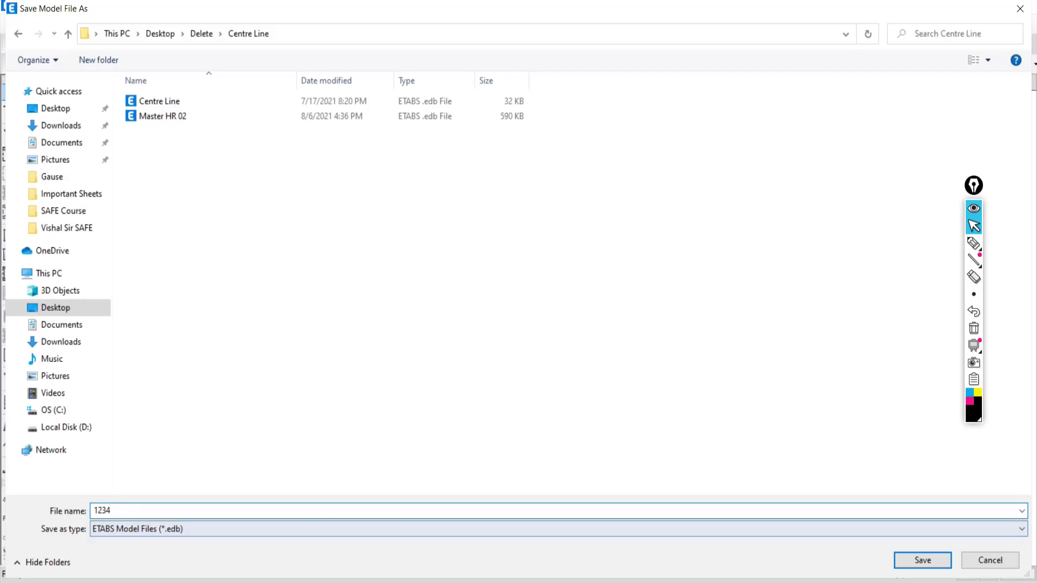
pyautogui.press('Return')
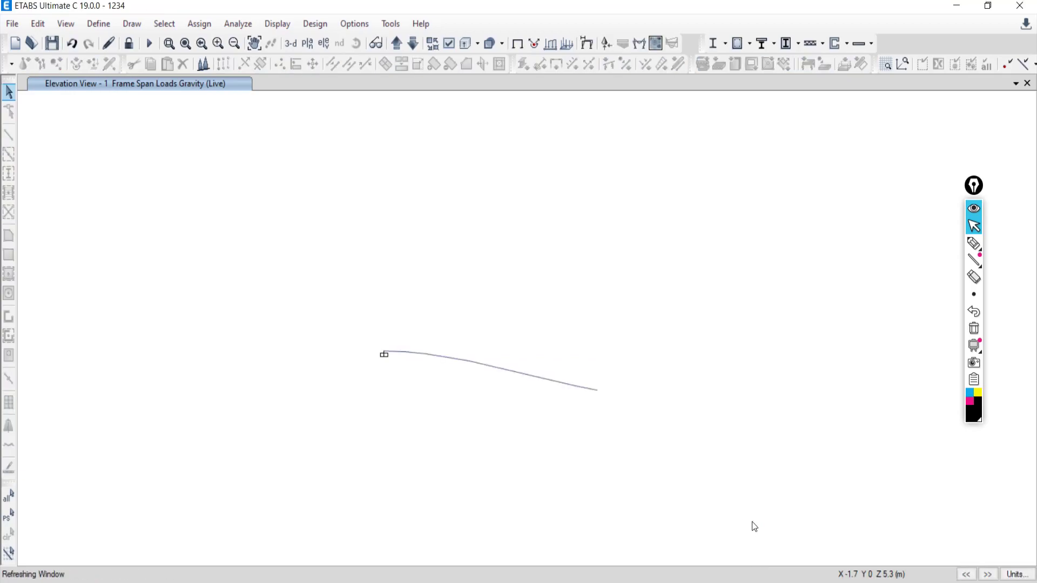
pyautogui.scroll(3, 551, 449)
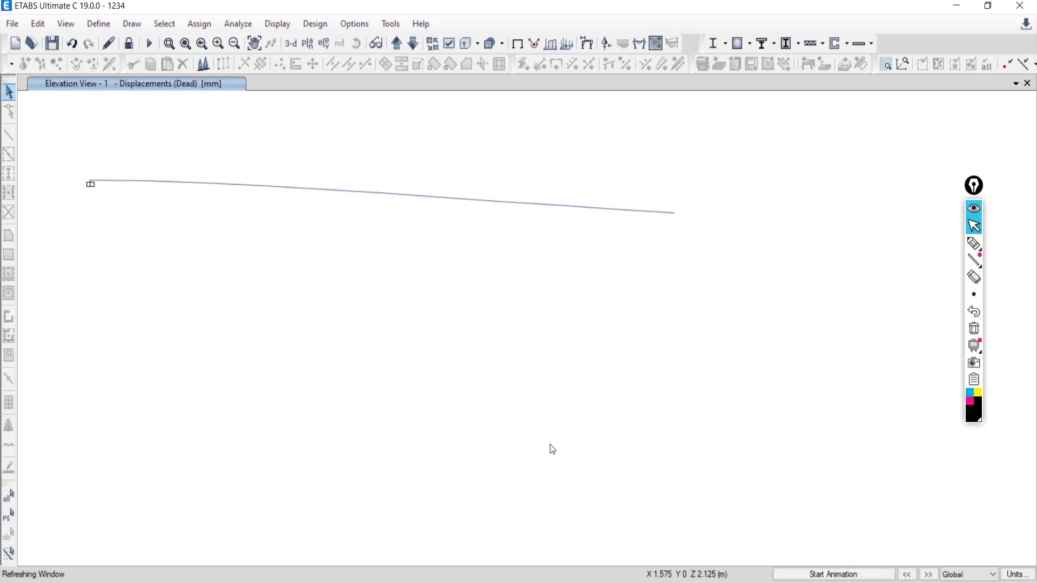
# Animate the beam's deflected shape under the Dead case, and stop the animation.
pyautogui.moveTo(562, 389); pyautogui.dragTo(609, 488, button='middle')
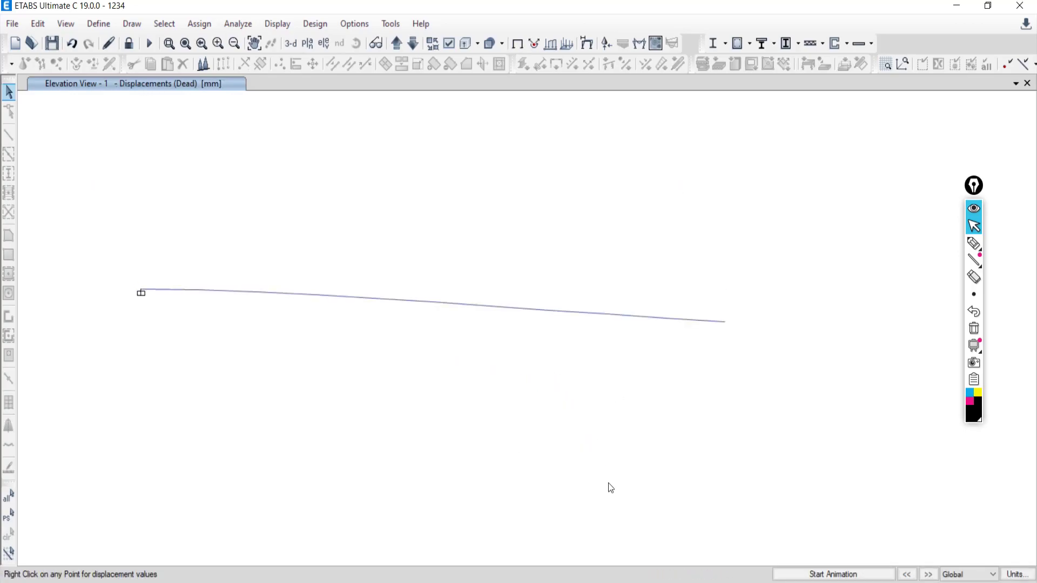
pyautogui.click(811, 577)
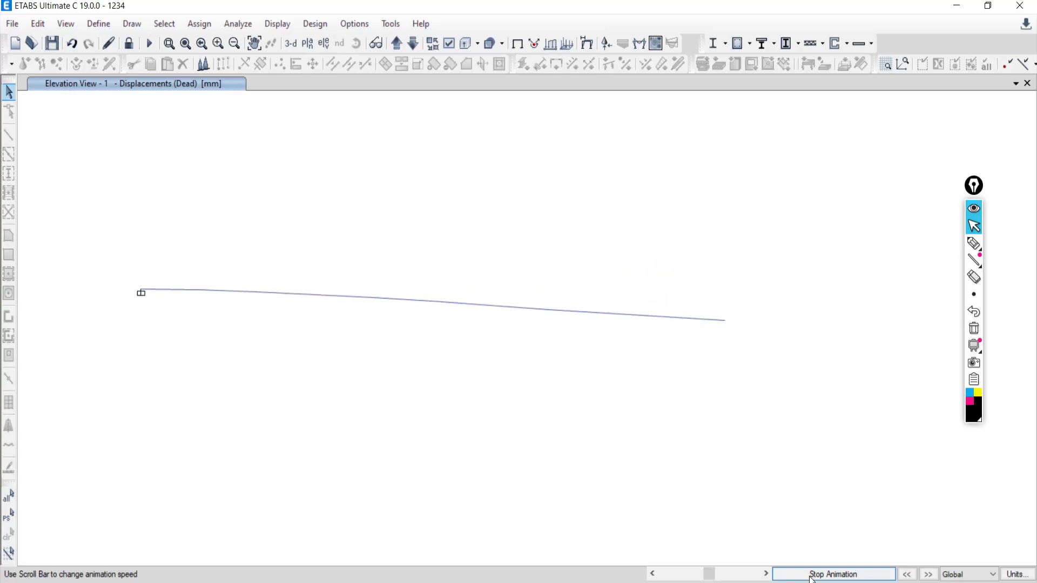
pyautogui.click(813, 576)
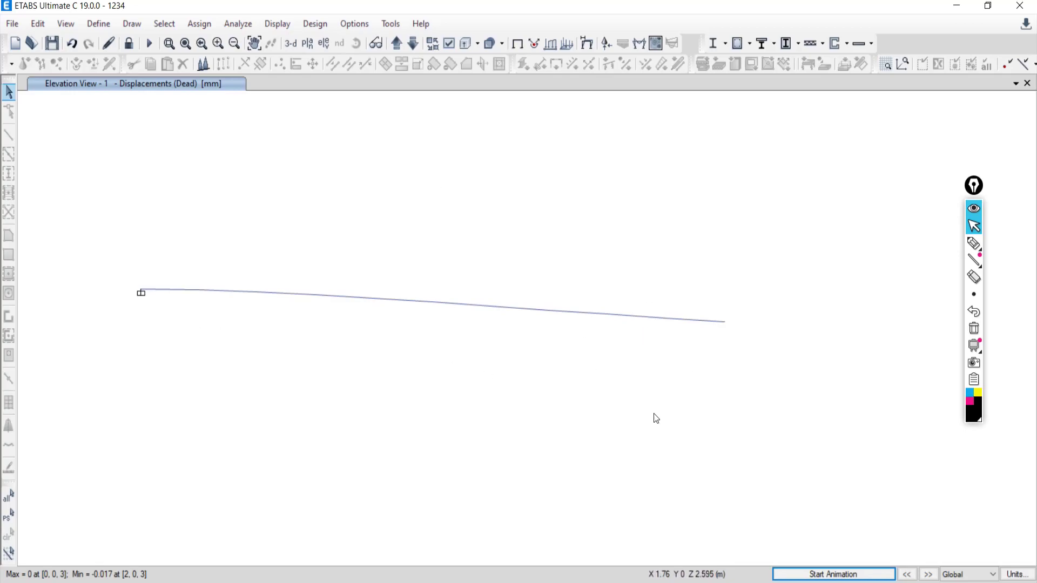
# Review the shear force and bending moment diagrams of the beam example in the PDF, and return to ETABS.
pyautogui.click(605, 582)
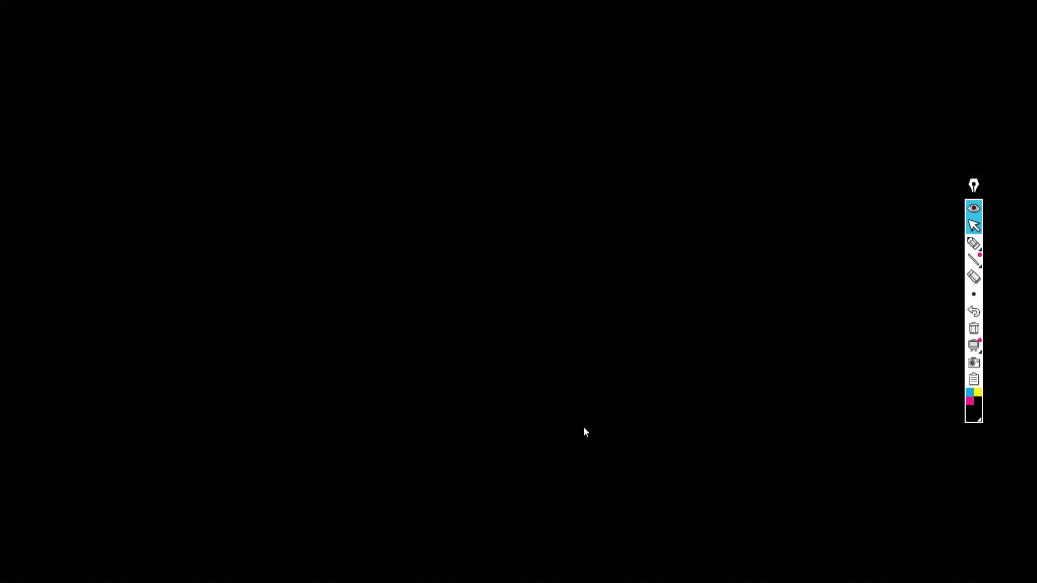
pyautogui.scroll(-3, 530, 384)
pyautogui.scroll(2, 557, 336)
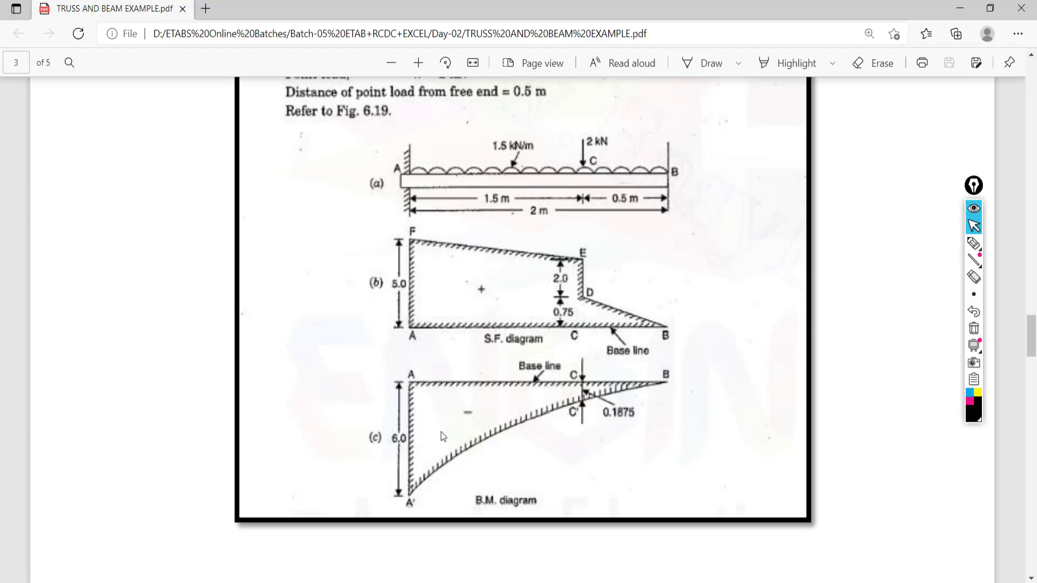
pyautogui.scroll(1, 472, 438)
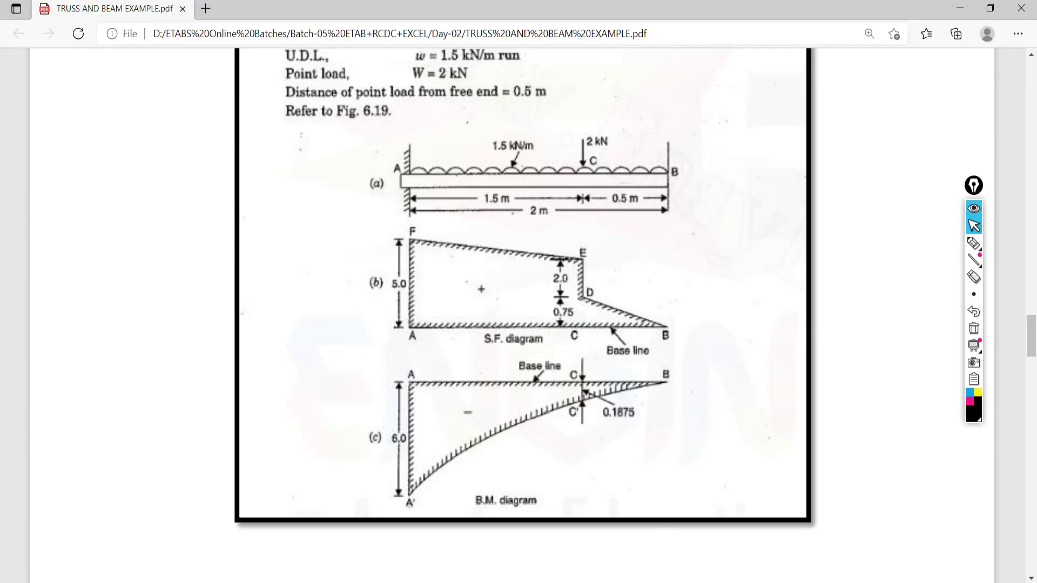
pyautogui.hotkey('alt', 'Tab')
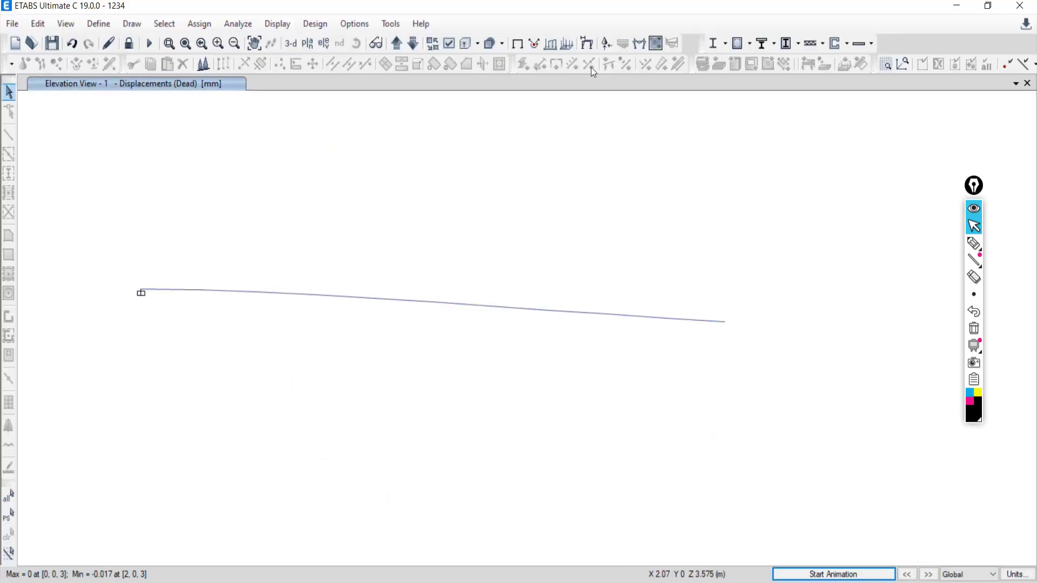
# Display the Shear 2-2 frame force diagram for the Live case, keeping its settings dialog beside the beam.
pyautogui.click(276, 24)
pyautogui.moveTo(314, 114)
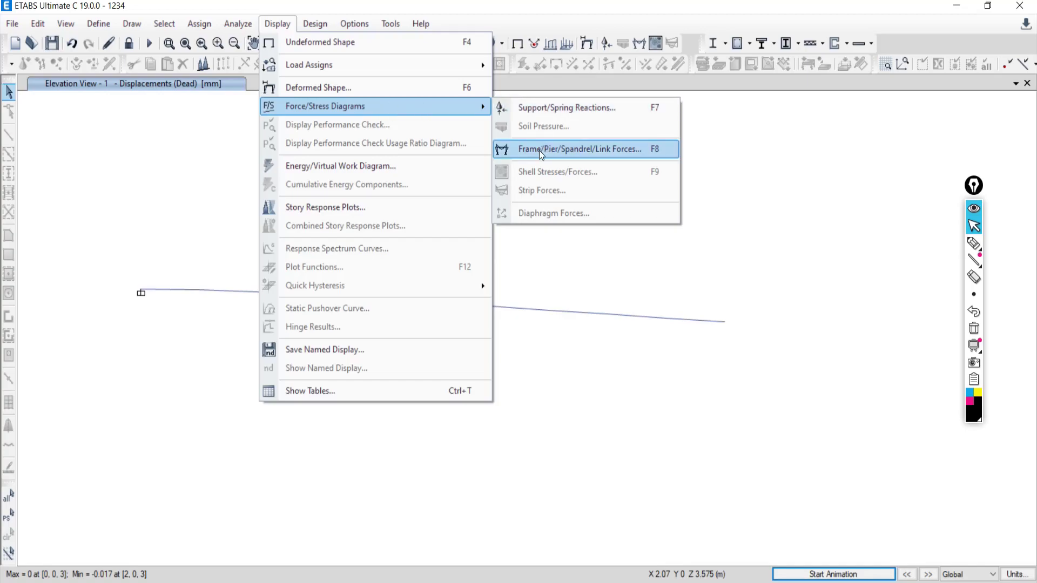
pyautogui.click(563, 152)
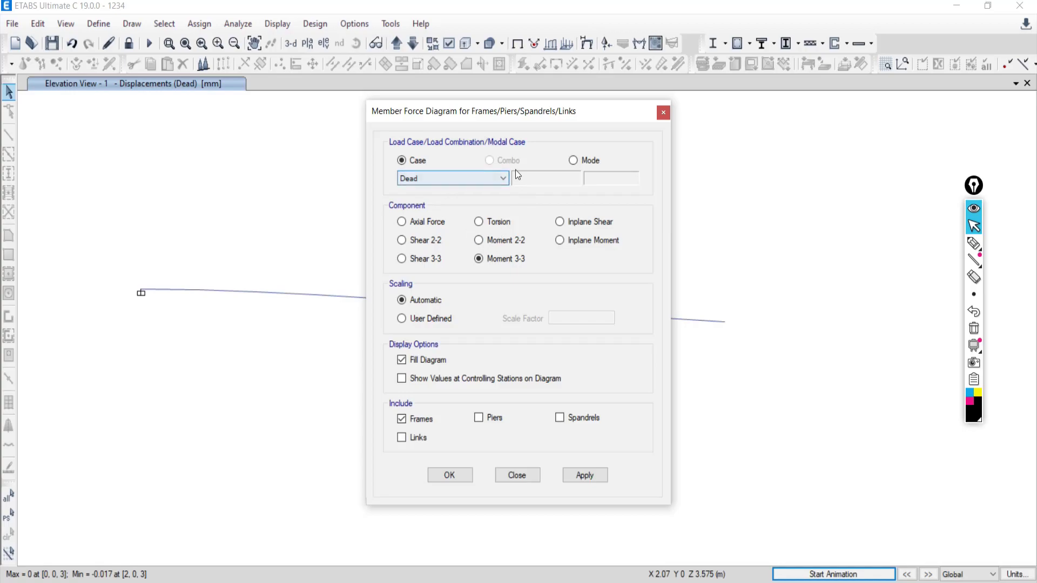
pyautogui.click(440, 179)
pyautogui.click(416, 199)
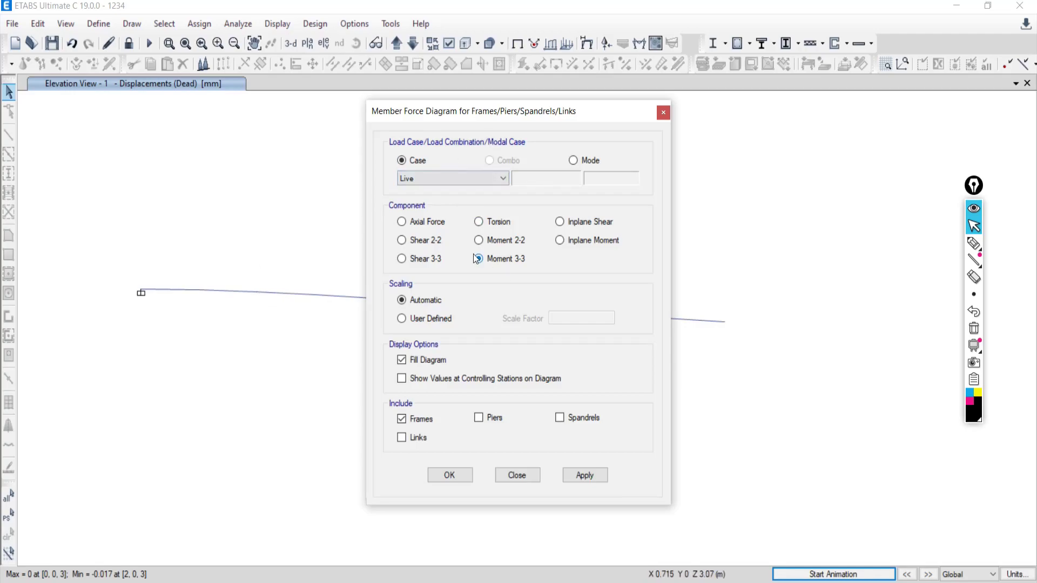
pyautogui.click(407, 242)
pyautogui.hotkey('alt', 'Tab')
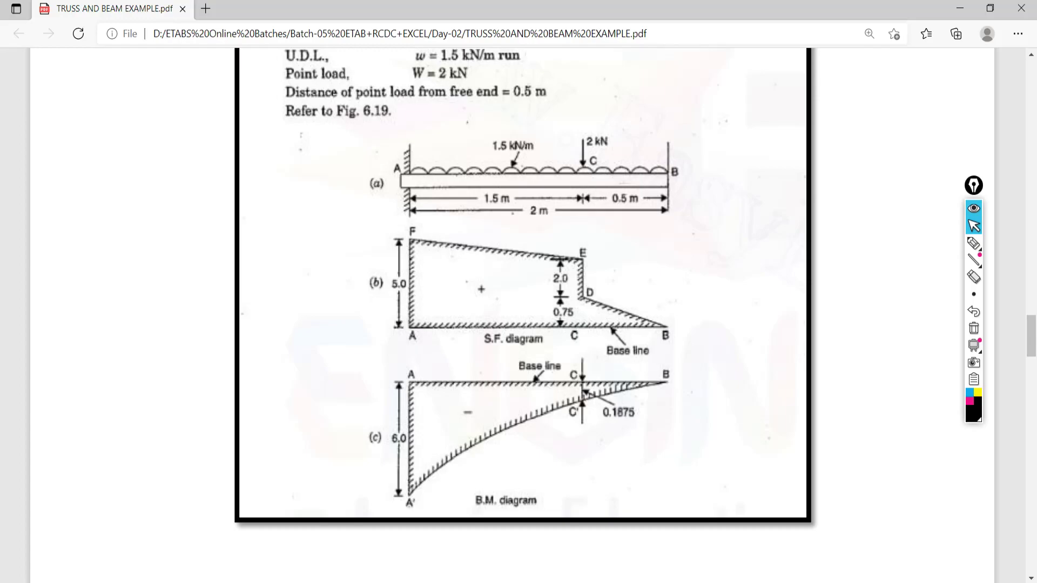
pyautogui.hotkey('alt', 'Tab')
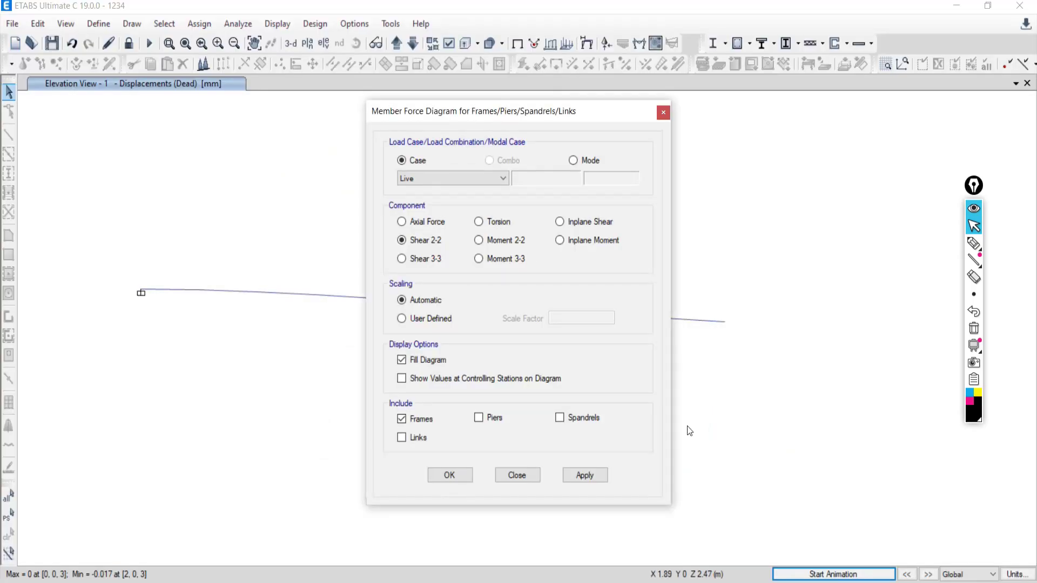
pyautogui.click(592, 476)
pyautogui.moveTo(477, 116); pyautogui.dragTo(773, 111)
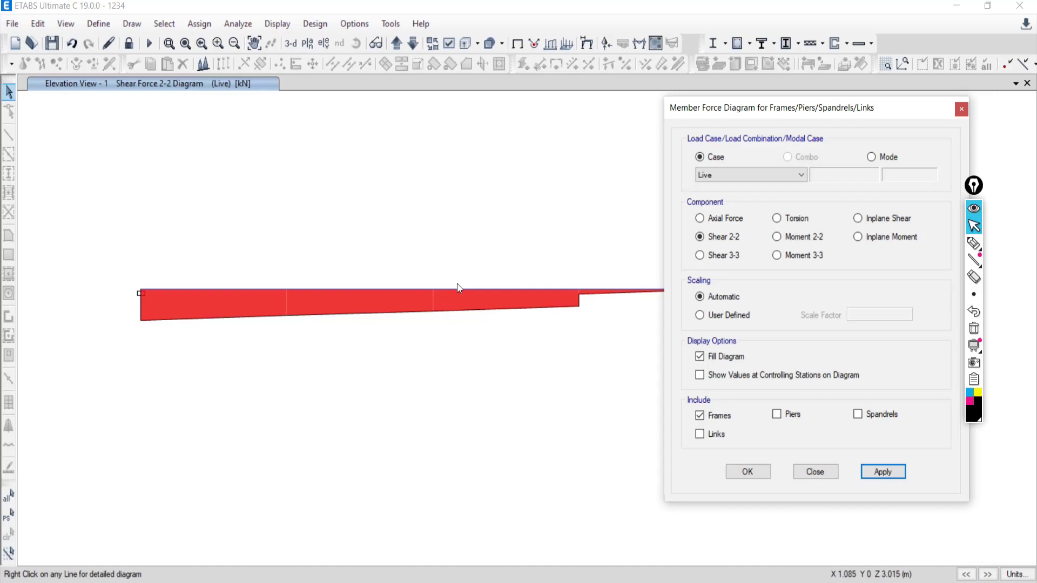
# Try a user-defined scale factor of 0.04 on the shear diagram, and restore automatic scaling.
pyautogui.click(700, 317)
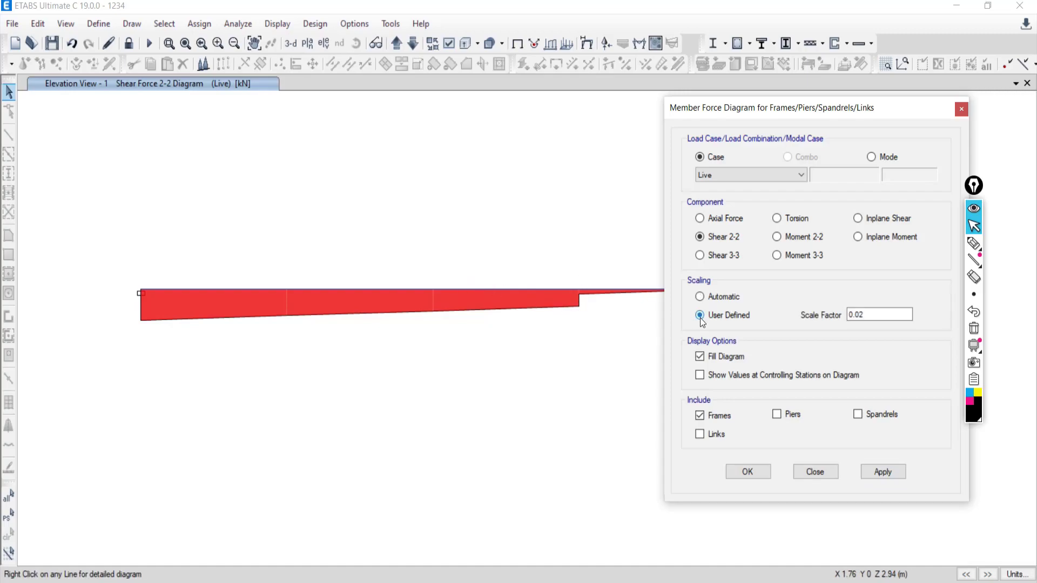
pyautogui.click(860, 315)
pyautogui.click(881, 474)
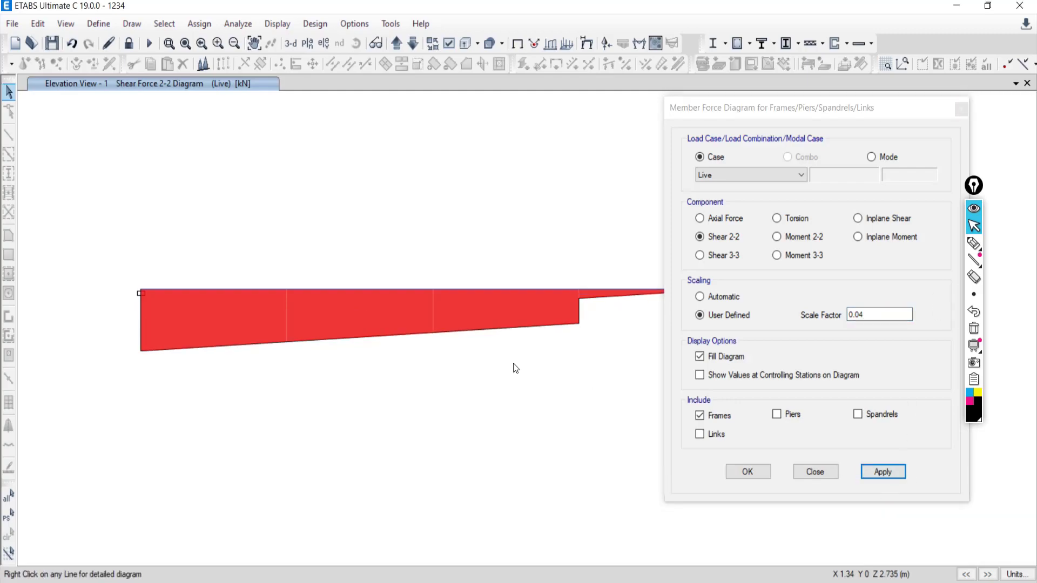
pyautogui.moveTo(538, 381); pyautogui.dragTo(498, 350, button='middle')
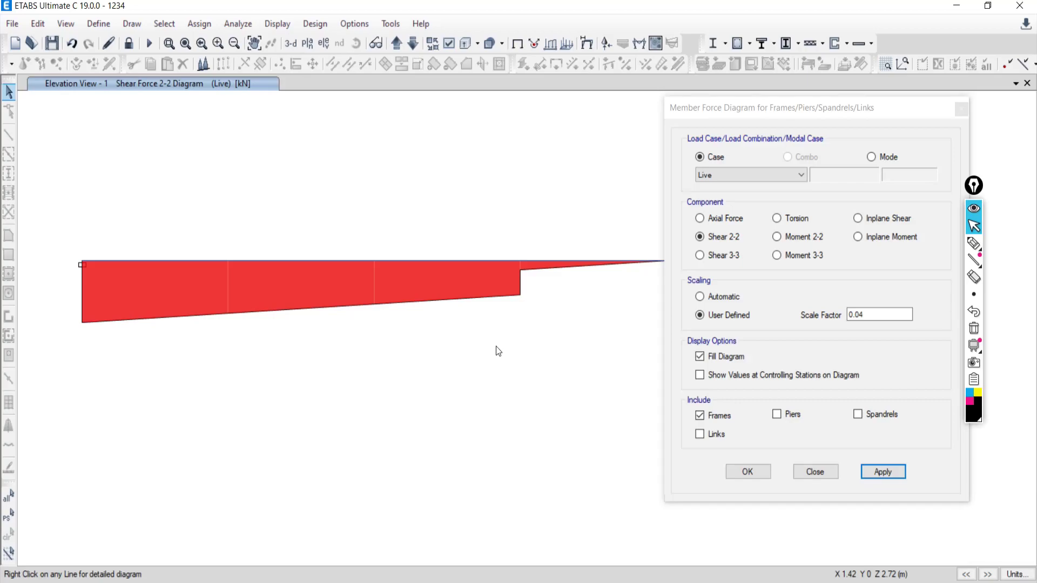
pyautogui.click(700, 297)
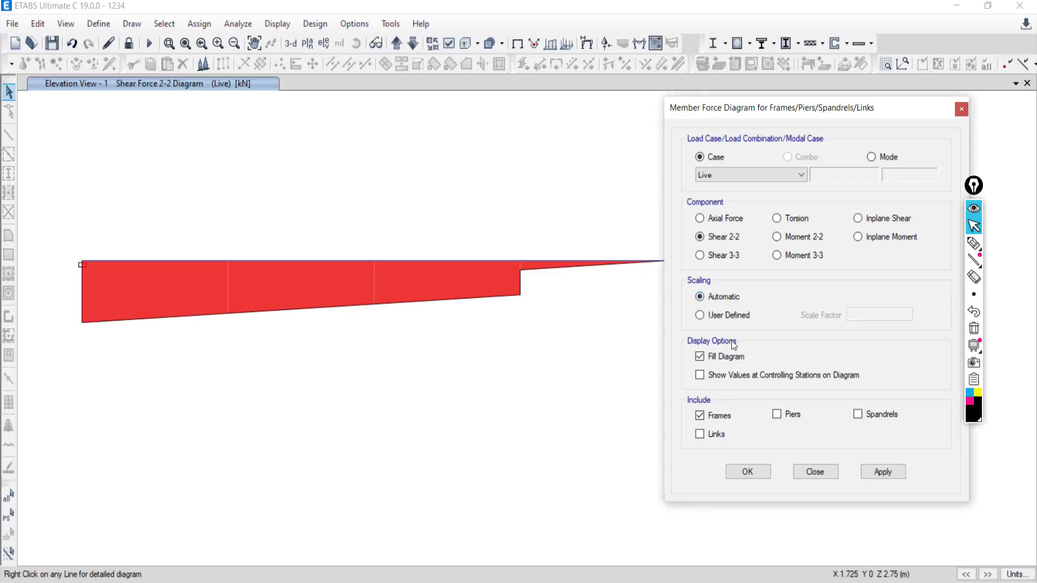
pyautogui.click(875, 475)
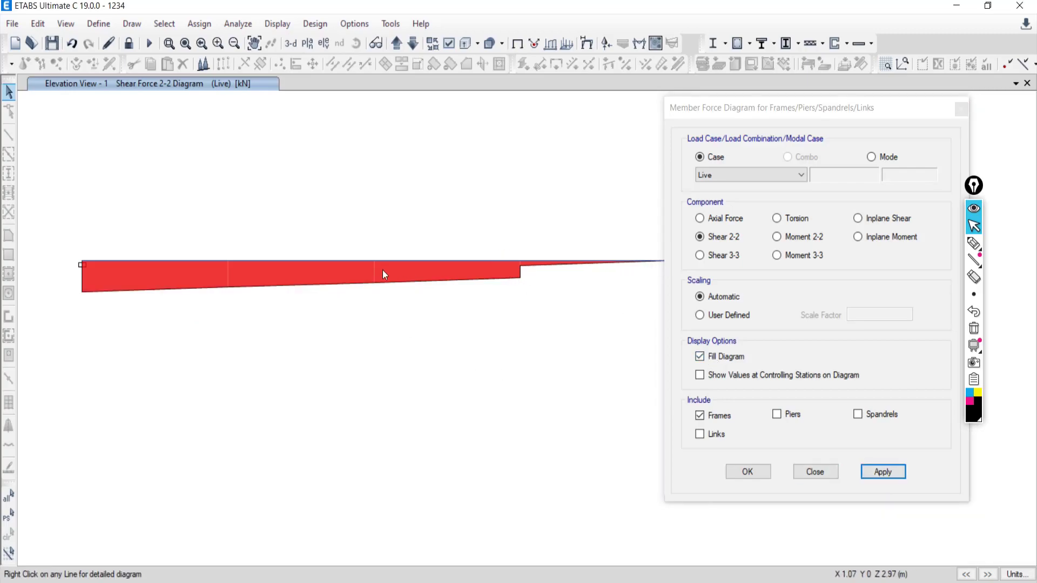
# Preview the shear diagram with controlling station values and without fill, restore the filled diagram without values, and close the settings.
pyautogui.click(701, 356)
pyautogui.click(876, 472)
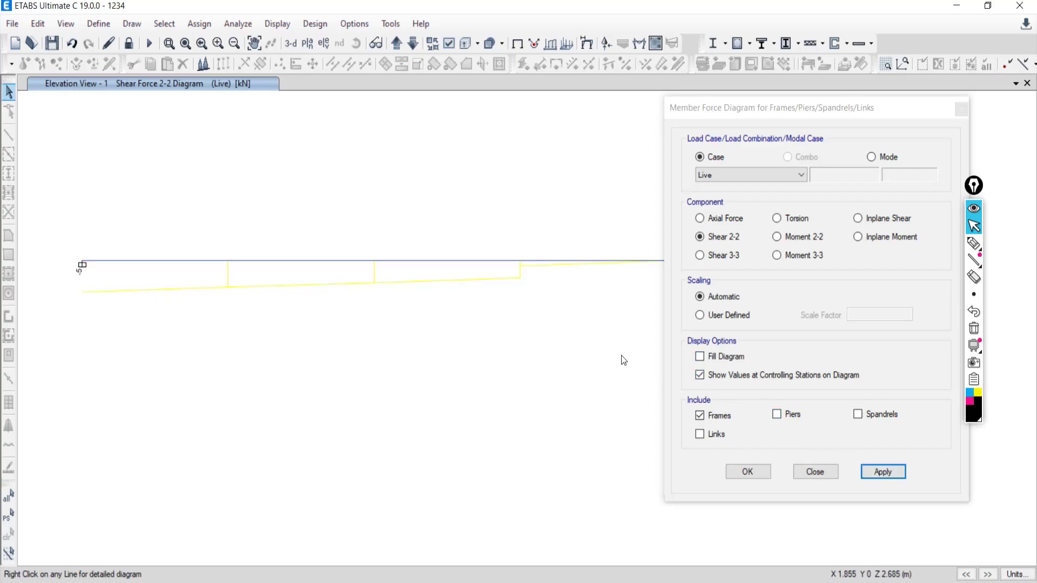
pyautogui.click(701, 356)
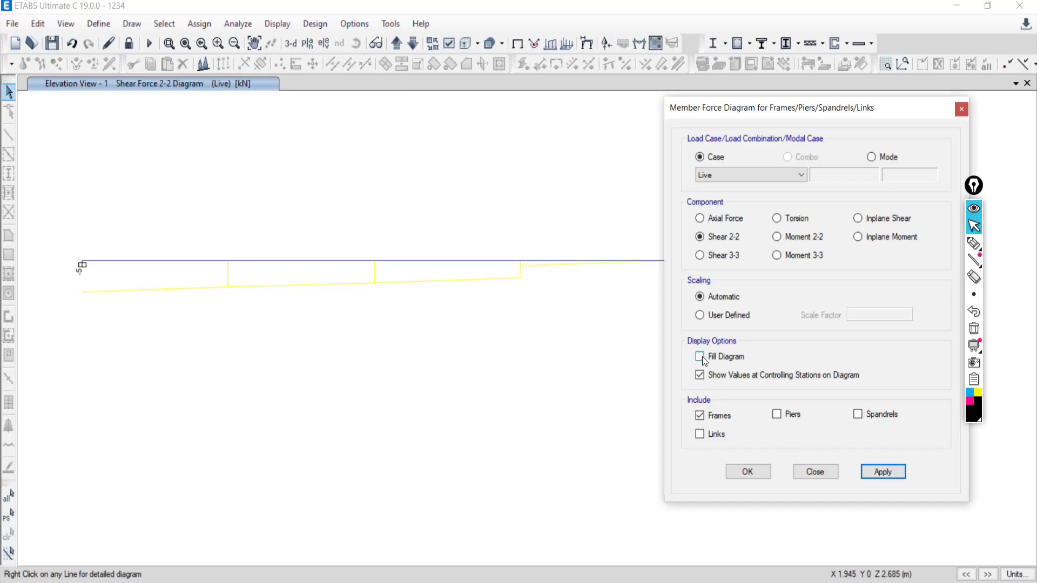
pyautogui.click(893, 474)
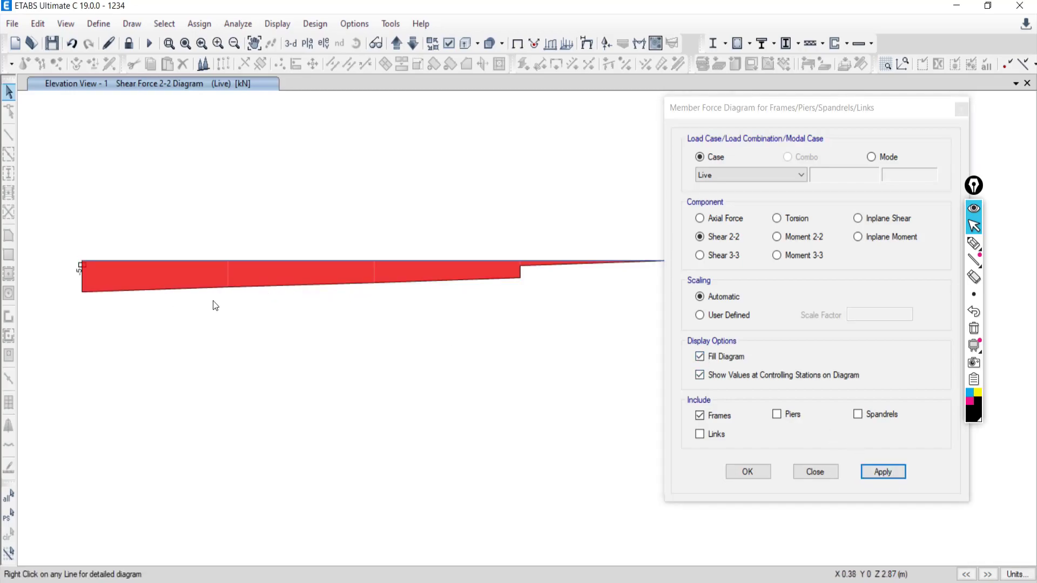
pyautogui.click(745, 374)
pyautogui.click(884, 471)
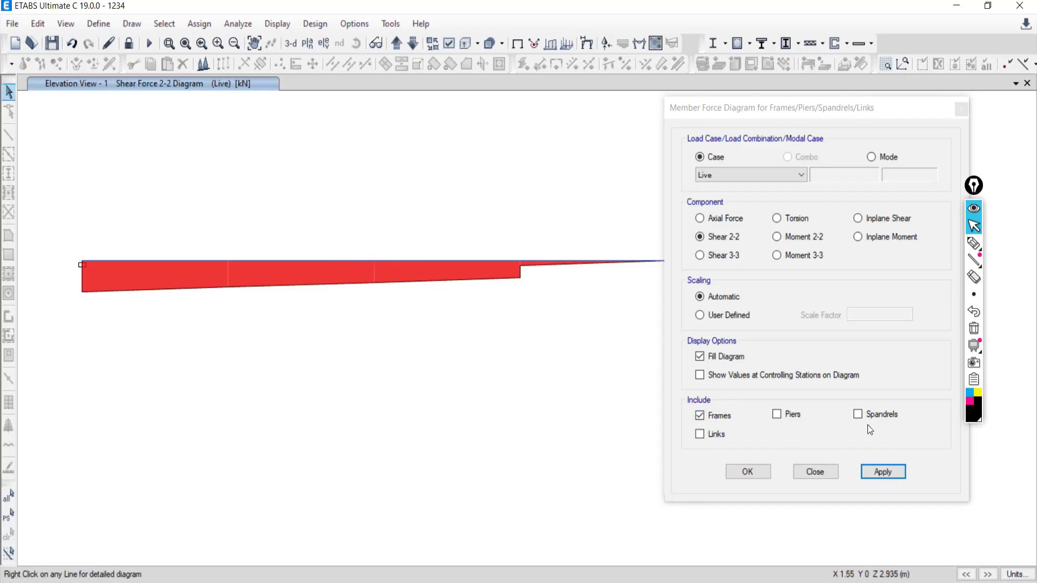
pyautogui.click(814, 472)
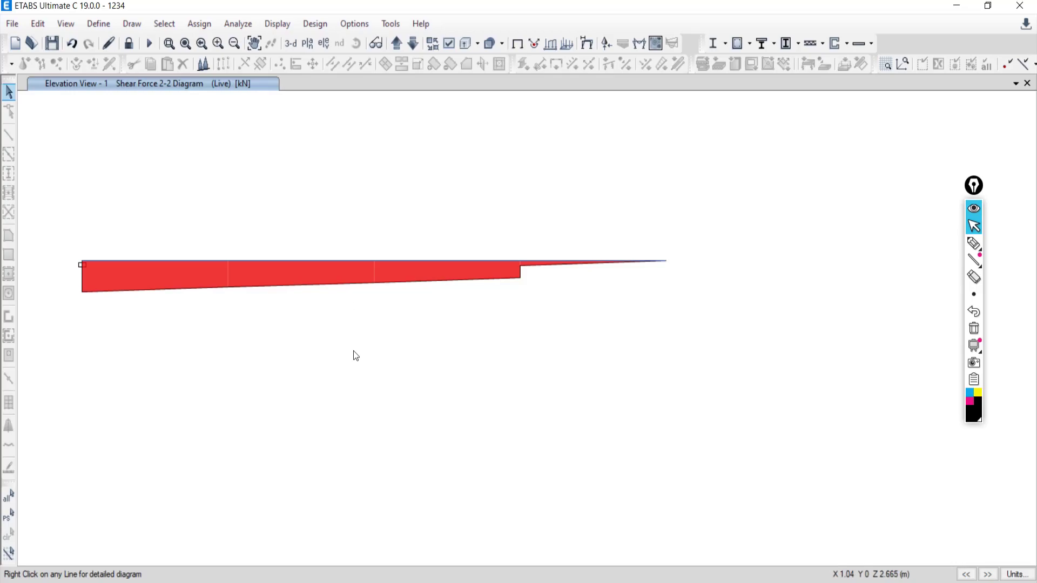
# Inspect the beam's detailed Live diagrams, illustrating its i and j ends with temporary on-screen annotations, and close the details.
pyautogui.rightClick(299, 262)
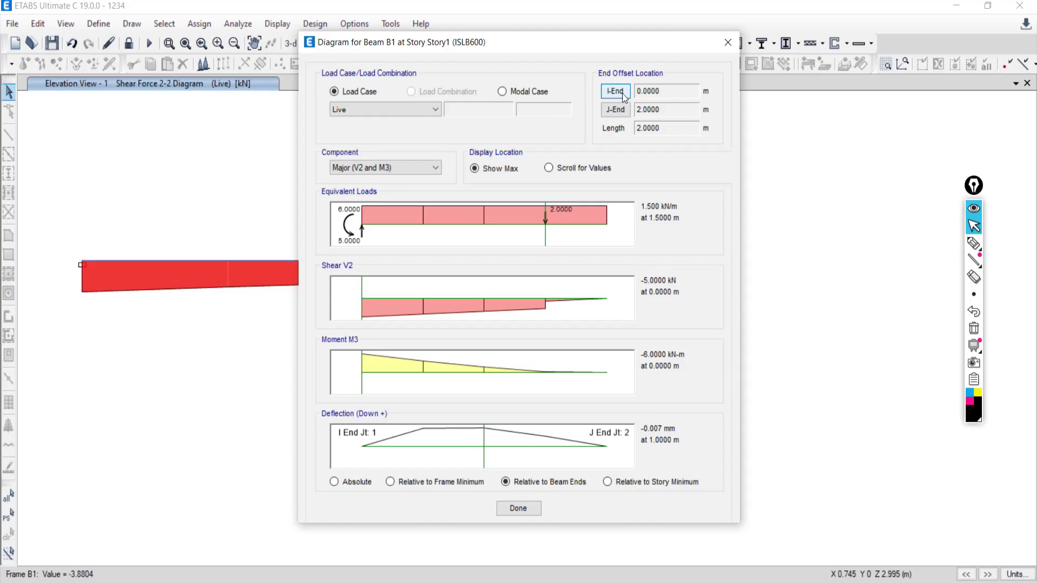
pyautogui.click(974, 243)
pyautogui.moveTo(74, 190); pyautogui.dragTo(268, 195)
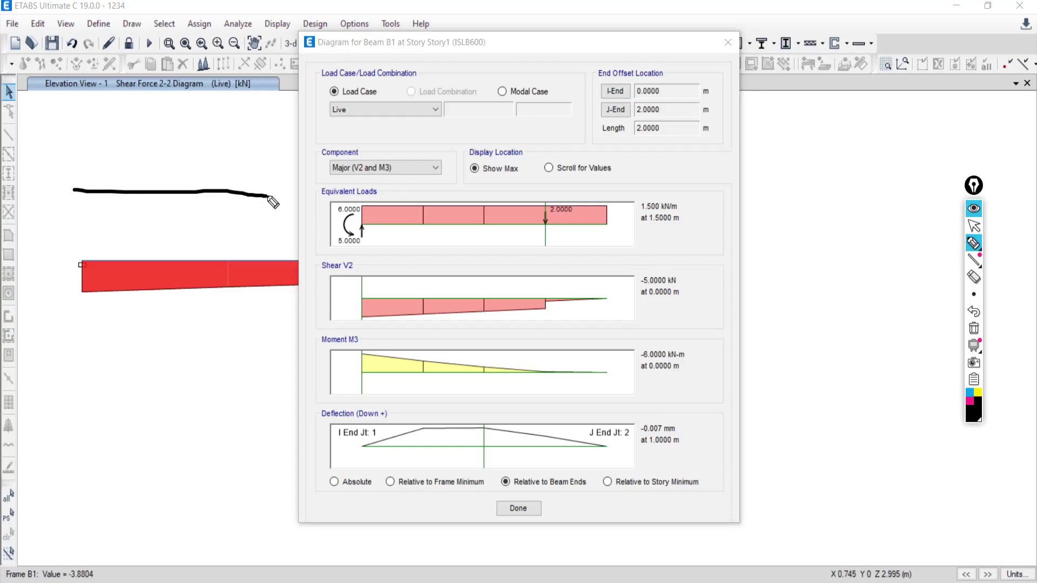
pyautogui.moveTo(60, 148); pyautogui.dragTo(56, 162)
pyautogui.click(54, 143)
pyautogui.moveTo(283, 147)
pyautogui.mouseDown()
pyautogui.moveTo(291, 160)
pyautogui.moveTo(279, 168)
pyautogui.mouseUp()
pyautogui.click(278, 143)
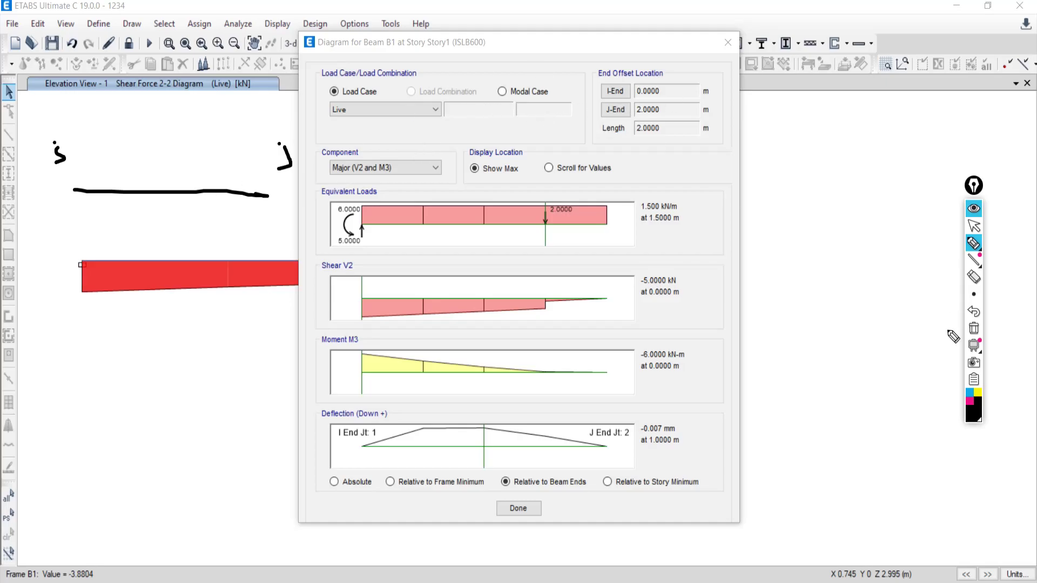
pyautogui.click(974, 328)
pyautogui.click(973, 226)
pyautogui.click(728, 42)
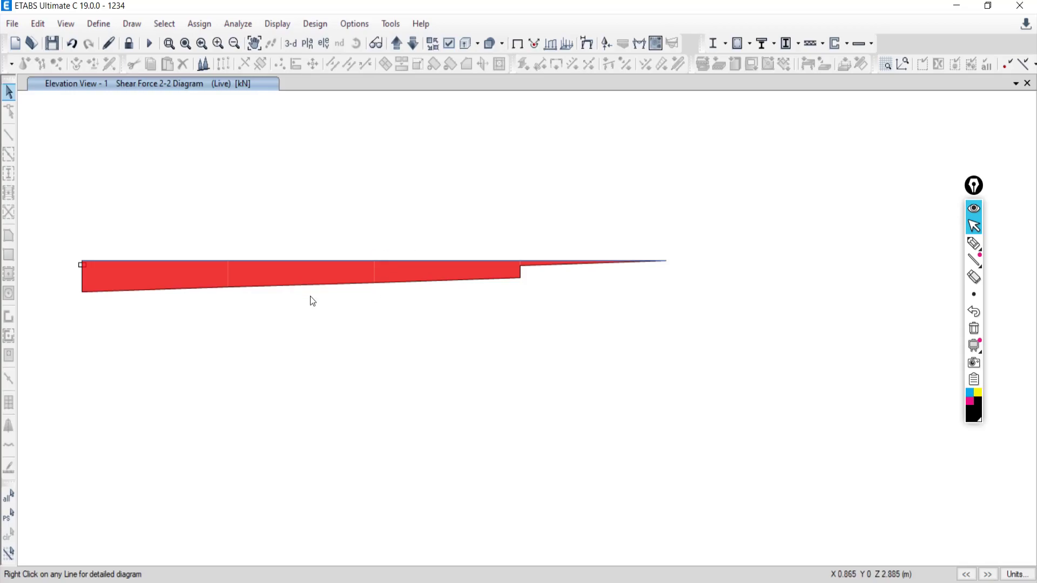
# Read the Live shear values at two points along the beam.
pyautogui.click(365, 263)
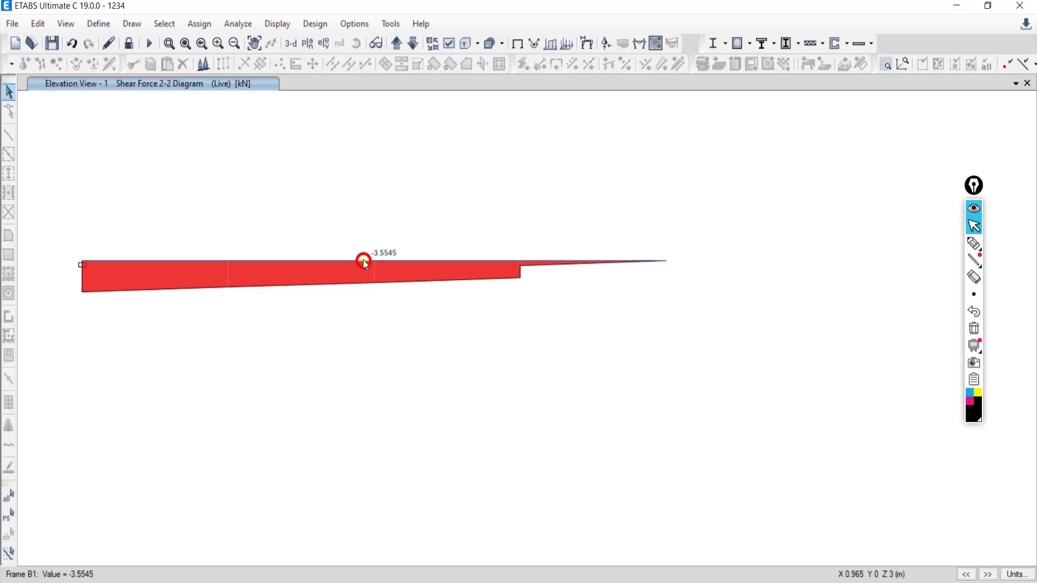
pyautogui.click(242, 263)
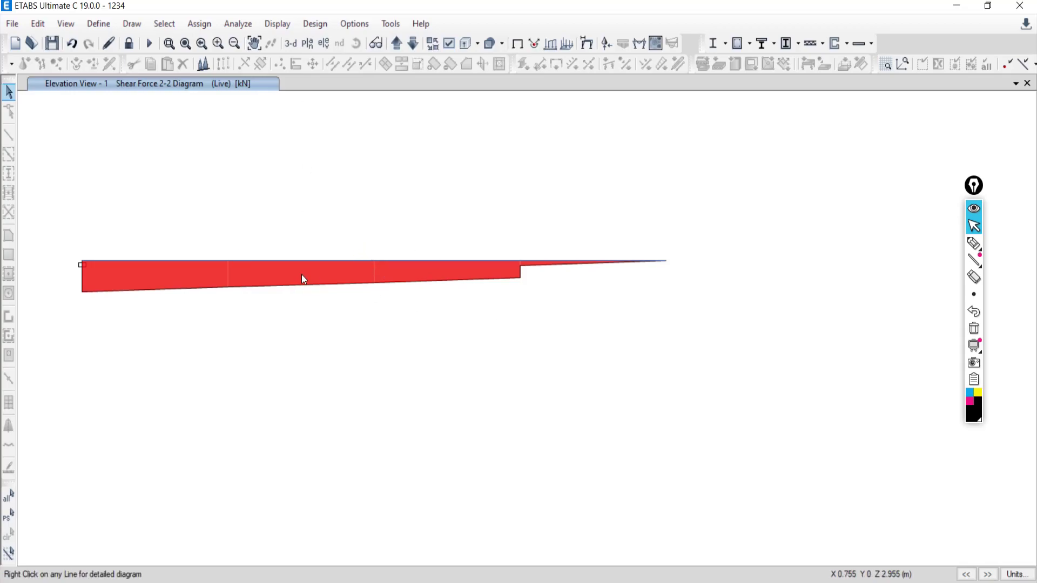
# Unlock the model, accepting deletion of the analysis results, and run the analysis again.
pyautogui.click(129, 43)
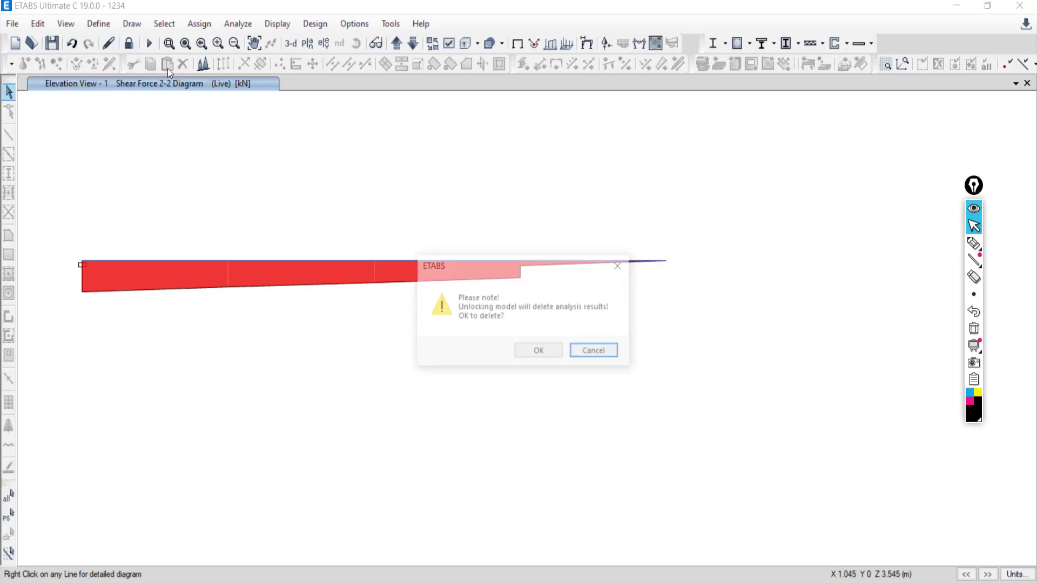
pyautogui.click(532, 354)
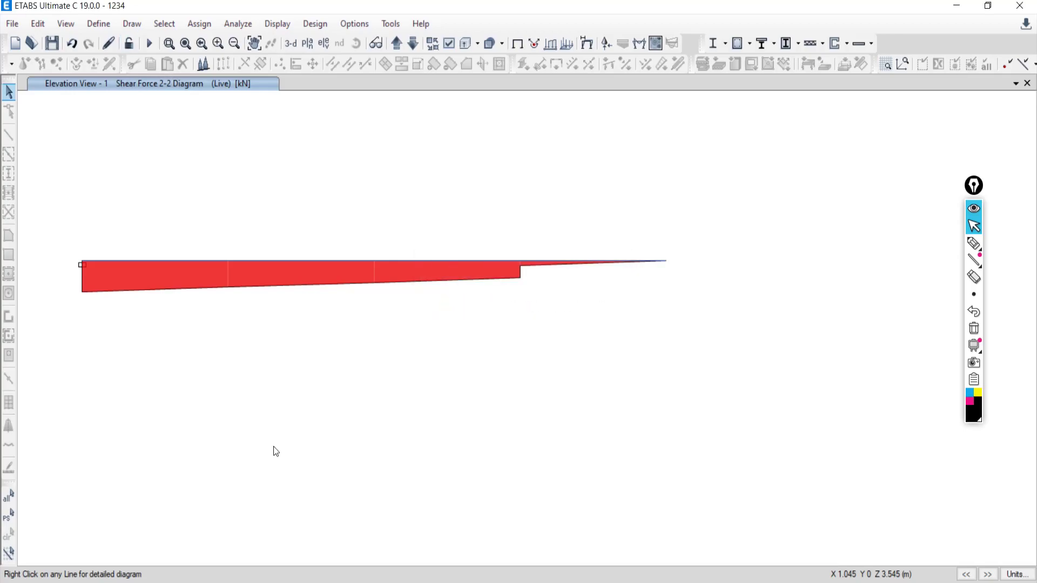
pyautogui.click(150, 44)
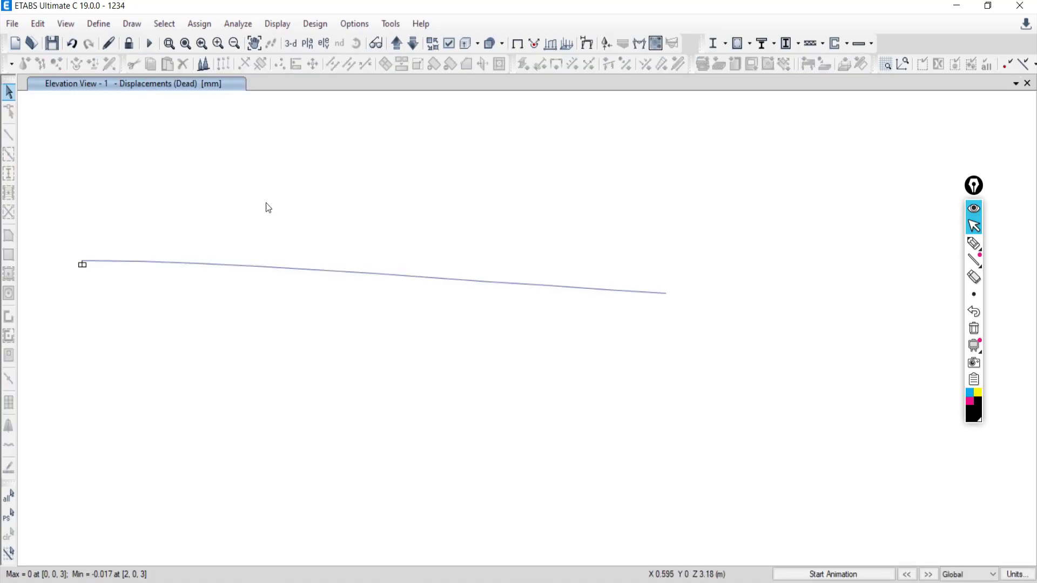
# Display the filled Shear 2-2 diagram of the frames for the Live case with automatic scaling, and close the settings.
pyautogui.click(276, 25)
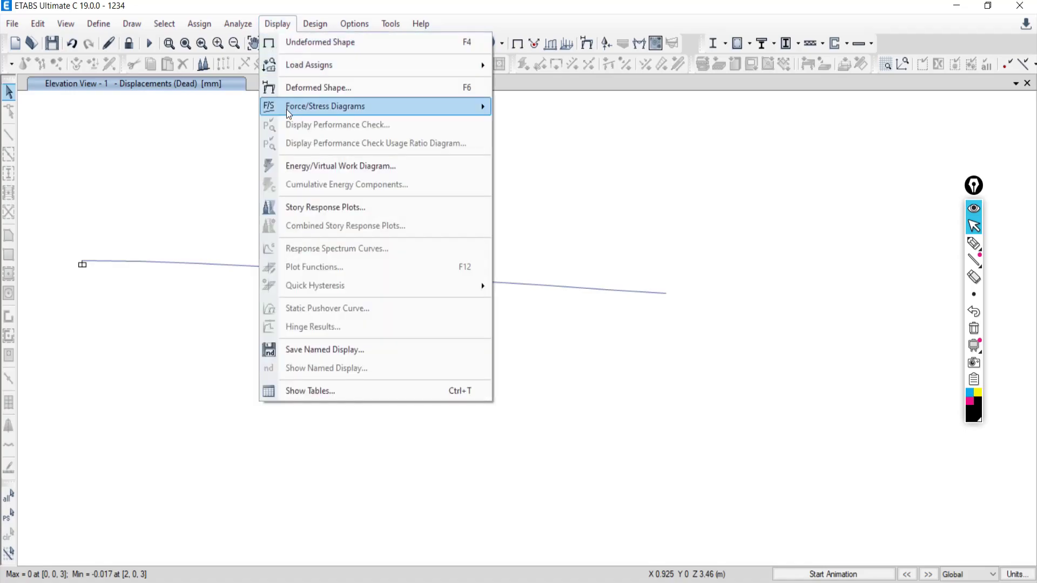
pyautogui.moveTo(289, 112)
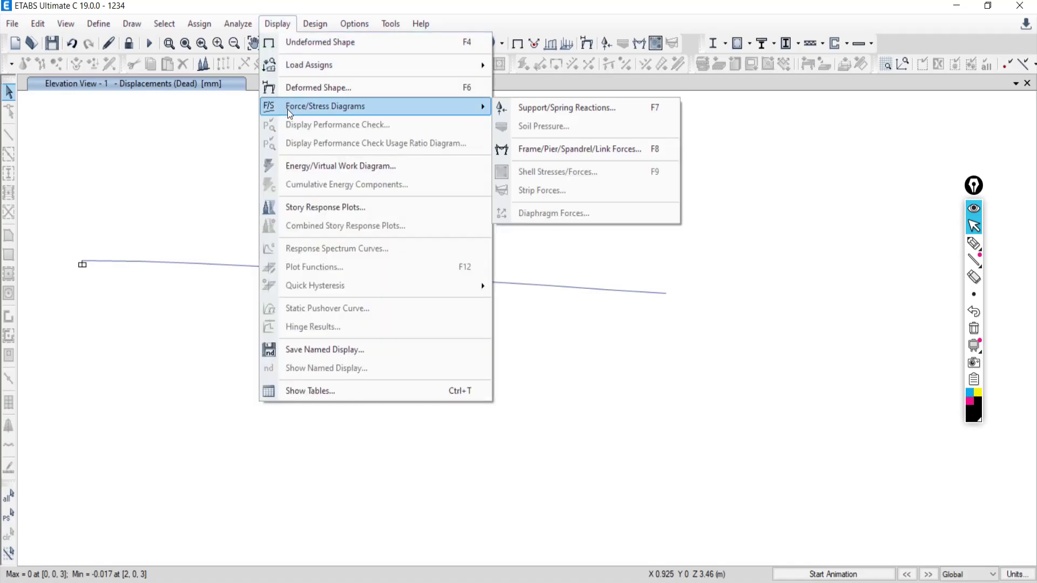
pyautogui.click(538, 156)
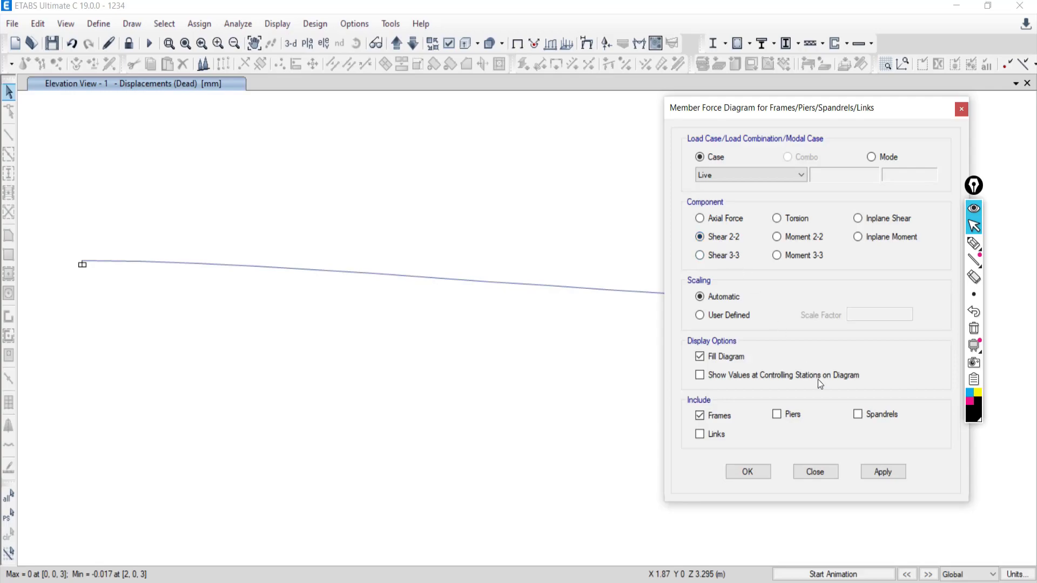
pyautogui.click(874, 473)
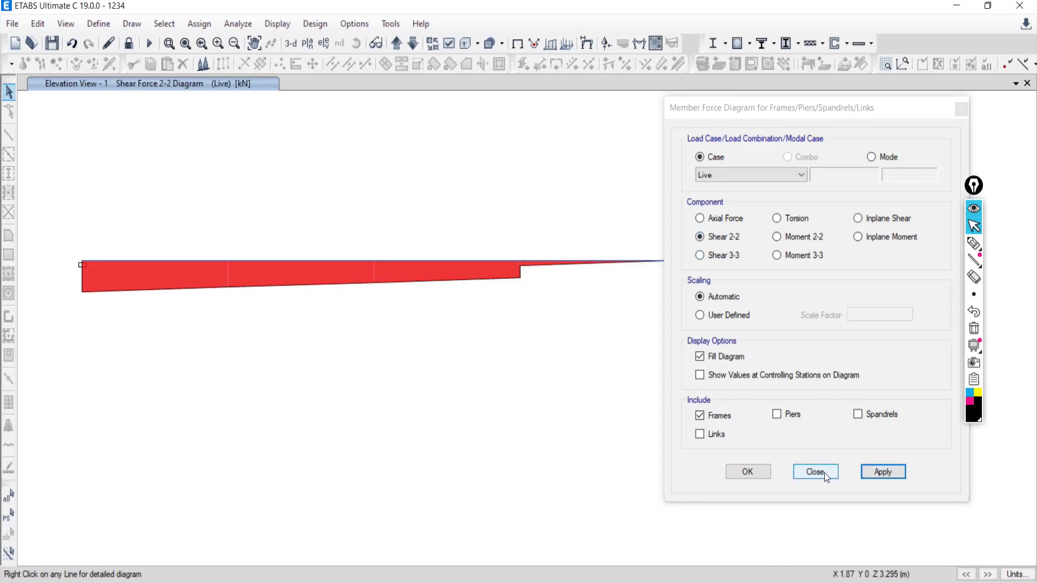
pyautogui.click(824, 472)
pyautogui.moveTo(287, 335); pyautogui.dragTo(405, 352, button='middle')
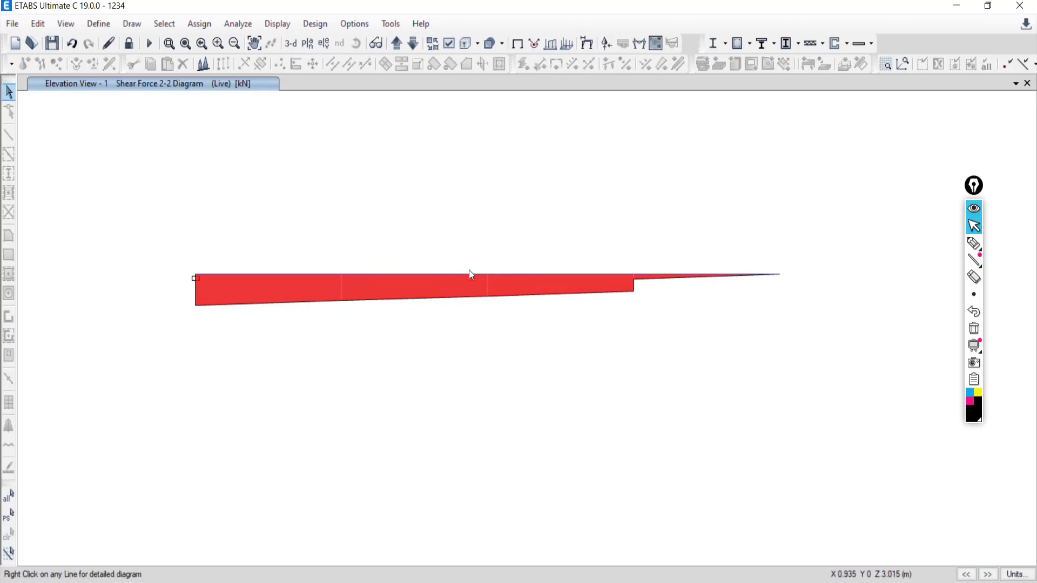
# Open the beam's detailed Live diagrams, sketch a temporary 2 m beam with i and j ends beside them, and clear the sketch.
pyautogui.moveTo(456, 274)
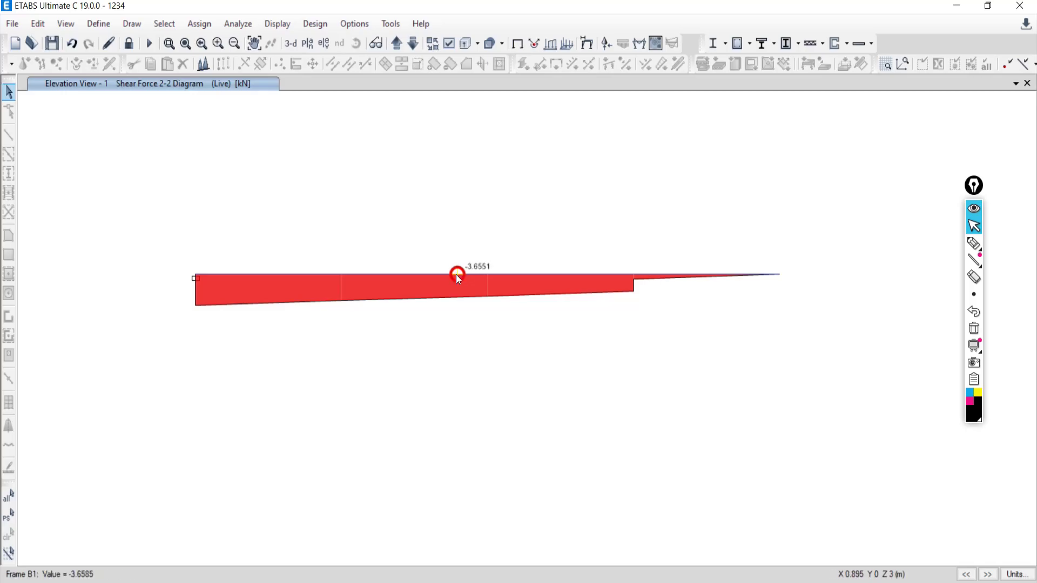
pyautogui.rightClick(440, 274)
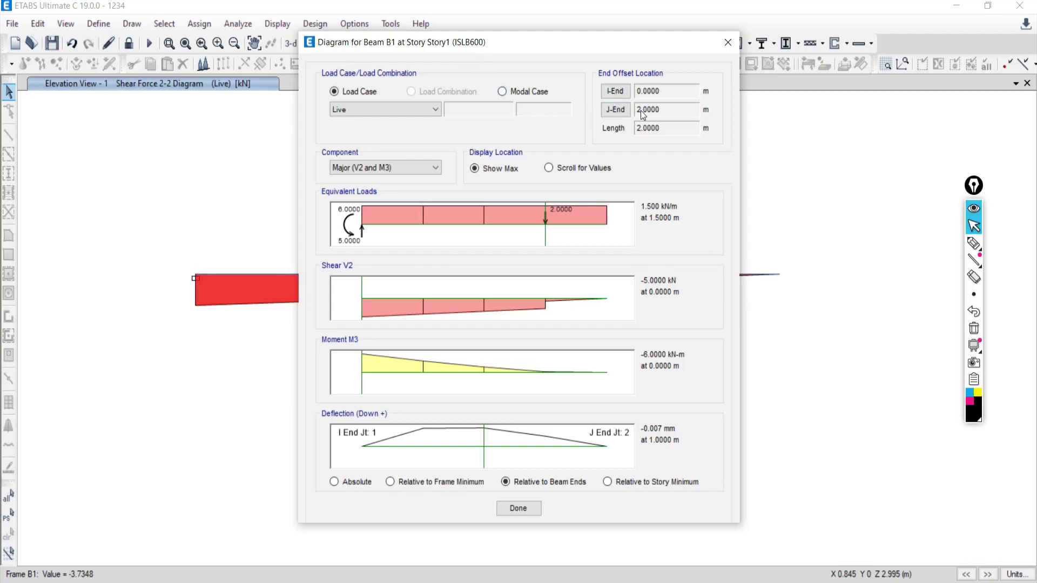
pyautogui.click(974, 243)
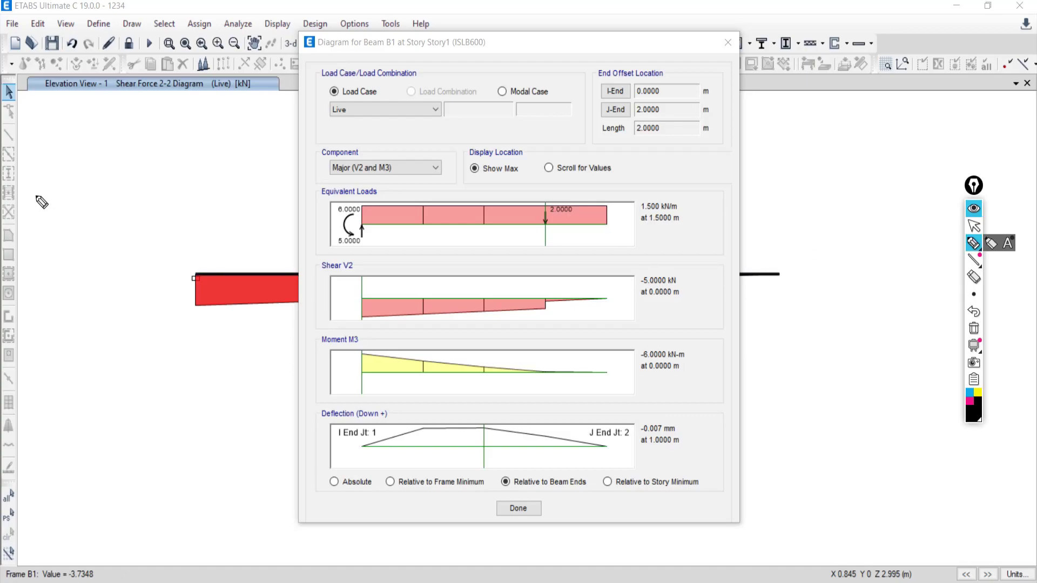
pyautogui.moveTo(35, 196); pyautogui.dragTo(197, 200)
pyautogui.moveTo(52, 160); pyautogui.dragTo(57, 171)
pyautogui.click(47, 148)
pyautogui.click(194, 154)
pyautogui.moveTo(100, 219)
pyautogui.mouseDown()
pyautogui.moveTo(112, 238)
pyautogui.moveTo(132, 224)
pyautogui.moveTo(139, 249)
pyautogui.moveTo(158, 257)
pyautogui.mouseUp()
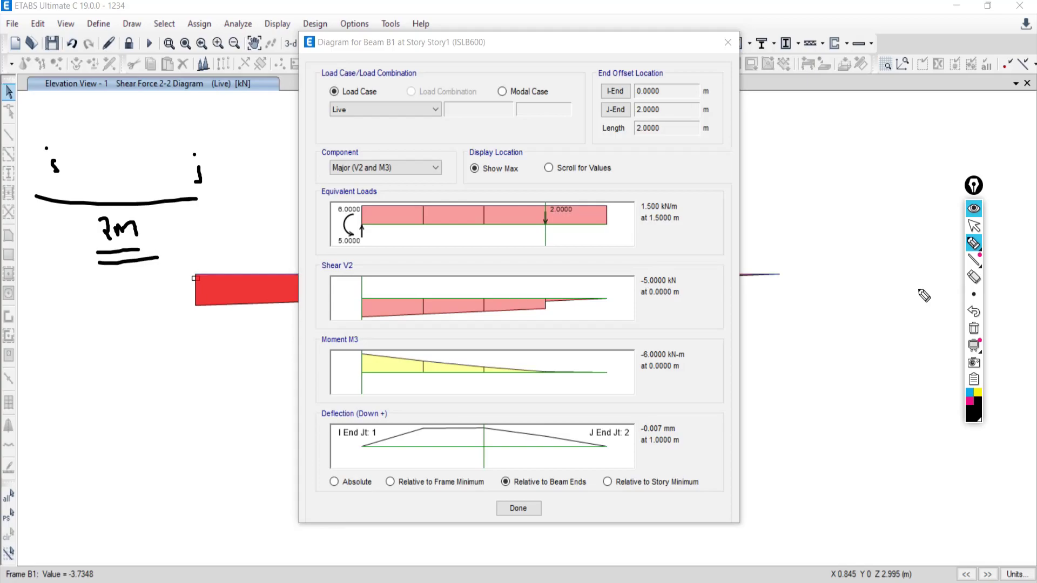
pyautogui.click(974, 329)
pyautogui.click(974, 225)
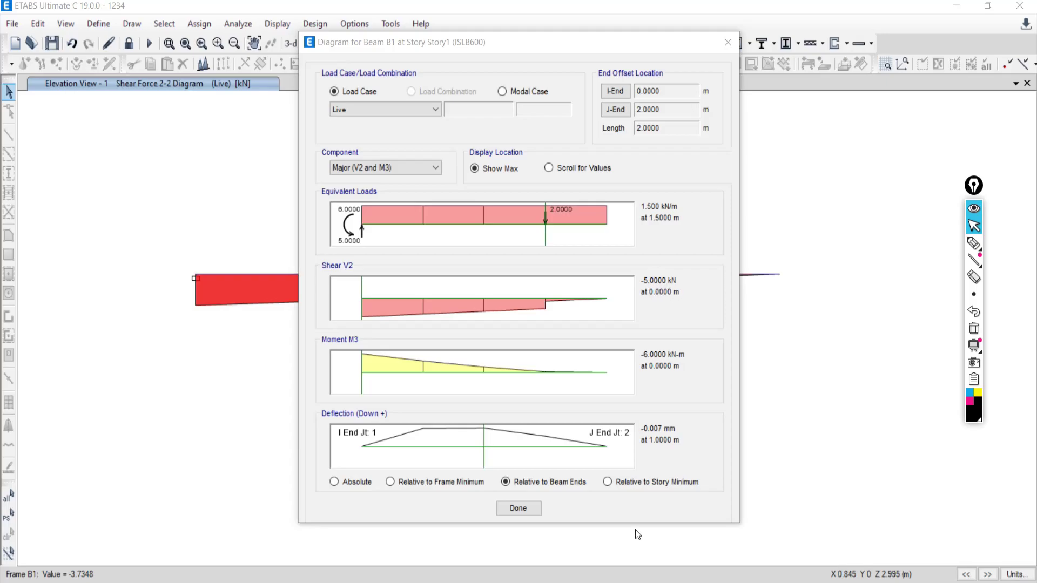
# Switch to the PDF to check the cantilever's worked diagrams, dismiss the Bentley connection window, and return to ETABS.
pyautogui.hotkey('alt', 'Tab')
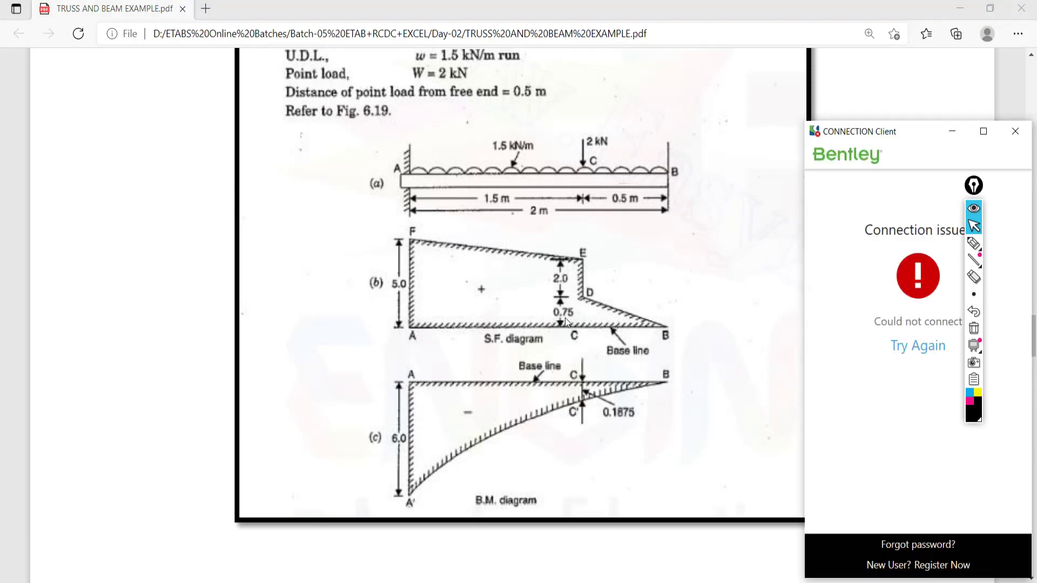
pyautogui.click(1015, 131)
pyautogui.click(653, 574)
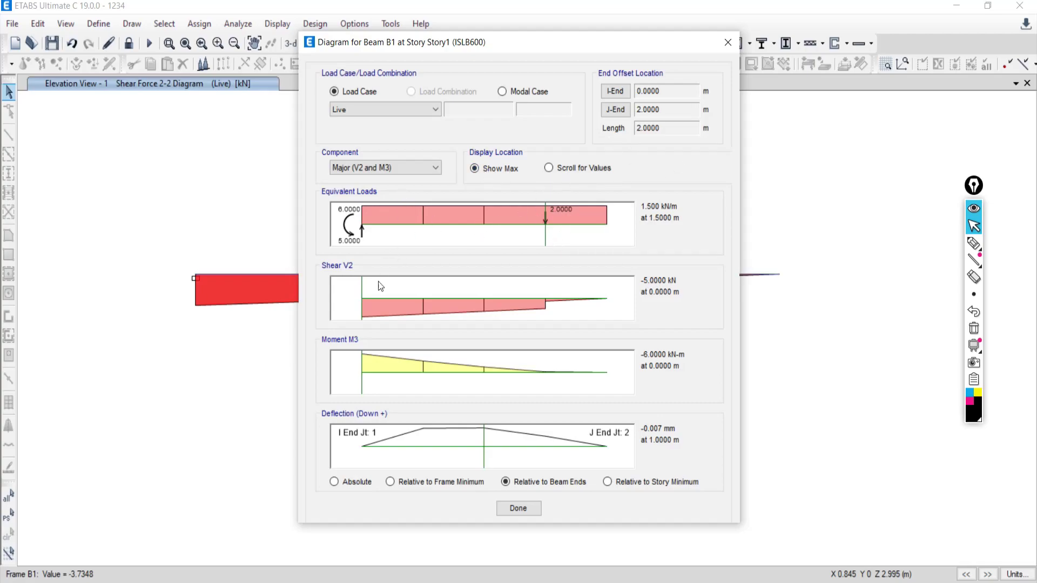
# Read the shear and moment exactly 1.5 m along the beam and compare them with the PDF's worked diagrams.
pyautogui.click(361, 290)
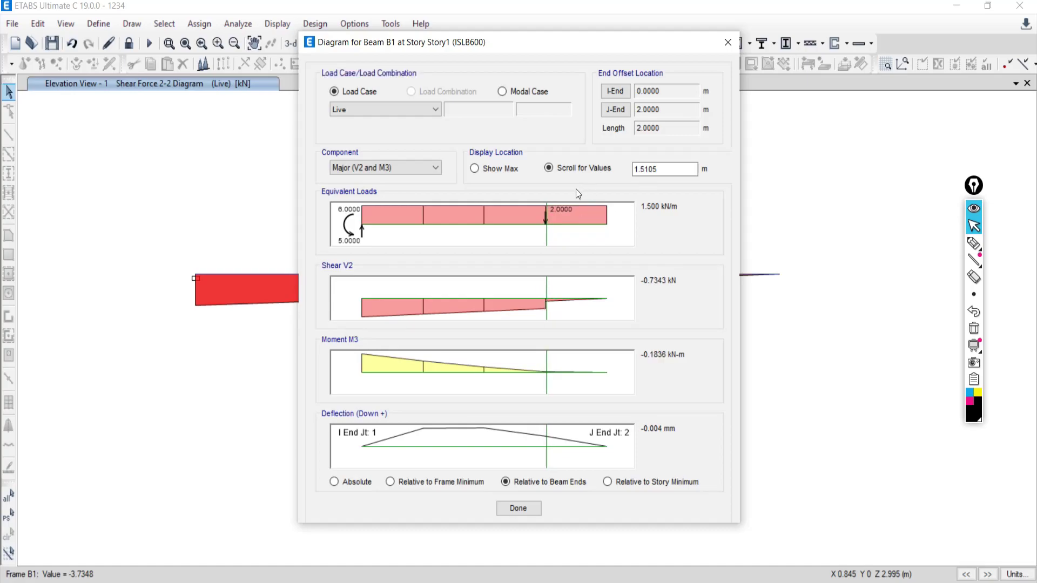
pyautogui.moveTo(661, 169); pyautogui.dragTo(619, 172)
pyautogui.write('1.5')
pyautogui.press('Tab')
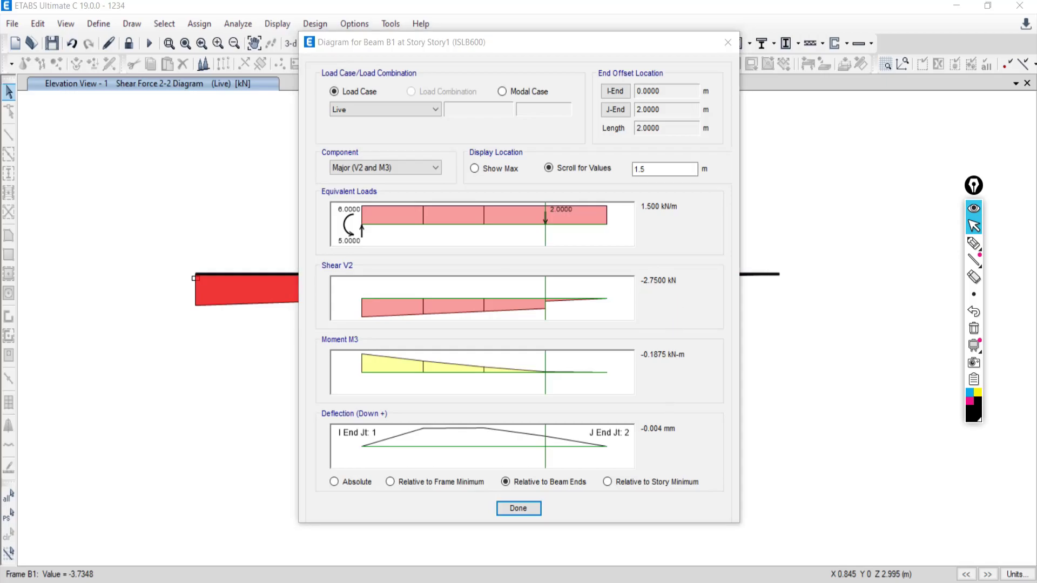
pyautogui.hotkey('alt', 'Tab')
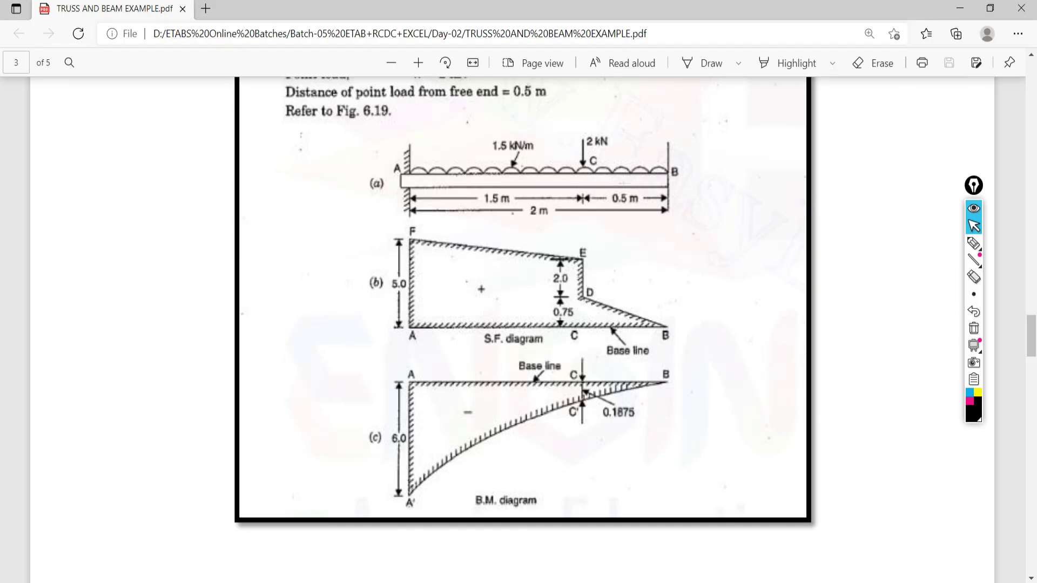
pyautogui.hotkey('alt', 'Tab')
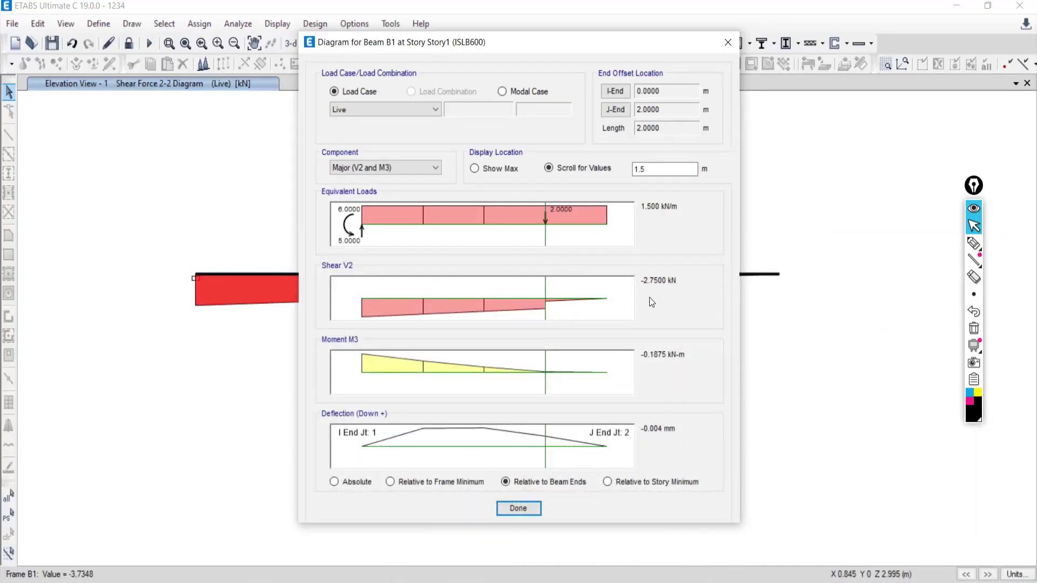
# Read the Live shear and moment values at the beam's 2 m free end and at its 0 m fixed end.
pyautogui.press('Right')
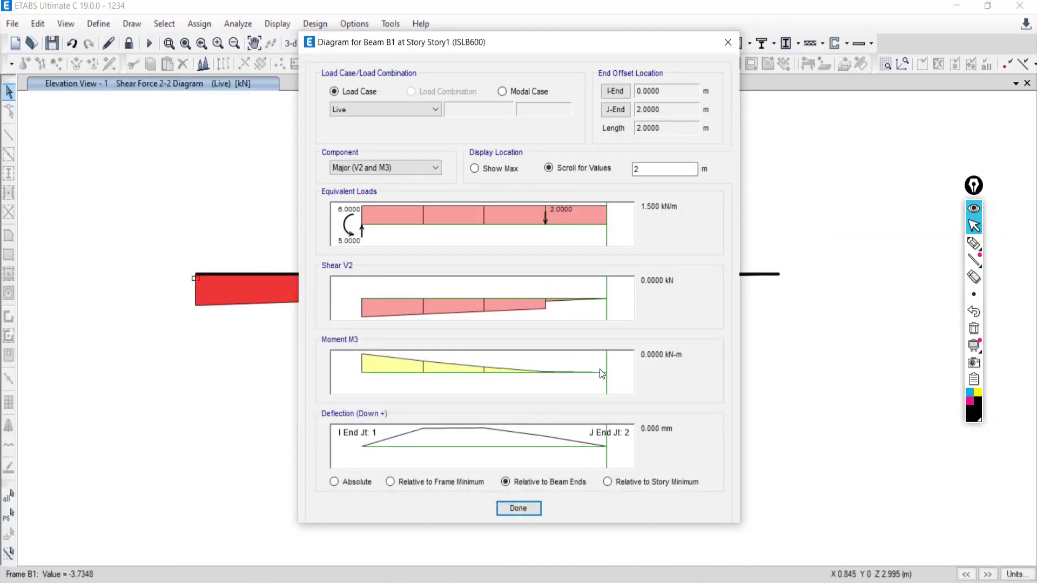
pyautogui.moveTo(606, 359); pyautogui.dragTo(339, 361)
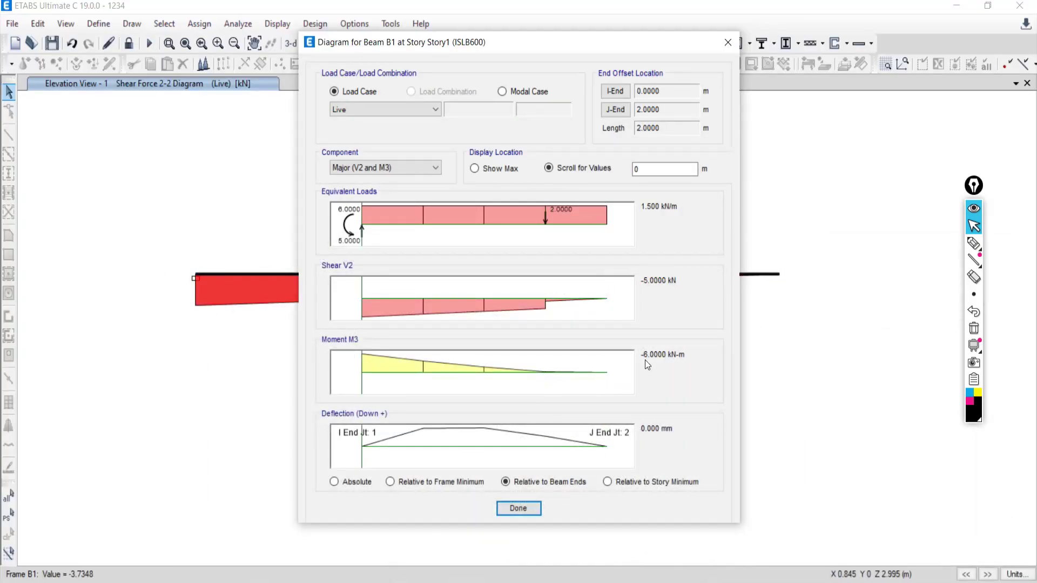
pyautogui.click(410, 582)
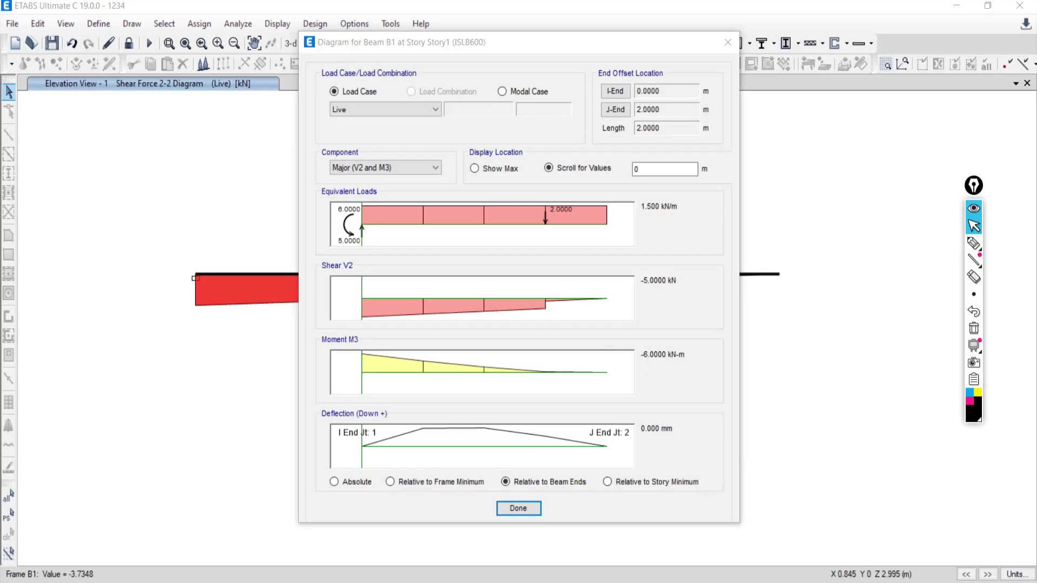
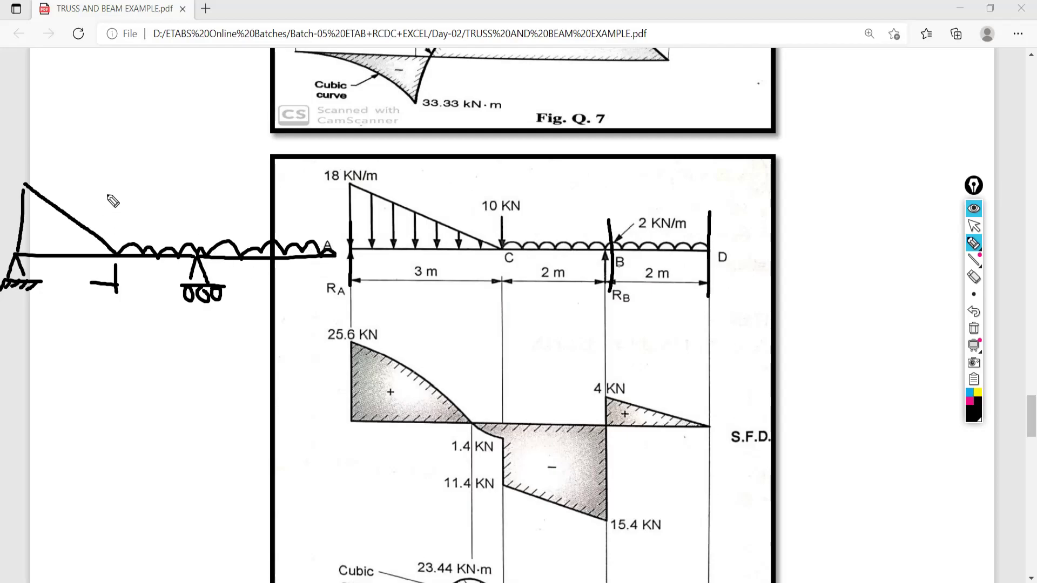
# Add the point load arrow at C to the temporary beam sketch beside the PDF example, and clear all annotations.
pyautogui.moveTo(107, 171); pyautogui.dragTo(114, 246)
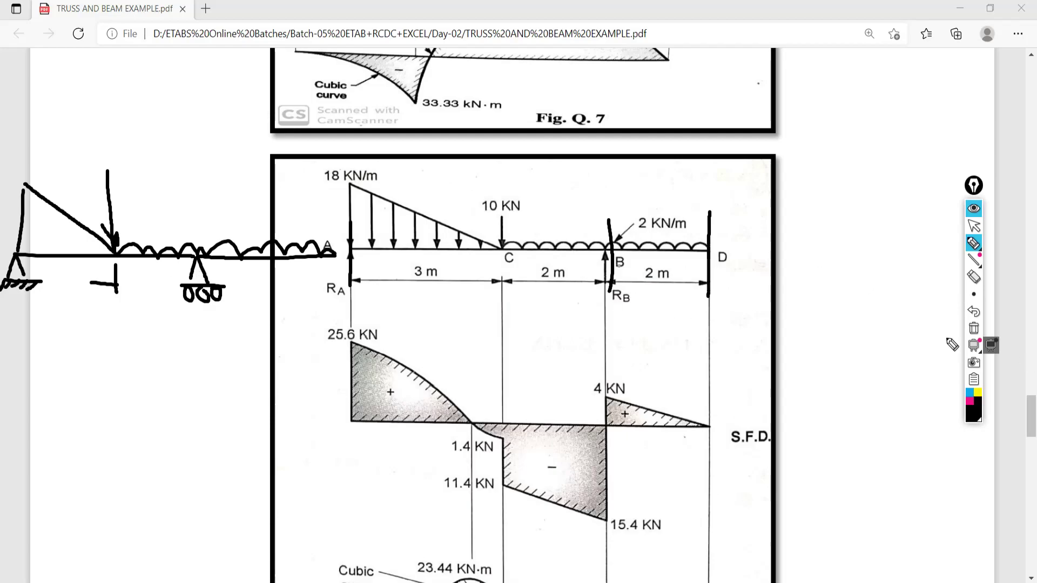
pyautogui.click(974, 328)
pyautogui.click(974, 227)
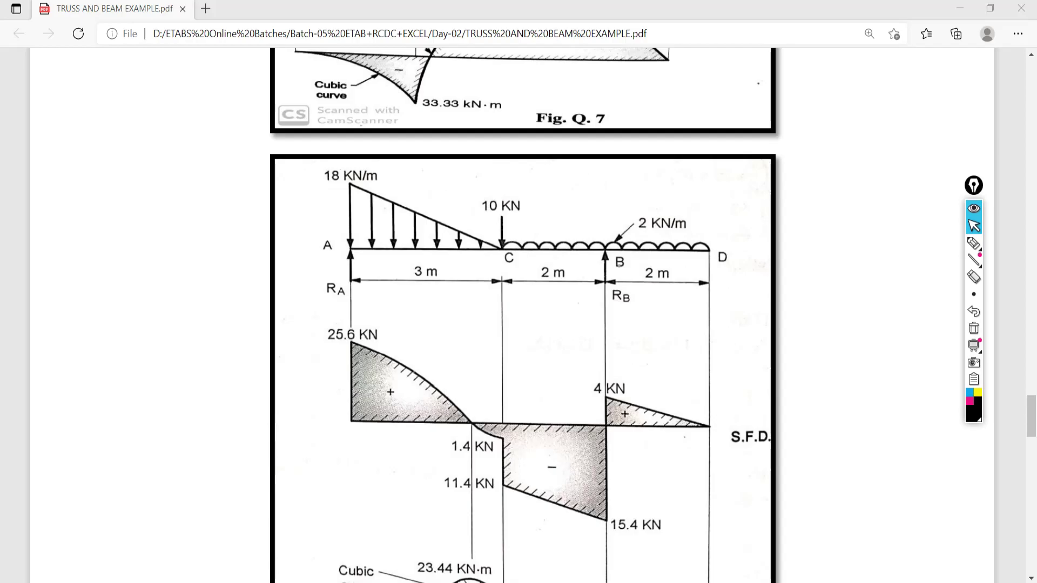
# Return to the PDF from the meeting window and bring up the three-span continuous beam example on page 5.
pyautogui.hotkey('alt', 'Tab')
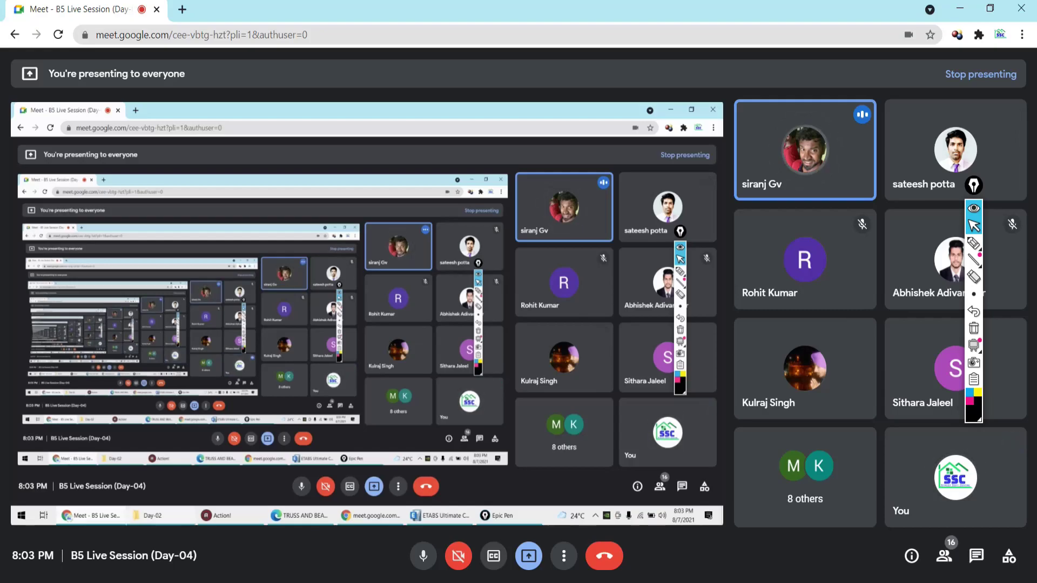
pyautogui.moveTo(221, 582)
pyautogui.click(437, 582)
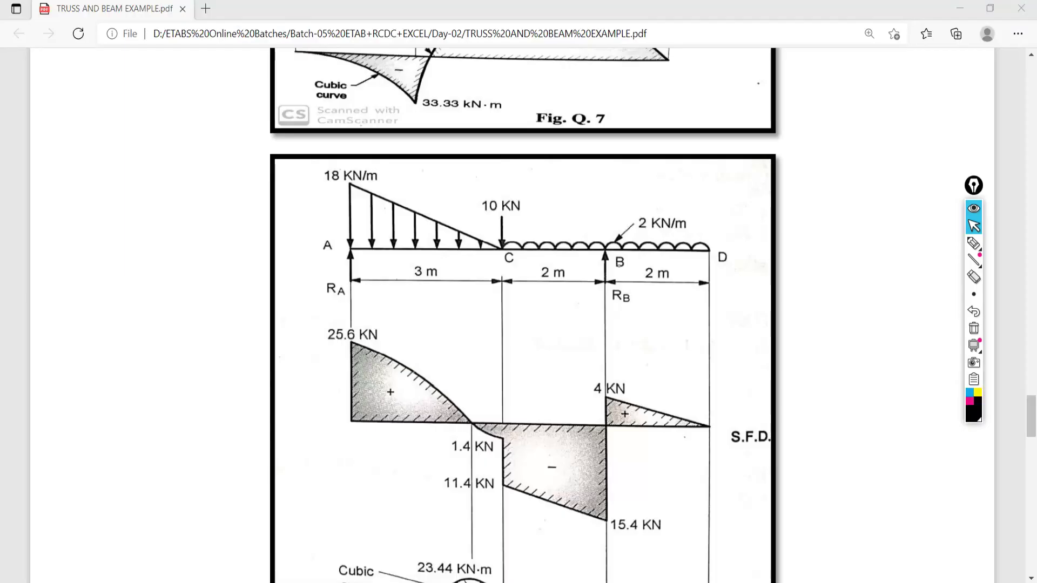
pyautogui.scroll(-15, 577, 317)
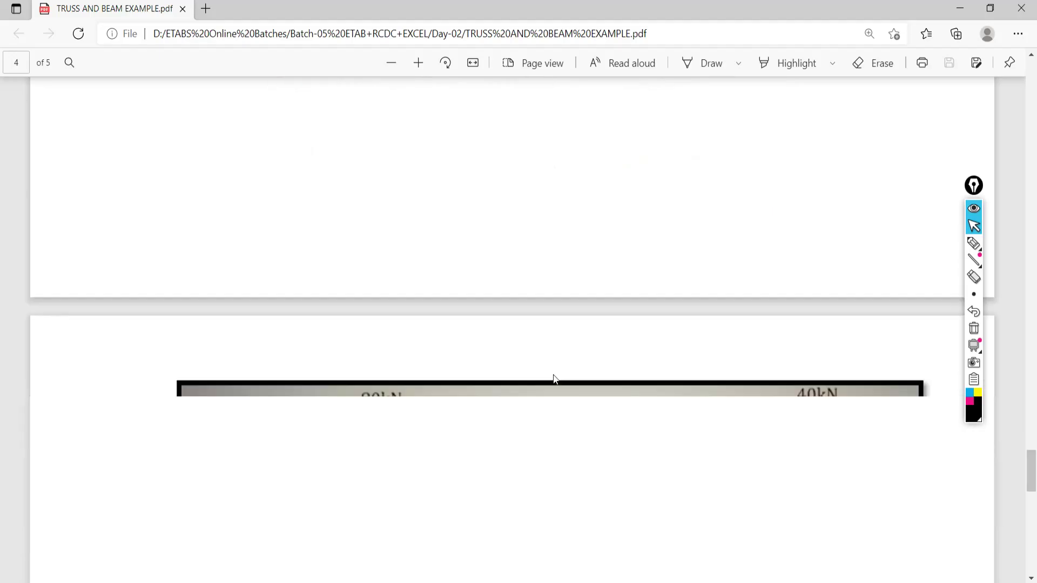
pyautogui.scroll(-3, 622, 367)
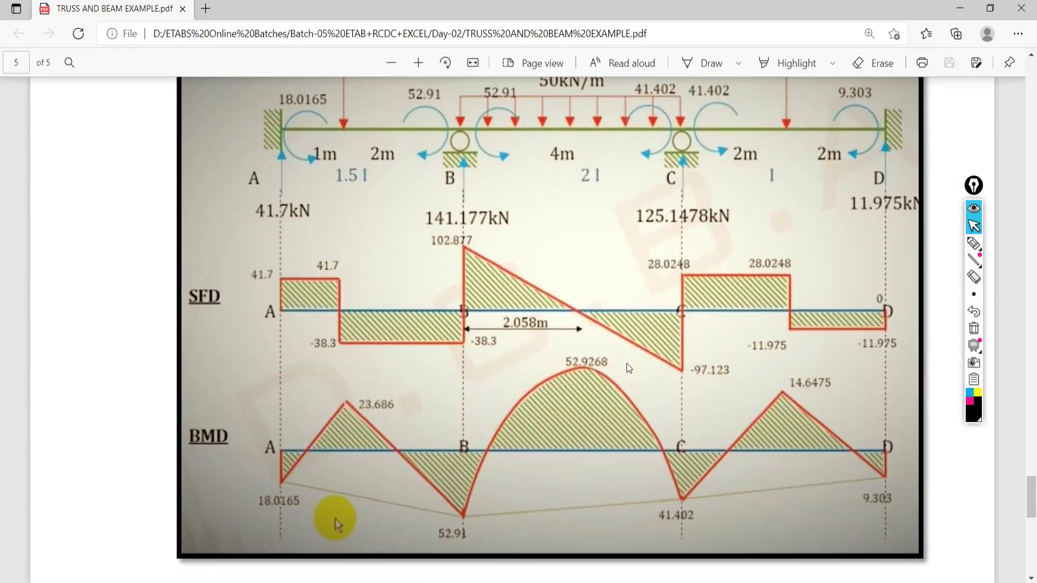
pyautogui.scroll(3, 567, 309)
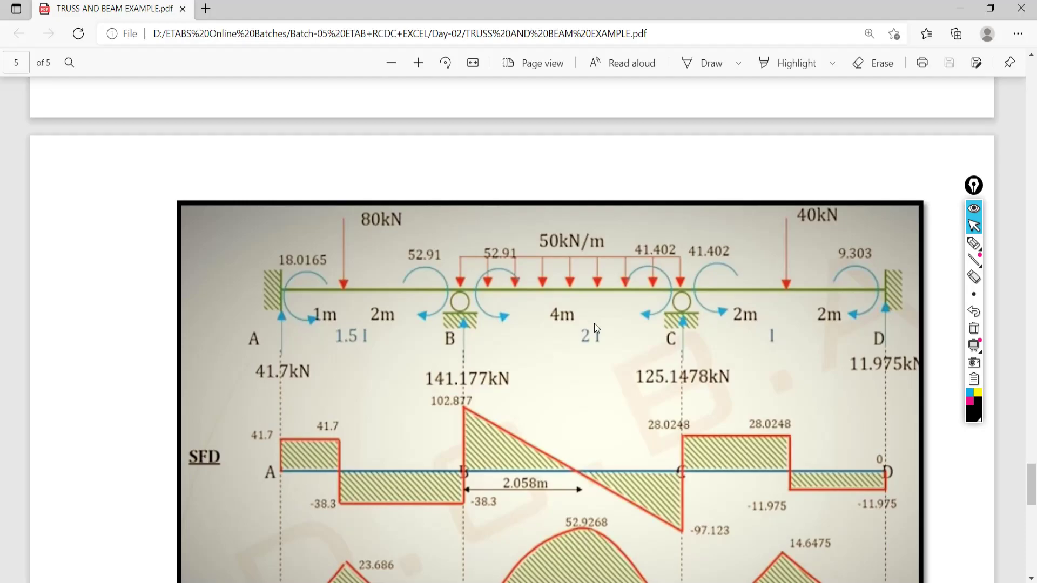
# Mark the supports A to D, the 80 kN and 40 kN point loads, and the 50 kN/m load on the continuous beam figure.
pyautogui.click(973, 244)
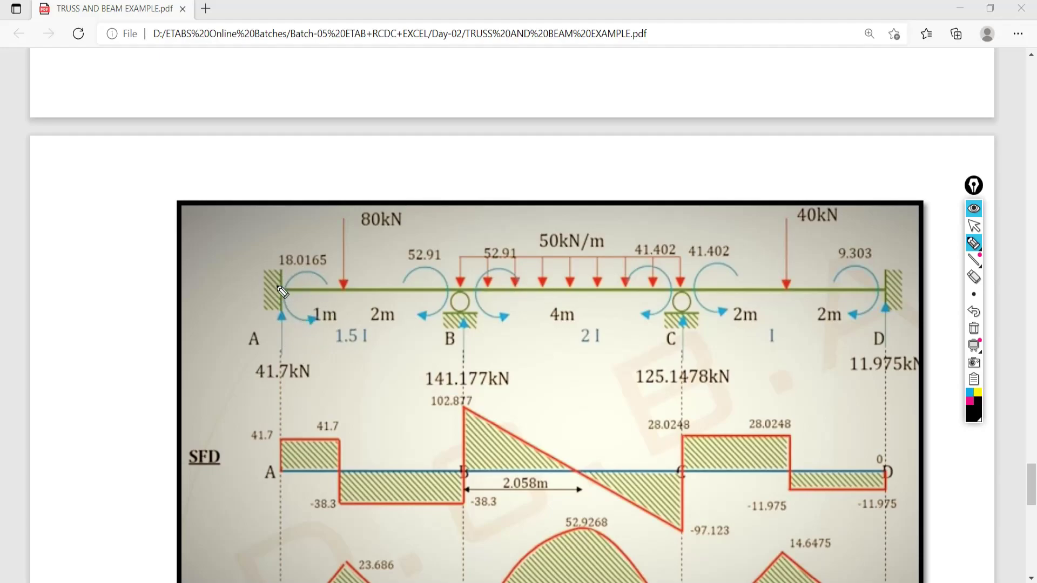
pyautogui.moveTo(279, 280)
pyautogui.mouseDown()
pyautogui.moveTo(280, 263)
pyautogui.moveTo(276, 312)
pyautogui.moveTo(279, 273)
pyautogui.mouseUp()
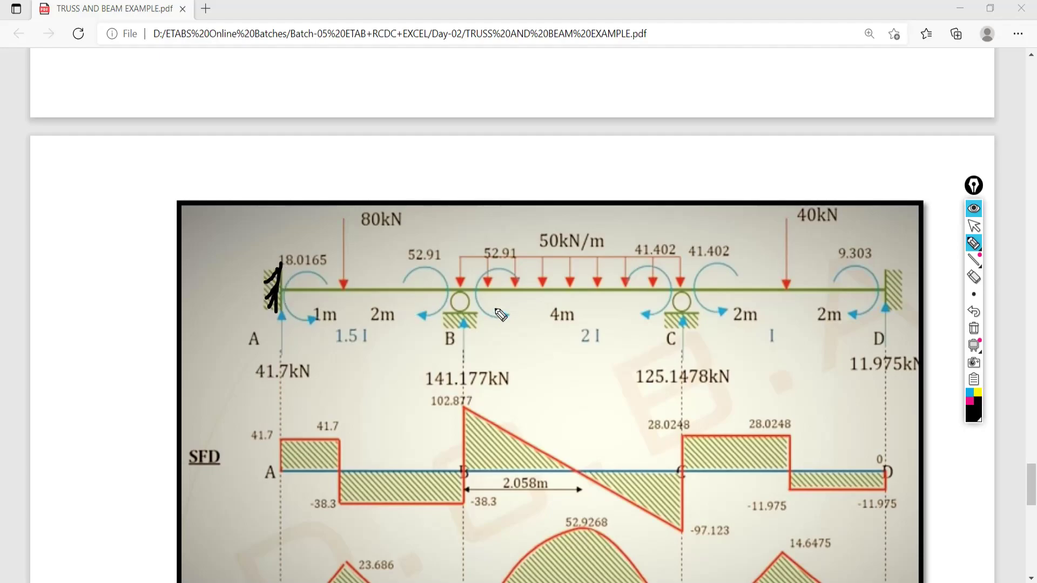
pyautogui.moveTo(459, 278)
pyautogui.mouseDown()
pyautogui.moveTo(436, 323)
pyautogui.moveTo(453, 292)
pyautogui.mouseUp()
pyautogui.moveTo(695, 271)
pyautogui.mouseDown()
pyautogui.moveTo(709, 300)
pyautogui.moveTo(696, 273)
pyautogui.mouseUp()
pyautogui.moveTo(902, 273)
pyautogui.mouseDown()
pyautogui.moveTo(882, 310)
pyautogui.moveTo(888, 302)
pyautogui.moveTo(869, 296)
pyautogui.mouseUp()
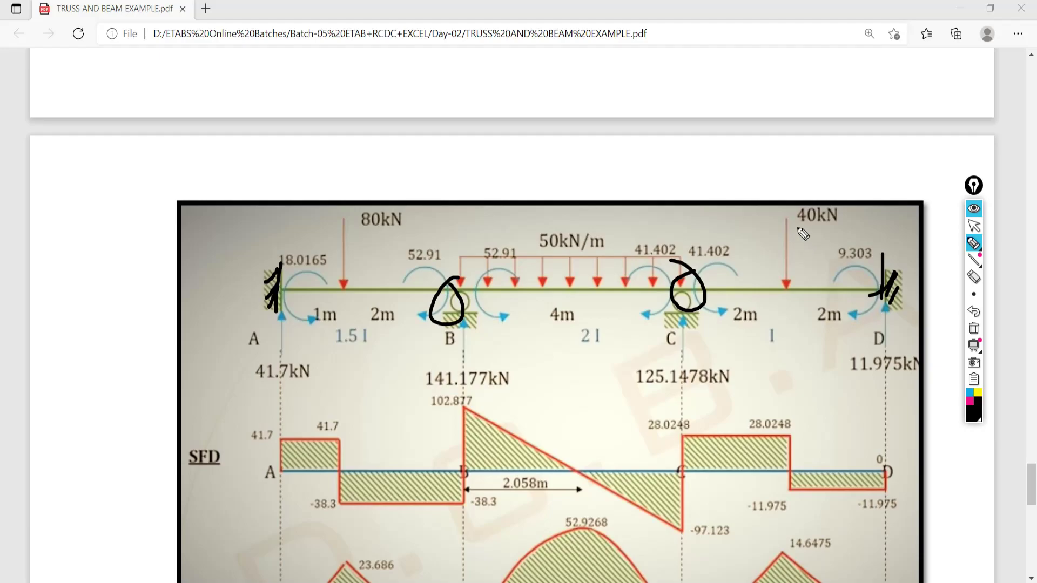
pyautogui.moveTo(788, 212); pyautogui.dragTo(787, 295)
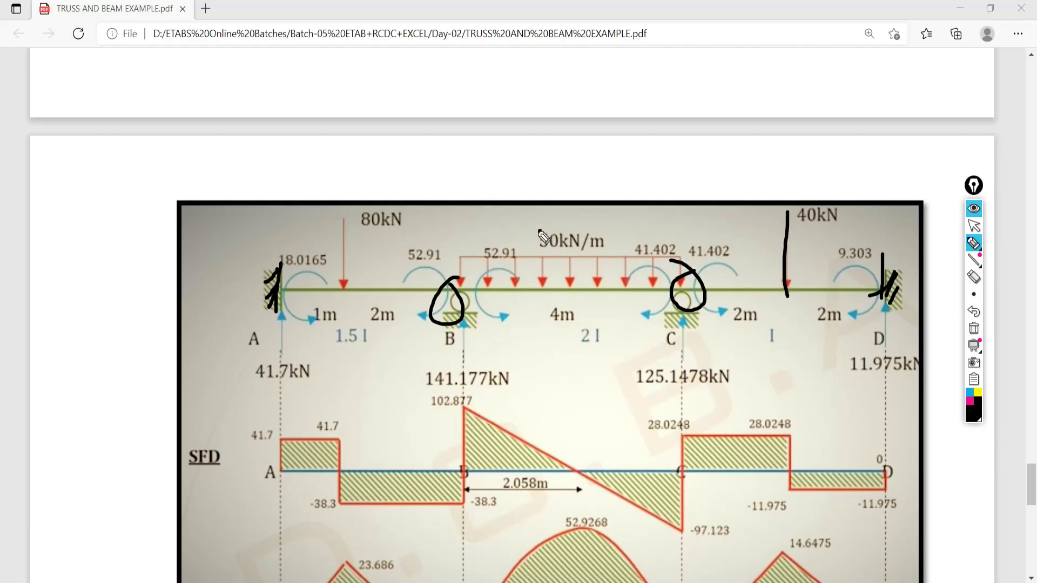
pyautogui.moveTo(545, 231)
pyautogui.mouseDown()
pyautogui.moveTo(534, 249)
pyautogui.moveTo(554, 244)
pyautogui.mouseUp()
pyautogui.moveTo(341, 218); pyautogui.dragTo(343, 282)
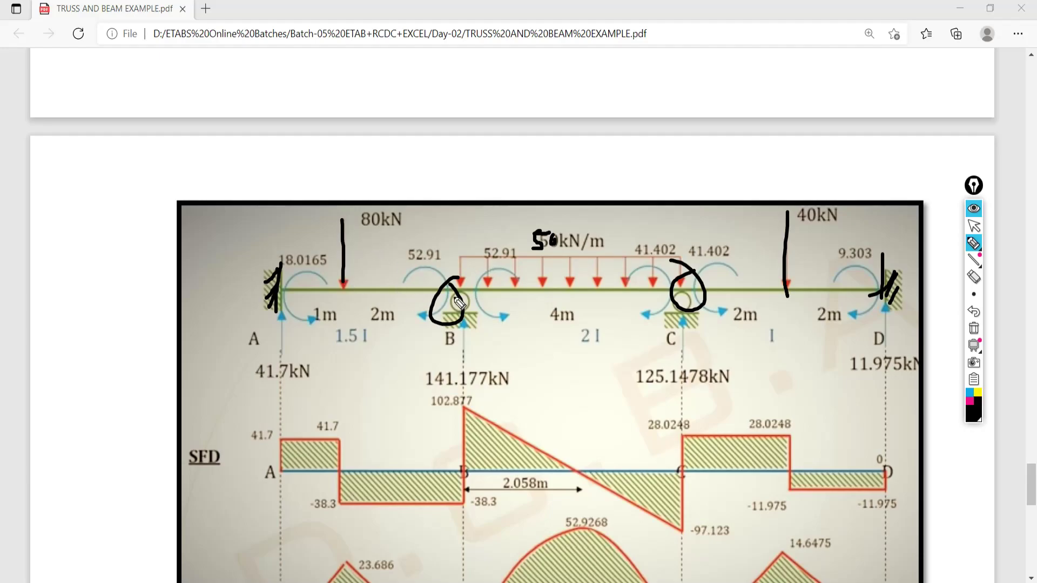
# Trace the support moment arrows around B, C and D on the continuous beam figure, and clear all annotations.
pyautogui.moveTo(411, 271)
pyautogui.mouseDown()
pyautogui.moveTo(456, 286)
pyautogui.moveTo(426, 316)
pyautogui.mouseUp()
pyautogui.moveTo(510, 273)
pyautogui.mouseDown()
pyautogui.moveTo(485, 294)
pyautogui.moveTo(512, 322)
pyautogui.mouseUp()
pyautogui.moveTo(633, 286)
pyautogui.mouseDown()
pyautogui.moveTo(637, 272)
pyautogui.moveTo(662, 285)
pyautogui.moveTo(633, 330)
pyautogui.moveTo(652, 336)
pyautogui.mouseUp()
pyautogui.moveTo(735, 277)
pyautogui.mouseDown()
pyautogui.moveTo(712, 260)
pyautogui.moveTo(726, 313)
pyautogui.moveTo(714, 320)
pyautogui.mouseUp()
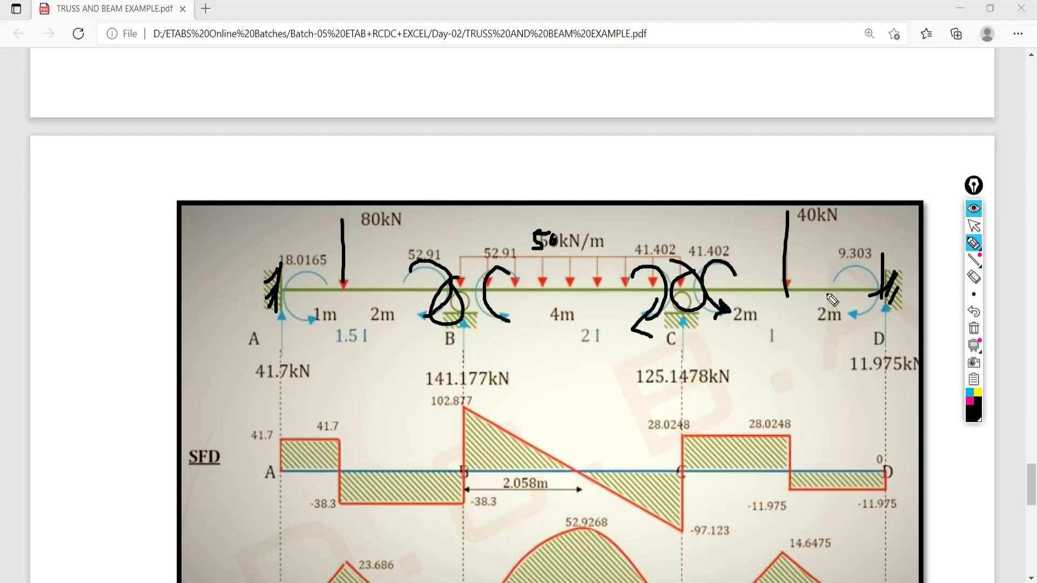
pyautogui.moveTo(837, 276)
pyautogui.mouseDown()
pyautogui.moveTo(880, 302)
pyautogui.moveTo(840, 323)
pyautogui.moveTo(858, 333)
pyautogui.mouseUp()
pyautogui.click(973, 328)
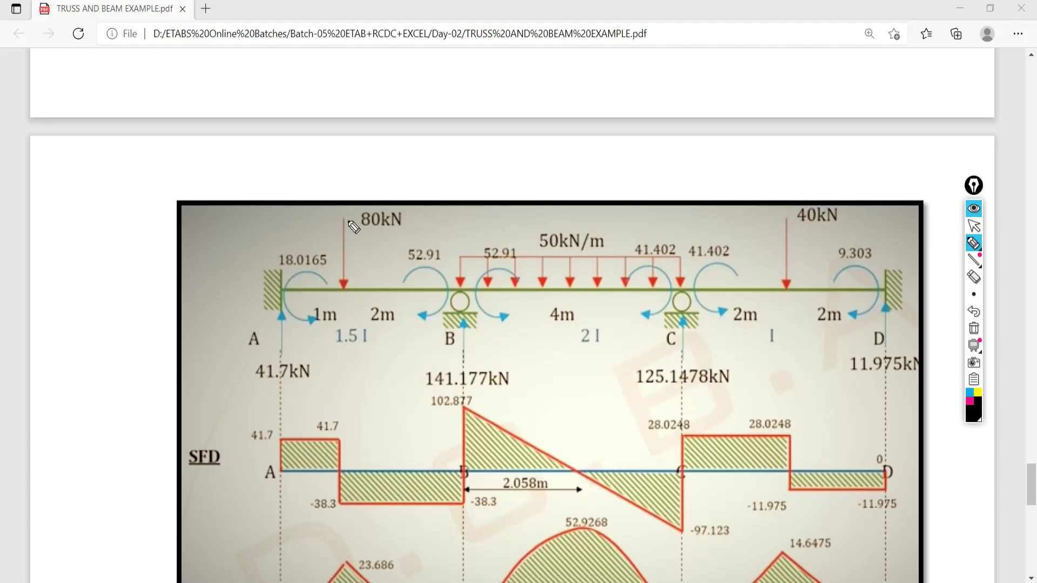
# Switch to ETABS and start a new model with built-in Metric SI units, Indian steel sections, IS 800:2007 and IS 456:2000.
pyautogui.click(545, 257)
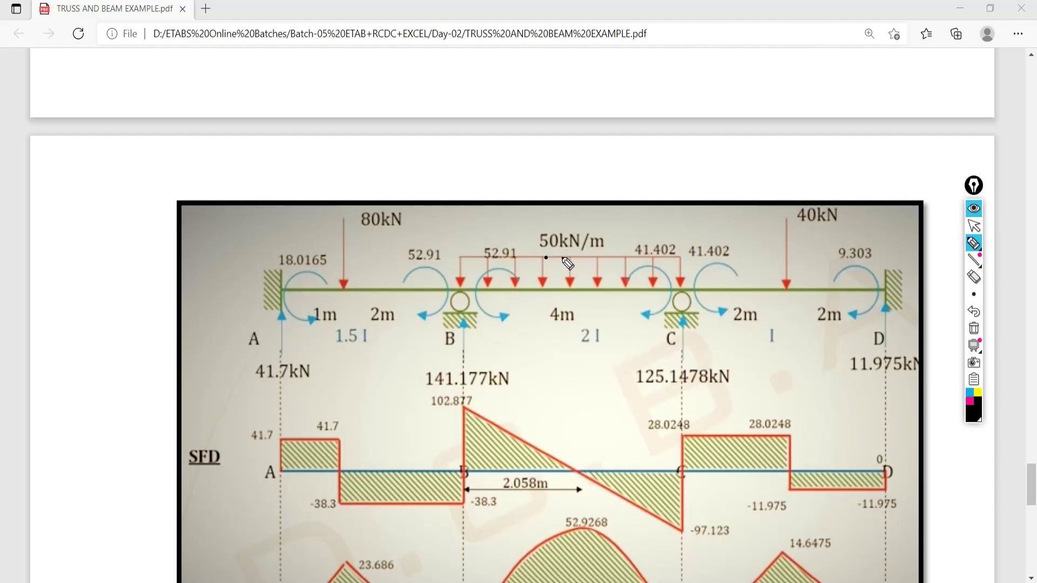
pyautogui.click(978, 230)
pyautogui.hotkey('alt', 'Tab')
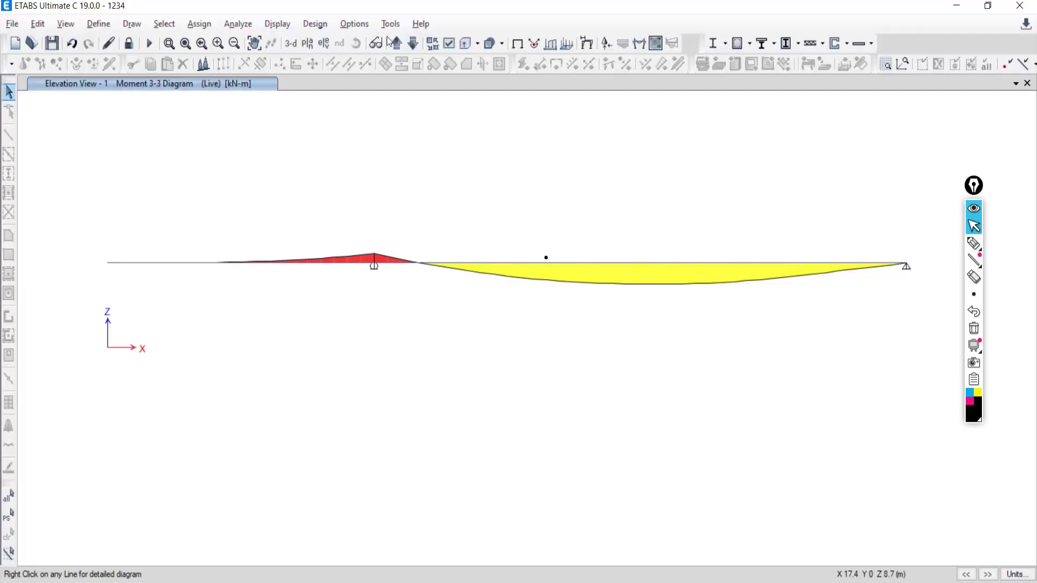
pyautogui.click(5, 26)
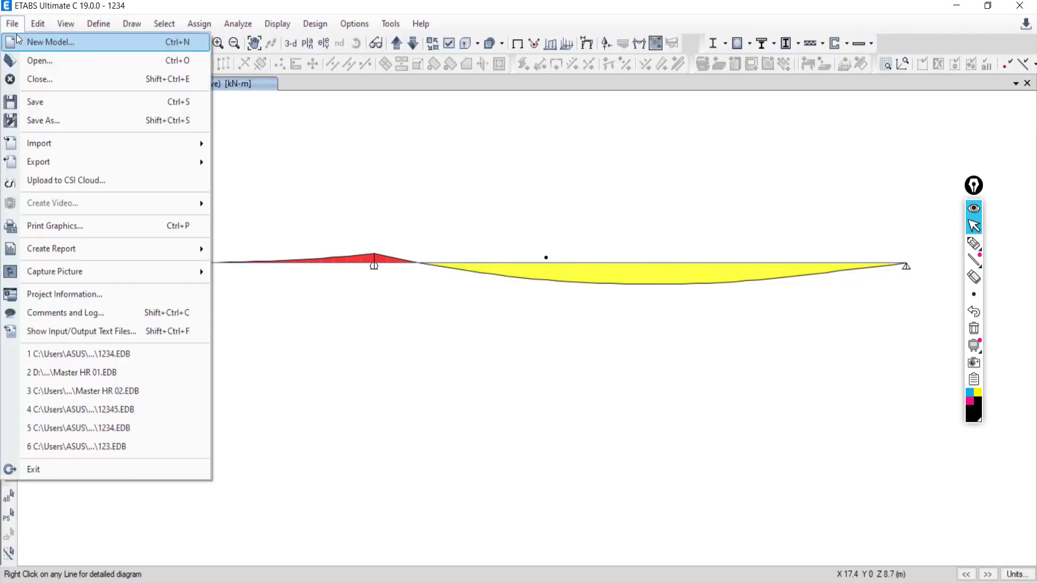
pyautogui.click(20, 41)
pyautogui.click(531, 353)
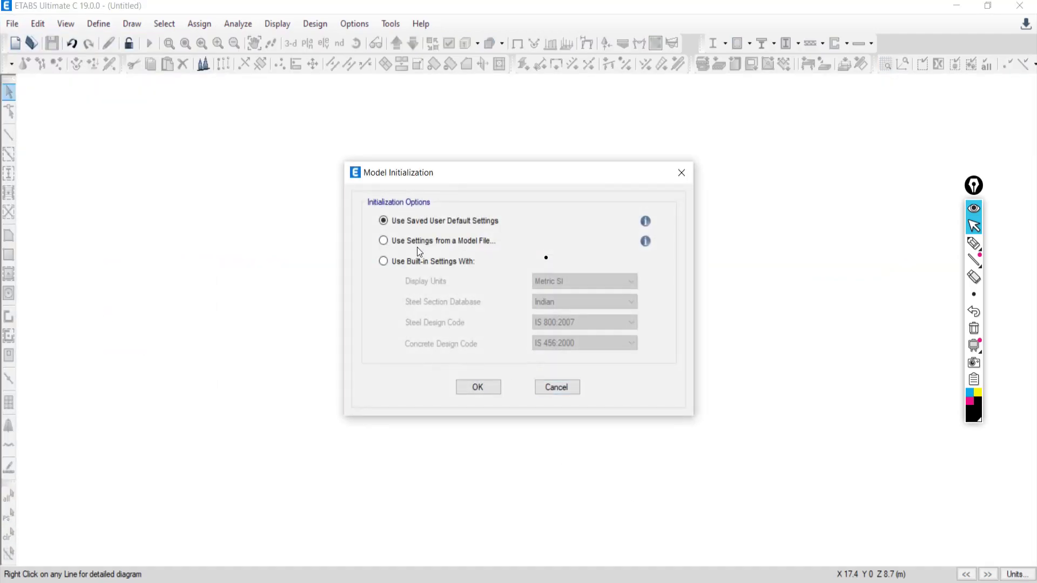
pyautogui.click(399, 262)
pyautogui.click(479, 387)
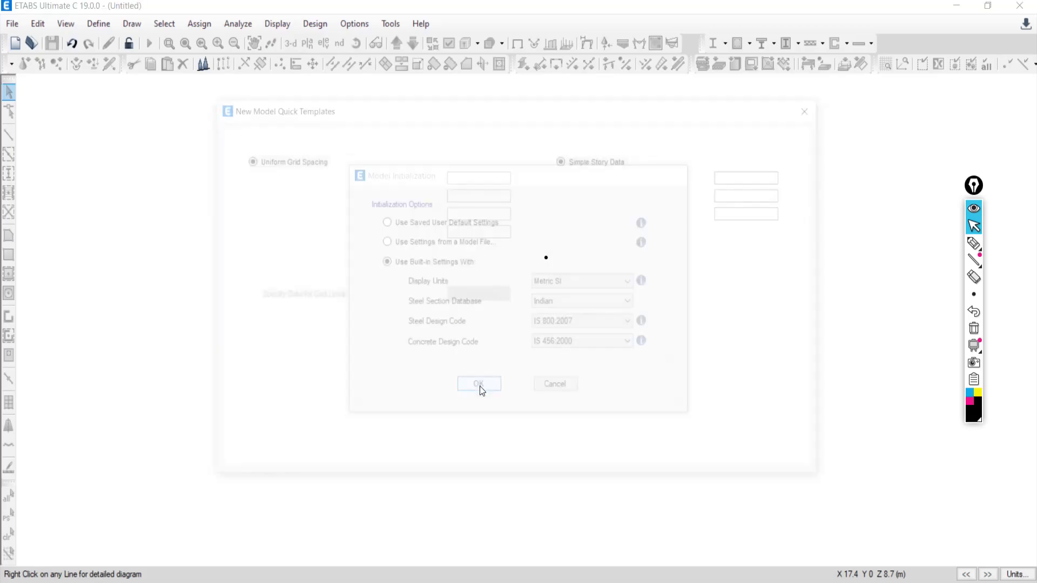
# Switch to the PDF and mark the grid line positions at supports A, B, C and D on the continuous beam figure.
pyautogui.click(453, 212)
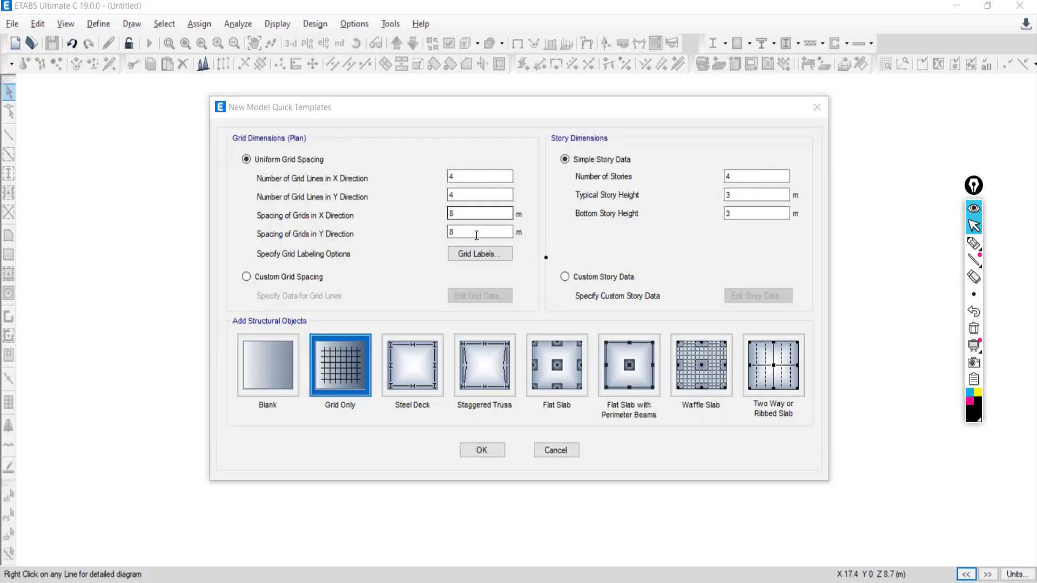
pyautogui.hotkey('alt', 'Tab')
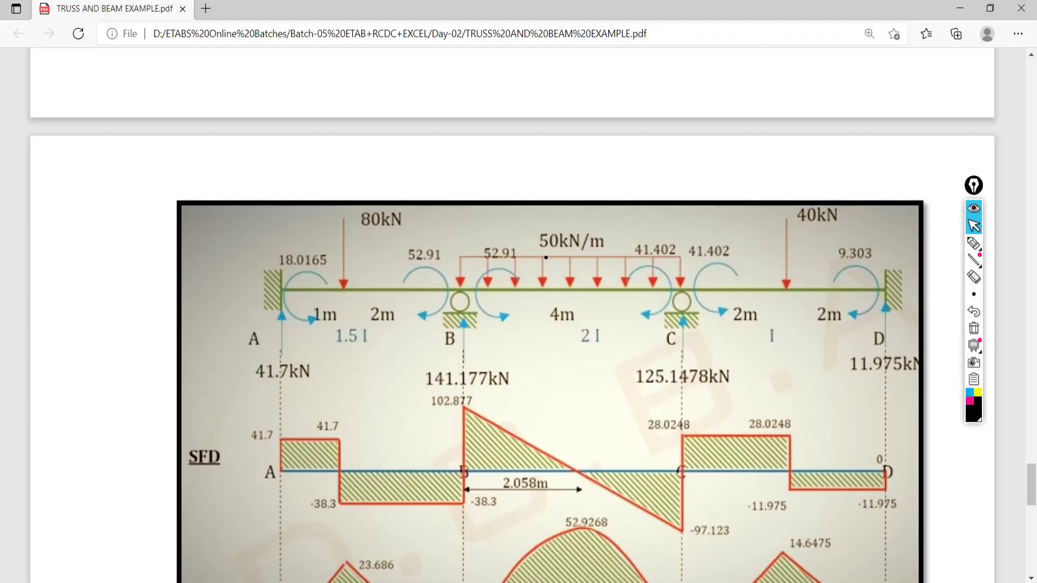
pyautogui.click(974, 243)
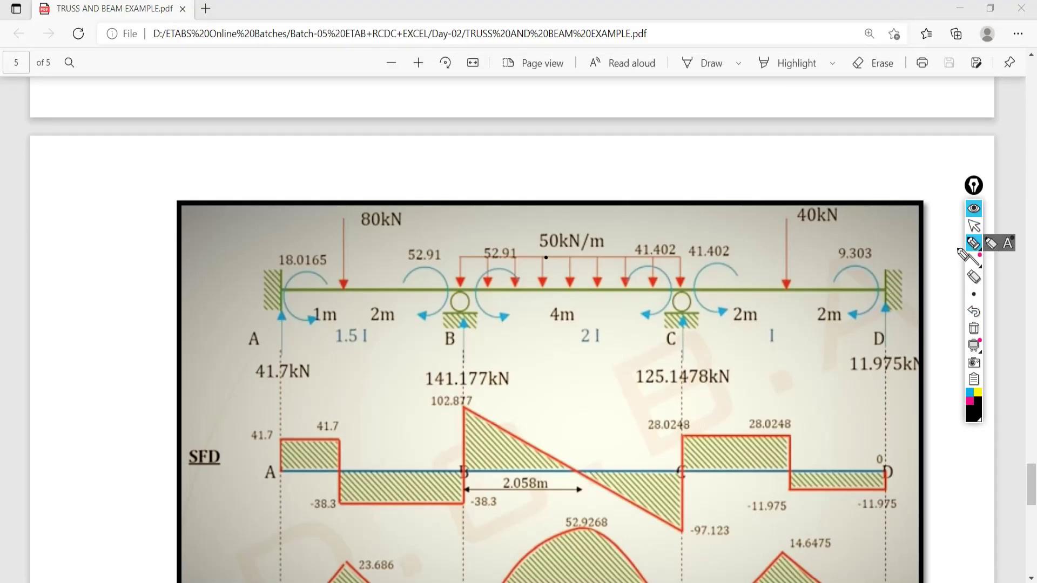
pyautogui.moveTo(280, 244); pyautogui.dragTo(282, 266)
pyautogui.moveTo(460, 254); pyautogui.dragTo(460, 291)
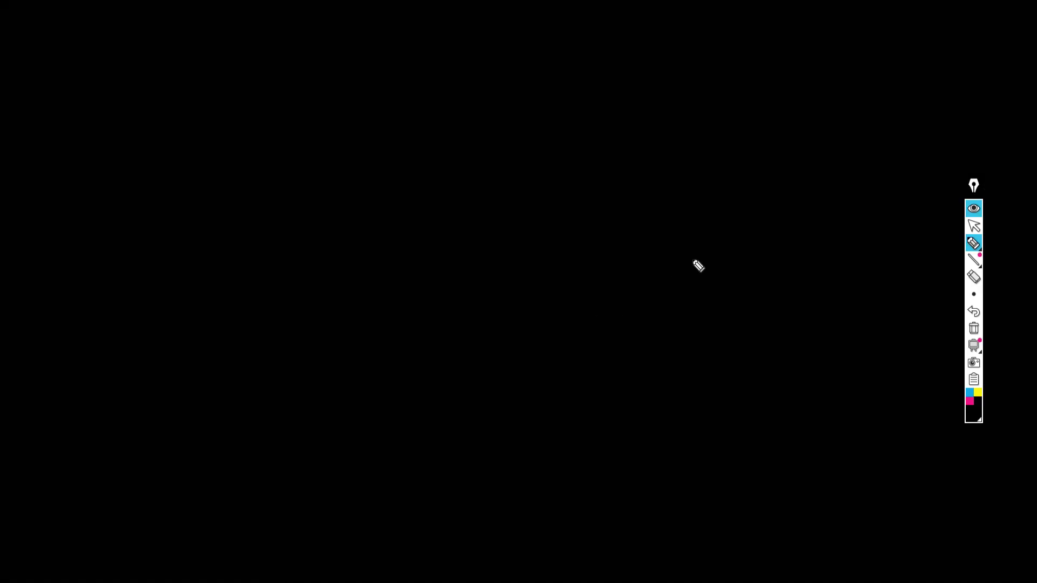
pyautogui.moveTo(682, 254); pyautogui.dragTo(682, 310)
pyautogui.moveTo(892, 241); pyautogui.dragTo(887, 310)
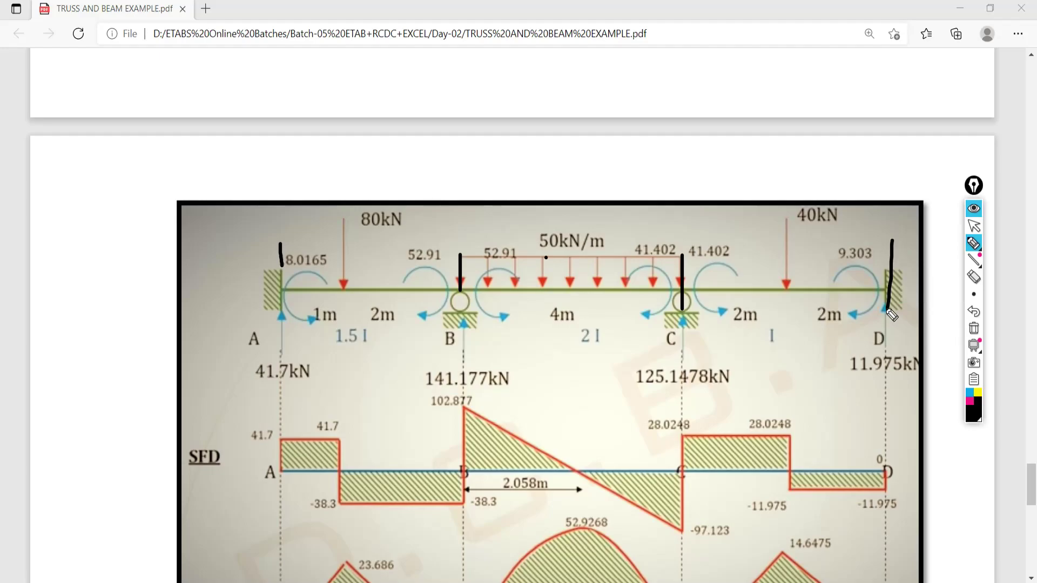
pyautogui.click(973, 226)
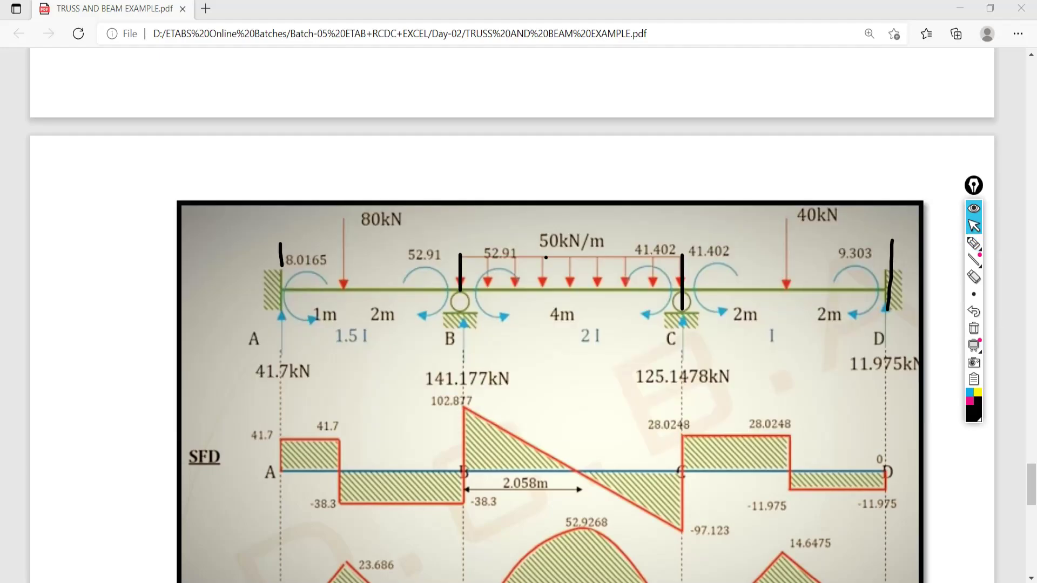
# Back in ETABS, set 1 grid line in Y, spacings of 4 m in X and 1 m in Y, and 1 story.
pyautogui.hotkey('alt', 'Tab')
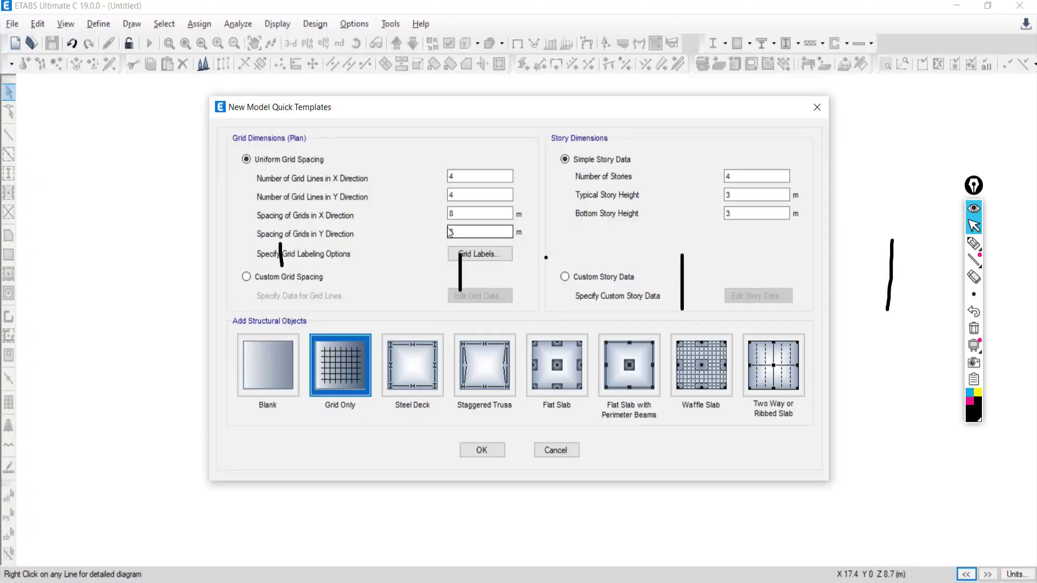
pyautogui.doubleClick(462, 194)
pyautogui.write('1')
pyautogui.hotkey('alt', 'Tab')
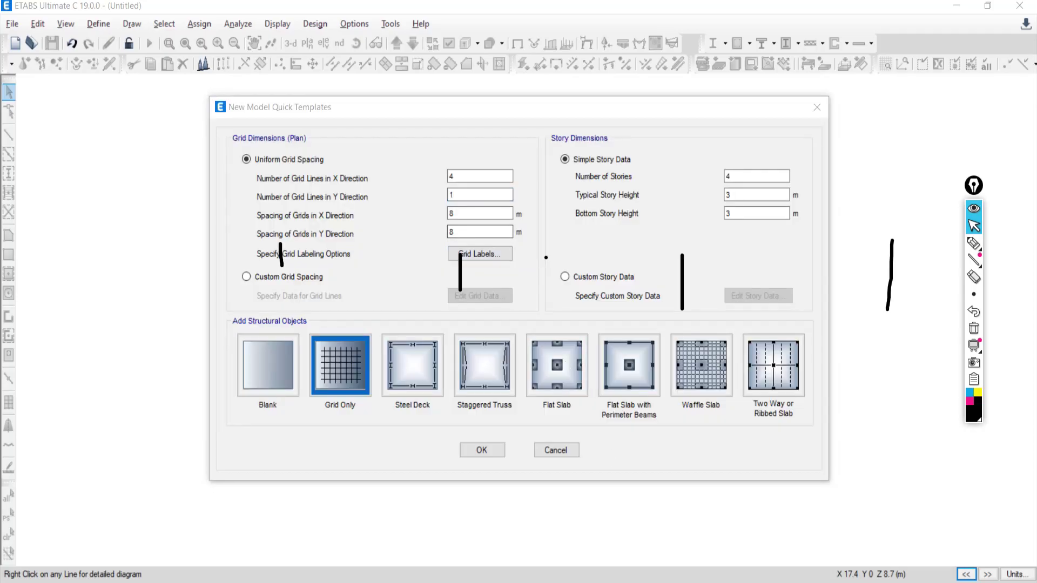
pyautogui.hotkey('alt', 'Tab')
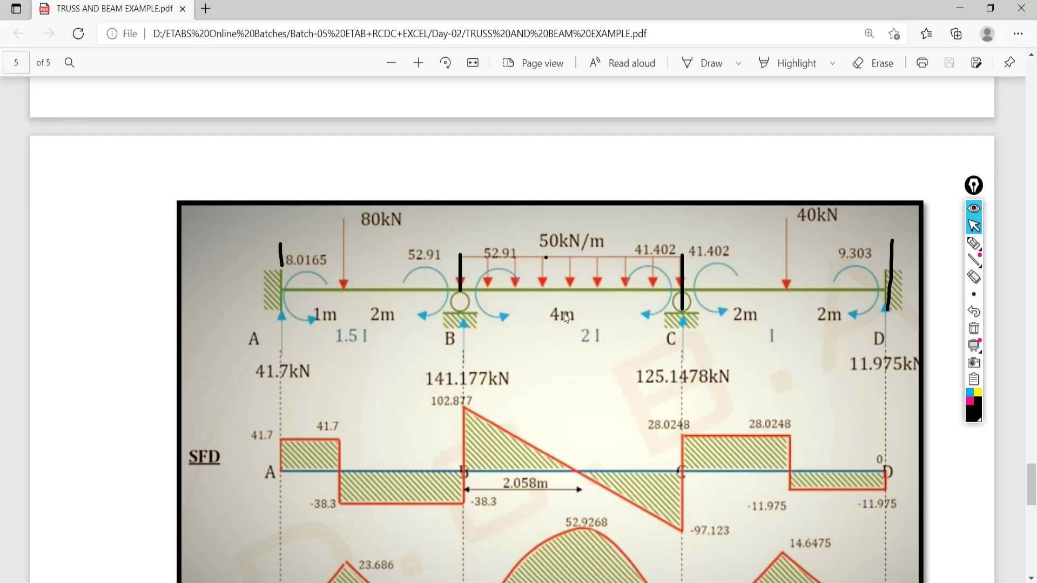
pyautogui.hotkey('alt', 'Tab')
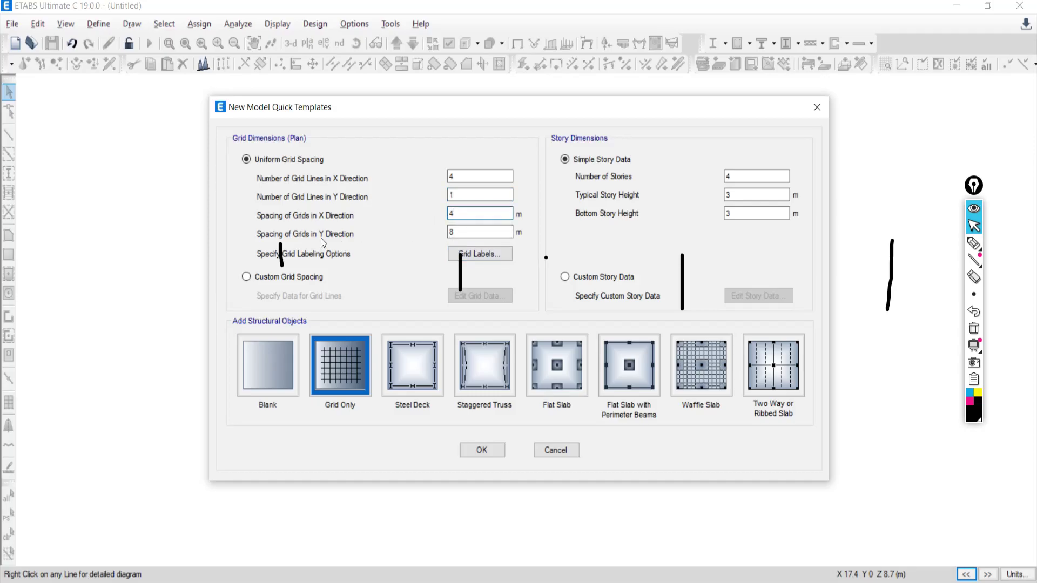
pyautogui.doubleClick(459, 231)
pyautogui.doubleClick(745, 176)
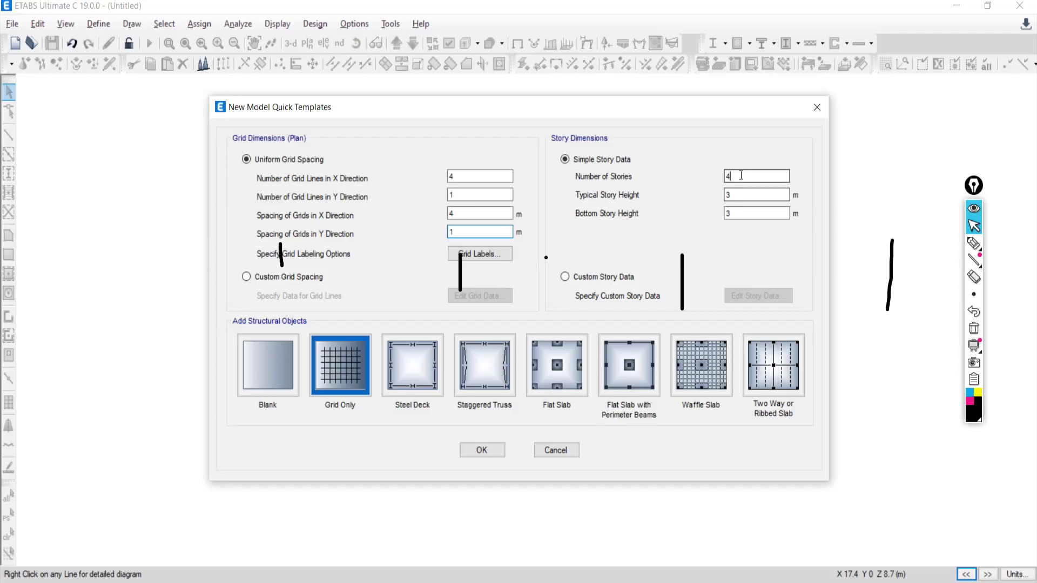
pyautogui.write('1')
# Use custom grid data shown as spacing, set grid A's X spacing to 3 m, and check the spans against the PDF before accepting.
pyautogui.click(246, 277)
pyautogui.click(467, 296)
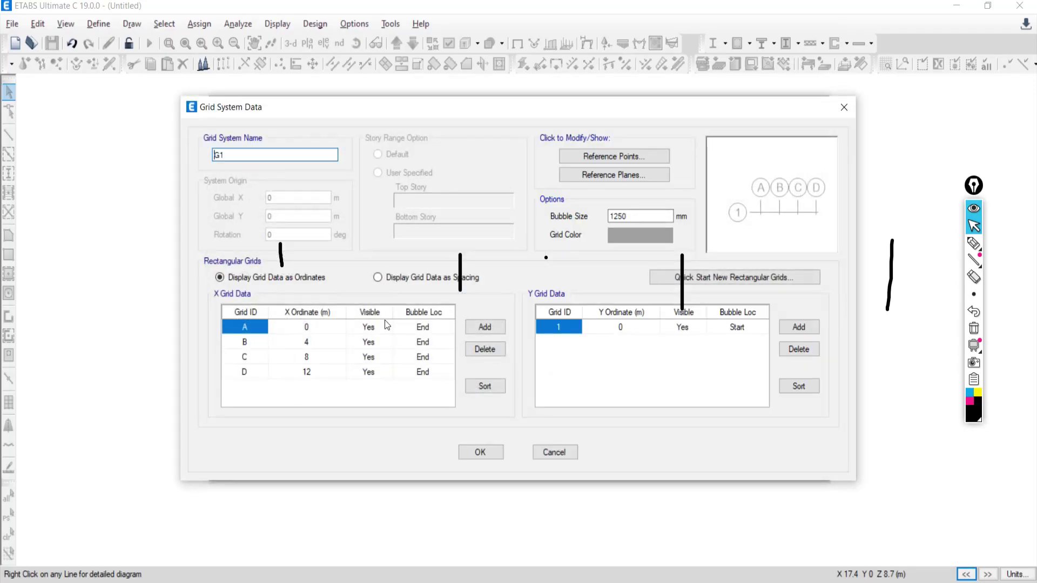
pyautogui.click(377, 278)
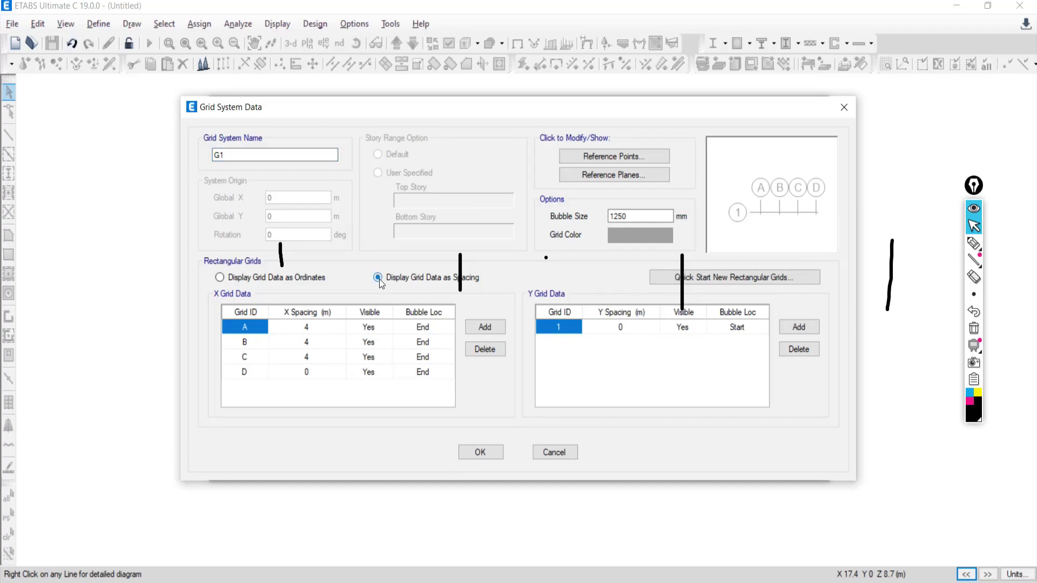
pyautogui.click(974, 328)
pyautogui.click(312, 326)
pyautogui.click(312, 326)
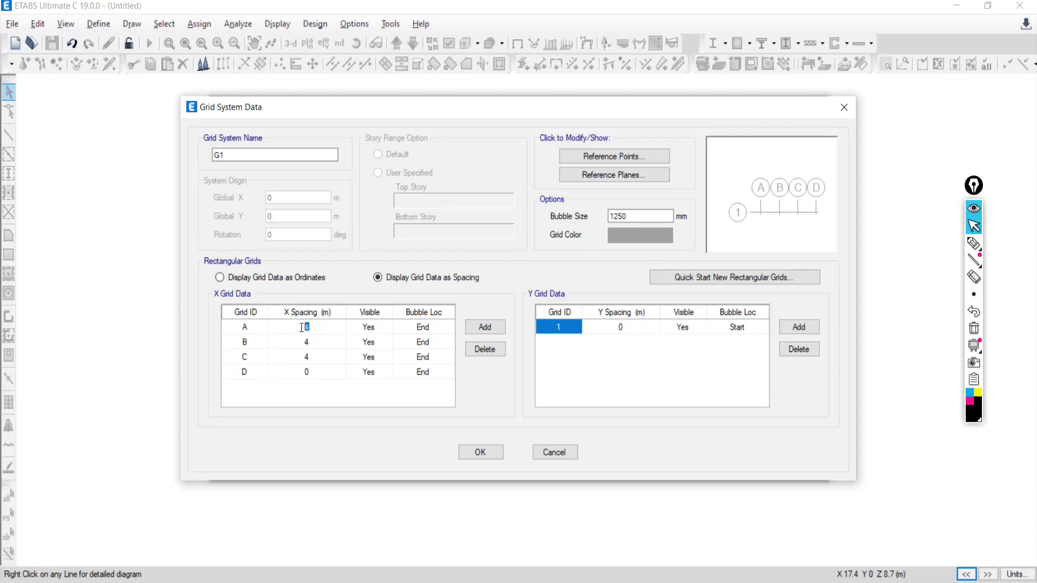
pyautogui.click(306, 343)
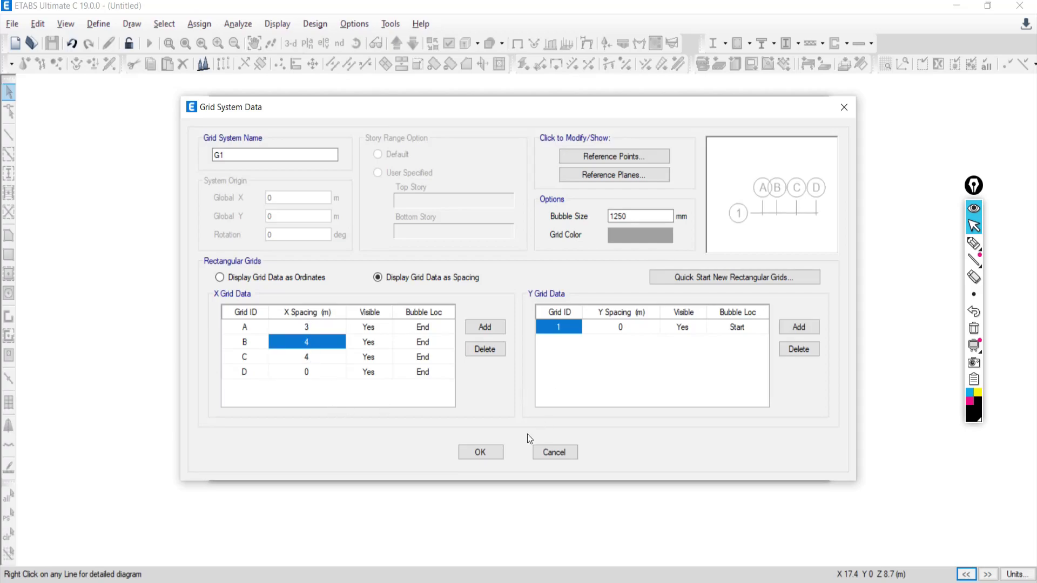
pyautogui.hotkey('alt', 'Tab')
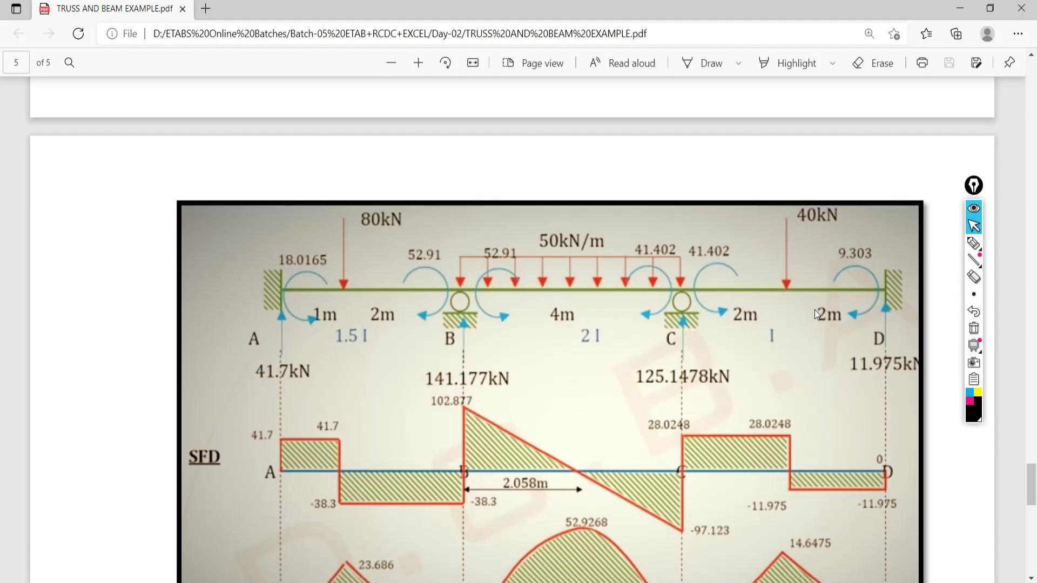
pyautogui.hotkey('alt', 'Tab')
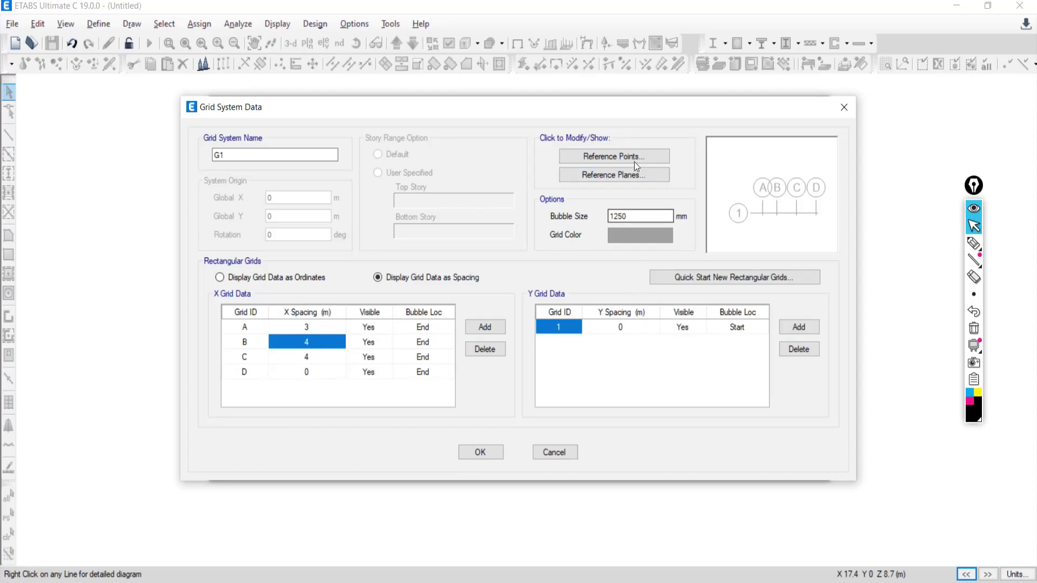
pyautogui.click(480, 452)
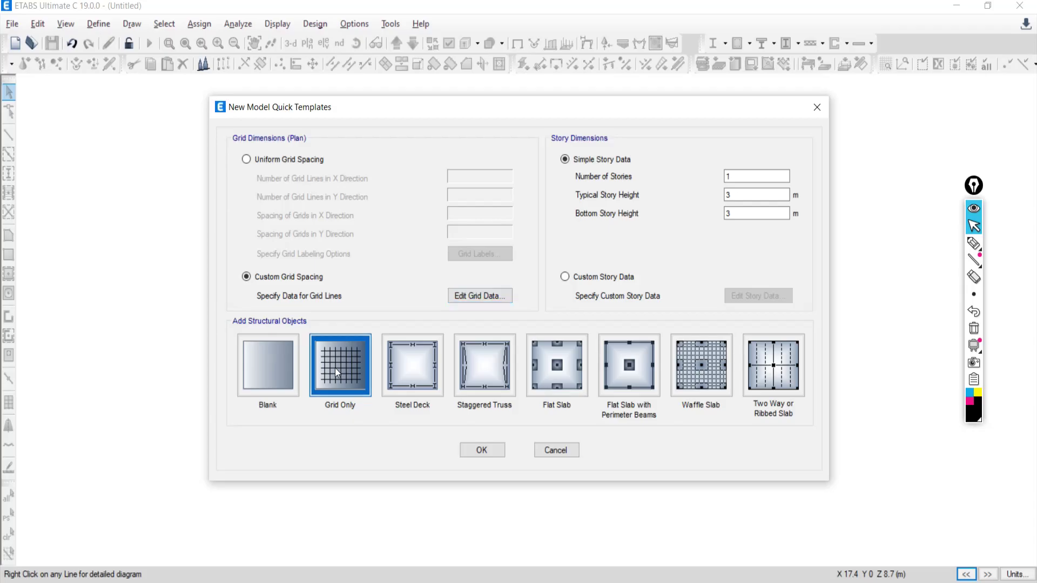
# Create the Grid Only model and close the 3-D view, keeping the annotation toolbar clear of grid D.
pyautogui.click(482, 450)
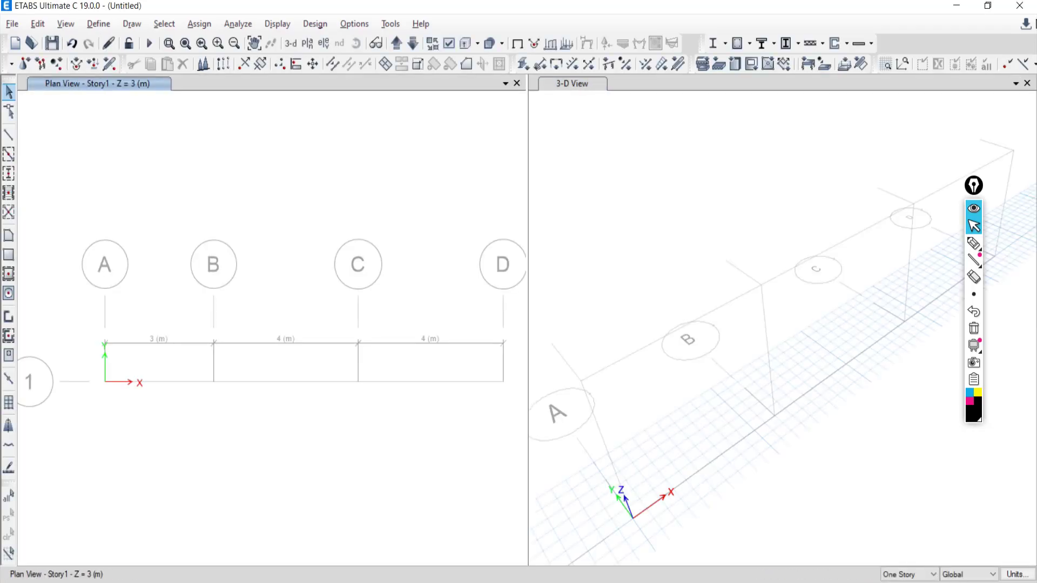
pyautogui.click(1027, 83)
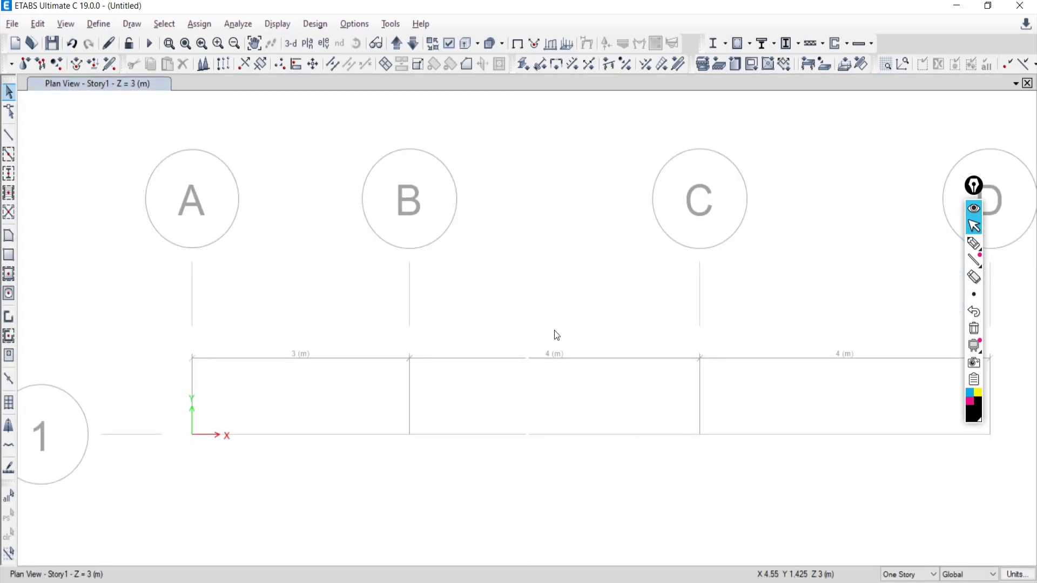
pyautogui.moveTo(597, 339); pyautogui.dragTo(570, 338, button='middle')
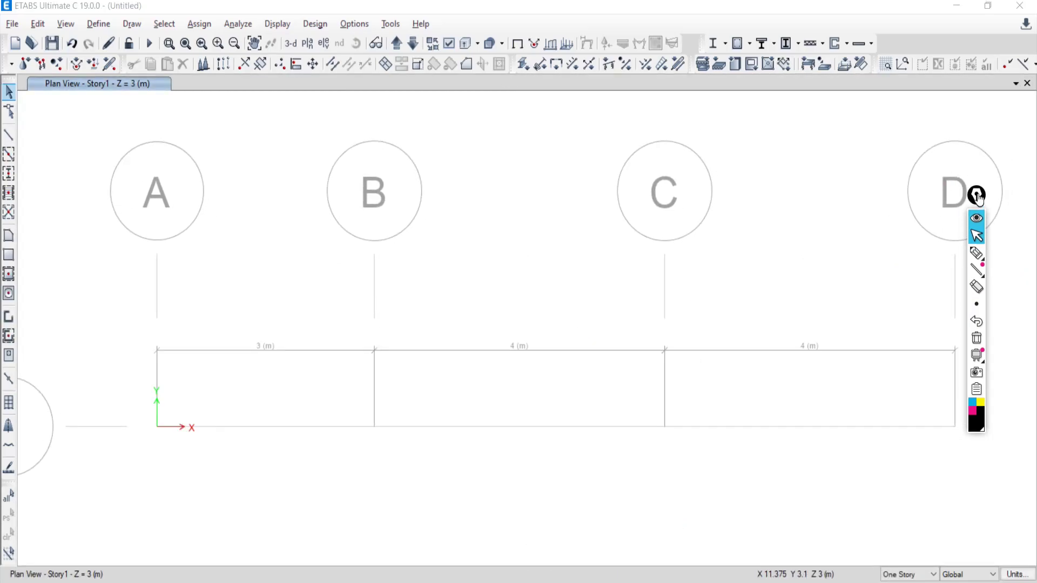
pyautogui.moveTo(974, 185); pyautogui.dragTo(1026, 301)
# Display the elevation view along grid line 1.
pyautogui.click(324, 43)
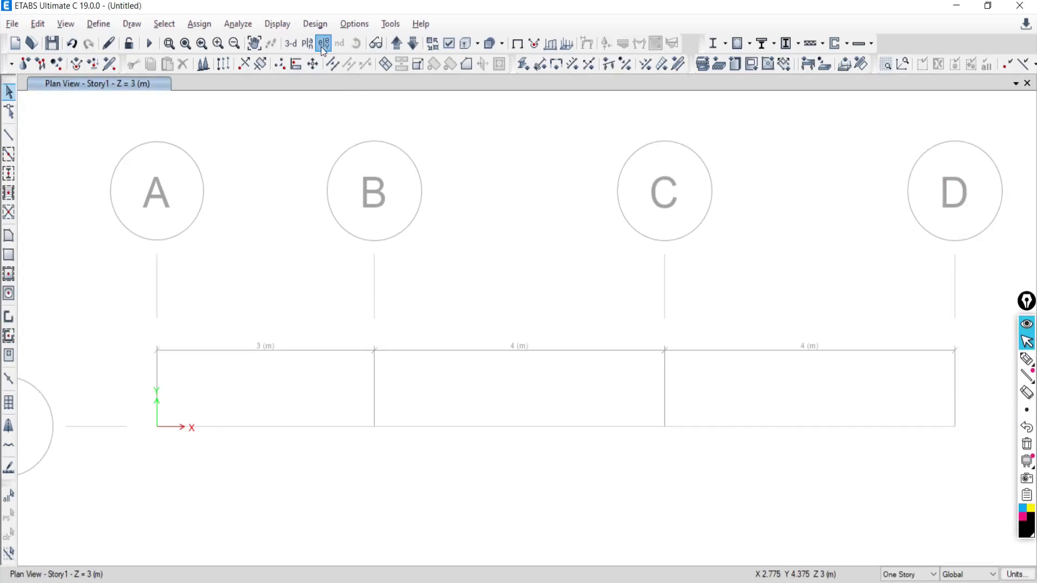
pyautogui.click(692, 294)
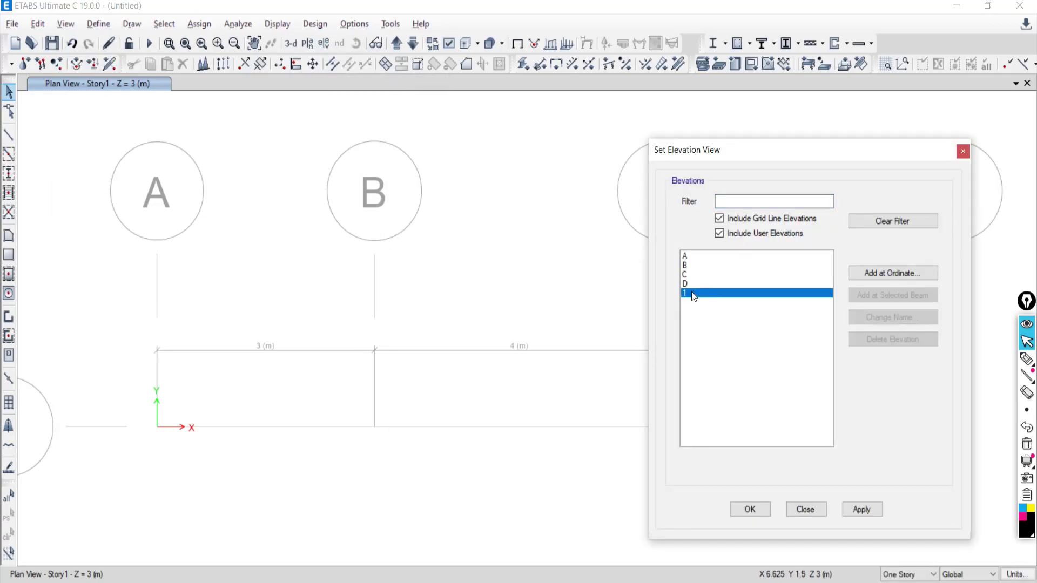
pyautogui.click(880, 508)
pyautogui.click(815, 509)
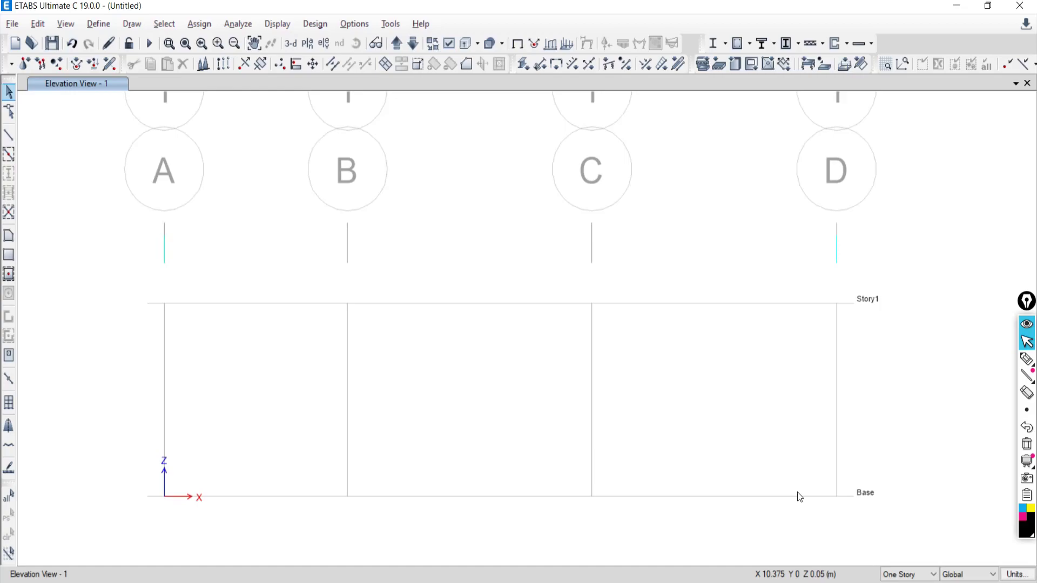
# Activate frame line drawing, trace spans AB, BC and CD on the PDF's beam figure, and return to the ETABS elevation.
pyautogui.click(8, 136)
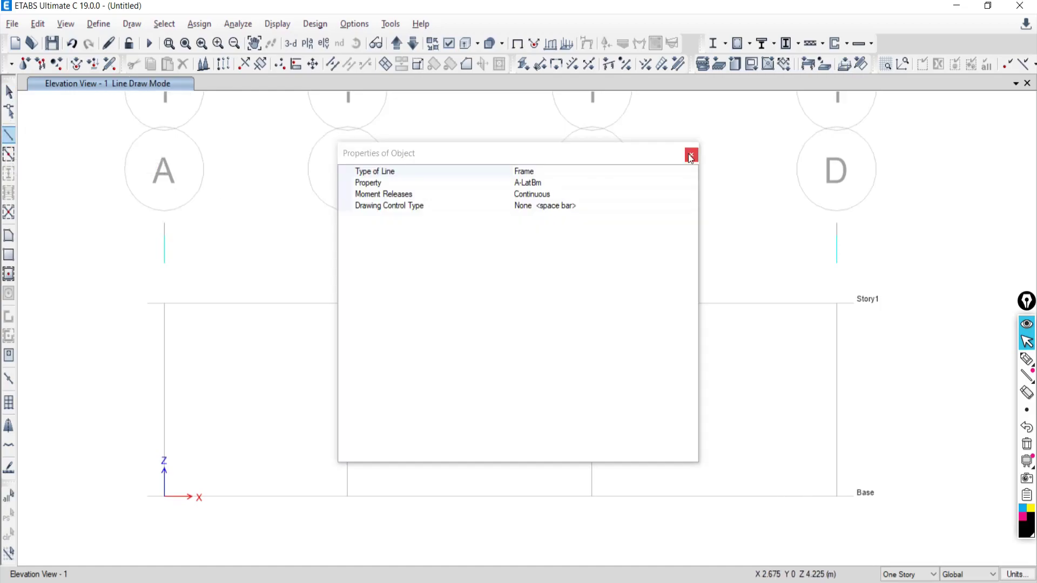
pyautogui.click(690, 156)
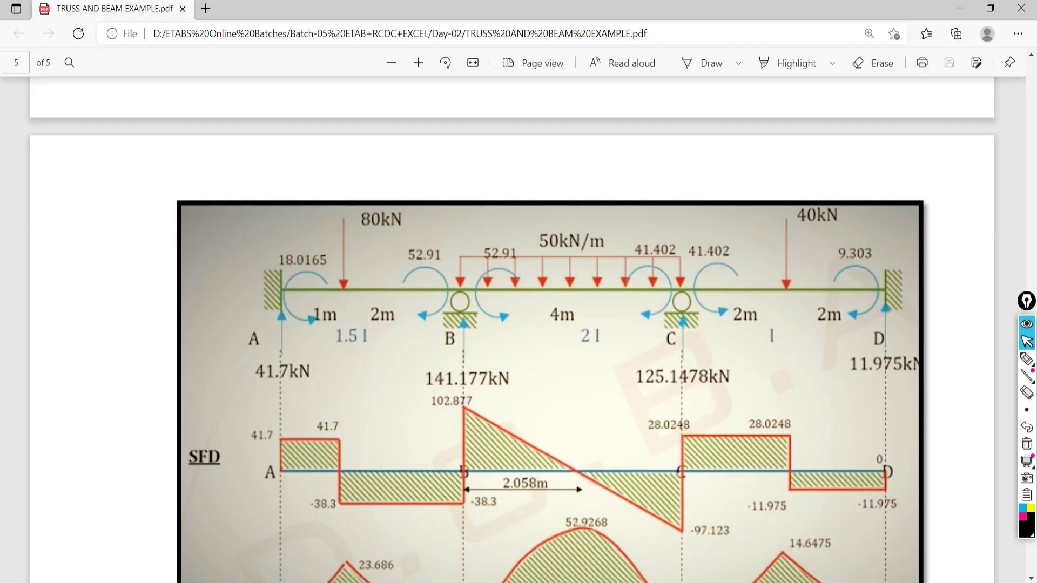
pyautogui.click(1026, 359)
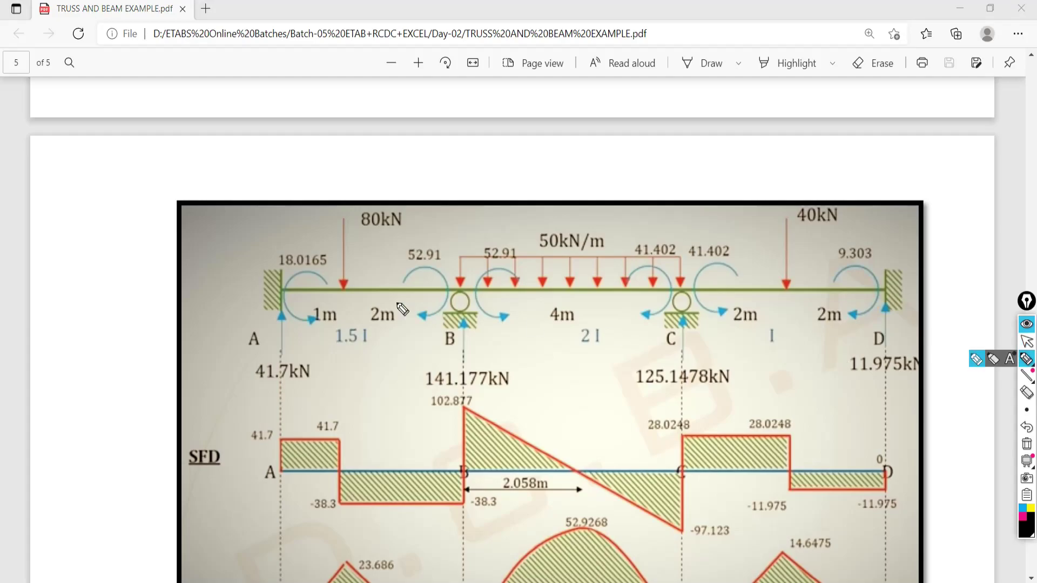
pyautogui.moveTo(278, 289); pyautogui.dragTo(881, 287)
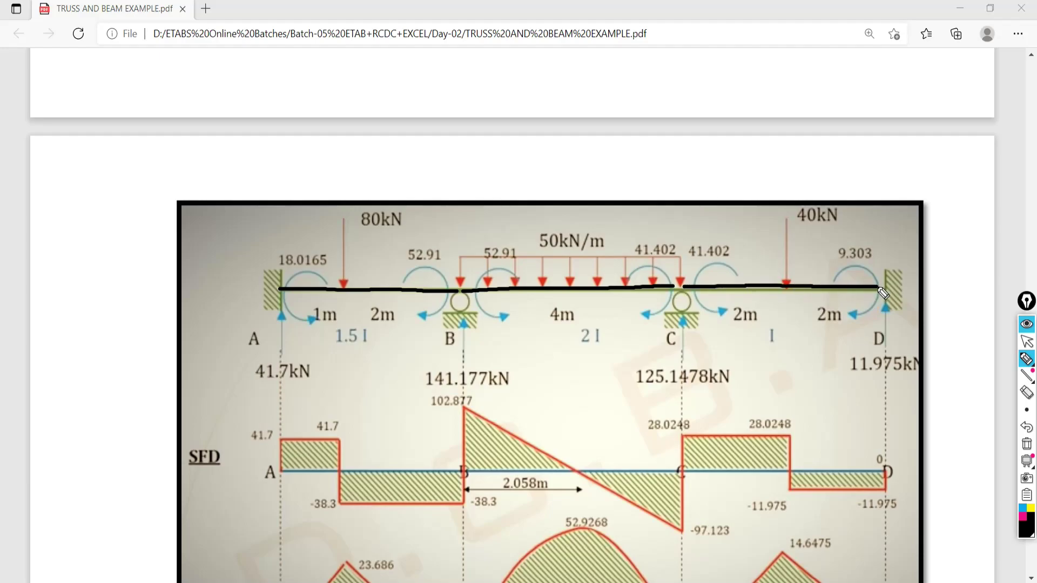
pyautogui.click(1028, 342)
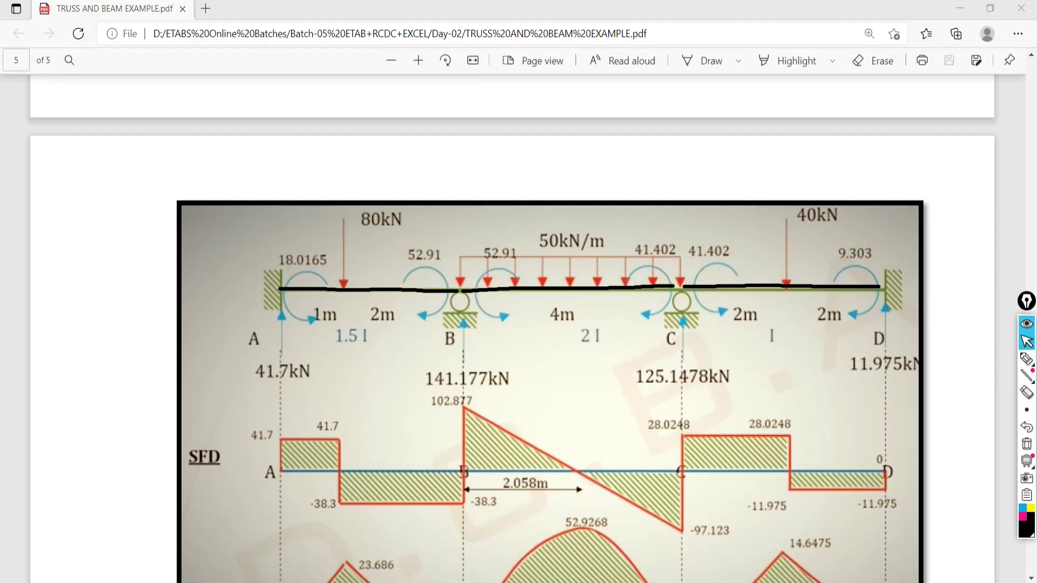
pyautogui.hotkey('alt', 'Tab')
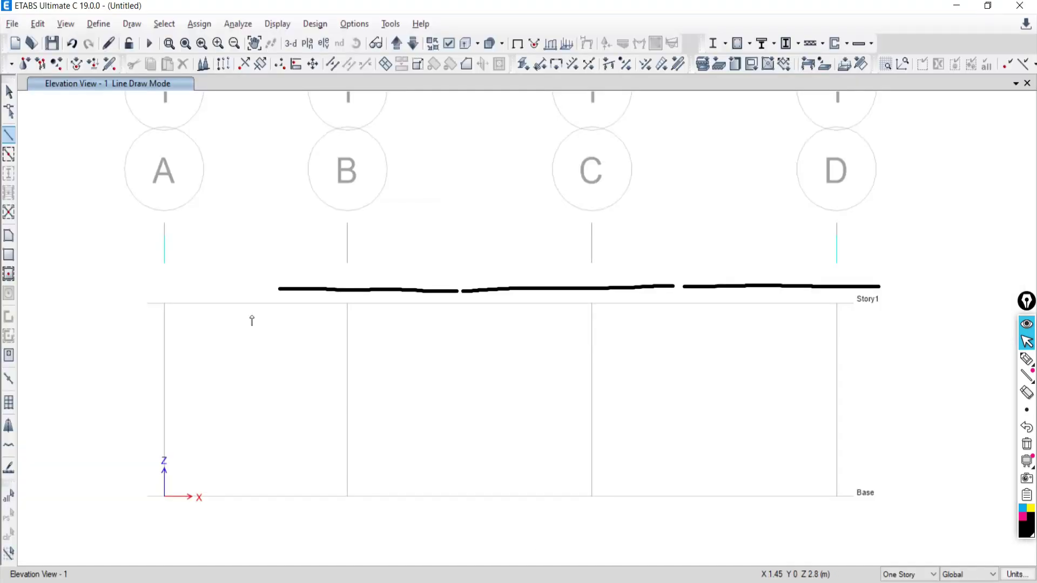
# Clear the pen annotations and draw three frame beams at Story1 between grids A-B, B-C and C-D, then leave line drawing.
pyautogui.click(1027, 446)
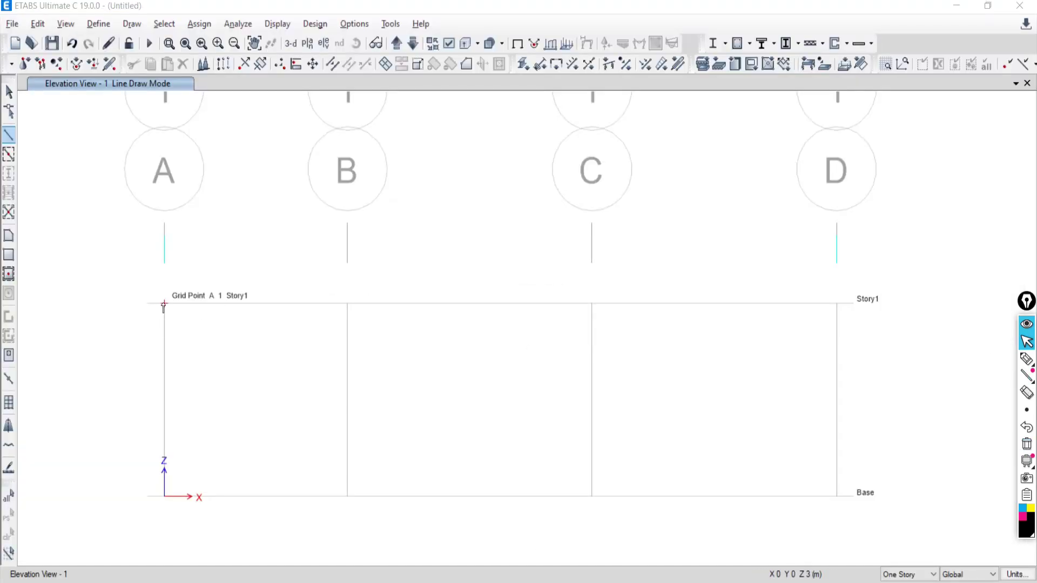
pyautogui.click(163, 304)
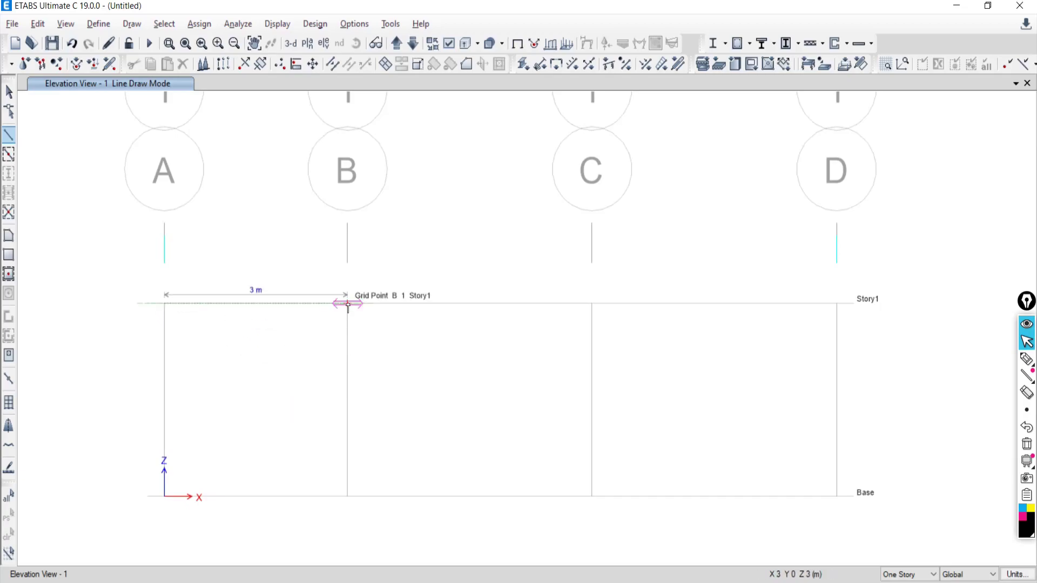
pyautogui.click(347, 304)
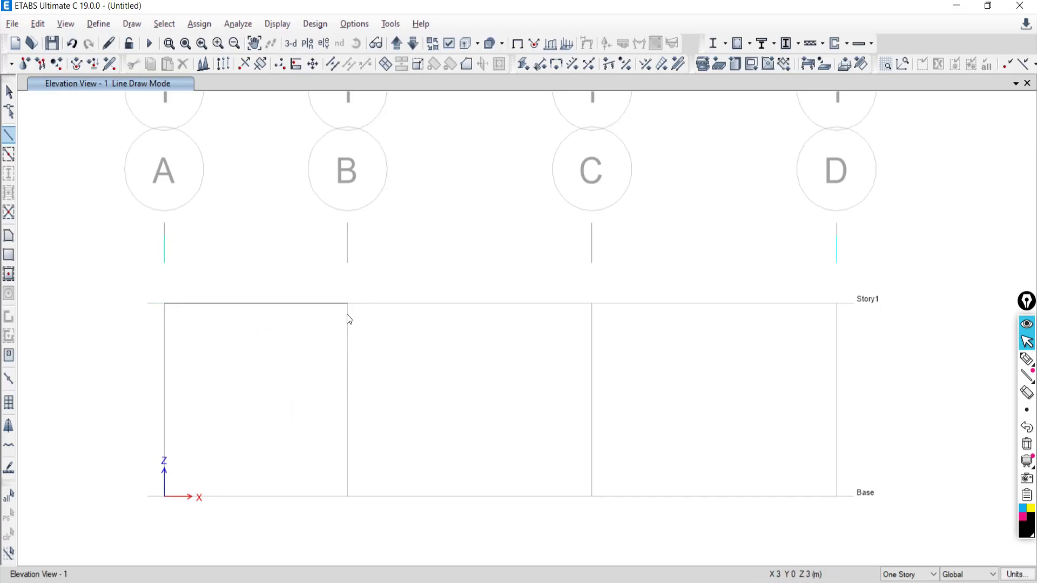
pyautogui.click(592, 304)
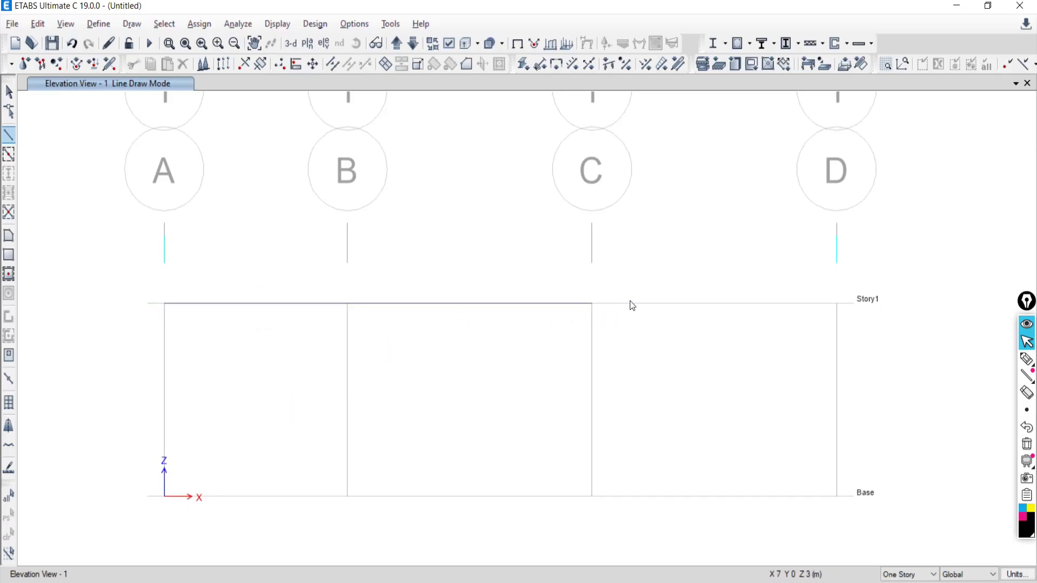
pyautogui.click(836, 304)
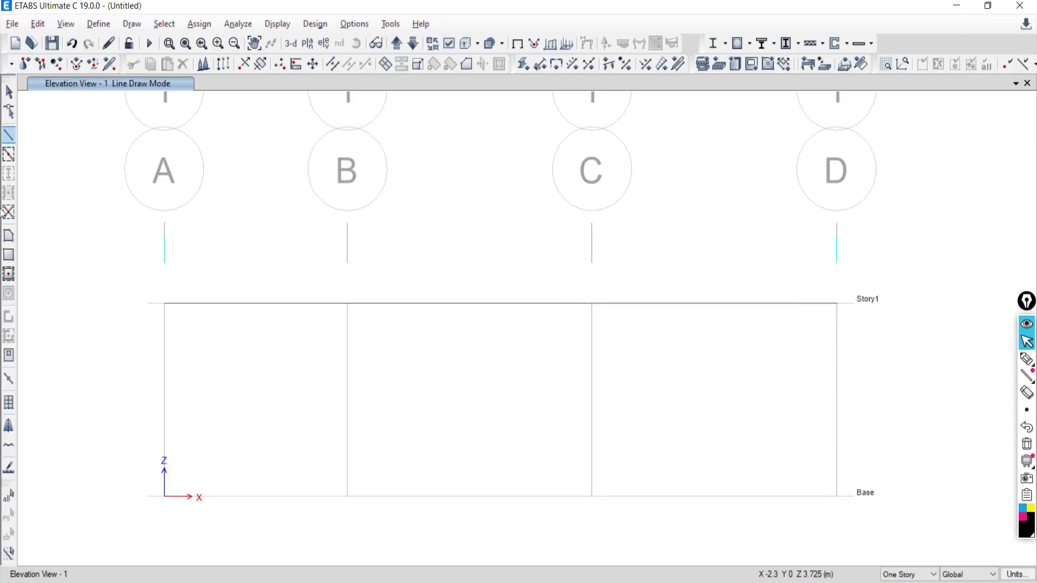
pyautogui.click(7, 93)
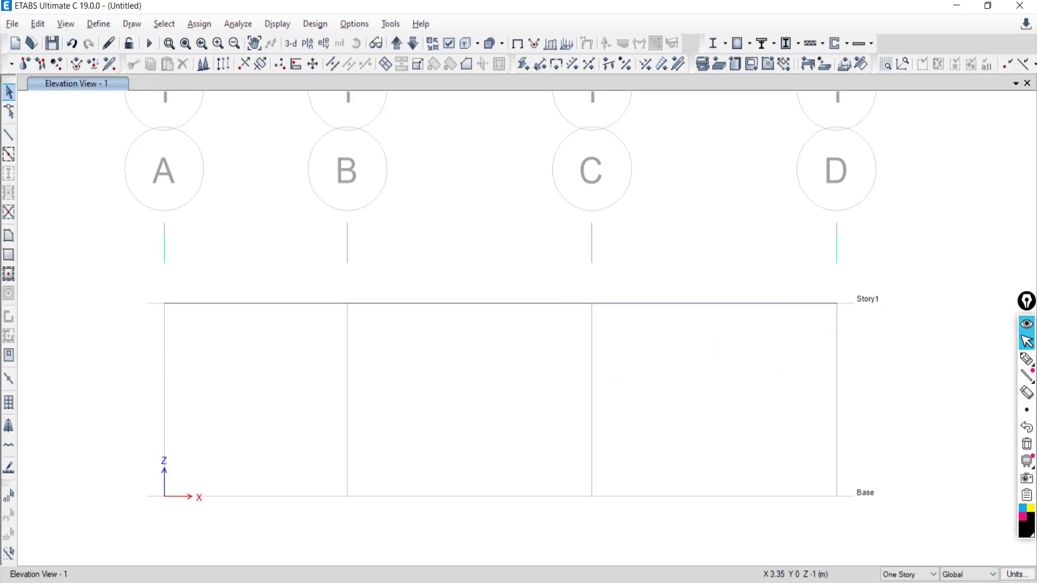
# Assign fully fixed restraints, with all translations and rotations restrained, to the beam's end joints at grids A and D on Story1.
pyautogui.hotkey('alt', 'Tab')
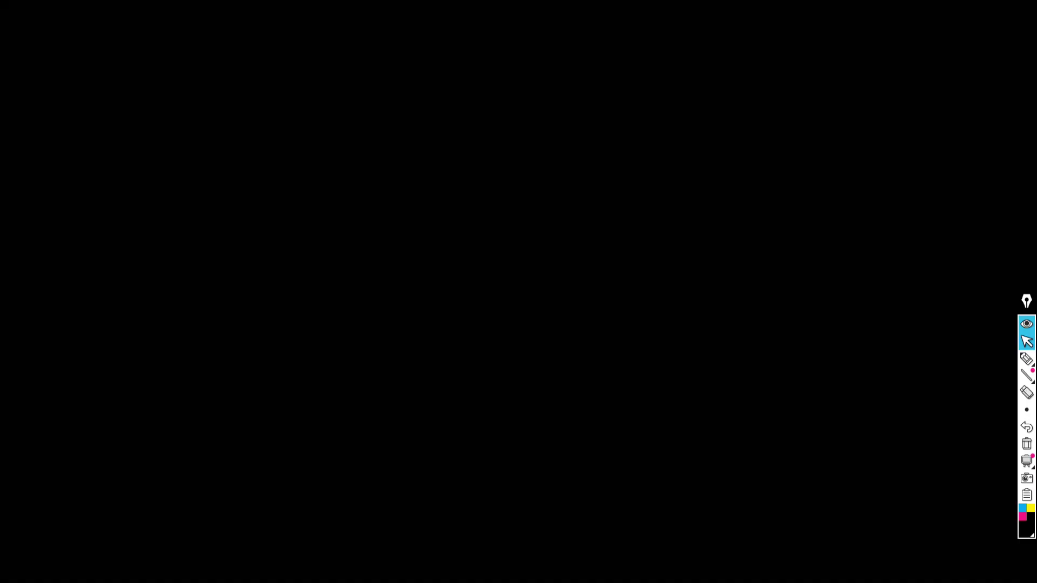
pyautogui.hotkey('alt', 'Tab')
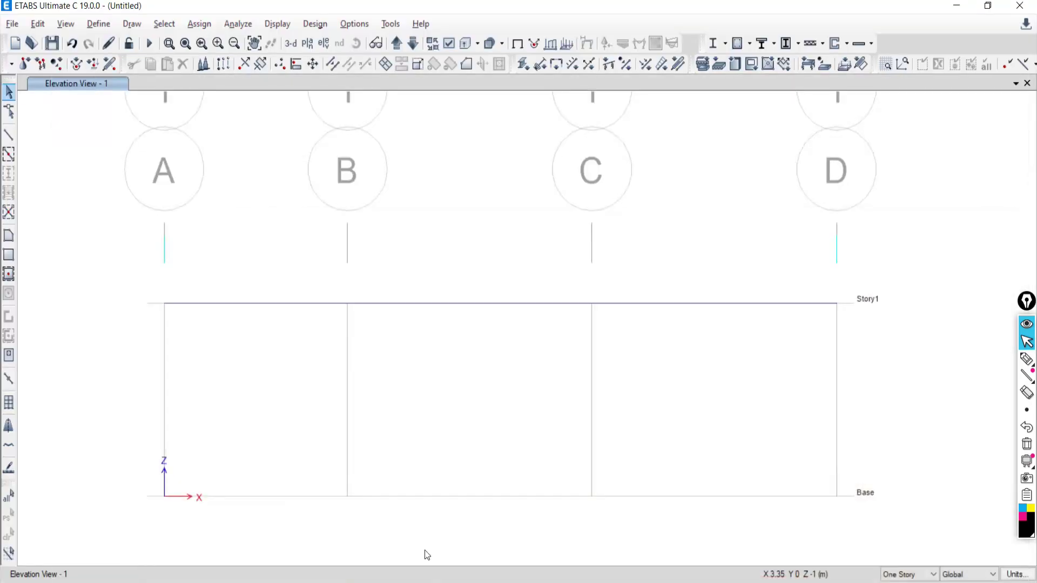
pyautogui.moveTo(120, 256); pyautogui.dragTo(198, 371)
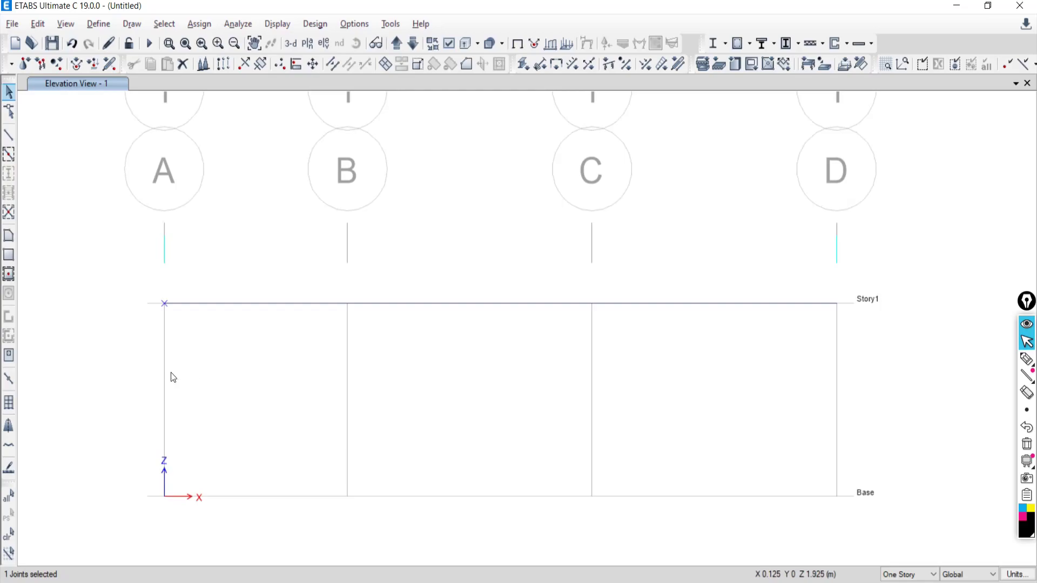
pyautogui.moveTo(786, 260); pyautogui.dragTo(885, 370)
pyautogui.click(200, 23)
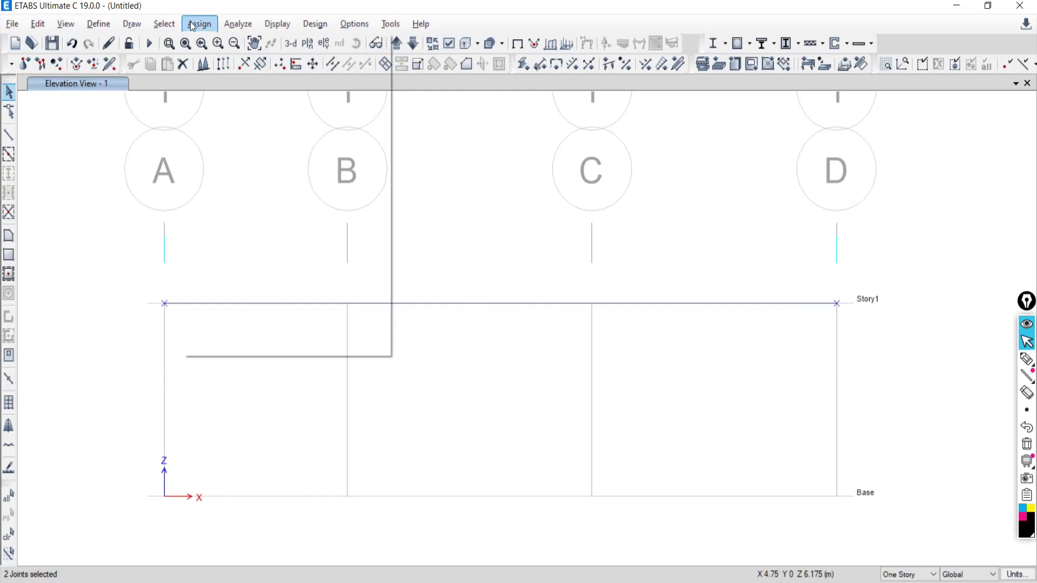
pyautogui.moveTo(216, 42)
pyautogui.click(428, 43)
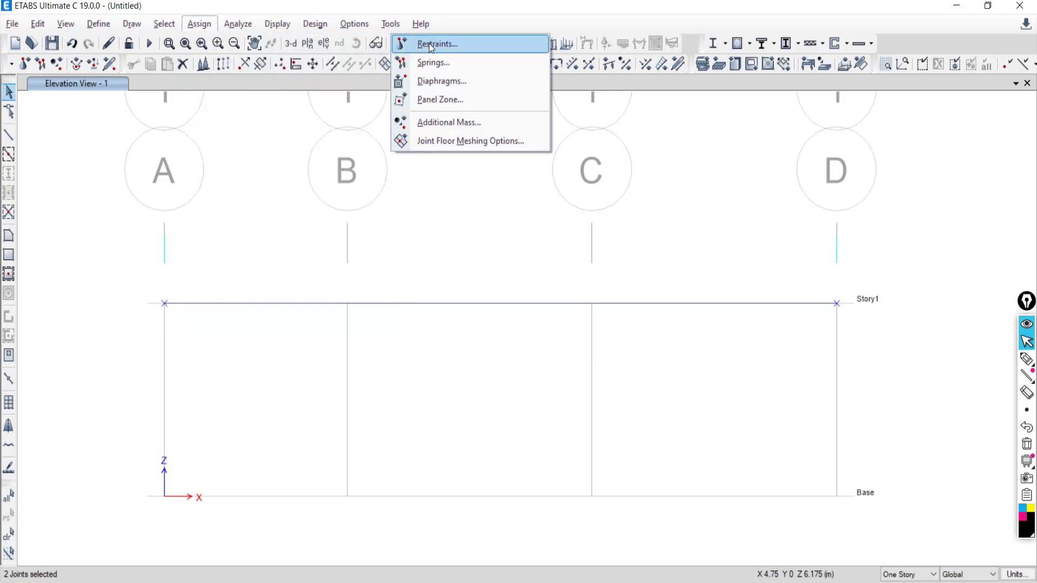
pyautogui.click(676, 320)
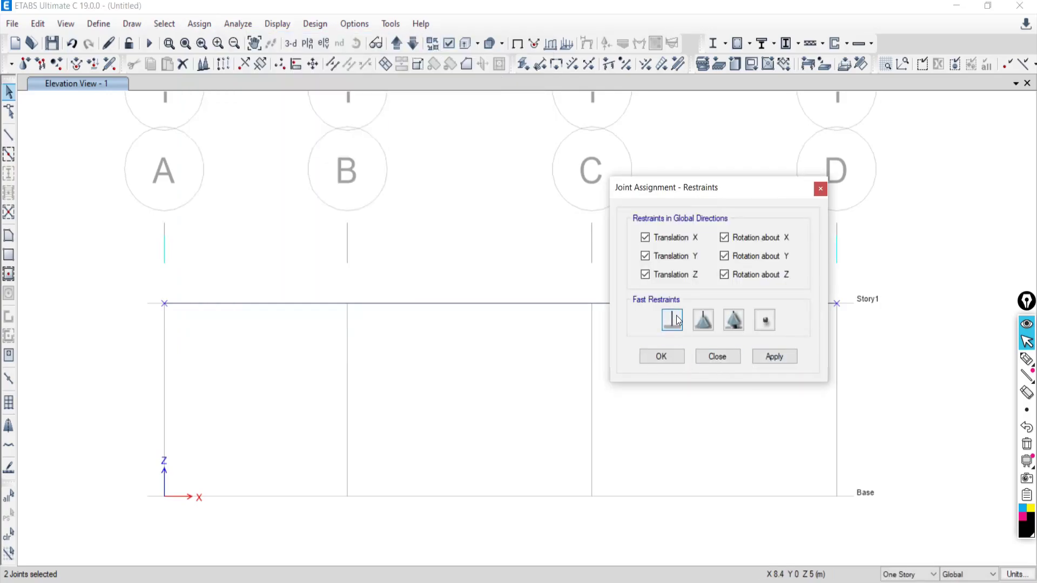
pyautogui.click(758, 357)
pyautogui.click(727, 357)
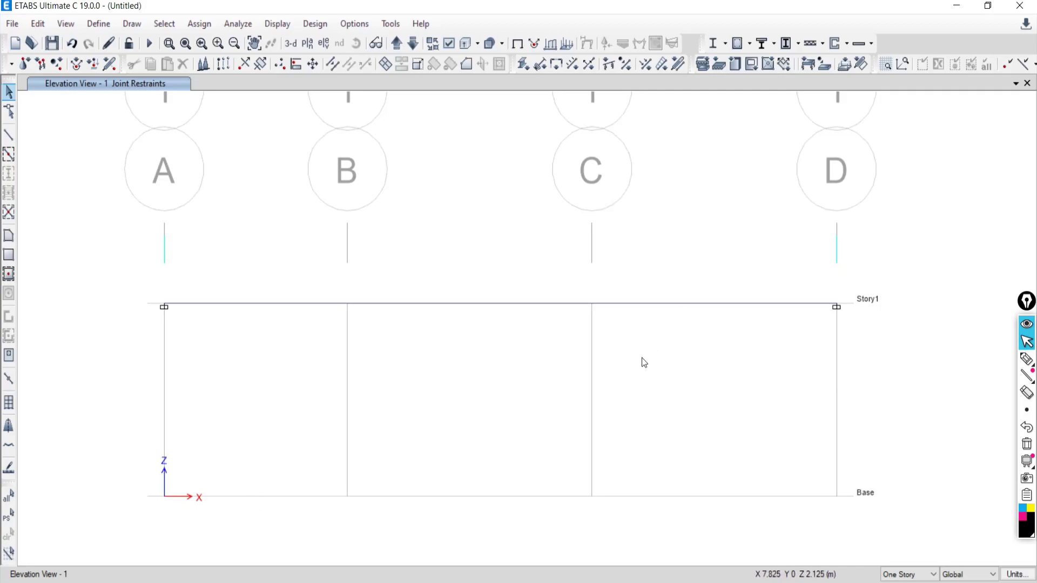
# Assign roller restraints to the beam's interior joints at grids B and C on Story1.
pyautogui.moveTo(304, 263); pyautogui.dragTo(395, 347)
pyautogui.moveTo(561, 267); pyautogui.dragTo(656, 361)
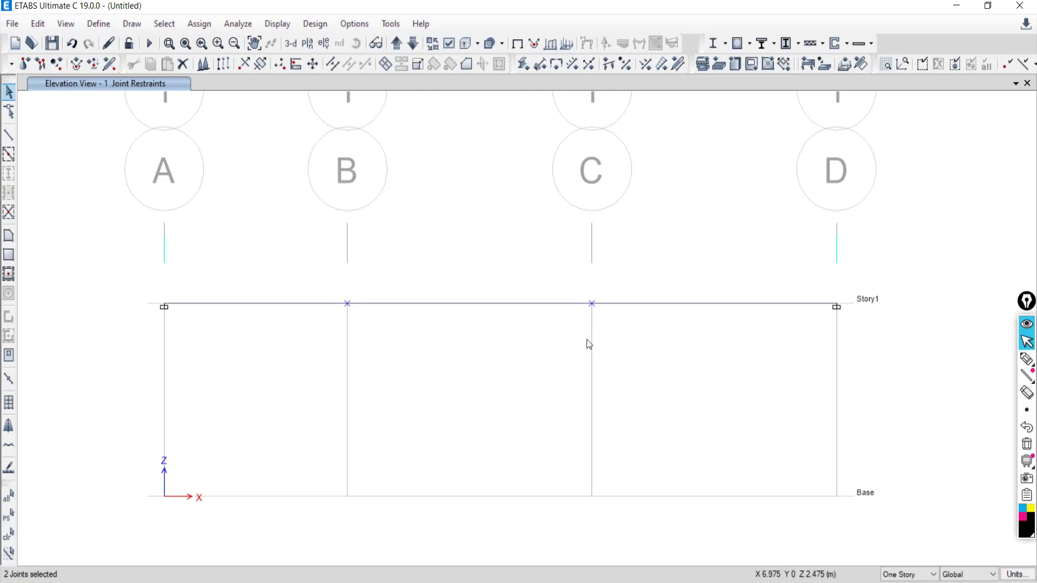
pyautogui.click(199, 24)
pyautogui.moveTo(372, 42)
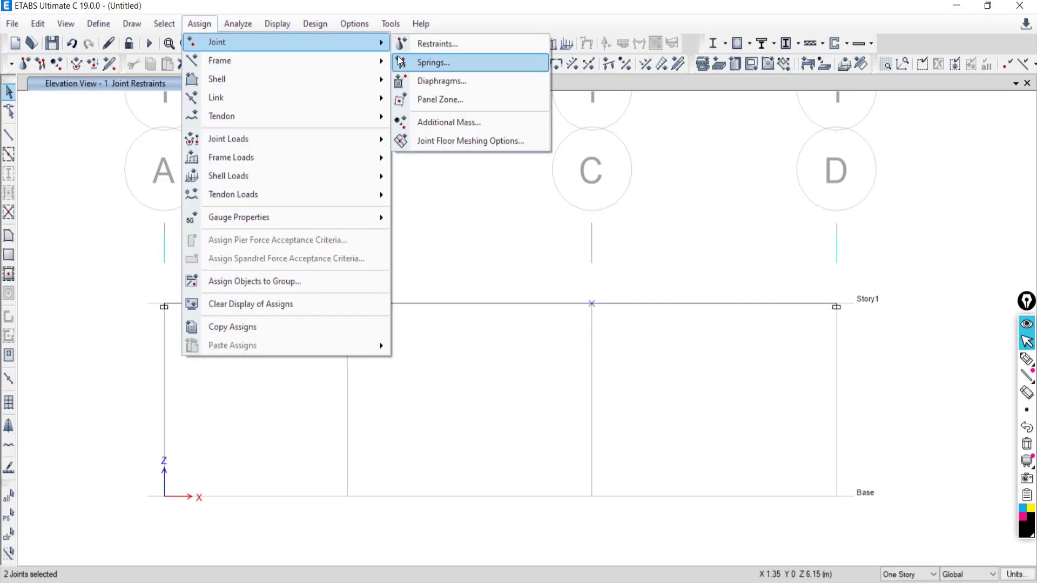
pyautogui.click(410, 44)
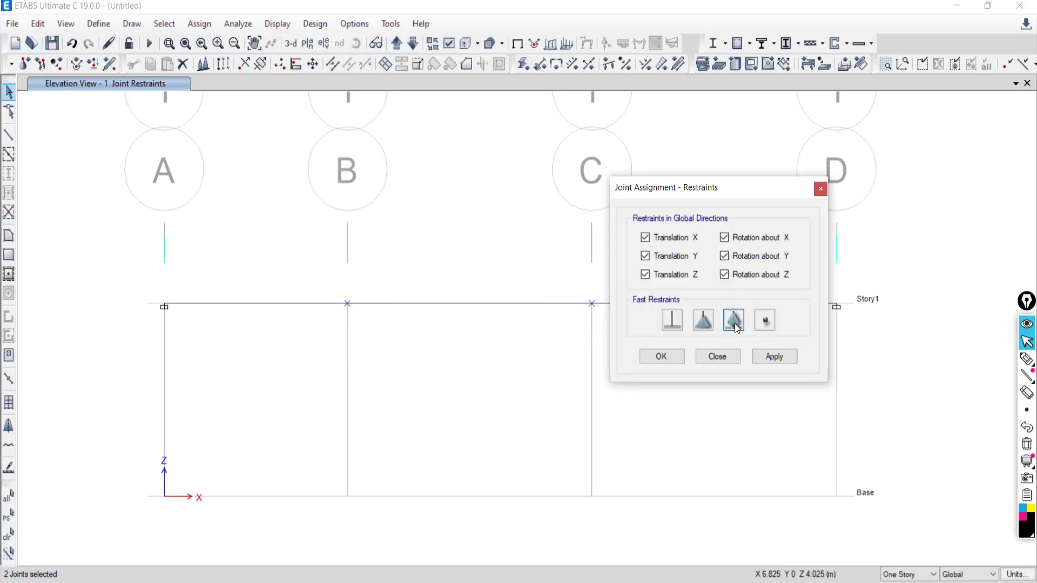
pyautogui.click(734, 322)
pyautogui.click(770, 355)
pyautogui.click(721, 359)
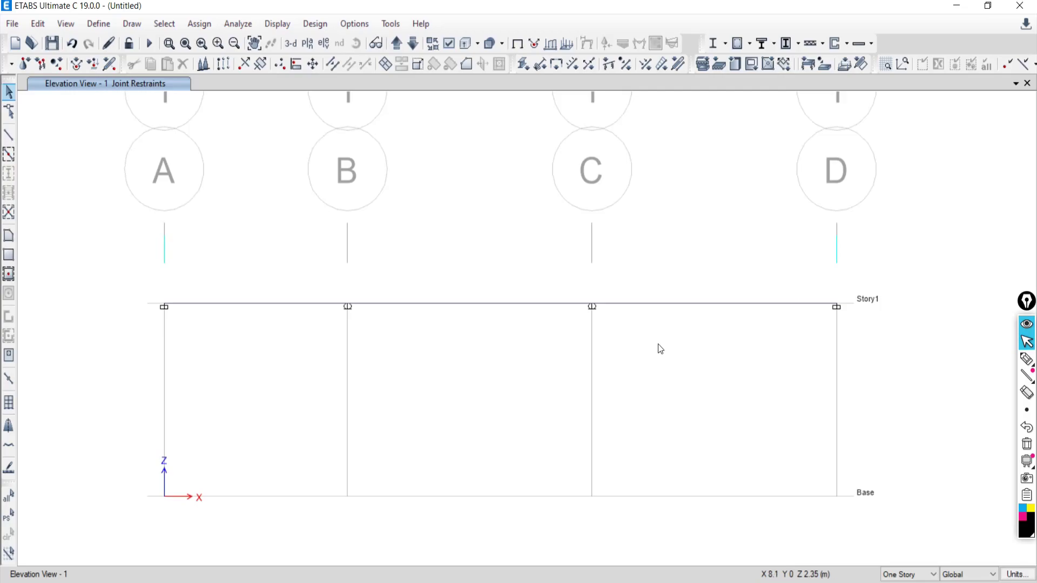
# Check the PDF's loads and set up a point load assignment for span AB, using absolute distance from End-I and the Live pattern.
pyautogui.hotkey('alt', 'Tab')
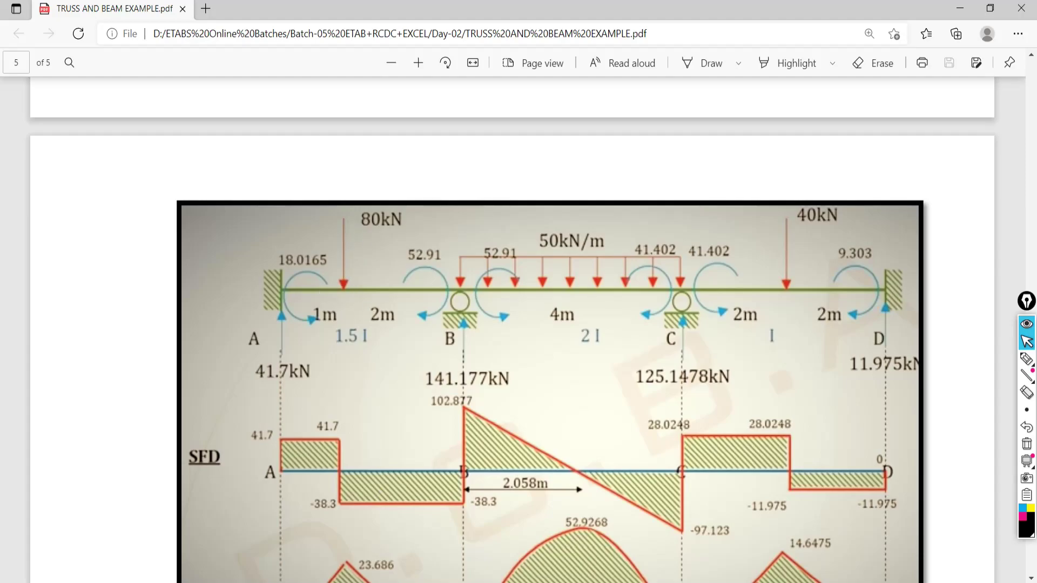
pyautogui.hotkey('alt', 'Tab')
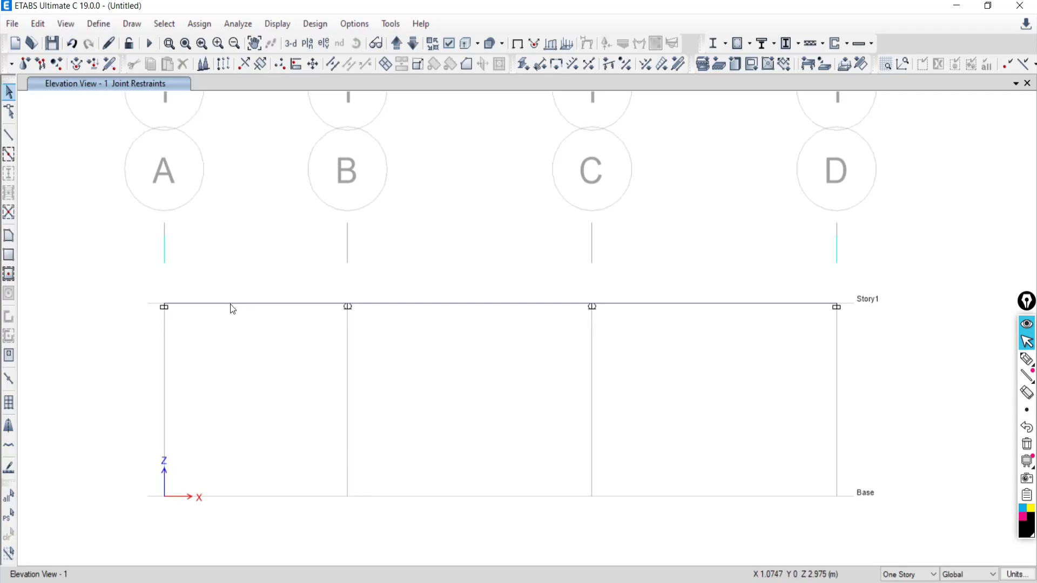
pyautogui.click(232, 306)
pyautogui.click(192, 26)
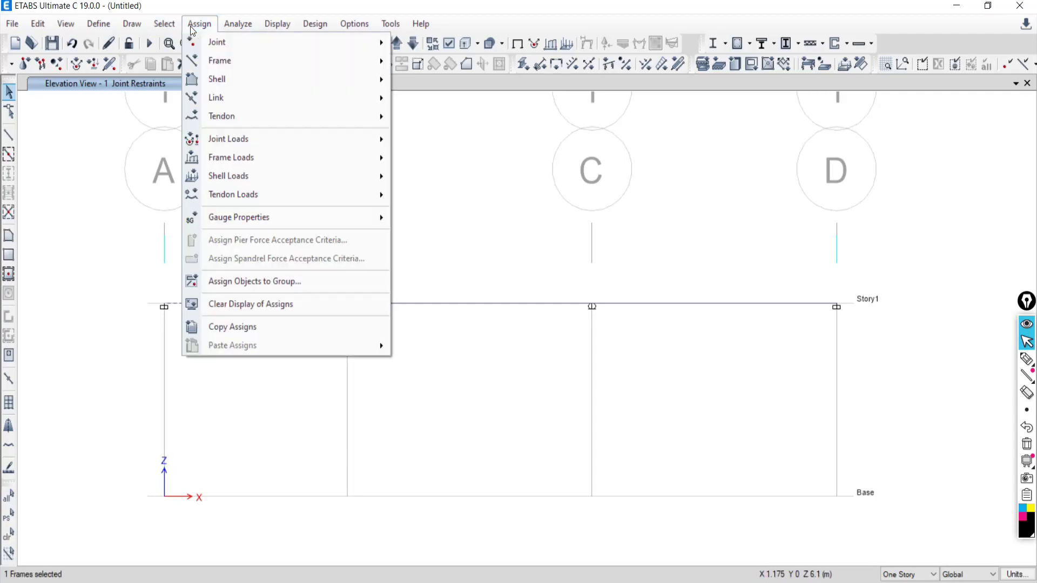
pyautogui.moveTo(233, 157)
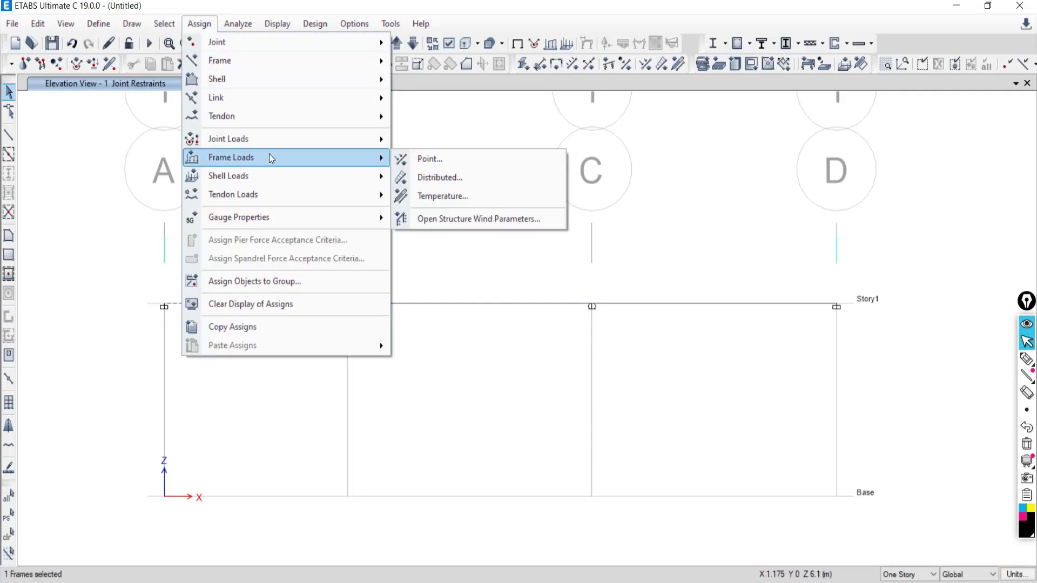
pyautogui.click(452, 160)
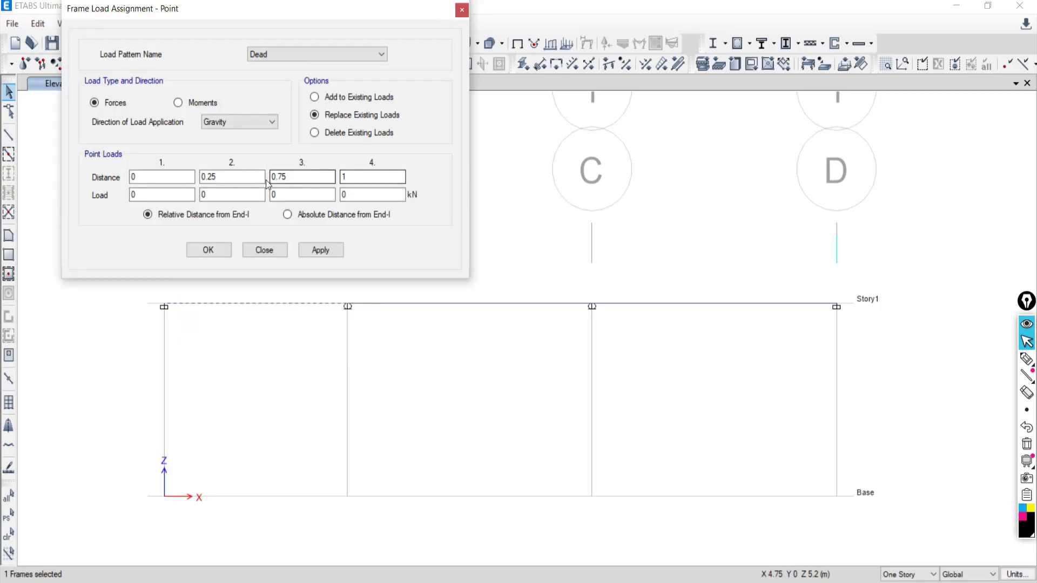
pyautogui.click(290, 214)
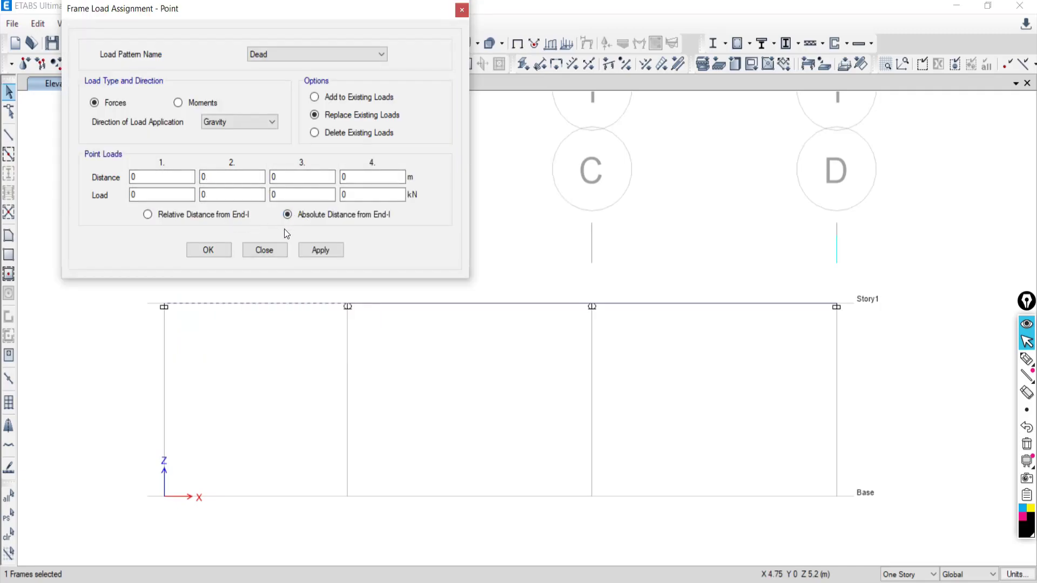
pyautogui.click(280, 55)
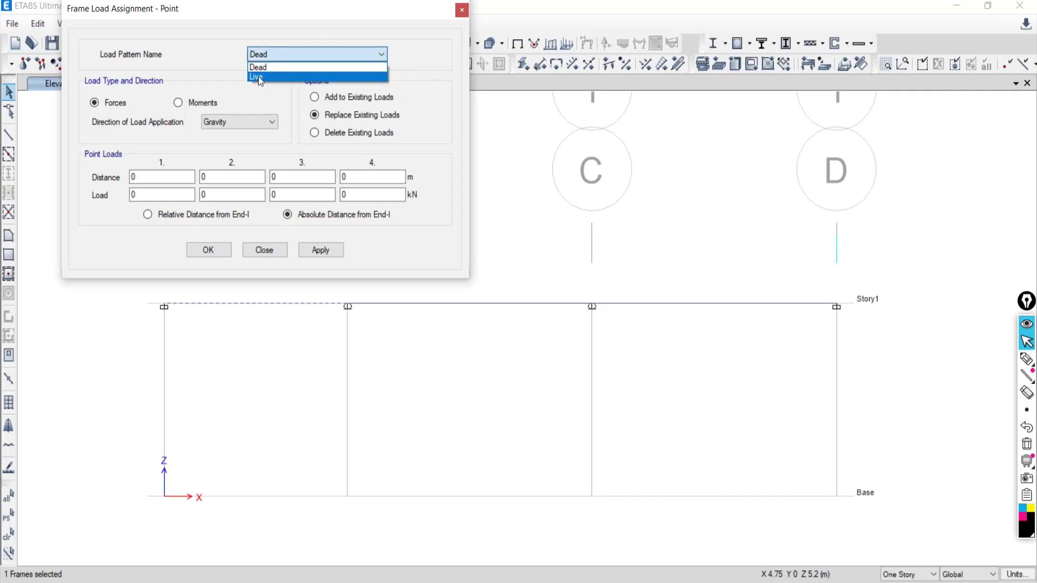
pyautogui.click(258, 76)
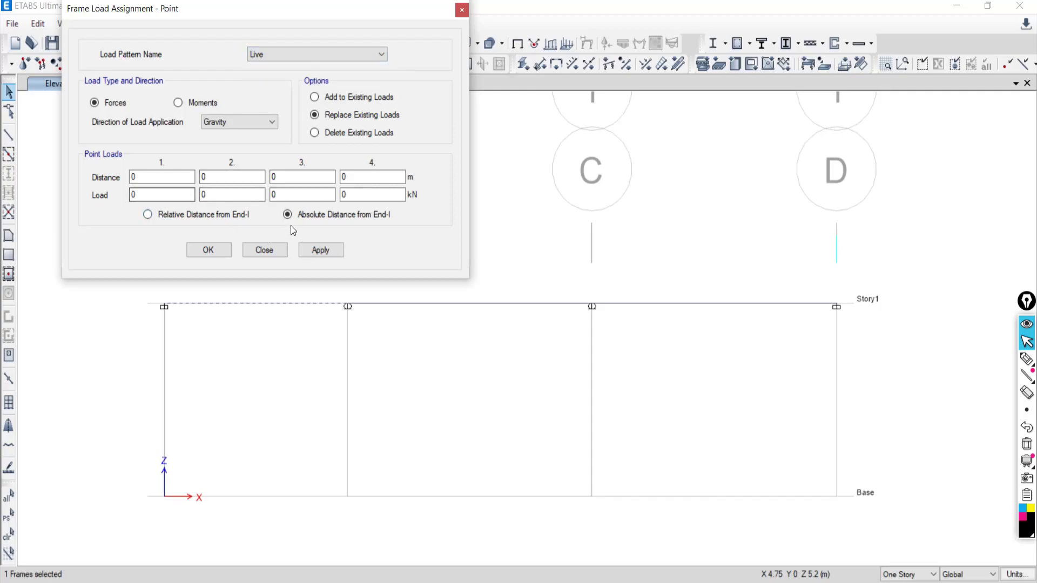
# Check the load position in the PDF and apply an 80 kN gravity point load at 1 m on span AB.
pyautogui.hotkey('alt', 'Tab')
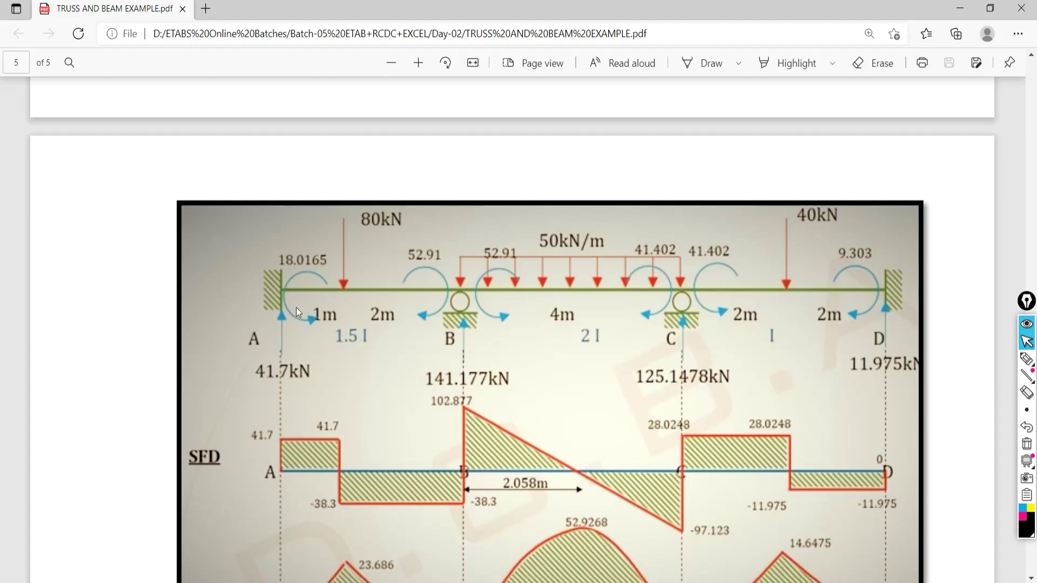
pyautogui.hotkey('alt', 'Tab')
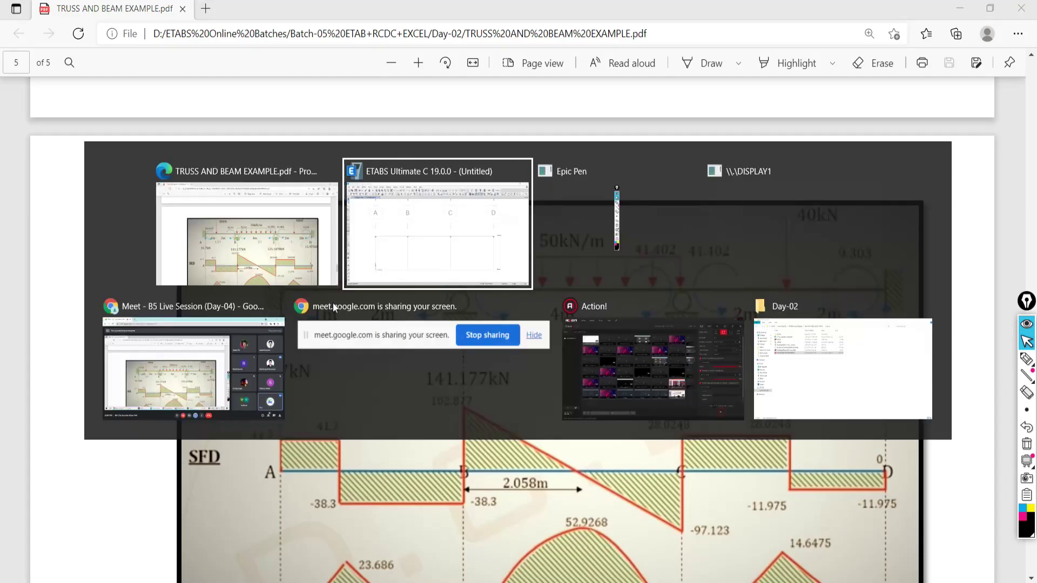
pyautogui.doubleClick(135, 178)
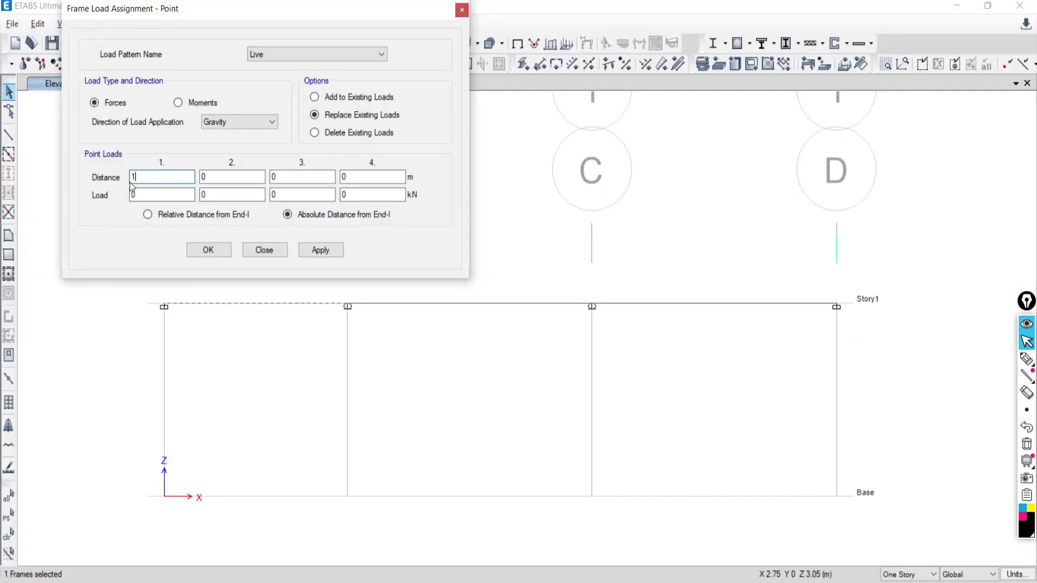
pyautogui.press('Tab')
pyautogui.write('80')
pyautogui.click(320, 250)
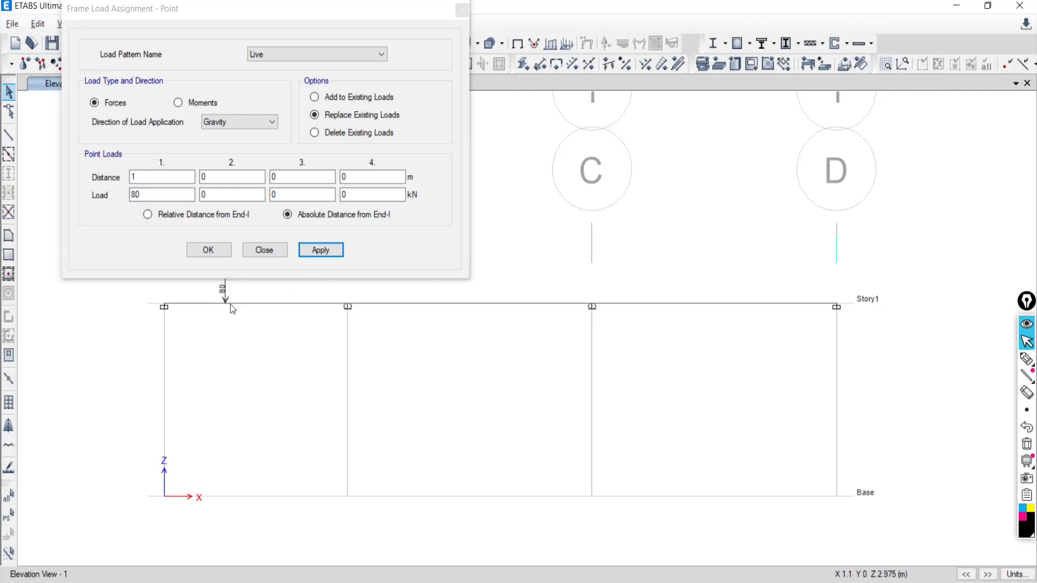
# Move the load dialog clear of the beam, check the PDF and apply a 40 kN Live point load at 2 m on span CD.
pyautogui.moveTo(279, 24); pyautogui.dragTo(638, 333)
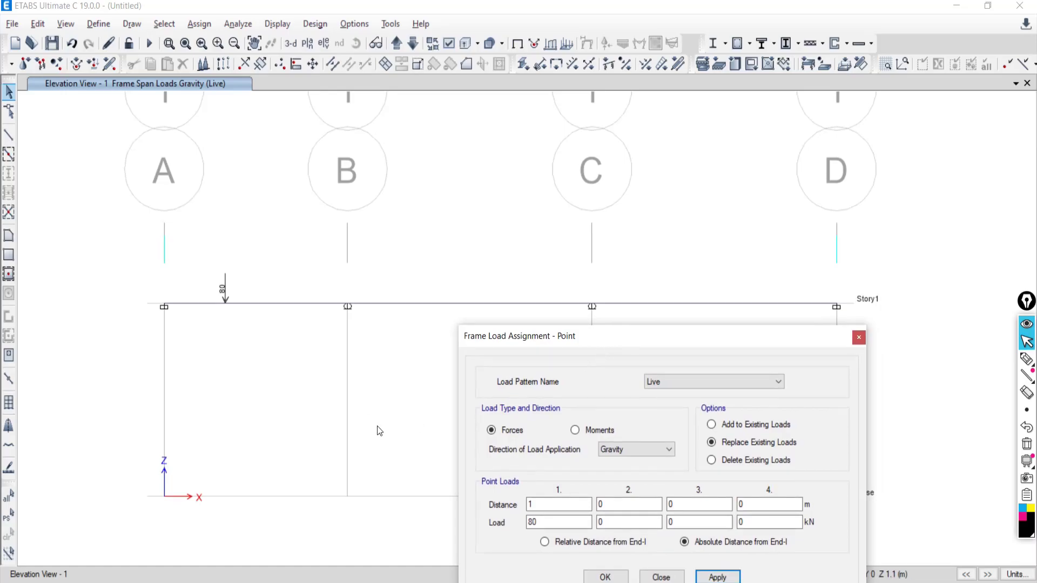
pyautogui.hotkey('alt', 'Tab')
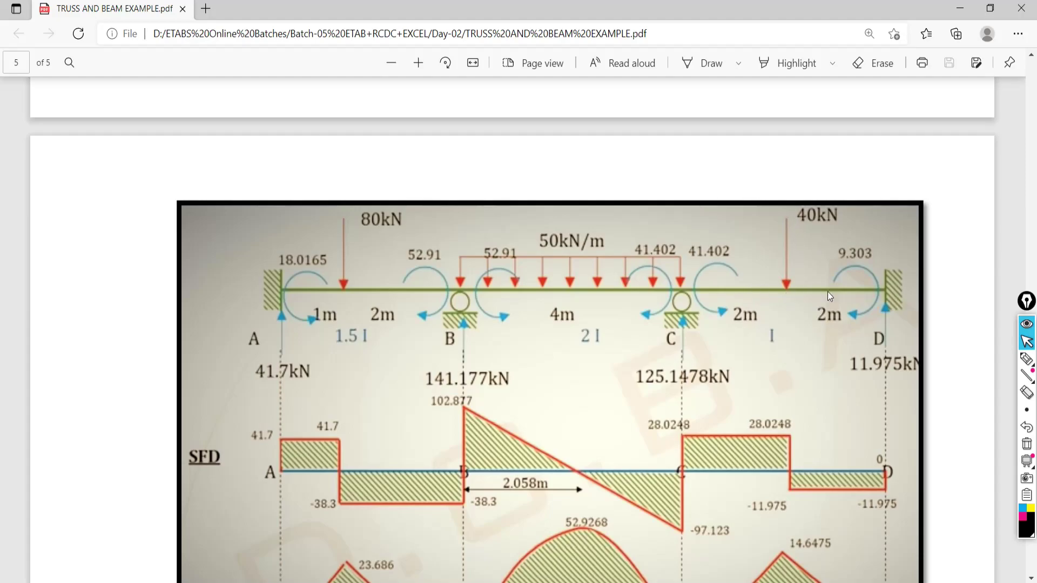
pyautogui.hotkey('alt', 'Tab')
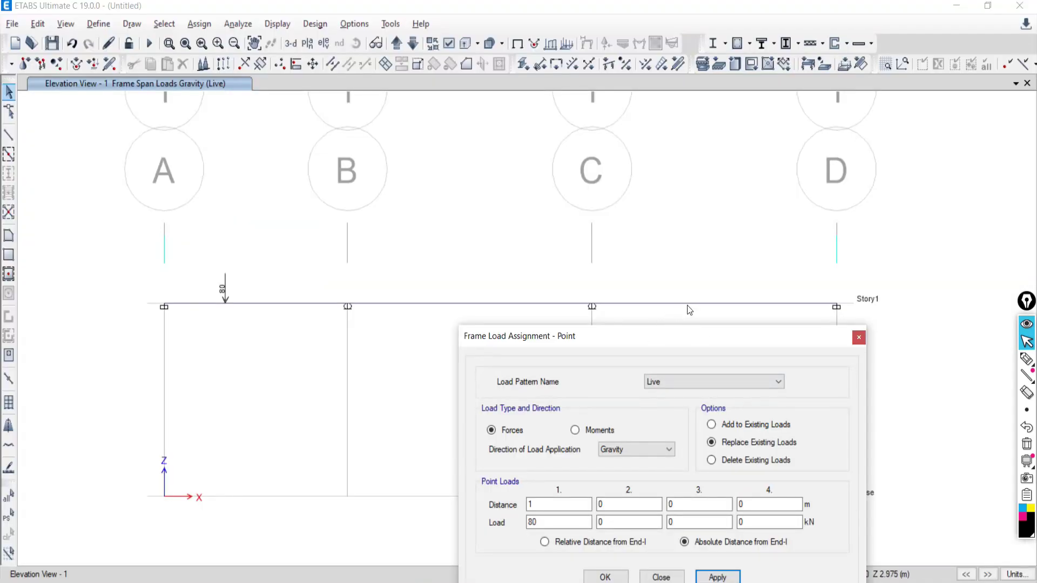
pyautogui.click(685, 304)
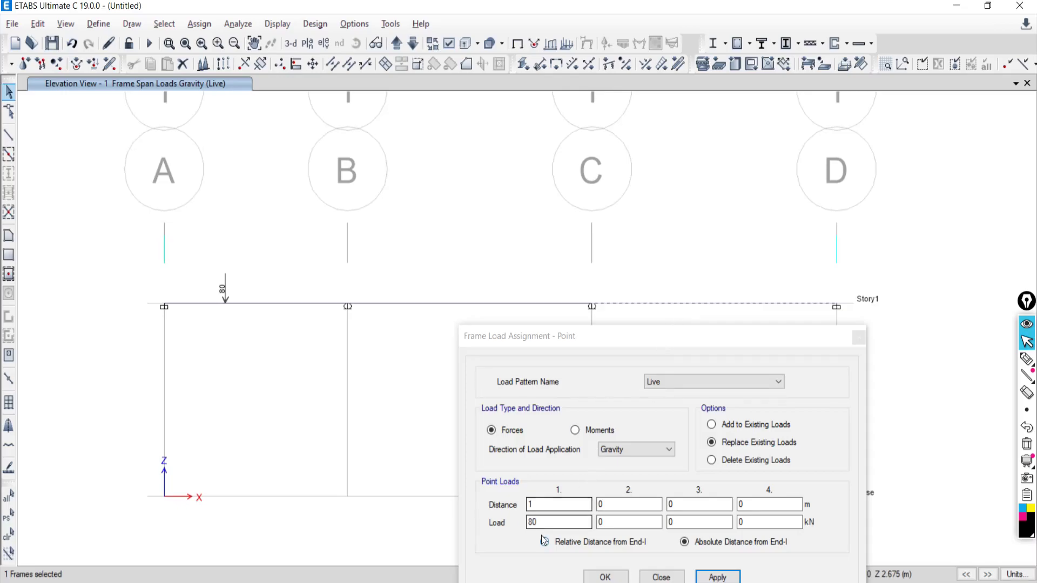
pyautogui.doubleClick(545, 504)
pyautogui.write('2')
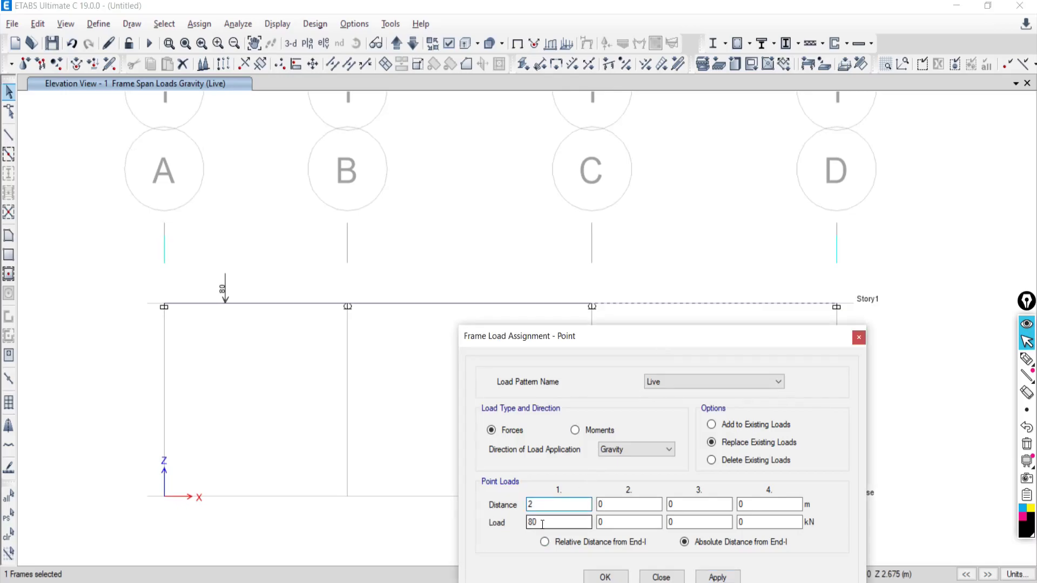
pyautogui.click(532, 522)
pyautogui.click(720, 578)
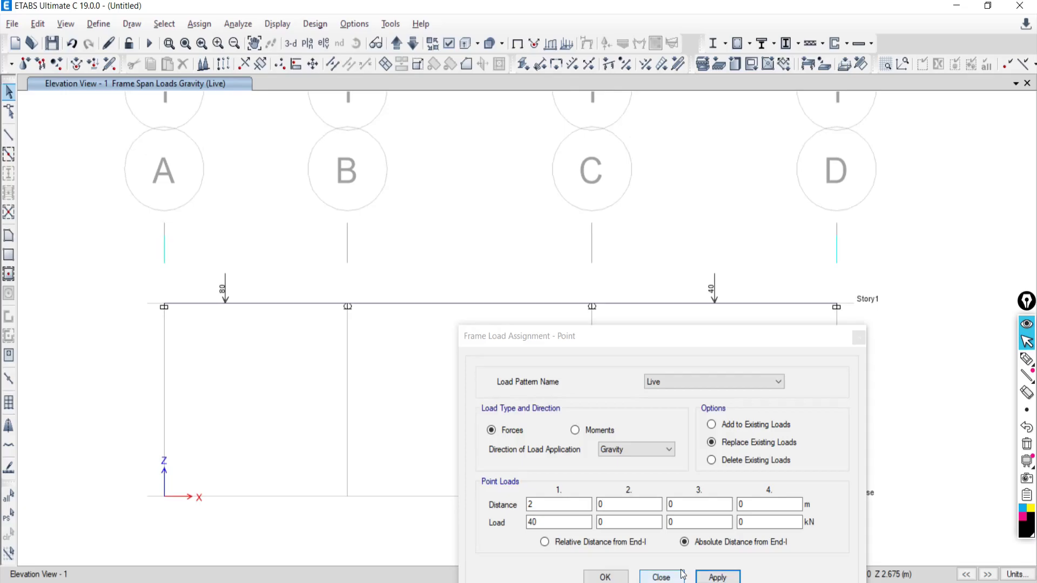
# Select beam span BC on Story1, check its distributed load in the PDF, and dismiss the point load assignment.
pyautogui.hotkey('alt', 'Tab')
pyautogui.hotkey('alt', 'Tab')
pyautogui.hotkey('alt', 'Tab')
pyautogui.hotkey('alt', 'Tab')
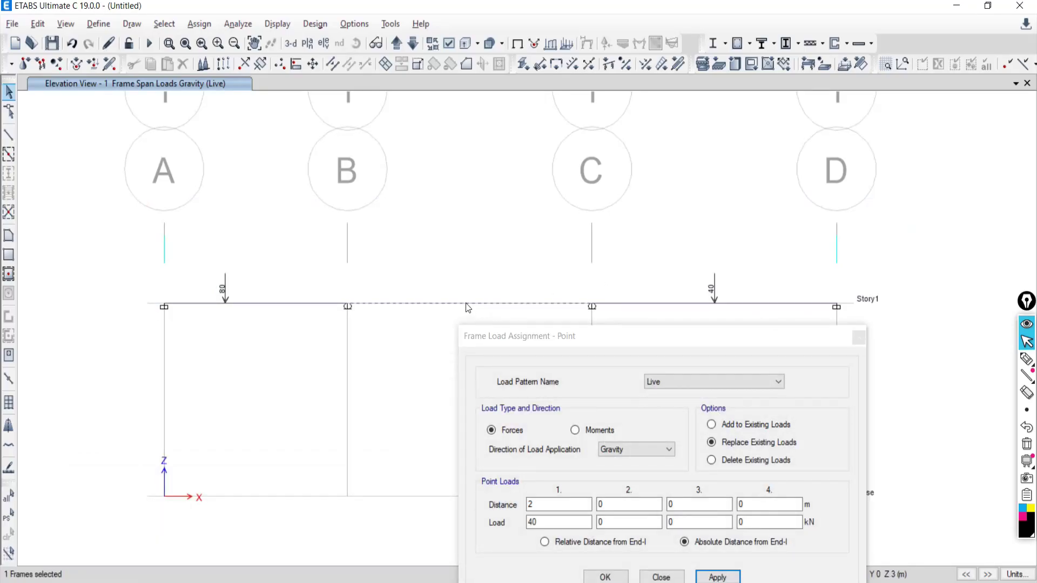
pyautogui.hotkey('alt', 'Tab')
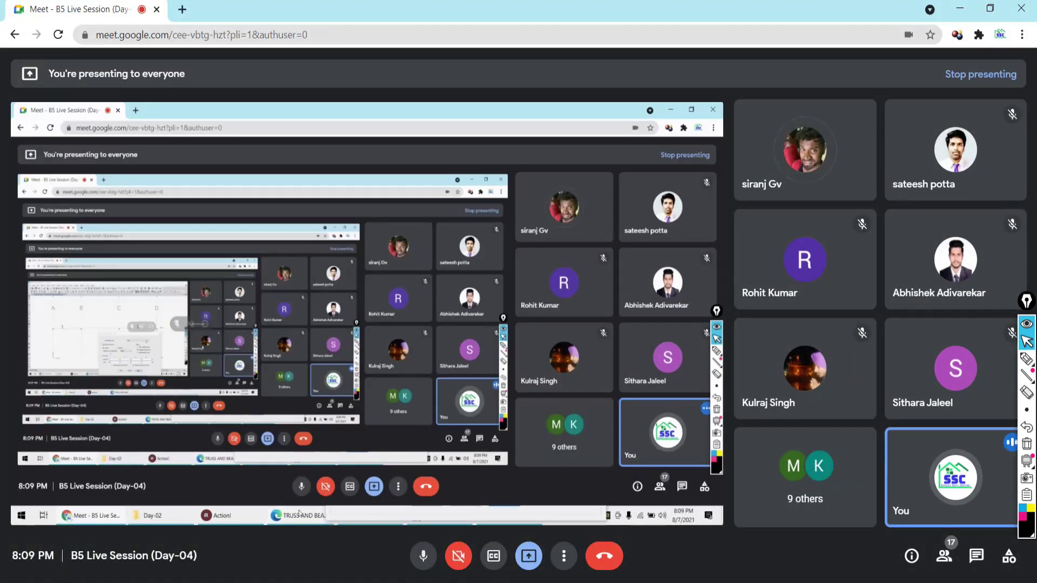
pyautogui.hotkey('alt', 'Tab')
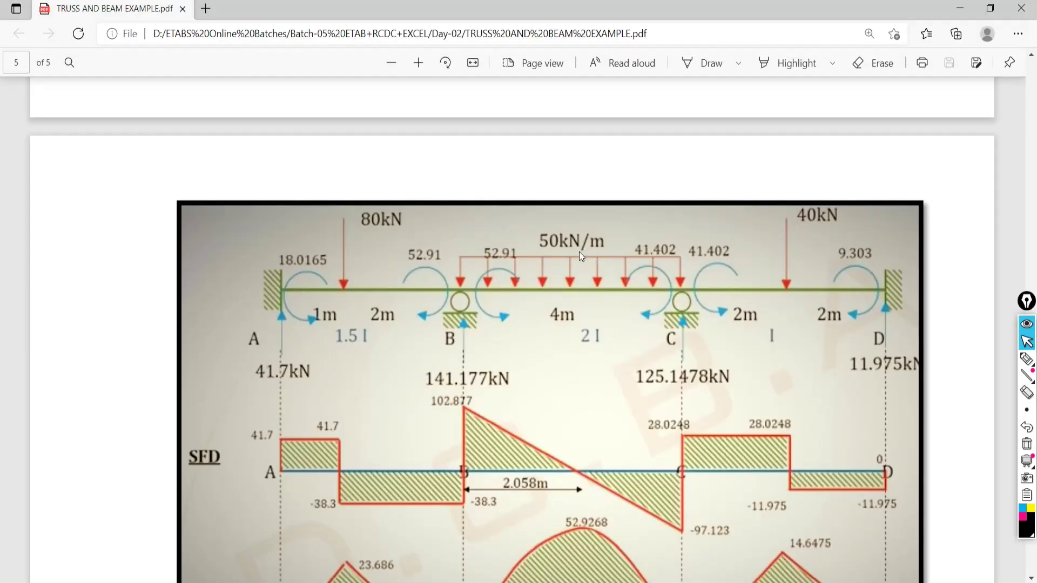
pyautogui.hotkey('alt', 'Tab')
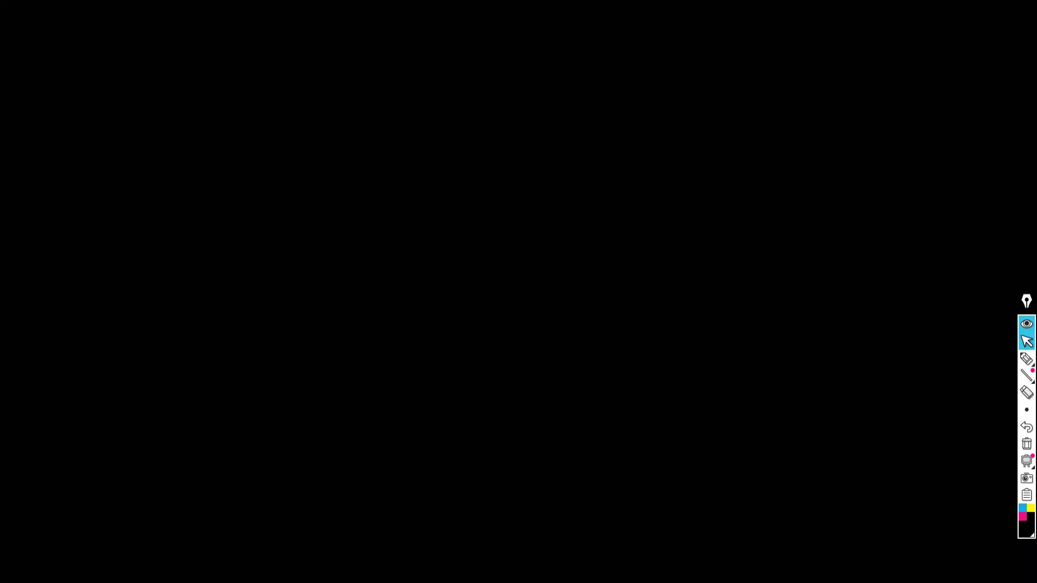
pyautogui.hotkey('alt', 'Tab')
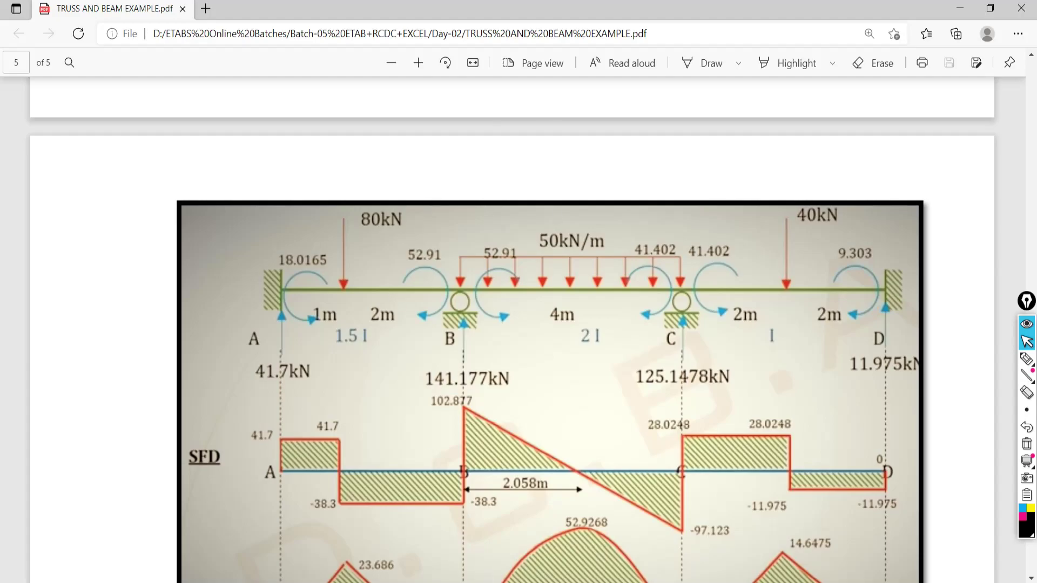
pyautogui.hotkey('alt', 'Tab')
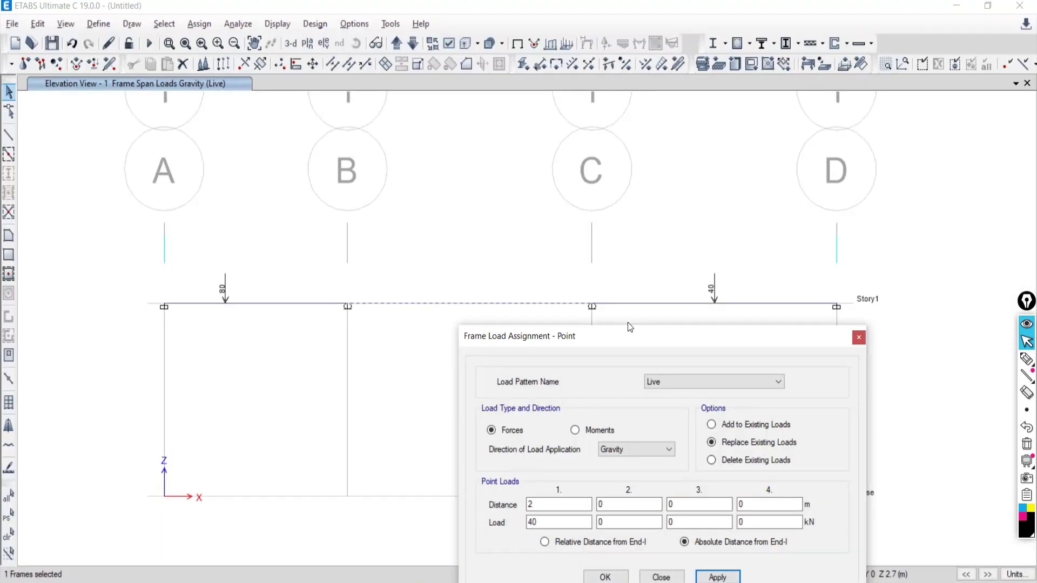
pyautogui.moveTo(608, 338); pyautogui.dragTo(785, 289)
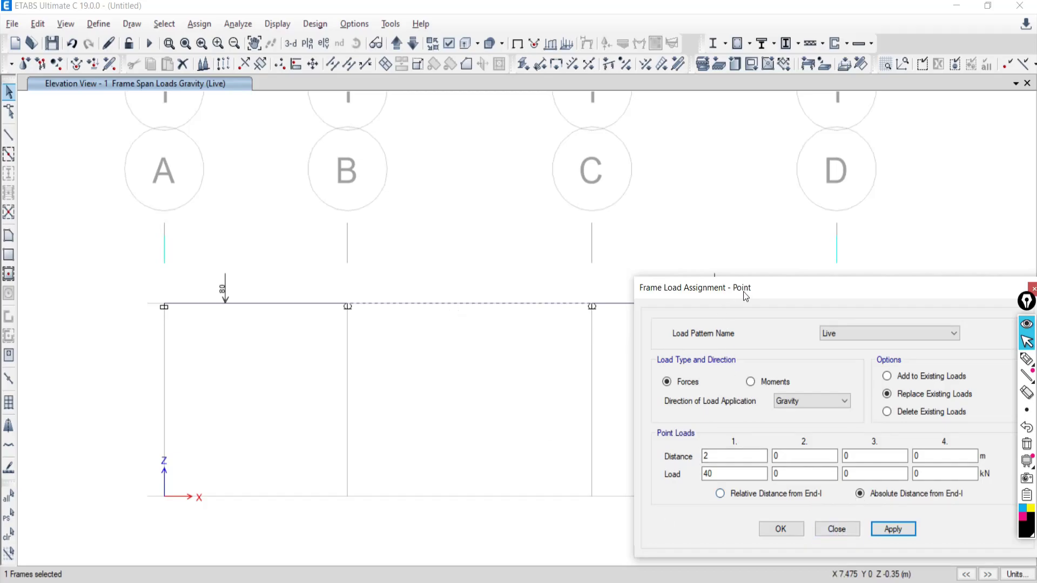
pyautogui.hotkey('alt', 'Tab')
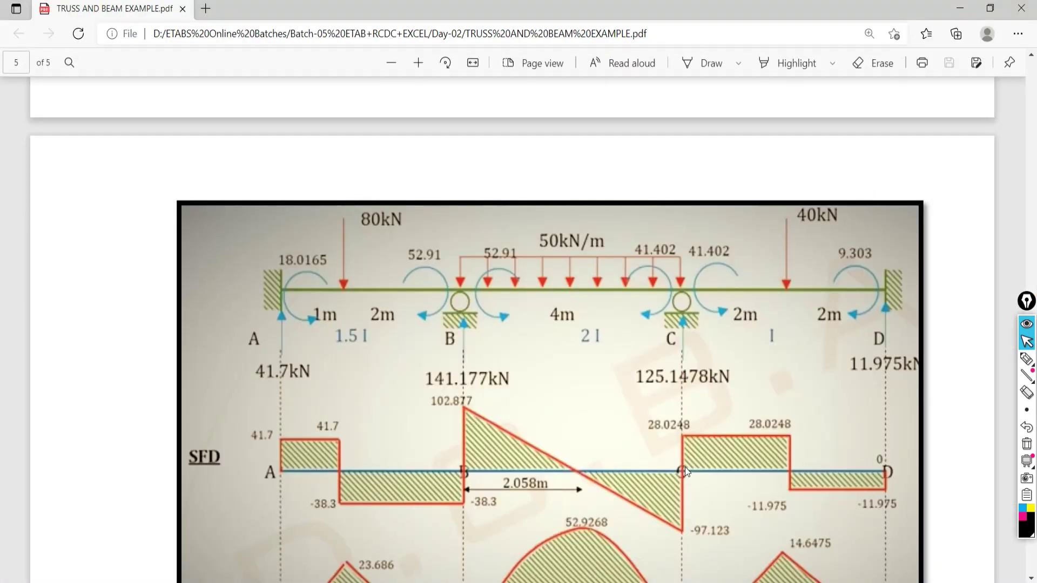
pyautogui.hotkey('alt', 'Tab')
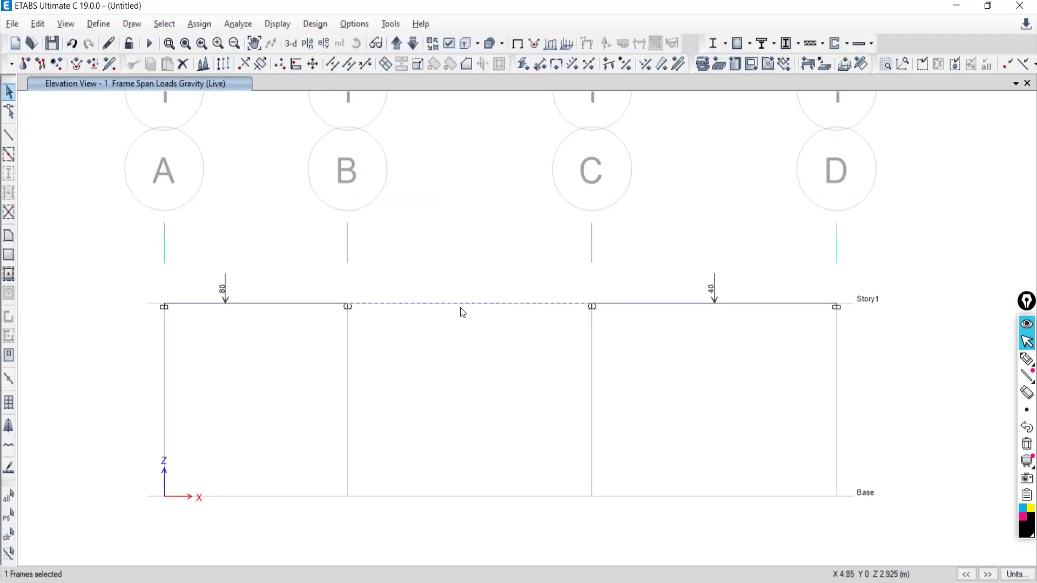
# Apply a 50 kN/m uniform gravity load to span BC under the Live pattern.
pyautogui.click(199, 24)
pyautogui.moveTo(212, 160)
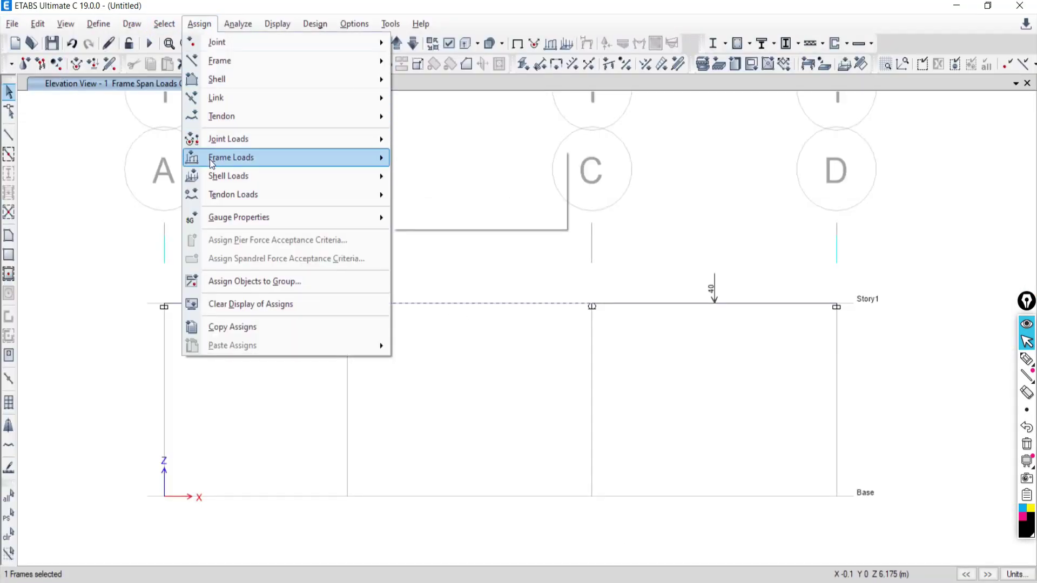
pyautogui.click(440, 178)
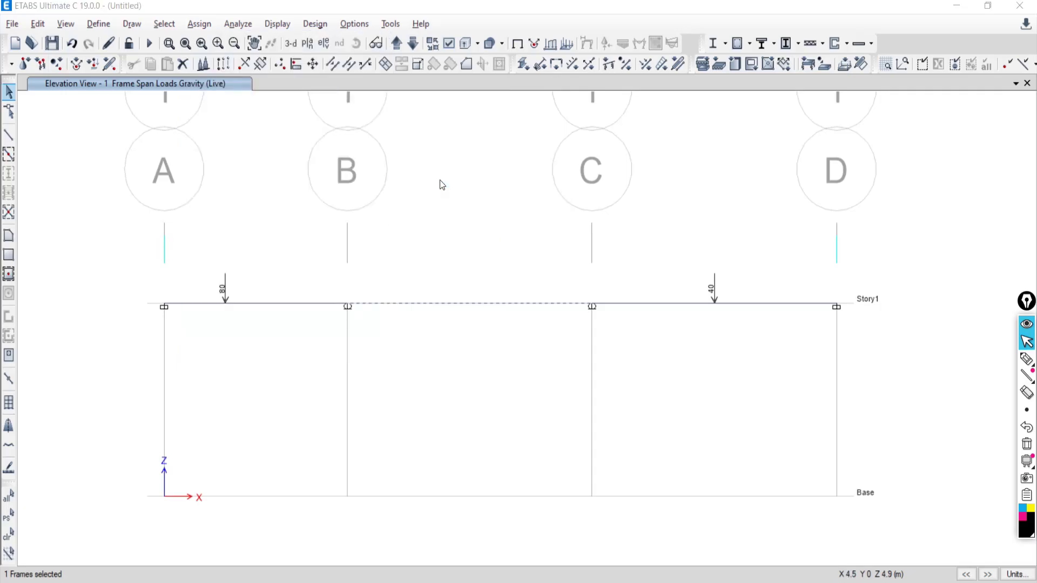
pyautogui.click(759, 55)
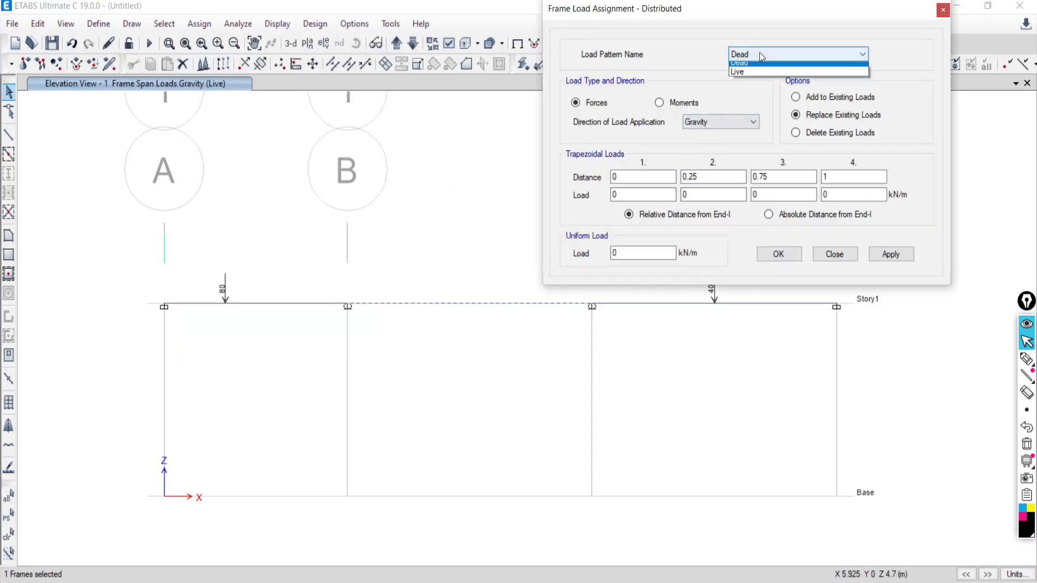
pyautogui.click(737, 77)
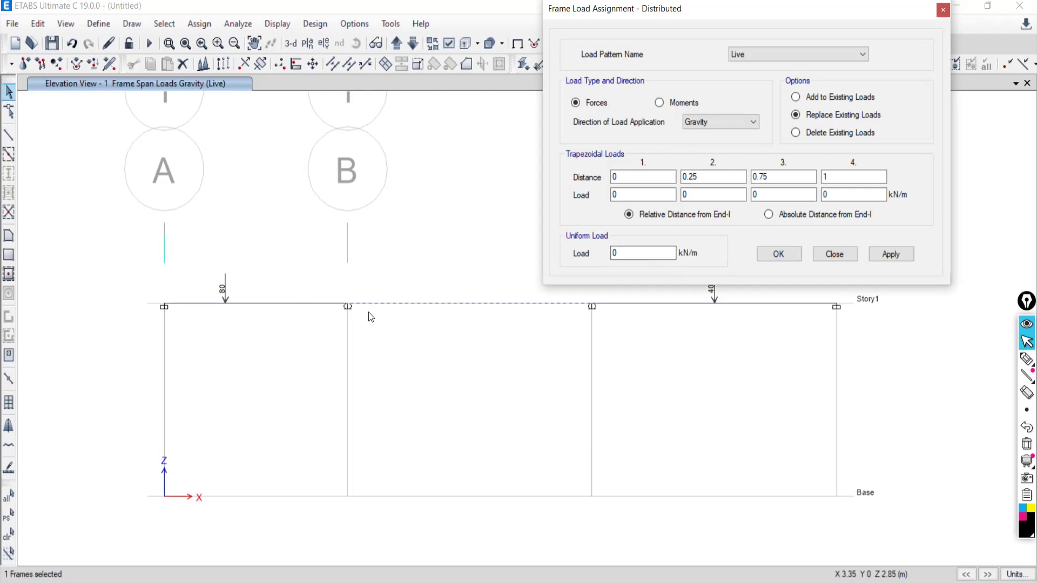
pyautogui.moveTo(426, 331); pyautogui.dragTo(354, 350, button='middle')
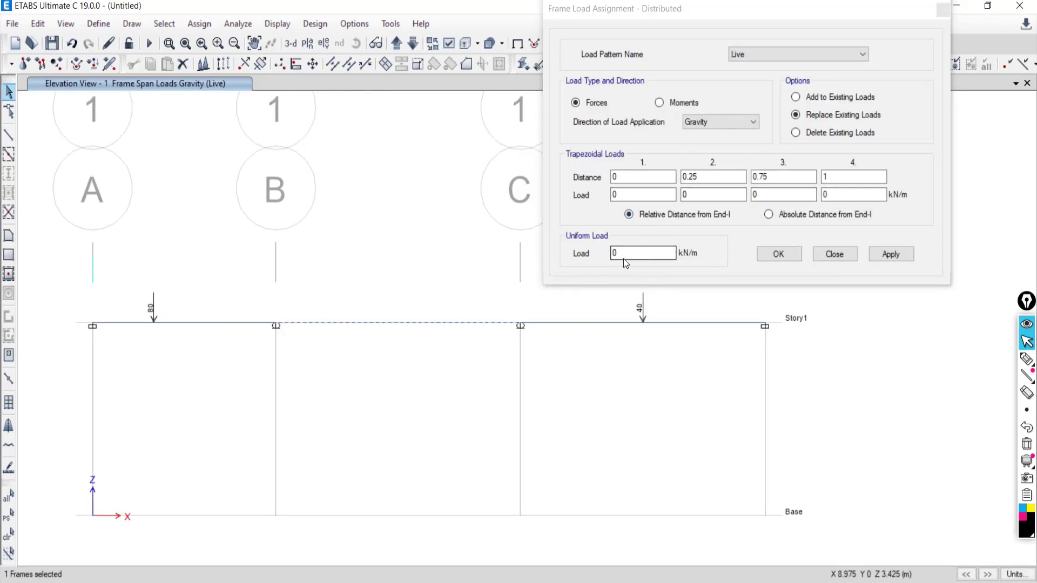
pyautogui.doubleClick(623, 258)
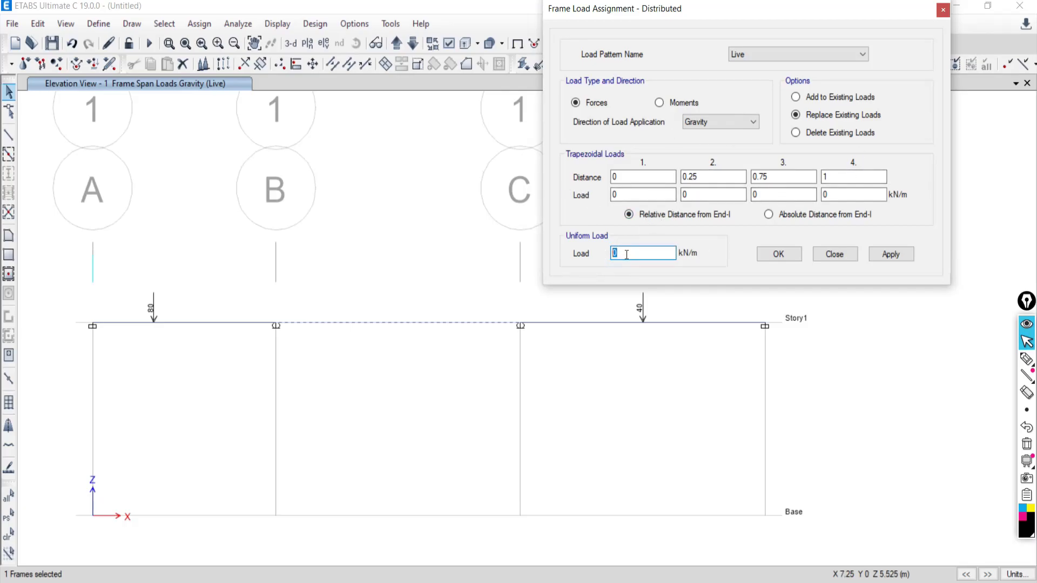
pyautogui.hotkey('alt', 'Tab')
pyautogui.hotkey('alt', 'Tab')
pyautogui.click(899, 257)
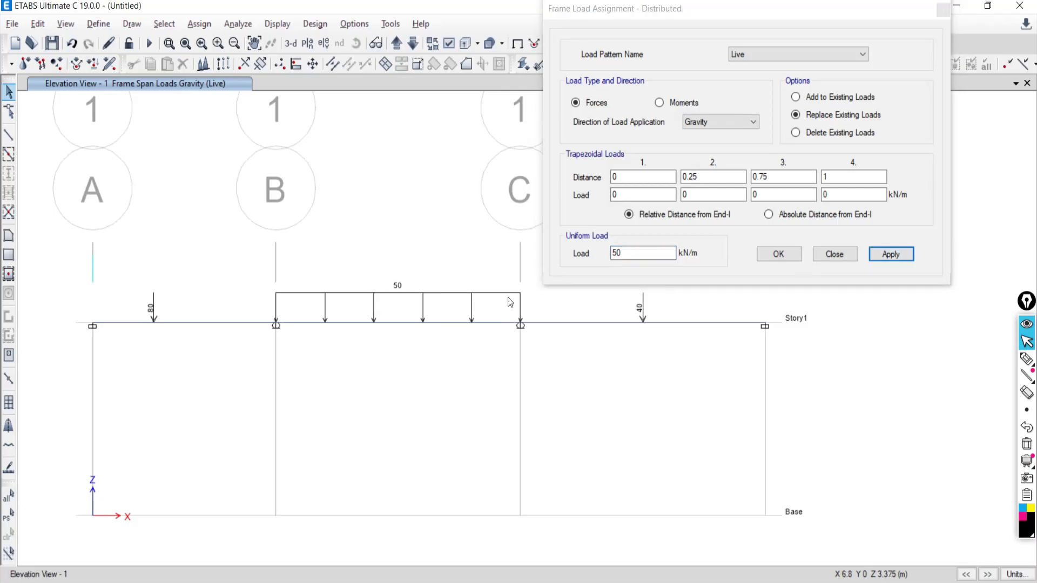
pyautogui.click(851, 257)
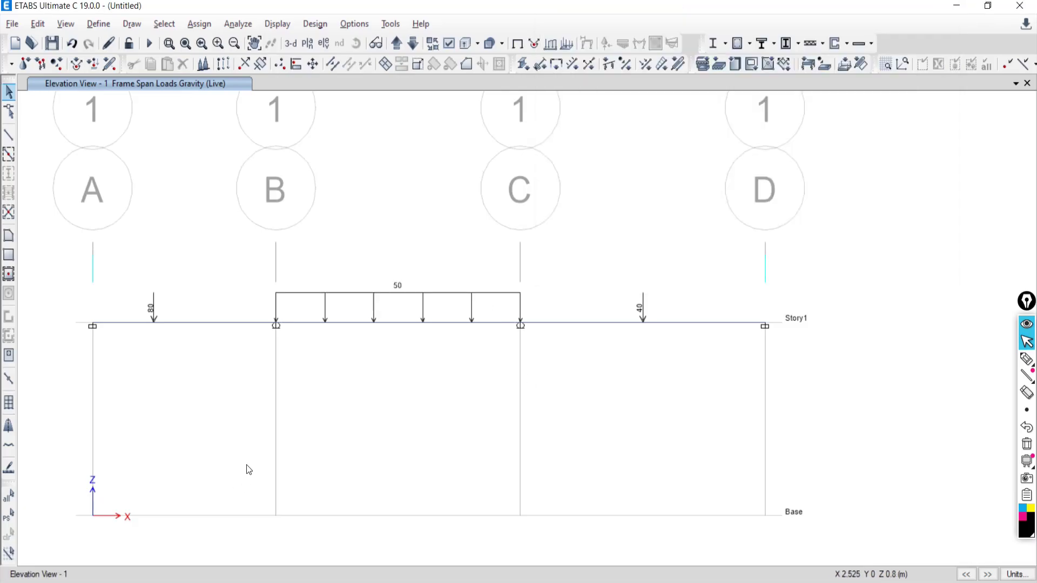
# Compare the loads with the PDF and run Check Model with all joint, frame, shell and other checks plus the trim/extend fix.
pyautogui.hotkey('alt', 'Tab')
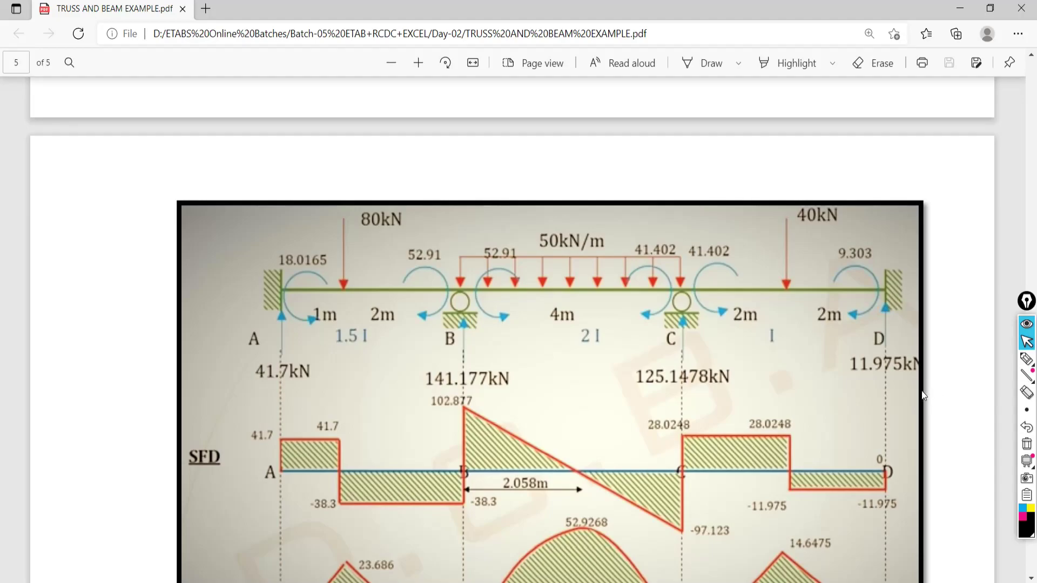
pyautogui.hotkey('alt', 'Tab')
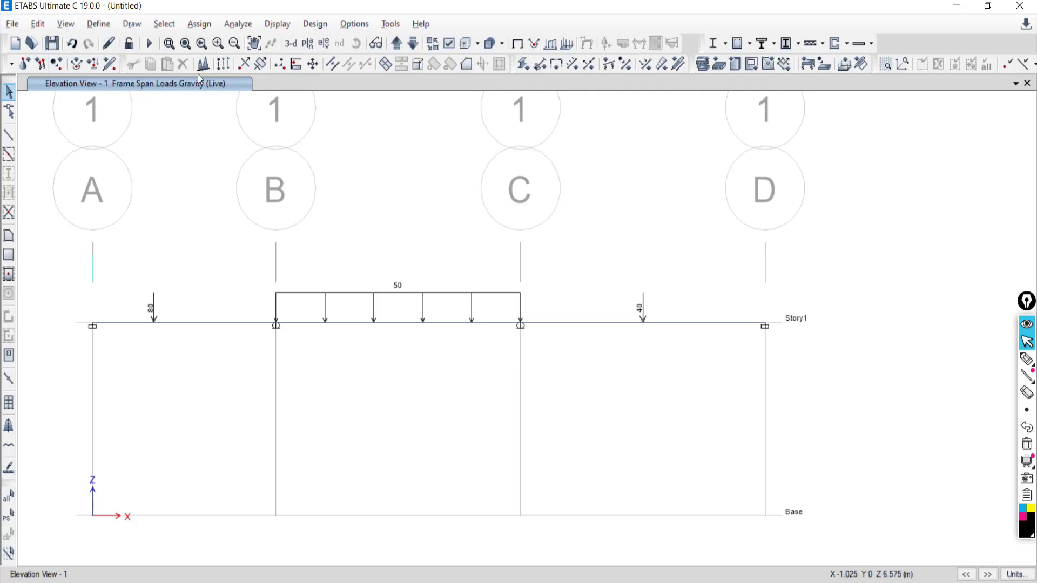
pyautogui.click(240, 24)
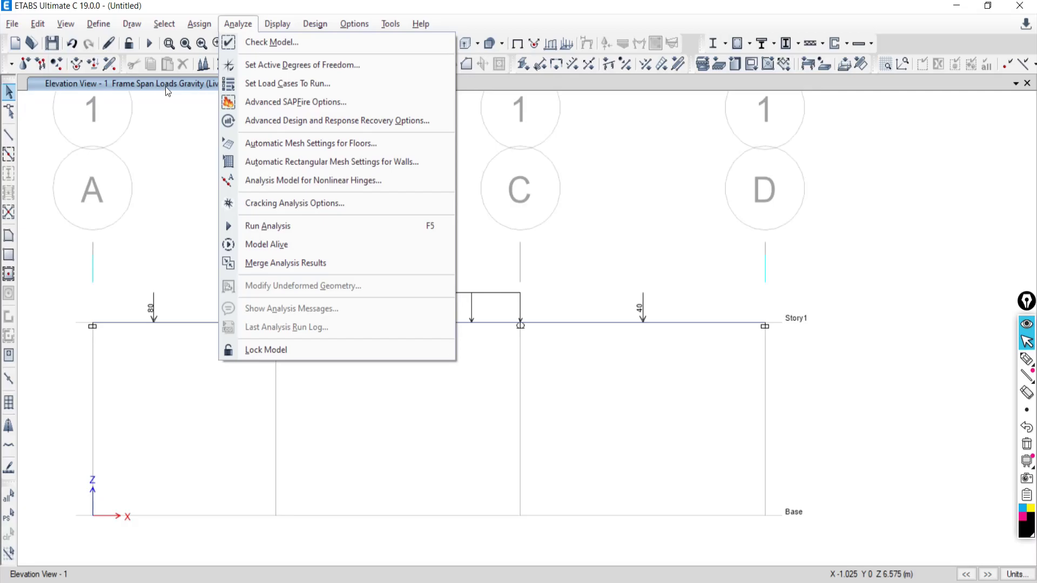
pyautogui.click(258, 42)
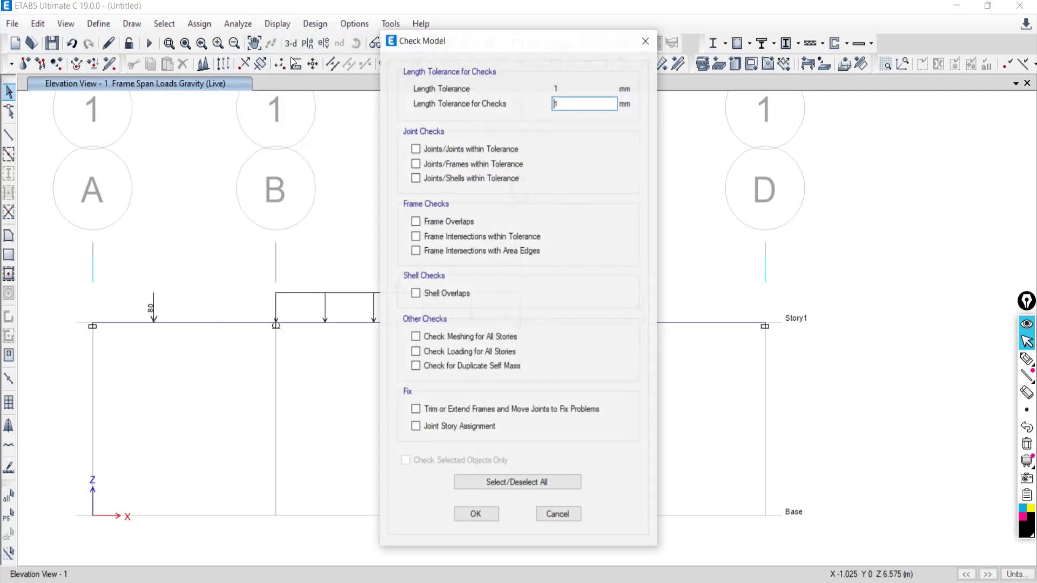
pyautogui.click(492, 483)
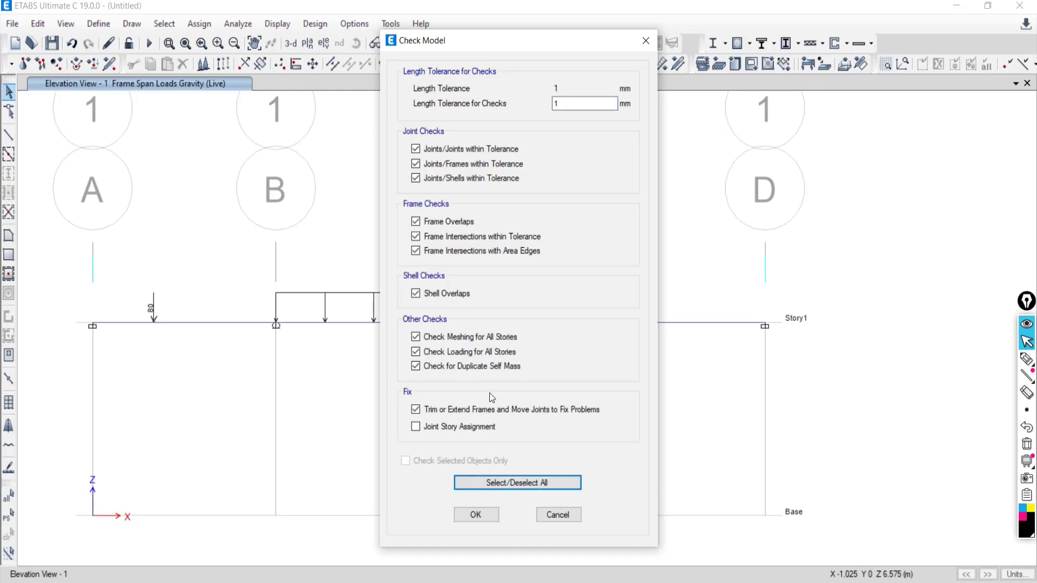
pyautogui.click(476, 516)
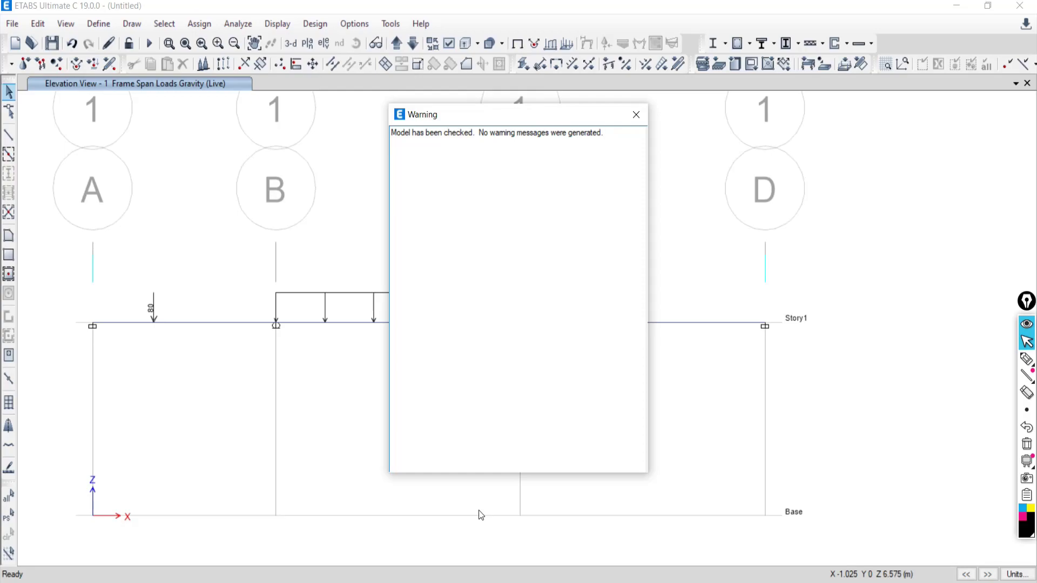
pyautogui.click(636, 115)
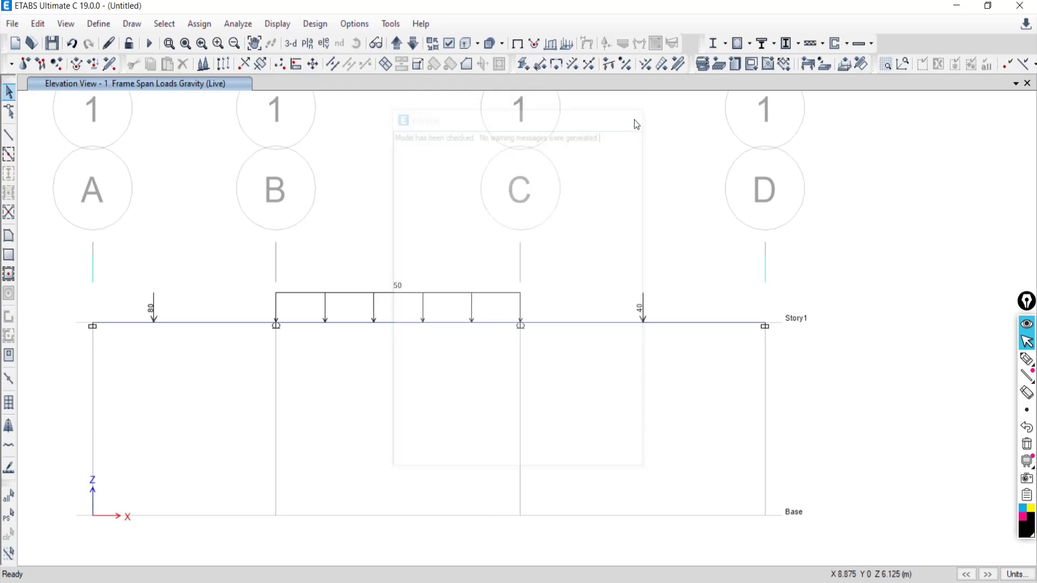
# Hide the grid system and run the analysis, saving the model as 1234 over the existing file.
pyautogui.rightClick(392, 200)
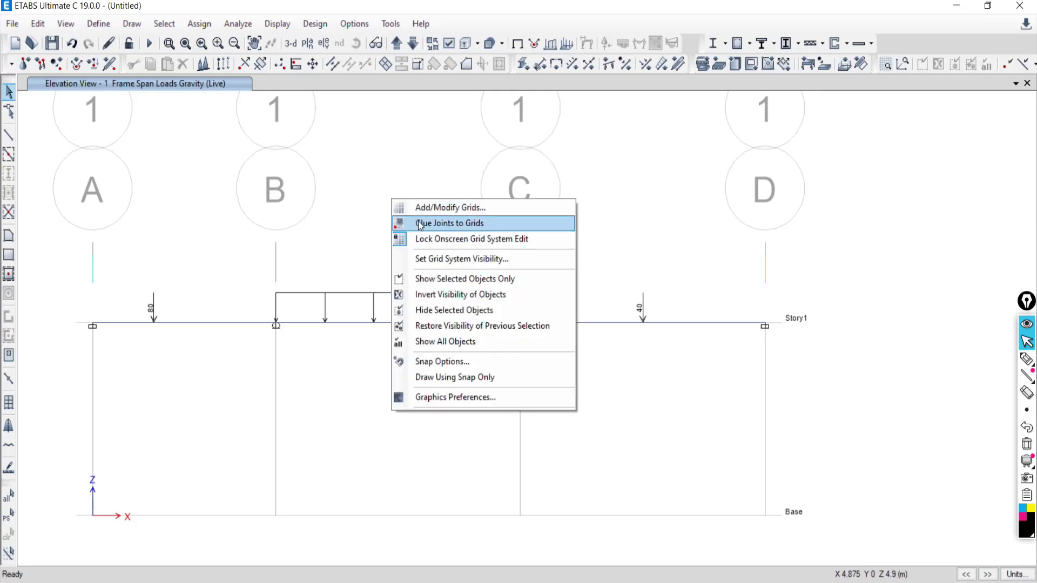
pyautogui.click(439, 260)
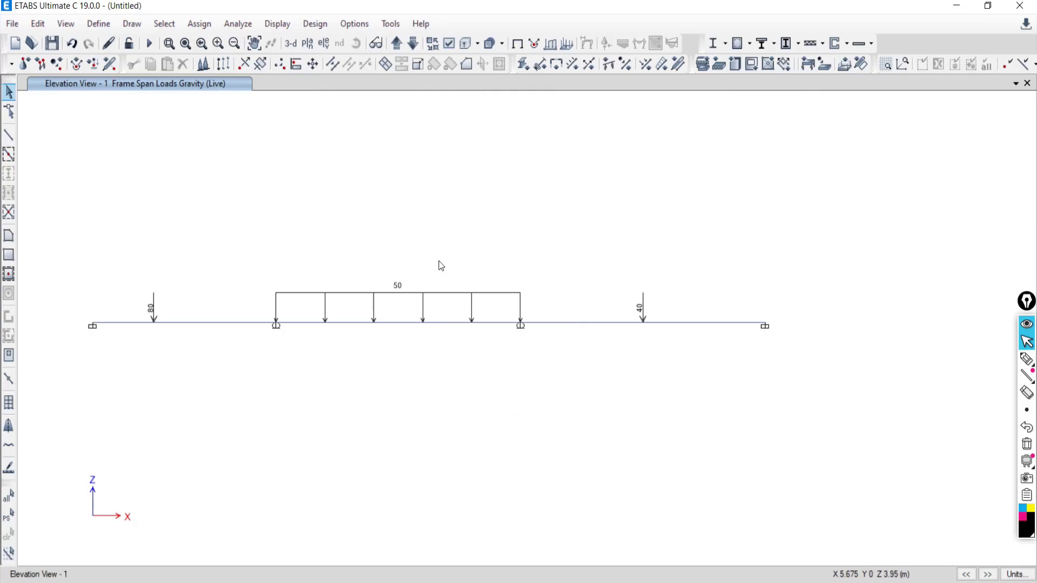
pyautogui.click(152, 44)
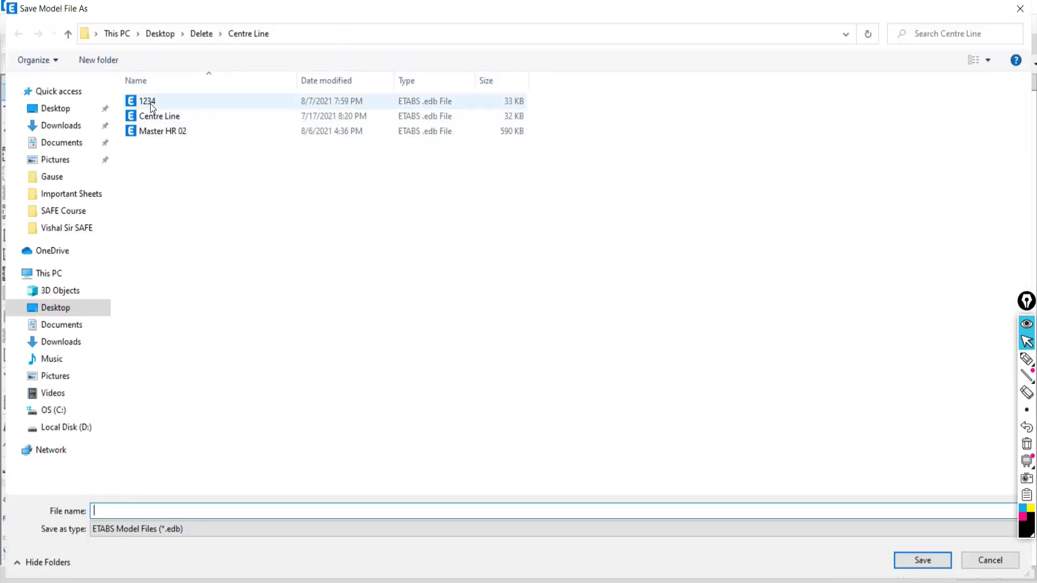
pyautogui.click(150, 102)
pyautogui.click(904, 561)
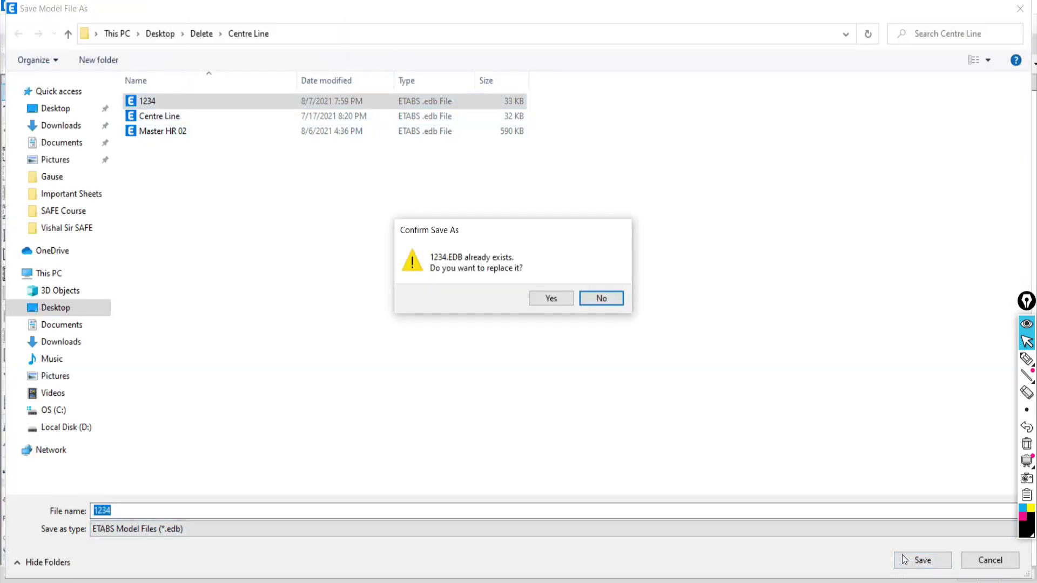
pyautogui.click(546, 299)
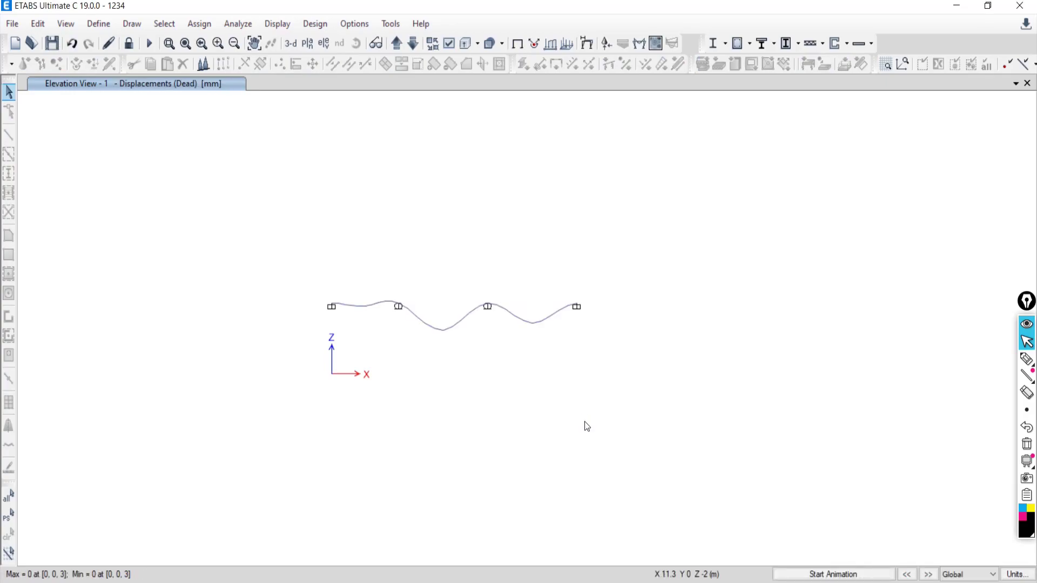
# Display the filled Moment 3-3 diagram of the frames for the Live case and read the moment on span AB.
pyautogui.scroll(3, 440, 335)
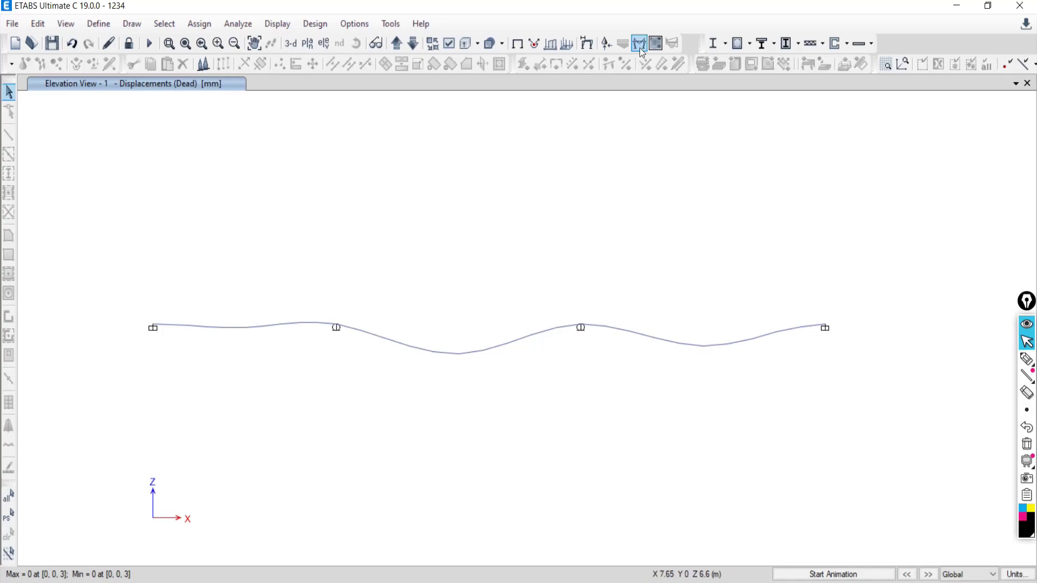
pyautogui.click(273, 29)
pyautogui.moveTo(315, 110)
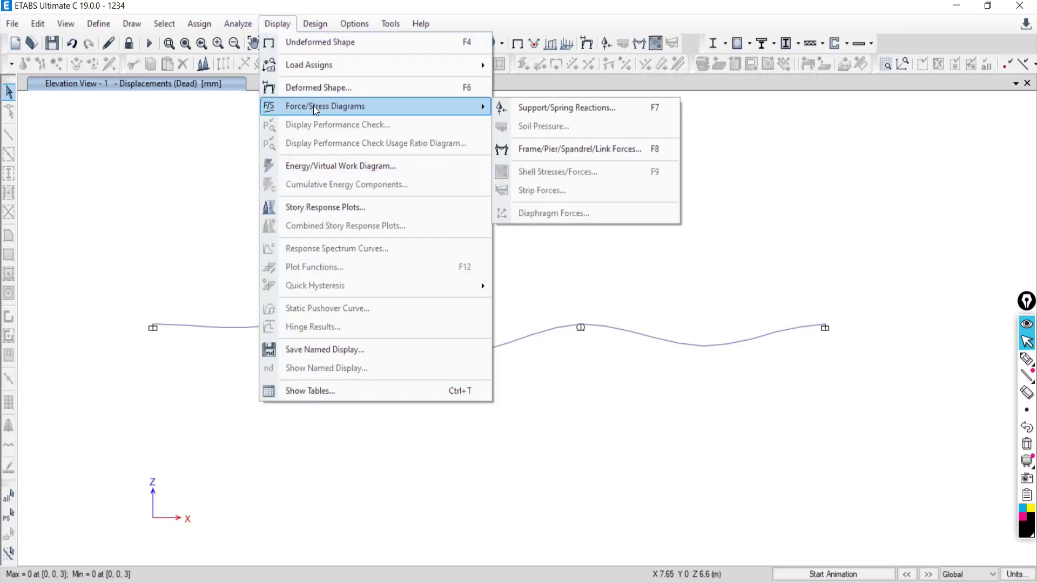
pyautogui.click(533, 150)
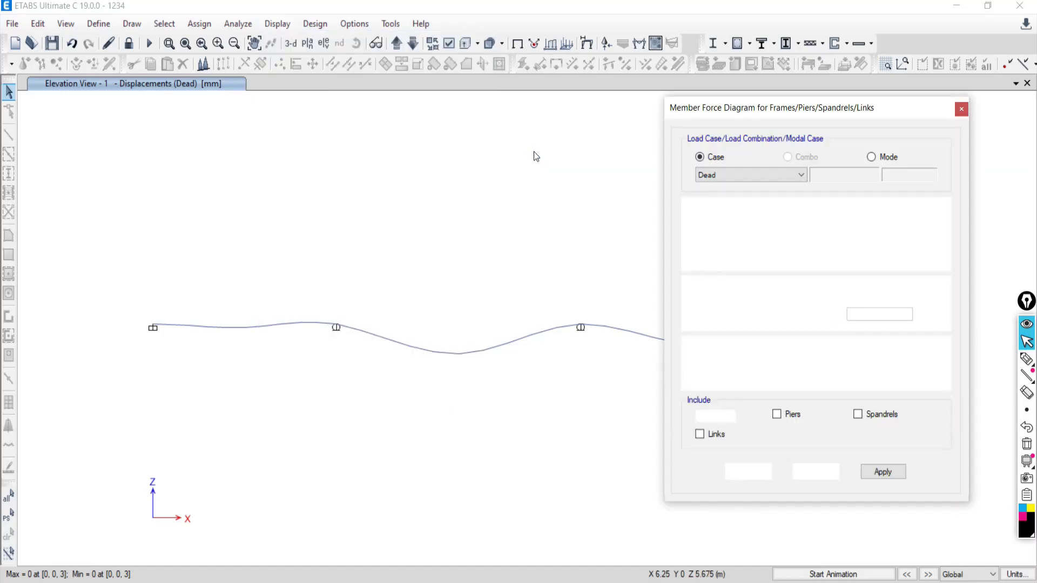
pyautogui.click(724, 176)
pyautogui.click(716, 193)
pyautogui.click(886, 471)
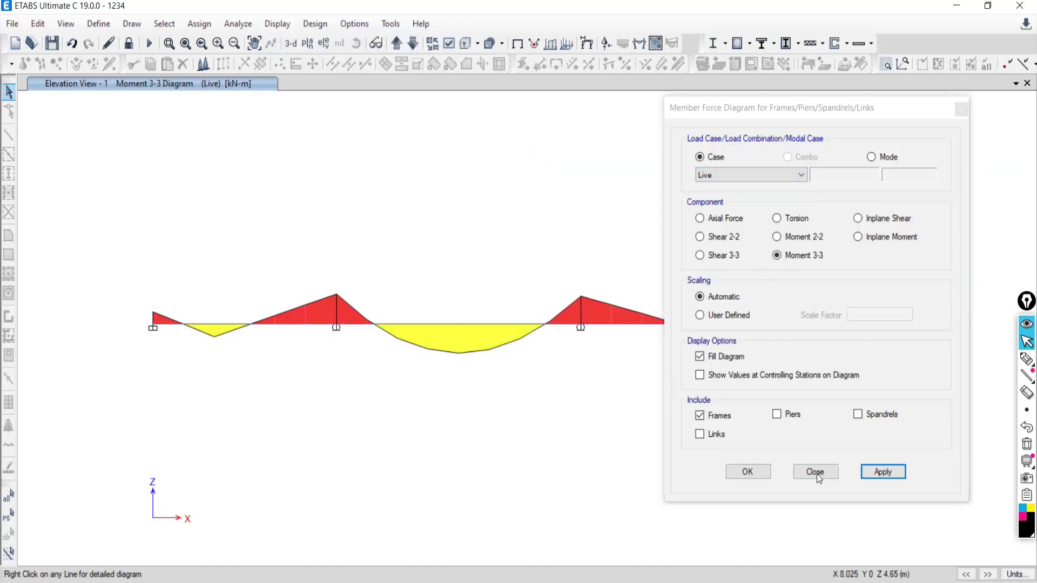
pyautogui.click(815, 472)
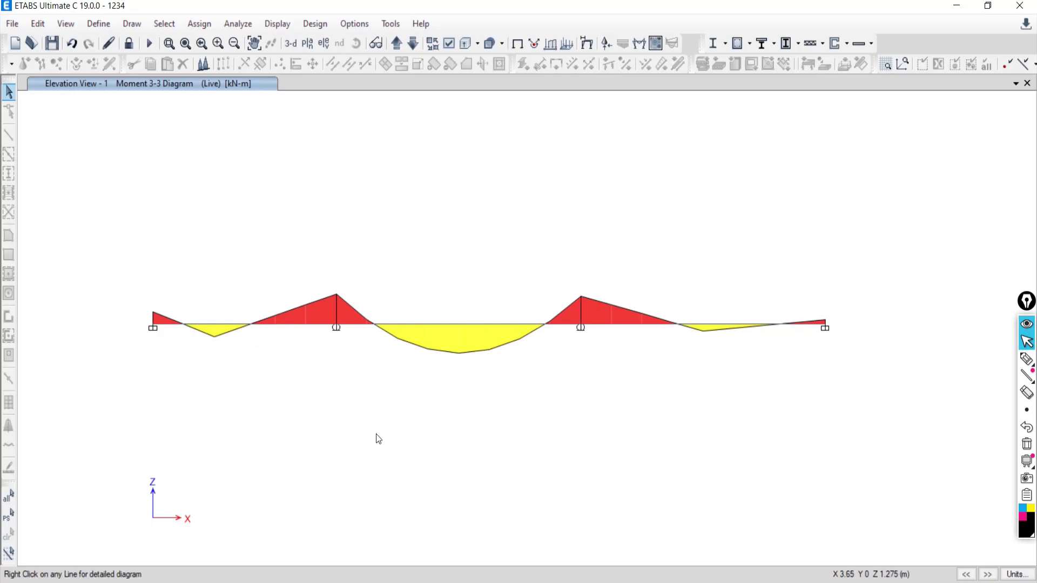
pyautogui.moveTo(268, 328)
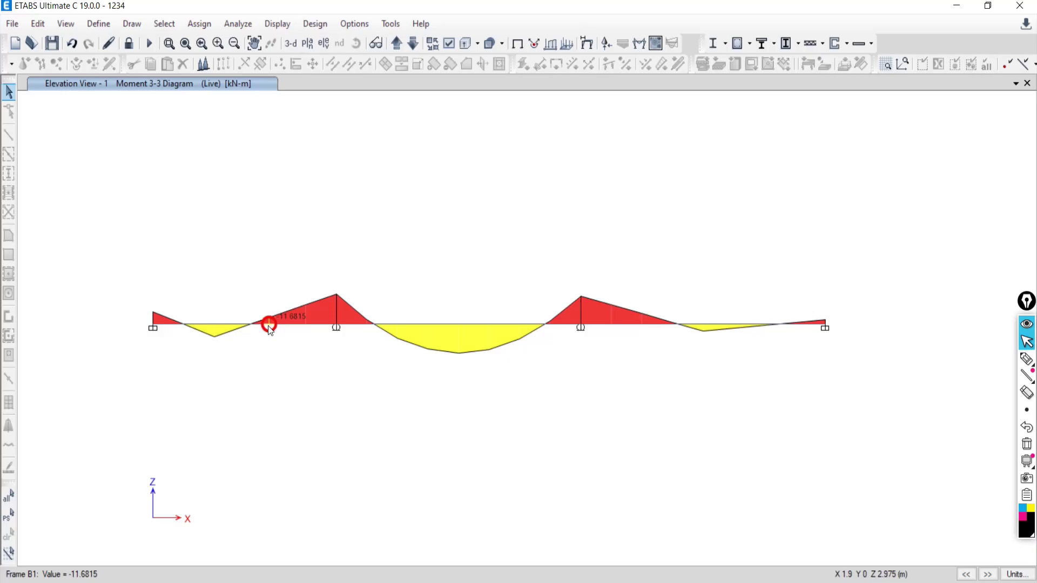
# Open the detailed Live-case diagram of span AB, check the PDF's bending moment diagram, and read the moment at support A.
pyautogui.rightClick(218, 326)
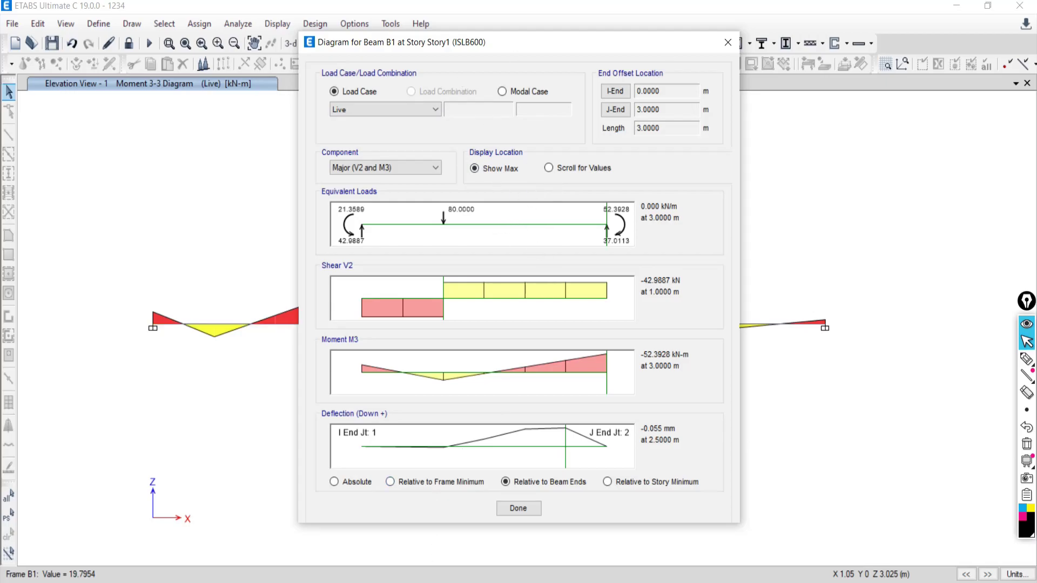
pyautogui.hotkey('alt', 'Tab')
pyautogui.scroll(-5, 335, 426)
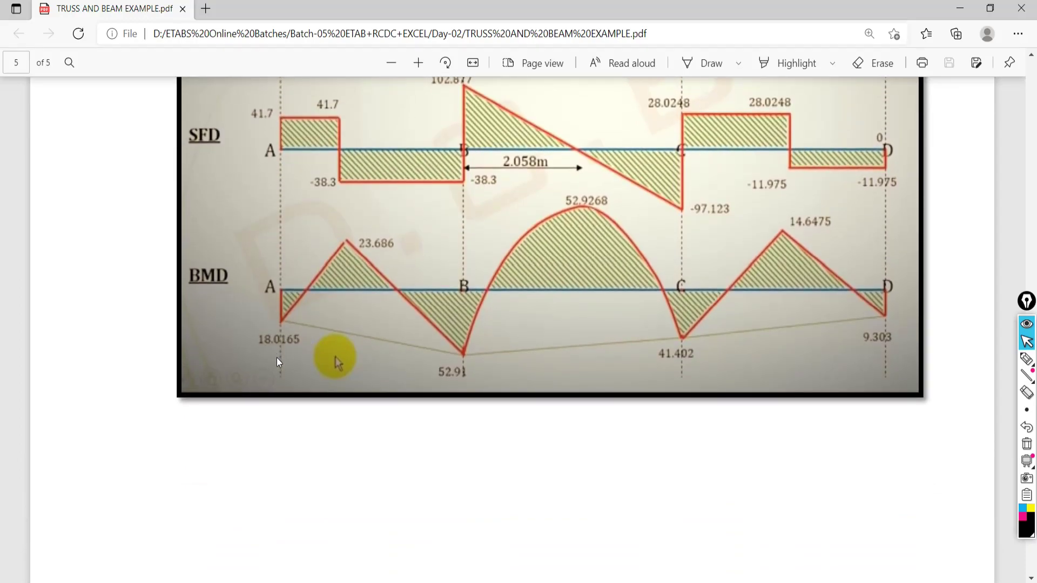
pyautogui.hotkey('alt', 'Tab')
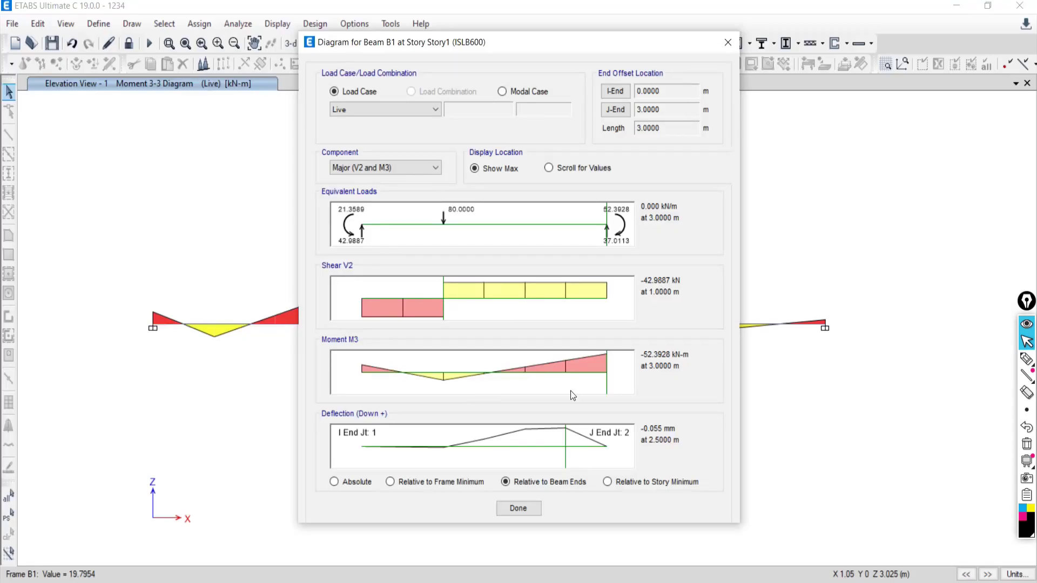
pyautogui.moveTo(604, 381); pyautogui.dragTo(321, 375)
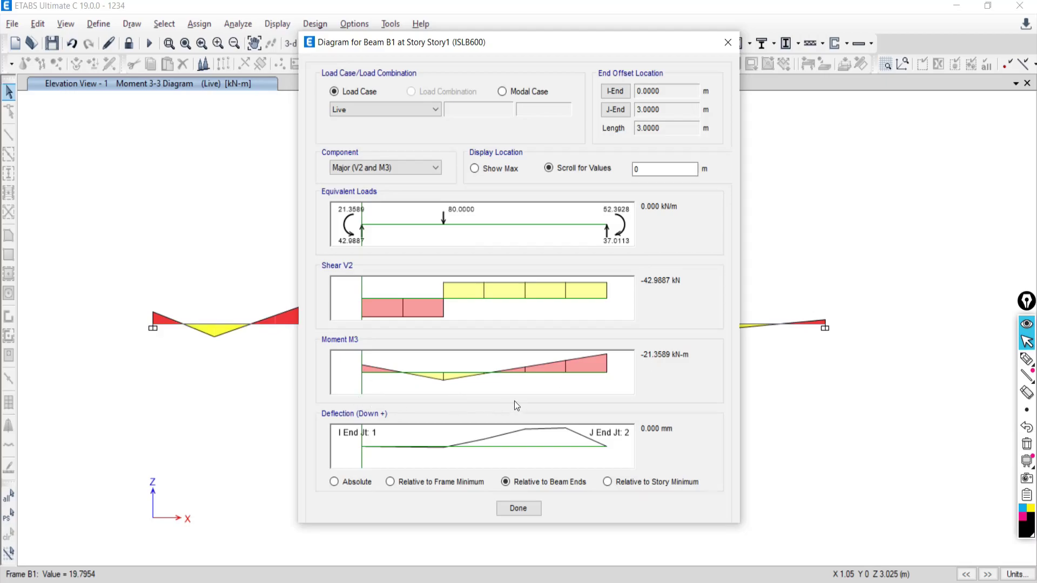
# Read the span AB moment near support B and compare the end moments with the PDF's bending moment diagram.
pyautogui.hotkey('alt', 'Tab')
pyautogui.hotkey('alt', 'Tab')
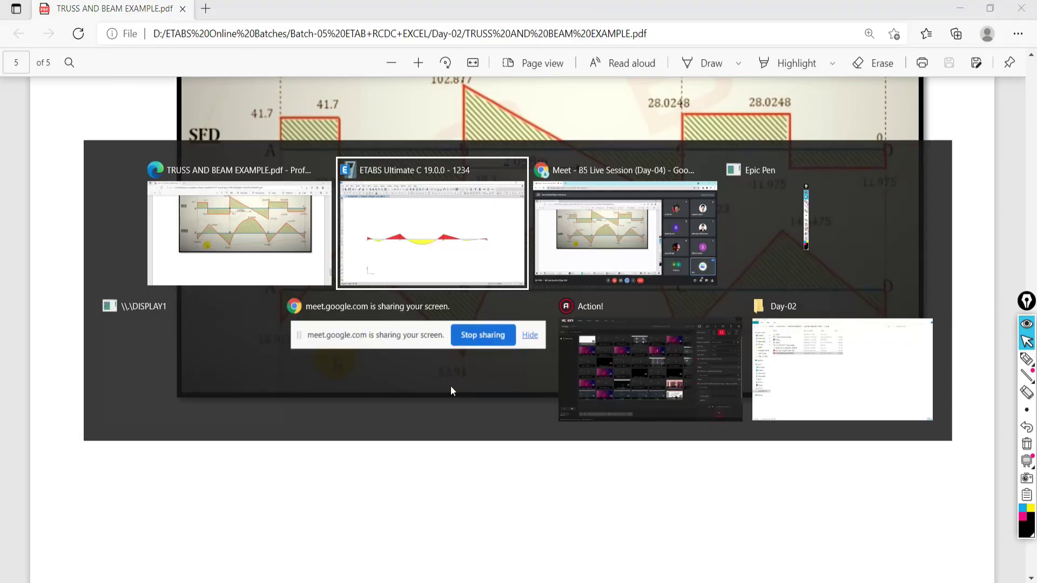
pyautogui.moveTo(371, 379); pyautogui.dragTo(649, 360)
pyautogui.hotkey('alt', 'Tab')
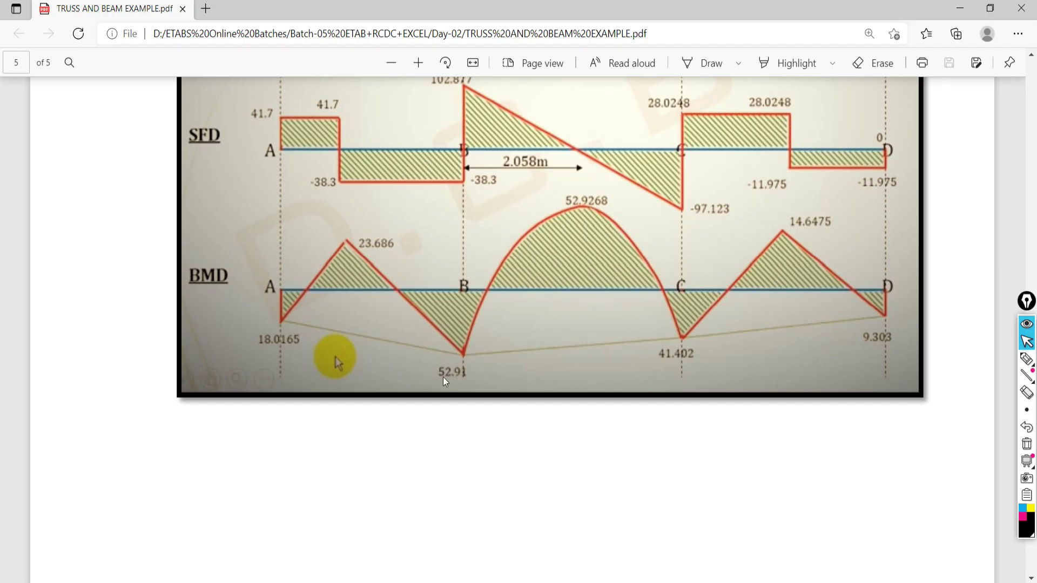
pyautogui.hotkey('alt', 'Tab')
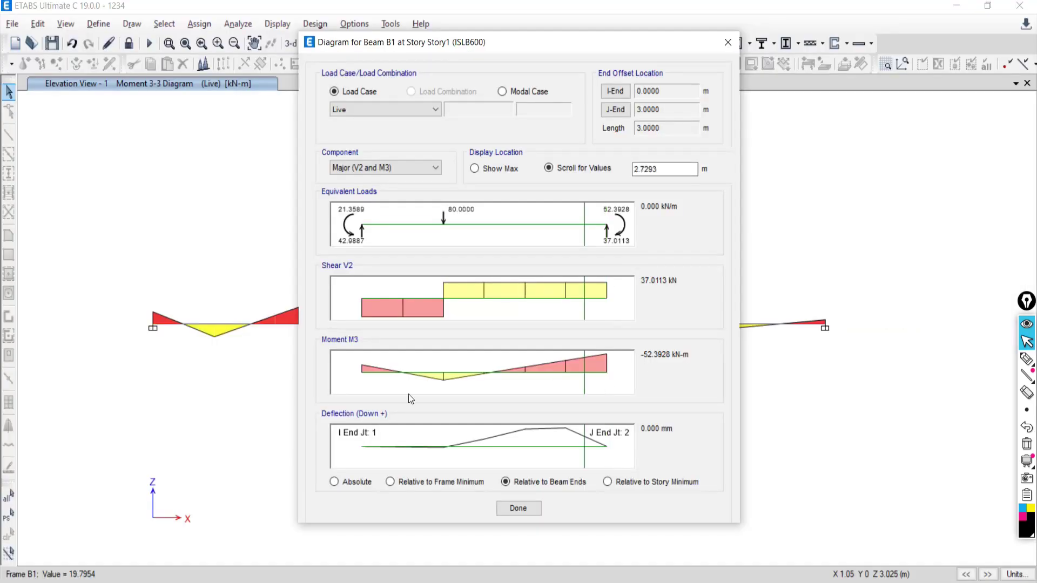
pyautogui.hotkey('alt', 'Tab')
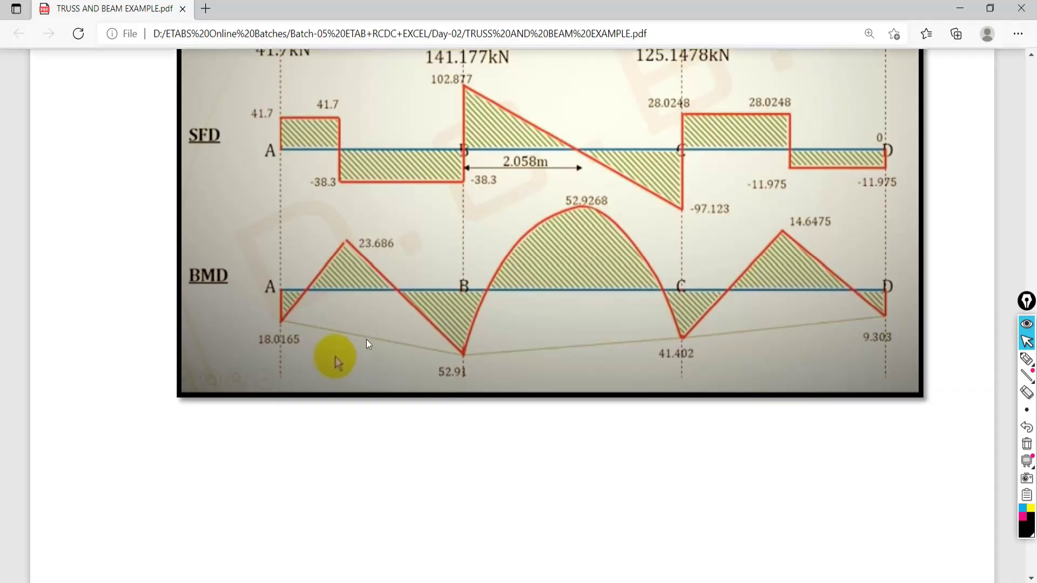
pyautogui.hotkey('alt', 'Tab')
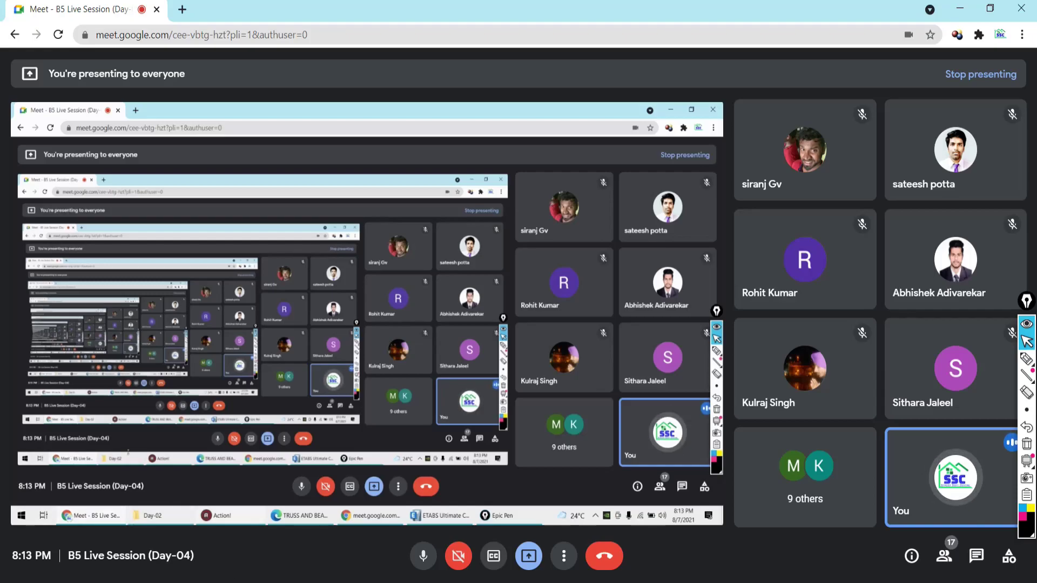
pyautogui.hotkey('ctrl', 'shift', 'b')
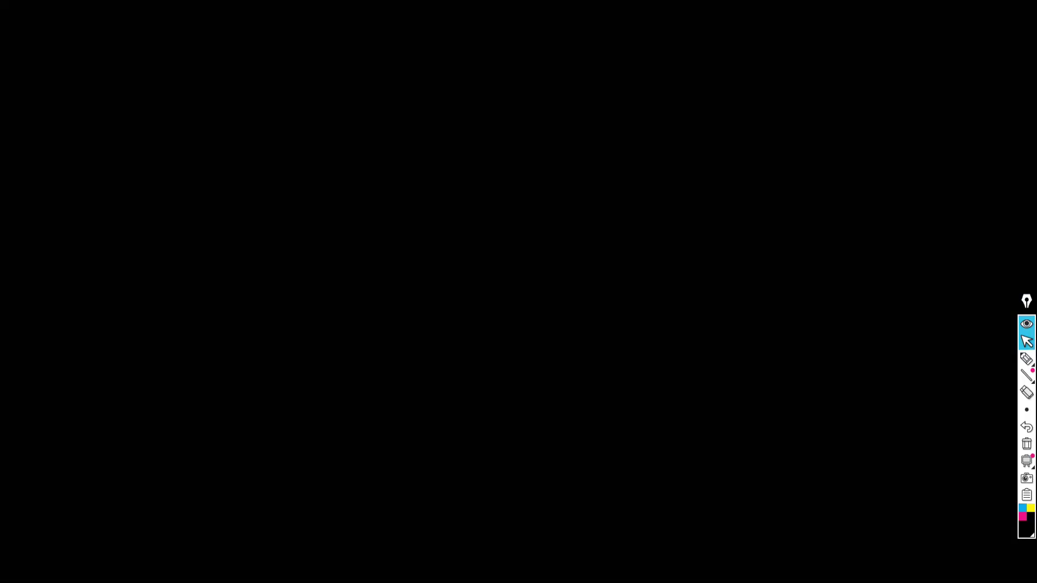
pyautogui.hotkey('ctrl', 'shift', 'b')
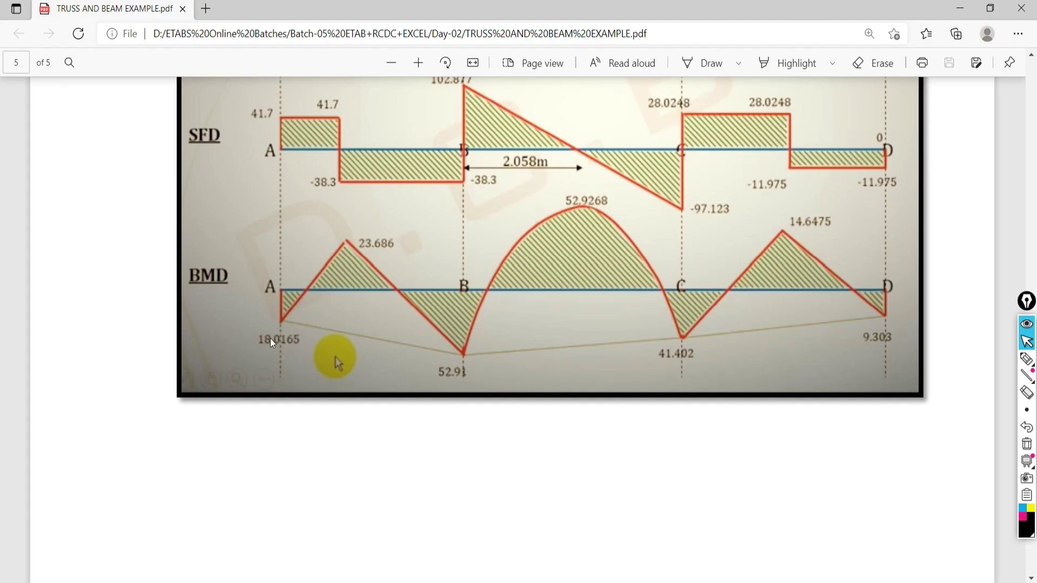
# Recheck the span AB moment at 0 m against the PDF's value at support A and close the beam's diagram.
pyautogui.hotkey('alt', 'Tab')
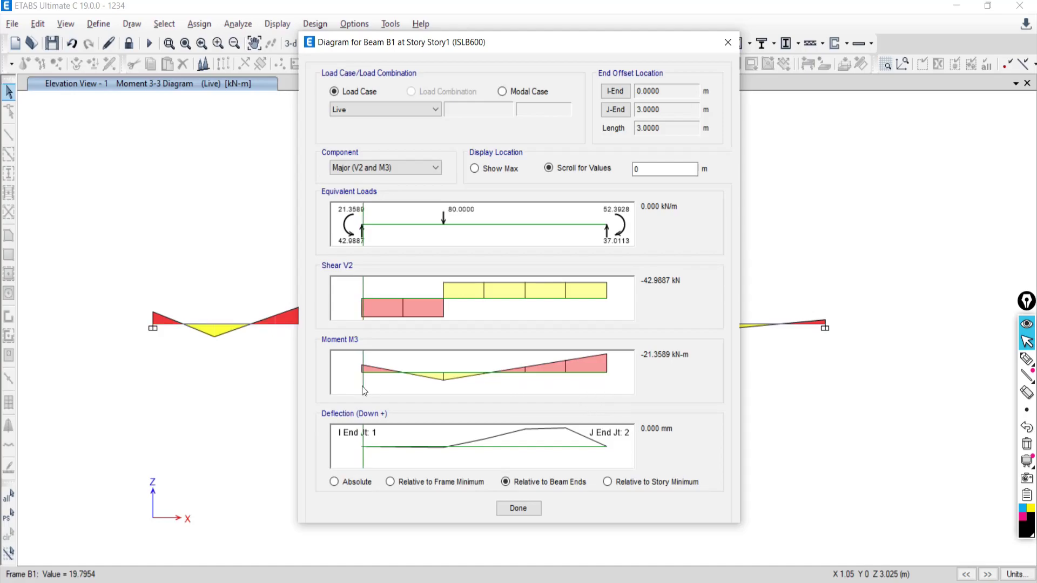
pyautogui.moveTo(364, 390)
pyautogui.mouseDown()
pyautogui.moveTo(636, 387)
pyautogui.moveTo(358, 382)
pyautogui.mouseUp()
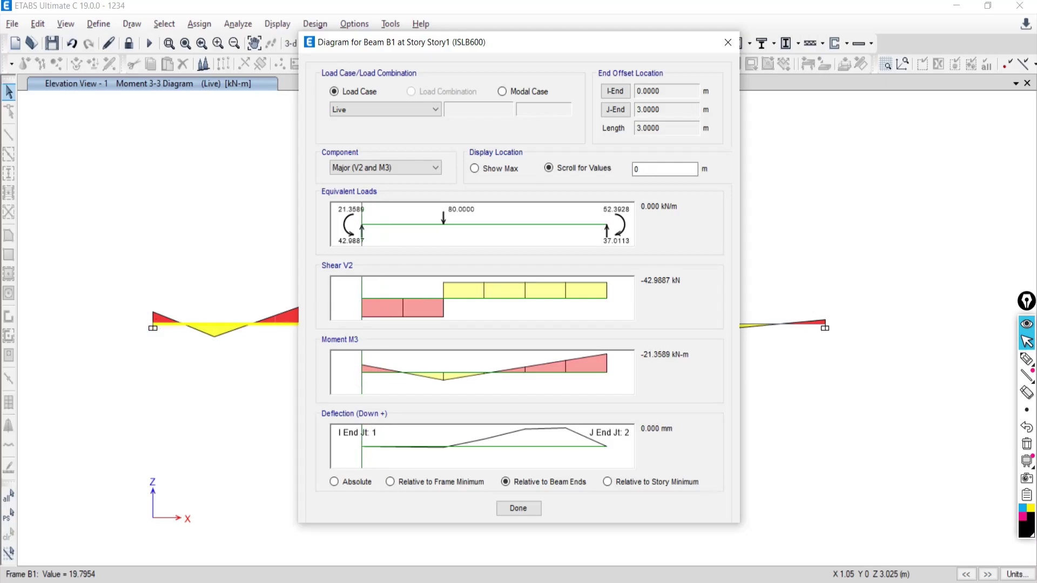
pyautogui.hotkey('alt', 'Tab')
pyautogui.hotkey('alt', 'Tab')
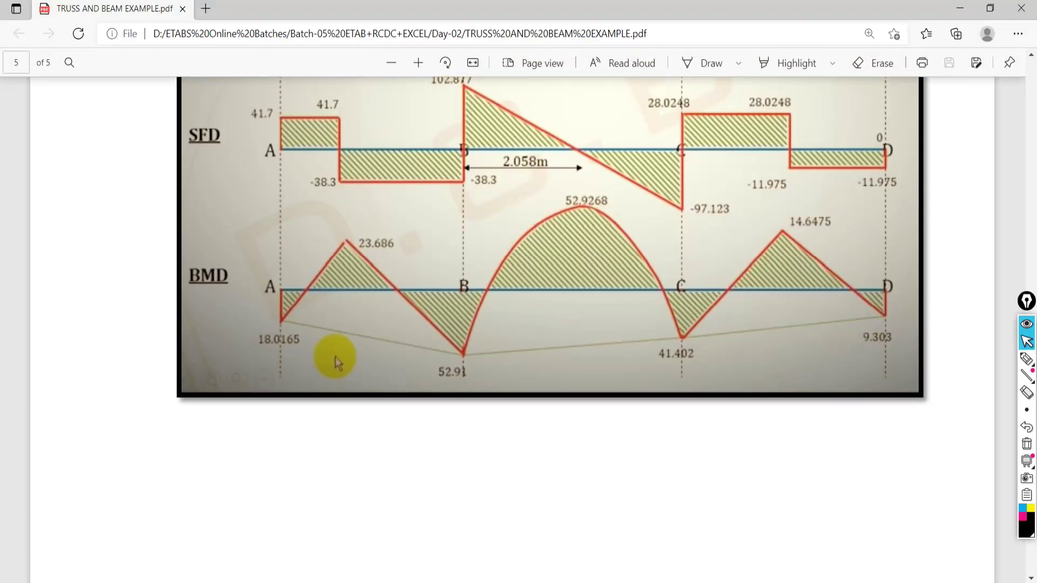
pyautogui.hotkey('alt', 'Tab')
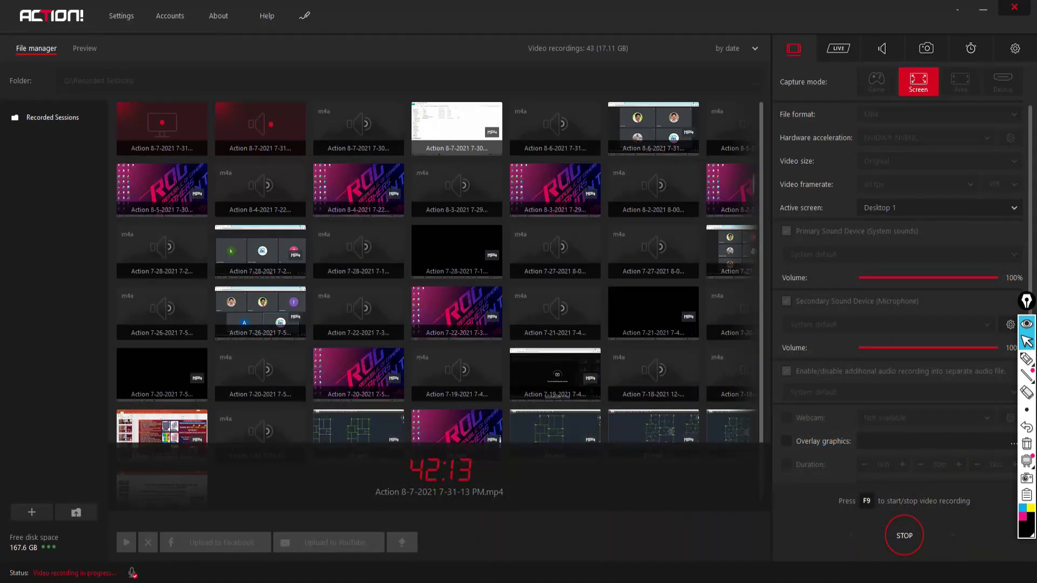
pyautogui.hotkey('alt', 'Tab')
pyautogui.hotkey('alt', 'Tab')
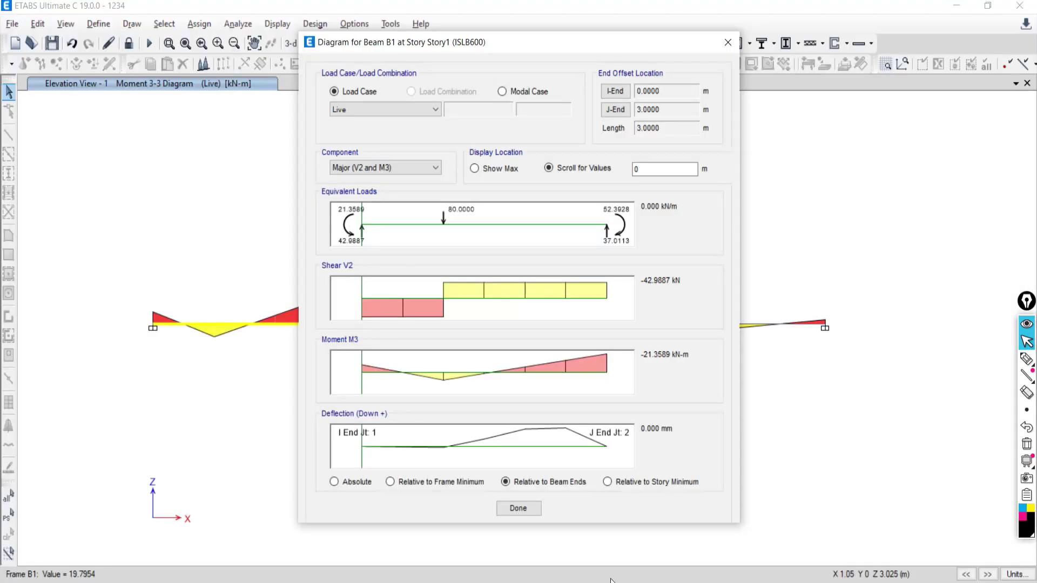
pyautogui.click(727, 43)
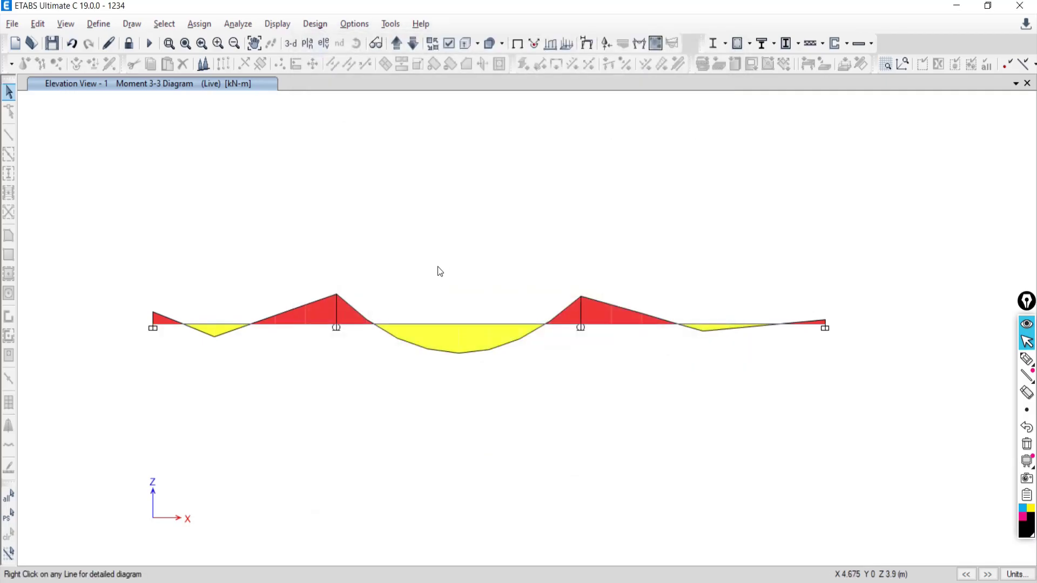
# Open the detailed Live-case diagram of span BC and compare its end moments at supports B and C with the PDF.
pyautogui.rightClick(450, 327)
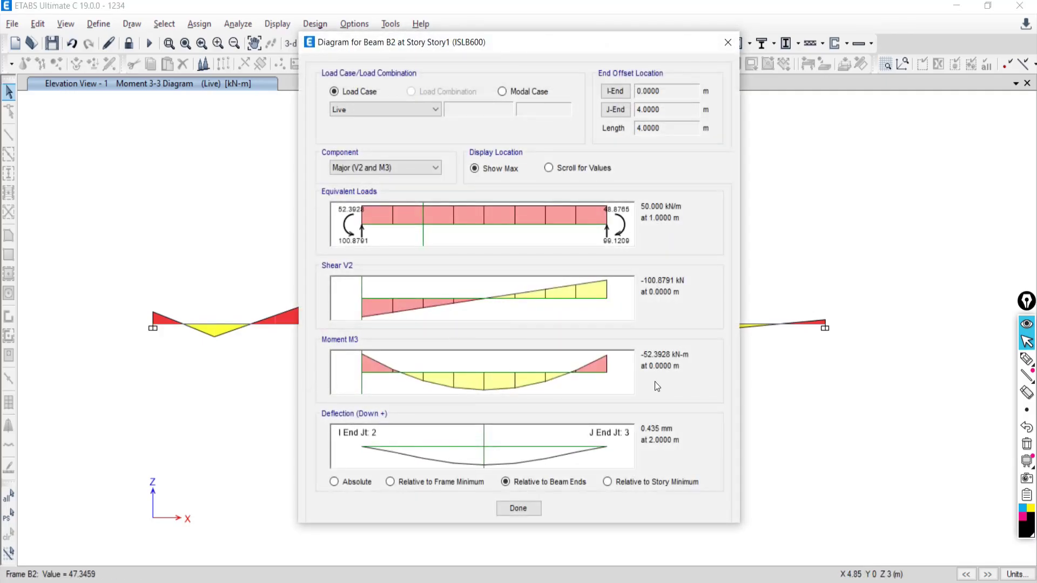
pyautogui.click(366, 392)
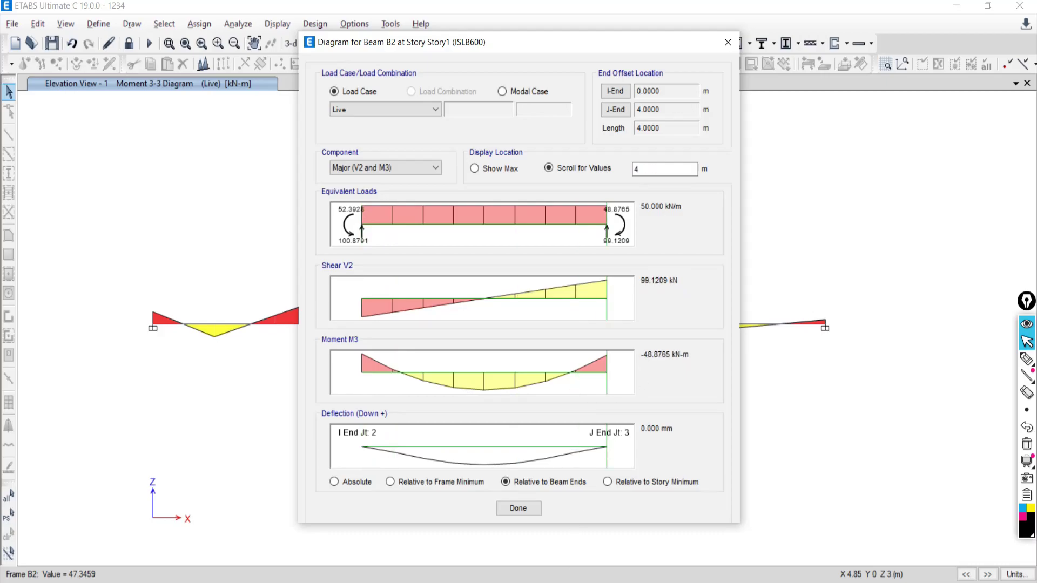
pyautogui.hotkey('alt', 'Tab')
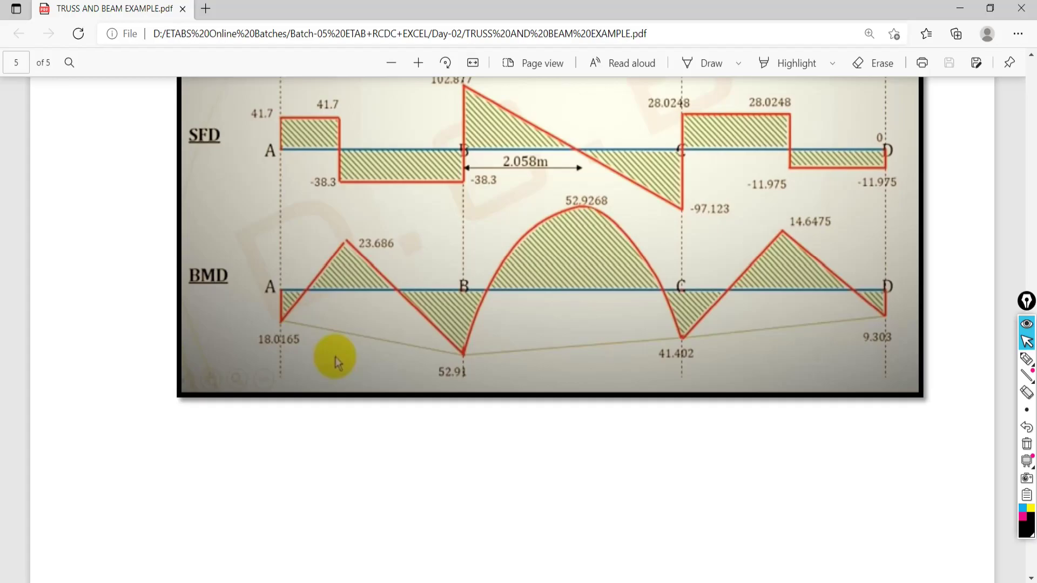
# Read the span BC shear and moment at 2.058 m, compare them with the PDF, and close the diagram.
pyautogui.hotkey('alt', 'Tab')
pyautogui.doubleClick(640, 169)
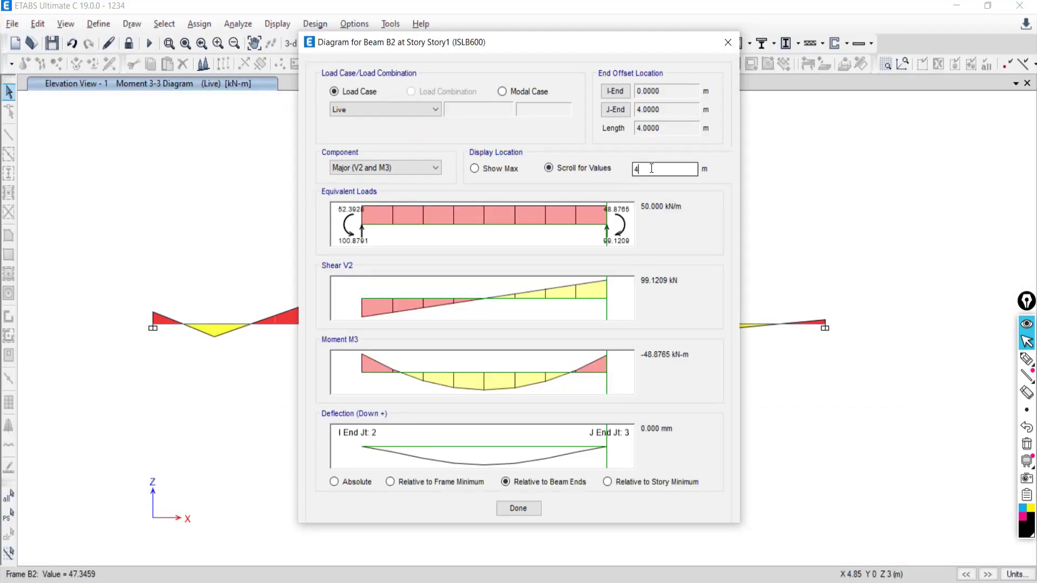
pyautogui.write('2.058')
pyautogui.press('Return')
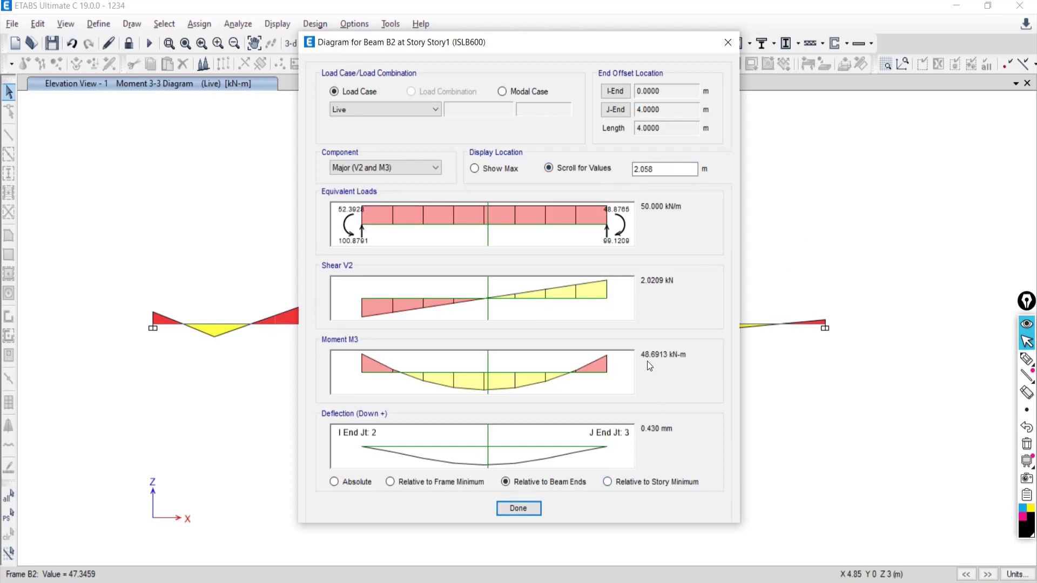
pyautogui.hotkey('alt', 'Tab')
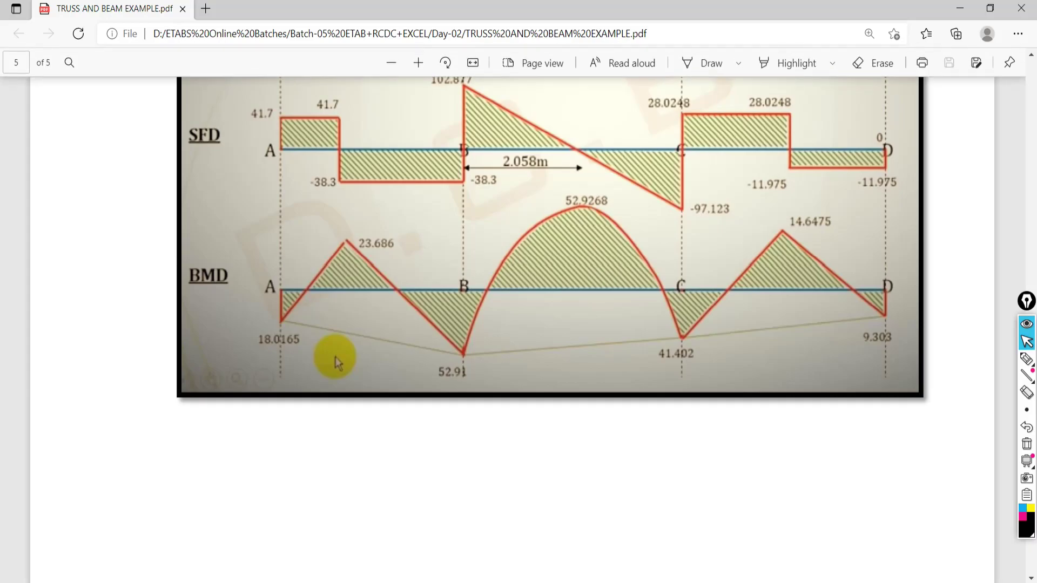
pyautogui.hotkey('alt', 'Tab')
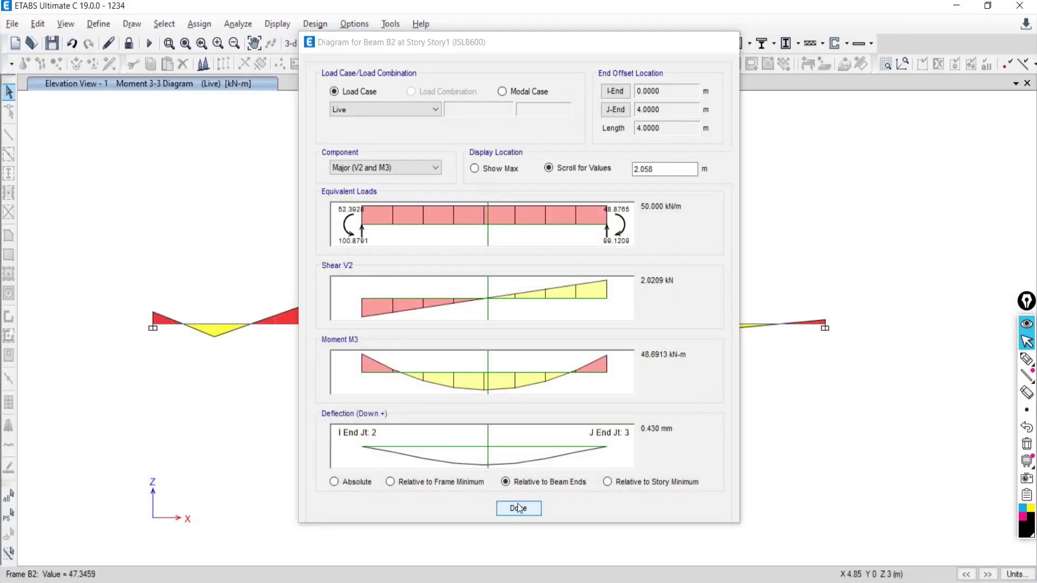
pyautogui.click(518, 508)
pyautogui.scroll(-4, 500, 290)
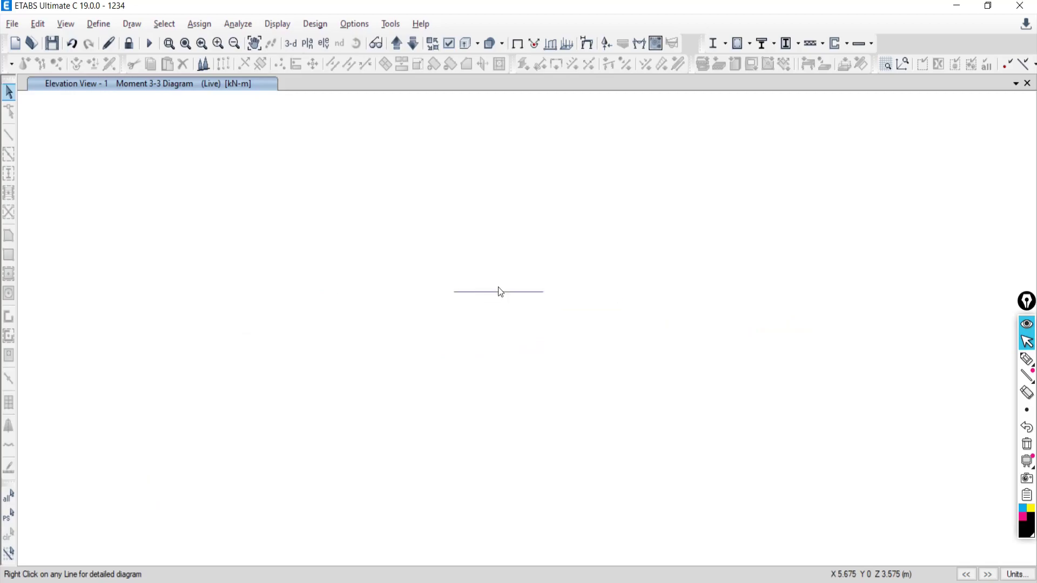
pyautogui.scroll(2, 500, 296)
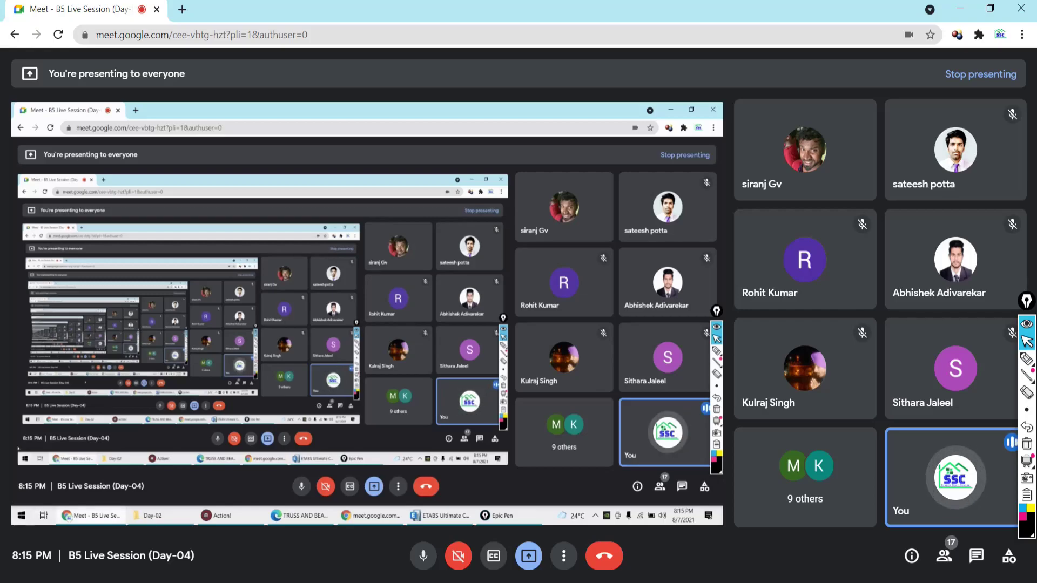
pyautogui.moveTo(81, 516)
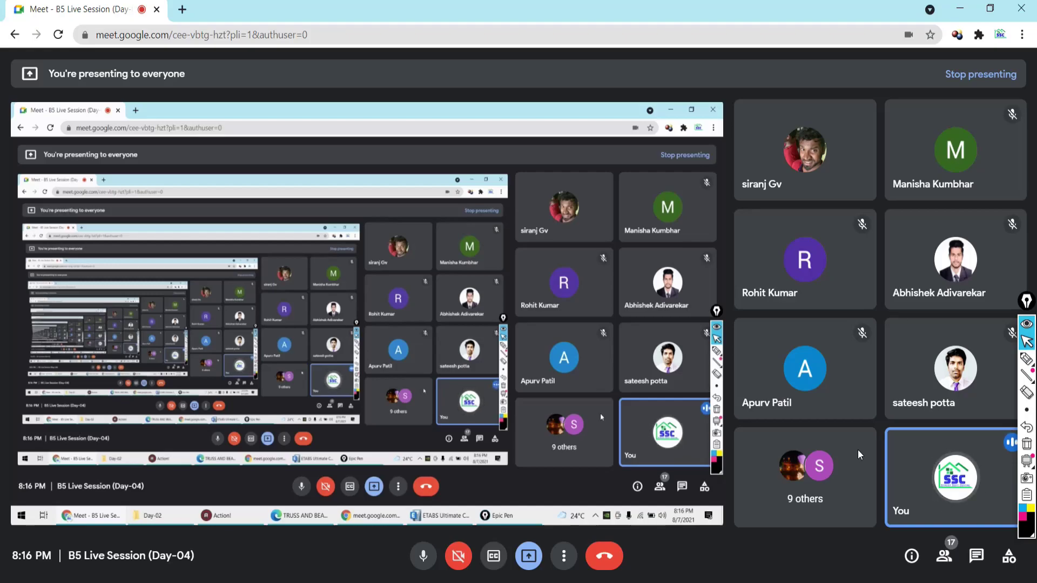
pyautogui.hotkey('alt', 'Tab')
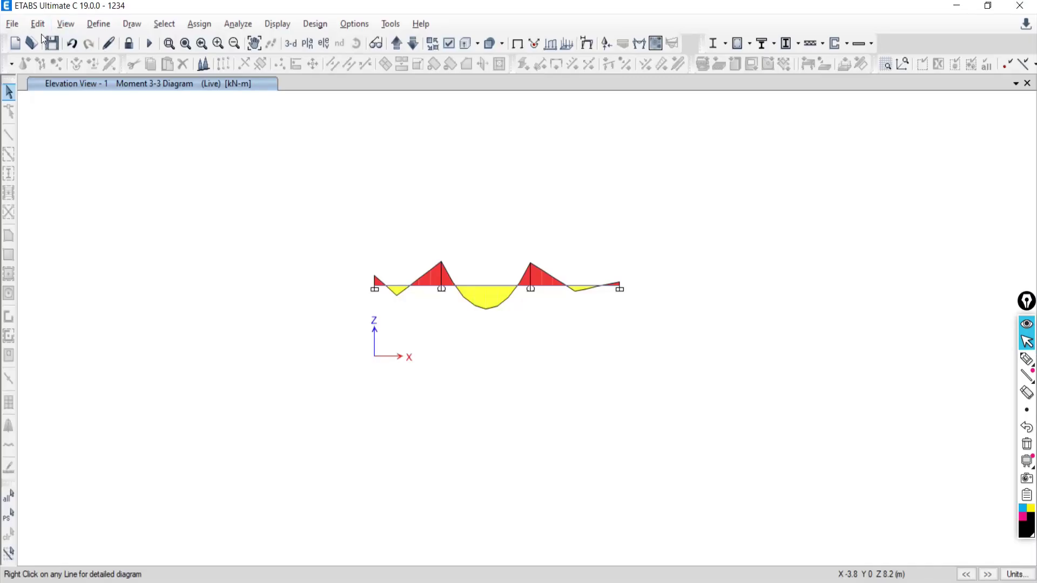
# Open TRUSS AND BEAM EXAMPLE from the Day-02 folder, review the other beam examples with their shear and moment diagrams, and close the PDF.
pyautogui.hotkey('alt', 'Tab')
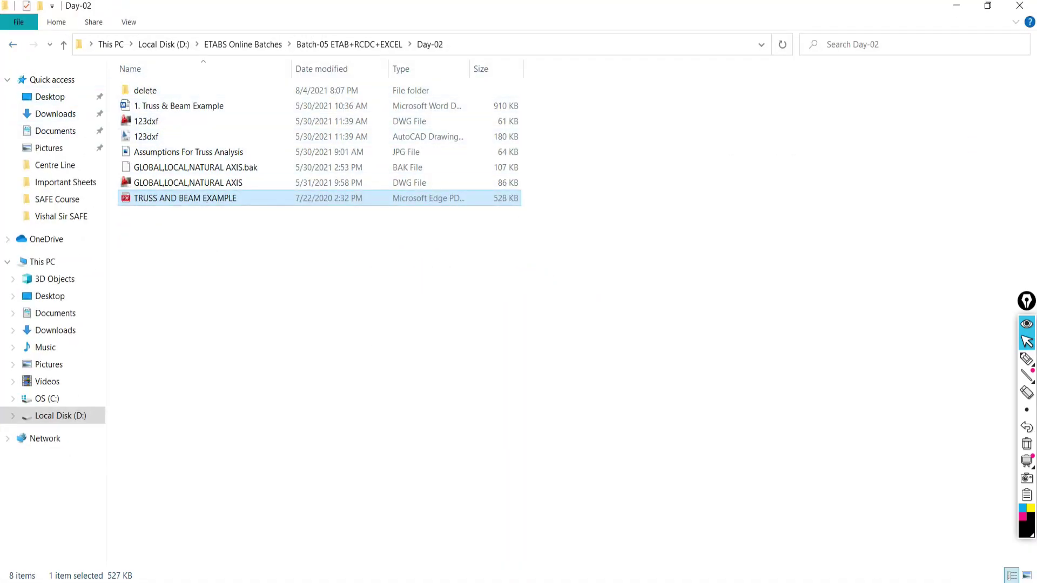
pyautogui.press('Return')
pyautogui.scroll(-5, 550, 383)
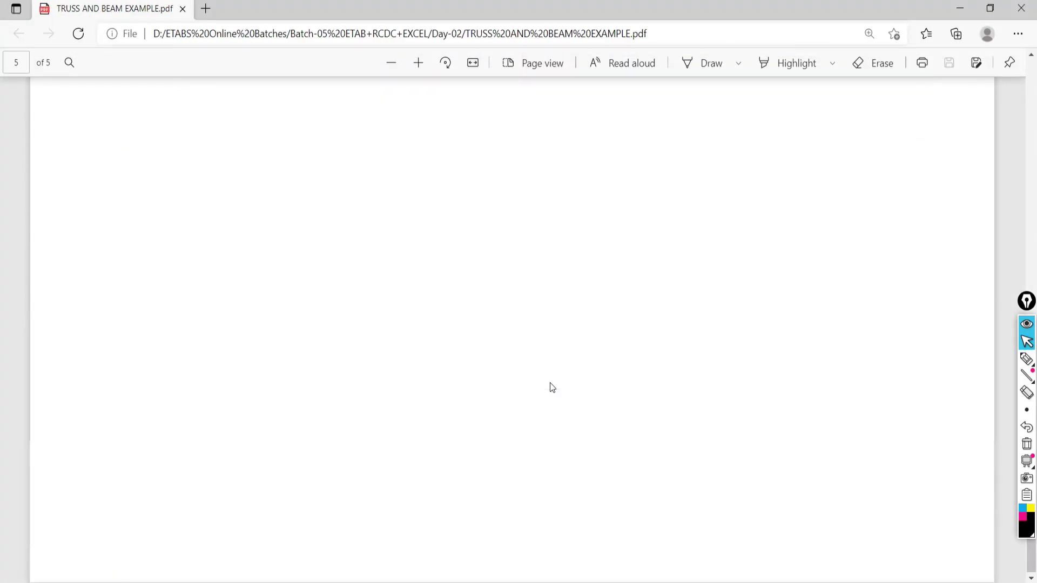
pyautogui.scroll(15, 550, 382)
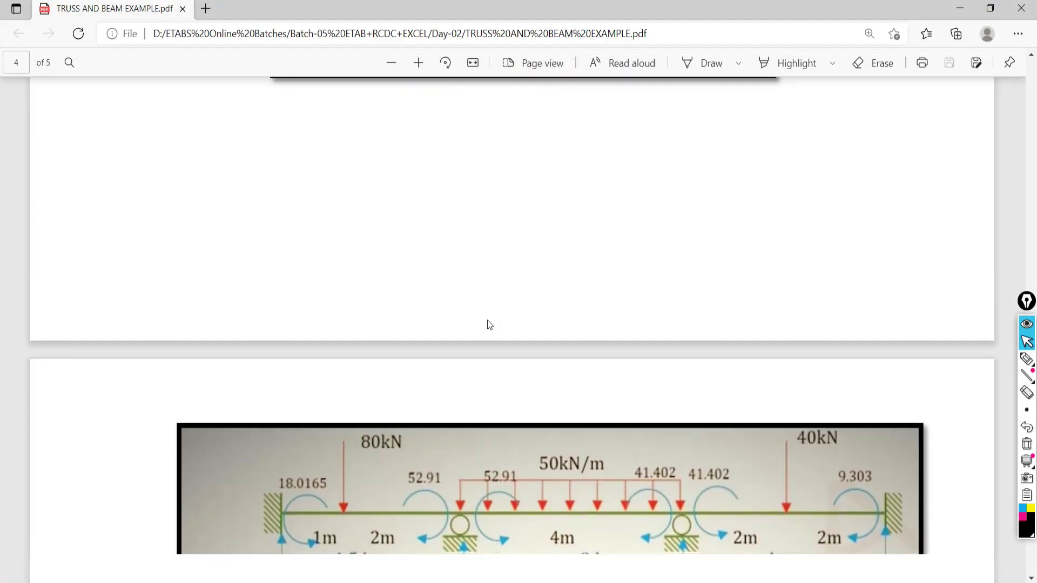
pyautogui.scroll(-4, 487, 319)
pyautogui.scroll(10, 486, 326)
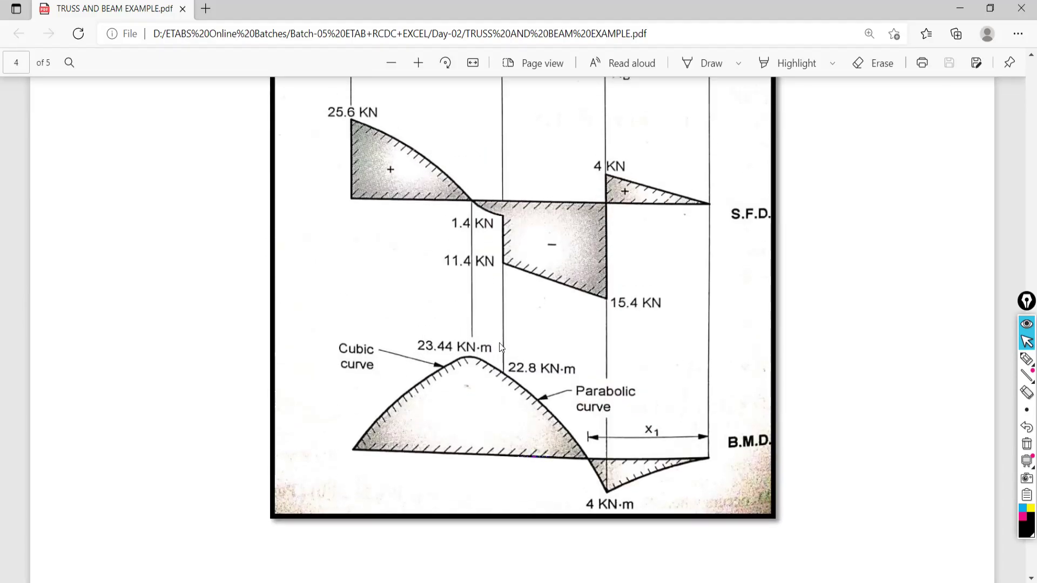
pyautogui.scroll(2, 486, 345)
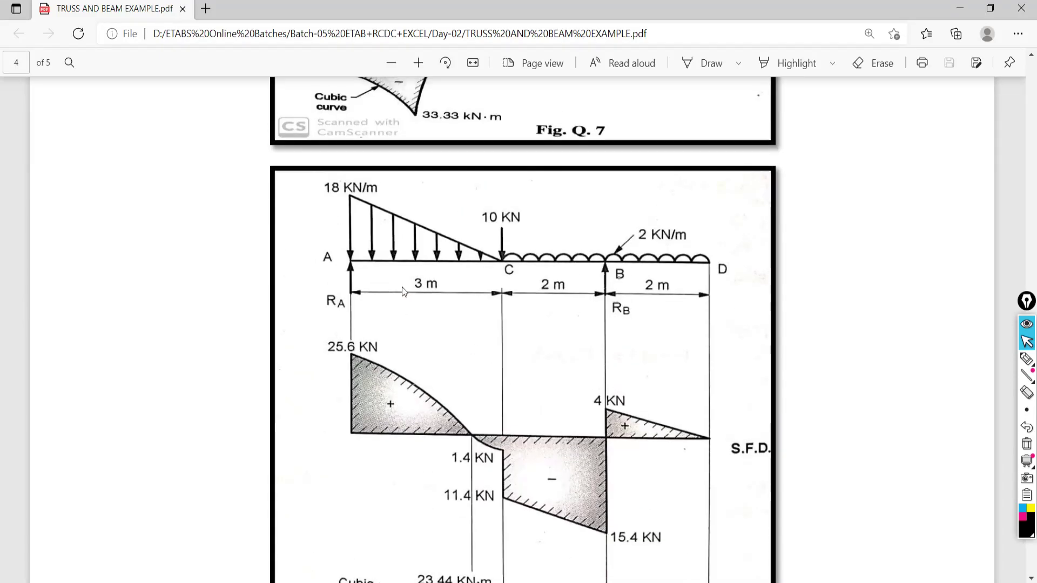
pyautogui.scroll(2, 401, 286)
pyautogui.scroll(3, 361, 402)
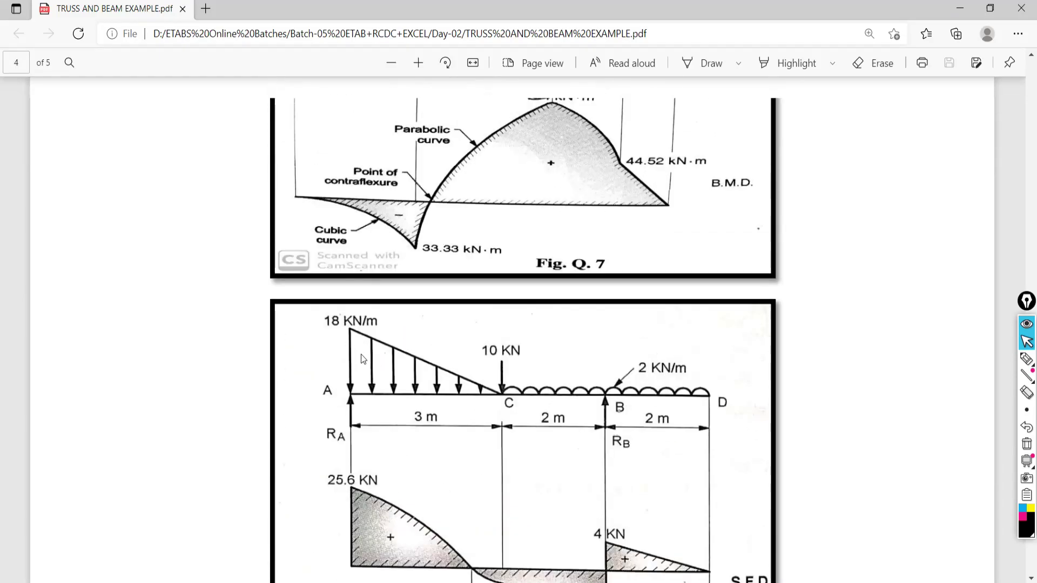
pyautogui.scroll(4, 361, 402)
pyautogui.scroll(-7, 402, 439)
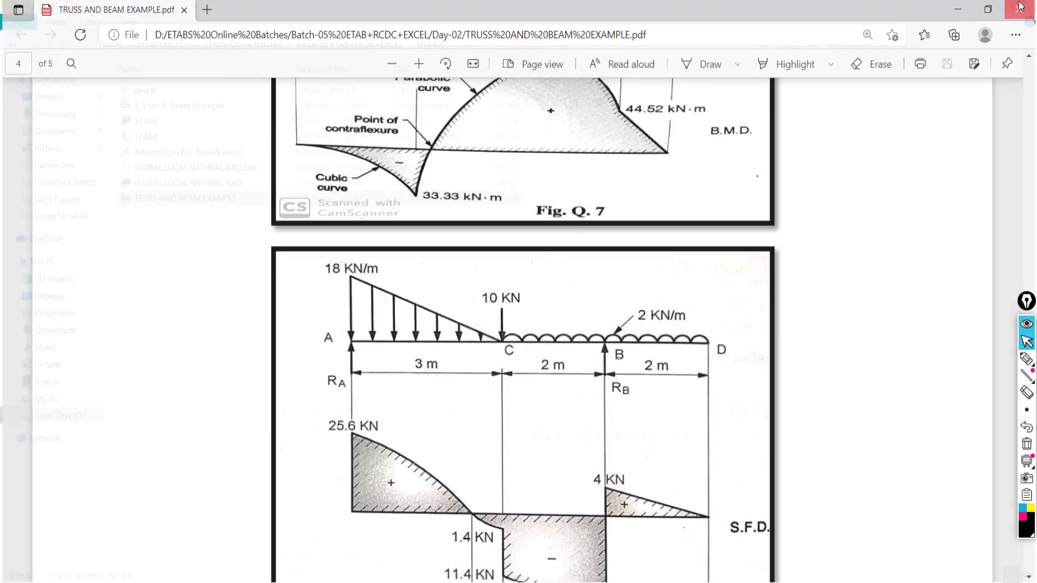
pyautogui.click(1021, 8)
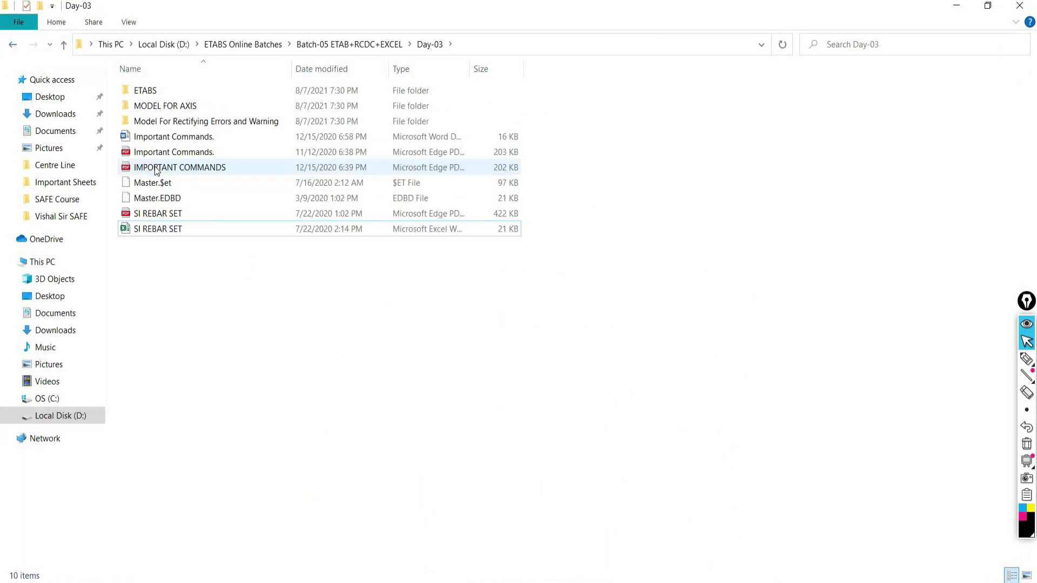
# Open the IMPORTANT COMMANDS PDF from the Day-03 folder.
pyautogui.doubleClick(156, 168)
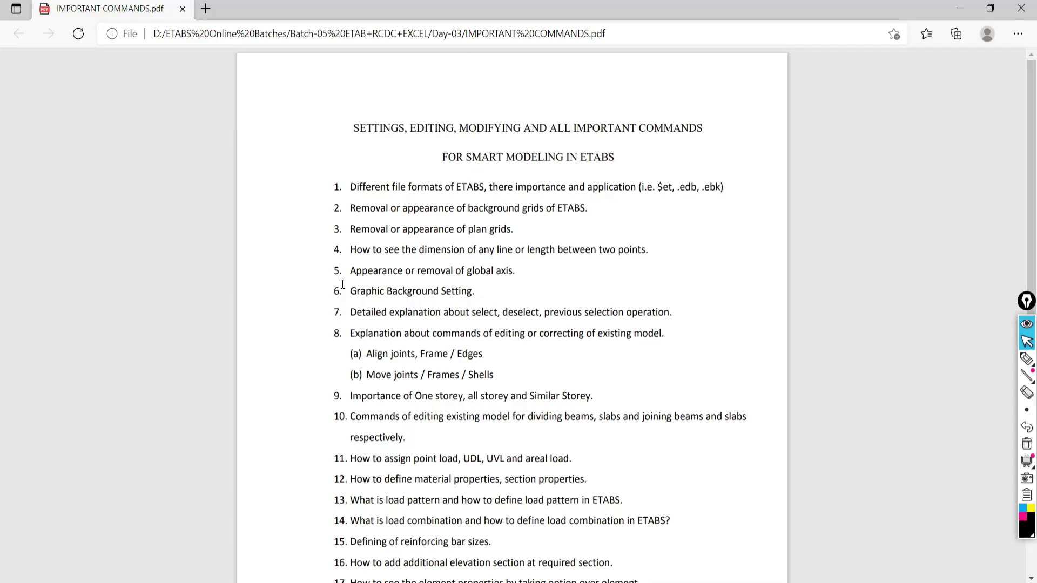
# Switch to ETABS and start a new model with the built-in Metric SI and Indian code settings, discarding the changes to model 1234.
pyautogui.hotkey('alt', 'Tab')
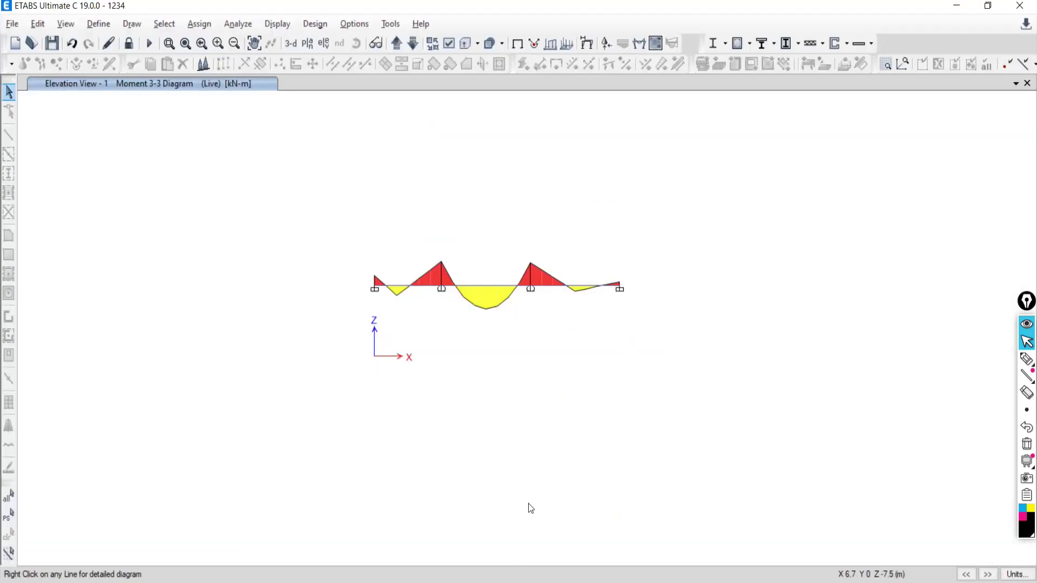
pyautogui.click(12, 24)
pyautogui.click(51, 41)
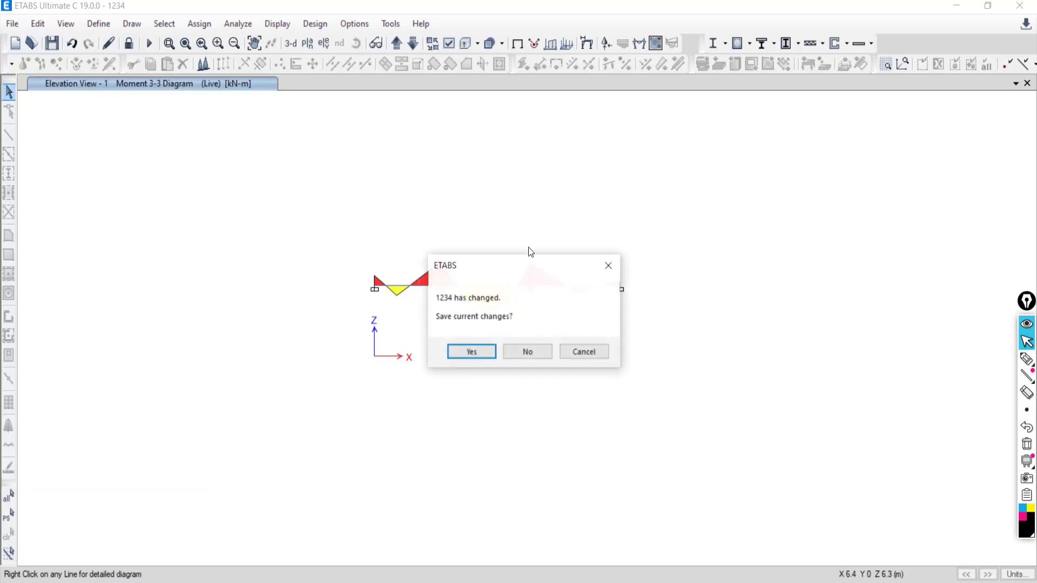
pyautogui.click(534, 351)
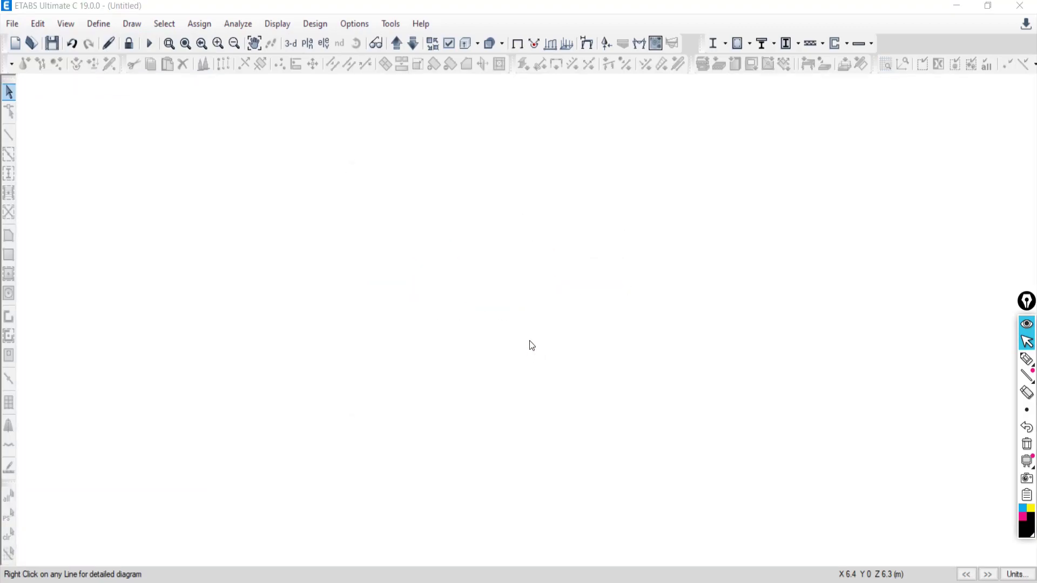
pyautogui.click(396, 262)
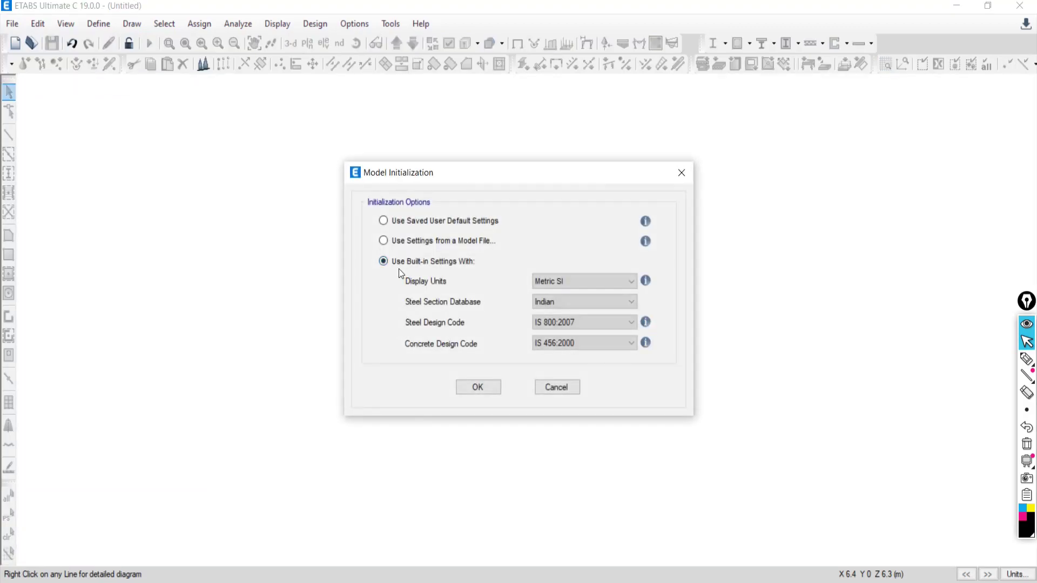
pyautogui.click(479, 388)
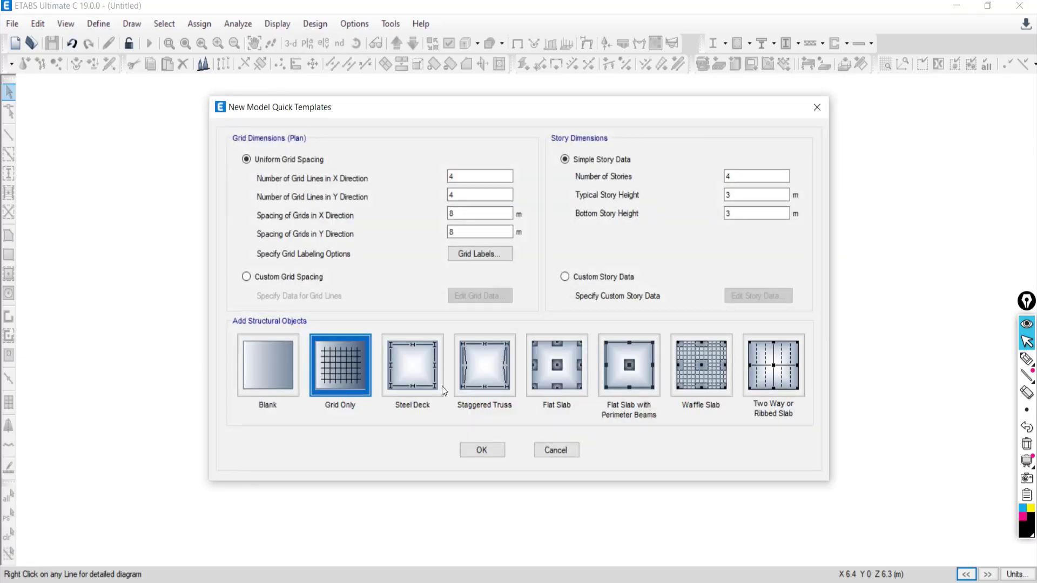
# Create the new model from the Blank template and close the second view window so only the plan view stays open.
pyautogui.click(261, 379)
pyautogui.click(480, 451)
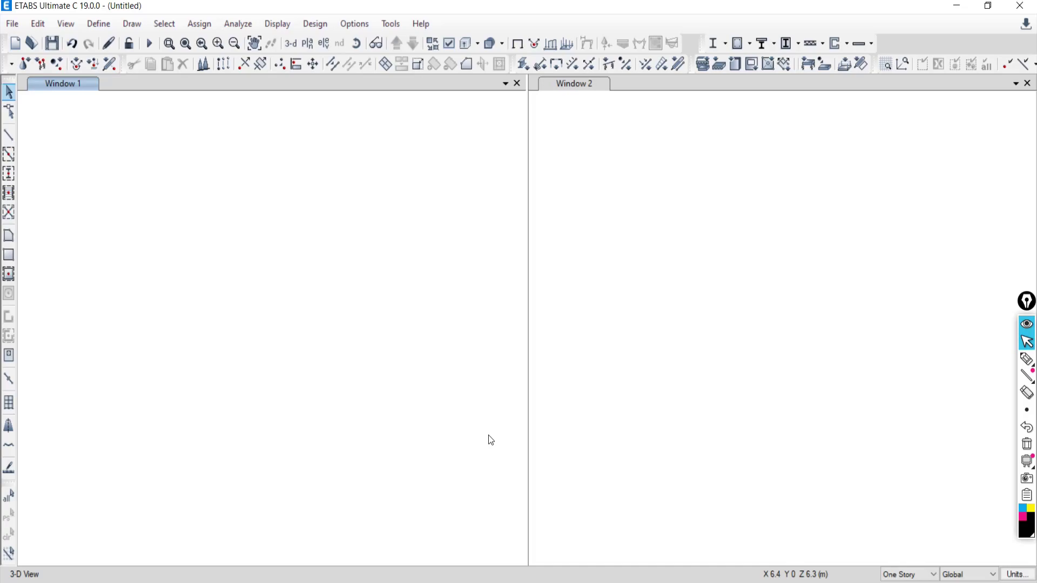
pyautogui.click(1027, 83)
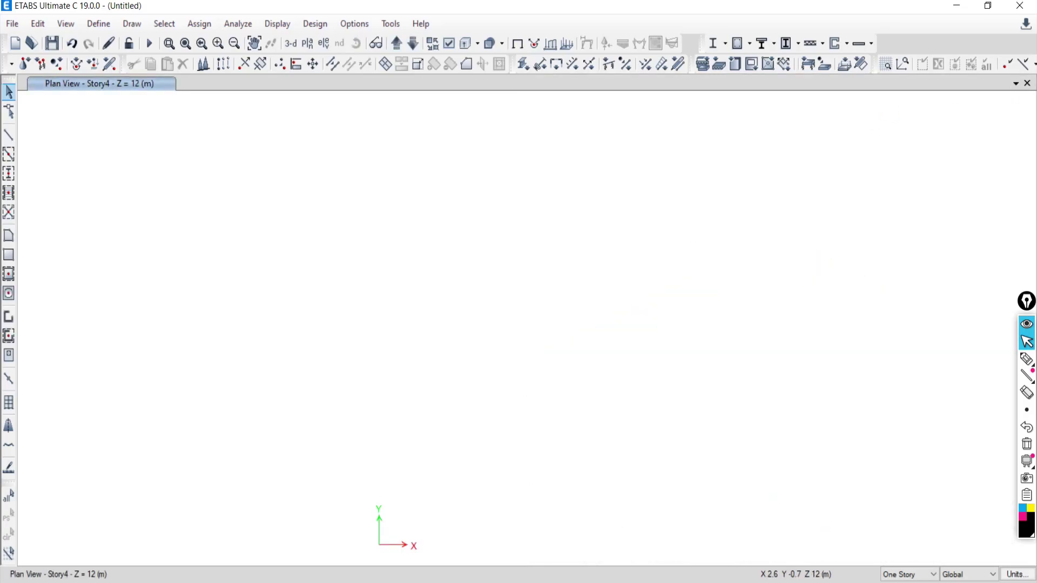
# Switch to the IMPORTANT COMMANDS PDF, review the numbered command list down to item 20, and enlarge the page for reading.
pyautogui.hotkey('alt', 'Tab')
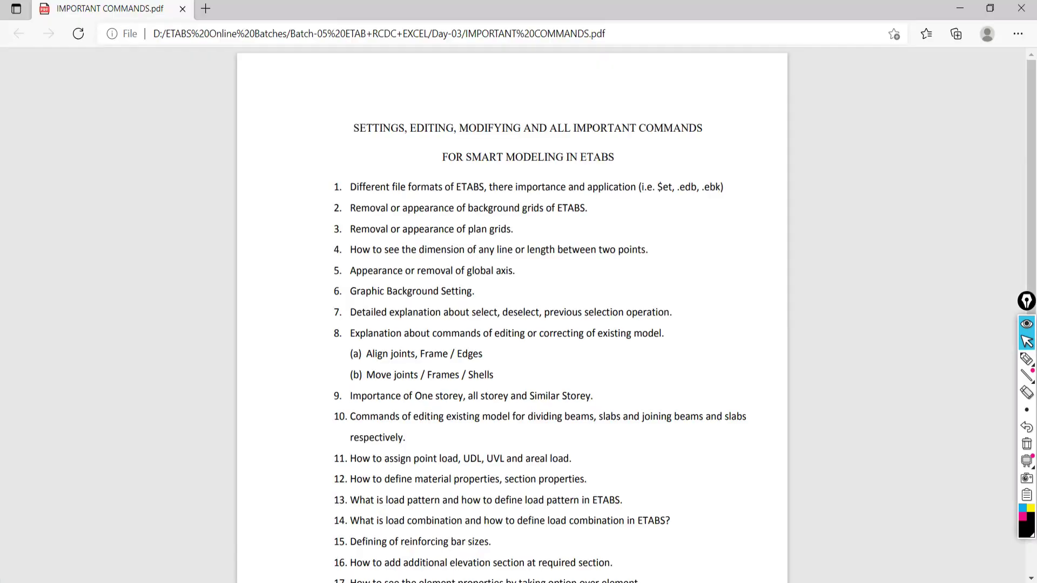
pyautogui.scroll(-4, 450, 242)
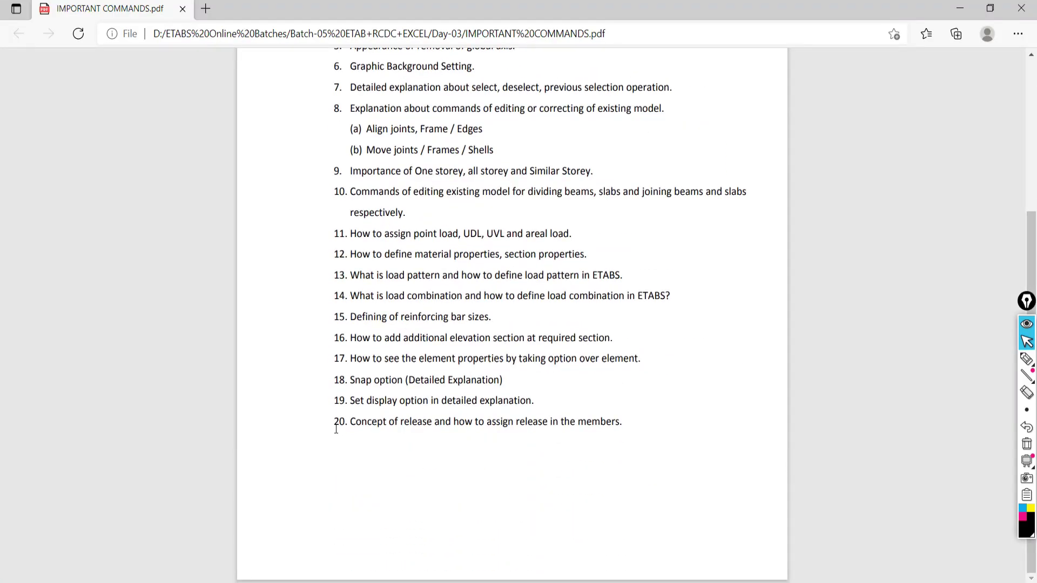
pyautogui.moveTo(332, 424); pyautogui.dragTo(334, 423)
pyautogui.click(364, 442)
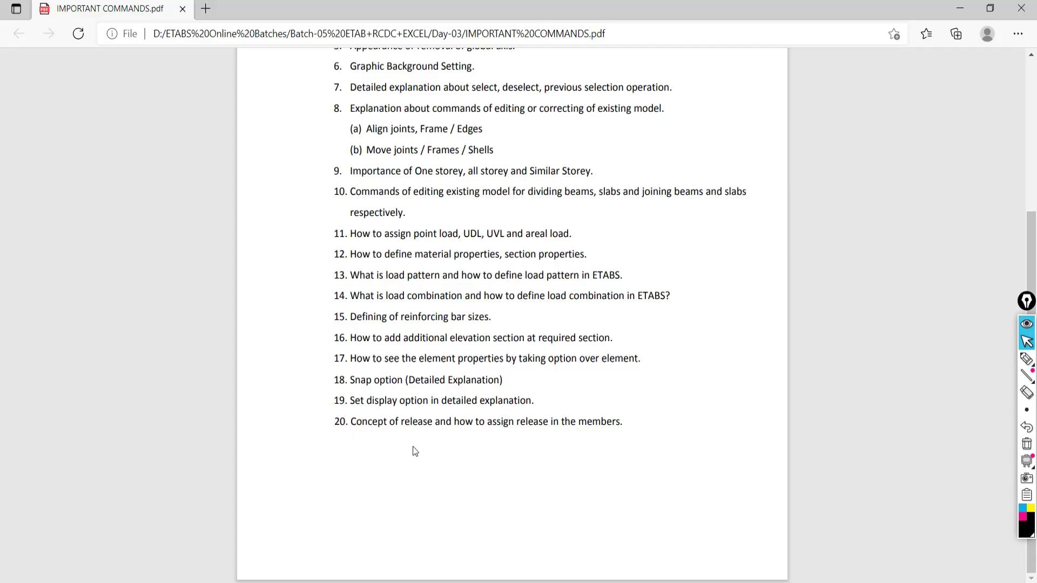
pyautogui.scroll(4, 416, 445)
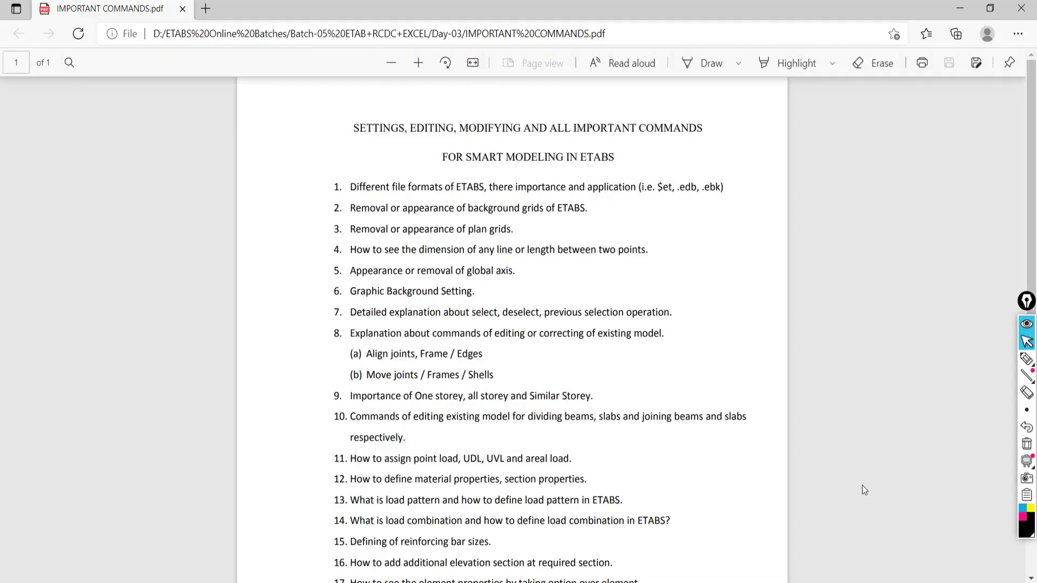
pyautogui.click(418, 63)
pyautogui.click(418, 63)
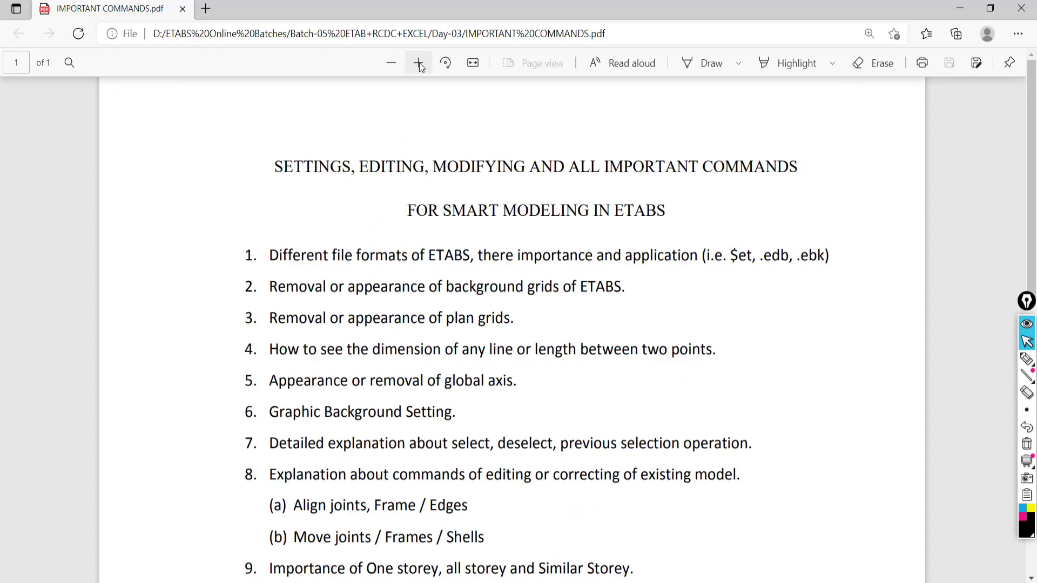
pyautogui.click(418, 63)
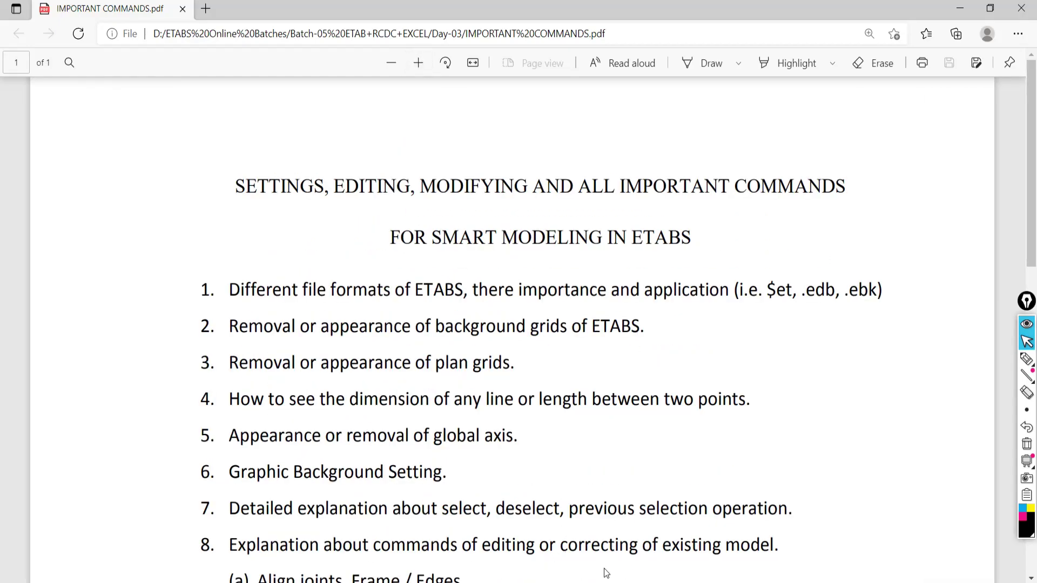
# Switch to File Explorer and open the ETABS folder inside Day-03.
pyautogui.moveTo(672, 582)
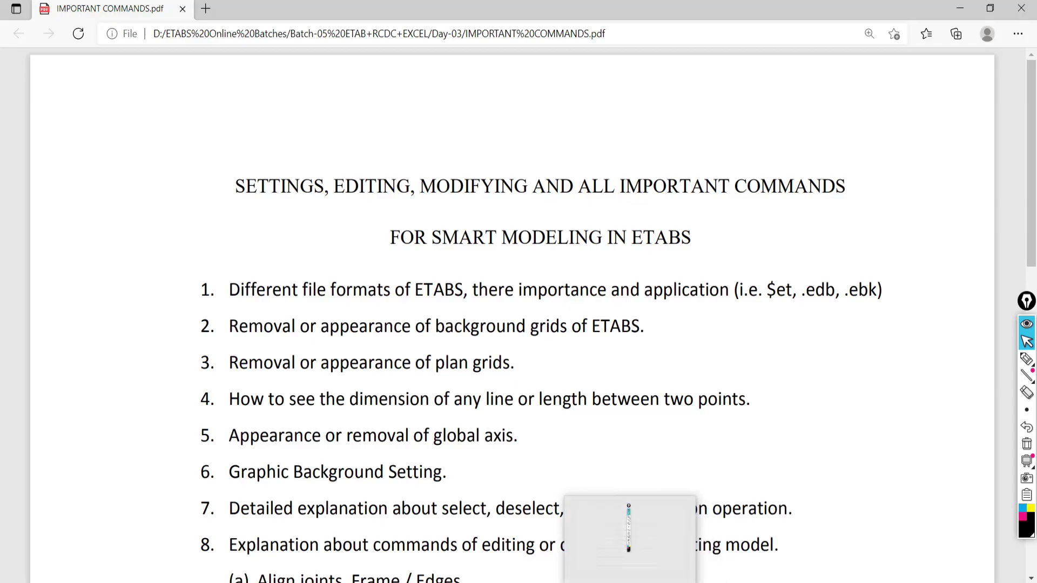
pyautogui.click(524, 582)
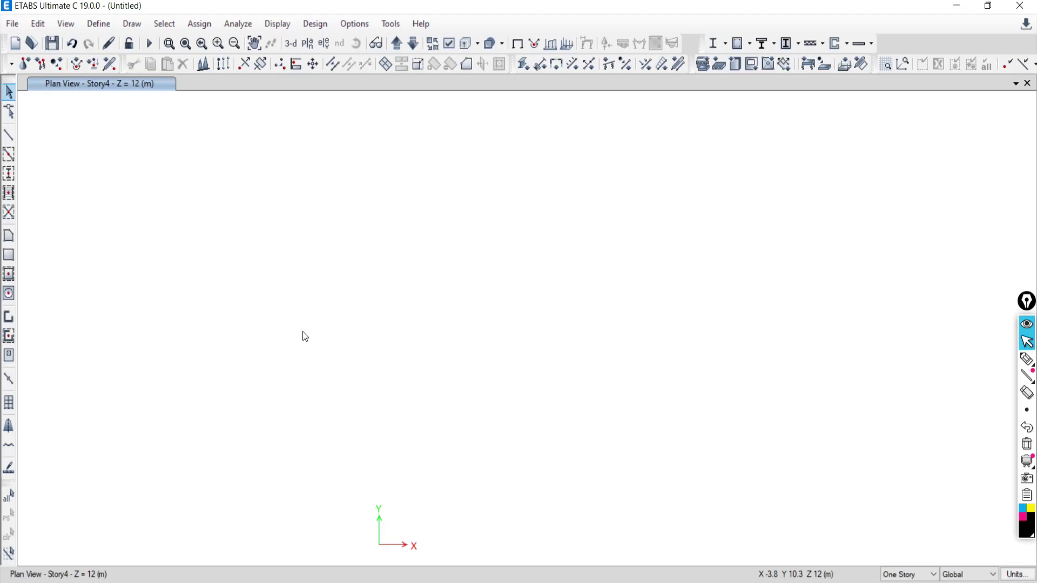
pyautogui.click(237, 582)
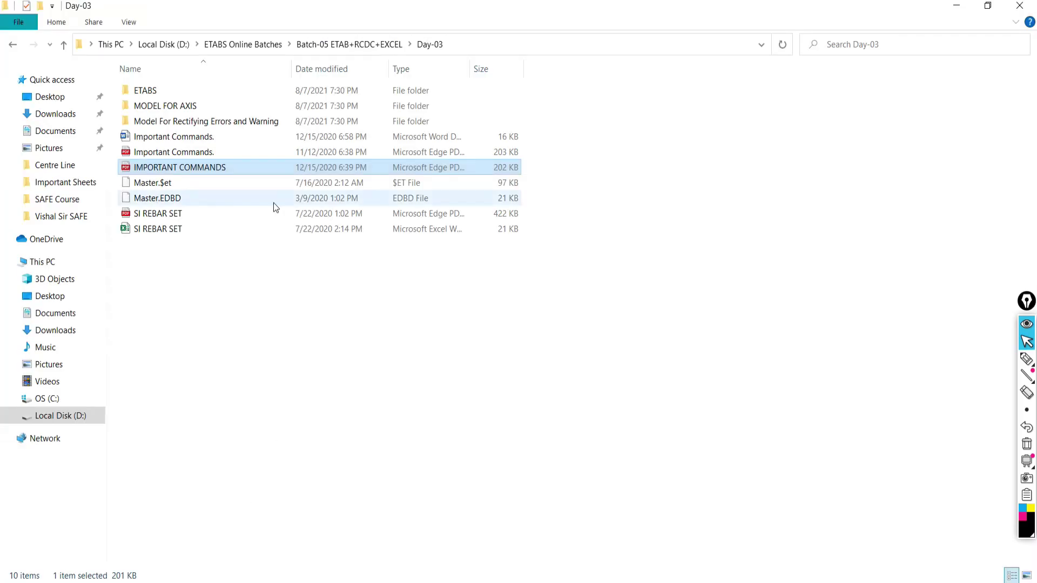
pyautogui.doubleClick(155, 91)
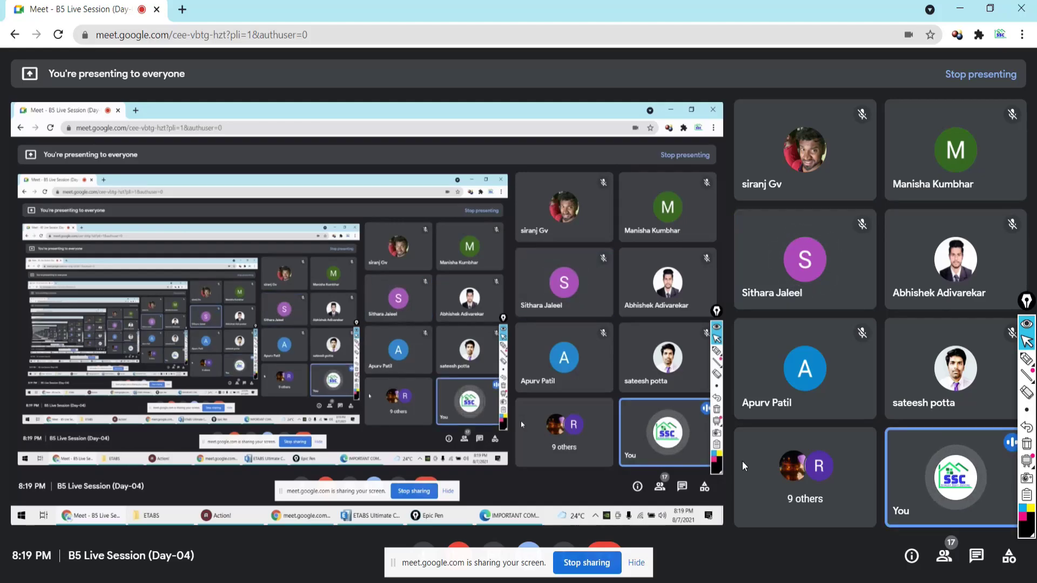
# Return to the ETABS folder in File Explorer and hide the Google Meet screen-sharing notice.
pyautogui.hotkey('alt', 'Tab')
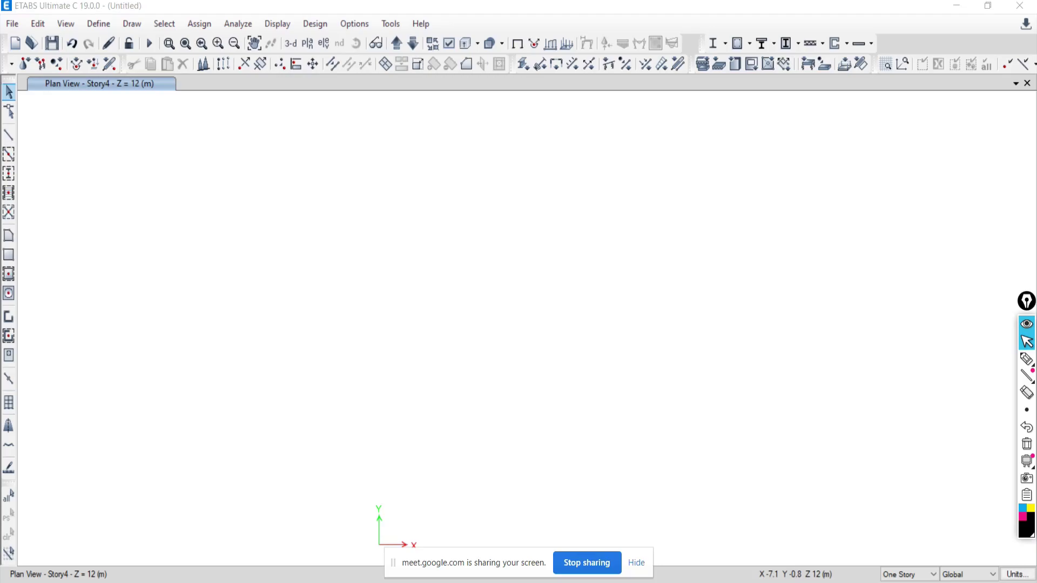
pyautogui.hotkey('alt', 'Tab')
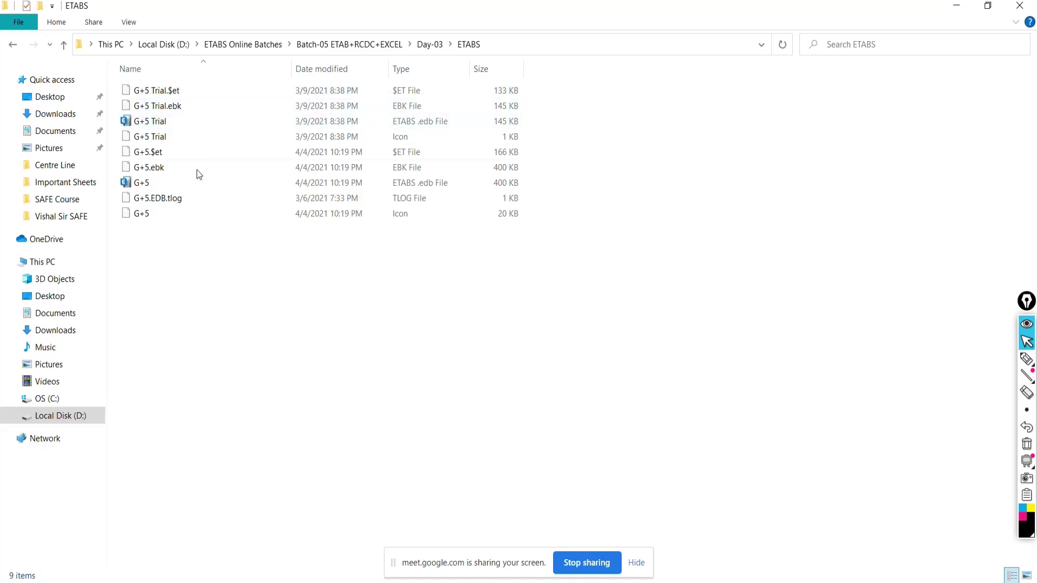
pyautogui.click(635, 563)
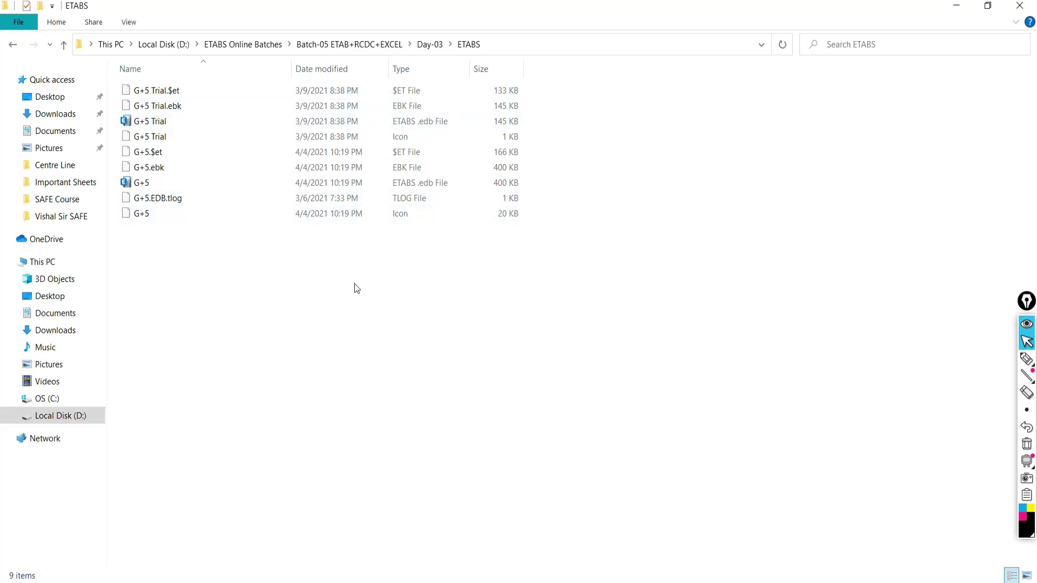
pyautogui.hotkey('alt', 'Tab')
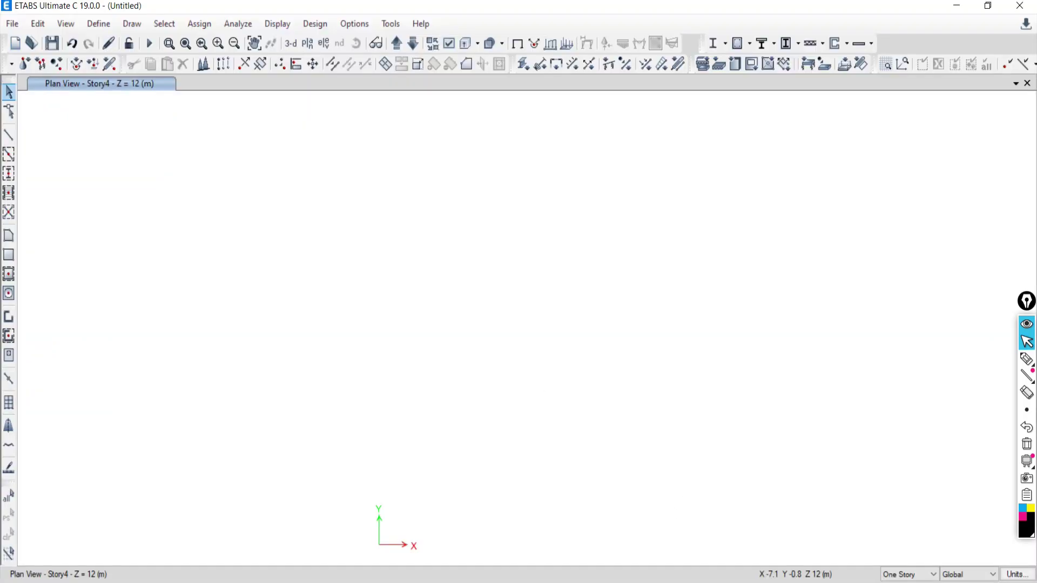
pyautogui.hotkey('alt', 'Tab')
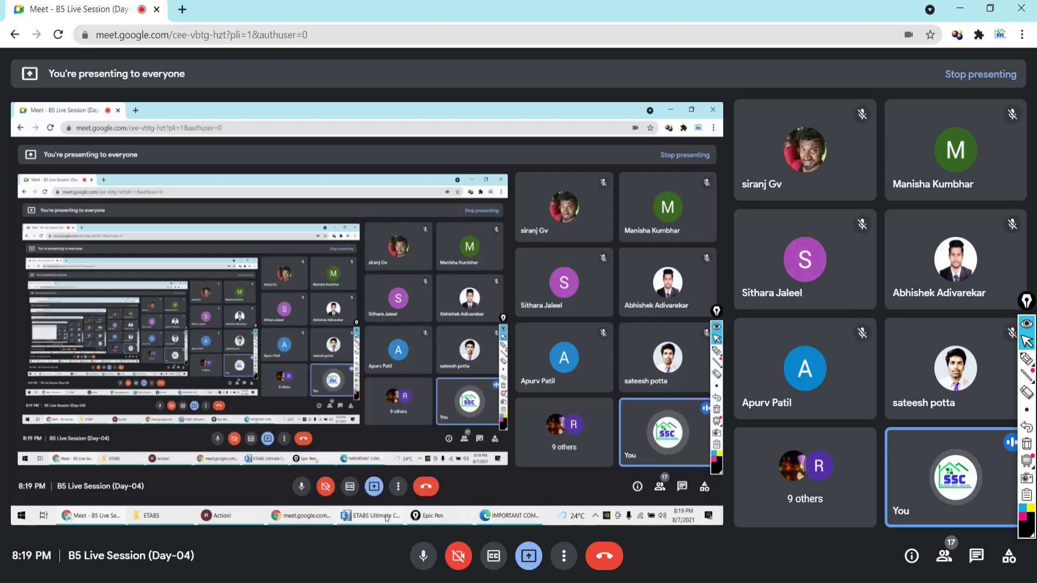
pyautogui.hotkey('alt', 'Tab')
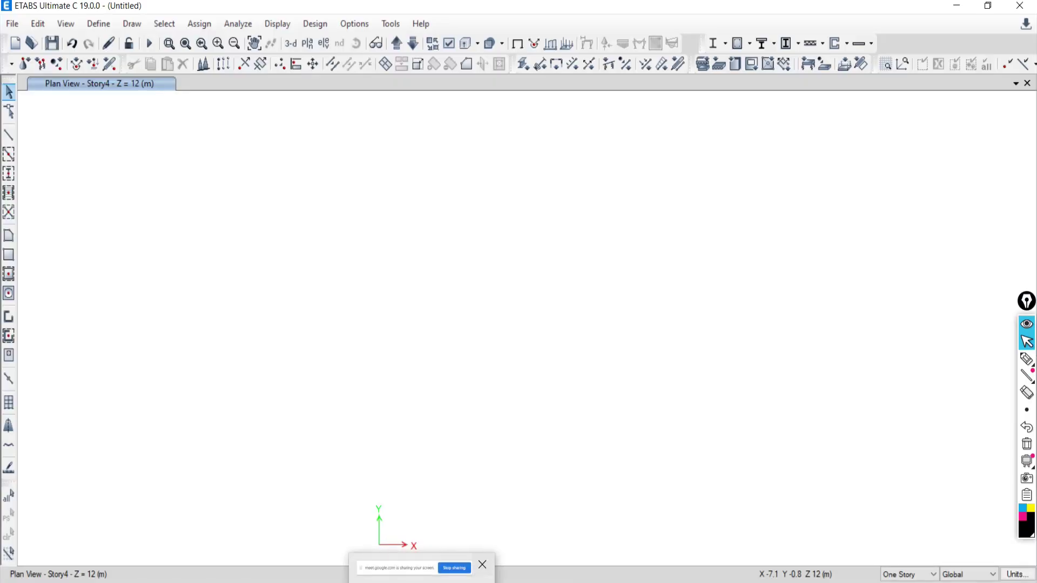
# Switch to the IMPORTANT COMMANDS PDF and select the file extensions in item 1, then .edb and $et individually, to point them out.
pyautogui.click(714, 580)
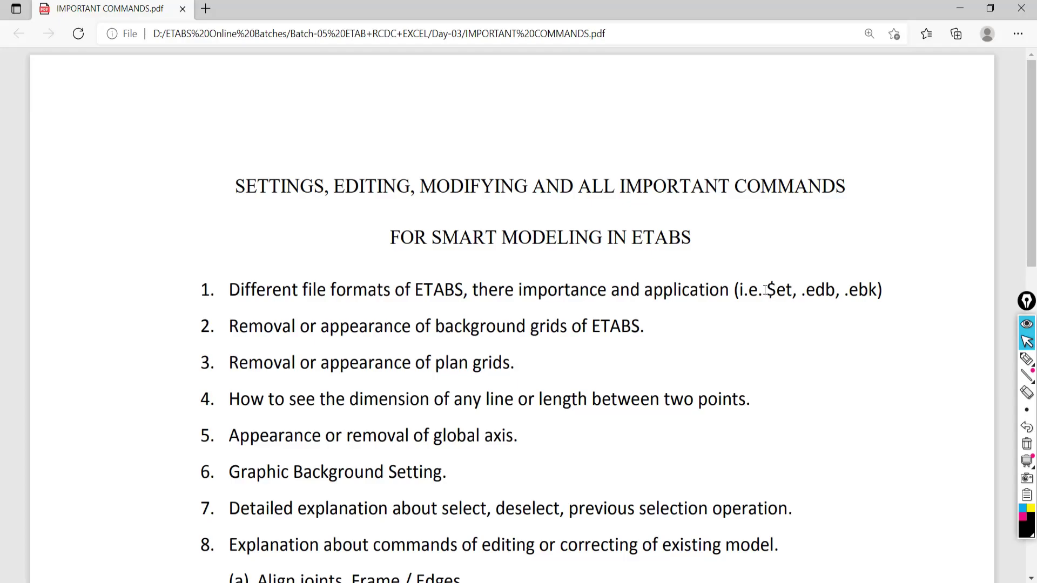
pyautogui.moveTo(759, 297); pyautogui.dragTo(886, 298)
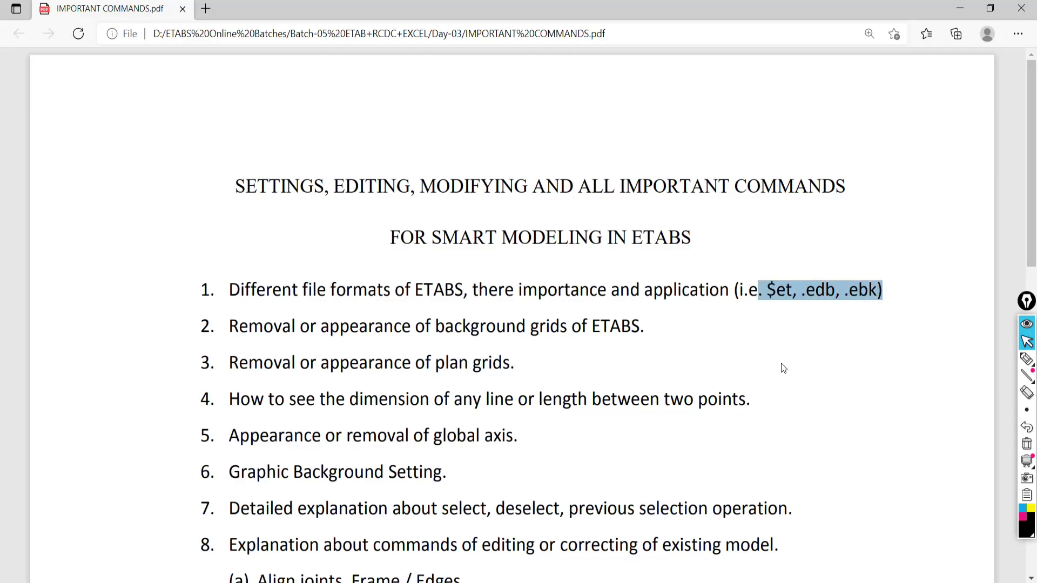
pyautogui.moveTo(734, 290); pyautogui.dragTo(888, 296)
pyautogui.click(836, 292)
pyautogui.moveTo(835, 292); pyautogui.dragTo(798, 294)
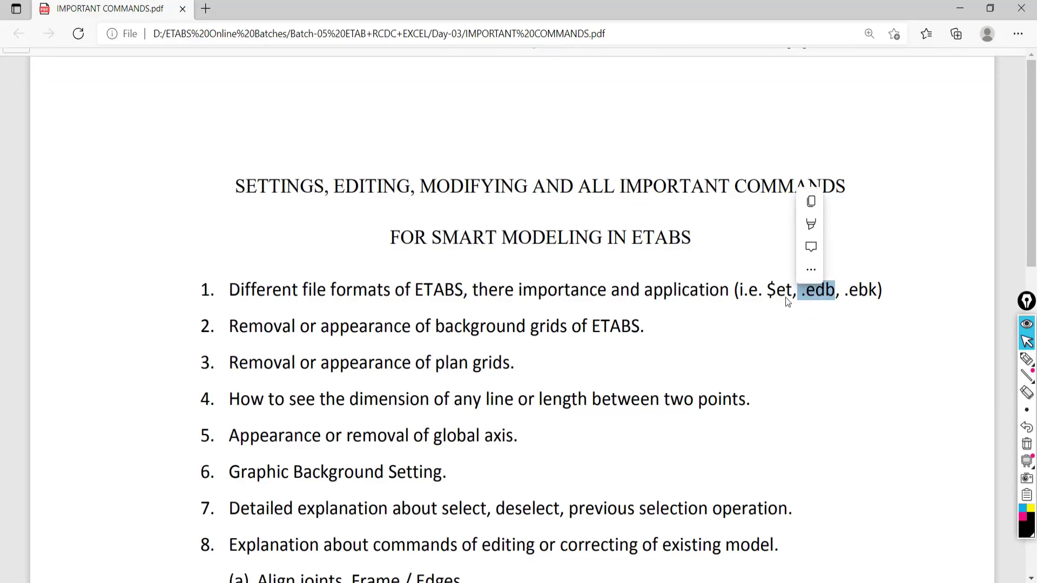
pyautogui.moveTo(792, 293); pyautogui.dragTo(763, 292)
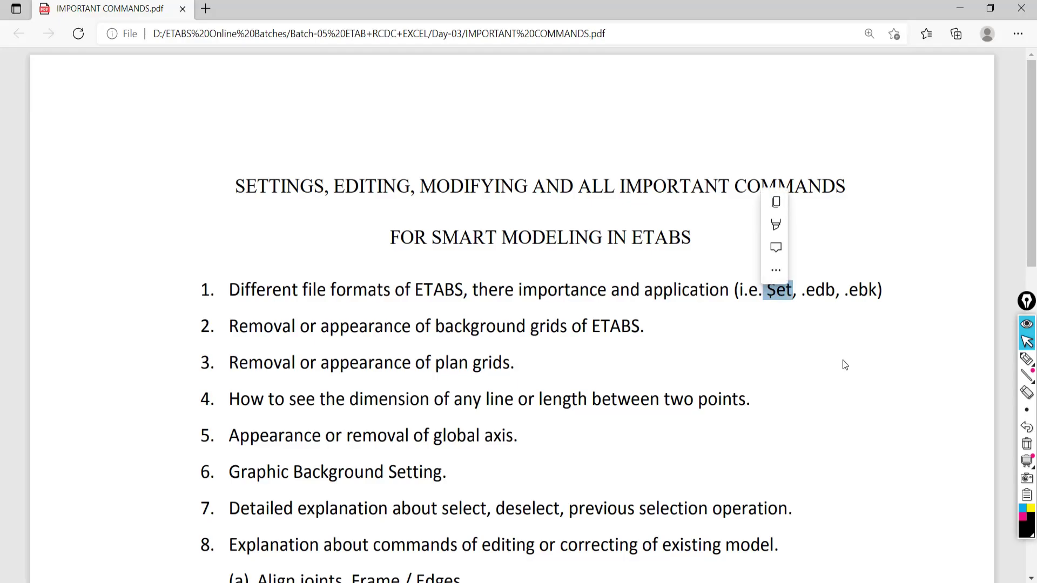
# Handwrite "A" above "2015" and "B" above "2019" with the screen pen near the heading of the PDF.
pyautogui.click(1026, 359)
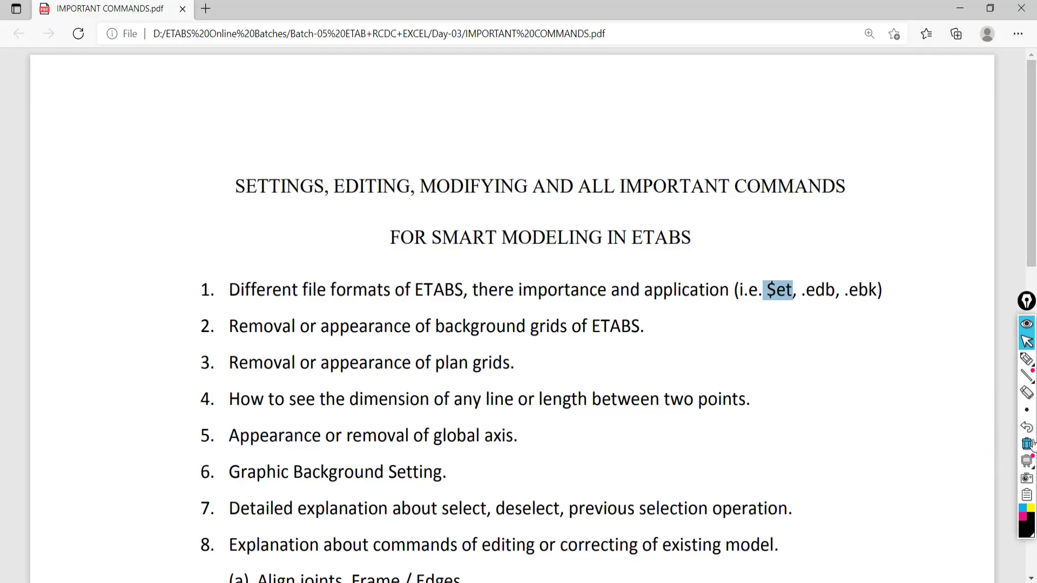
pyautogui.click(1026, 359)
pyautogui.moveTo(91, 55)
pyautogui.mouseDown()
pyautogui.moveTo(82, 90)
pyautogui.moveTo(100, 94)
pyautogui.moveTo(102, 86)
pyautogui.mouseUp()
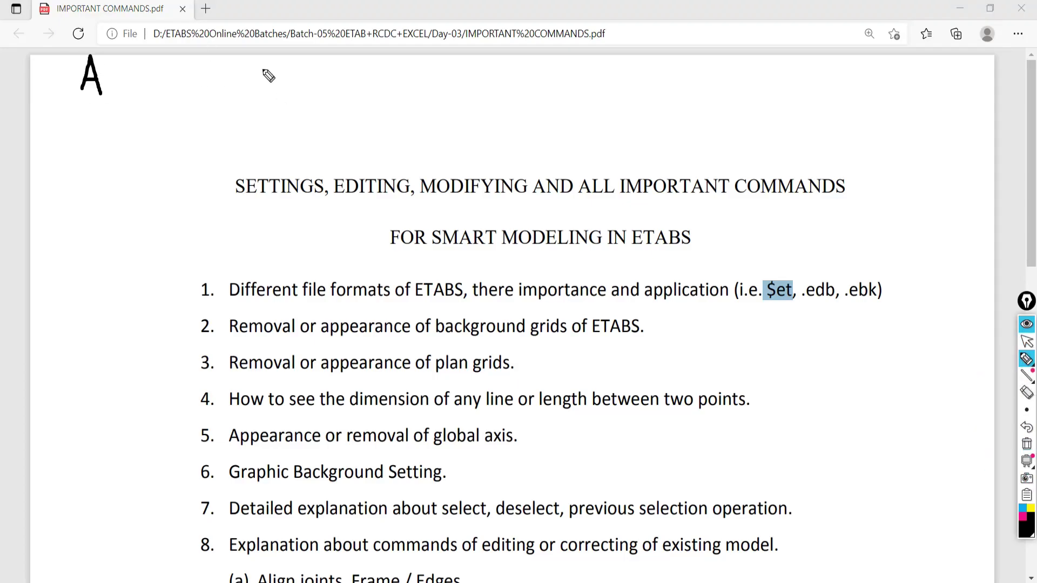
pyautogui.moveTo(262, 55); pyautogui.dragTo(262, 86)
pyautogui.moveTo(263, 56)
pyautogui.mouseDown()
pyautogui.moveTo(277, 71)
pyautogui.moveTo(262, 88)
pyautogui.mouseUp()
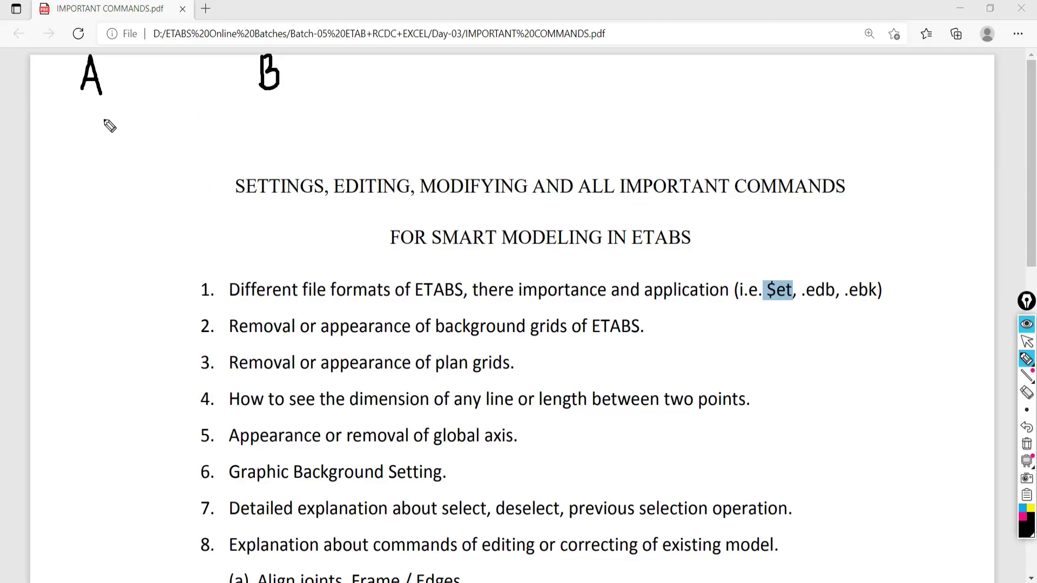
pyautogui.moveTo(45, 158)
pyautogui.mouseDown()
pyautogui.moveTo(56, 189)
pyautogui.moveTo(76, 164)
pyautogui.moveTo(102, 178)
pyautogui.moveTo(134, 167)
pyautogui.moveTo(118, 177)
pyautogui.moveTo(138, 149)
pyautogui.mouseUp()
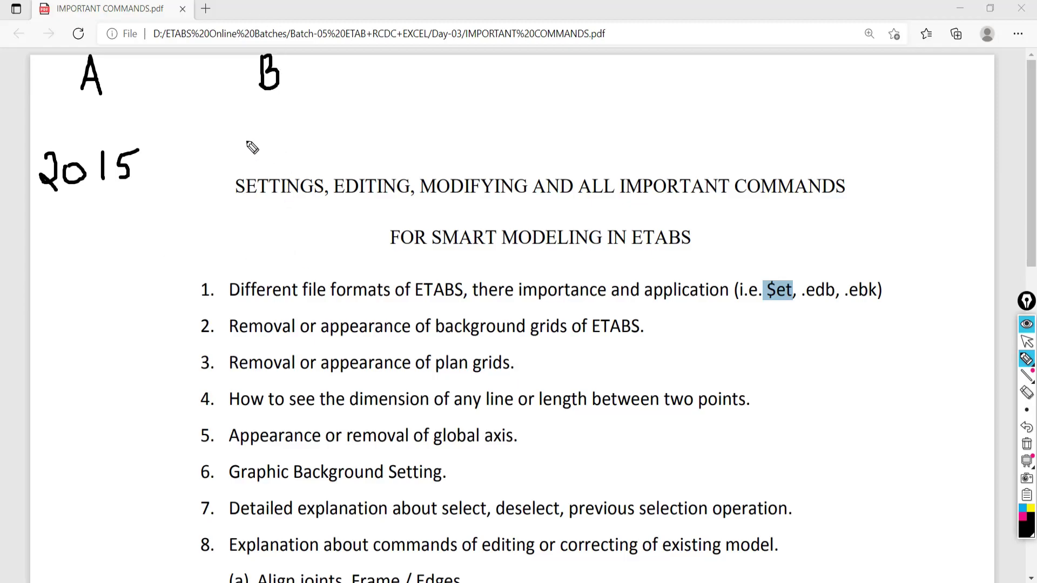
pyautogui.moveTo(246, 142)
pyautogui.mouseDown()
pyautogui.moveTo(265, 176)
pyautogui.moveTo(279, 141)
pyautogui.moveTo(283, 170)
pyautogui.moveTo(307, 139)
pyautogui.moveTo(308, 172)
pyautogui.mouseUp()
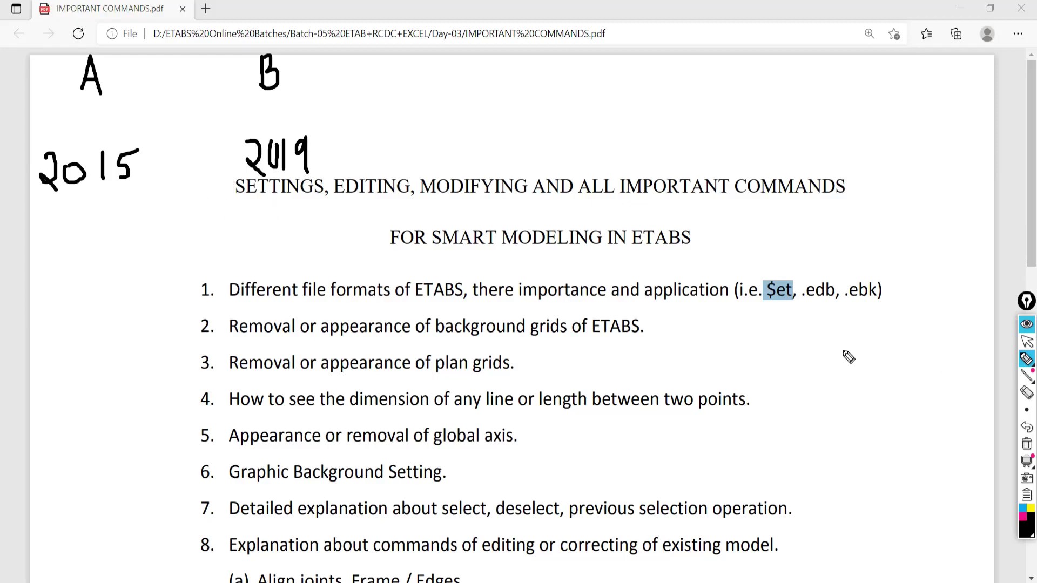
# Circle the .edb extension in item 1 with the pen, restore the normal pointer, and switch to the ETABS folder in File Explorer.
pyautogui.moveTo(831, 278)
pyautogui.mouseDown()
pyautogui.moveTo(797, 289)
pyautogui.moveTo(804, 320)
pyautogui.moveTo(853, 300)
pyautogui.moveTo(827, 267)
pyautogui.mouseUp()
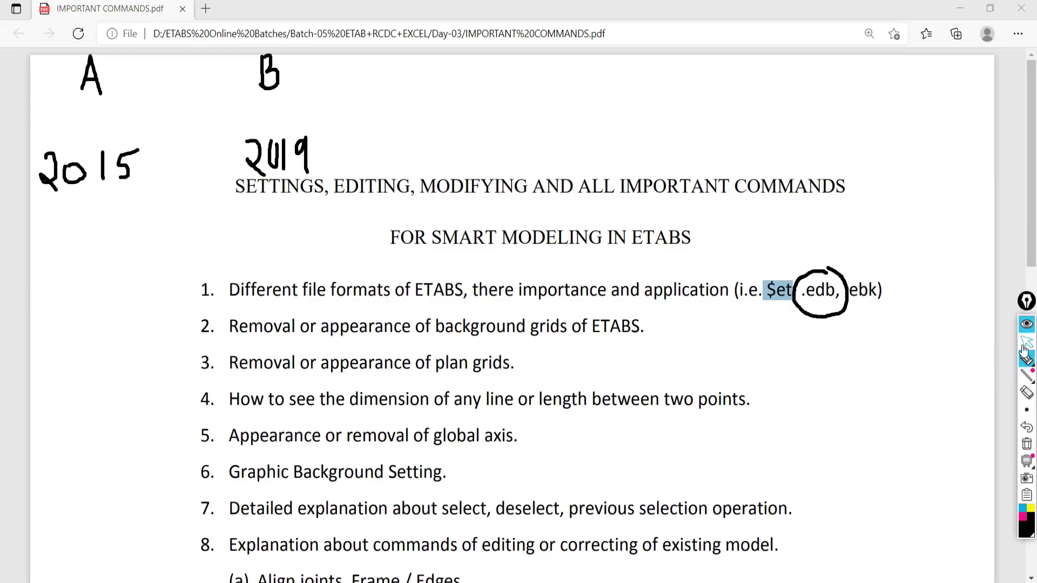
pyautogui.click(1026, 342)
pyautogui.hotkey('alt', 'Tab')
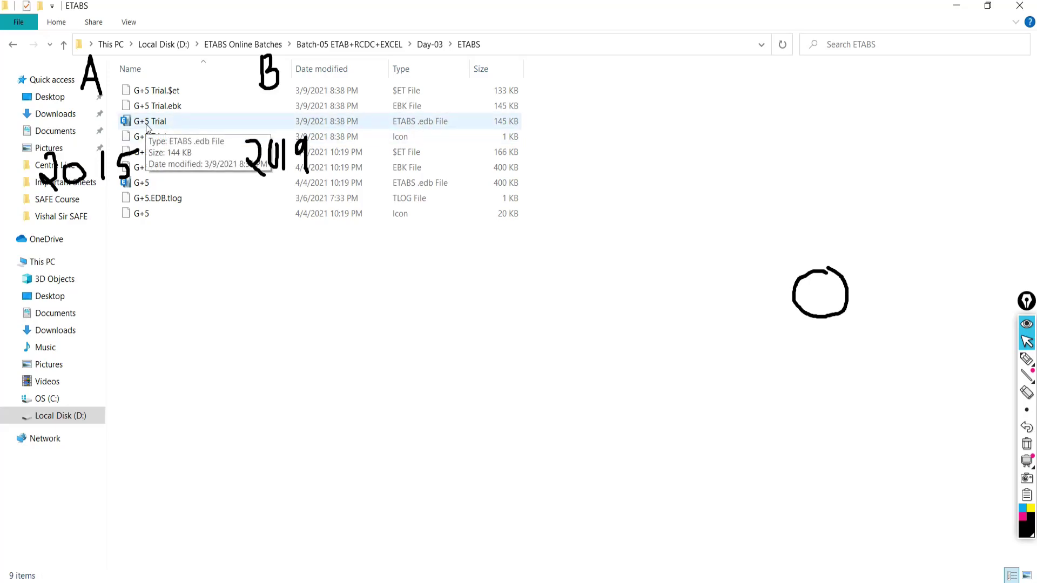
# Draw a pen arrow from "A" to "B", circle the G+5 Trial .edb file, and draw an arrow back from "B" to "A".
pyautogui.click(1026, 410)
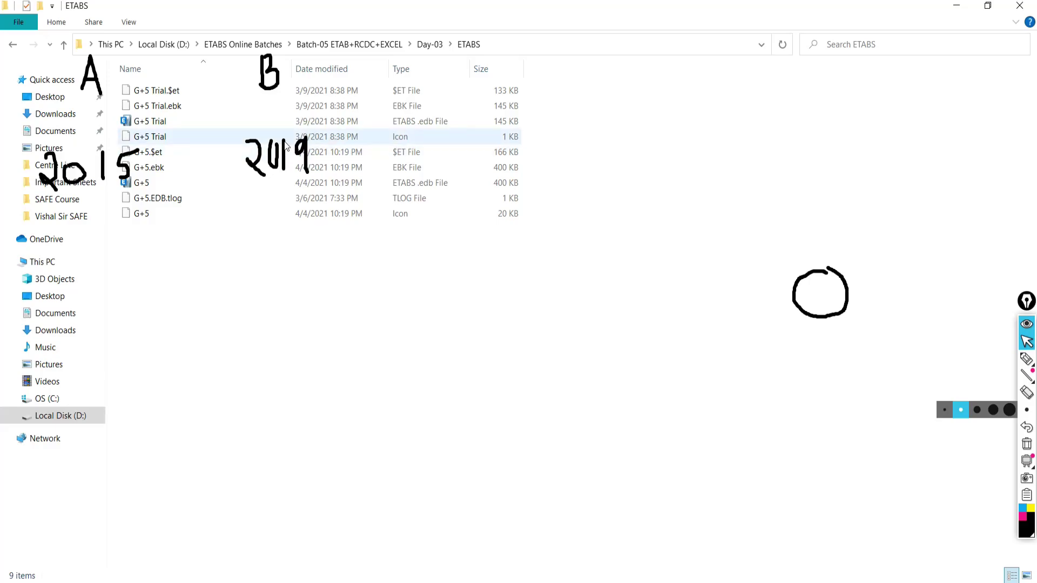
pyautogui.click(1026, 359)
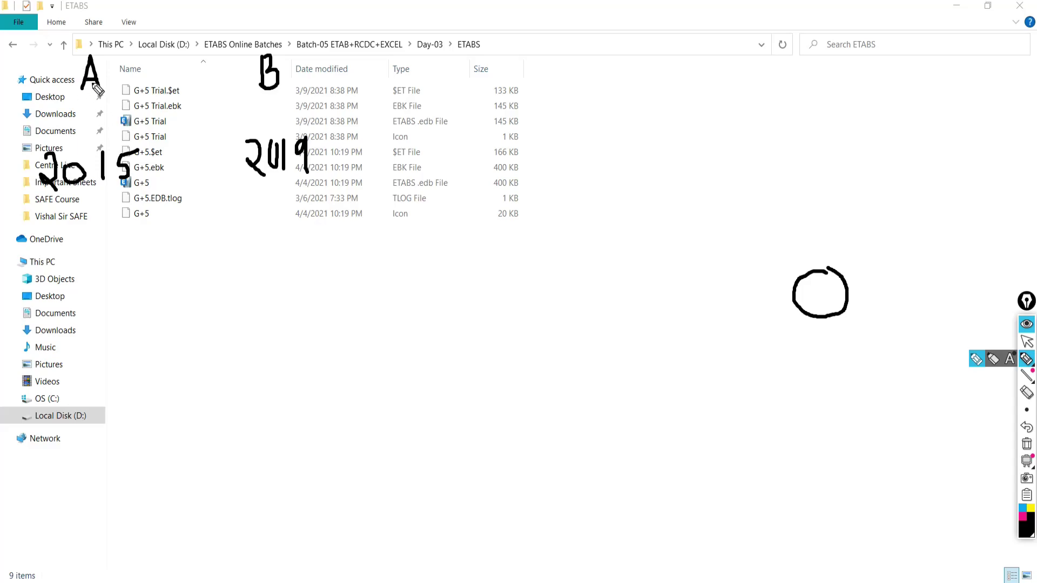
pyautogui.moveTo(101, 54)
pyautogui.mouseDown()
pyautogui.moveTo(184, 21)
pyautogui.moveTo(255, 51)
pyautogui.moveTo(225, 51)
pyautogui.mouseUp()
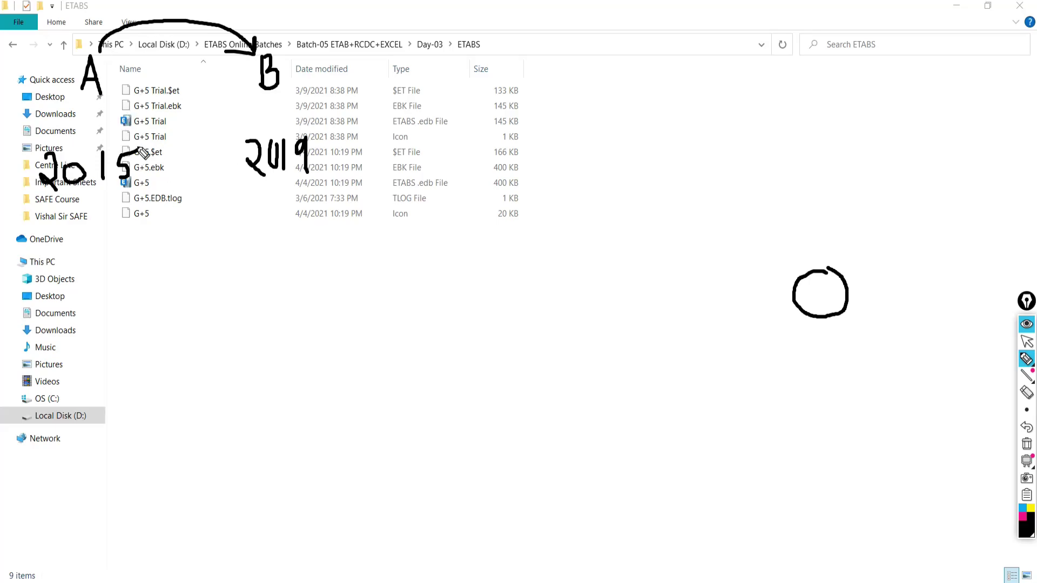
pyautogui.moveTo(148, 114)
pyautogui.mouseDown()
pyautogui.moveTo(118, 111)
pyautogui.moveTo(120, 132)
pyautogui.moveTo(179, 131)
pyautogui.moveTo(165, 113)
pyautogui.mouseUp()
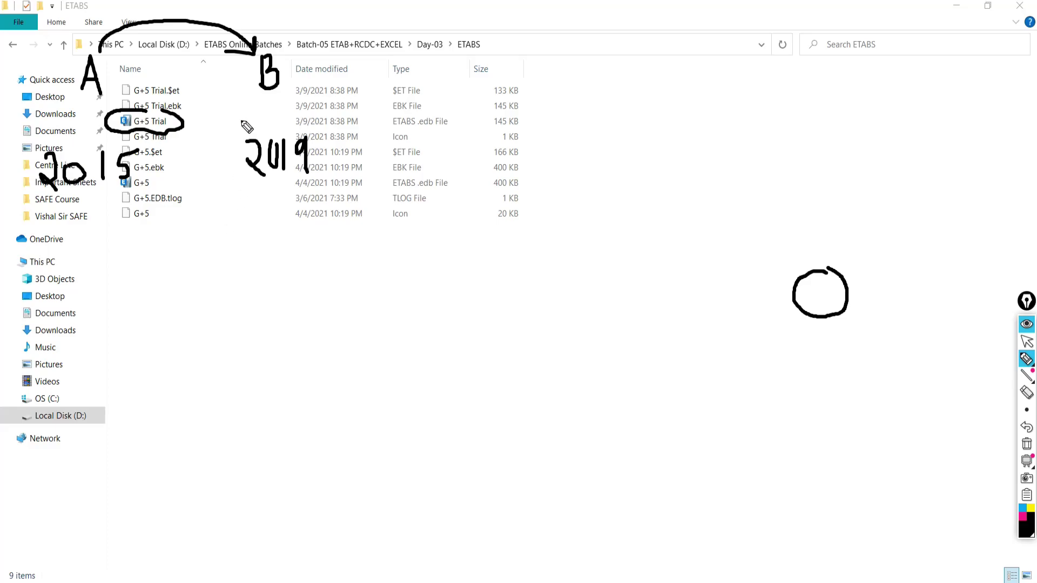
pyautogui.moveTo(270, 100)
pyautogui.mouseDown()
pyautogui.moveTo(253, 127)
pyautogui.moveTo(197, 130)
pyautogui.moveTo(127, 105)
pyautogui.moveTo(117, 97)
pyautogui.moveTo(129, 86)
pyautogui.mouseUp()
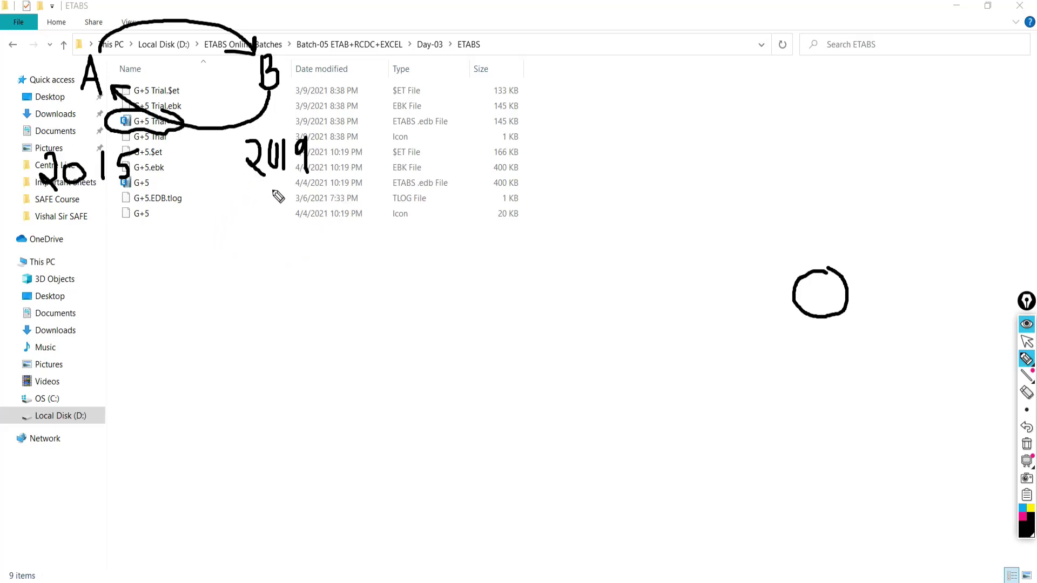
# Double-underline "2019" with the pen and handwrite "EQ — 2016" and "IS 1893-2016" in the blank area beside the file list.
pyautogui.moveTo(257, 199); pyautogui.dragTo(330, 180)
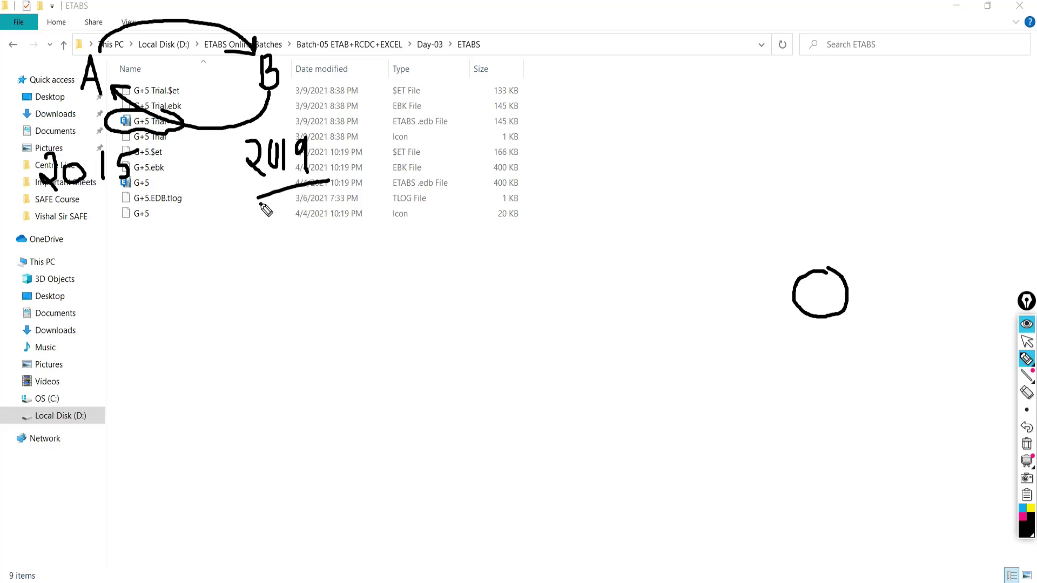
pyautogui.moveTo(259, 205); pyautogui.dragTo(324, 187)
pyautogui.moveTo(621, 90)
pyautogui.mouseDown()
pyautogui.moveTo(601, 92)
pyautogui.moveTo(617, 117)
pyautogui.moveTo(617, 102)
pyautogui.moveTo(650, 102)
pyautogui.moveTo(656, 123)
pyautogui.moveTo(725, 106)
pyautogui.moveTo(776, 115)
pyautogui.moveTo(825, 98)
pyautogui.moveTo(845, 121)
pyautogui.moveTo(870, 116)
pyautogui.mouseUp()
pyautogui.moveTo(657, 180)
pyautogui.mouseDown()
pyautogui.moveTo(658, 212)
pyautogui.moveTo(681, 216)
pyautogui.mouseUp()
pyautogui.click(701, 178)
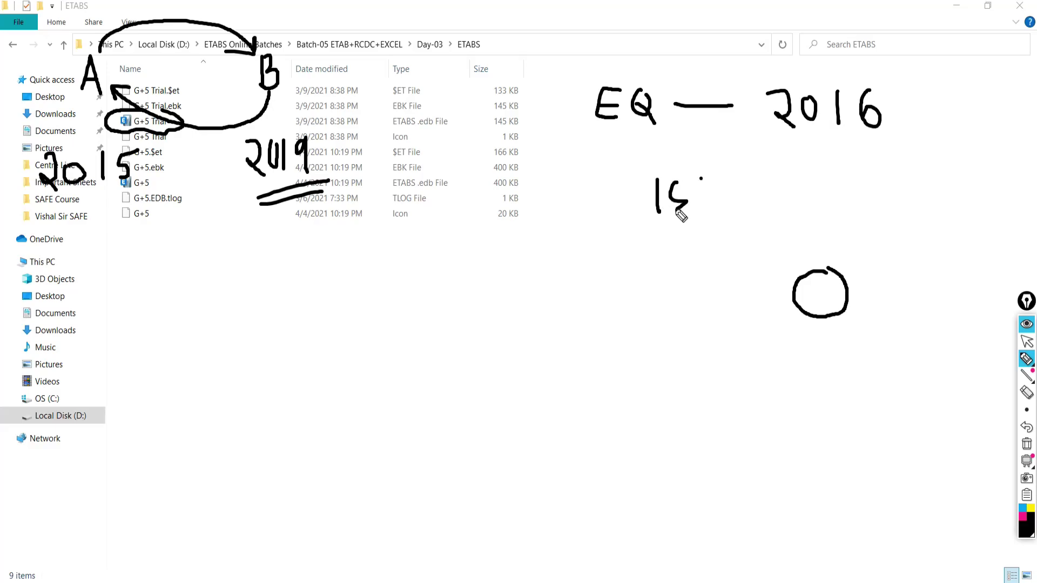
pyautogui.moveTo(718, 179); pyautogui.dragTo(719, 209)
pyautogui.moveTo(747, 172)
pyautogui.mouseDown()
pyautogui.moveTo(738, 174)
pyautogui.moveTo(747, 168)
pyautogui.mouseUp()
pyautogui.moveTo(769, 162)
pyautogui.mouseDown()
pyautogui.moveTo(789, 186)
pyautogui.moveTo(784, 207)
pyautogui.mouseUp()
pyautogui.moveTo(803, 170)
pyautogui.mouseDown()
pyautogui.moveTo(811, 171)
pyautogui.moveTo(801, 201)
pyautogui.moveTo(844, 180)
pyautogui.moveTo(881, 192)
pyautogui.mouseUp()
pyautogui.moveTo(896, 169)
pyautogui.mouseDown()
pyautogui.moveTo(909, 173)
pyautogui.moveTo(900, 165)
pyautogui.mouseUp()
pyautogui.moveTo(933, 162); pyautogui.dragTo(935, 192)
pyautogui.moveTo(966, 155); pyautogui.dragTo(966, 190)
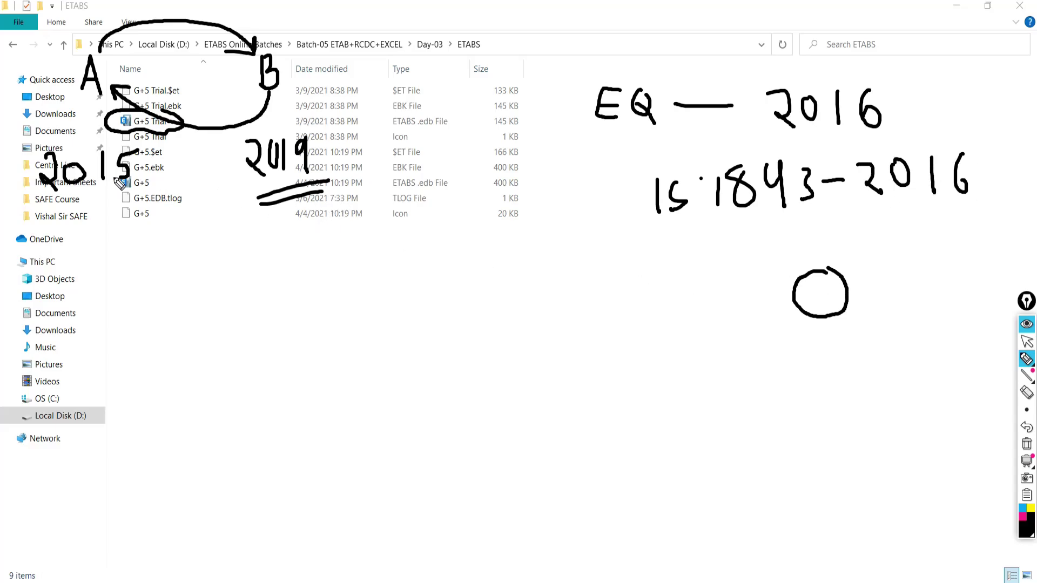
# Underline "2015" and the code year "2016" twice with the pen, and draw a partial box around "2019".
pyautogui.moveTo(40, 206); pyautogui.dragTo(131, 196)
pyautogui.moveTo(37, 219); pyautogui.dragTo(117, 212)
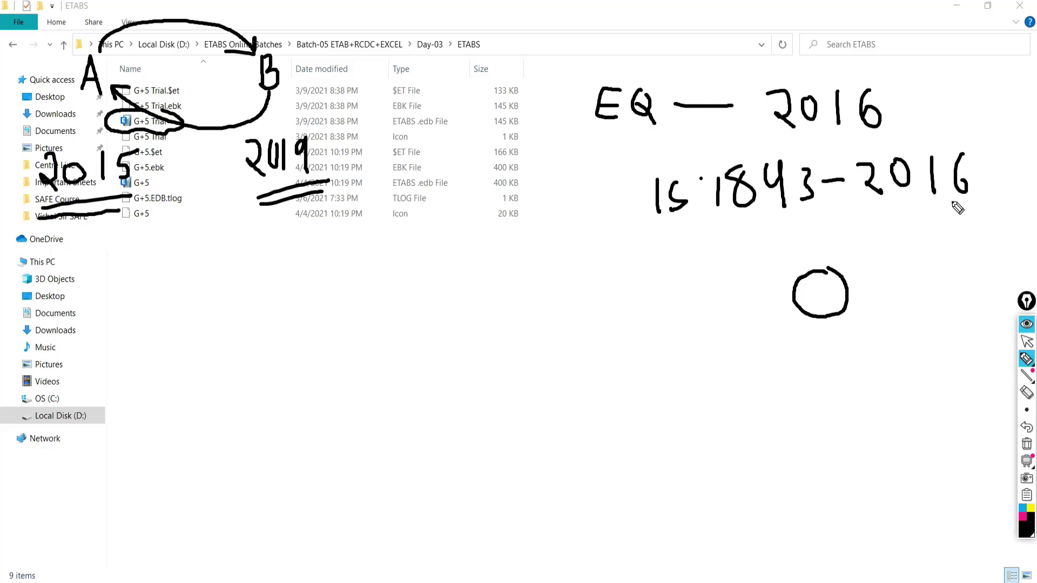
pyautogui.moveTo(970, 201)
pyautogui.mouseDown()
pyautogui.moveTo(880, 199)
pyautogui.moveTo(890, 206)
pyautogui.moveTo(744, 270)
pyautogui.mouseUp()
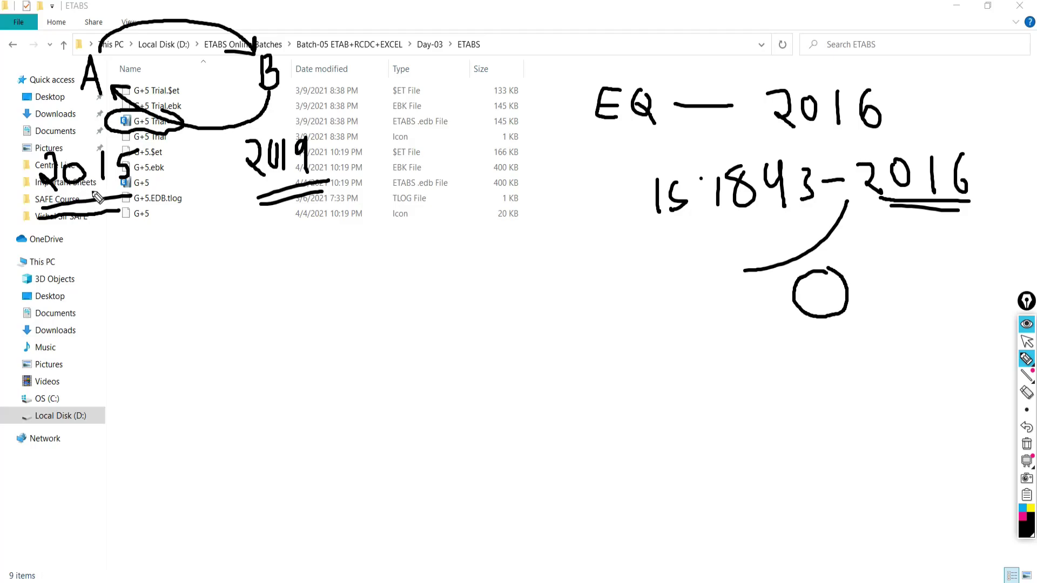
pyautogui.moveTo(215, 158); pyautogui.dragTo(247, 127)
pyautogui.moveTo(231, 130); pyautogui.dragTo(309, 113)
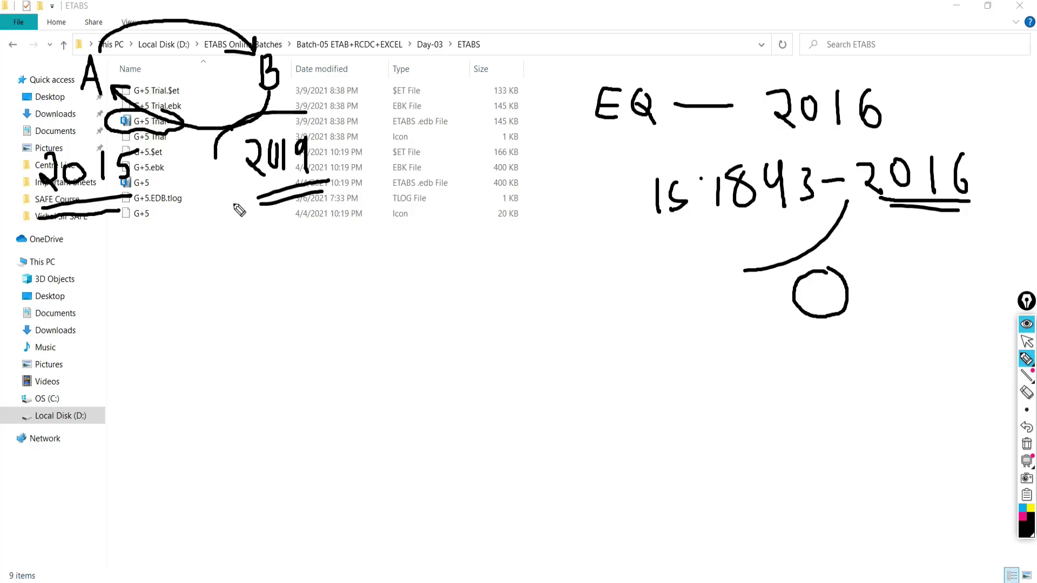
pyautogui.moveTo(229, 132)
pyautogui.mouseDown()
pyautogui.moveTo(305, 111)
pyautogui.moveTo(344, 193)
pyautogui.mouseUp()
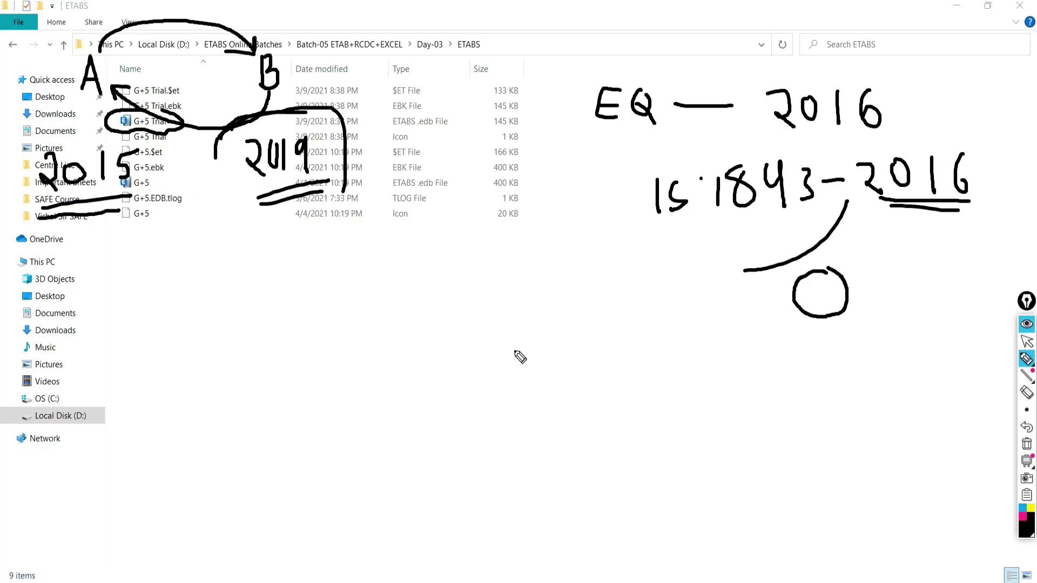
# Clear the annotations and handwrite "2019 E" above "2016 ET", with an arrow leading from 2019 down to 2016.
pyautogui.click(1027, 444)
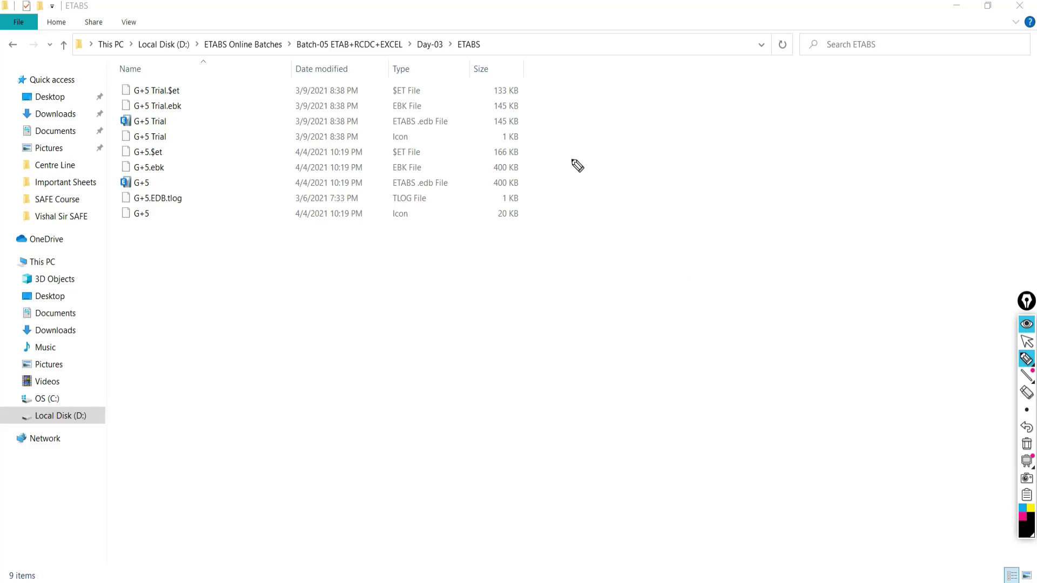
pyautogui.moveTo(571, 142); pyautogui.dragTo(581, 193)
pyautogui.moveTo(597, 152); pyautogui.dragTo(613, 186)
pyautogui.moveTo(650, 145); pyautogui.dragTo(640, 201)
pyautogui.moveTo(698, 145)
pyautogui.mouseDown()
pyautogui.moveTo(699, 187)
pyautogui.moveTo(697, 165)
pyautogui.mouseUp()
pyautogui.moveTo(555, 287)
pyautogui.mouseDown()
pyautogui.moveTo(569, 326)
pyautogui.moveTo(608, 295)
pyautogui.moveTo(620, 313)
pyautogui.mouseUp()
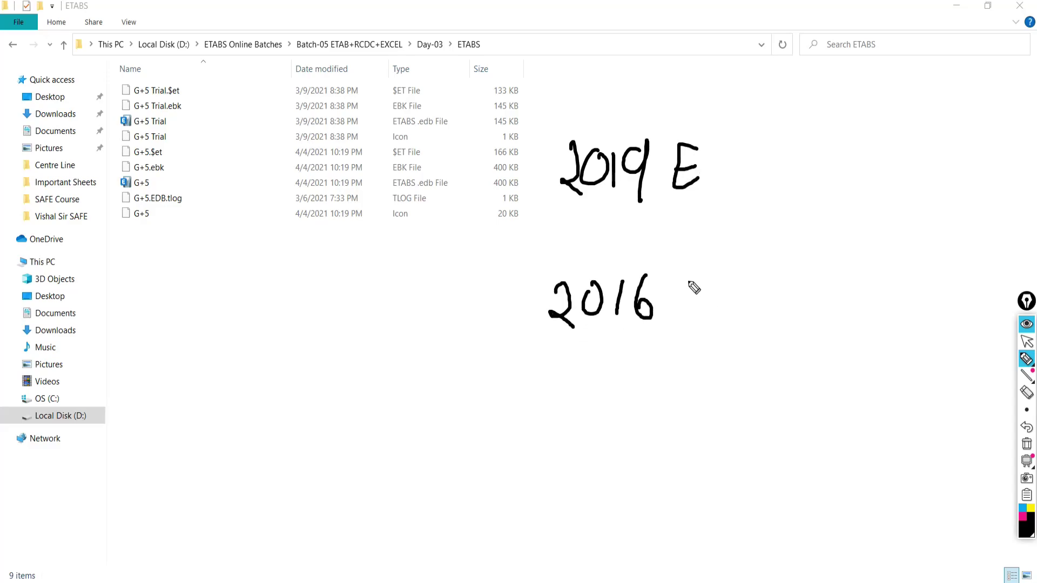
pyautogui.moveTo(707, 279)
pyautogui.mouseDown()
pyautogui.moveTo(706, 311)
pyautogui.moveTo(751, 263)
pyautogui.moveTo(736, 304)
pyautogui.mouseUp()
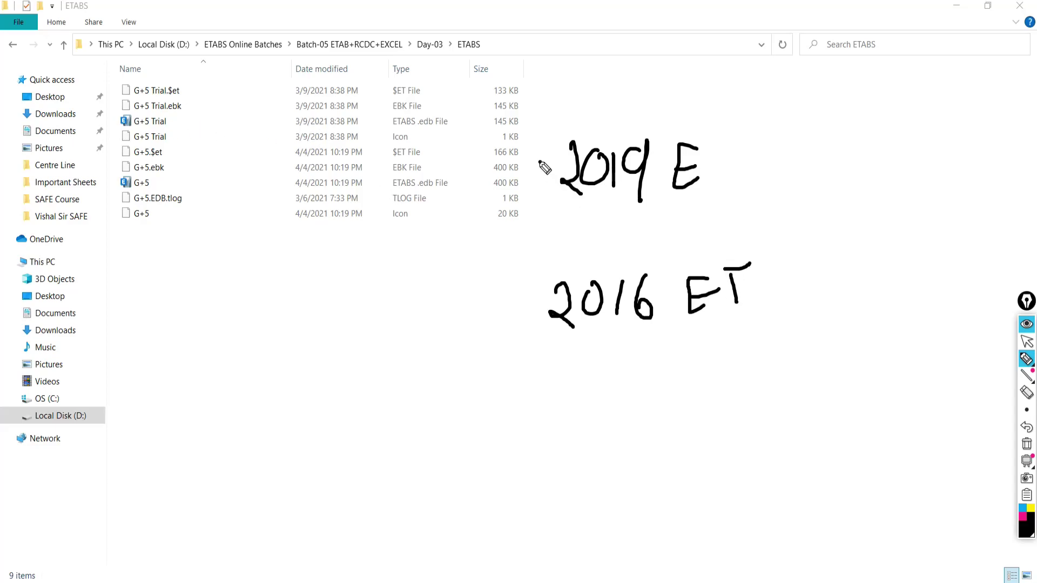
pyautogui.moveTo(540, 160)
pyautogui.mouseDown()
pyautogui.moveTo(502, 201)
pyautogui.moveTo(513, 259)
pyautogui.moveTo(504, 269)
pyautogui.moveTo(517, 280)
pyautogui.mouseUp()
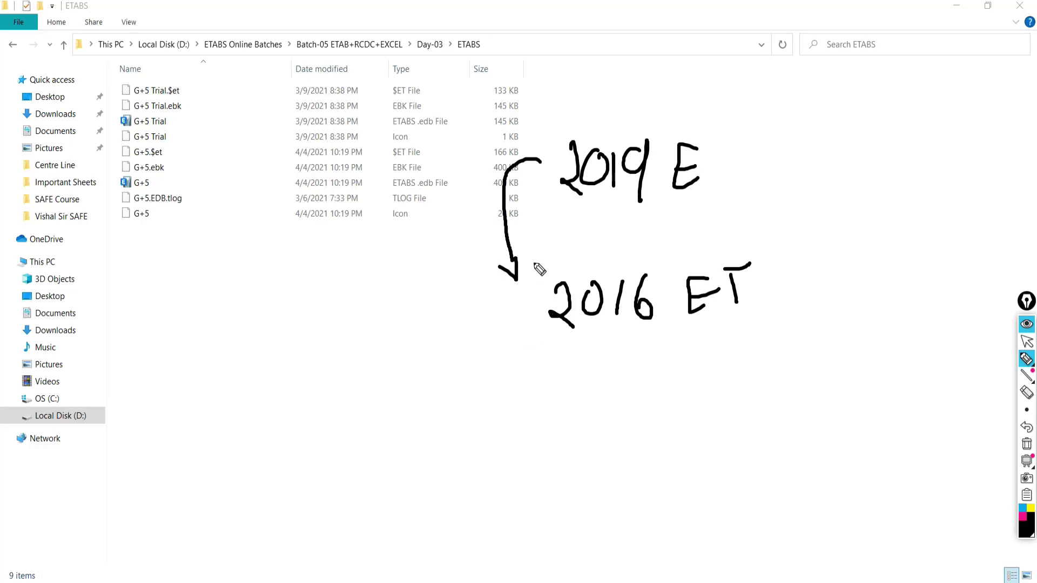
# Circle the $ET file type and the G+5 Trial .edb file with the pen, and handwrite "2019" twice below the file list.
pyautogui.moveTo(384, 76)
pyautogui.mouseDown()
pyautogui.moveTo(372, 90)
pyautogui.moveTo(416, 106)
pyautogui.moveTo(456, 97)
pyautogui.moveTo(398, 74)
pyautogui.moveTo(384, 81)
pyautogui.mouseUp()
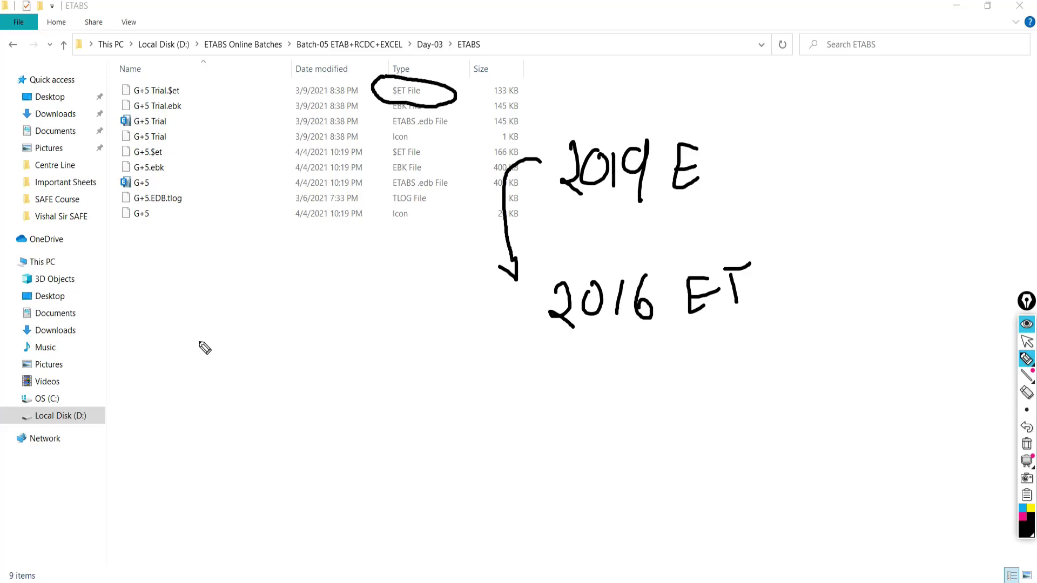
pyautogui.moveTo(186, 268)
pyautogui.mouseDown()
pyautogui.moveTo(196, 288)
pyautogui.moveTo(232, 277)
pyautogui.moveTo(244, 301)
pyautogui.mouseUp()
pyautogui.moveTo(184, 394)
pyautogui.mouseDown()
pyautogui.moveTo(193, 416)
pyautogui.moveTo(250, 398)
pyautogui.moveTo(241, 427)
pyautogui.mouseUp()
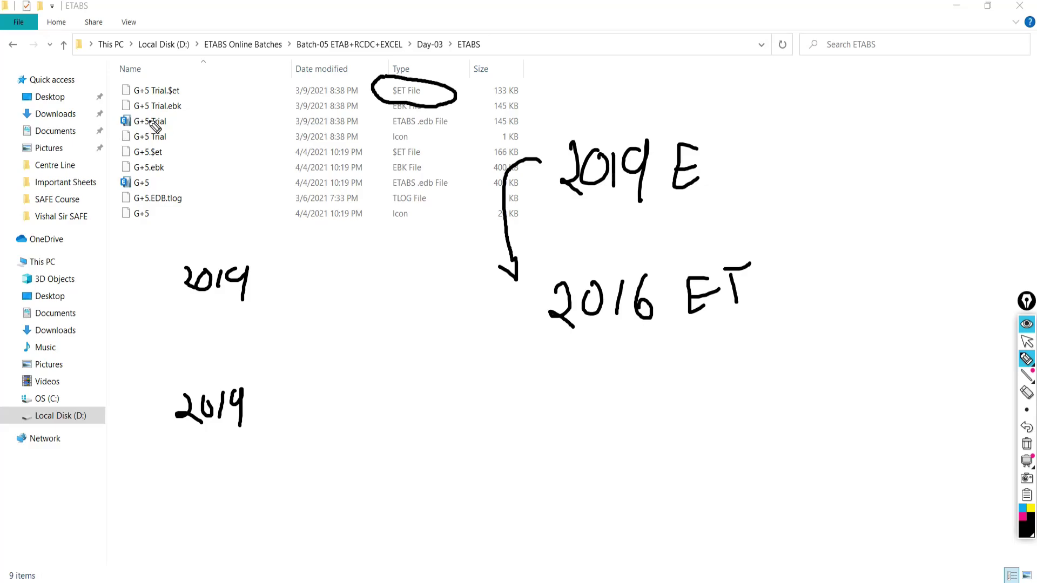
pyautogui.moveTo(130, 112)
pyautogui.mouseDown()
pyautogui.moveTo(111, 129)
pyautogui.moveTo(162, 131)
pyautogui.moveTo(181, 117)
pyautogui.moveTo(131, 111)
pyautogui.moveTo(200, 178)
pyautogui.mouseUp()
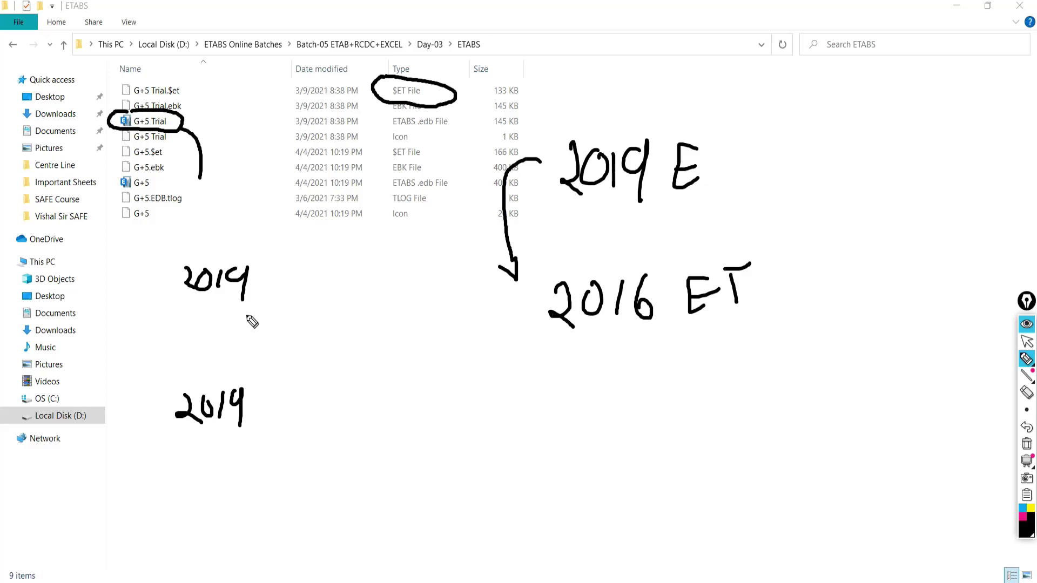
# Underline "2019" and "2016" with the pen and draw an arrow from the G+5 Trial file toward "2016".
pyautogui.moveTo(576, 207); pyautogui.dragTo(639, 206)
pyautogui.moveTo(561, 348); pyautogui.dragTo(637, 345)
pyautogui.moveTo(565, 362); pyautogui.dragTo(657, 357)
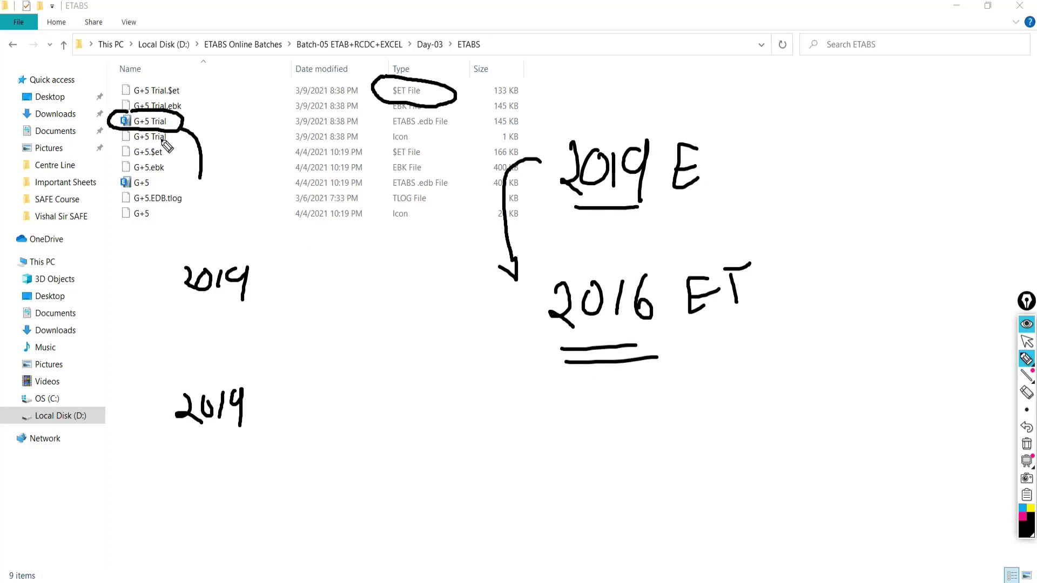
pyautogui.moveTo(172, 131)
pyautogui.mouseDown()
pyautogui.moveTo(384, 234)
pyautogui.moveTo(426, 280)
pyautogui.moveTo(403, 277)
pyautogui.mouseUp()
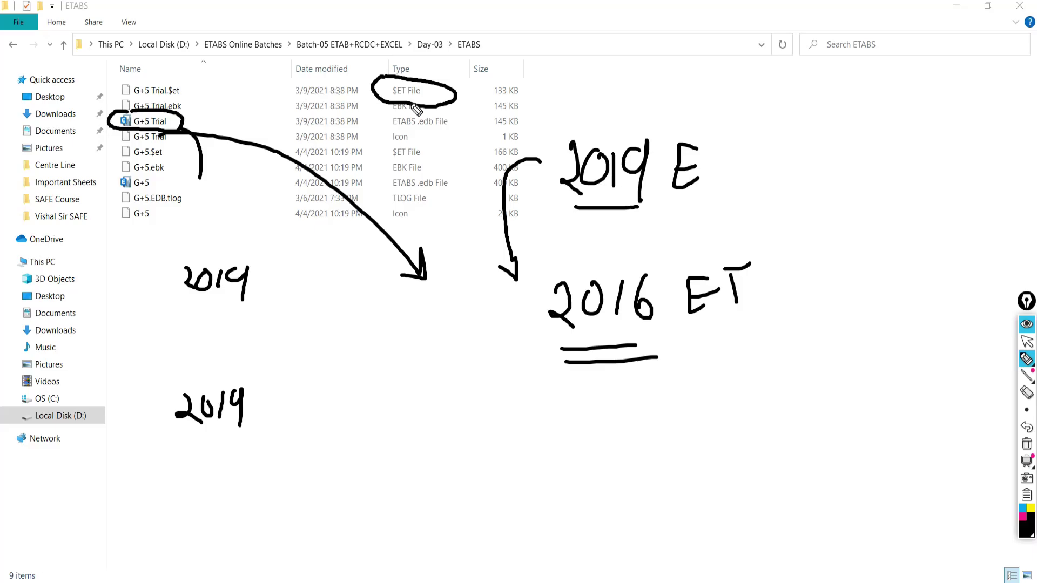
# Retrace the circle around the $ET file type, clear all annotations, and restore the normal pointer.
pyautogui.moveTo(430, 85)
pyautogui.mouseDown()
pyautogui.moveTo(415, 75)
pyautogui.moveTo(378, 87)
pyautogui.moveTo(410, 107)
pyautogui.moveTo(448, 110)
pyautogui.moveTo(421, 76)
pyautogui.mouseUp()
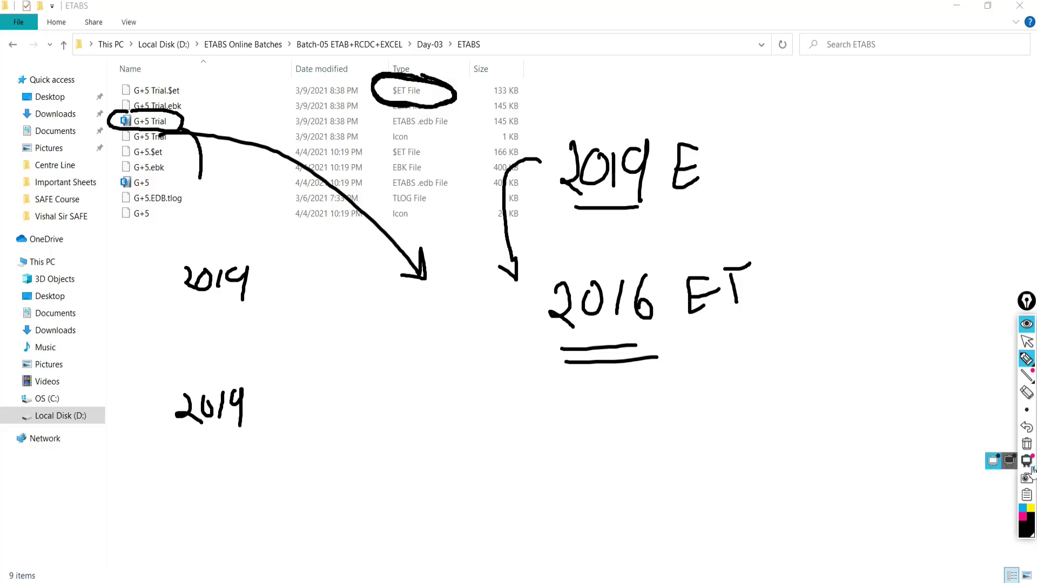
pyautogui.click(1026, 444)
pyautogui.click(1027, 341)
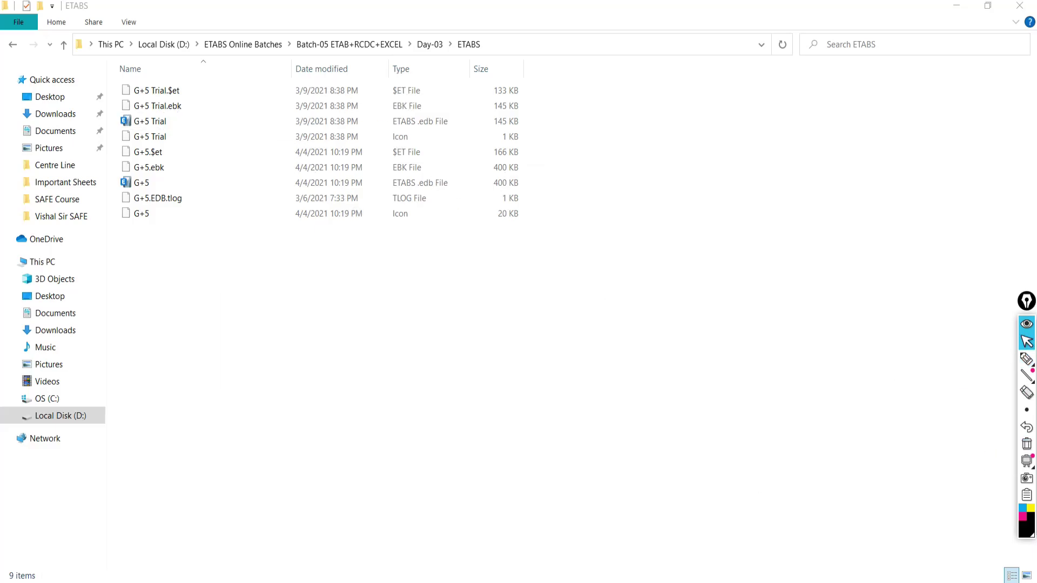
# Switch to ETABS 19 and examine its file import options, without importing anything.
pyautogui.hotkey('alt', 'Tab')
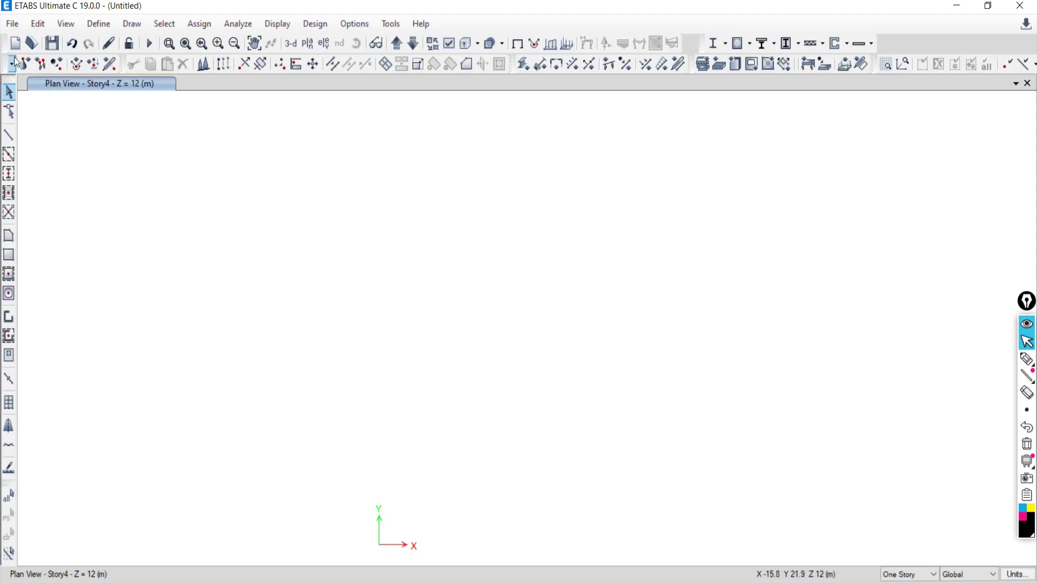
pyautogui.click(10, 27)
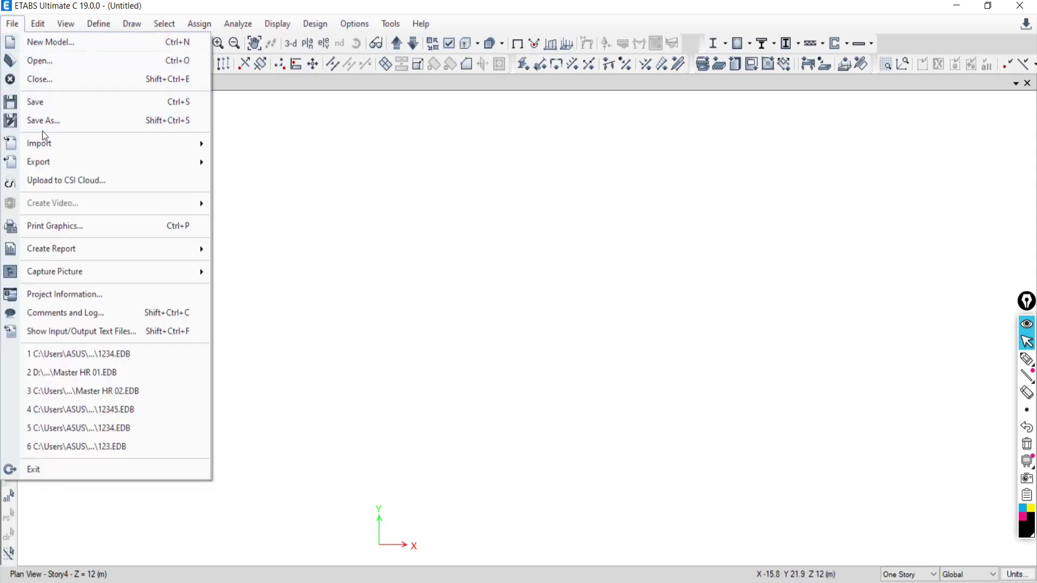
pyautogui.moveTo(44, 145)
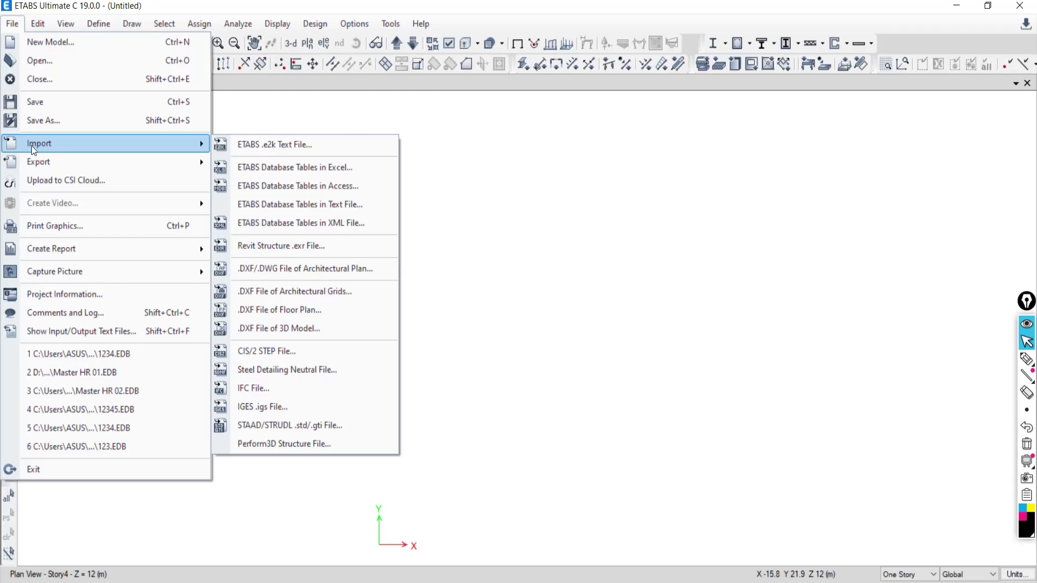
pyautogui.click(85, 11)
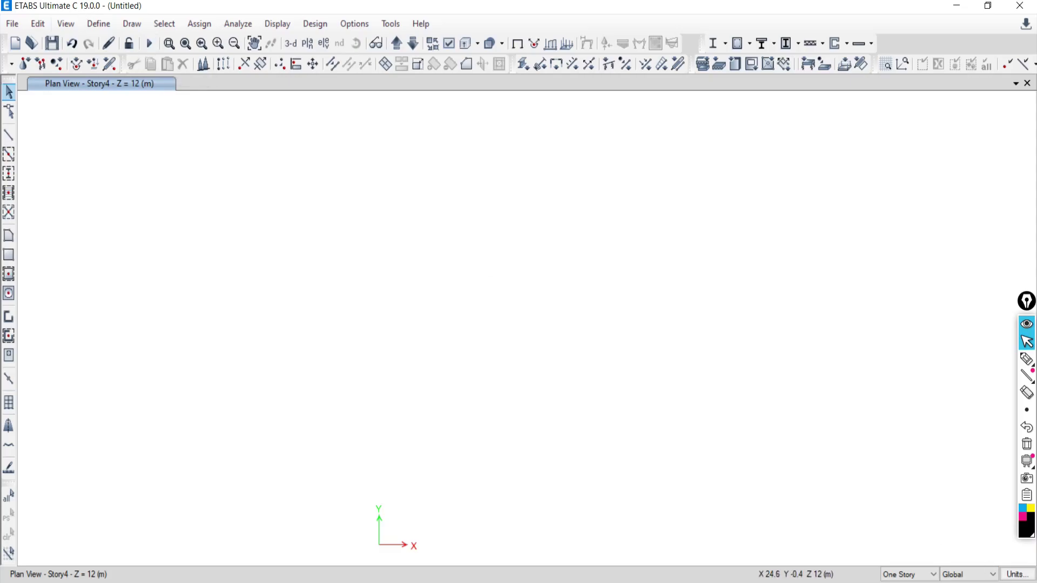
# Launch ETABS 2016 from the desktop and import the 1234.$et text file from the Centre Line folder.
pyautogui.press('super+d')
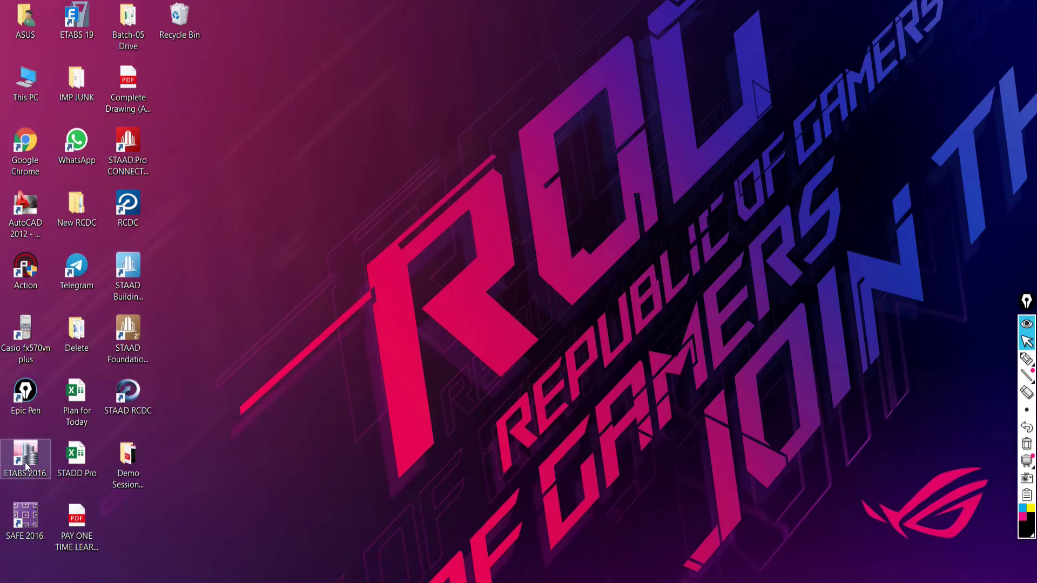
pyautogui.doubleClick(31, 467)
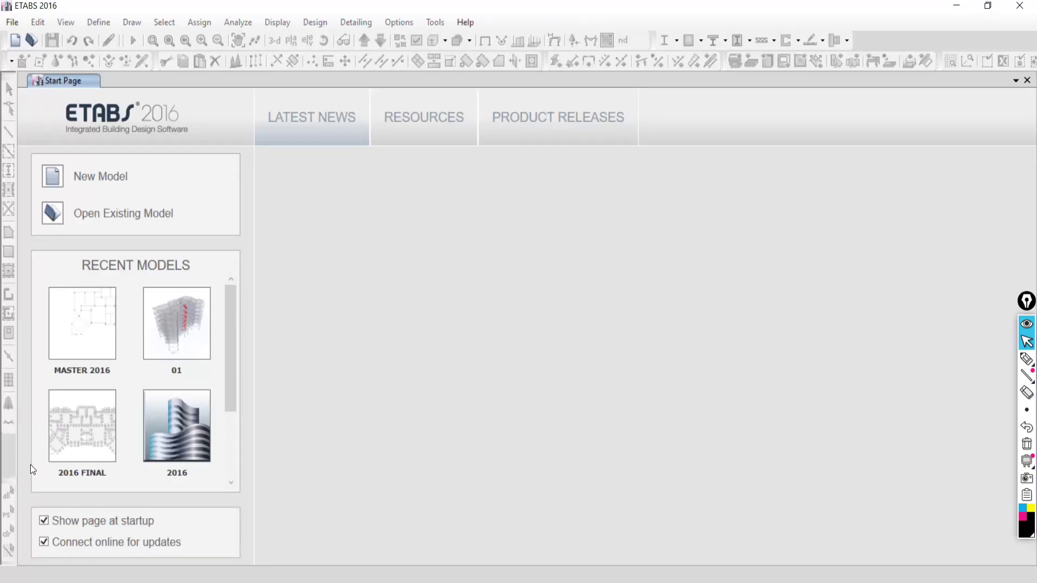
pyautogui.click(12, 22)
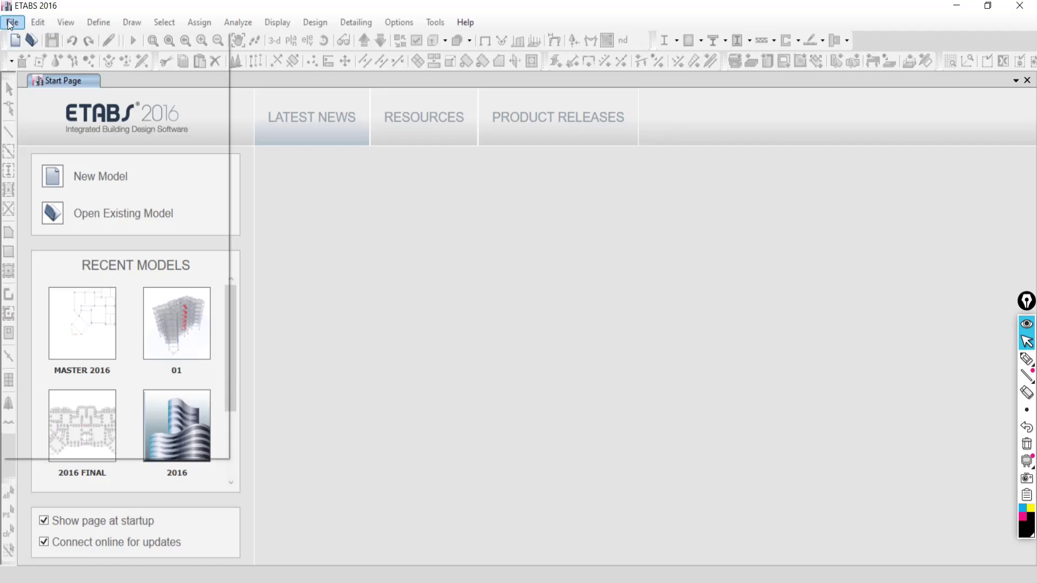
pyautogui.moveTo(37, 146)
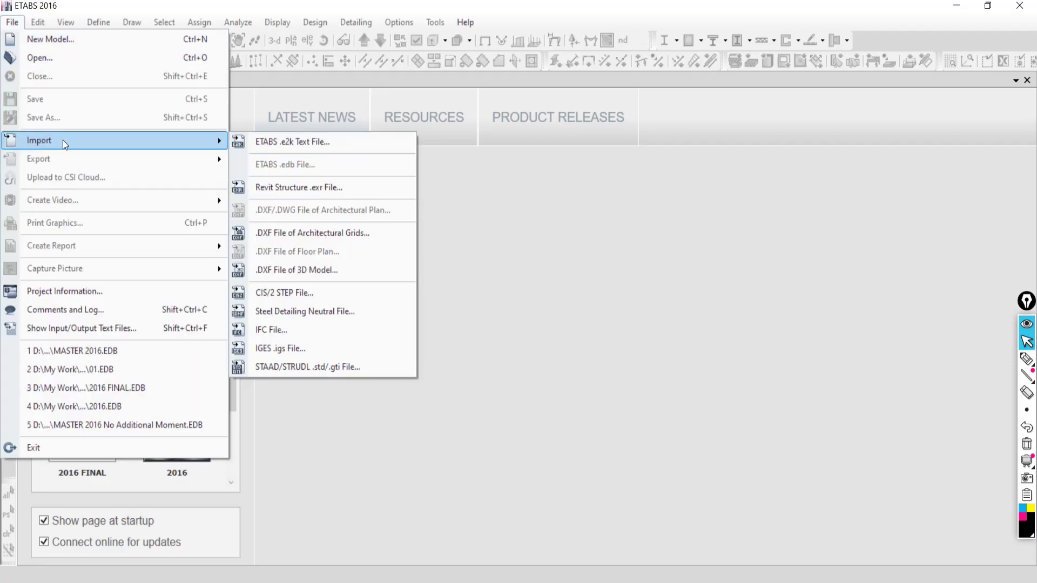
pyautogui.click(288, 141)
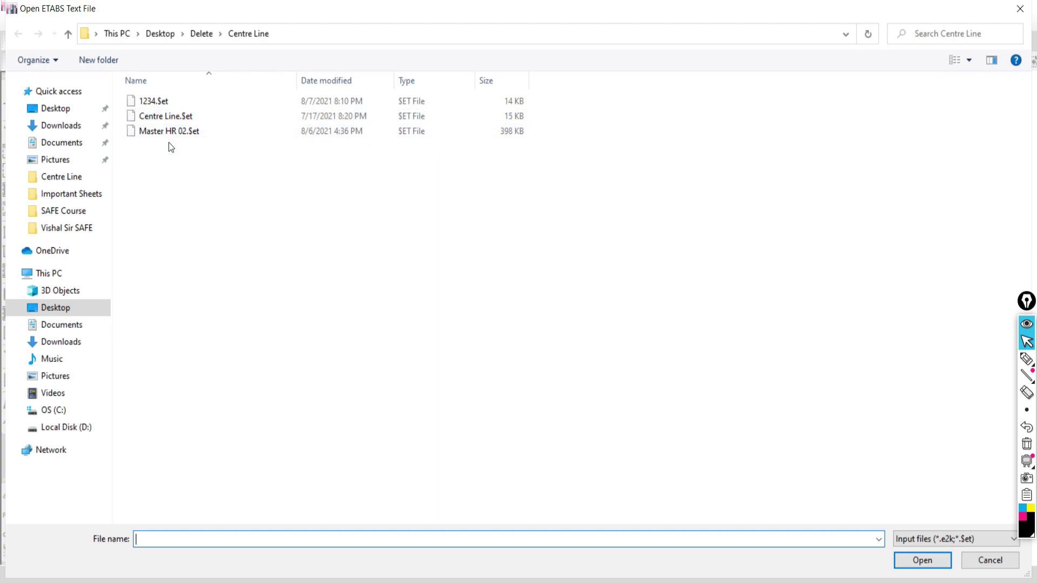
pyautogui.click(155, 107)
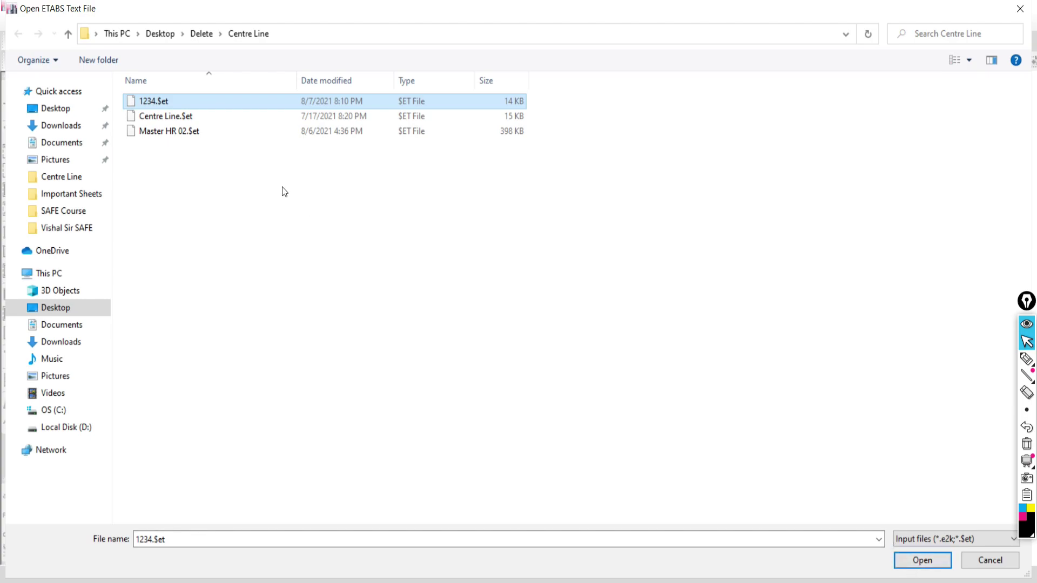
pyautogui.click(918, 561)
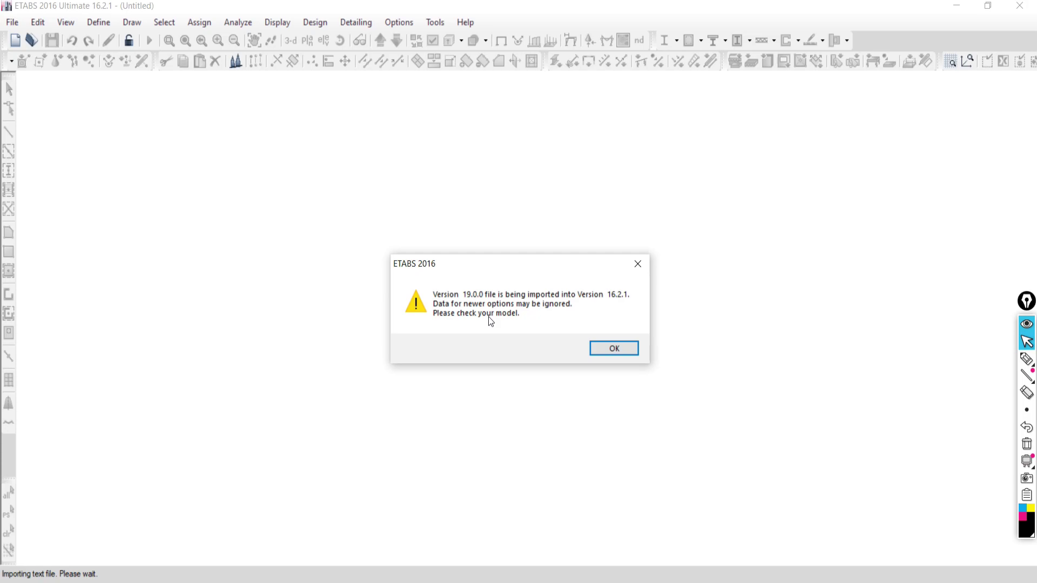
# Acknowledge the version notice and every ignored-line message to complete the text file import.
pyautogui.click(610, 348)
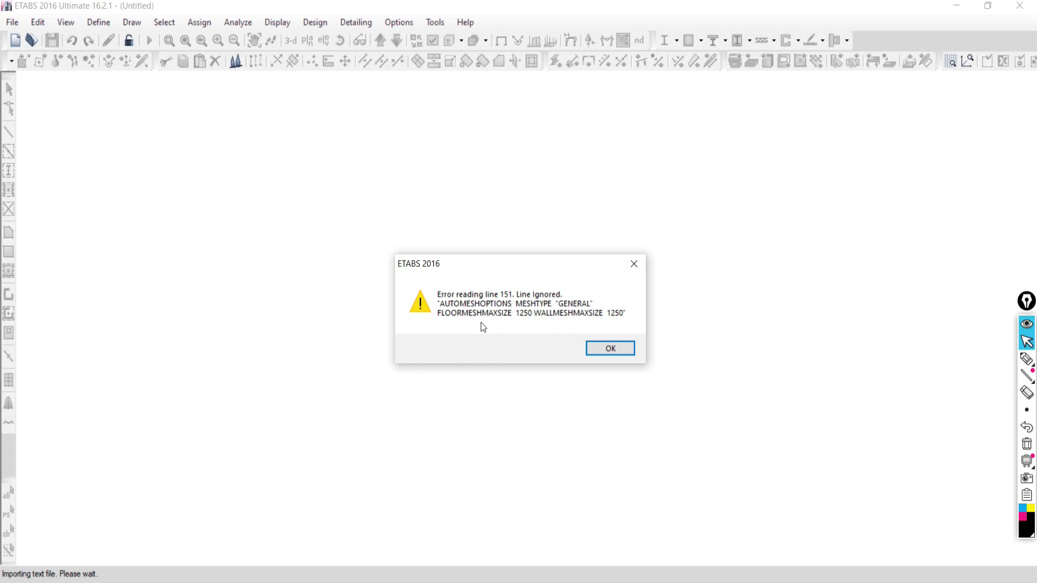
pyautogui.click(603, 349)
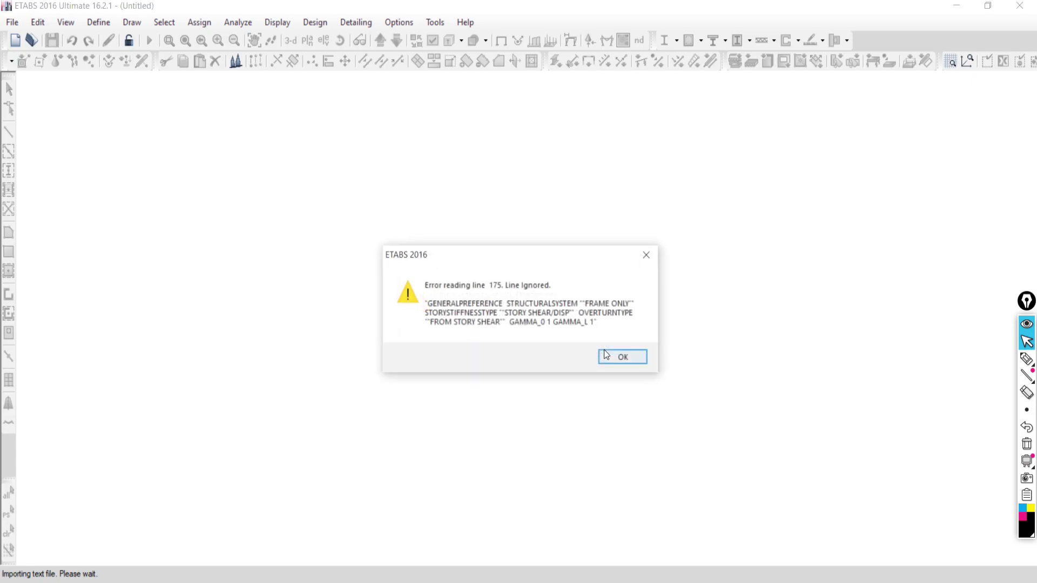
pyautogui.click(606, 355)
pyautogui.click(606, 360)
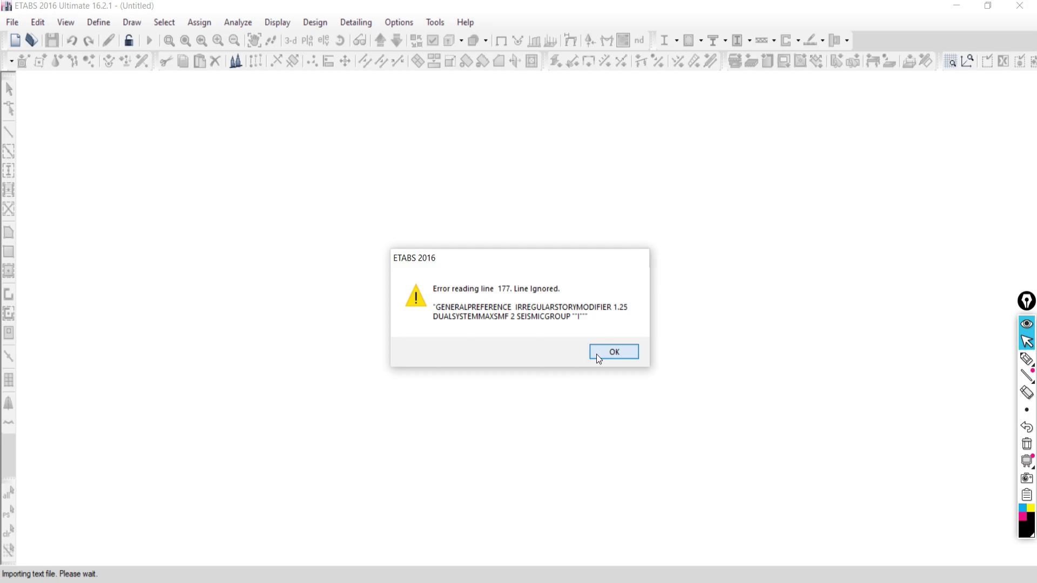
pyautogui.click(596, 354)
pyautogui.click(596, 354)
pyautogui.click(619, 350)
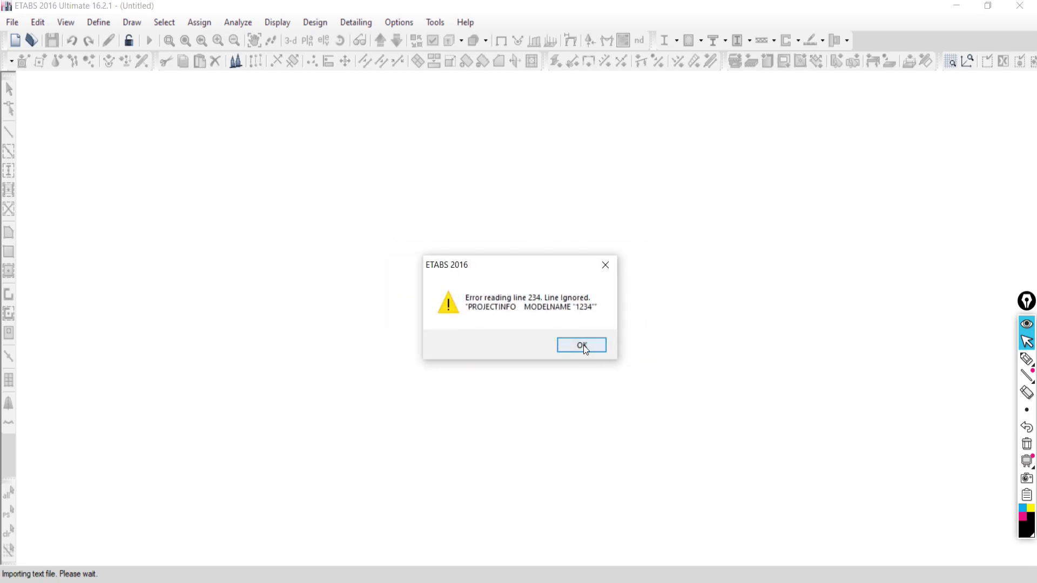
pyautogui.click(584, 347)
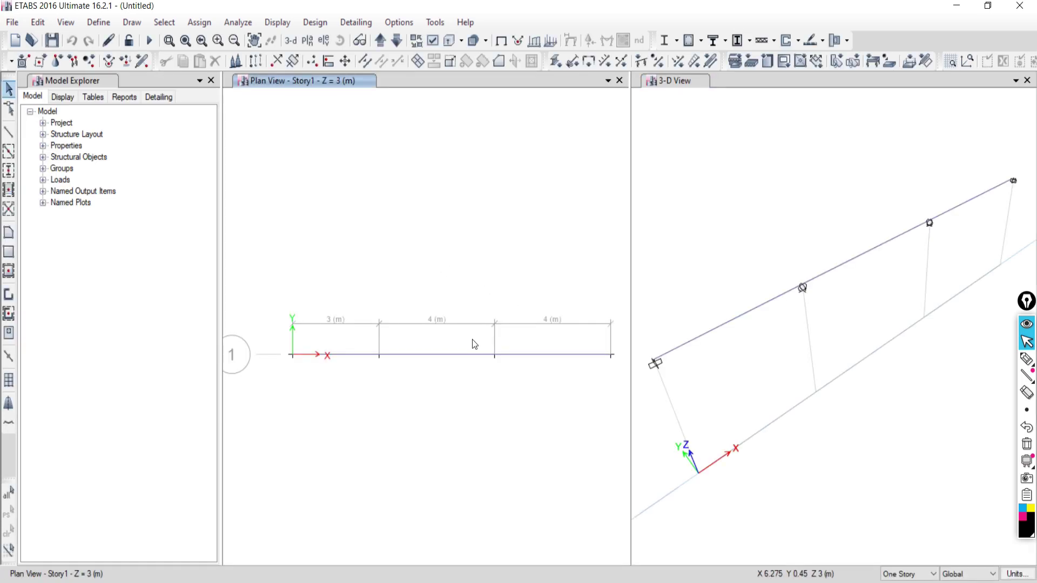
# Close ETABS 2016 without saving the imported model and return to the IMPORTANT COMMANDS PDF.
pyautogui.click(1017, 7)
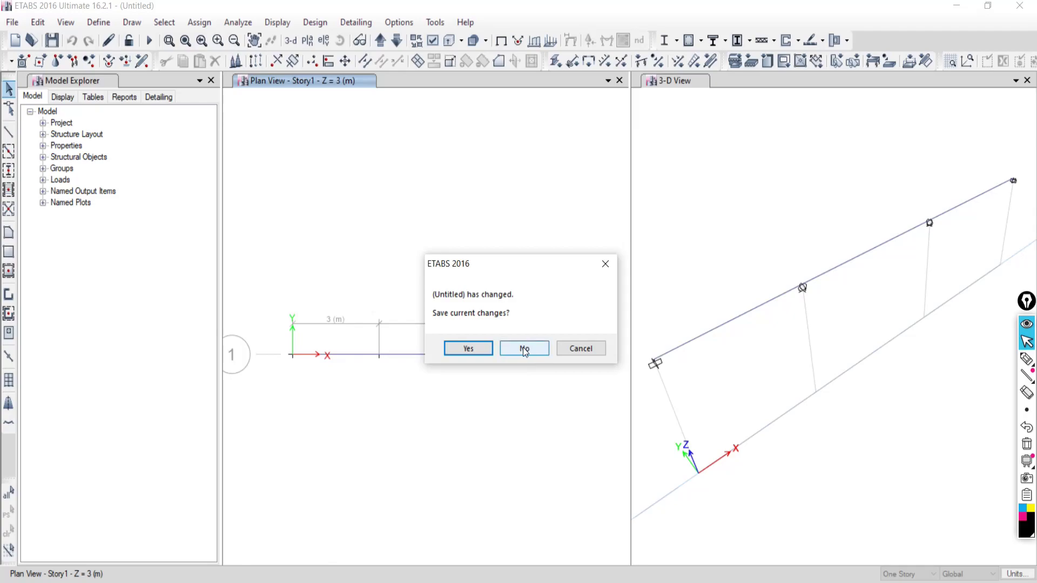
pyautogui.click(522, 348)
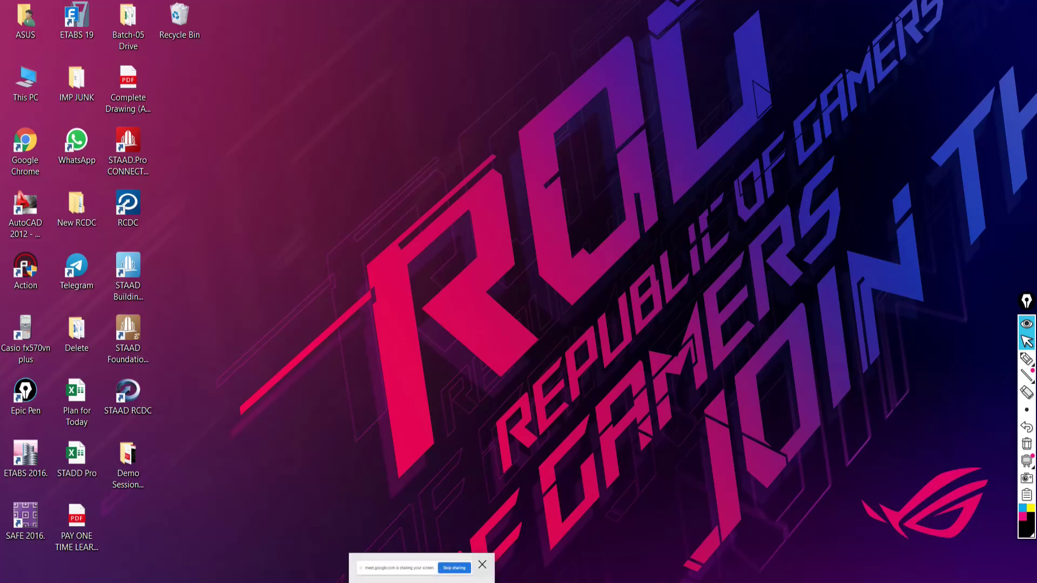
pyautogui.click(118, 580)
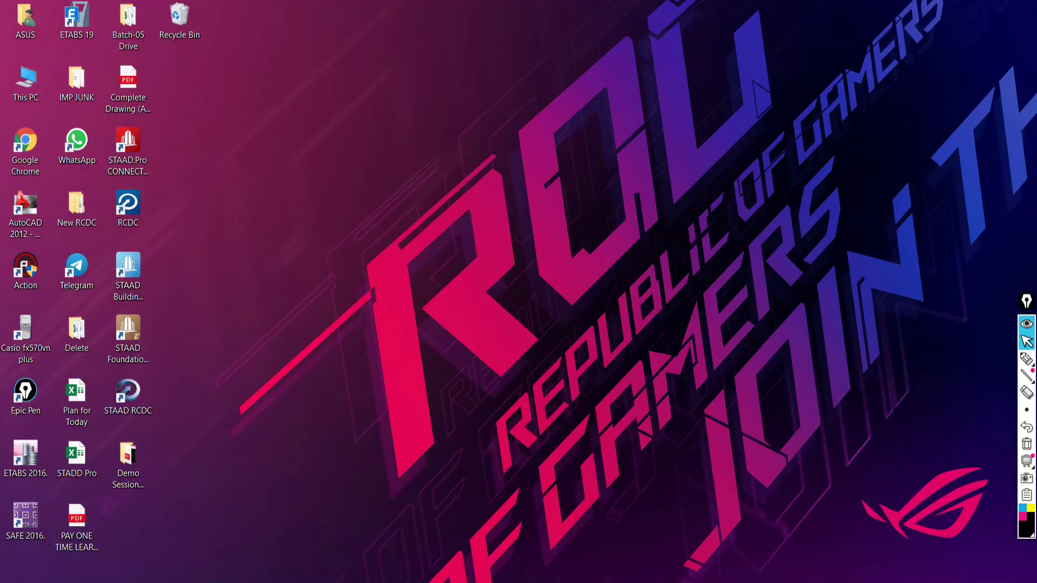
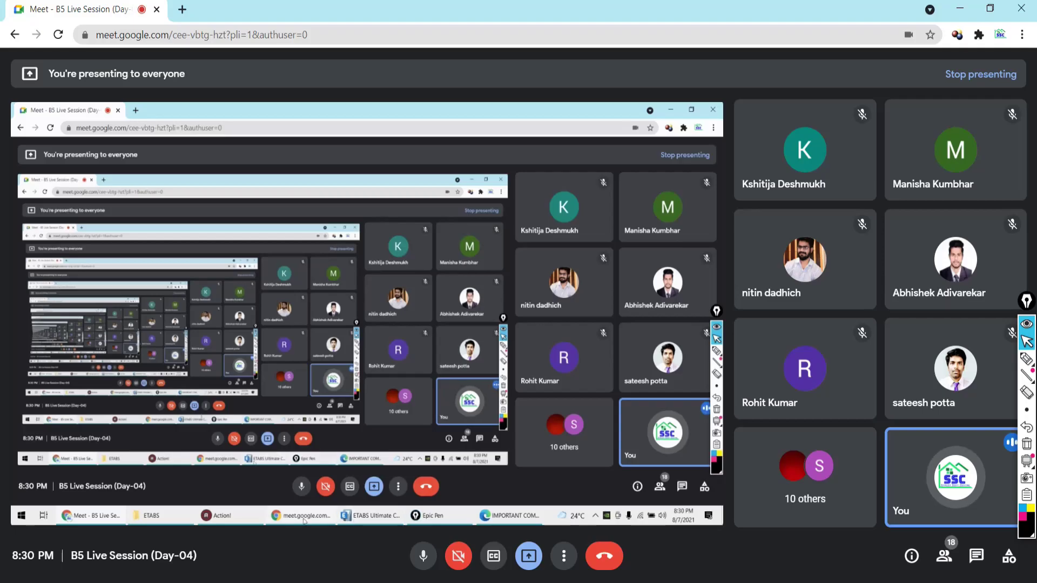
pyautogui.hotkey('alt', 'Tab')
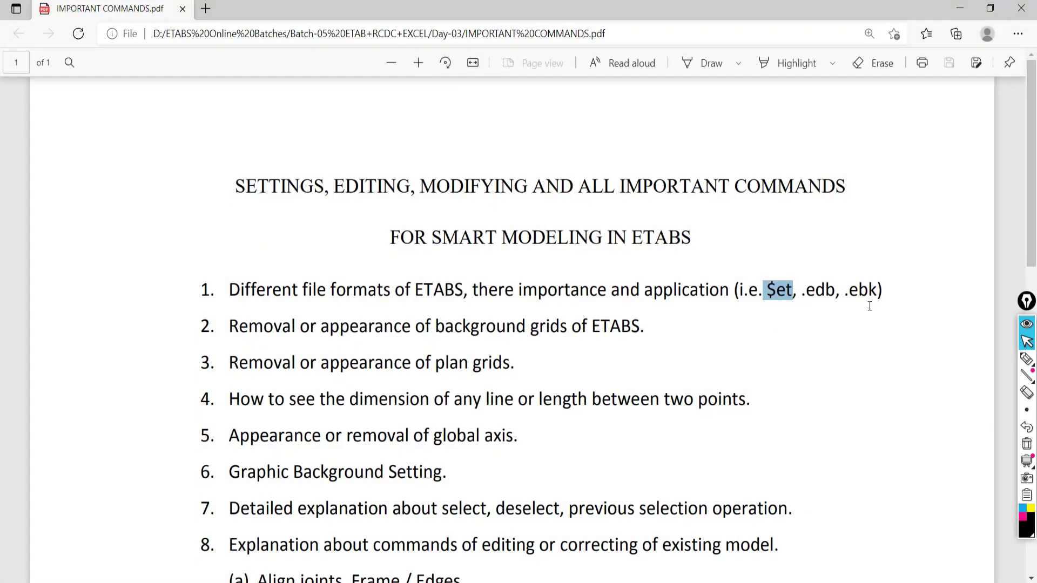
# Highlight the ebk format in item 1, then the opening words of item 2 about background grids.
pyautogui.click(876, 290)
pyautogui.moveTo(874, 289); pyautogui.dragTo(840, 295)
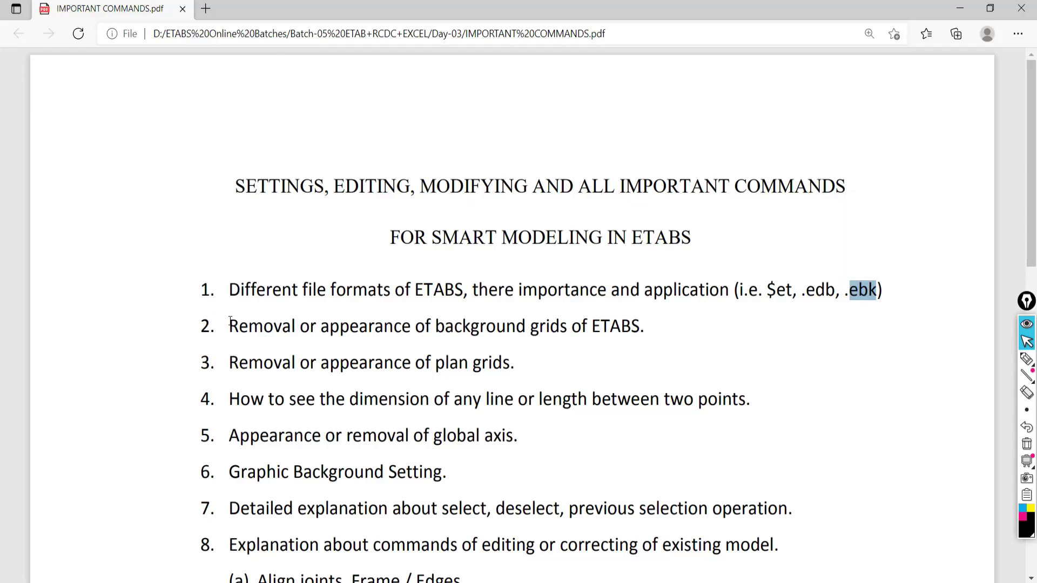
pyautogui.moveTo(232, 328); pyautogui.dragTo(350, 328)
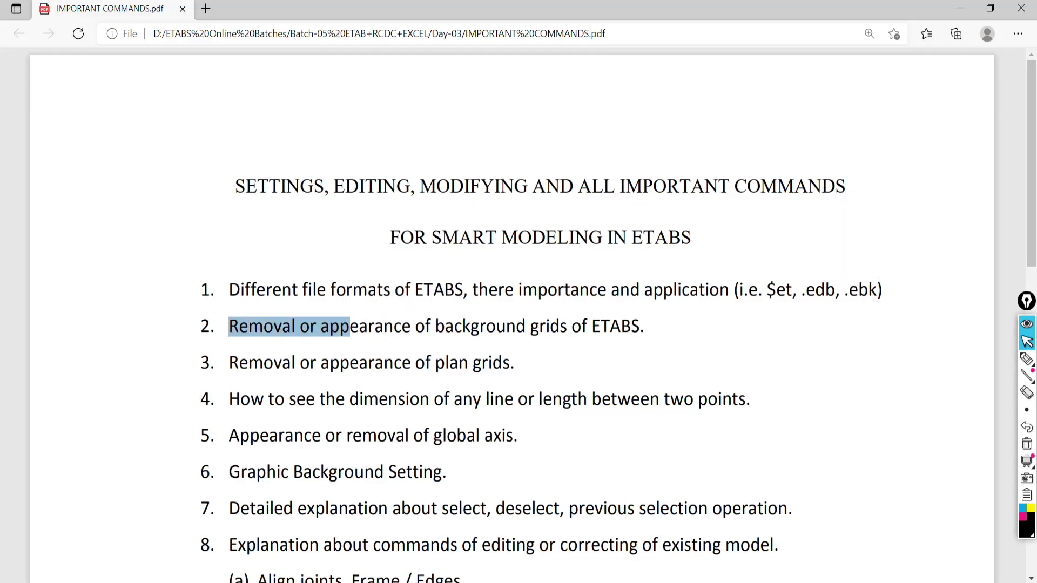
# Switch to ETABS 19 and start opening an existing model, discarding the changes to the untitled one.
pyautogui.hotkey('alt', 'Tab')
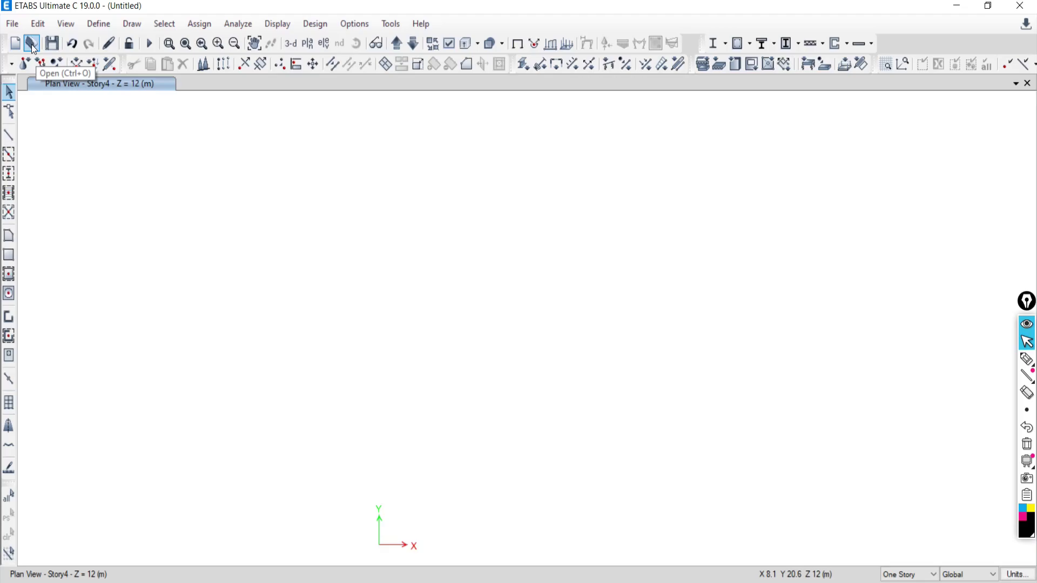
pyautogui.click(33, 45)
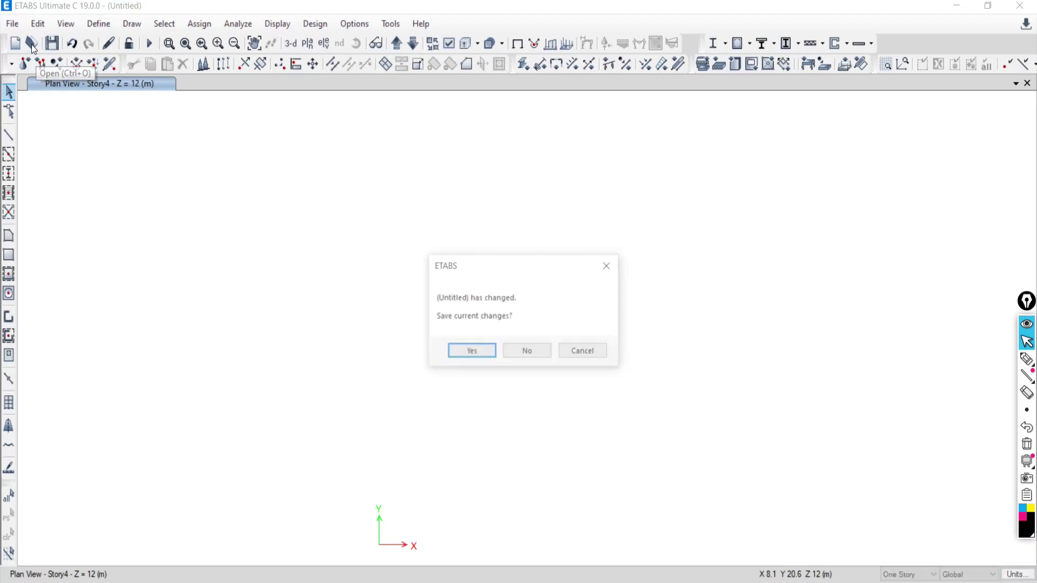
pyautogui.click(525, 352)
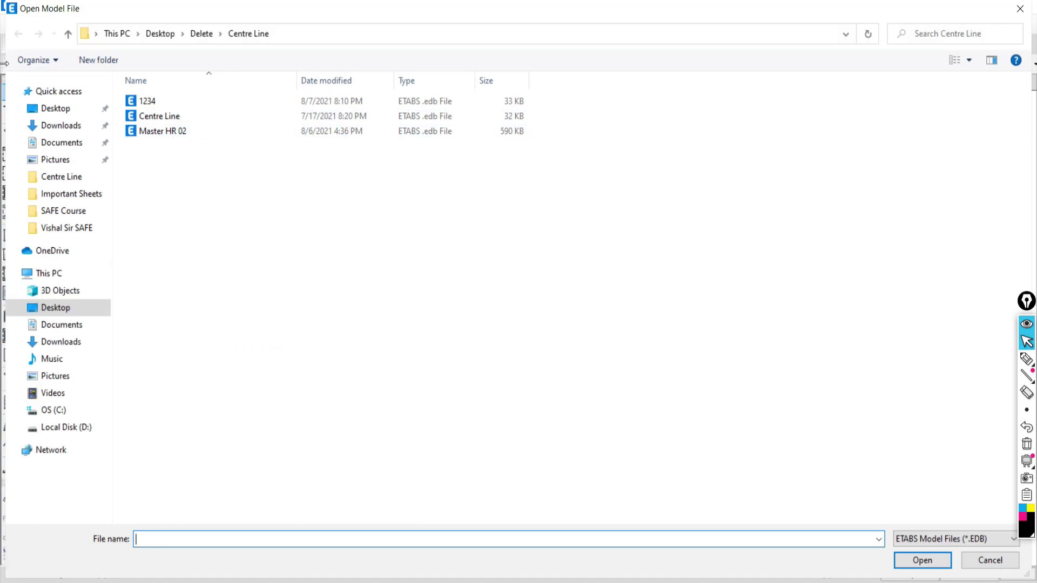
pyautogui.click(68, 35)
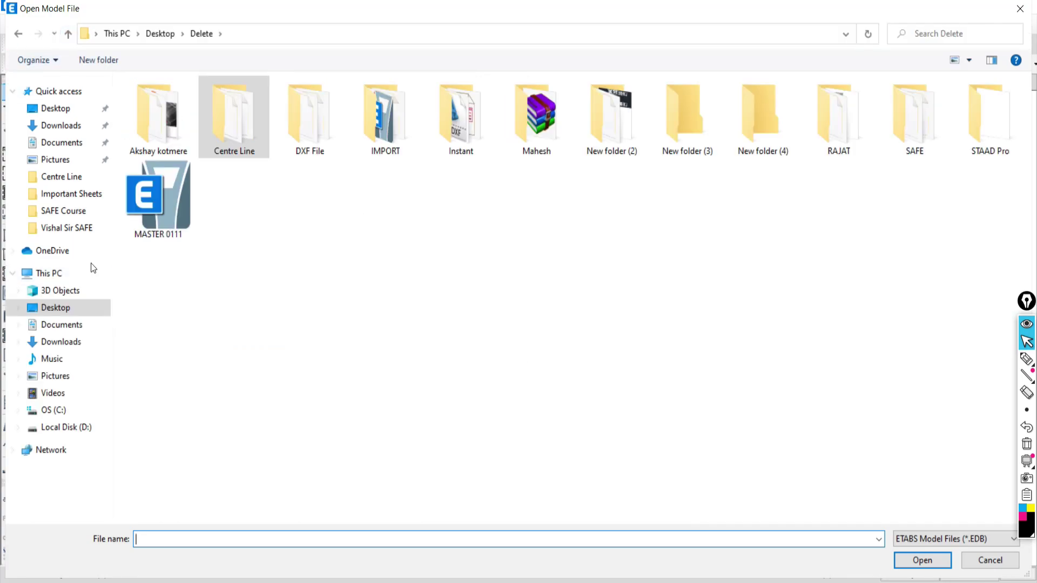
pyautogui.click(64, 430)
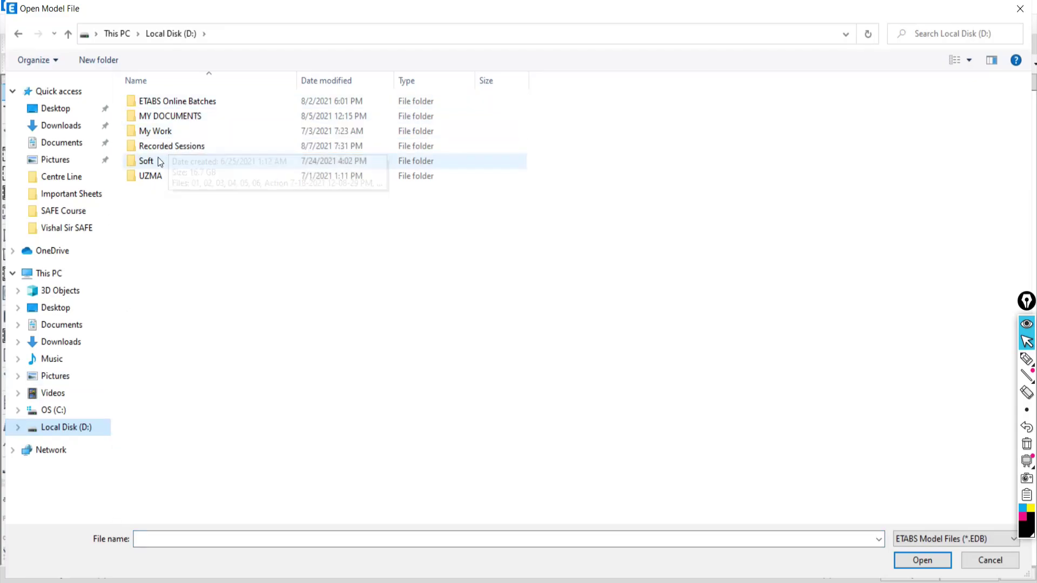
pyautogui.click(19, 35)
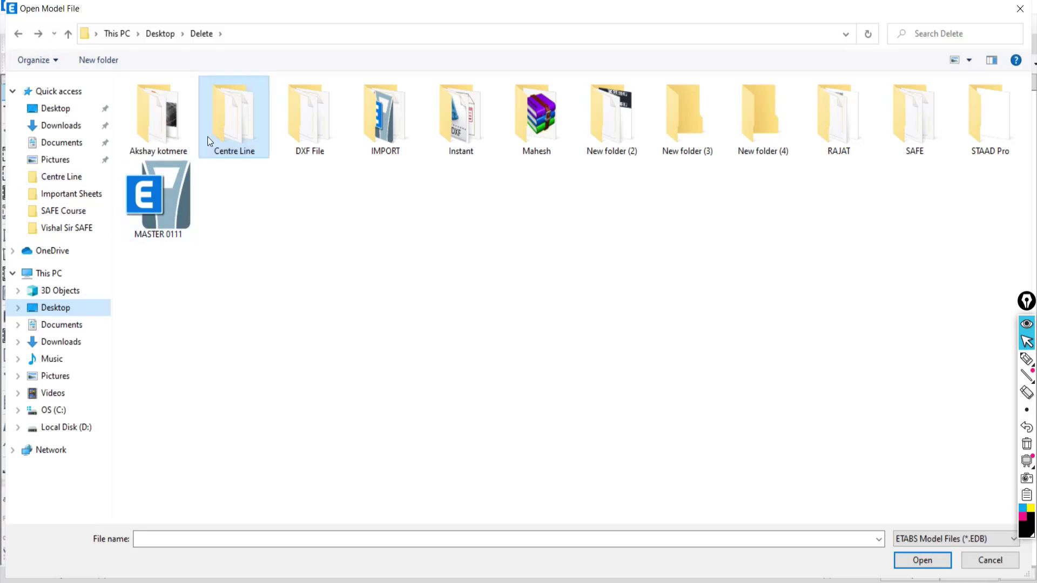
pyautogui.click(19, 34)
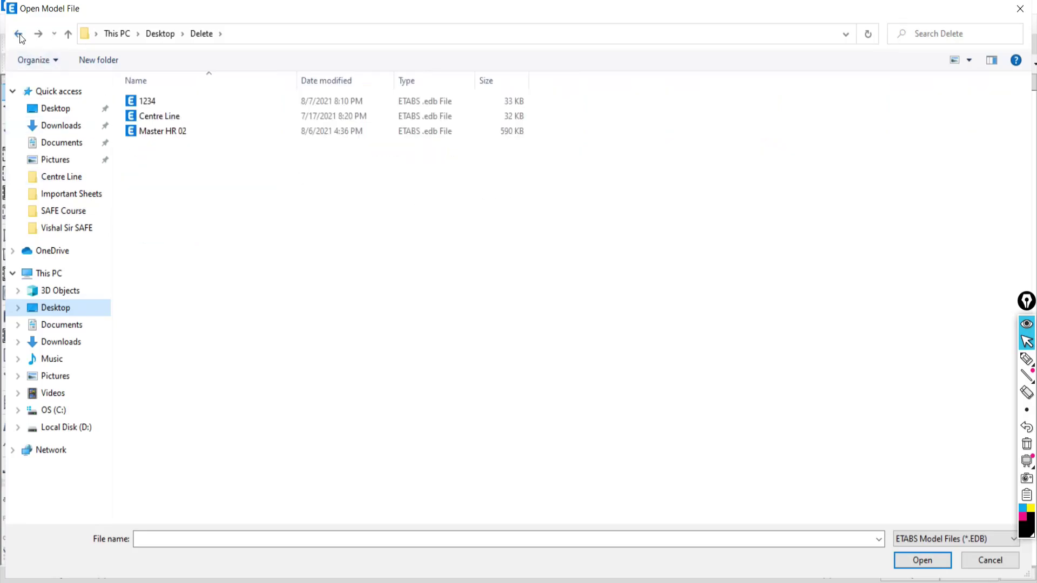
pyautogui.click(63, 37)
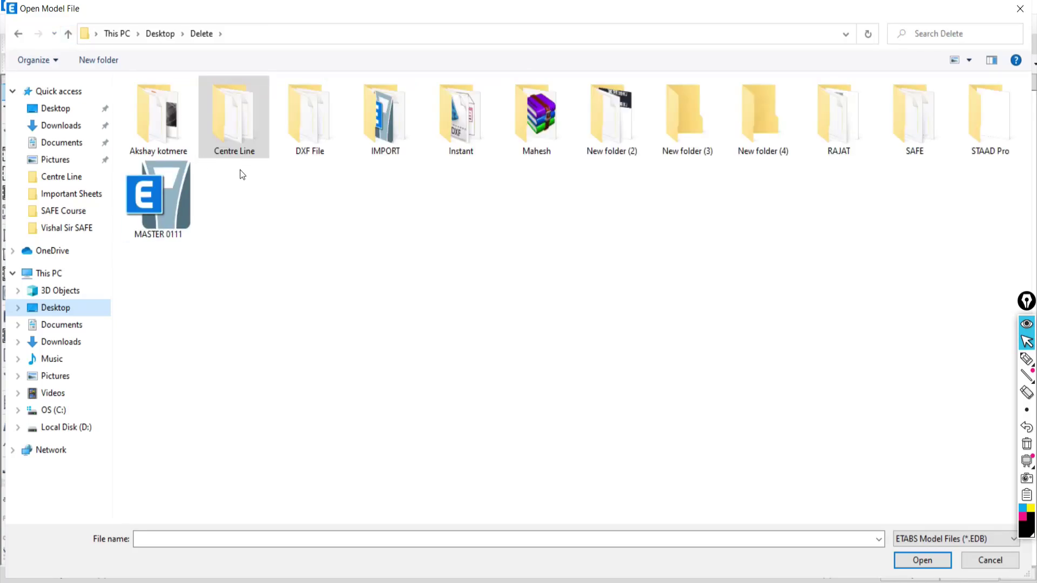
# Open the G+5 model from the Medium Rise Structure G+5 ETABS folder in Batch-02 ETAB+EXCEL on drive D.
pyautogui.click(65, 427)
pyautogui.click(171, 102)
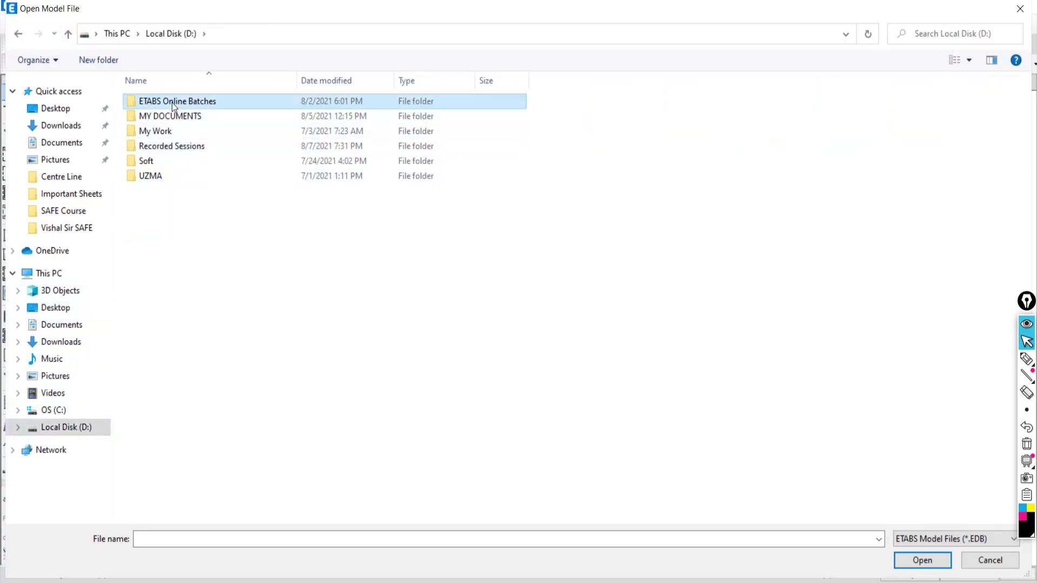
pyautogui.doubleClick(171, 102)
pyautogui.doubleClick(175, 115)
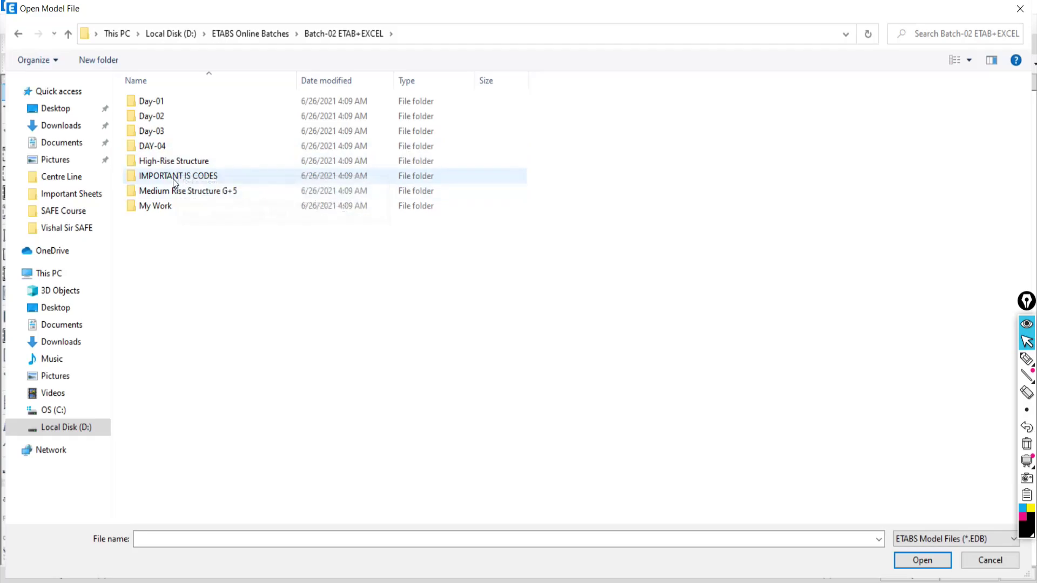
pyautogui.doubleClick(169, 194)
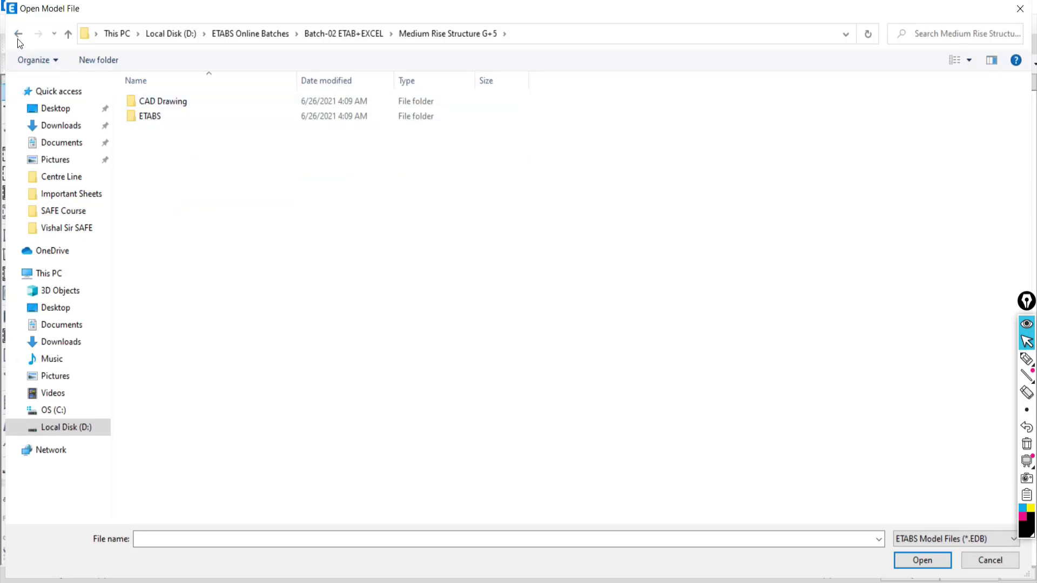
pyautogui.click(17, 33)
pyautogui.doubleClick(169, 194)
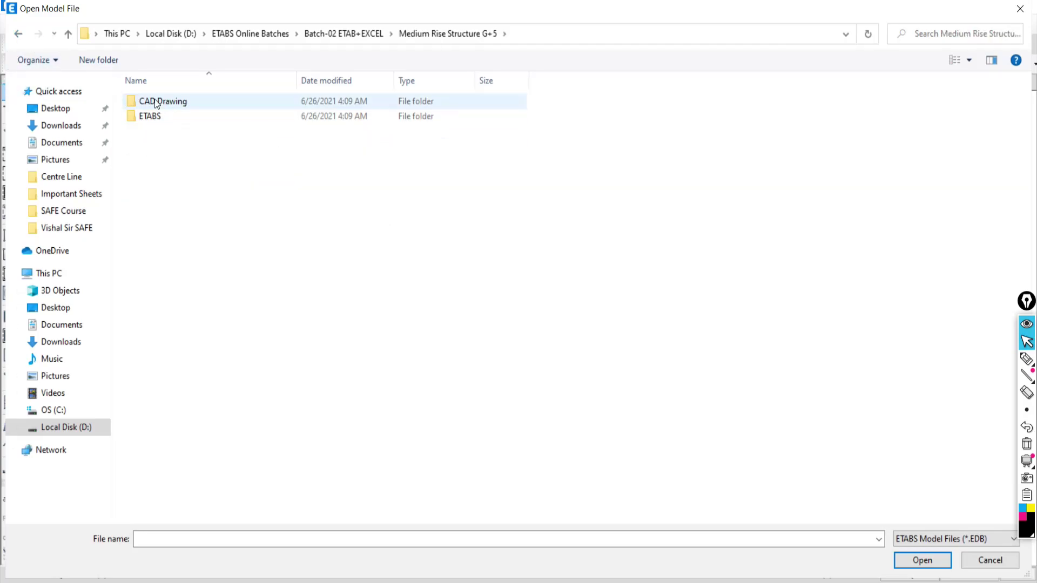
pyautogui.doubleClick(149, 115)
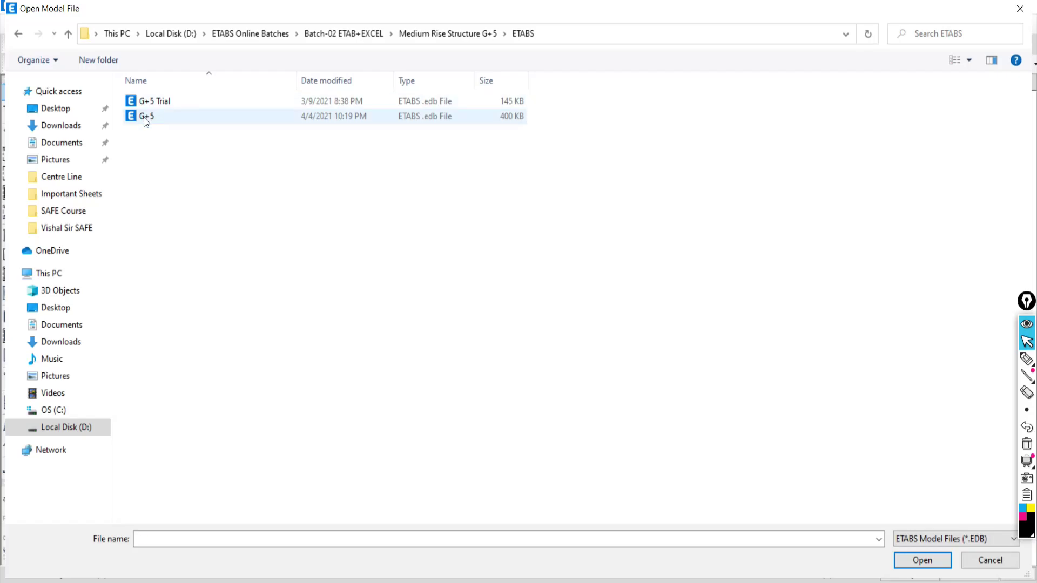
pyautogui.click(143, 117)
pyautogui.click(917, 558)
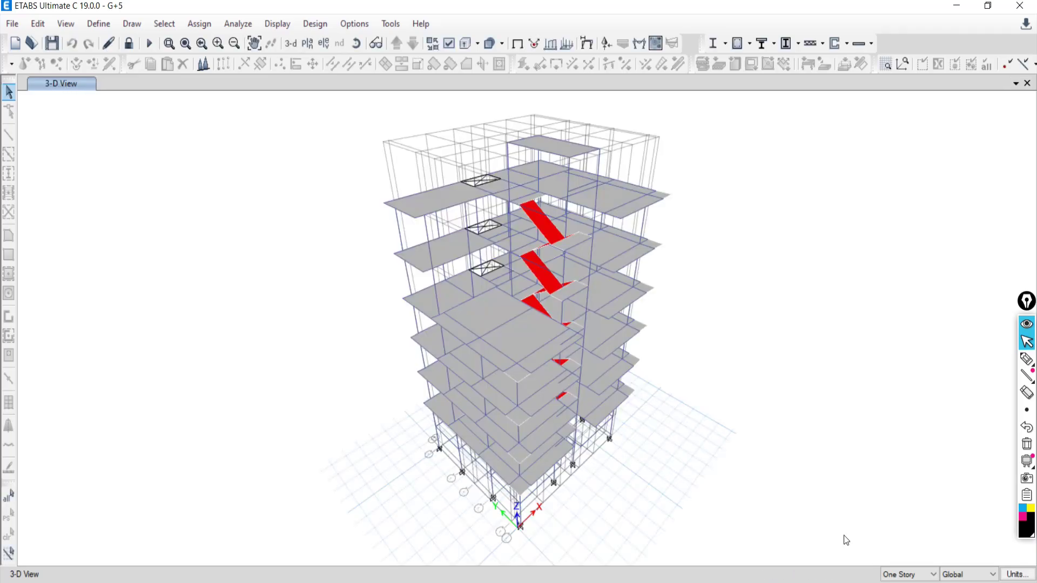
# Turn off the grid system's visibility in the 3-D view of the G+5 building.
pyautogui.rightClick(140, 186)
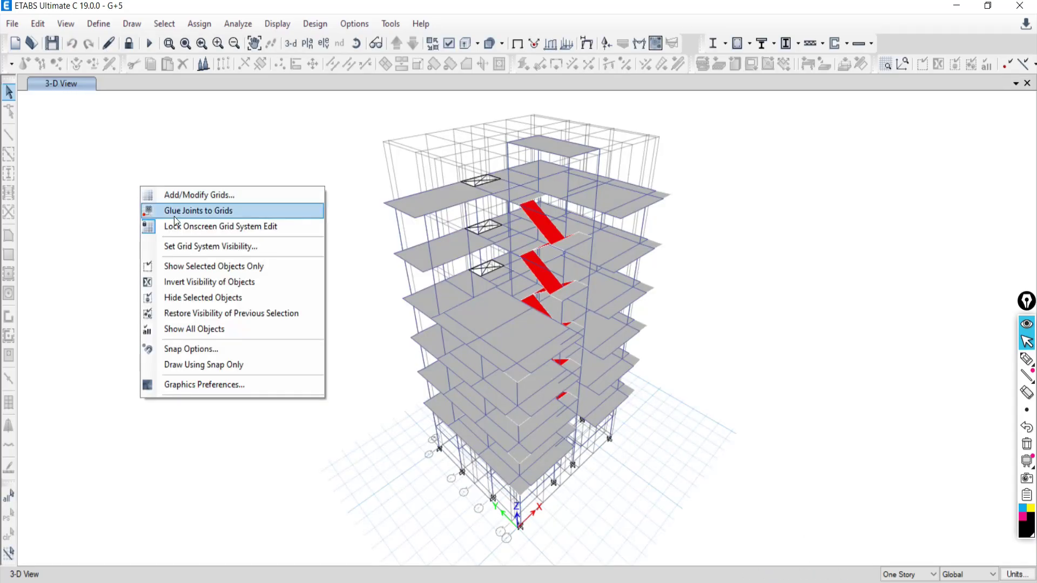
pyautogui.click(176, 251)
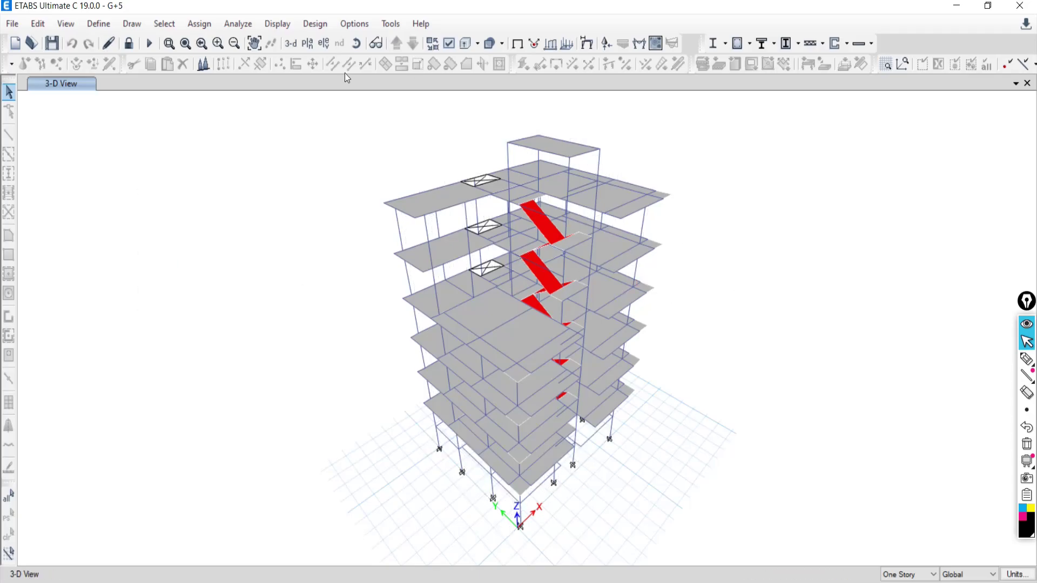
# Display the plan view of Story1, check the command list in the PDF and return to ETABS.
pyautogui.click(307, 44)
pyautogui.click(441, 307)
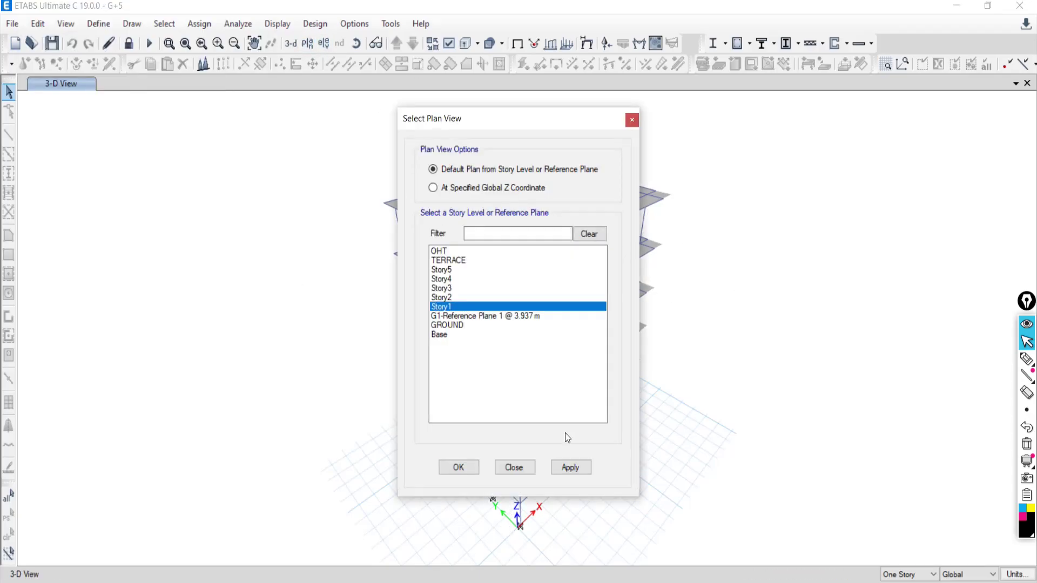
pyautogui.click(568, 468)
pyautogui.click(525, 468)
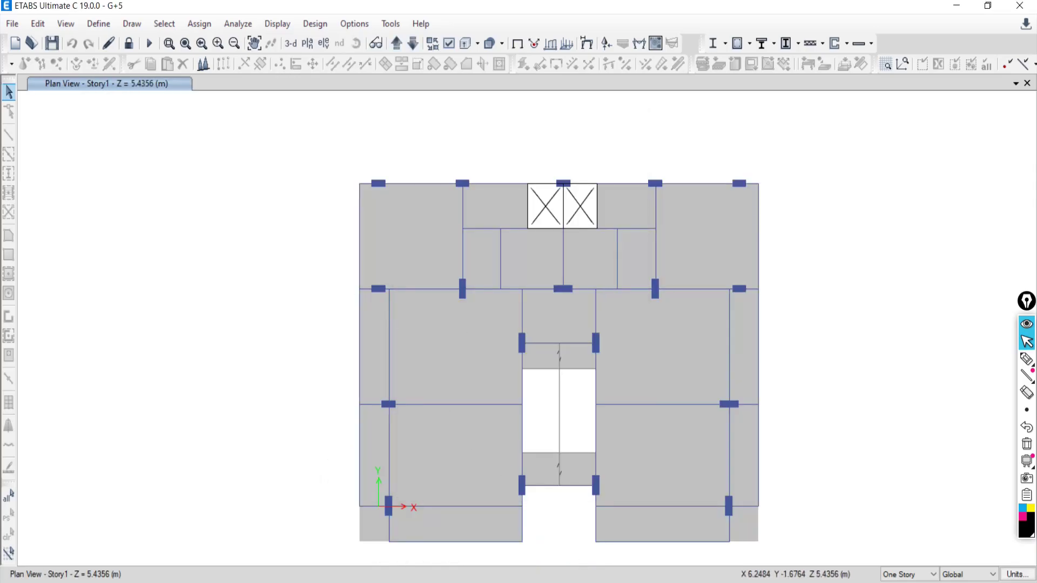
pyautogui.hotkey('alt', 'Tab')
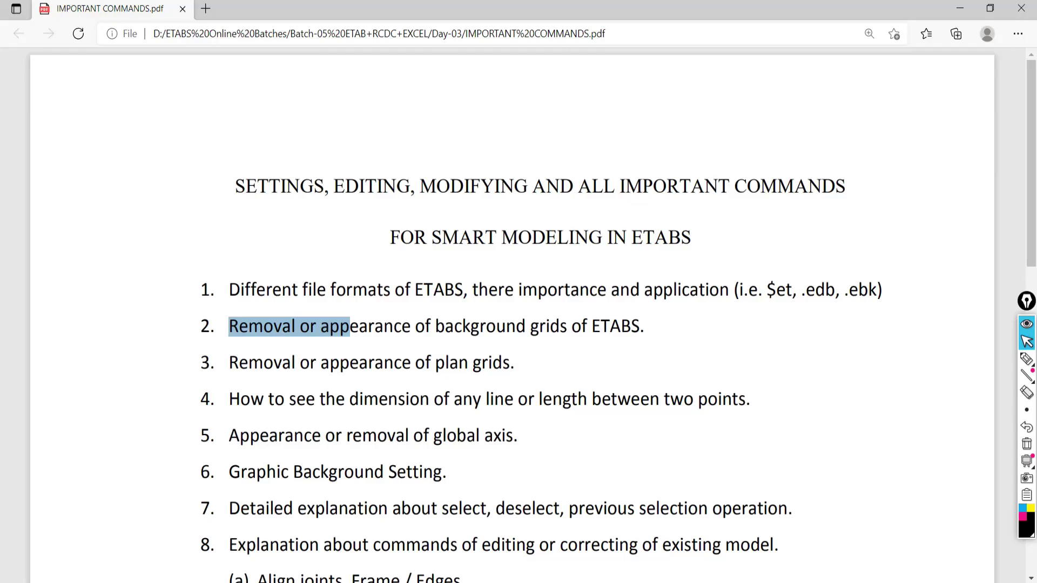
pyautogui.hotkey('alt', 'Tab')
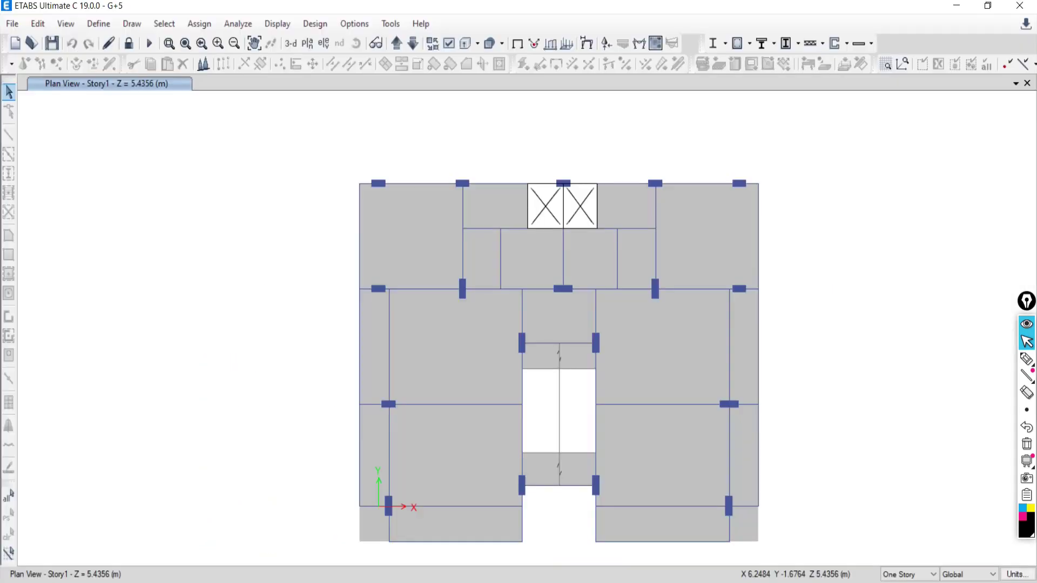
# Sketch a rough grid of crossing lines beside the plan with the annotation pen, and erase it.
pyautogui.moveTo(448, 353)
pyautogui.mouseDown(button='middle')
pyautogui.moveTo(412, 330)
pyautogui.moveTo(407, 347)
pyautogui.mouseUp(button='middle')
pyautogui.click(1026, 359)
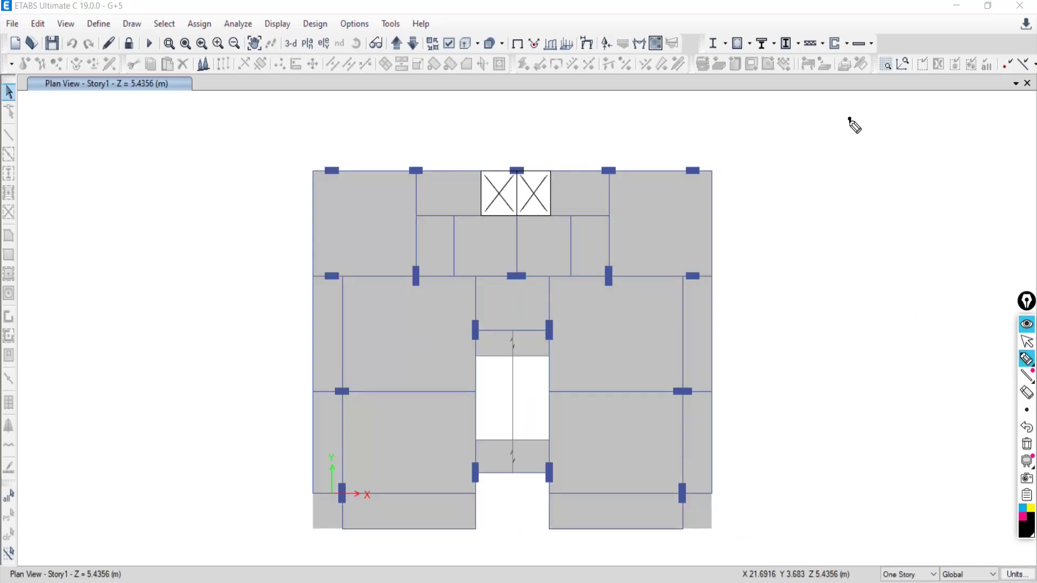
pyautogui.moveTo(848, 118); pyautogui.dragTo(853, 227)
pyautogui.moveTo(811, 130); pyautogui.dragTo(885, 117)
pyautogui.moveTo(811, 160); pyautogui.dragTo(898, 144)
pyautogui.moveTo(829, 192); pyautogui.dragTo(881, 179)
pyautogui.click(809, 220)
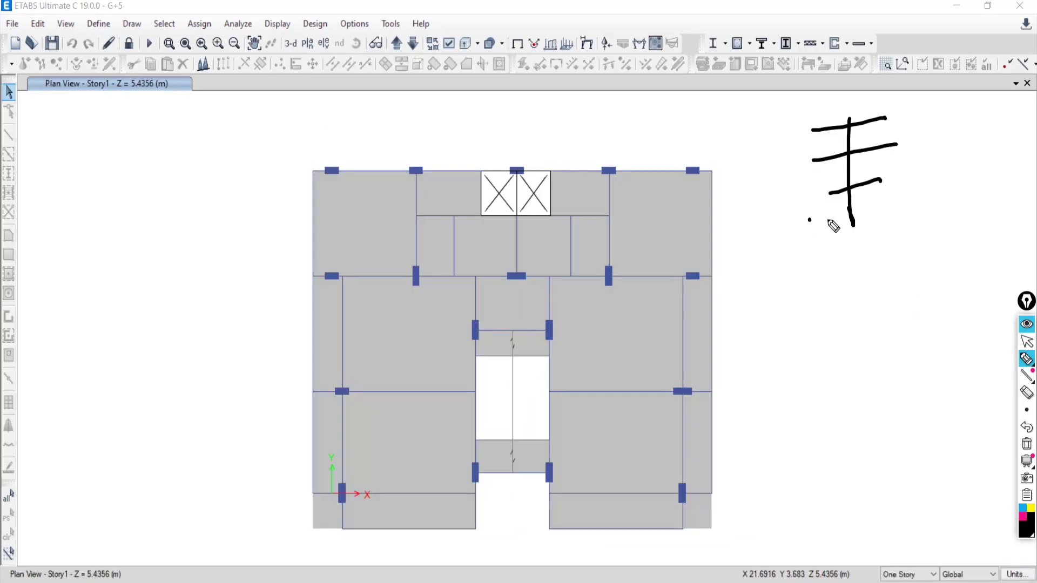
pyautogui.moveTo(831, 219); pyautogui.dragTo(903, 199)
pyautogui.moveTo(840, 99); pyautogui.dragTo(842, 251)
pyautogui.moveTo(858, 129); pyautogui.dragTo(873, 267)
pyautogui.moveTo(876, 110); pyautogui.dragTo(889, 241)
pyautogui.moveTo(885, 118); pyautogui.dragTo(899, 236)
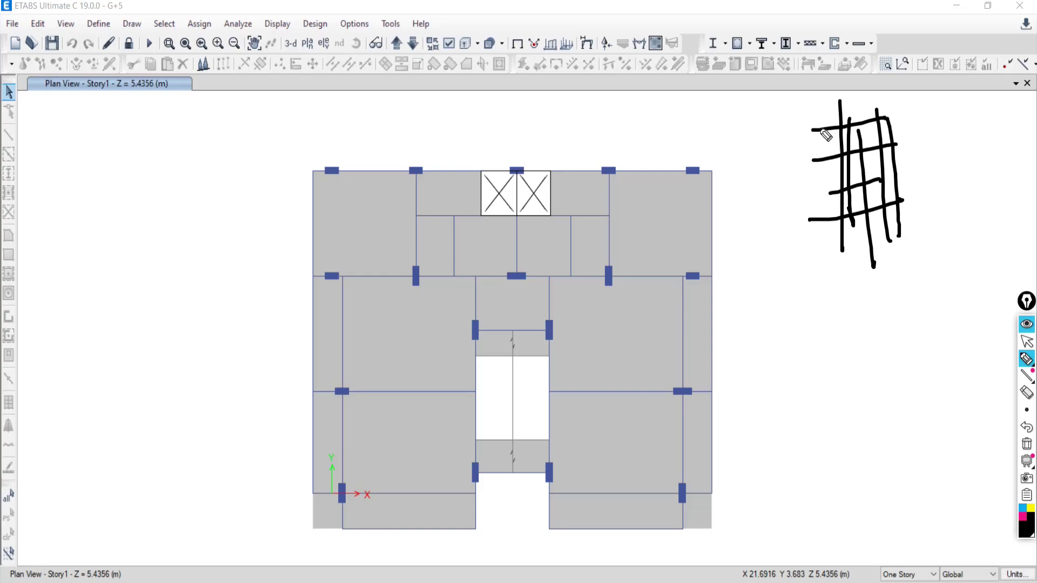
pyautogui.click(1027, 443)
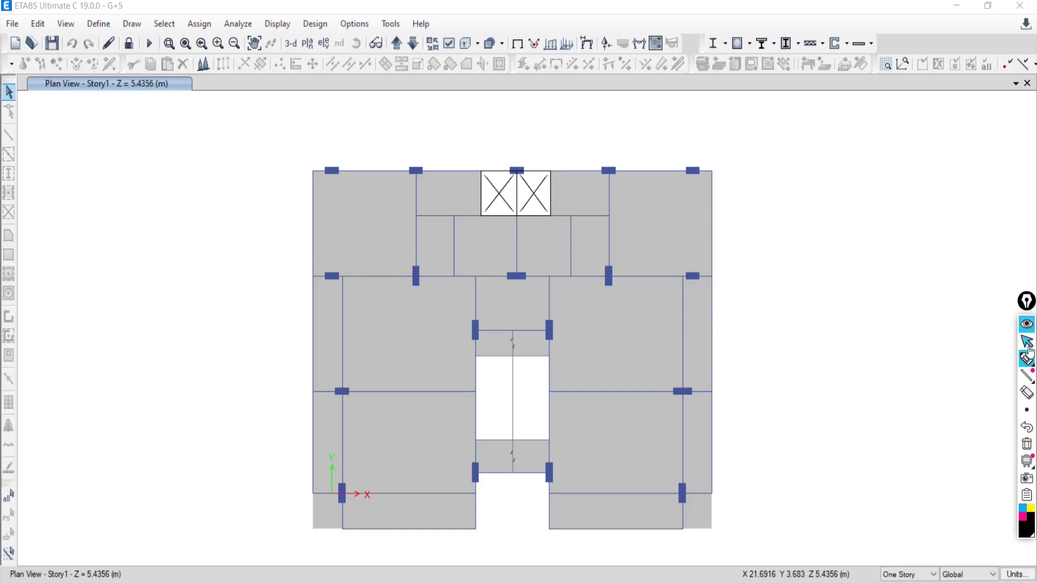
pyautogui.click(1027, 344)
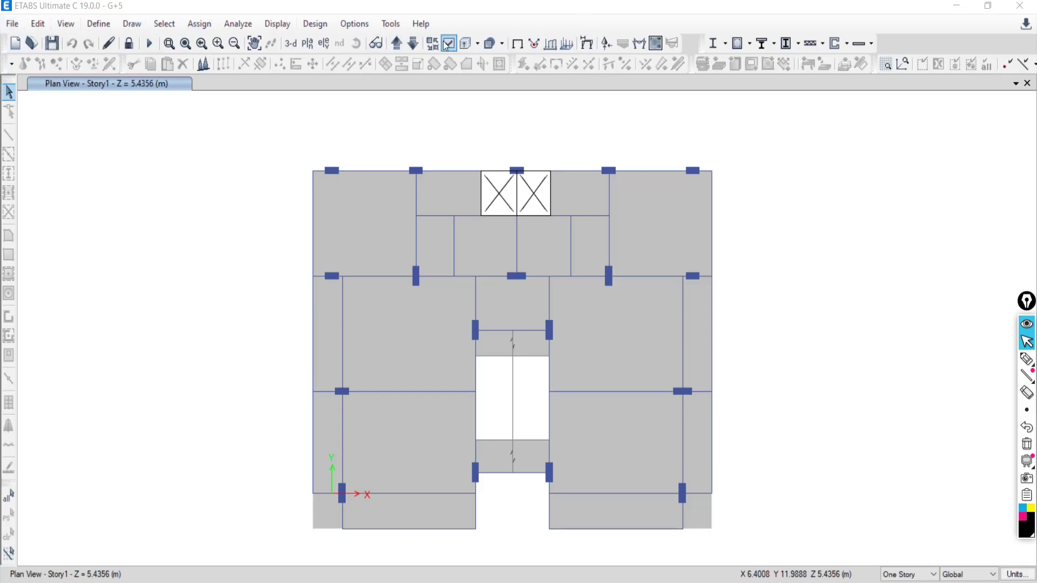
# In the toolbar customization, hide and re-show the Draw, Select and Snap toolbars one after another.
pyautogui.click(352, 27)
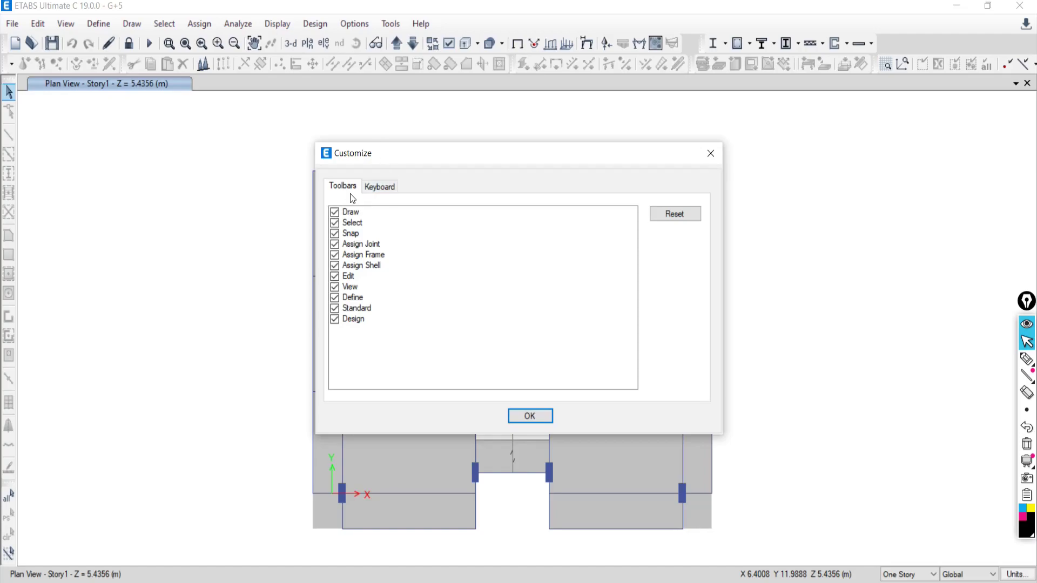
pyautogui.click(334, 212)
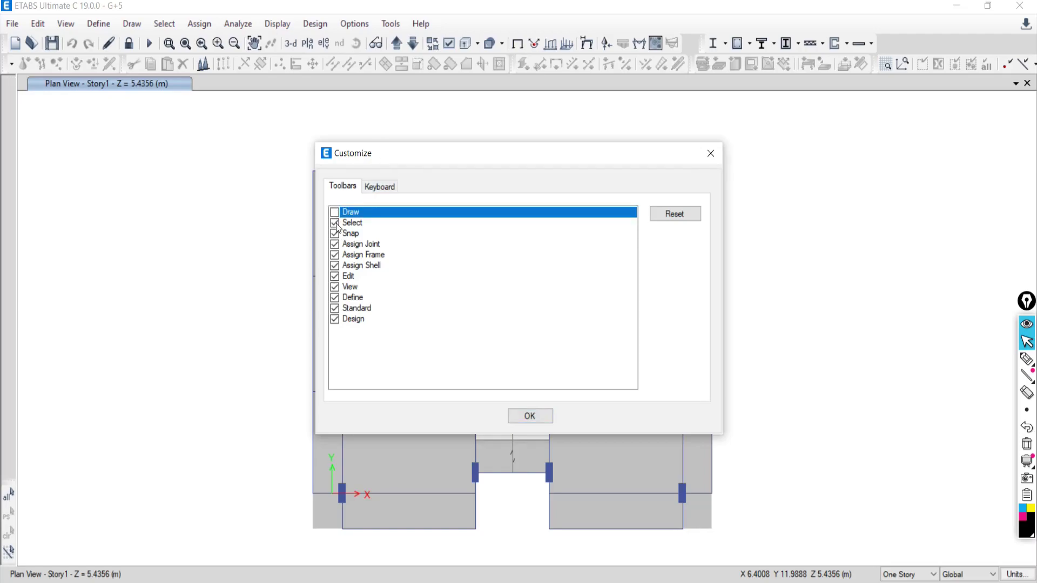
pyautogui.click(335, 212)
pyautogui.click(335, 223)
pyautogui.click(334, 223)
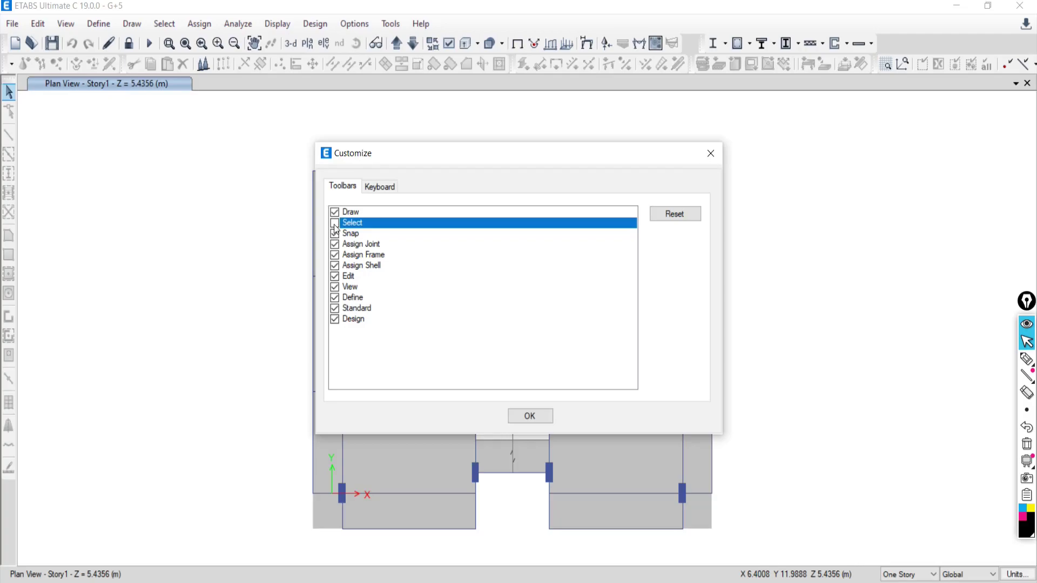
pyautogui.click(335, 234)
pyautogui.click(335, 234)
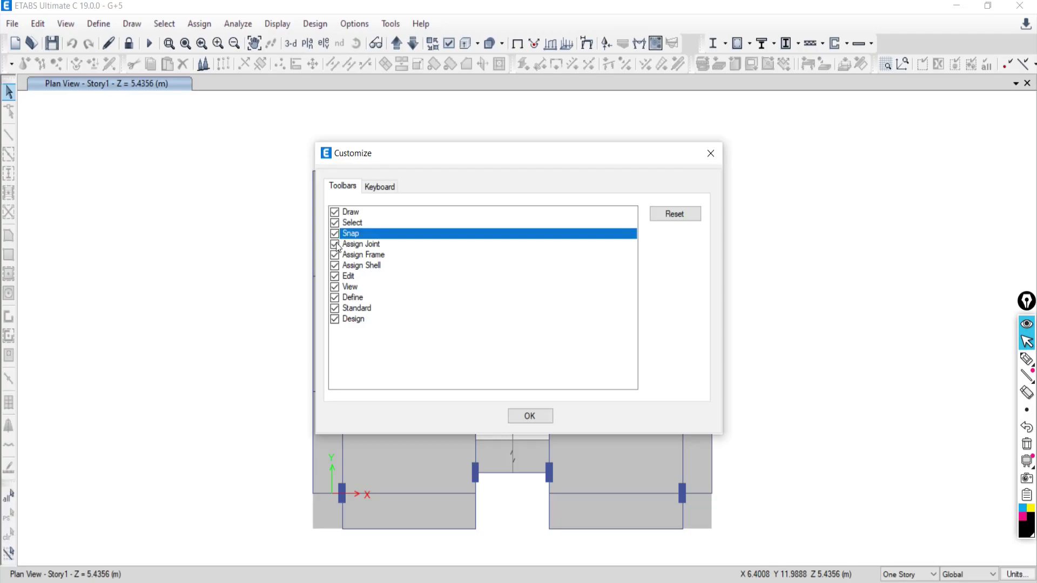
# Hide the Assign Joint, Assign Frame, Assign Shell, Edit, View, Define, Standard and Design toolbars.
pyautogui.click(335, 244)
pyautogui.click(334, 254)
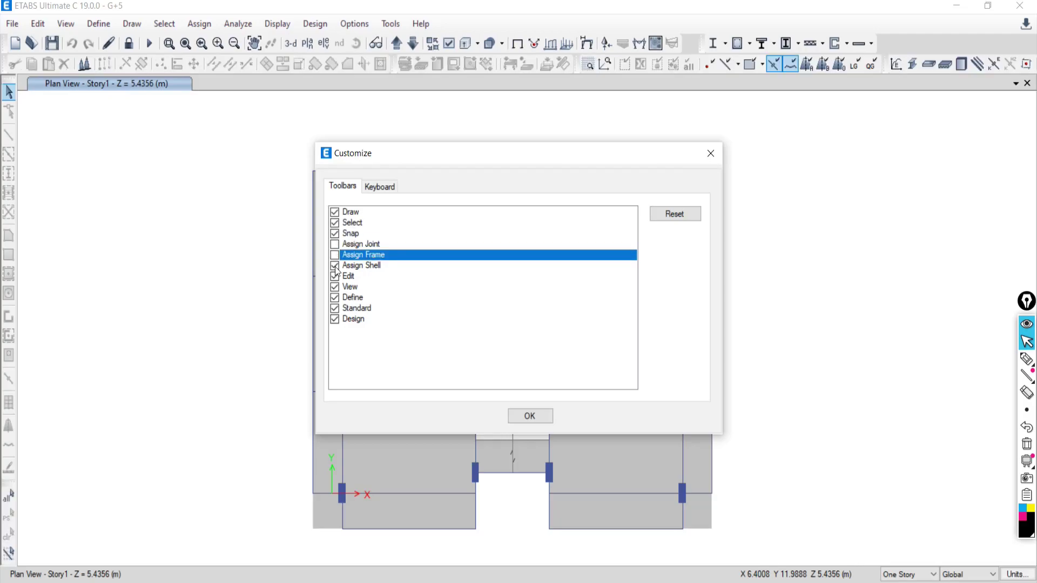
pyautogui.click(335, 266)
pyautogui.click(335, 276)
pyautogui.click(335, 287)
pyautogui.click(335, 286)
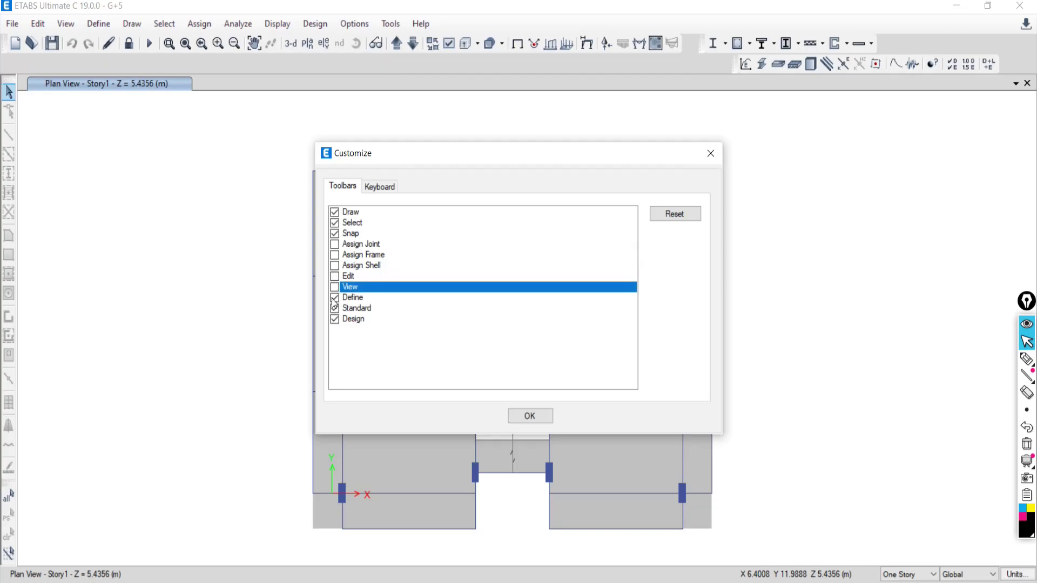
pyautogui.click(335, 297)
pyautogui.click(335, 309)
pyautogui.click(334, 319)
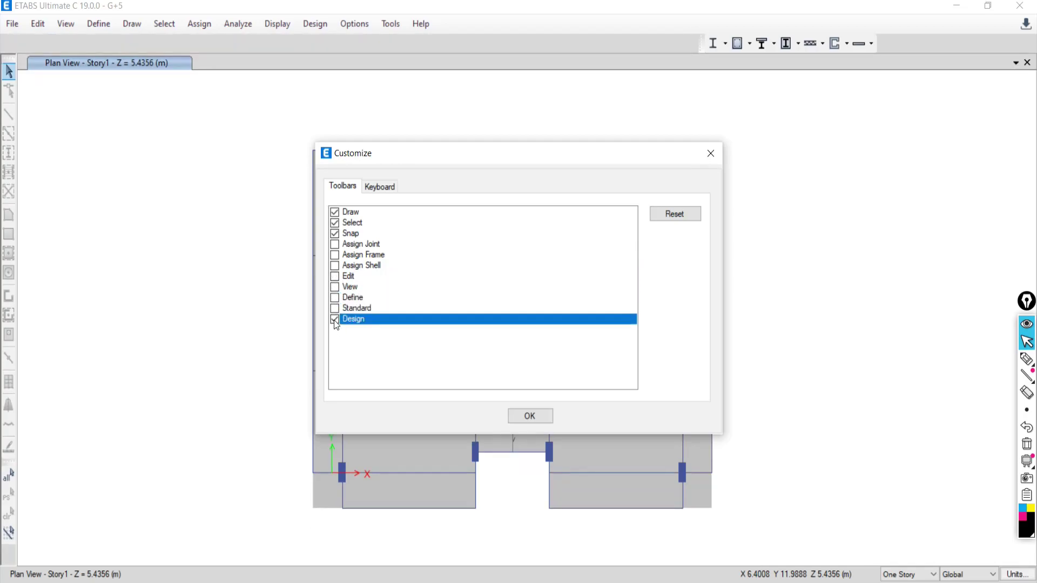
pyautogui.click(528, 418)
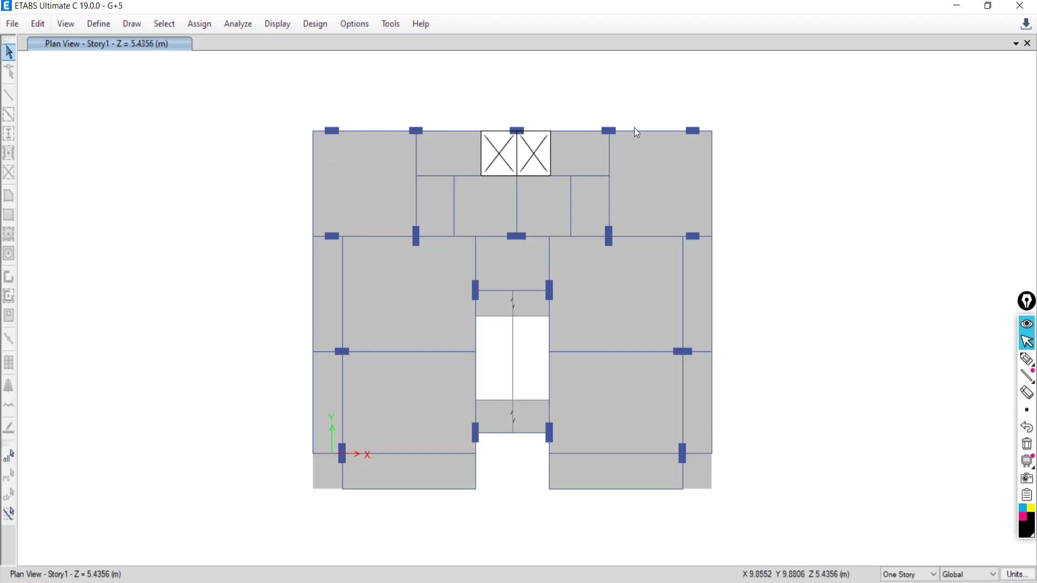
# Outline the emptied toolbar area across the window with the annotation pen, and erase the marking.
pyautogui.click(1028, 360)
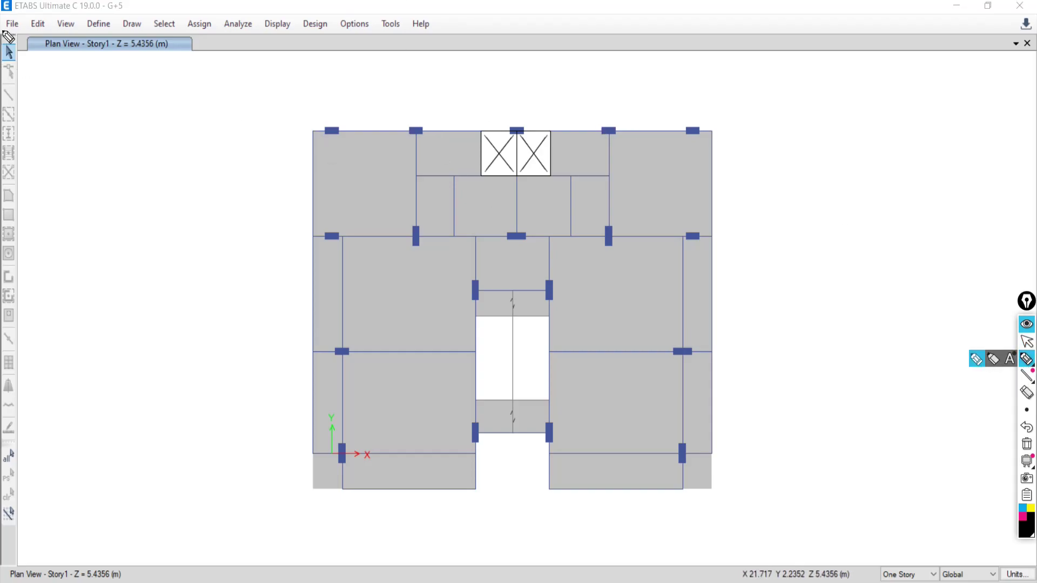
pyautogui.moveTo(2, 33)
pyautogui.mouseDown()
pyautogui.moveTo(2, 65)
pyautogui.moveTo(453, 83)
pyautogui.moveTo(996, 86)
pyautogui.moveTo(1035, 40)
pyautogui.moveTo(6, 39)
pyautogui.mouseUp()
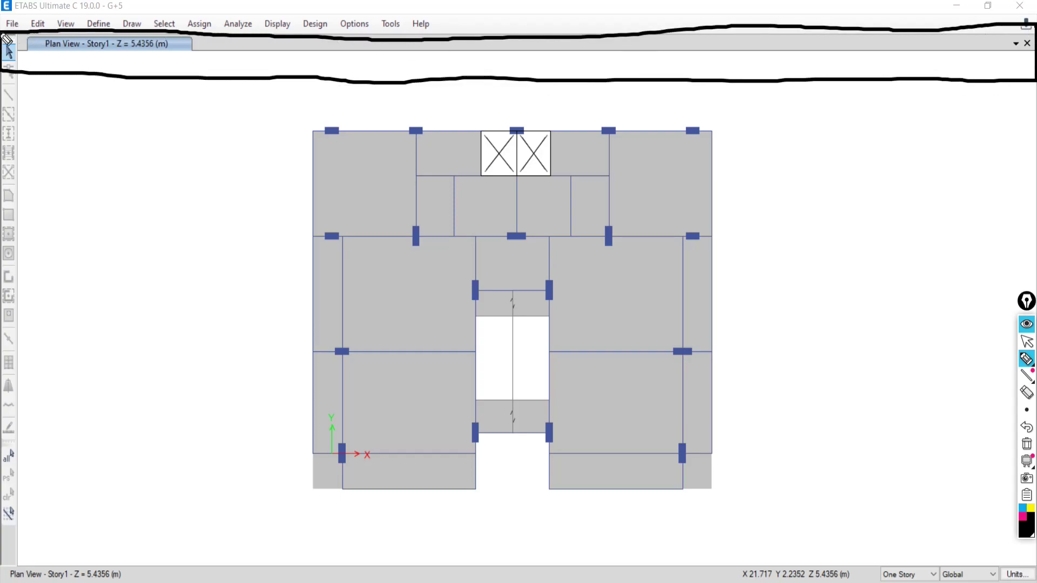
pyautogui.click(1026, 444)
pyautogui.click(1030, 343)
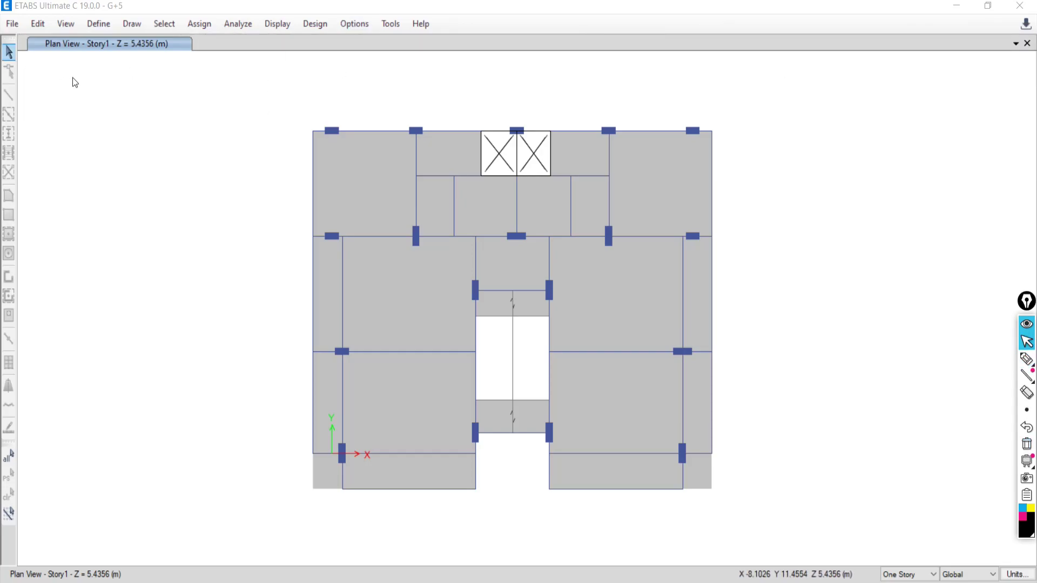
# Restore the Assign Joint, Assign Frame, Assign Shell, Edit, View, Define, Standard and Design toolbars through the toolbar customization.
pyautogui.click(345, 27)
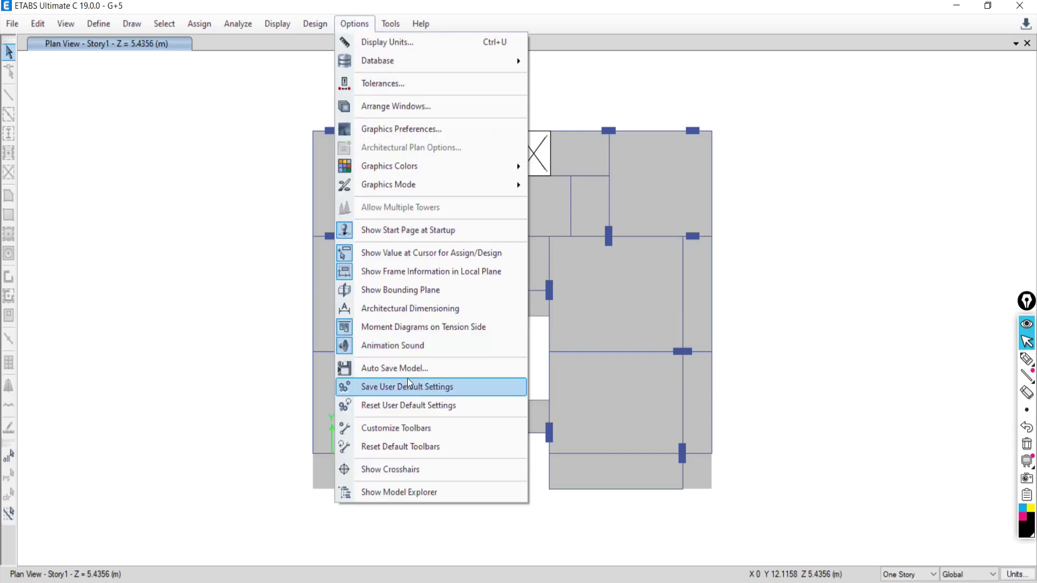
pyautogui.click(387, 431)
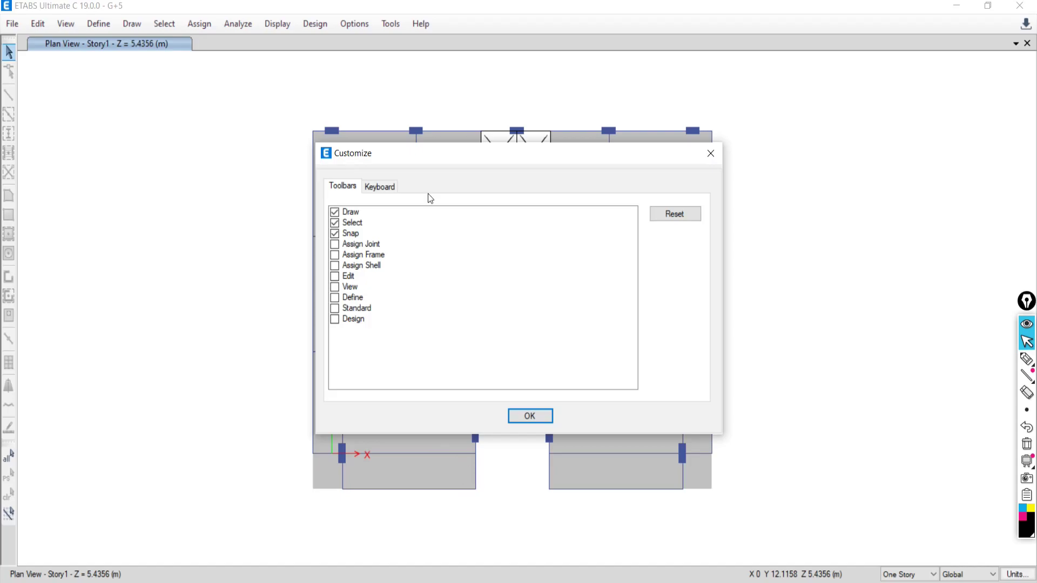
pyautogui.moveTo(409, 160); pyautogui.dragTo(663, 116)
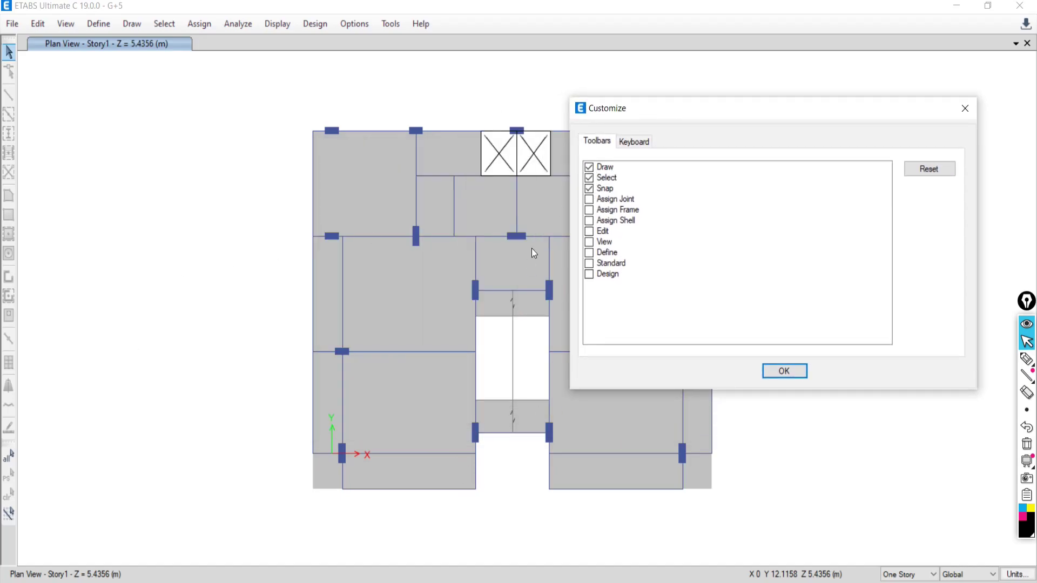
pyautogui.click(589, 200)
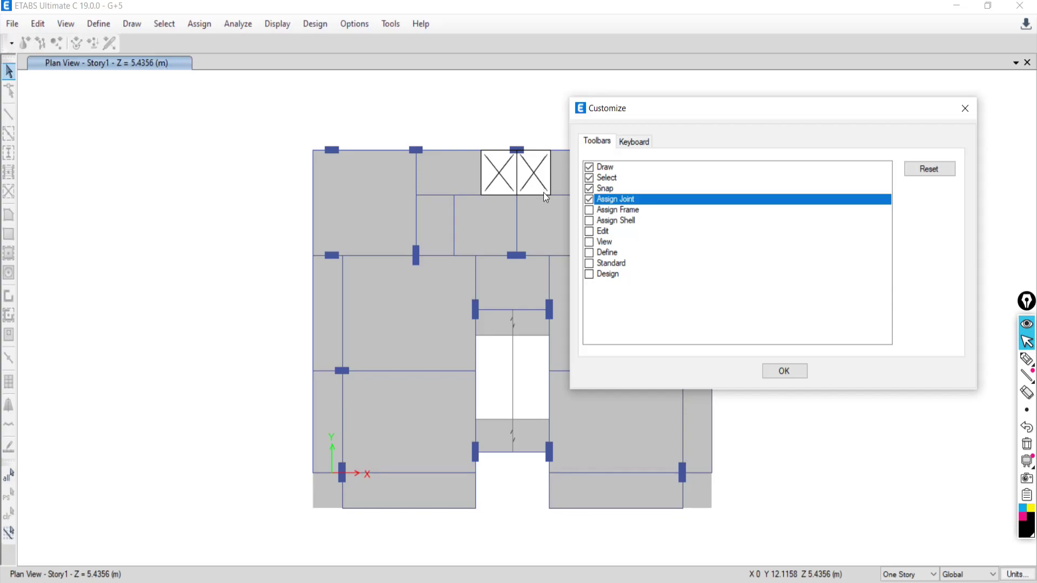
pyautogui.click(590, 211)
pyautogui.click(589, 221)
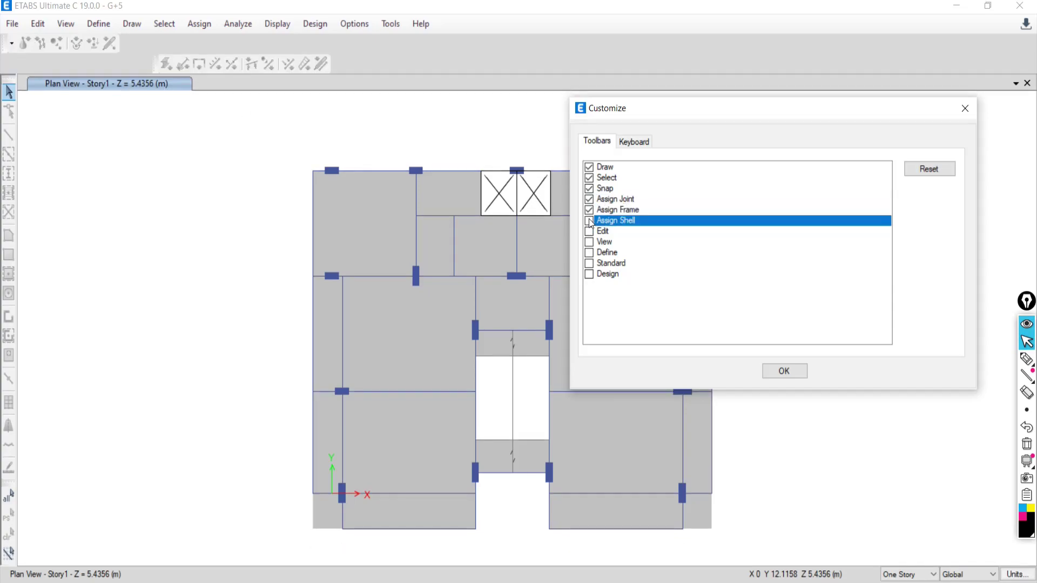
pyautogui.click(591, 232)
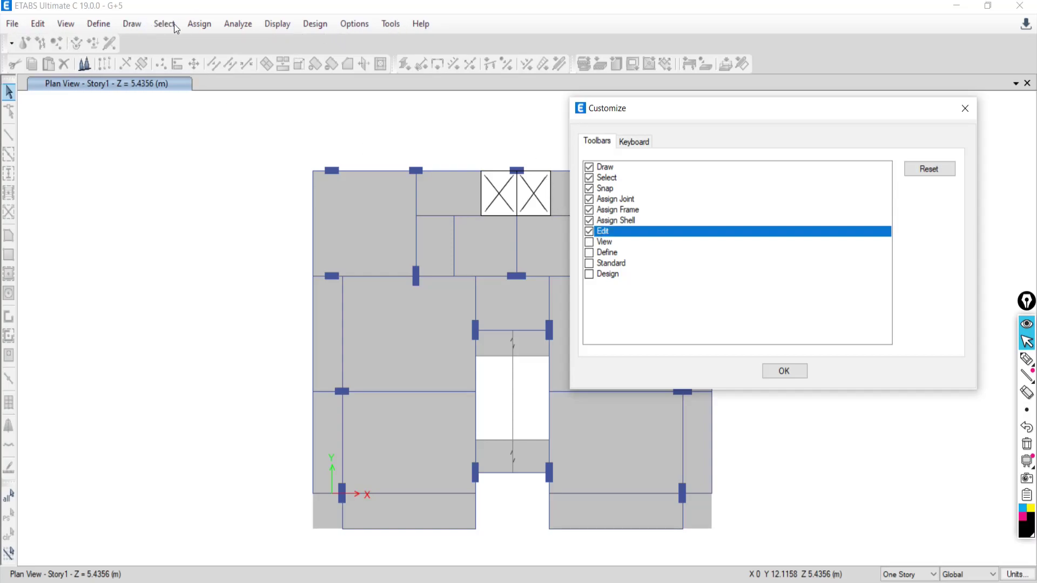
pyautogui.click(589, 242)
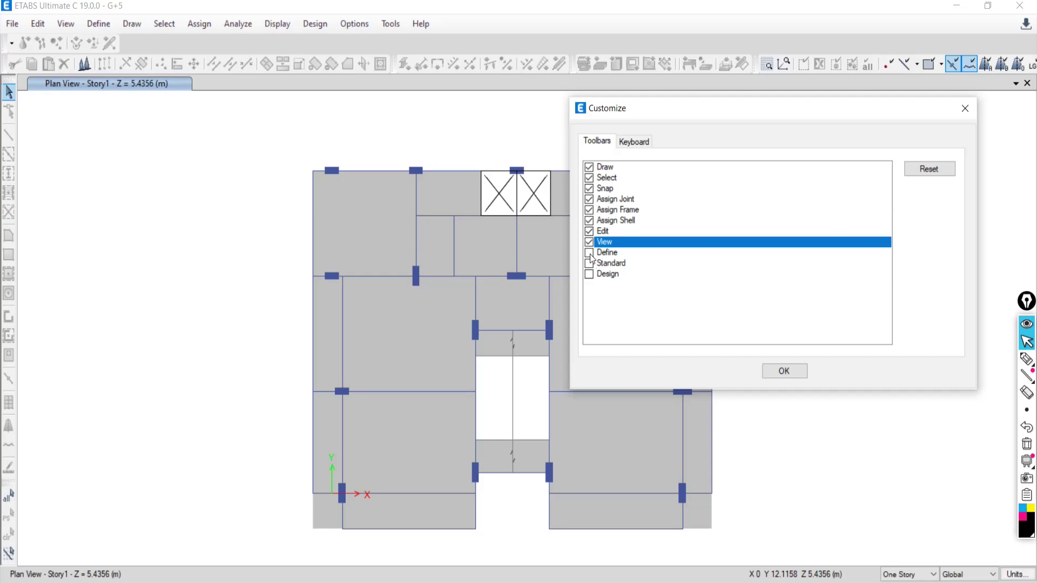
pyautogui.click(589, 253)
pyautogui.click(589, 263)
pyautogui.click(589, 274)
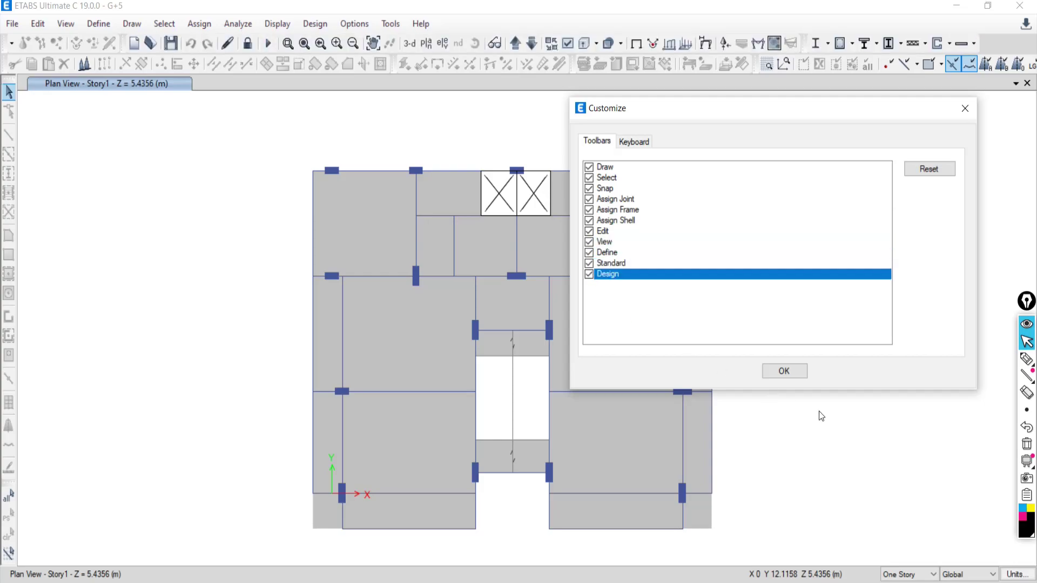
pyautogui.click(786, 372)
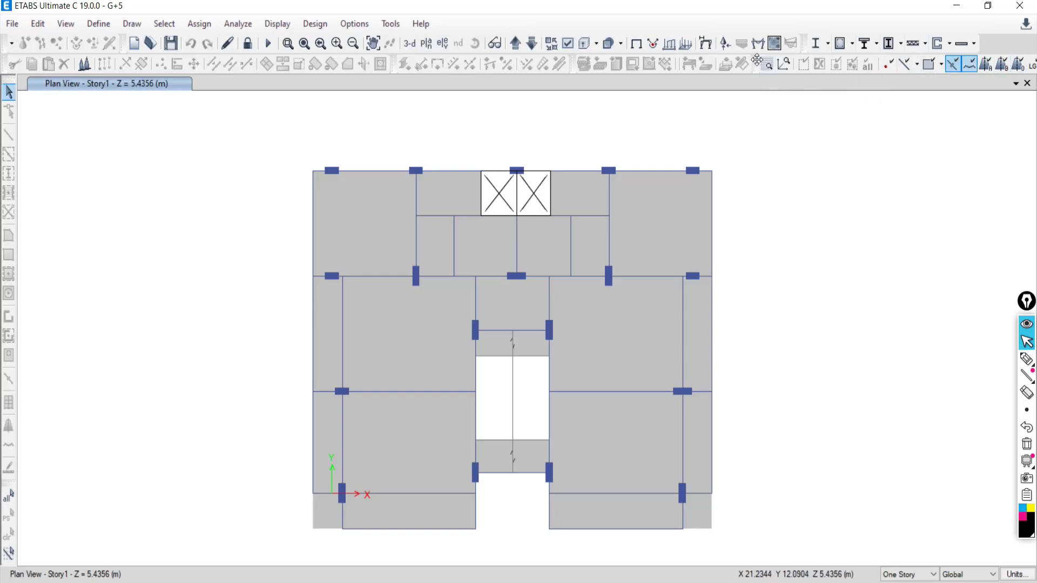
# Dock the Define toolbar at the start of a third row, keep the View toolbar in the second row, and return to the PDF.
pyautogui.moveTo(757, 59); pyautogui.dragTo(2, 88)
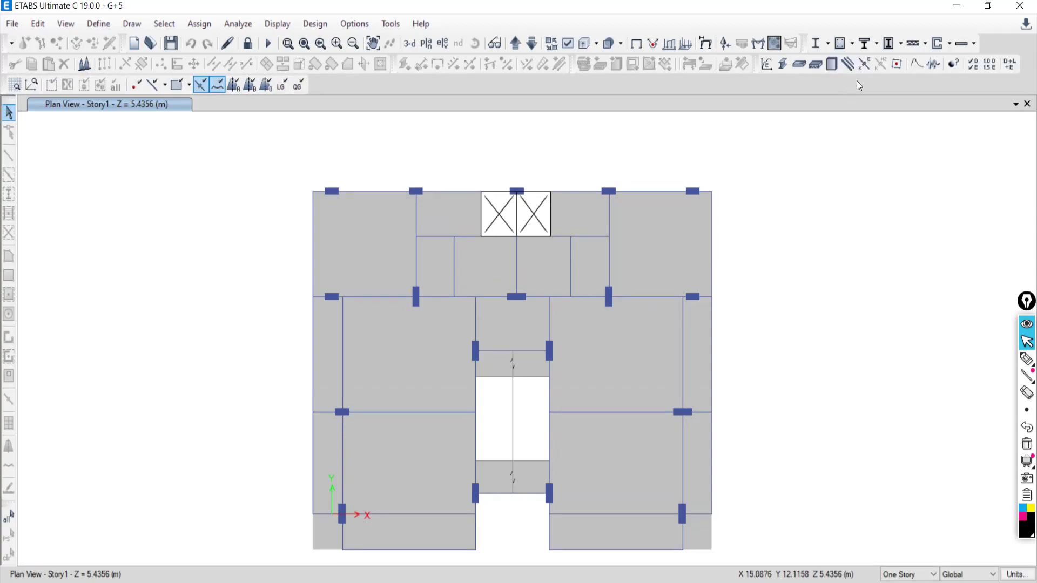
pyautogui.moveTo(758, 65); pyautogui.dragTo(307, 86)
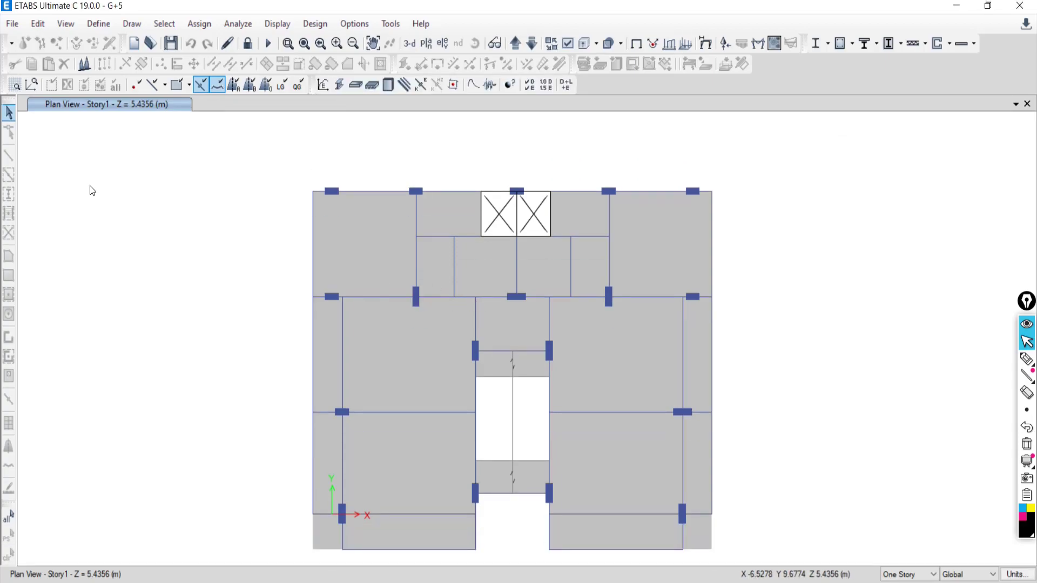
pyautogui.moveTo(3, 85)
pyautogui.mouseDown()
pyautogui.moveTo(468, 146)
pyautogui.moveTo(762, 63)
pyautogui.mouseUp()
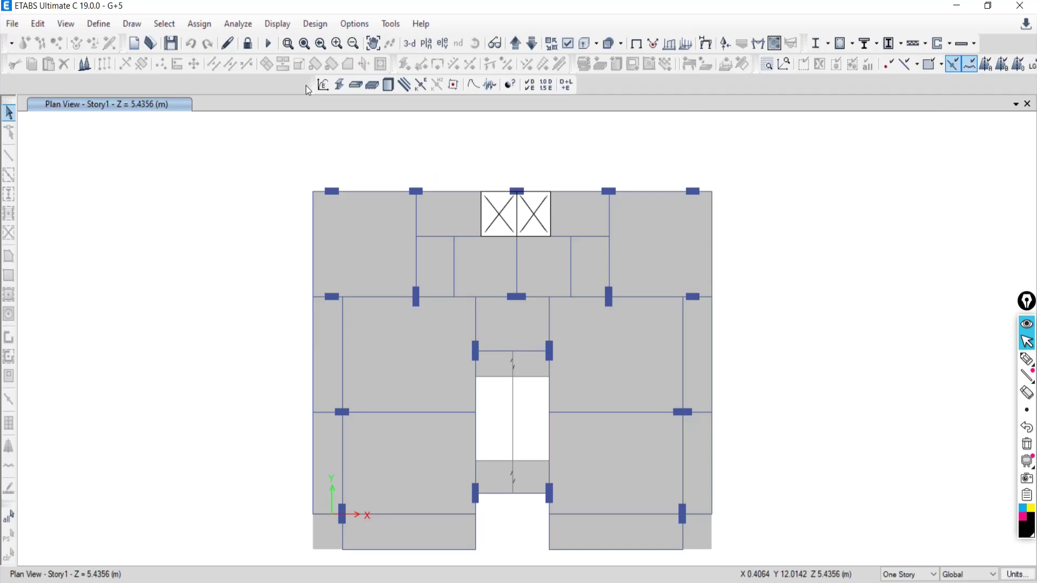
pyautogui.moveTo(313, 82)
pyautogui.mouseDown()
pyautogui.moveTo(283, 93)
pyautogui.moveTo(3, 88)
pyautogui.moveTo(74, 79)
pyautogui.moveTo(10, 76)
pyautogui.moveTo(260, 80)
pyautogui.moveTo(278, 93)
pyautogui.mouseUp()
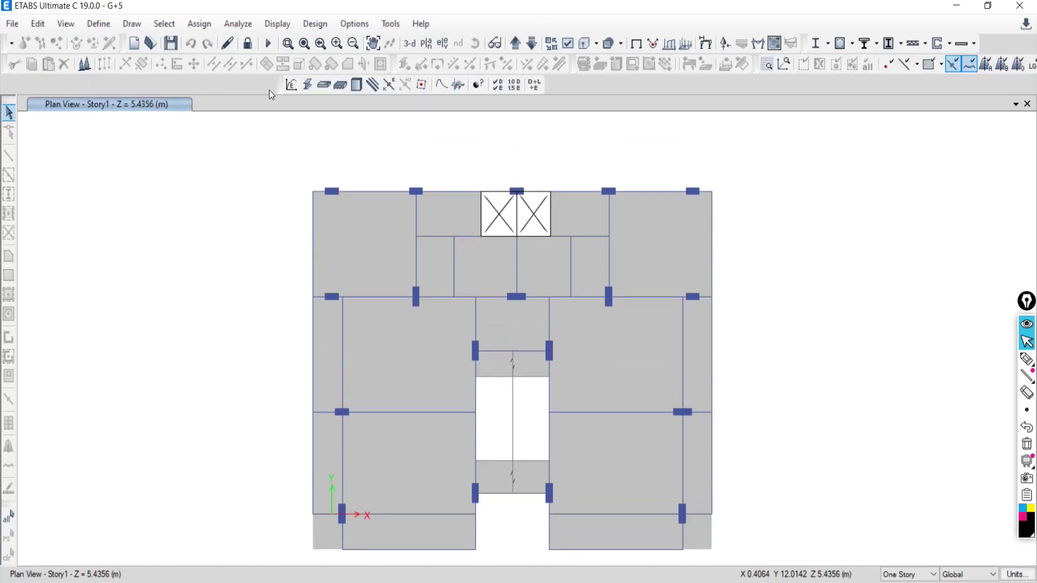
pyautogui.moveTo(282, 84); pyautogui.dragTo(2, 88)
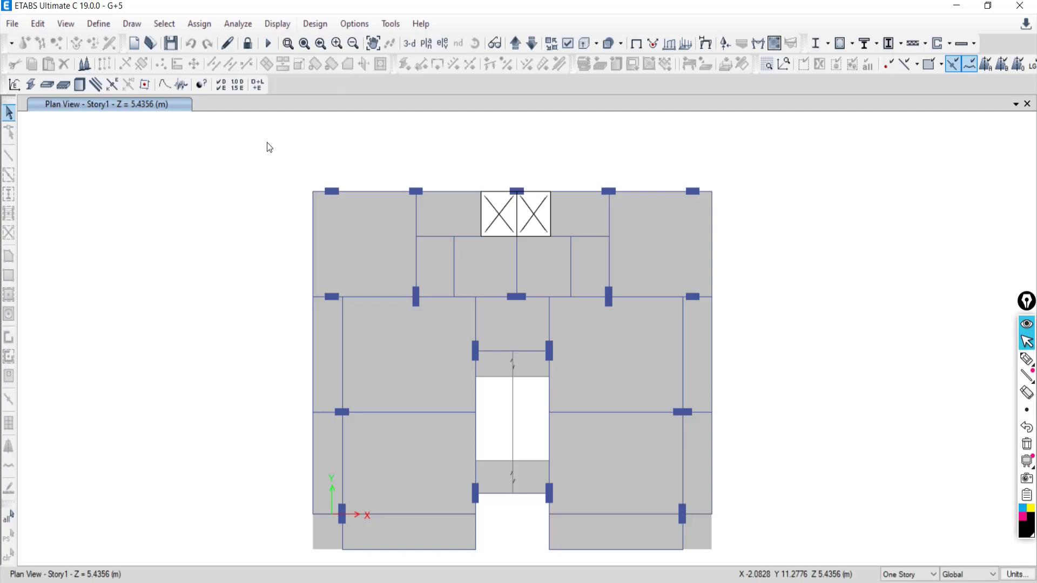
pyautogui.hotkey('alt', 'Tab')
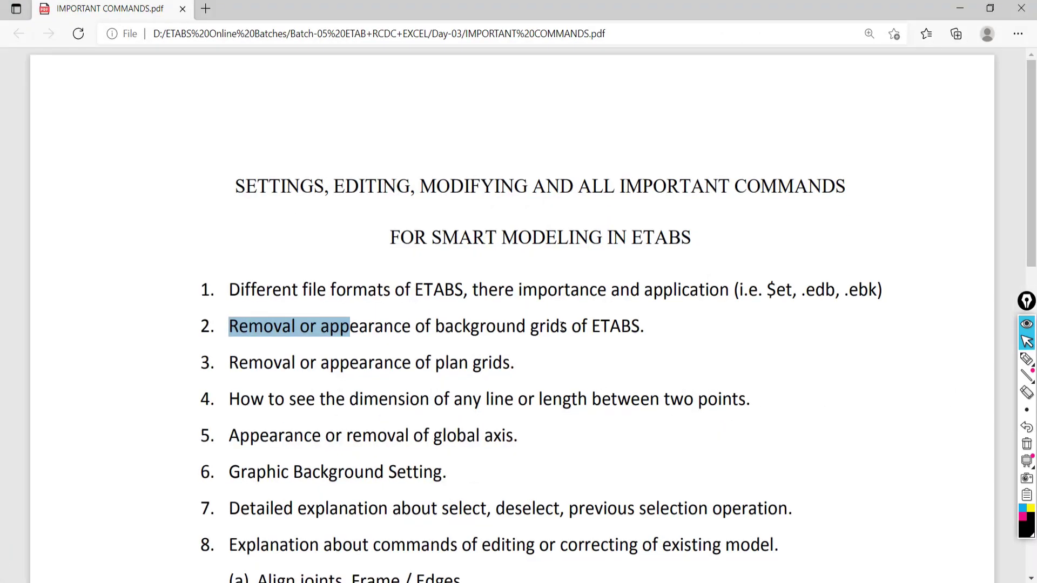
# Switch to ETABS and turn on the Horizon item in the display options to show the background grid.
pyautogui.hotkey('alt', 'Tab')
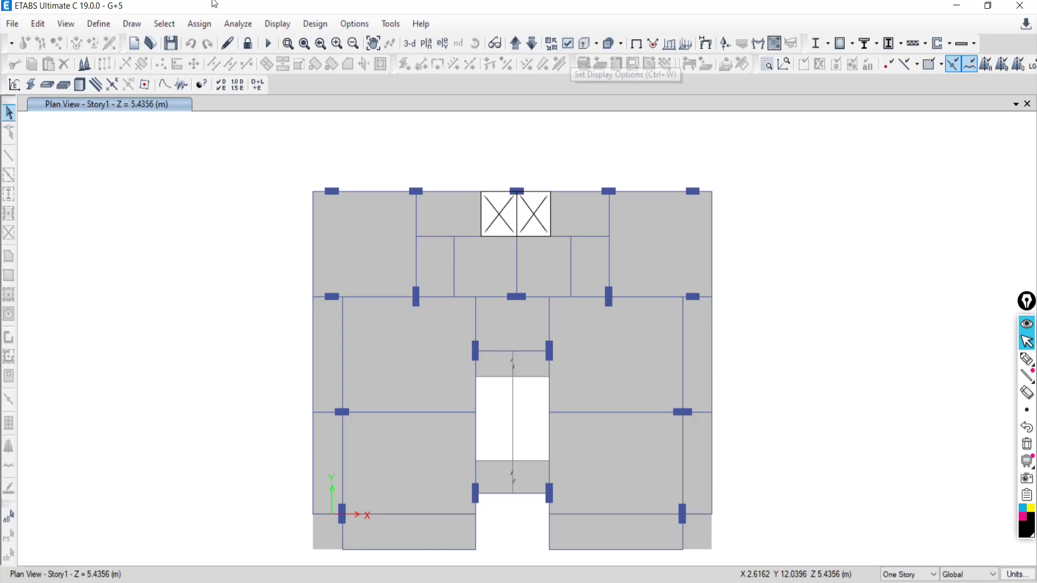
pyautogui.click(275, 25)
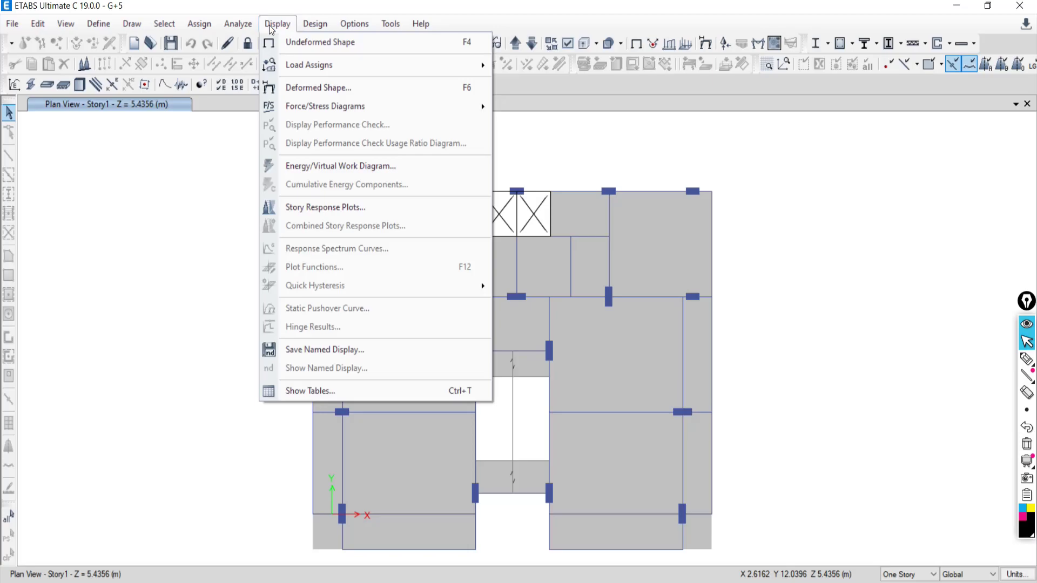
pyautogui.click(268, 25)
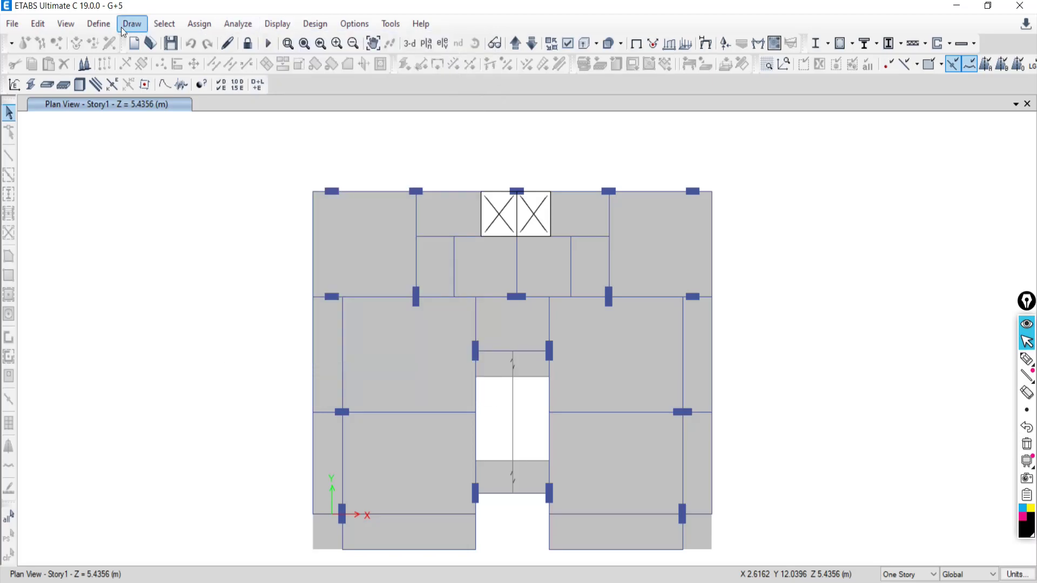
pyautogui.click(65, 25)
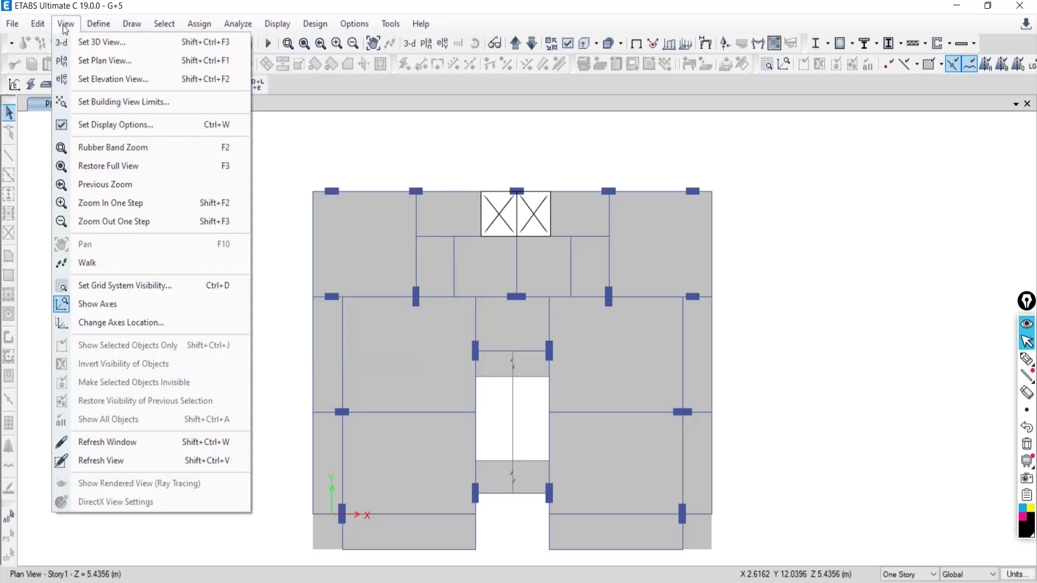
pyautogui.click(89, 125)
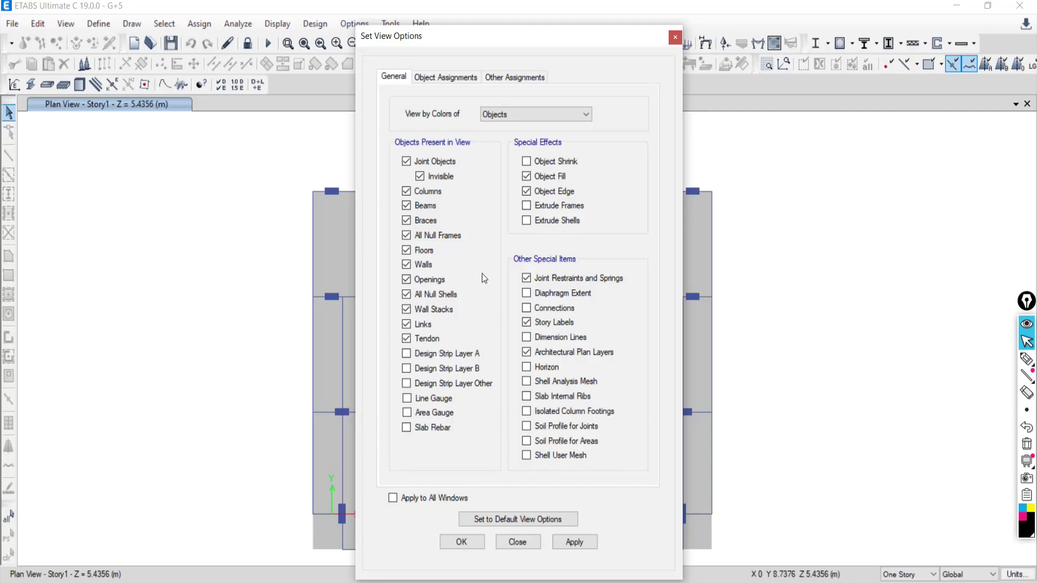
pyautogui.moveTo(491, 33); pyautogui.dragTo(488, 14)
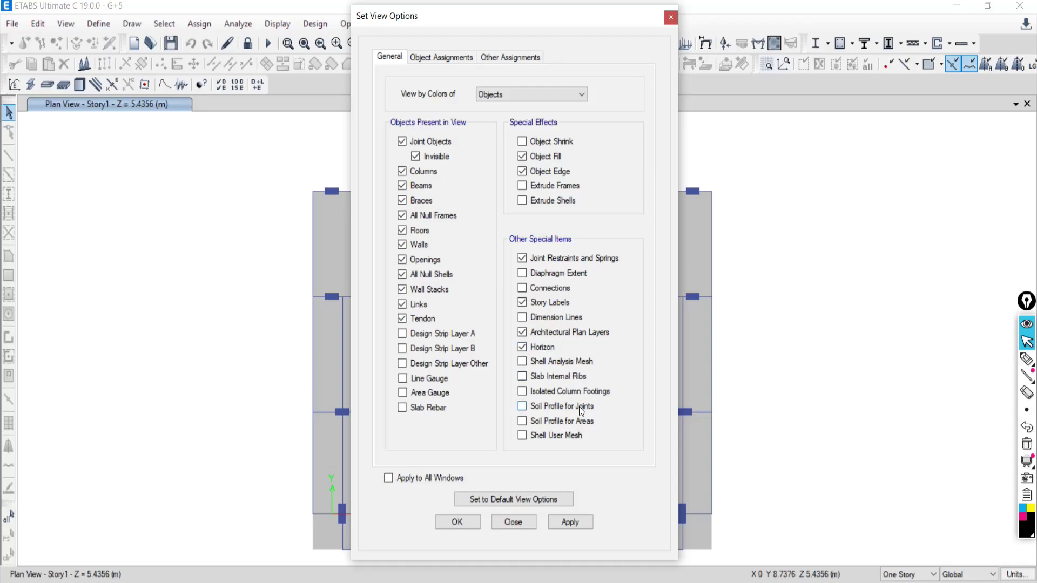
pyautogui.click(571, 521)
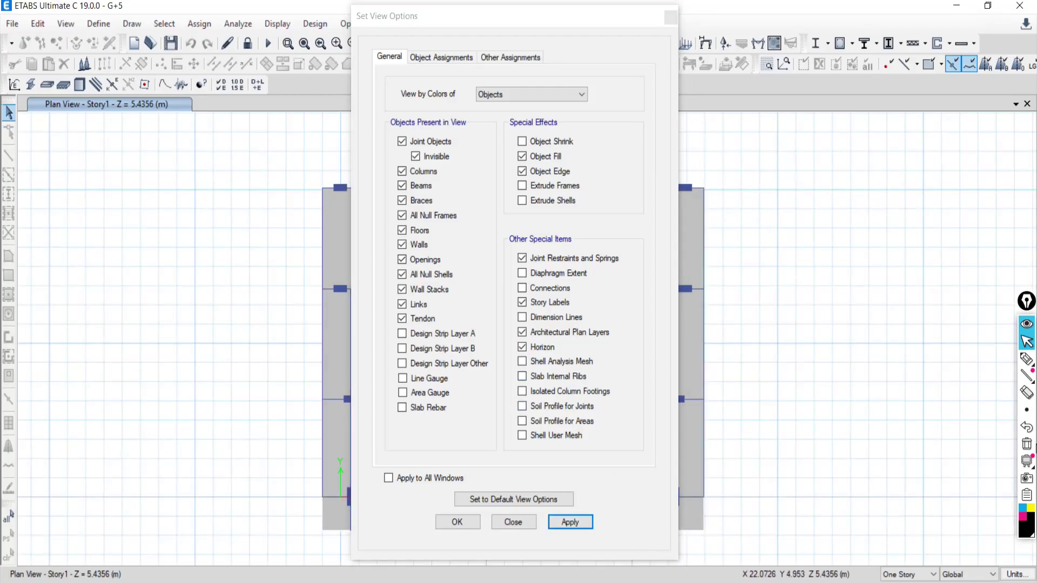
# Sketch a small grid of crossing lines over the blank drawing area with the annotation pen, and erase it.
pyautogui.click(1025, 361)
pyautogui.moveTo(845, 173); pyautogui.dragTo(853, 238)
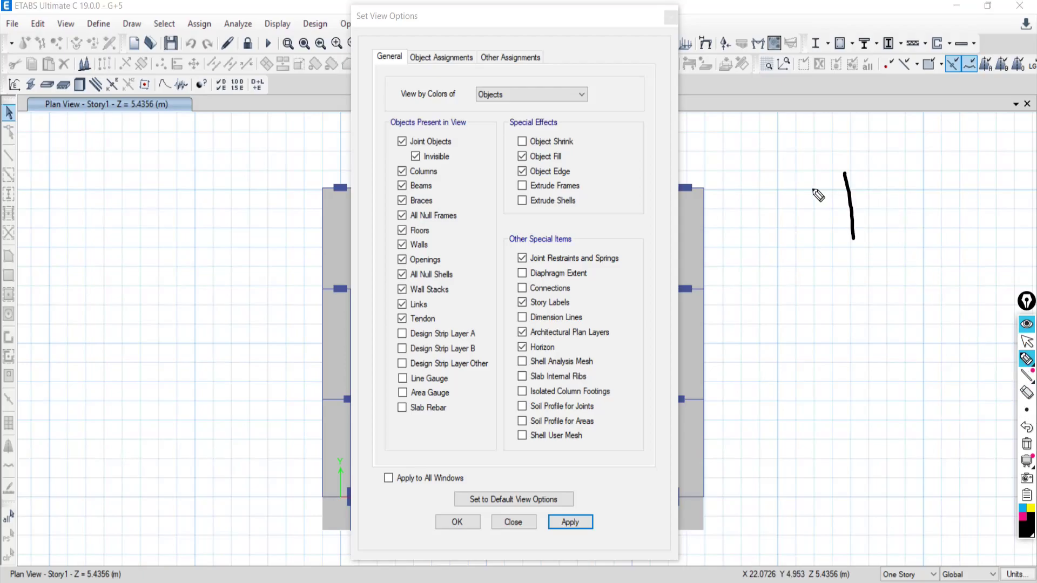
pyautogui.moveTo(811, 189); pyautogui.dragTo(932, 173)
pyautogui.moveTo(860, 155); pyautogui.dragTo(870, 231)
pyautogui.moveTo(863, 188); pyautogui.dragTo(897, 180)
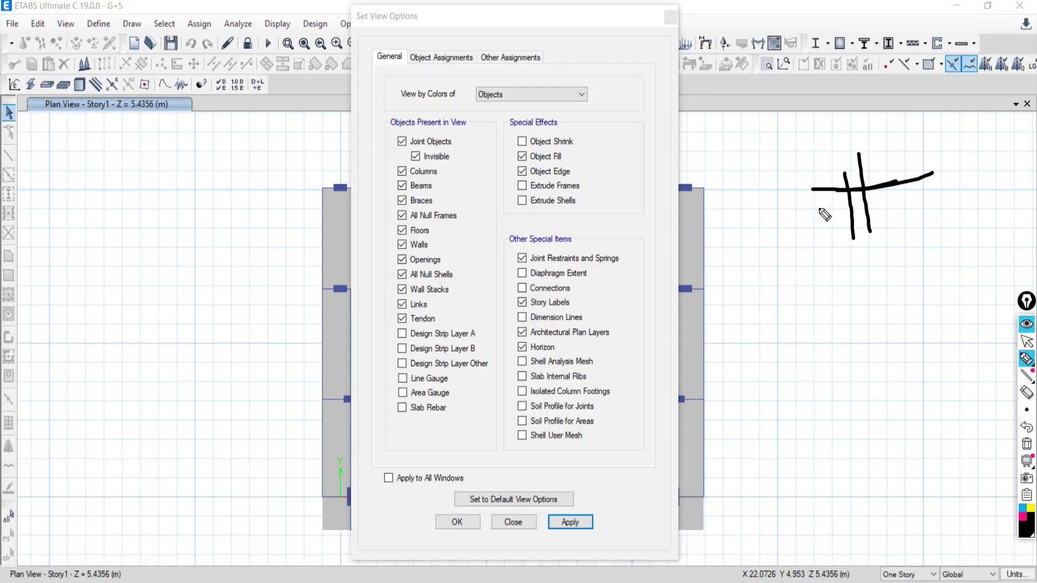
pyautogui.moveTo(822, 205); pyautogui.dragTo(902, 200)
pyautogui.moveTo(828, 229); pyautogui.dragTo(896, 227)
pyautogui.moveTo(846, 172); pyautogui.dragTo(856, 265)
pyautogui.click(1026, 460)
pyautogui.click(1025, 443)
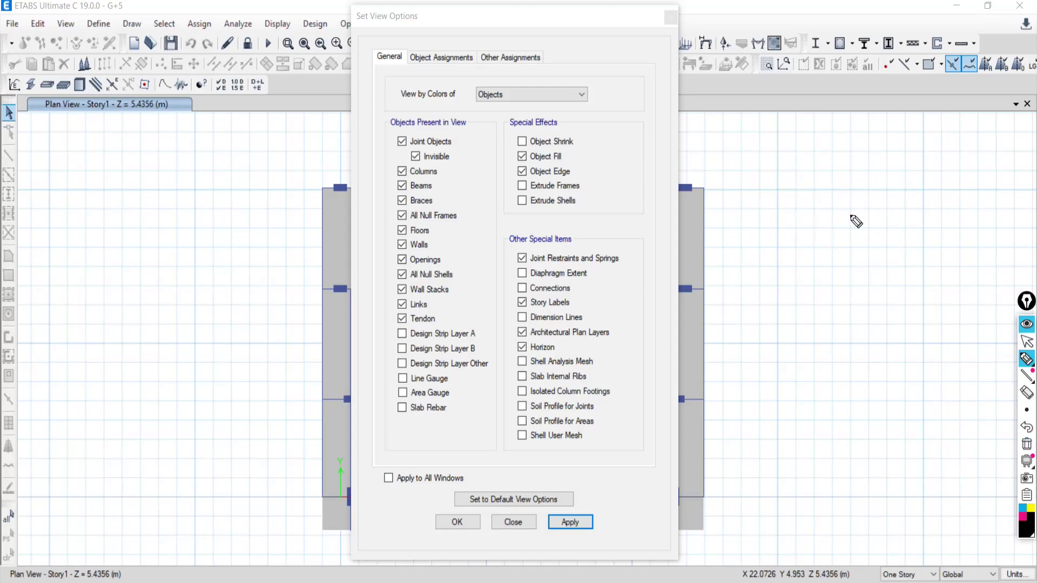
pyautogui.click(1026, 375)
pyautogui.click(1026, 341)
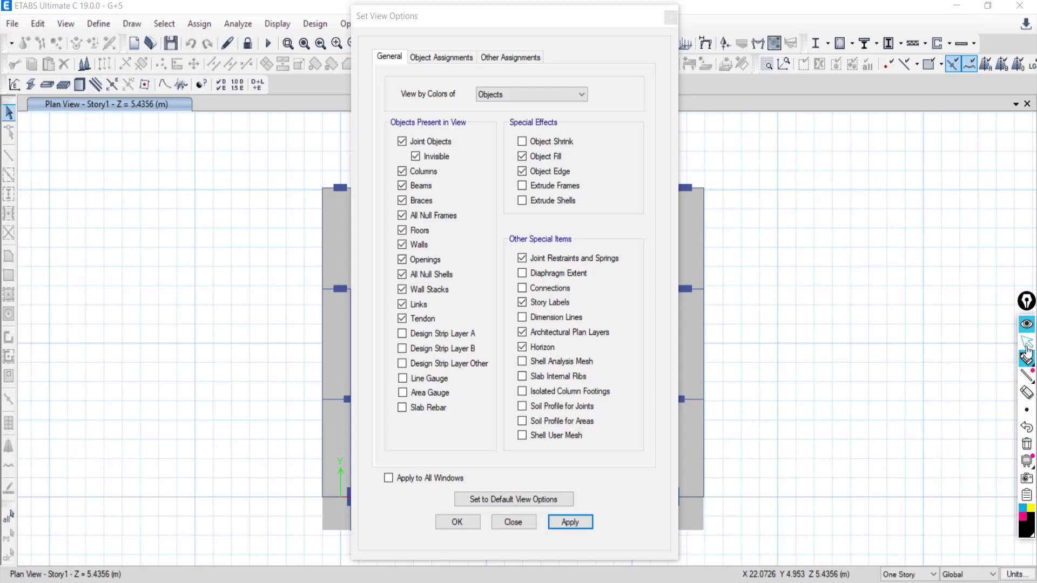
# Reopen the display options, turn off the Horizon item to remove the background grid, and close the dialog.
pyautogui.click(522, 347)
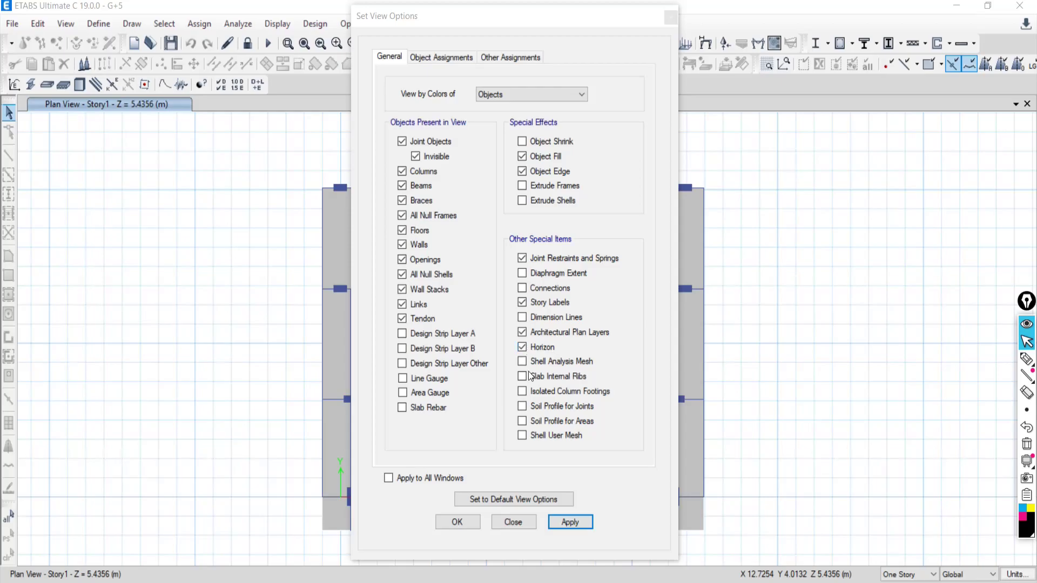
pyautogui.click(516, 522)
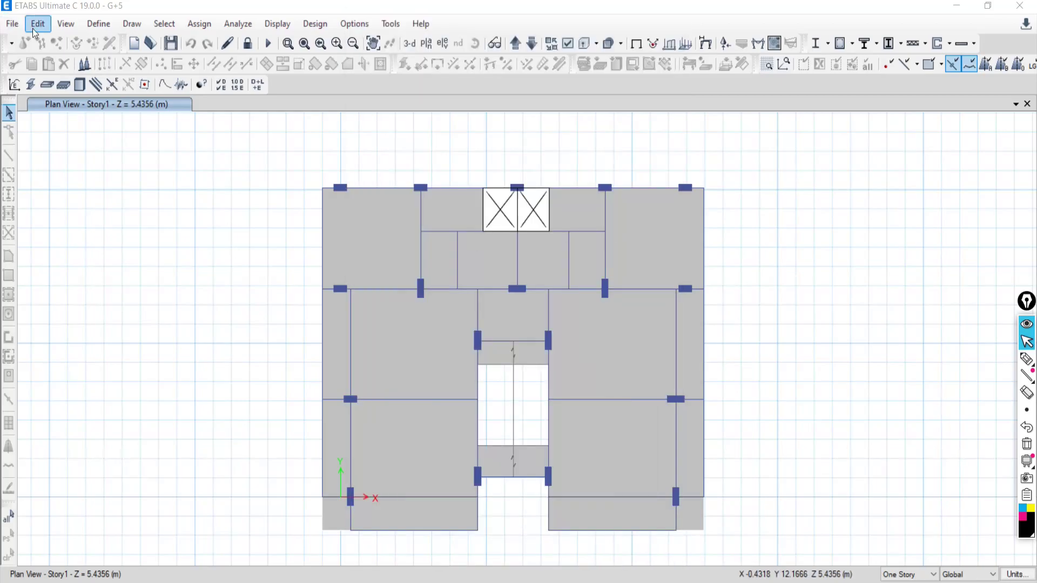
pyautogui.click(62, 25)
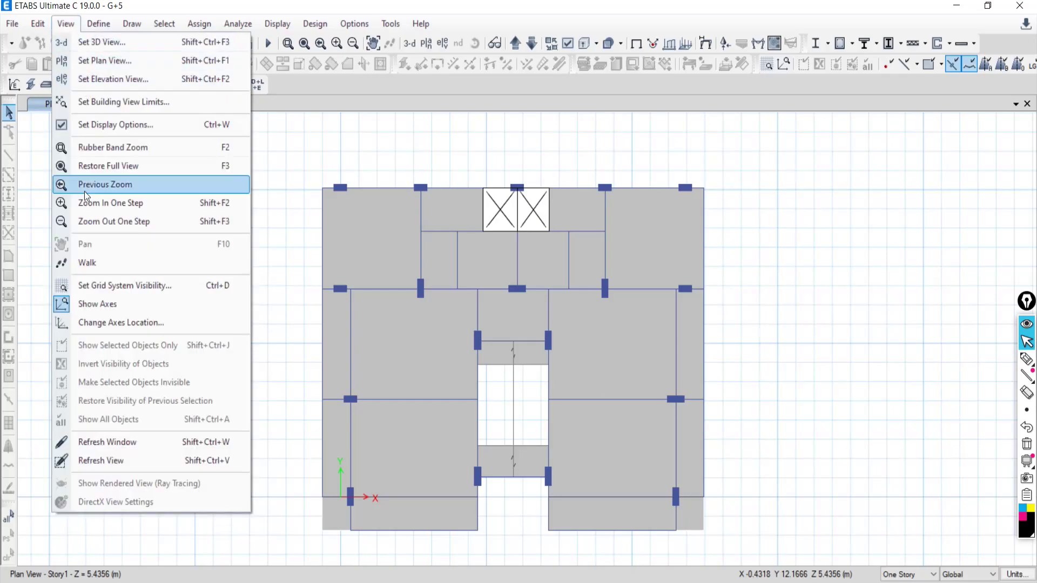
pyautogui.click(83, 127)
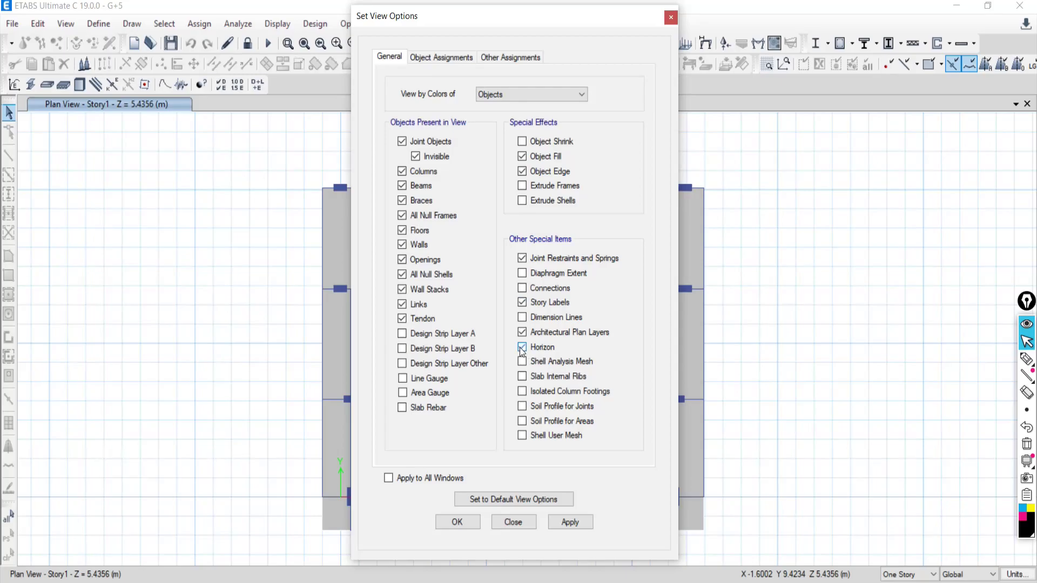
pyautogui.click(570, 521)
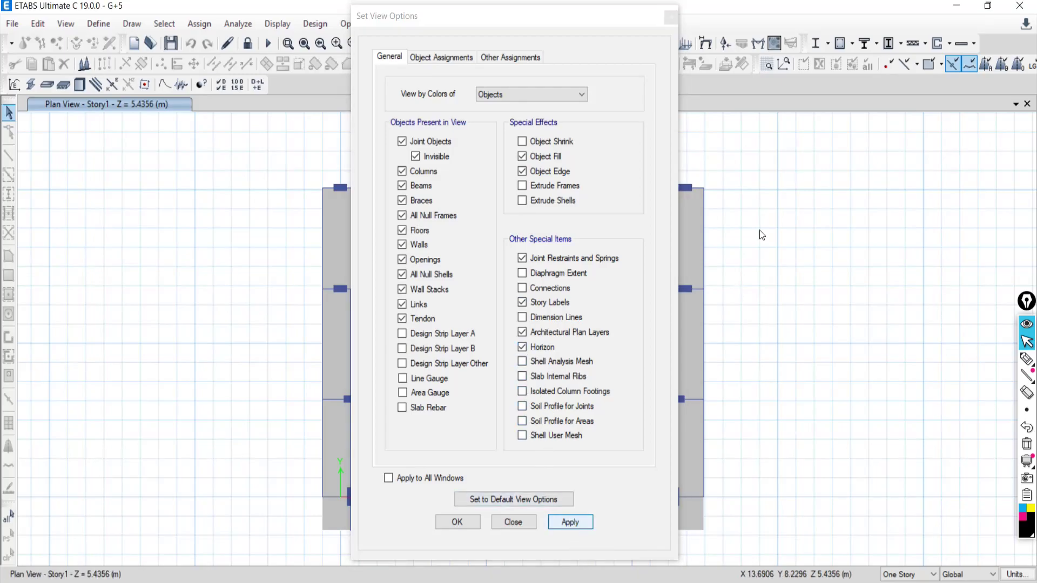
pyautogui.click(521, 346)
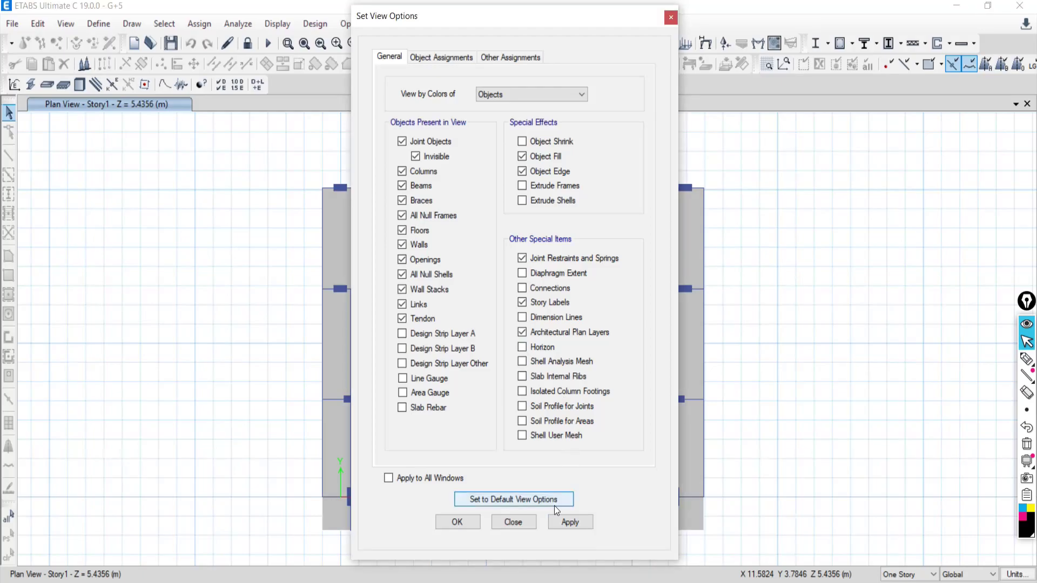
pyautogui.click(572, 522)
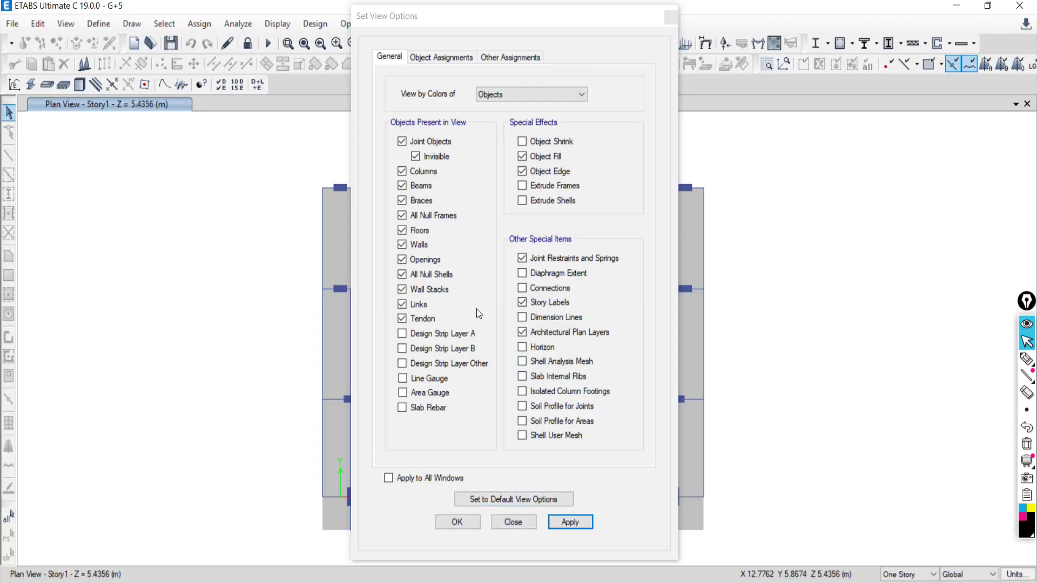
pyautogui.click(514, 522)
# Apply the Horizon display option once more, remove it again, and close the view options.
pyautogui.click(66, 23)
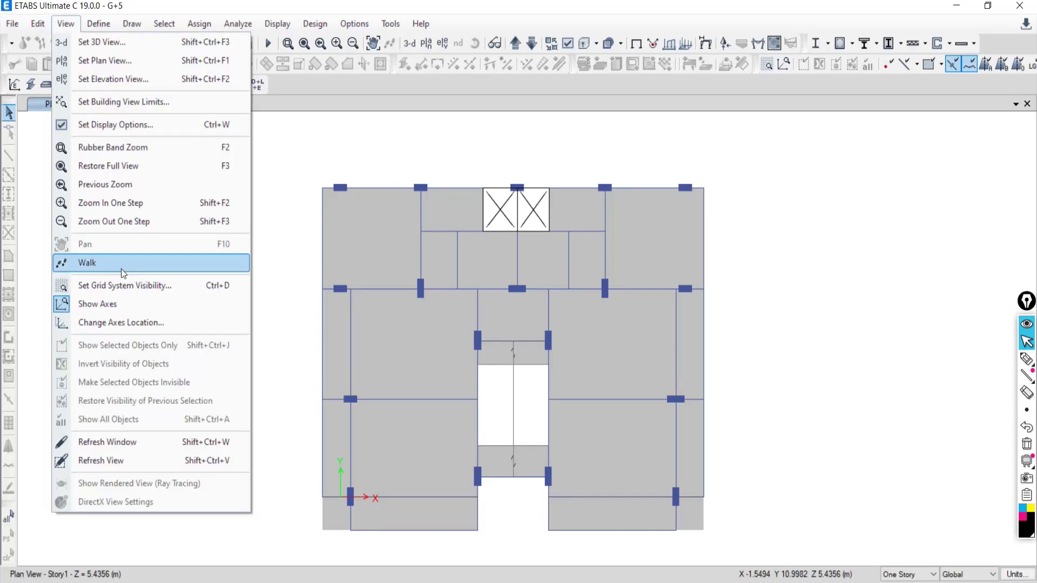
pyautogui.click(81, 126)
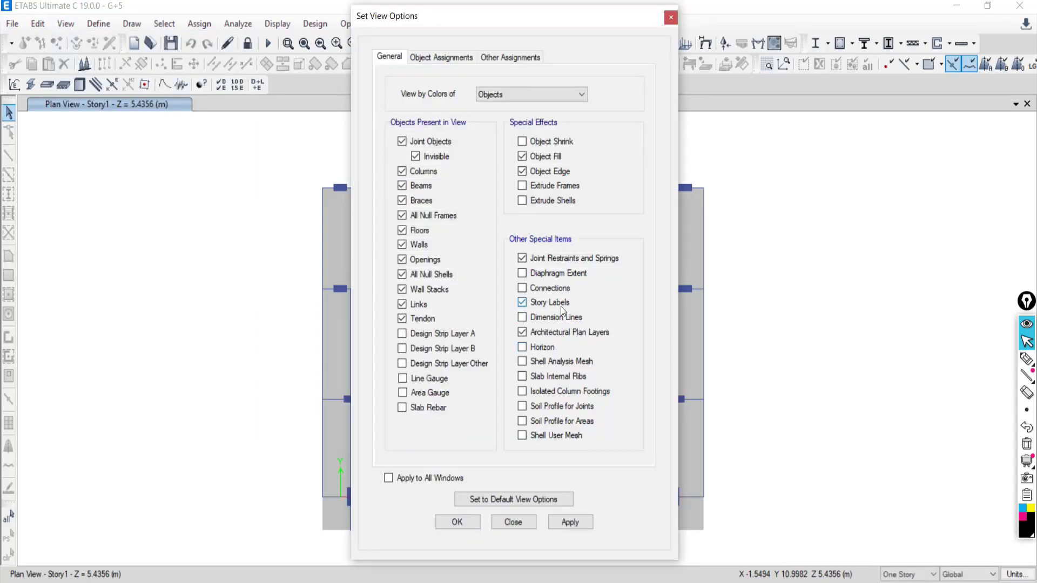
pyautogui.click(573, 522)
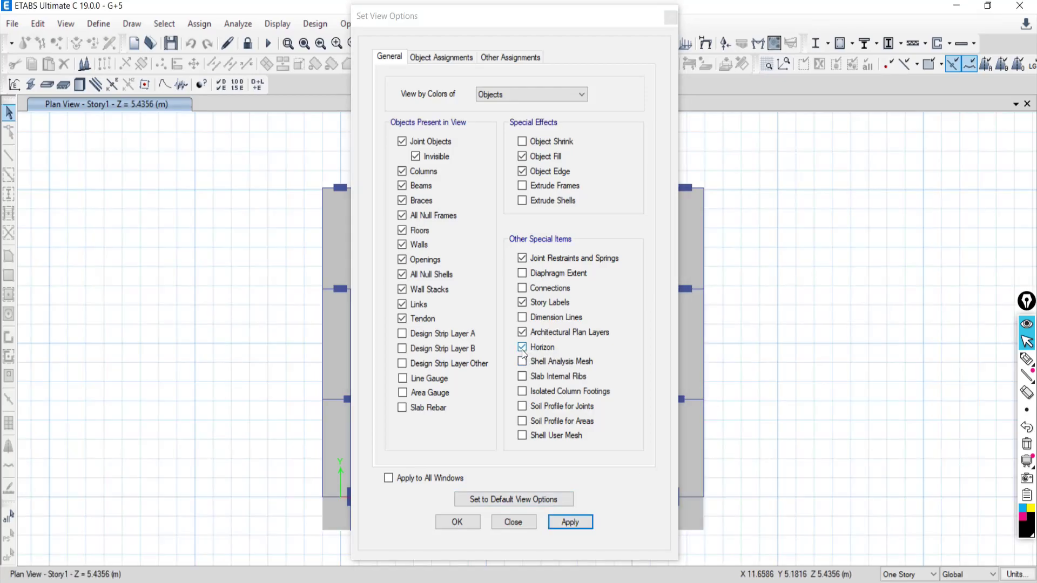
pyautogui.click(521, 347)
pyautogui.click(568, 522)
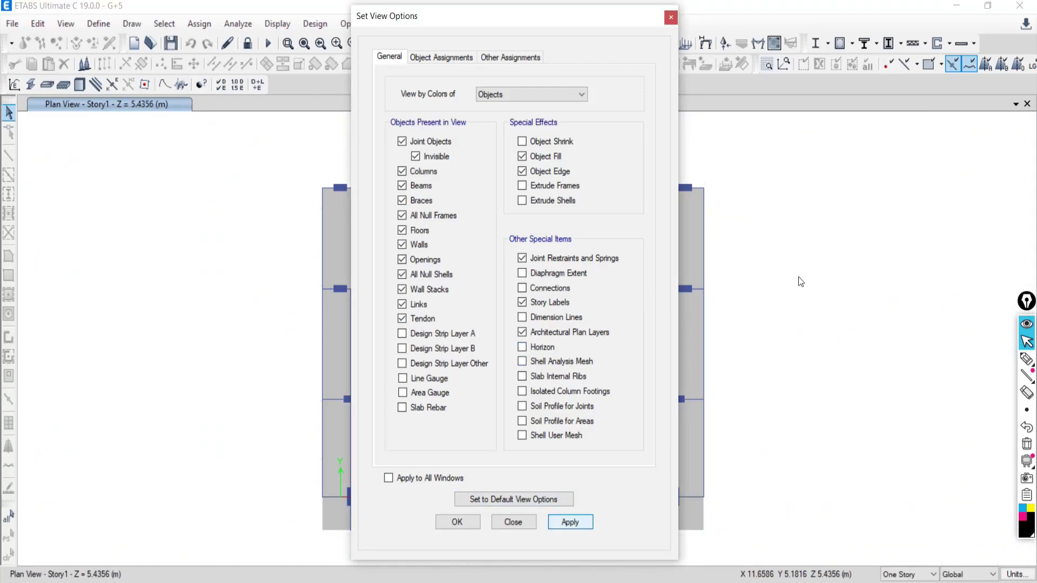
pyautogui.click(514, 522)
# Highlight item 3, "Removal or appearance of plan grids", in the commands PDF and return to ETABS.
pyautogui.hotkey('alt', 'Tab')
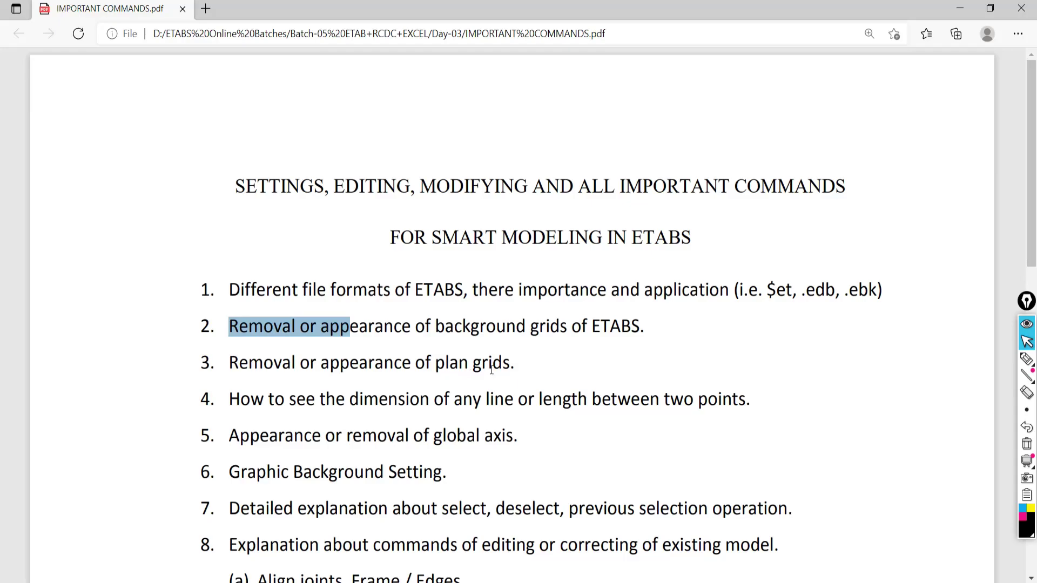
pyautogui.moveTo(517, 365); pyautogui.dragTo(237, 373)
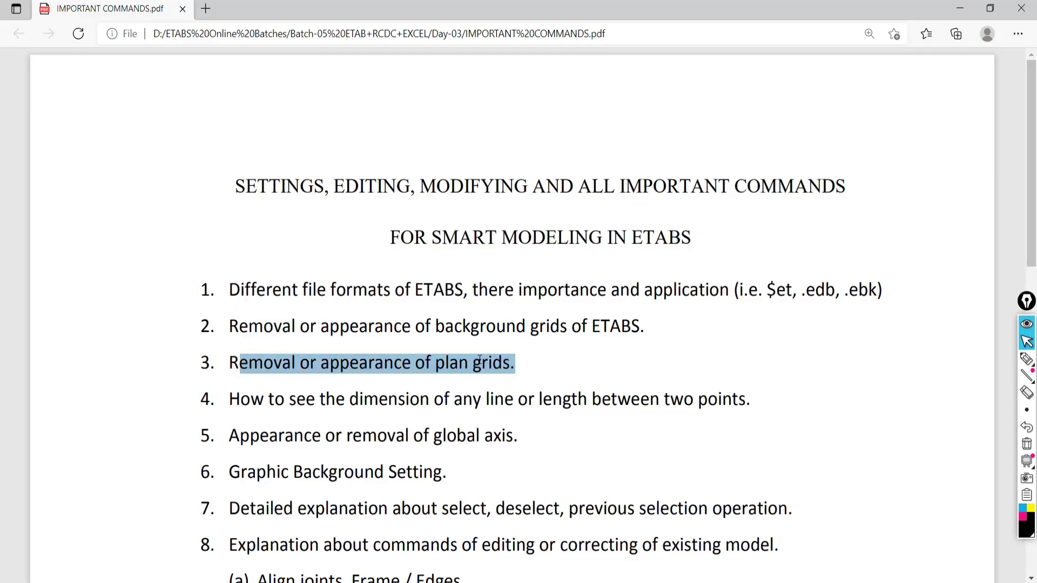
pyautogui.hotkey('alt', 'Tab')
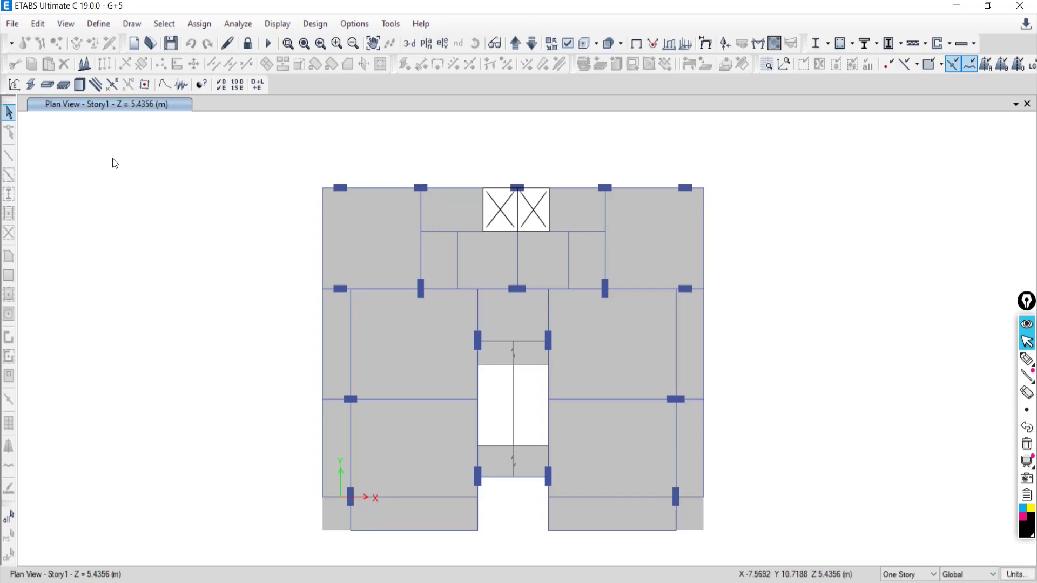
# Show and hide the plan grids twice through the grid system visibility setting.
pyautogui.rightClick(93, 144)
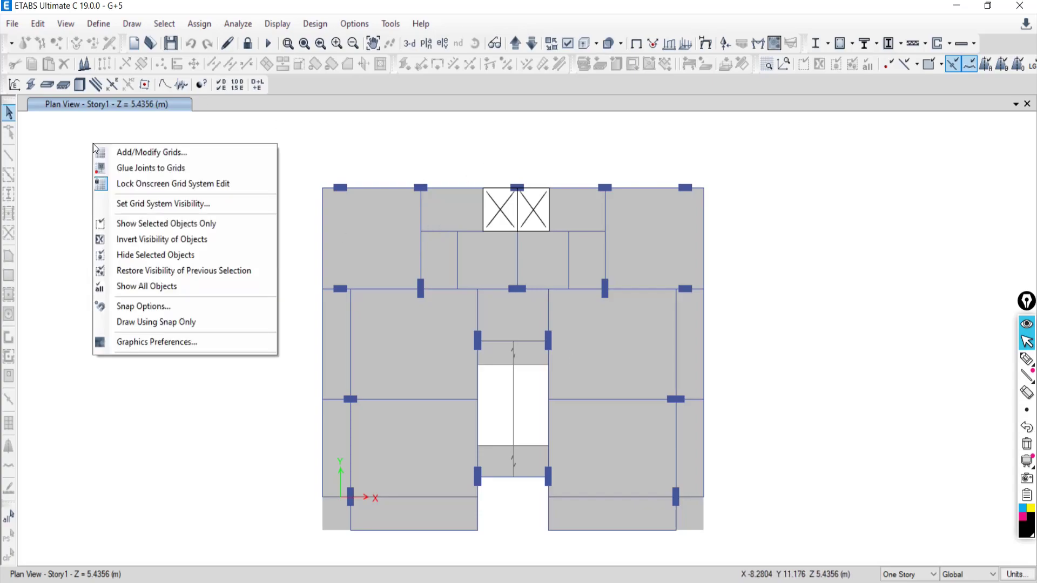
pyautogui.click(145, 205)
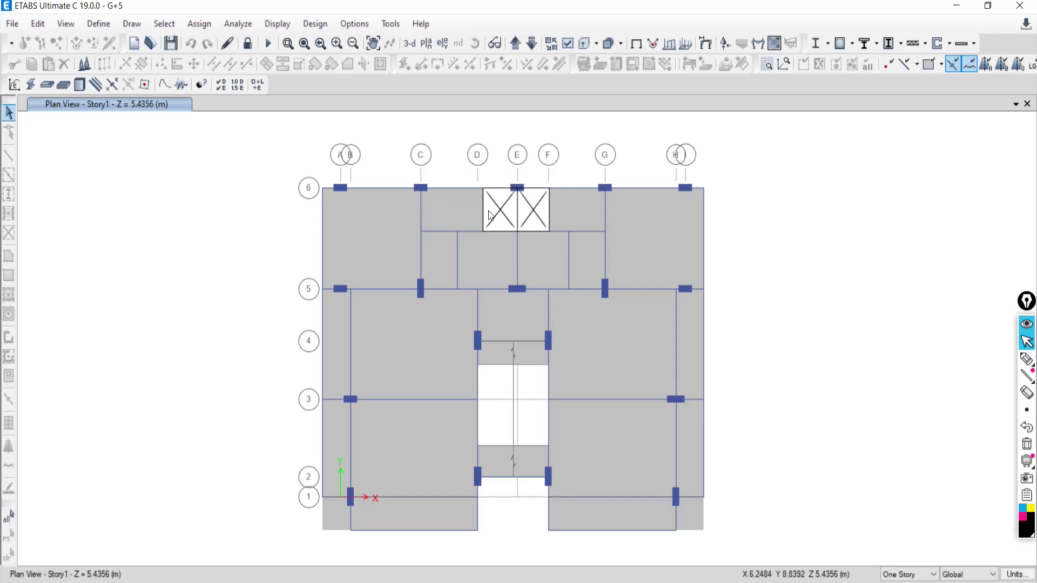
pyautogui.rightClick(750, 156)
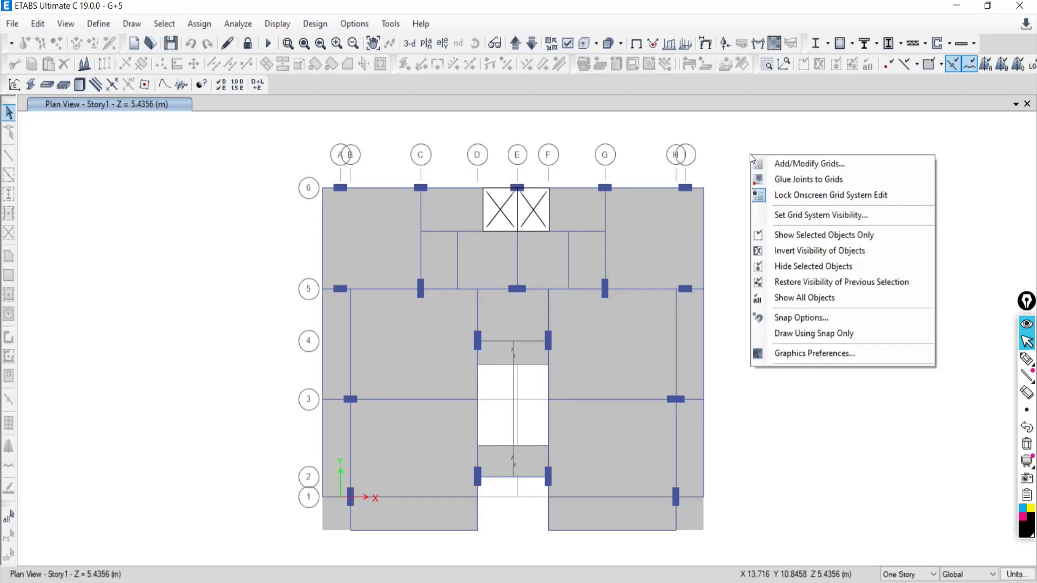
pyautogui.click(784, 216)
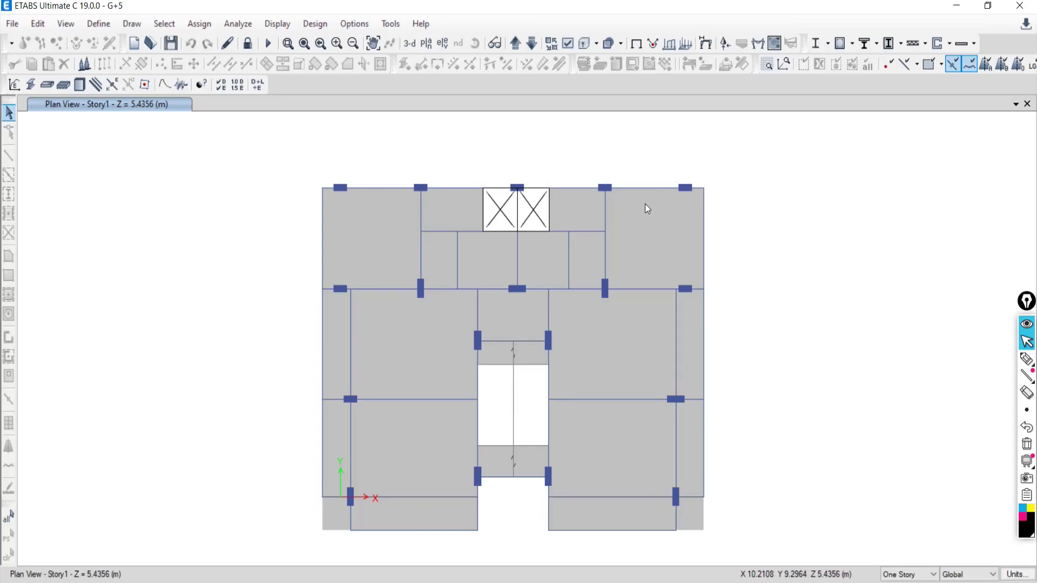
pyautogui.rightClick(756, 177)
pyautogui.click(796, 237)
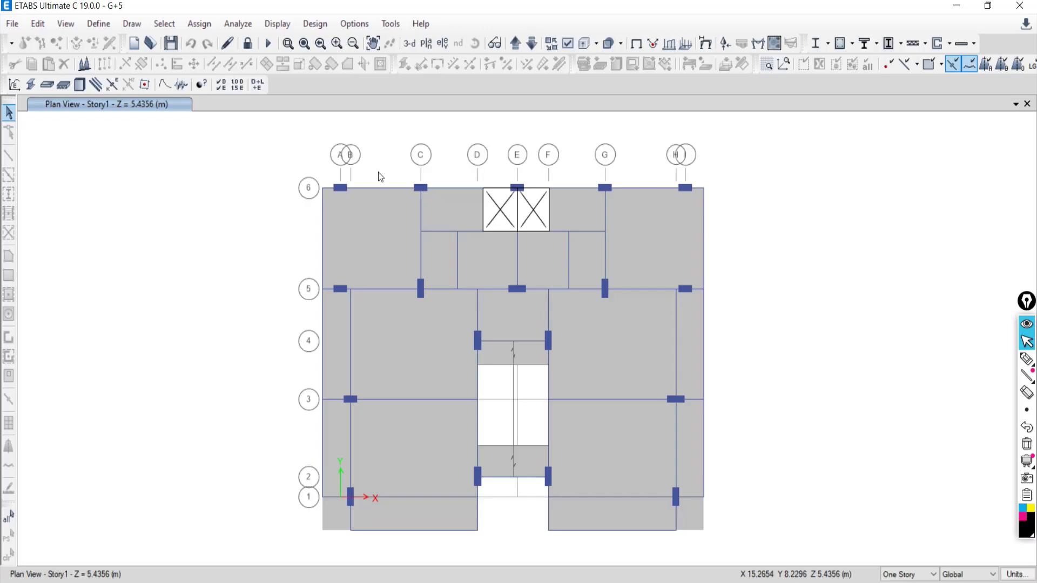
pyautogui.rightClick(793, 186)
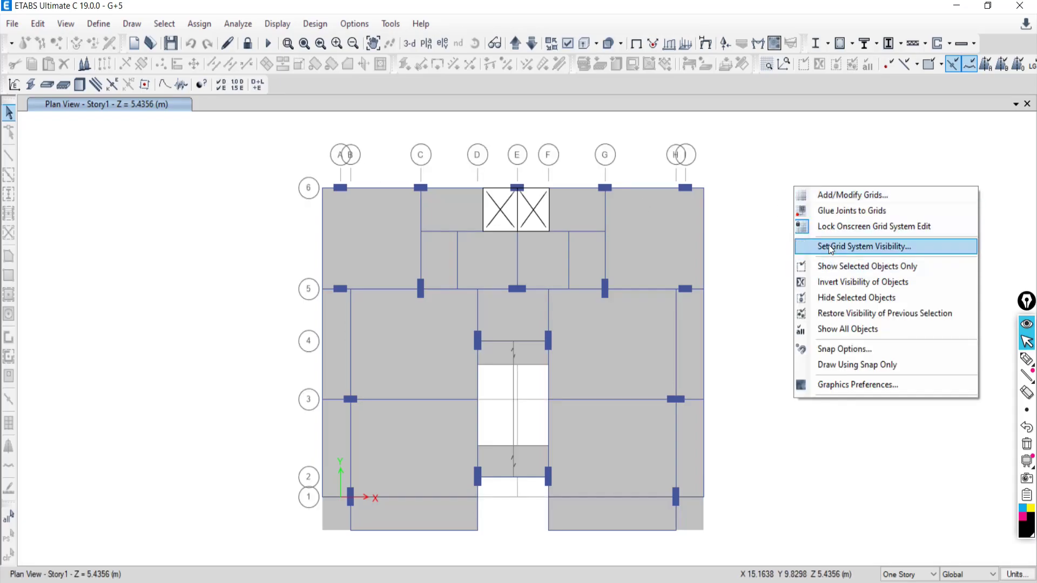
pyautogui.click(830, 247)
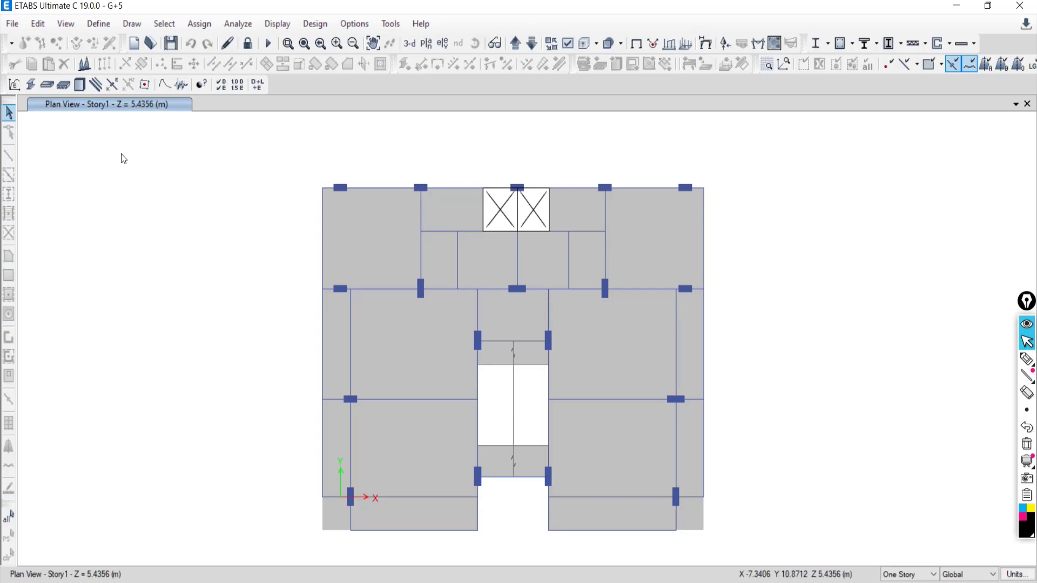
# Toggle the plan grids on and off two more times with Set Grid System Visibility.
pyautogui.rightClick(95, 203)
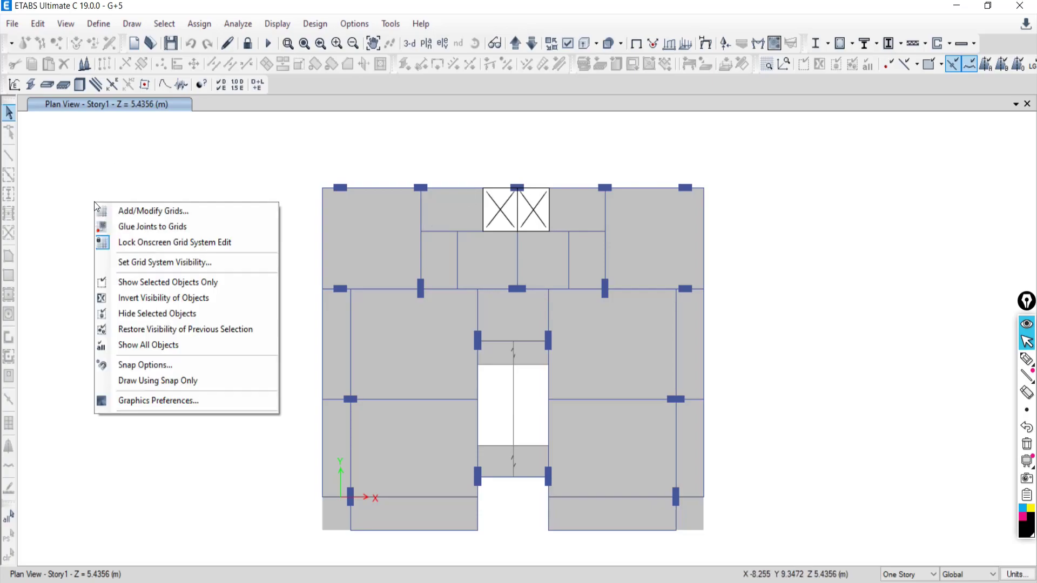
pyautogui.click(116, 262)
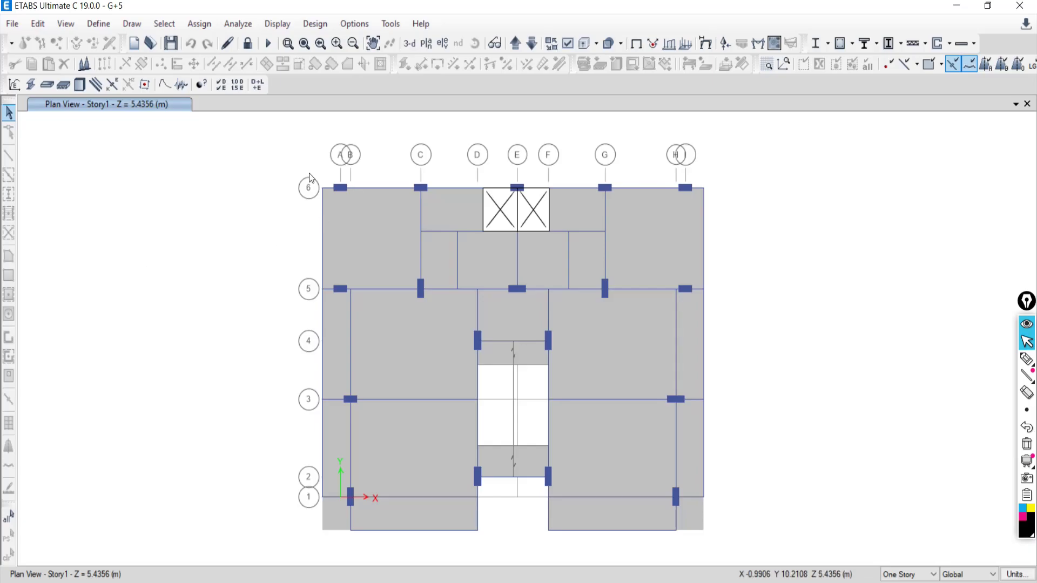
pyautogui.rightClick(68, 185)
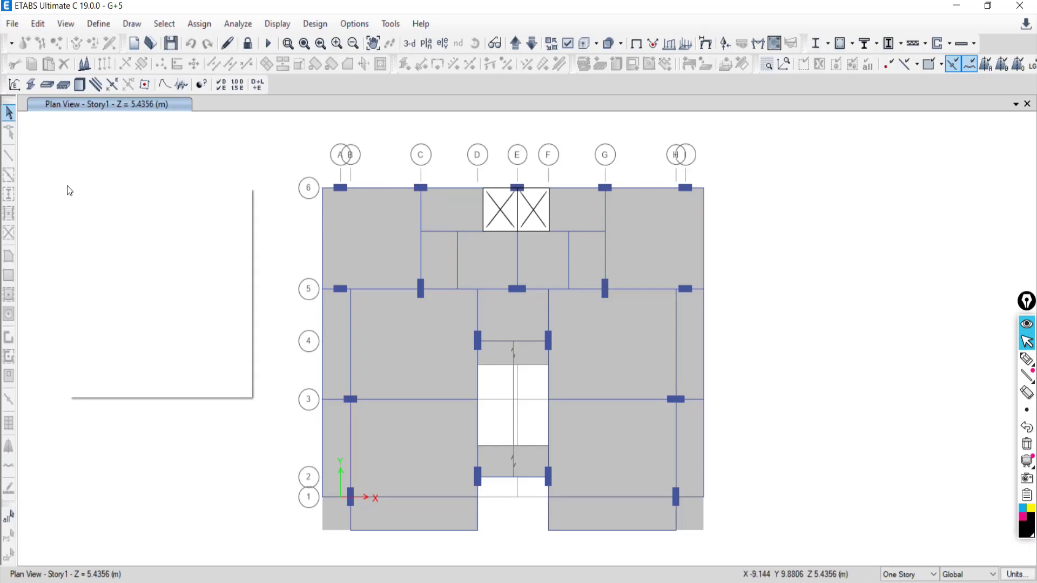
pyautogui.click(110, 246)
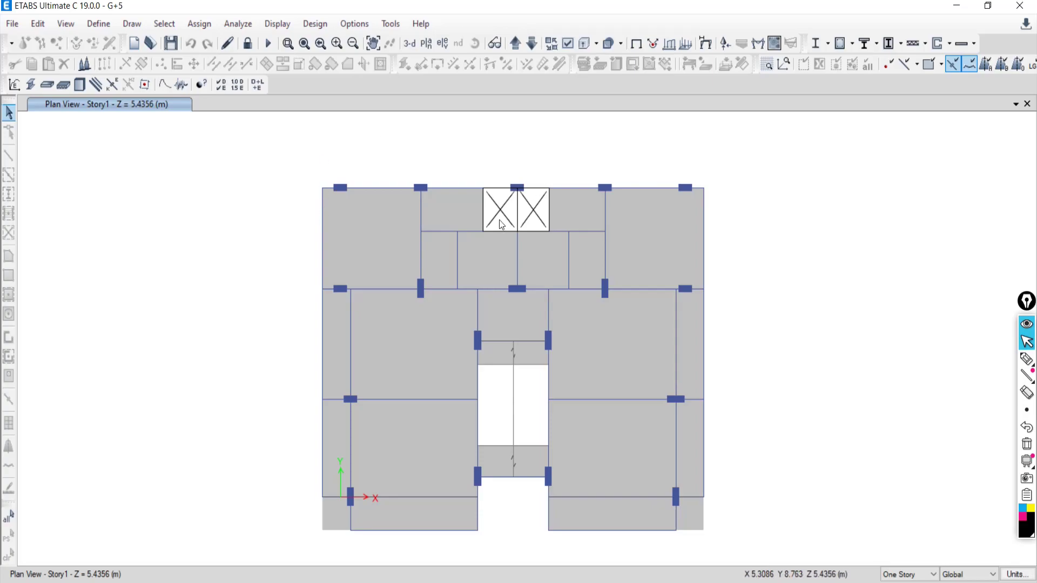
pyautogui.click(68, 25)
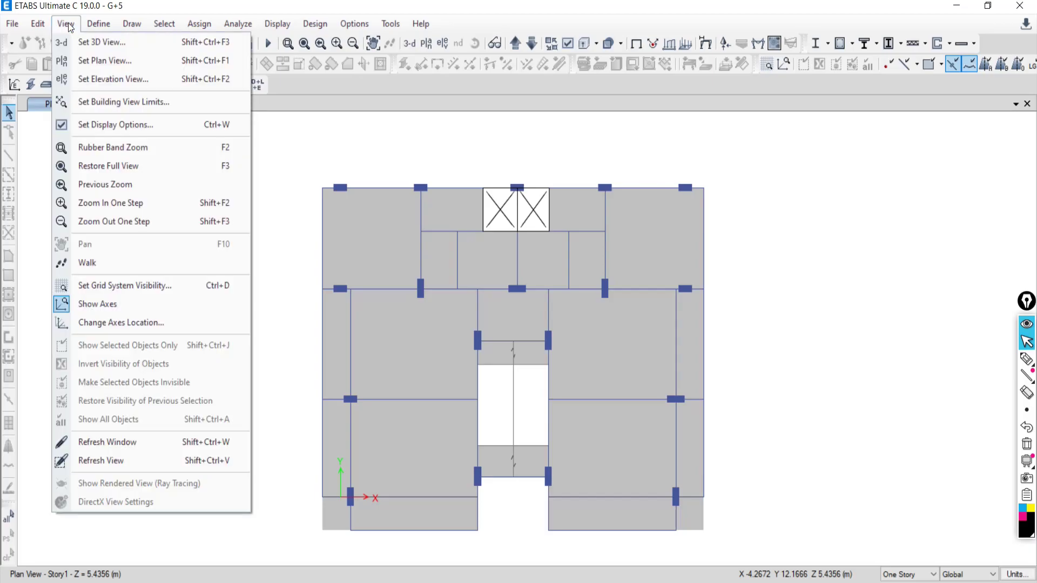
pyautogui.click(98, 287)
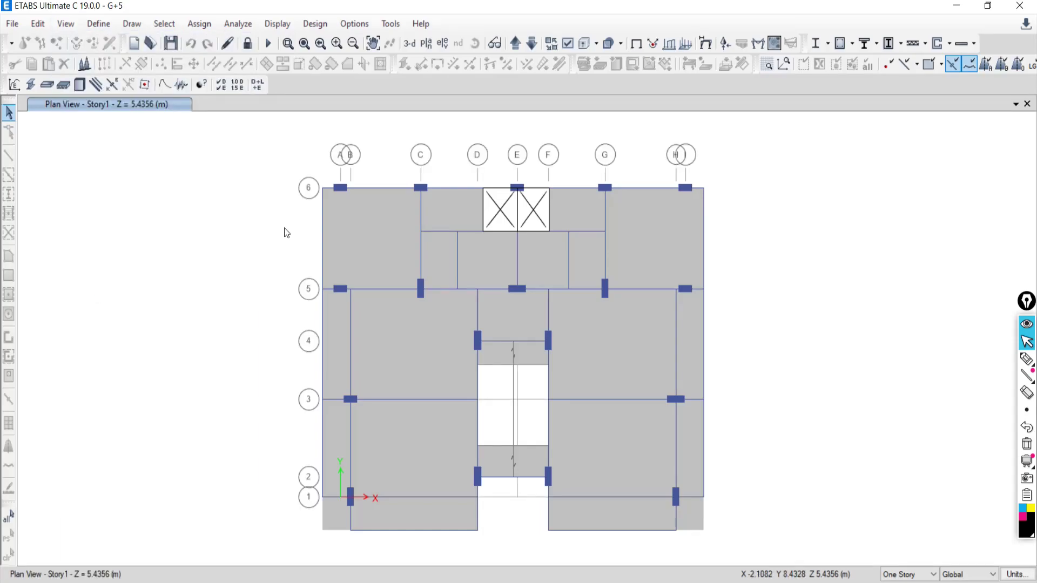
pyautogui.click(66, 24)
pyautogui.click(105, 286)
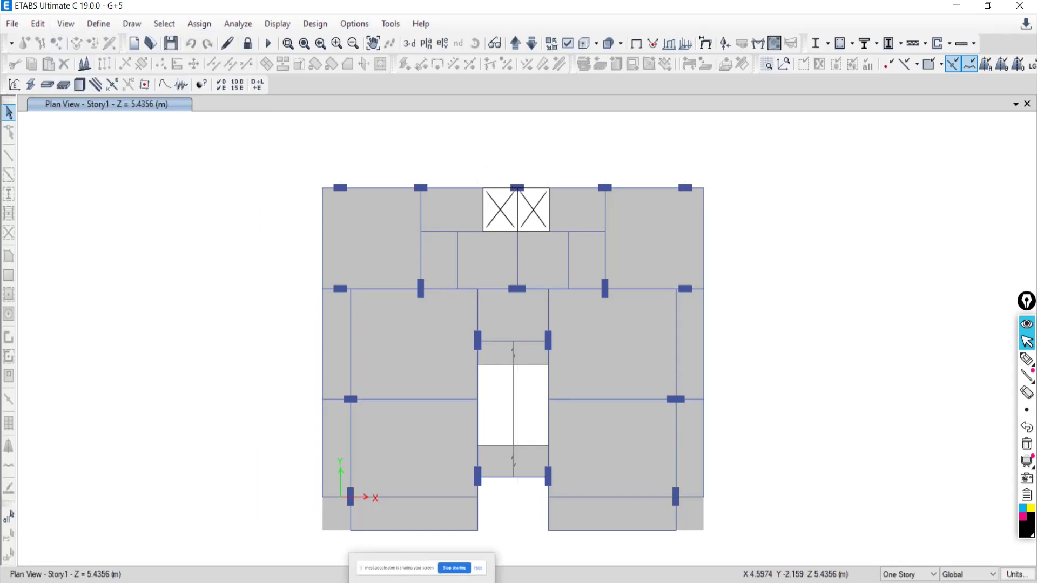
# Check the Google Meet session and the IMPORTANT COMMANDS PDF, and return to ETABS.
pyautogui.click(107, 573)
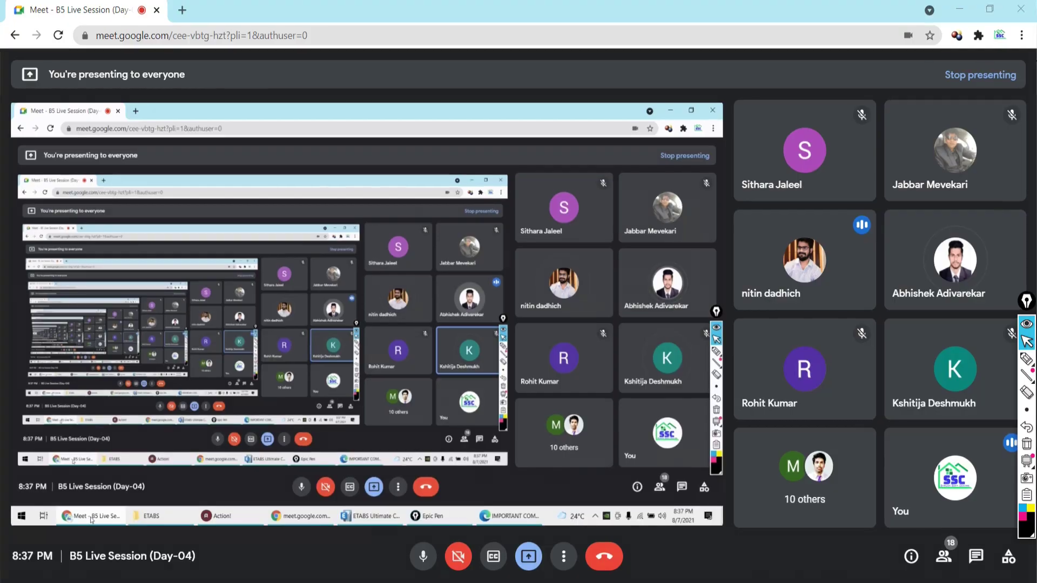
pyautogui.hotkey('alt', 'Tab')
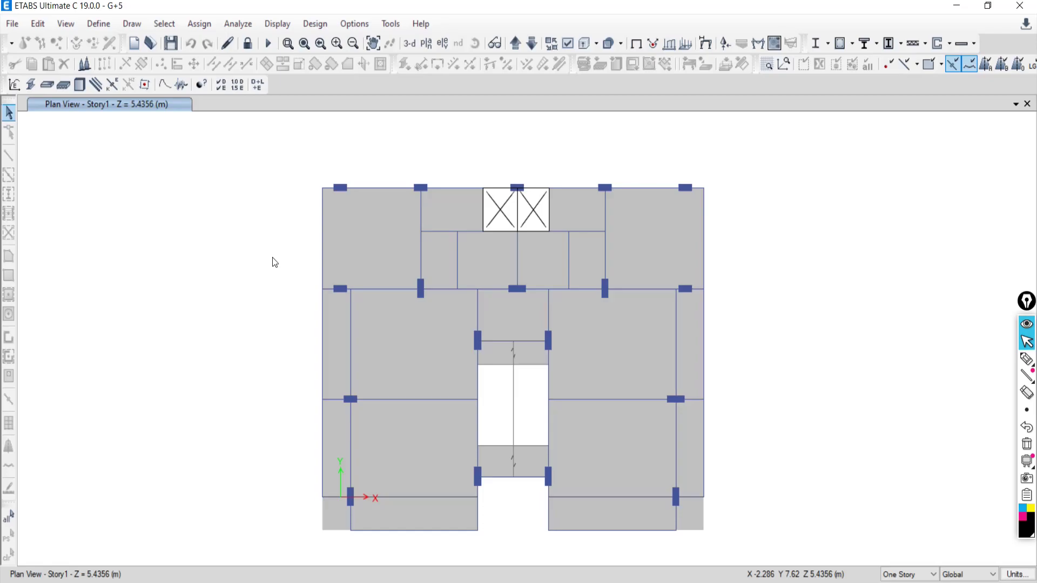
pyautogui.hotkey('alt', 'Tab')
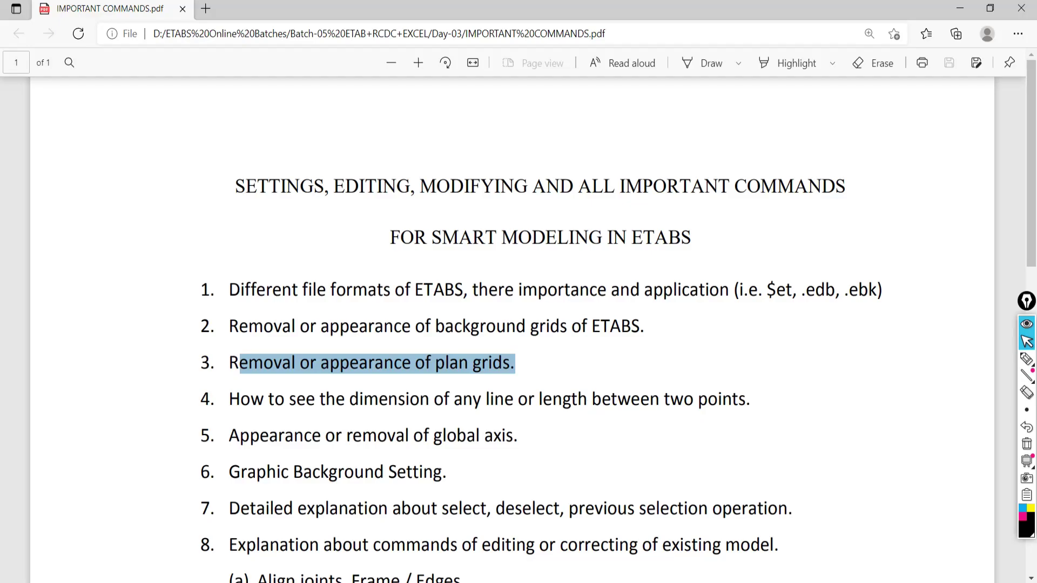
pyautogui.hotkey('alt', 'Tab')
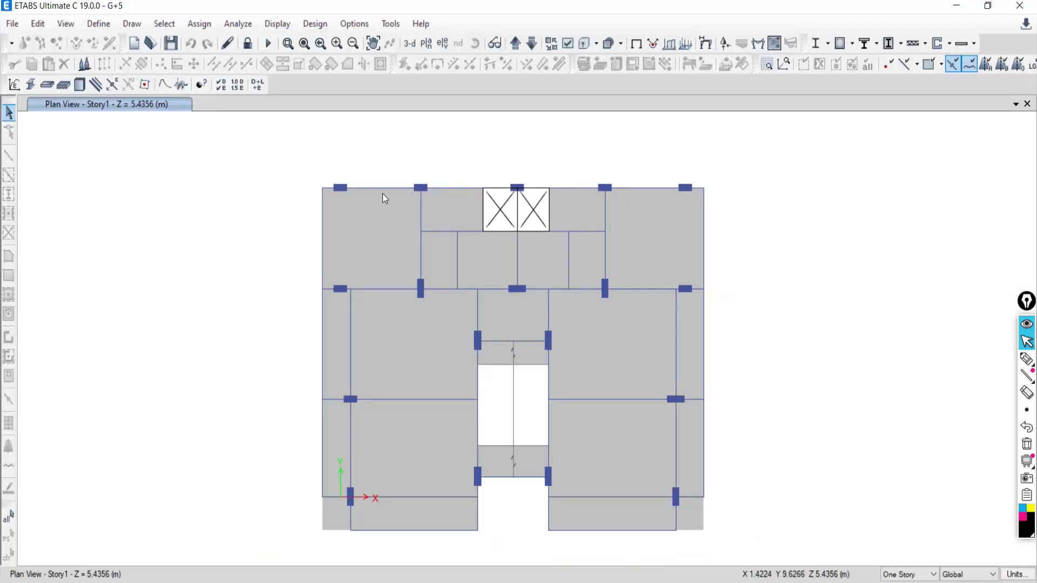
# Turn on the plan grids in the Story1 plan view through the grid system visibility setting.
pyautogui.rightClick(97, 175)
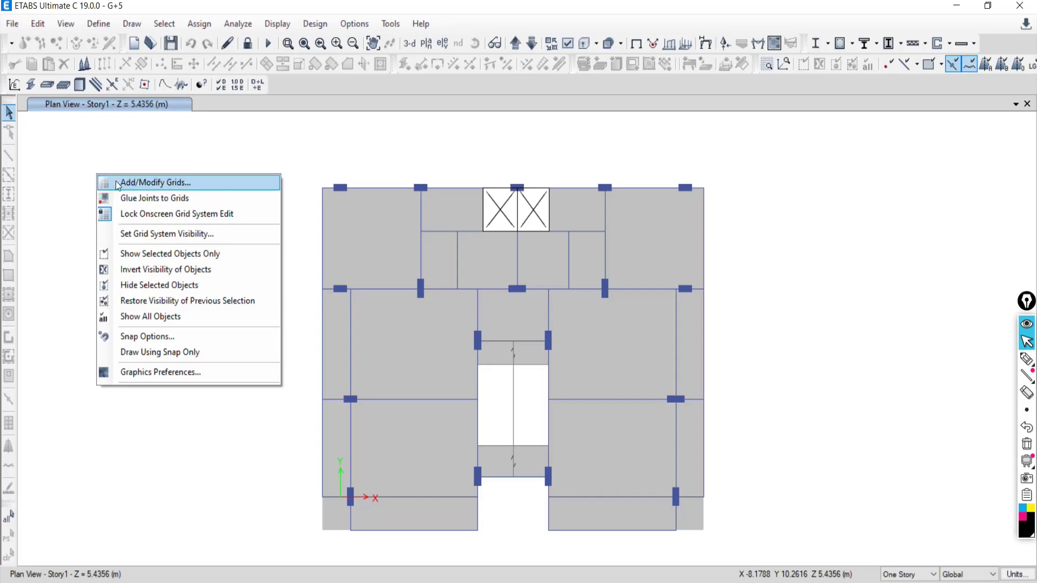
pyautogui.click(139, 236)
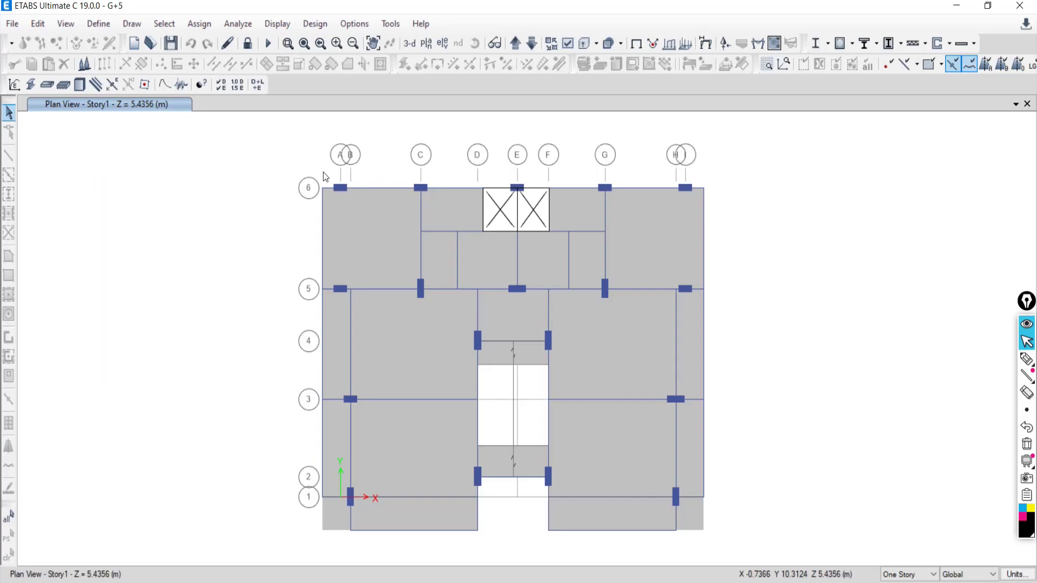
pyautogui.scroll(5, 358, 172)
pyautogui.scroll(-3, 357, 172)
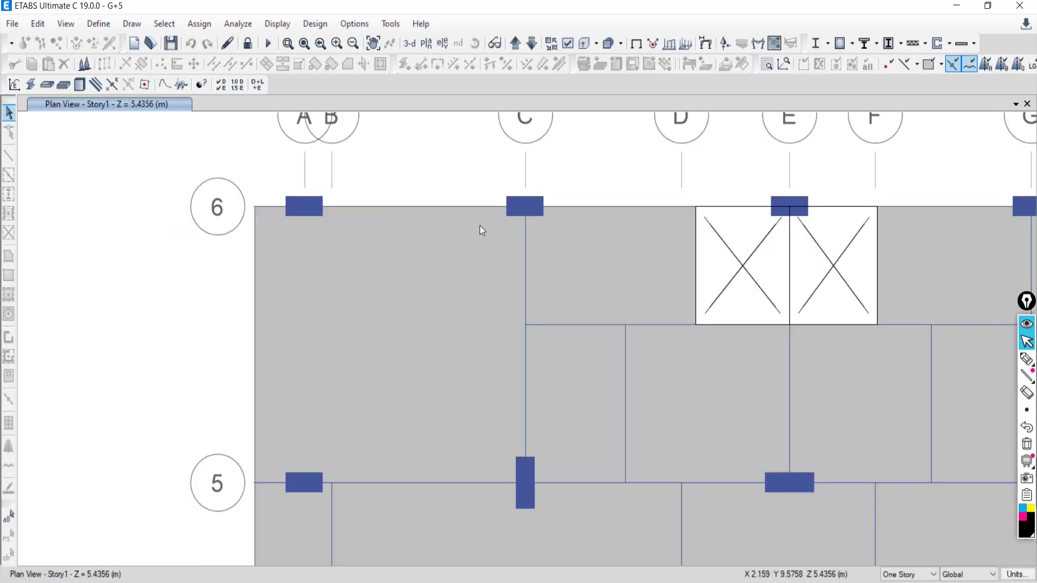
pyautogui.scroll(-3, 479, 225)
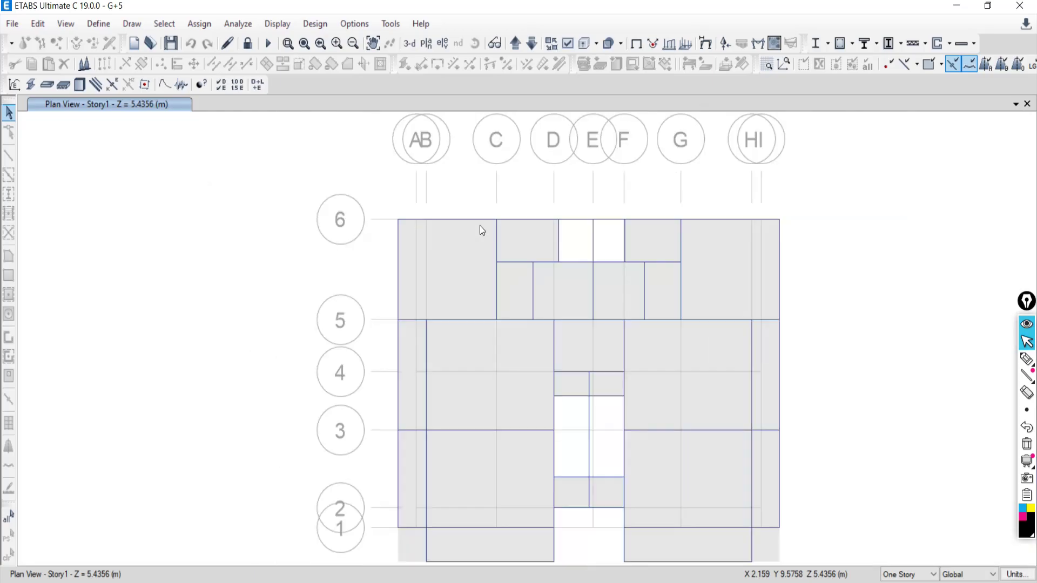
pyautogui.scroll(3, 465, 197)
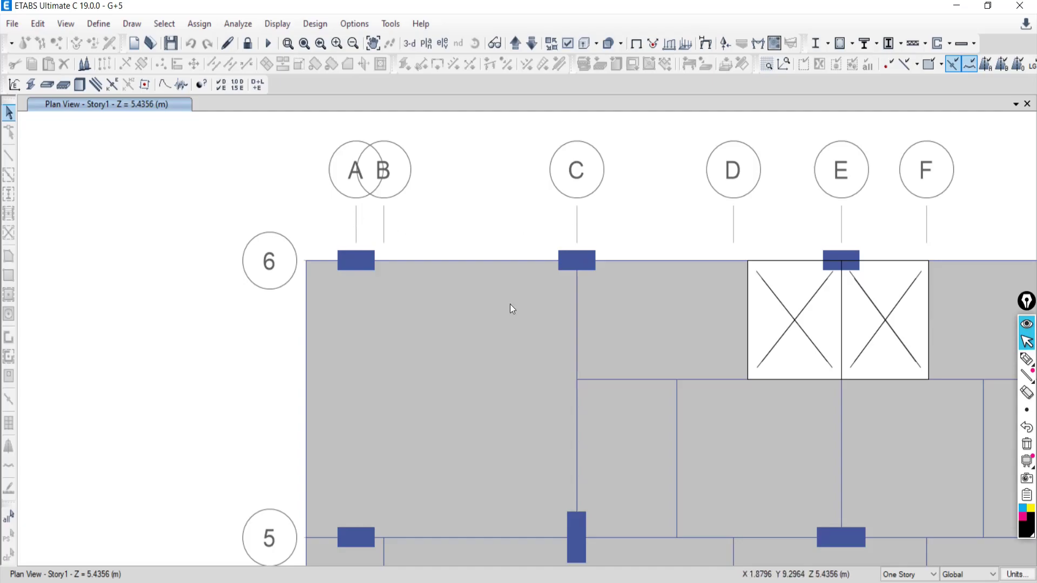
pyautogui.scroll(-3, 511, 308)
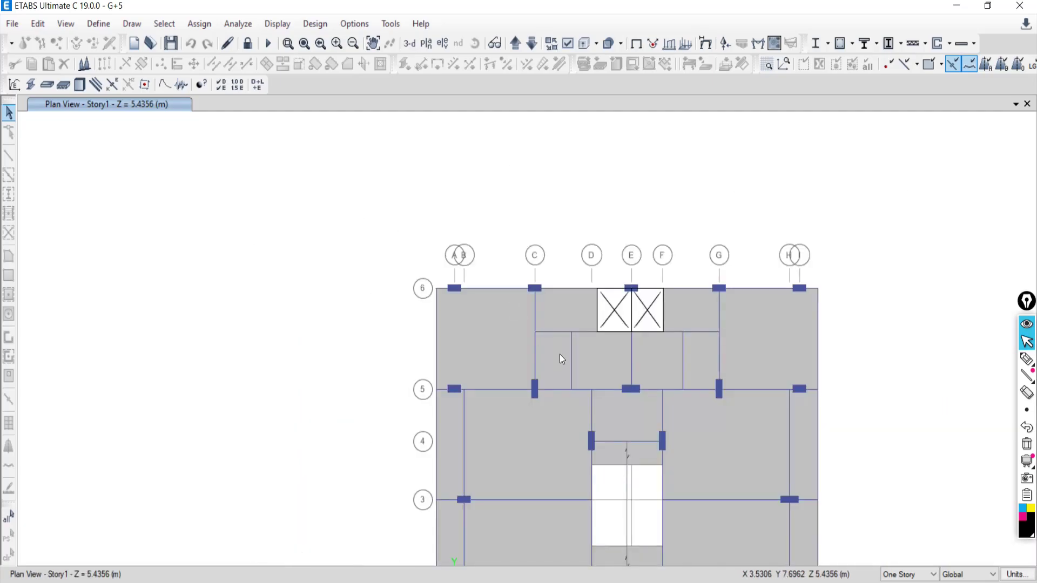
pyautogui.moveTo(562, 359); pyautogui.dragTo(432, 305, button='middle')
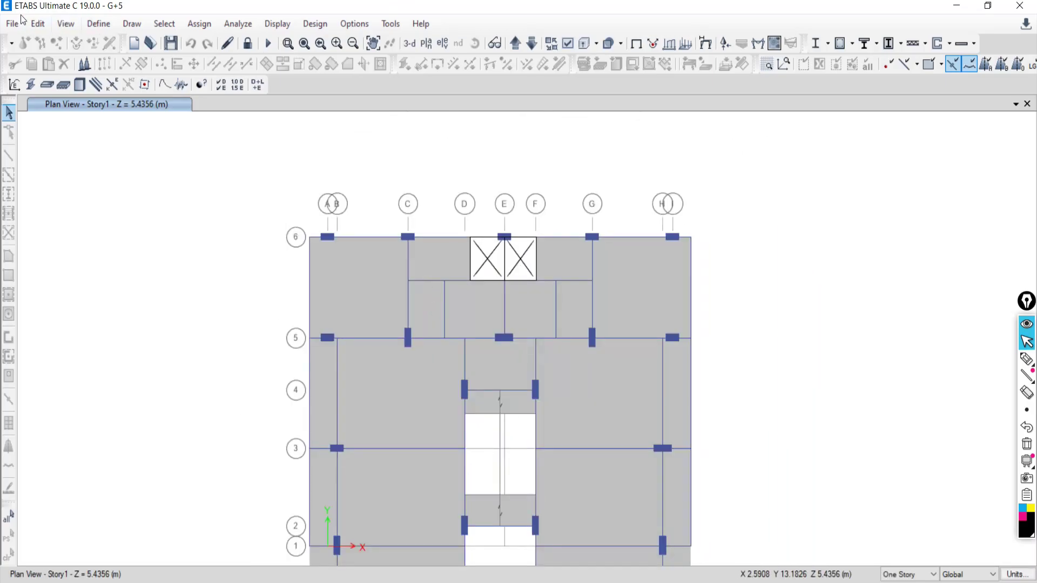
# Enable Dimension Lines in the display options, move the dialog off the plan, and apply the setting to the Story1 plan.
pyautogui.click(66, 25)
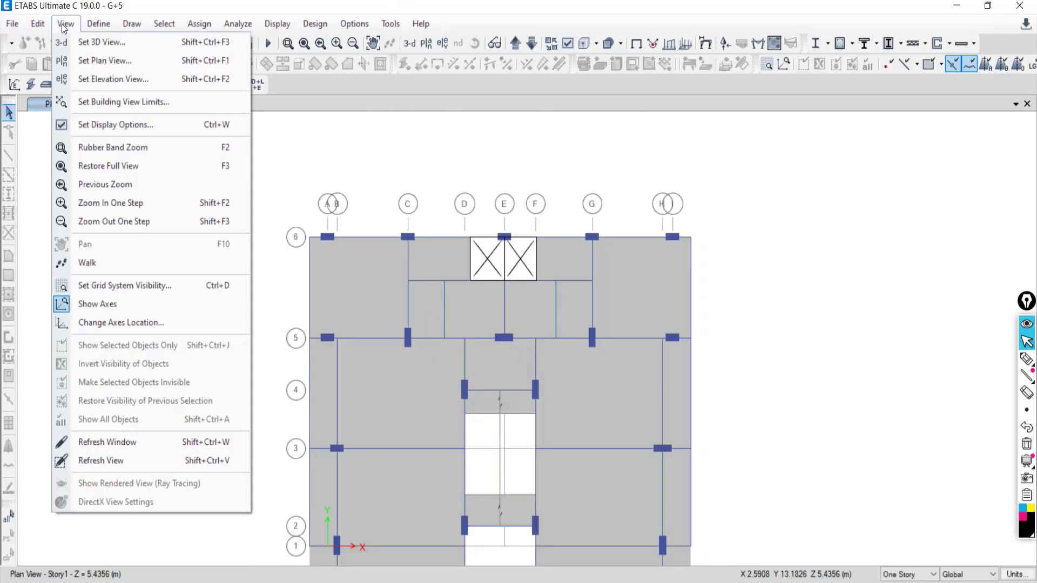
pyautogui.click(81, 128)
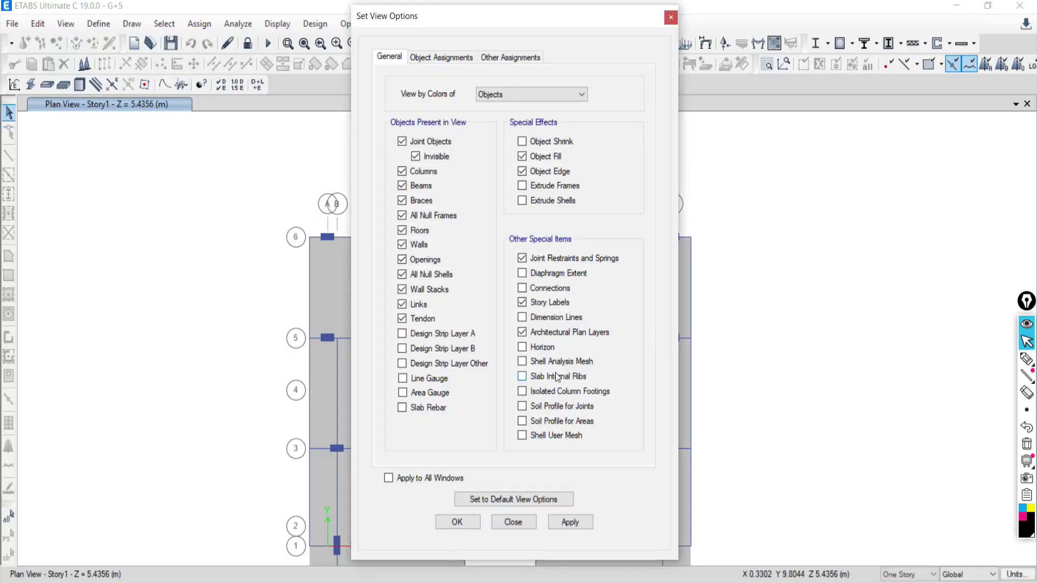
pyautogui.click(522, 317)
pyautogui.moveTo(480, 23); pyautogui.dragTo(819, 20)
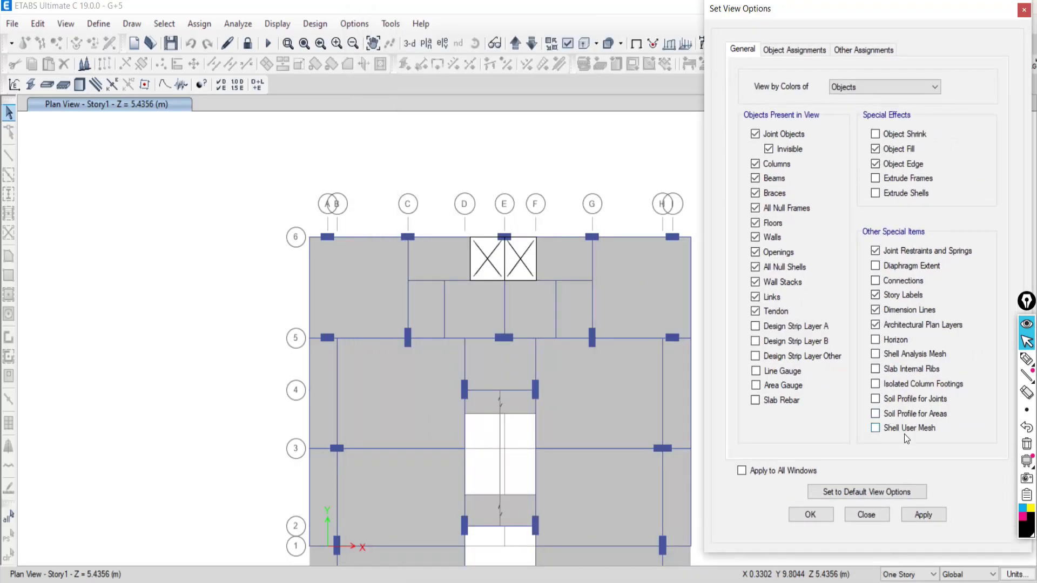
pyautogui.click(919, 513)
pyautogui.scroll(3, 351, 216)
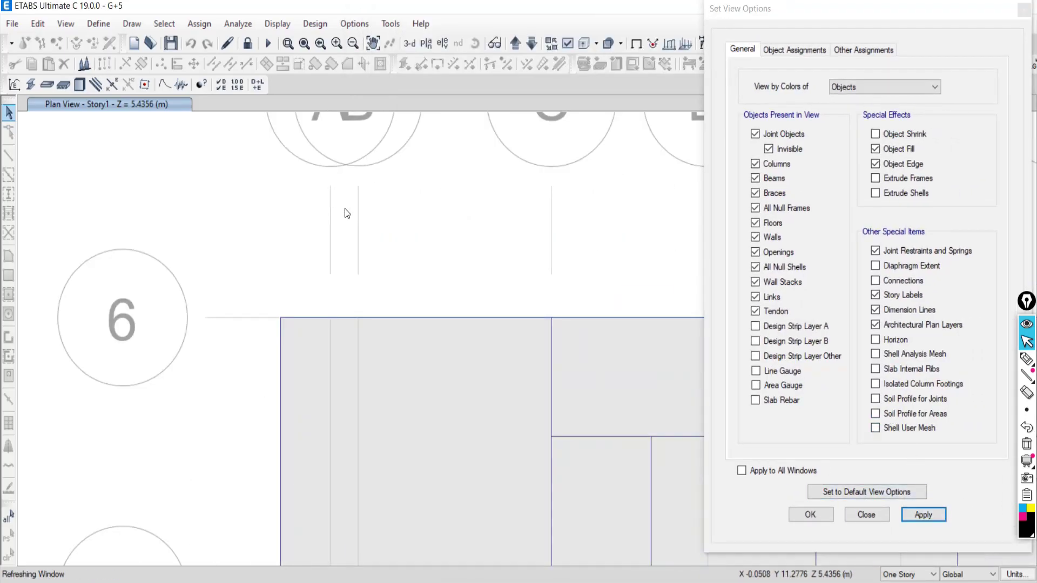
pyautogui.scroll(-4, 367, 232)
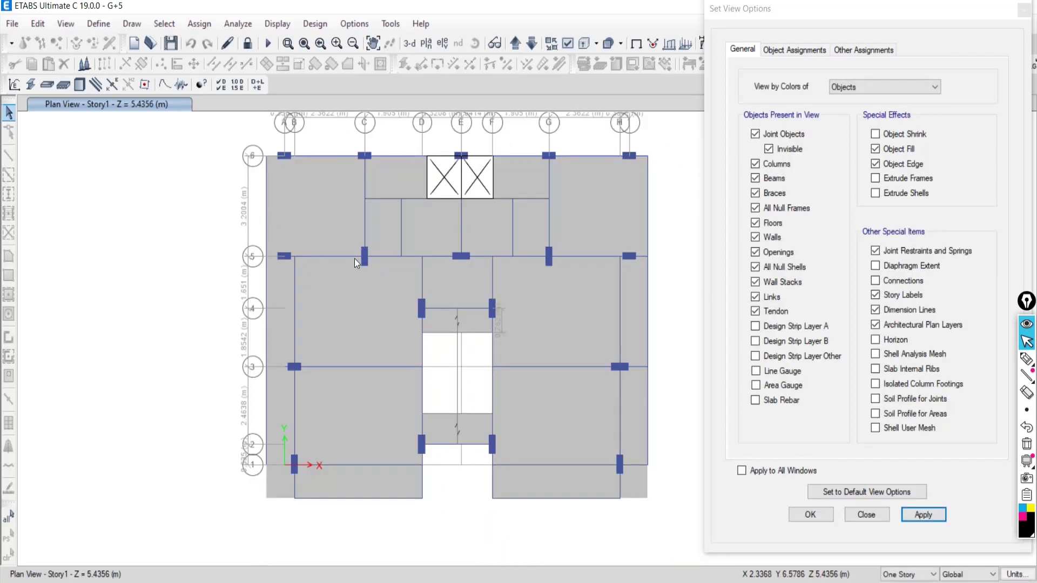
# Turn the Dimension Lines option off and back on, applying each change to the plan view.
pyautogui.click(874, 309)
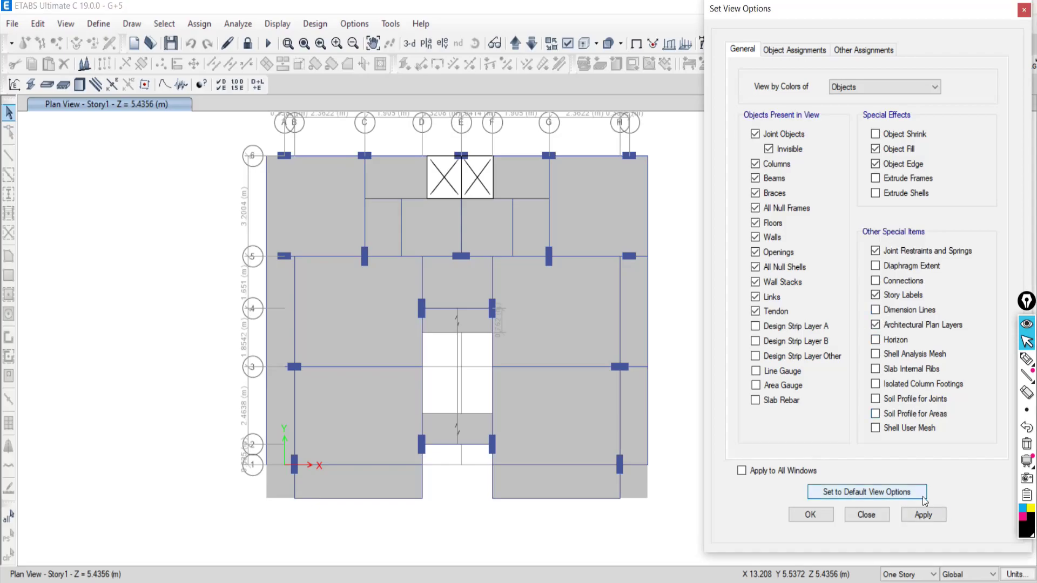
pyautogui.click(914, 511)
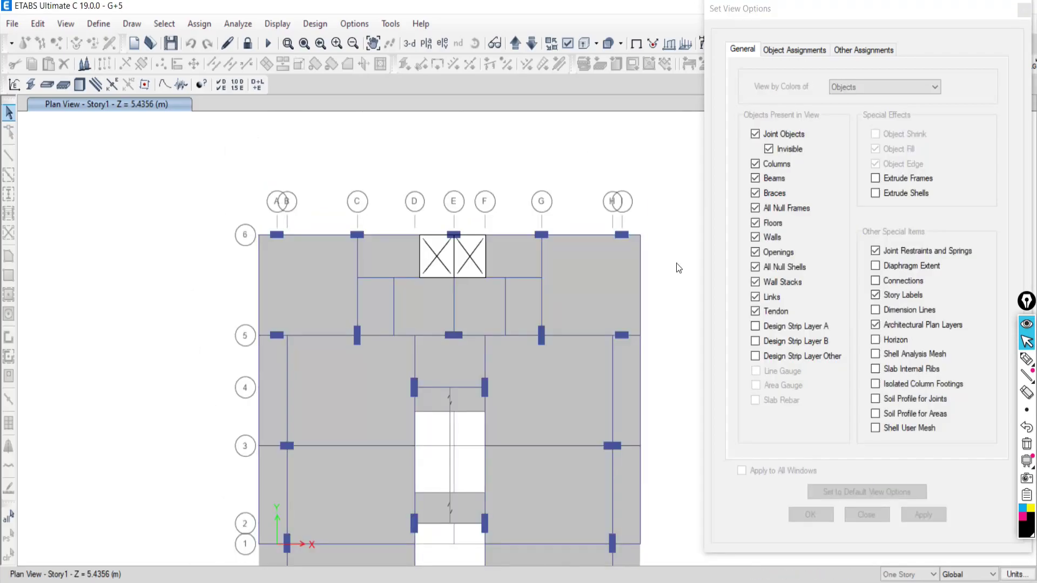
pyautogui.click(880, 309)
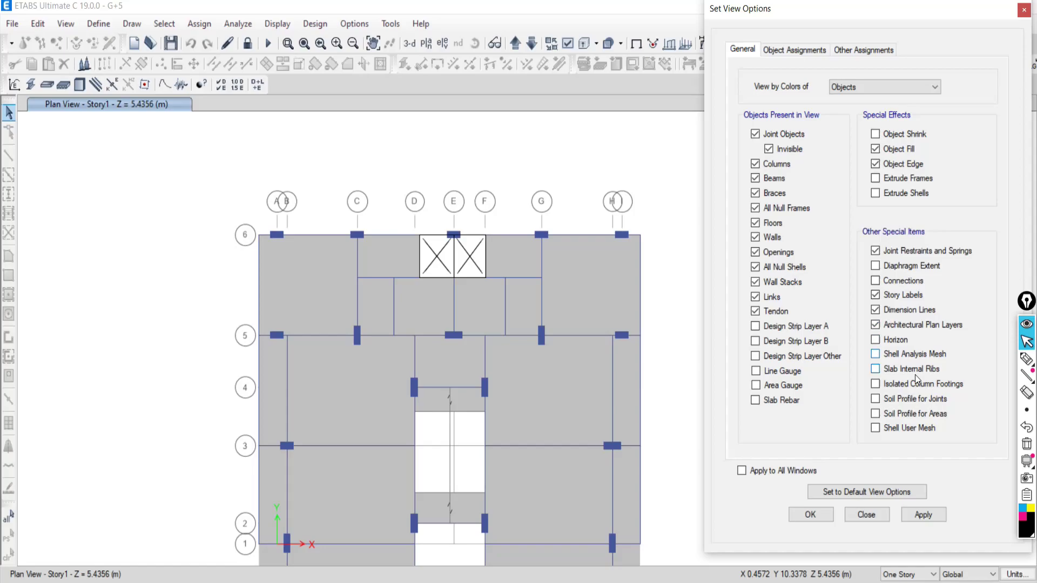
pyautogui.click(925, 514)
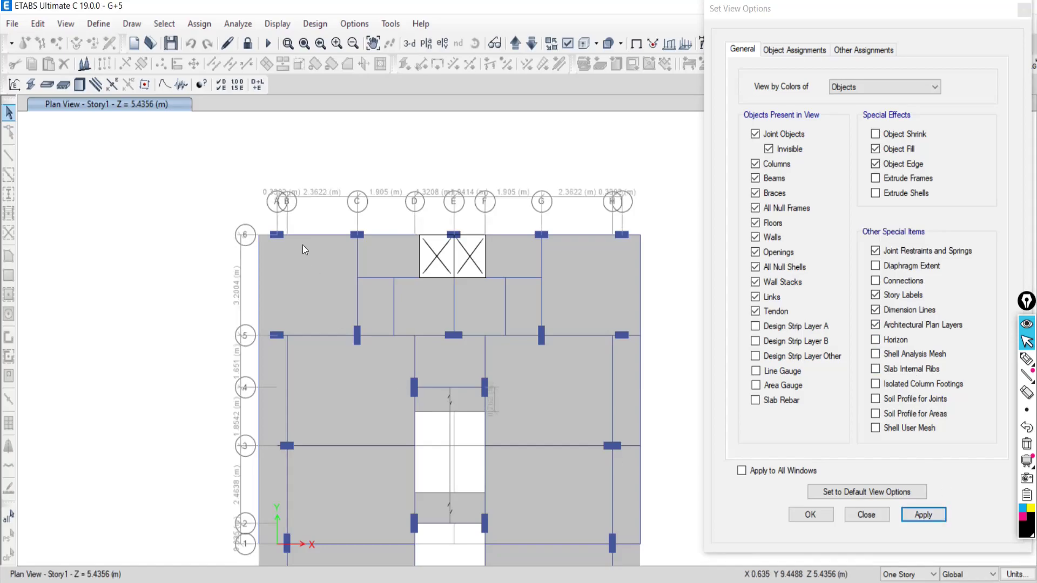
# Remove the dimension lines once more, apply them again, and close the view options.
pyautogui.click(874, 310)
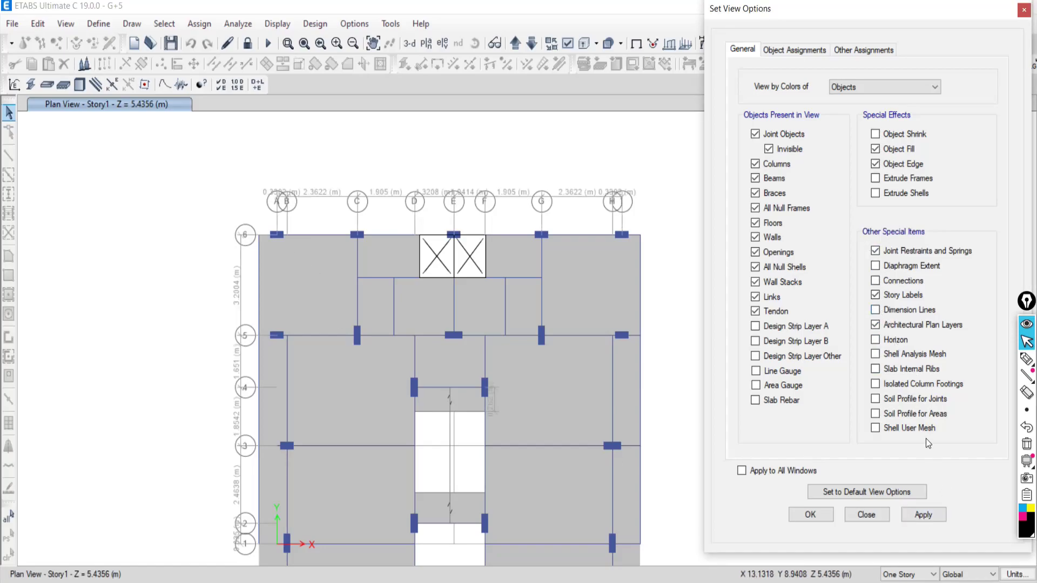
pyautogui.click(924, 514)
pyautogui.click(882, 310)
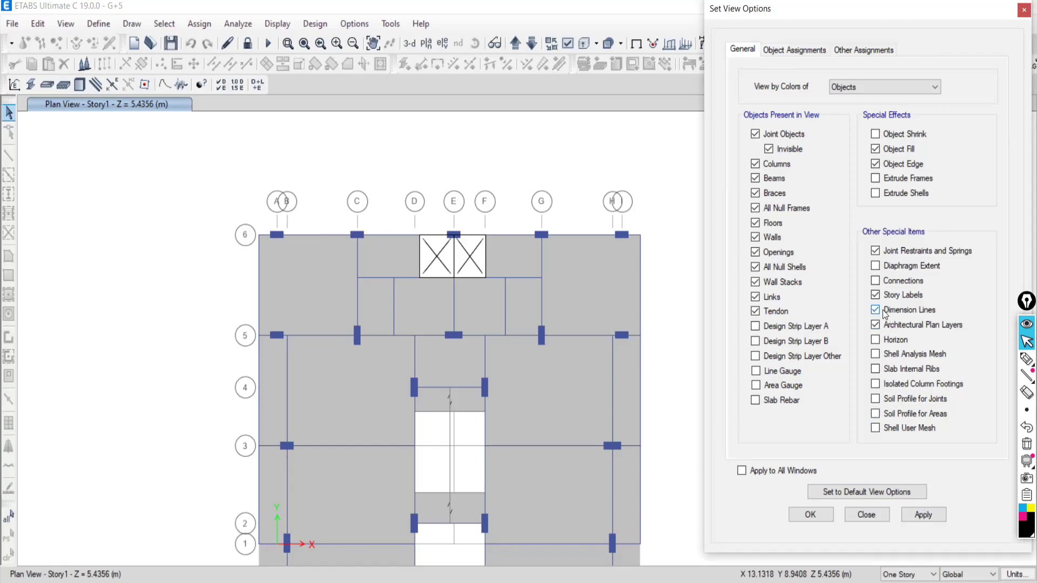
pyautogui.click(918, 515)
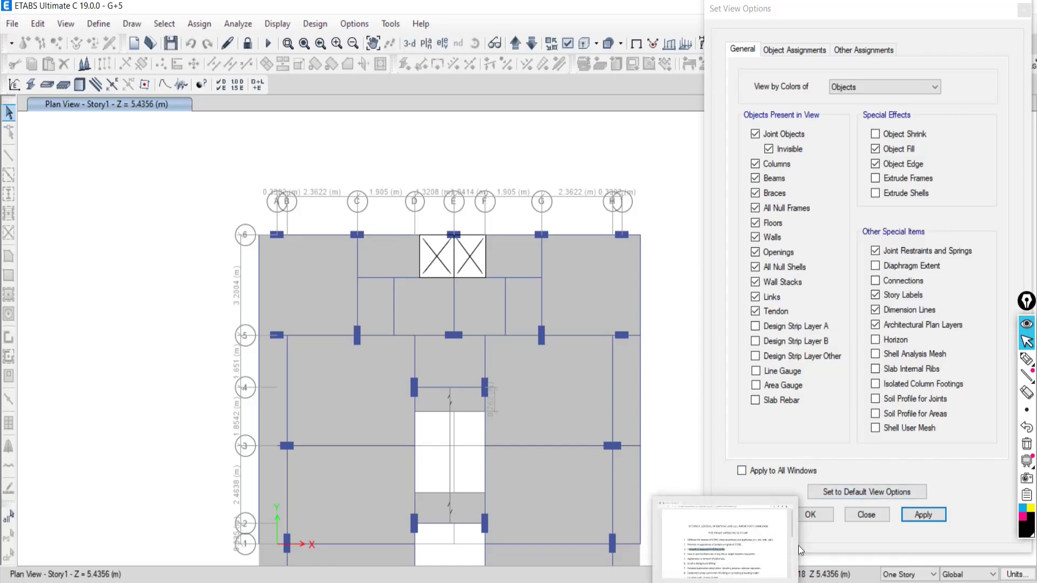
pyautogui.click(866, 514)
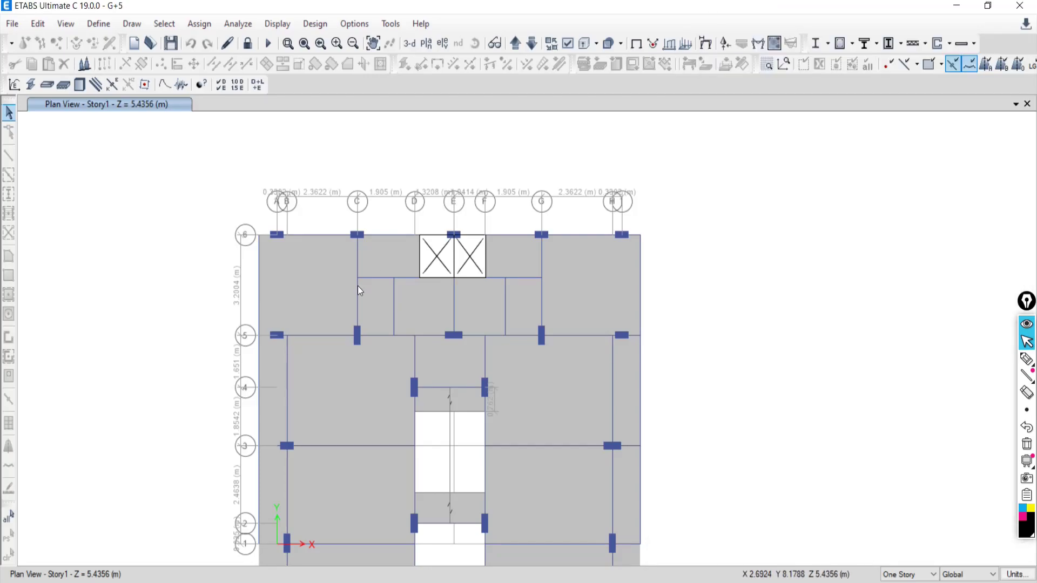
pyautogui.scroll(4, 383, 288)
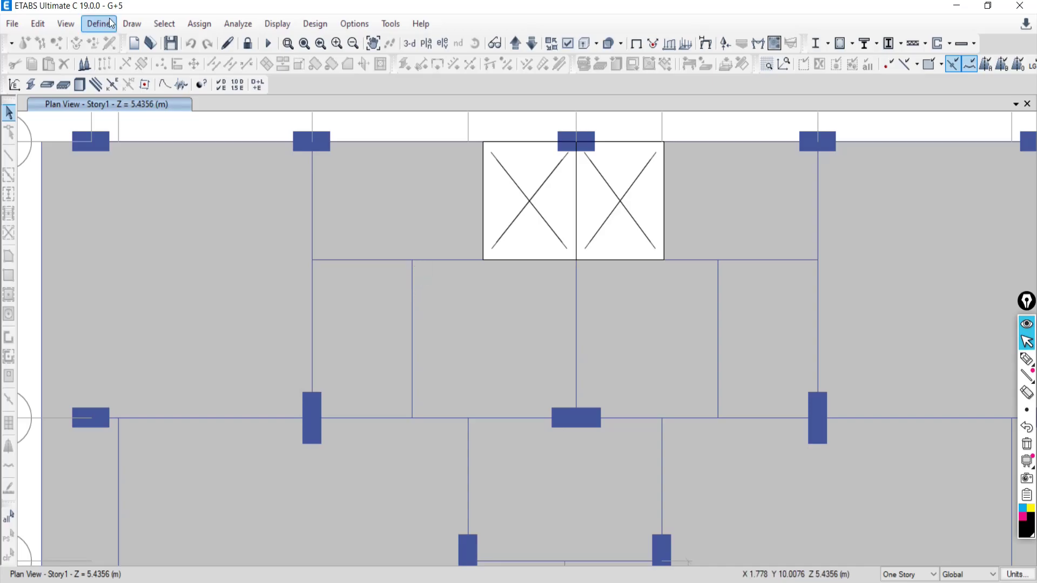
pyautogui.click(130, 24)
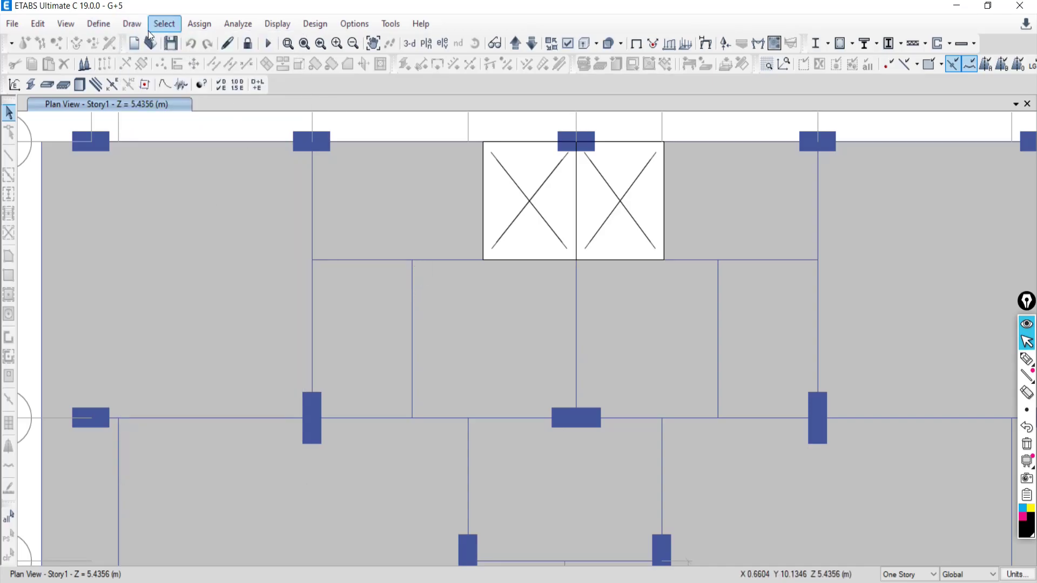
pyautogui.click(132, 23)
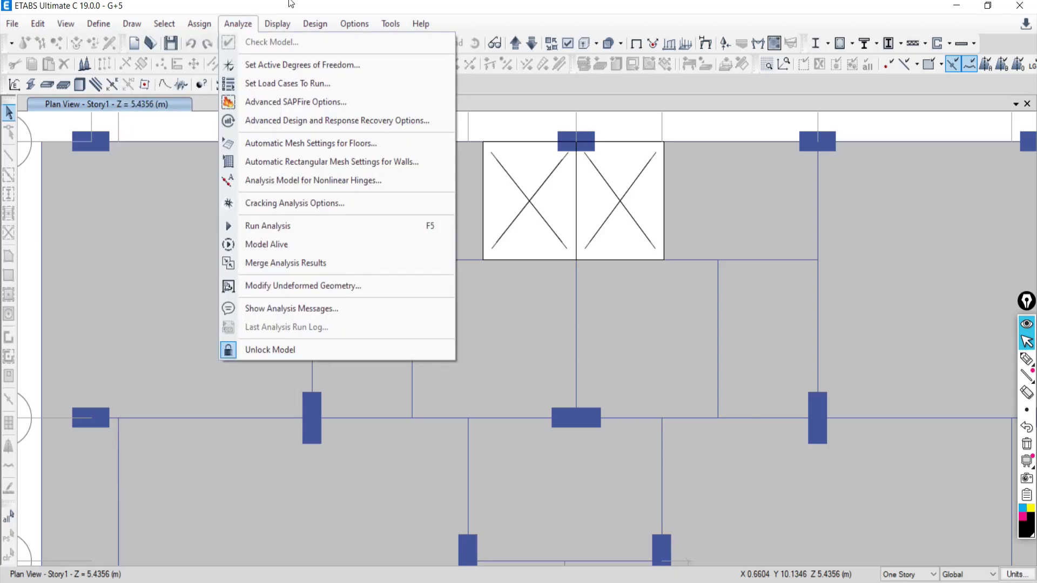
pyautogui.click(281, 5)
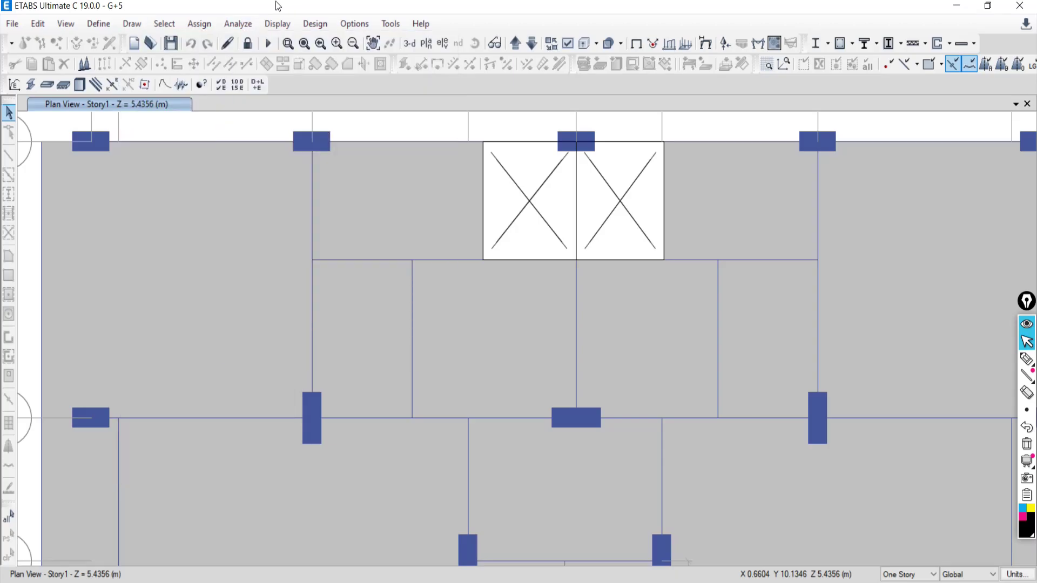
# Unlock the model and draw a dimension line along the short secondary beam between grids C and D, north of grid 5.
pyautogui.click(247, 43)
pyautogui.click(532, 353)
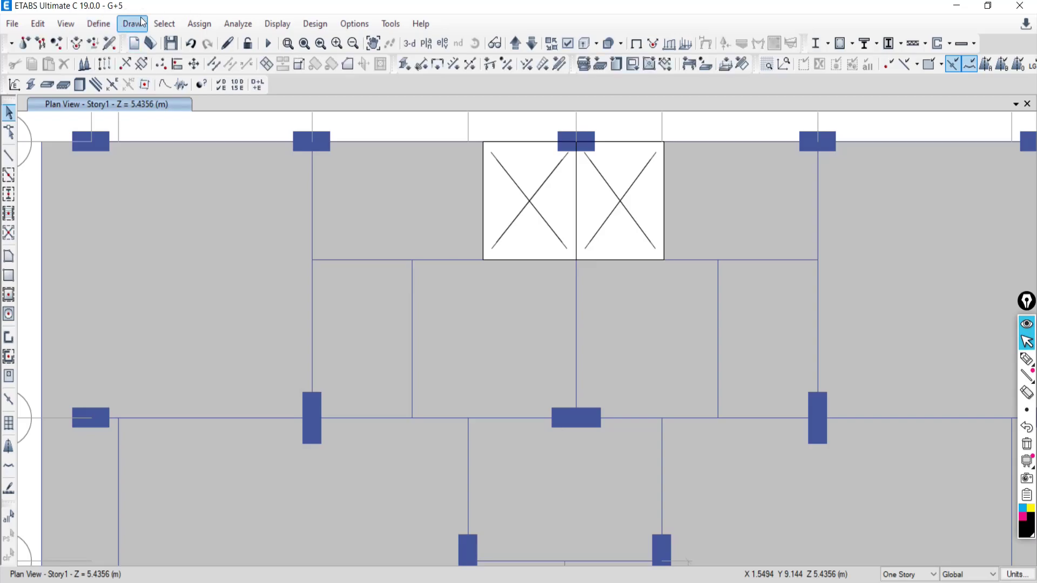
pyautogui.click(132, 24)
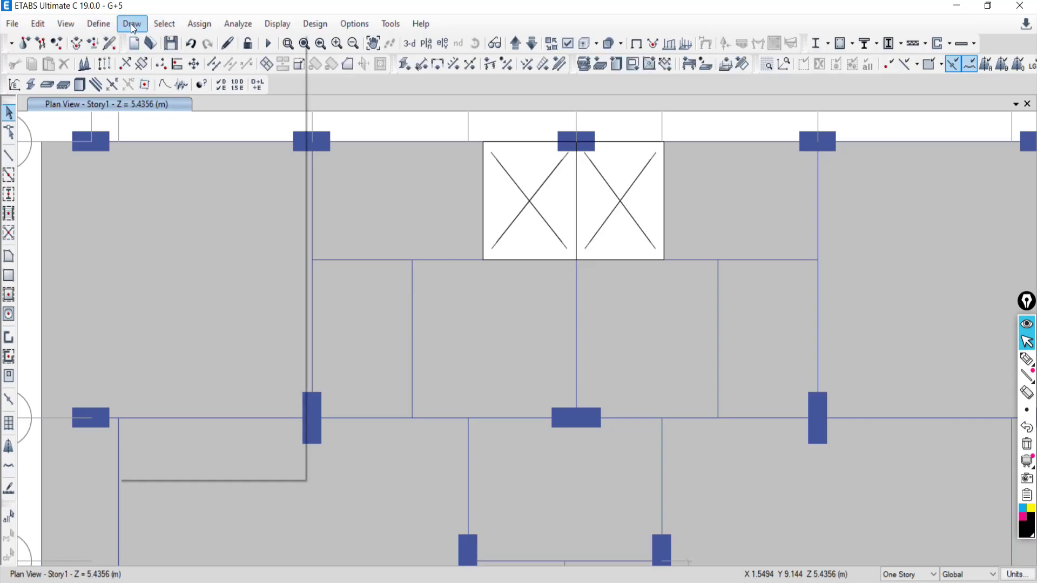
pyautogui.click(123, 31)
pyautogui.click(127, 28)
pyautogui.click(128, 27)
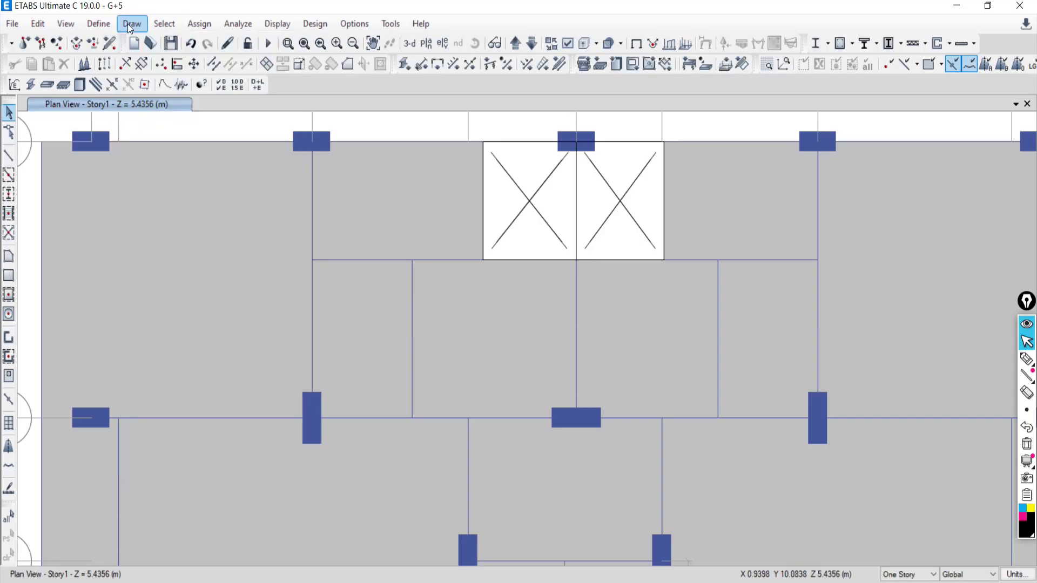
pyautogui.click(128, 24)
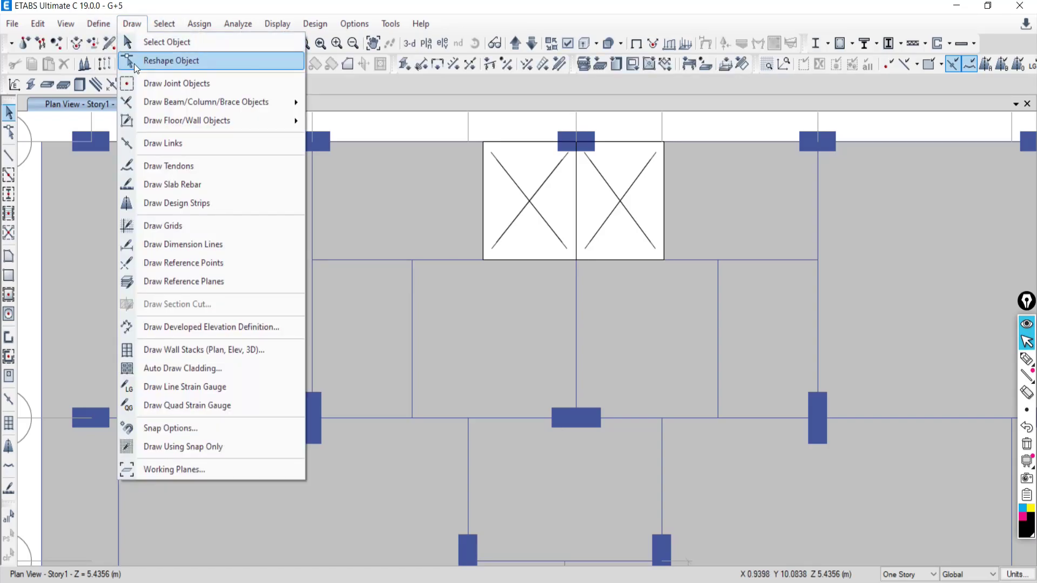
pyautogui.click(171, 246)
pyautogui.click(692, 155)
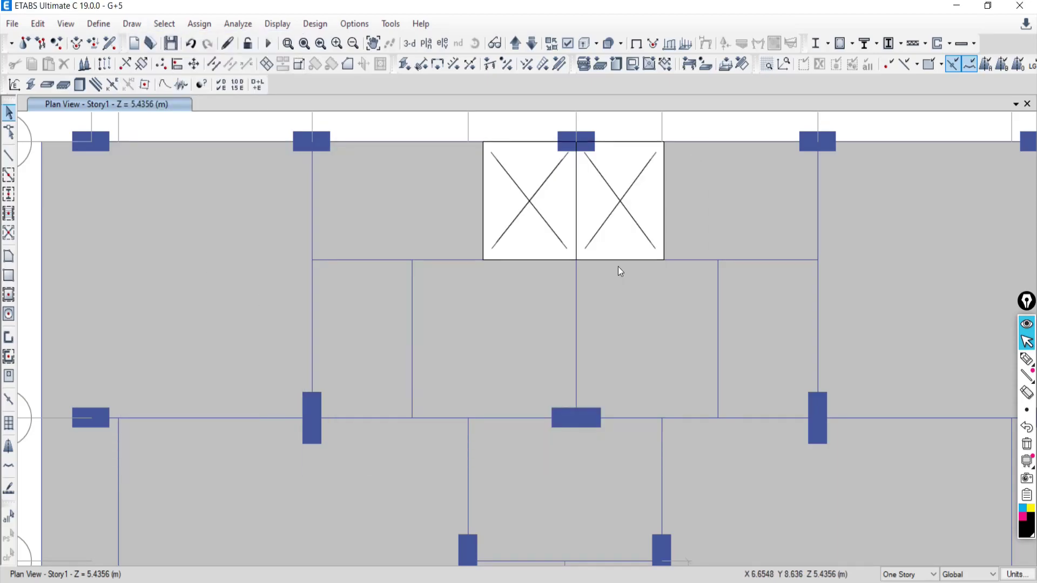
pyautogui.click(411, 418)
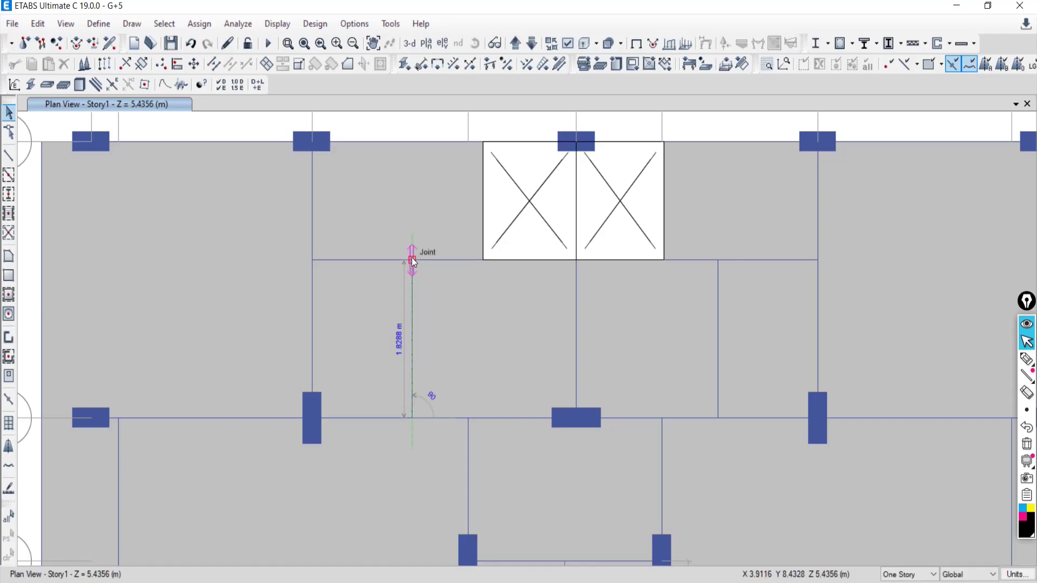
pyautogui.click(412, 257)
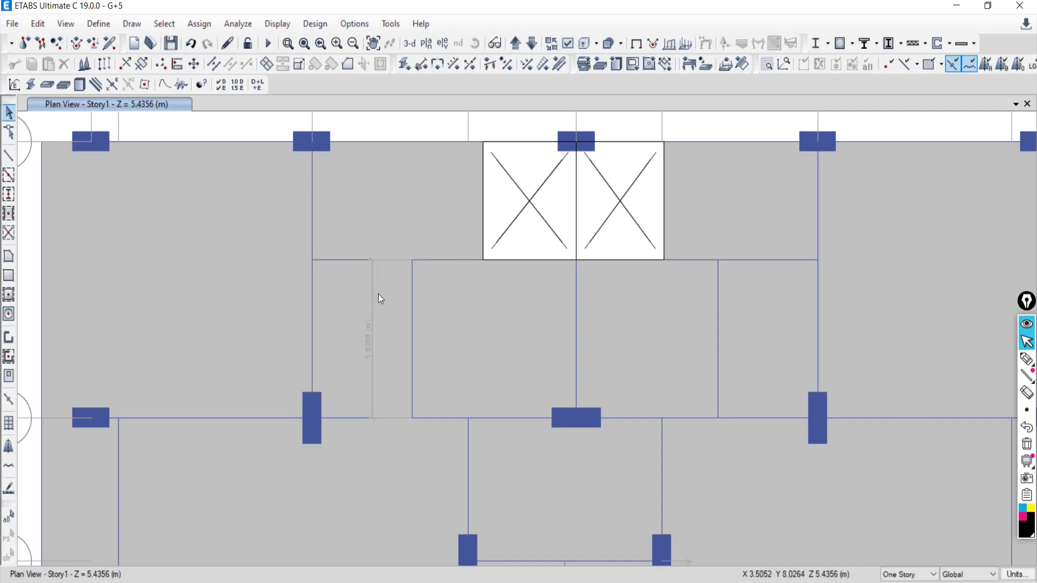
pyautogui.scroll(-5, 380, 298)
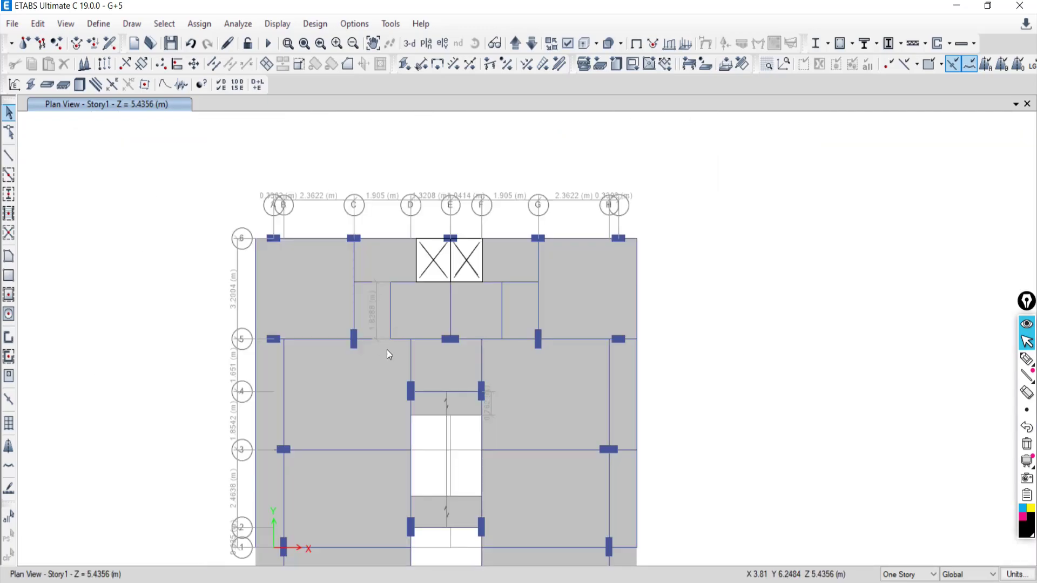
pyautogui.scroll(5, 376, 320)
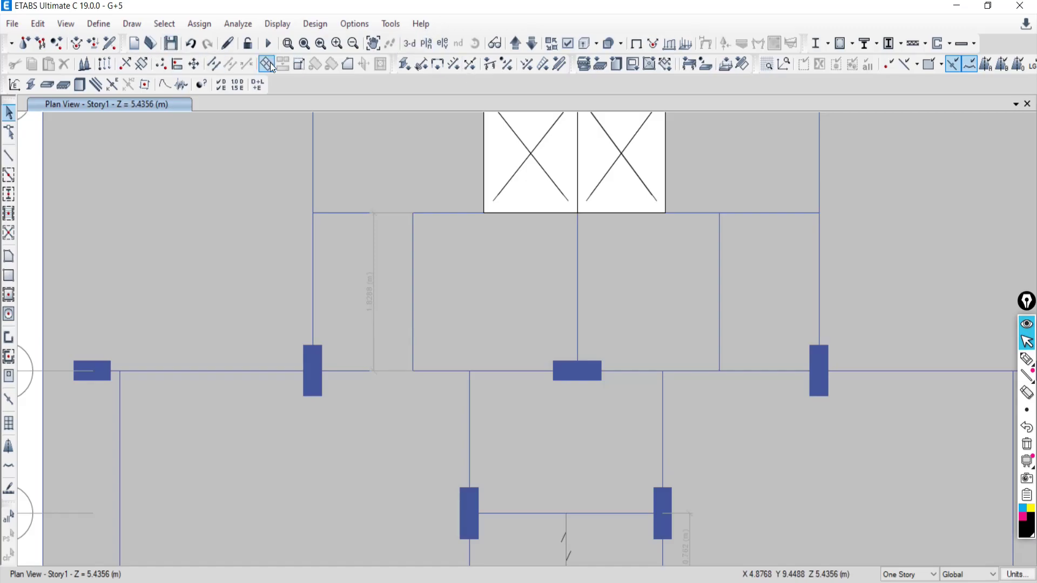
# Turn Dimension Lines off in the display options and back on, applying each change to the Story1 plan.
pyautogui.click(38, 23)
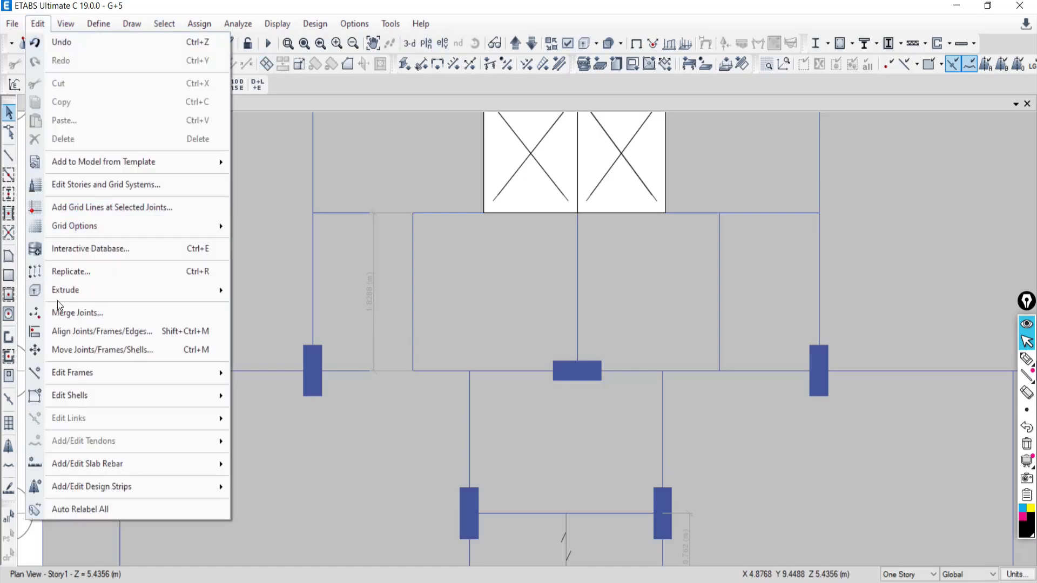
pyautogui.click(76, 43)
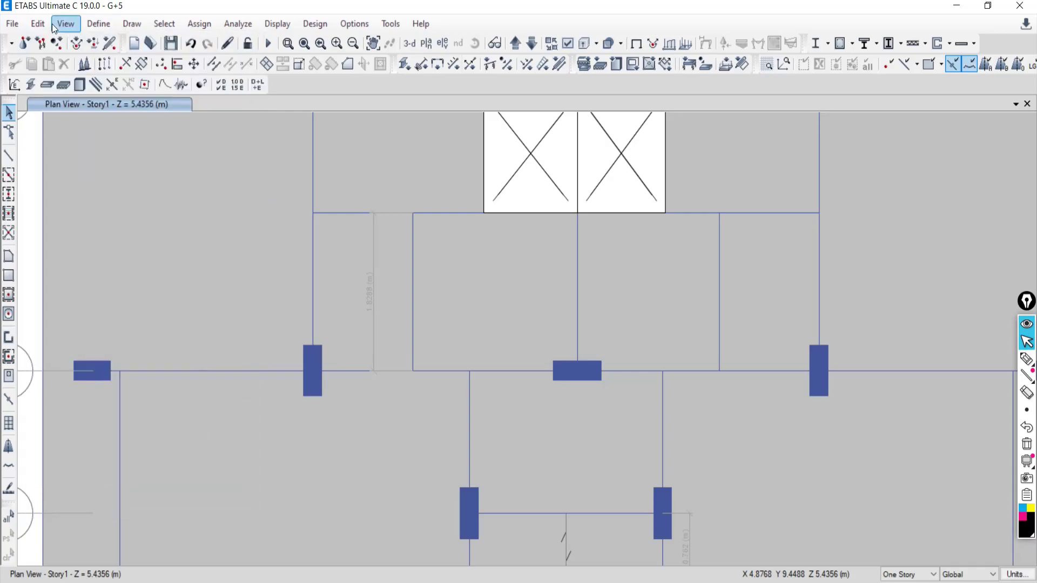
pyautogui.click(65, 25)
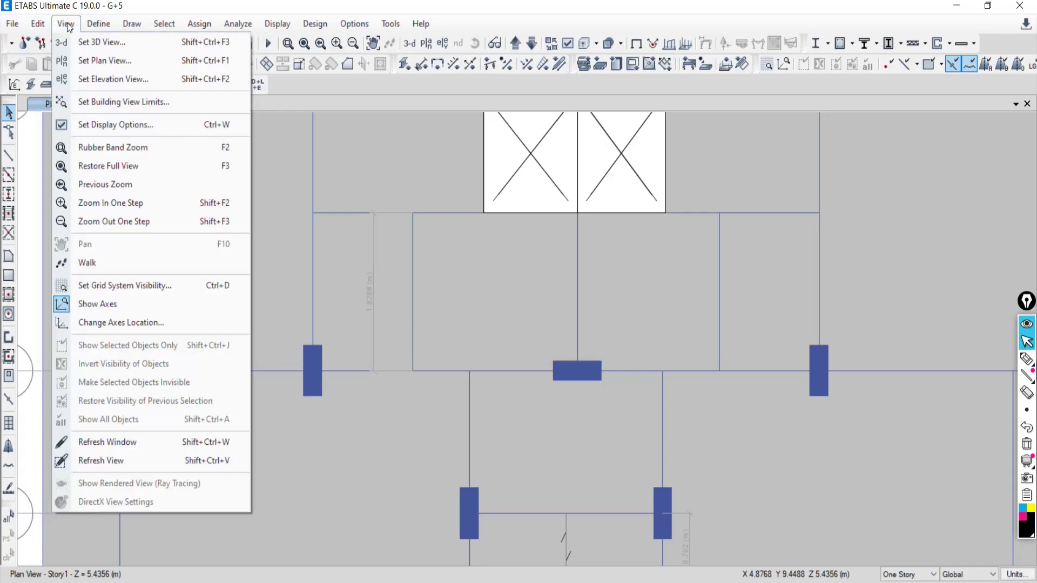
pyautogui.click(90, 127)
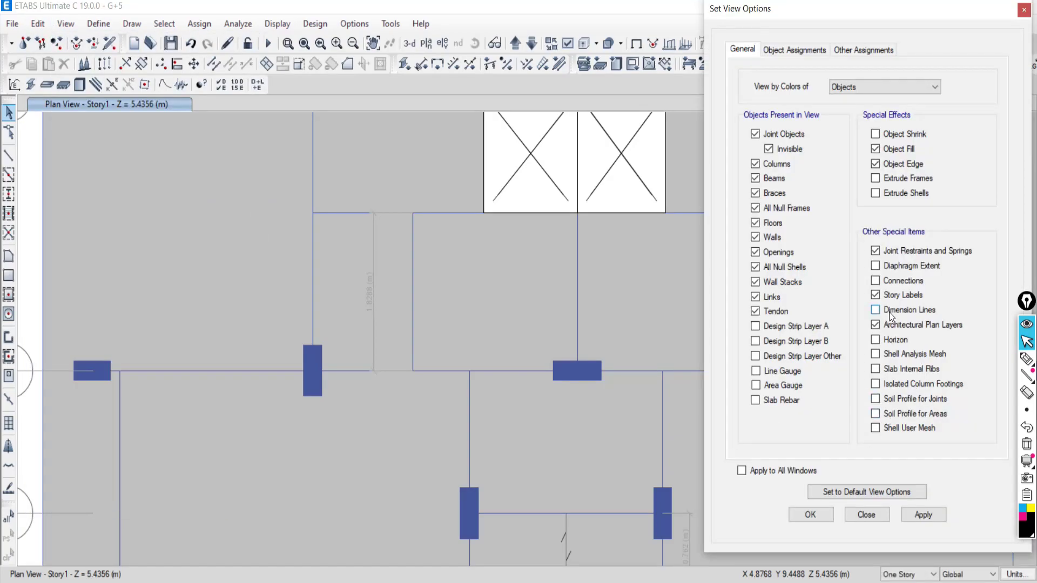
pyautogui.click(920, 515)
pyautogui.scroll(-5, 346, 281)
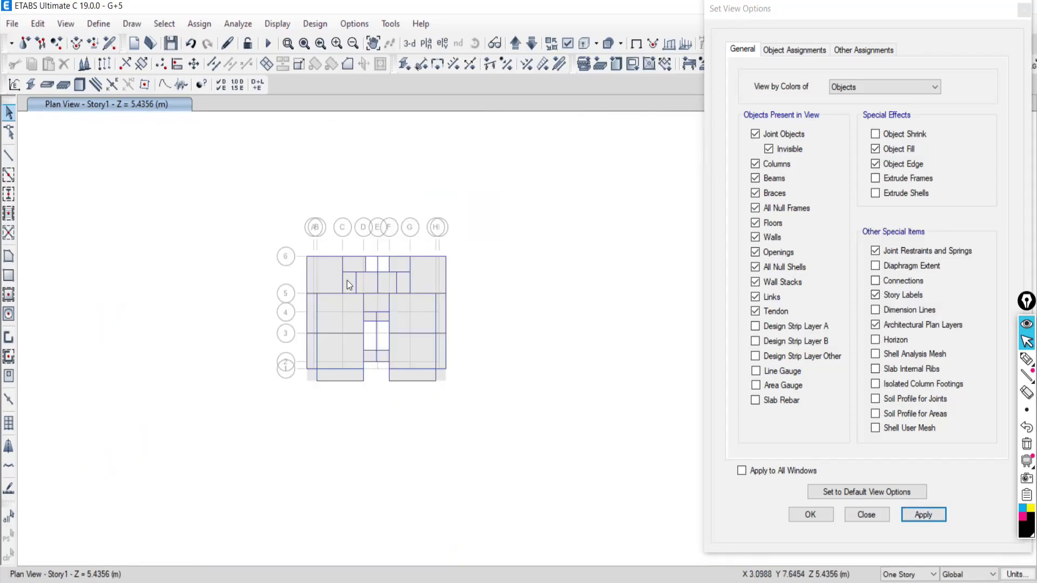
pyautogui.scroll(4, 360, 289)
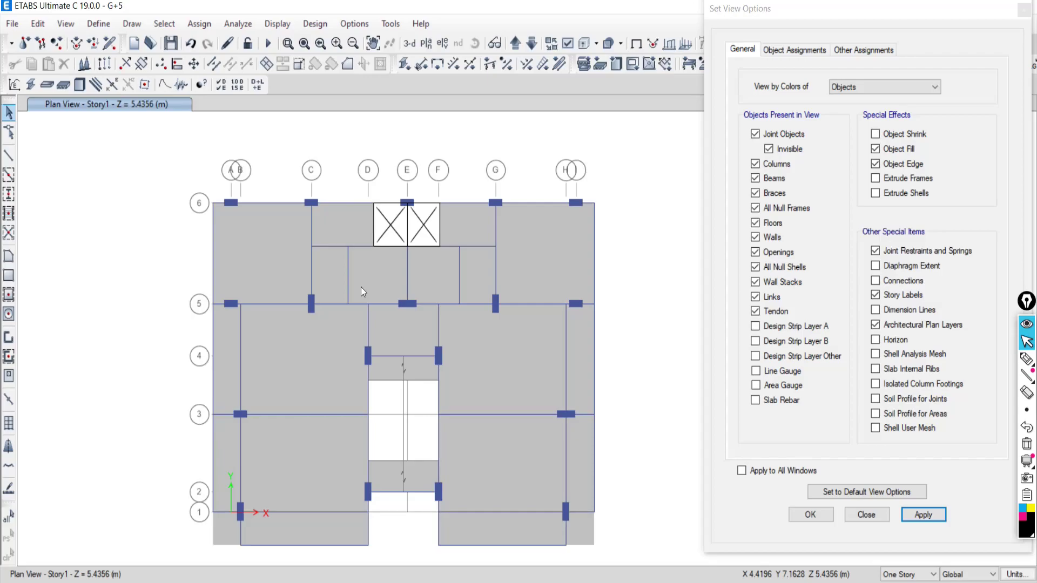
pyautogui.click(907, 312)
pyautogui.click(929, 516)
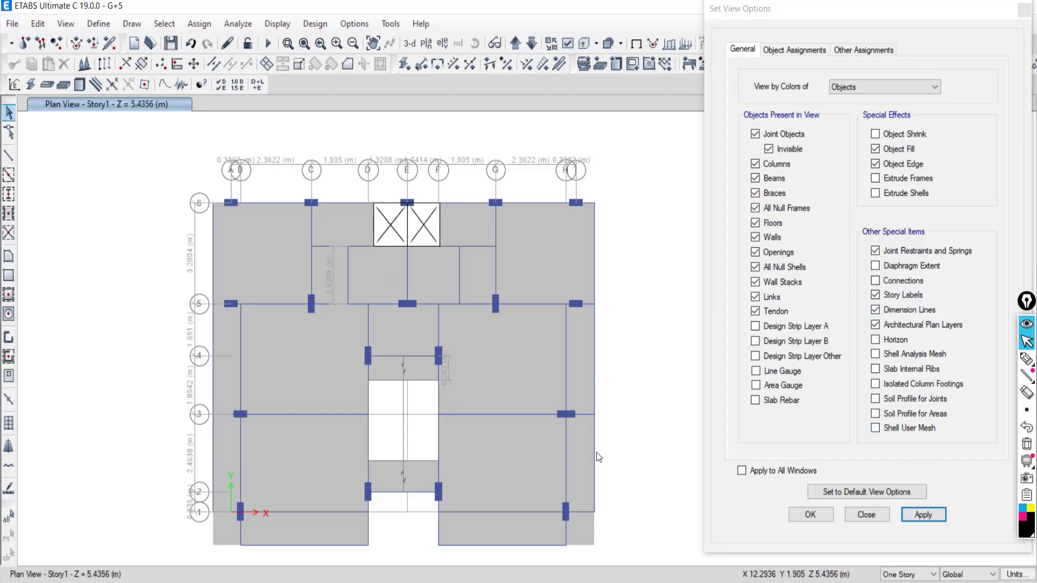
# Mark the outer slab edge beyond grid I between grids 1 and 6 with the screen pen, and clear the markings.
pyautogui.click(1026, 360)
pyautogui.moveTo(594, 510); pyautogui.dragTo(598, 516)
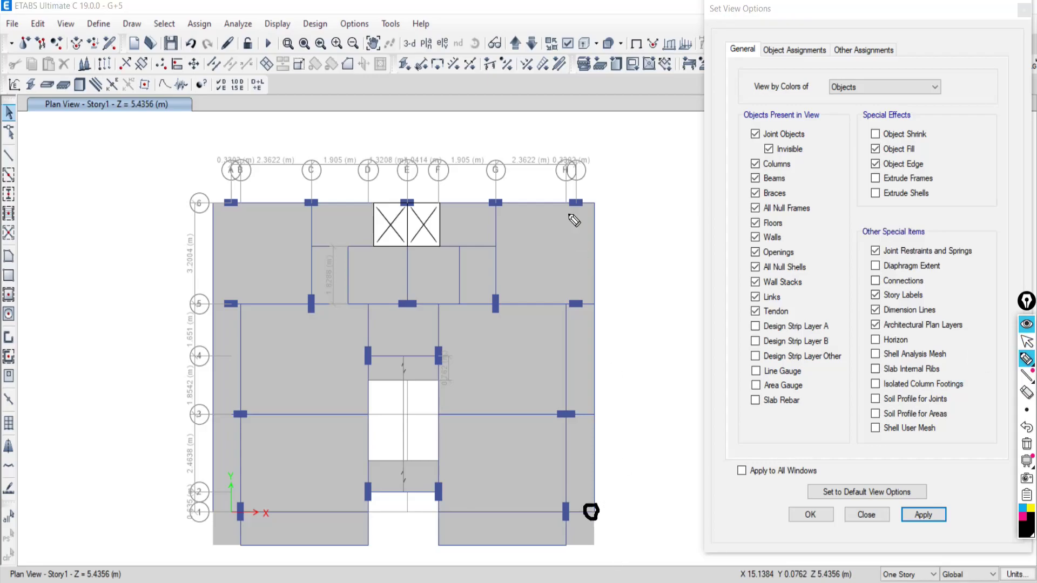
pyautogui.moveTo(596, 195); pyautogui.dragTo(603, 509)
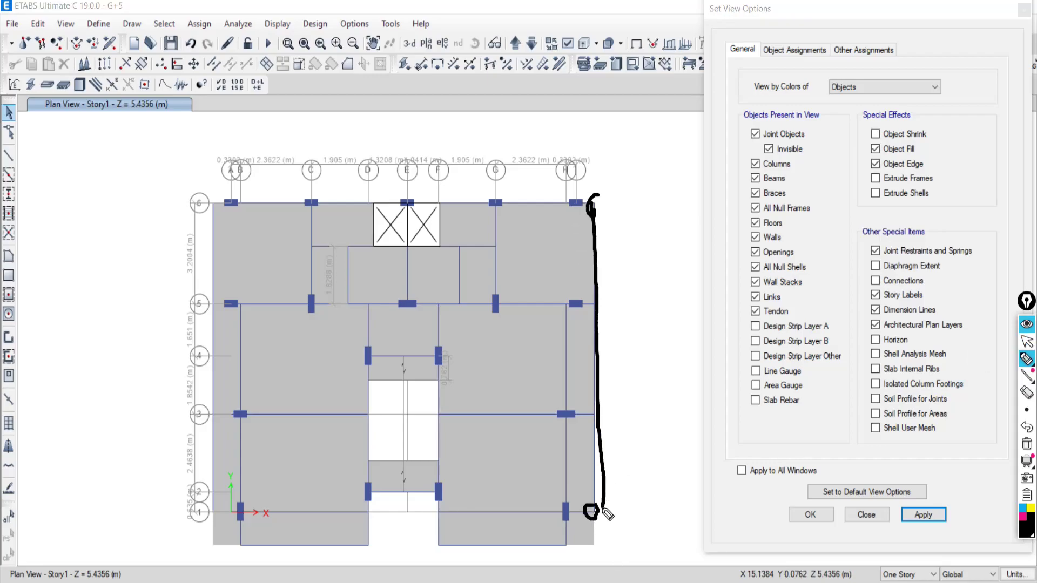
pyautogui.click(1025, 445)
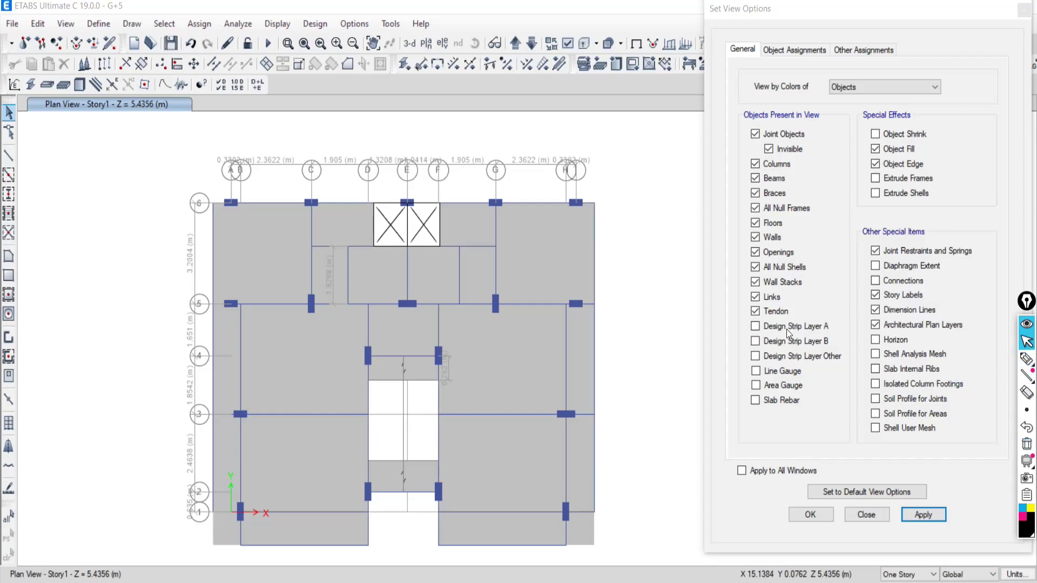
# Draw a dimension line along the outer slab edge beyond grid I from grid 1 to grid 6, offset outside the plan.
pyautogui.click(133, 24)
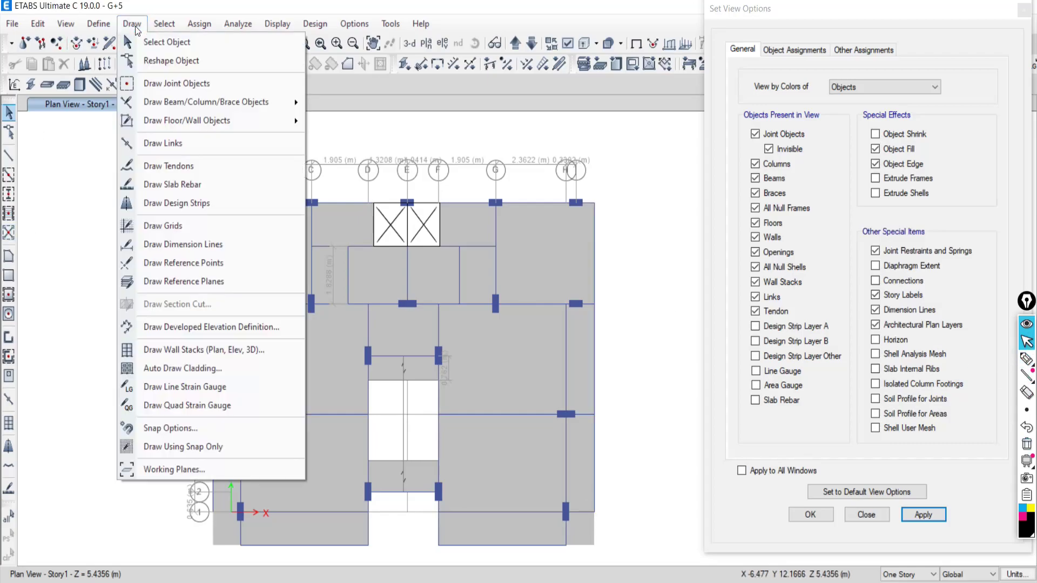
pyautogui.click(166, 246)
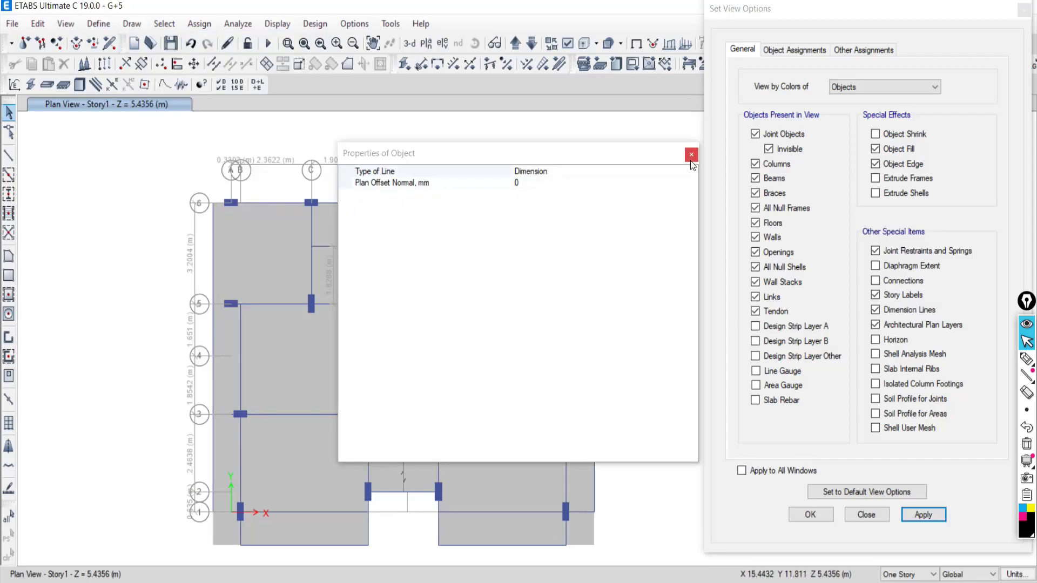
pyautogui.click(691, 155)
pyautogui.click(593, 512)
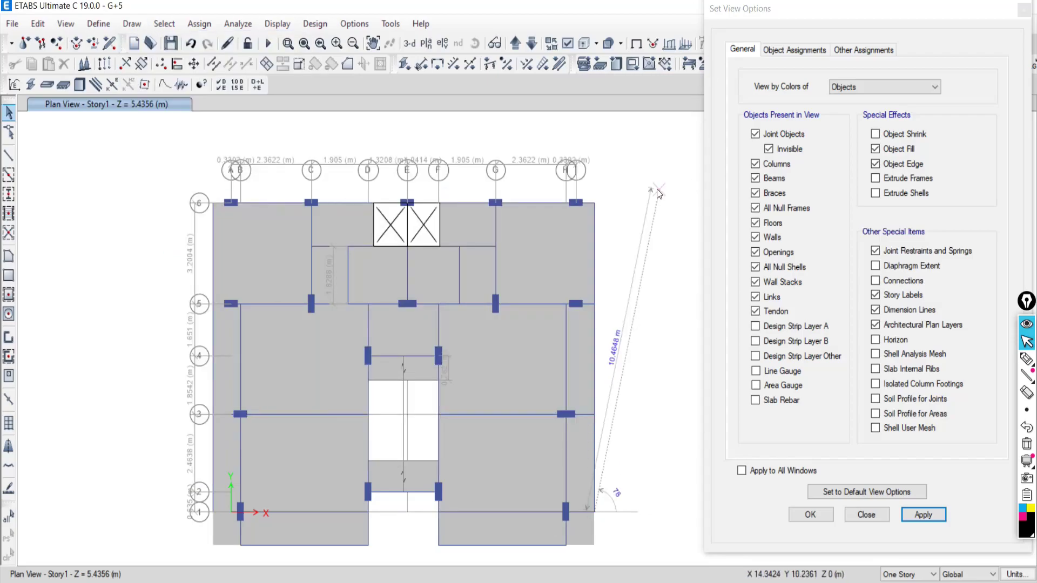
pyautogui.click(592, 205)
pyautogui.click(617, 209)
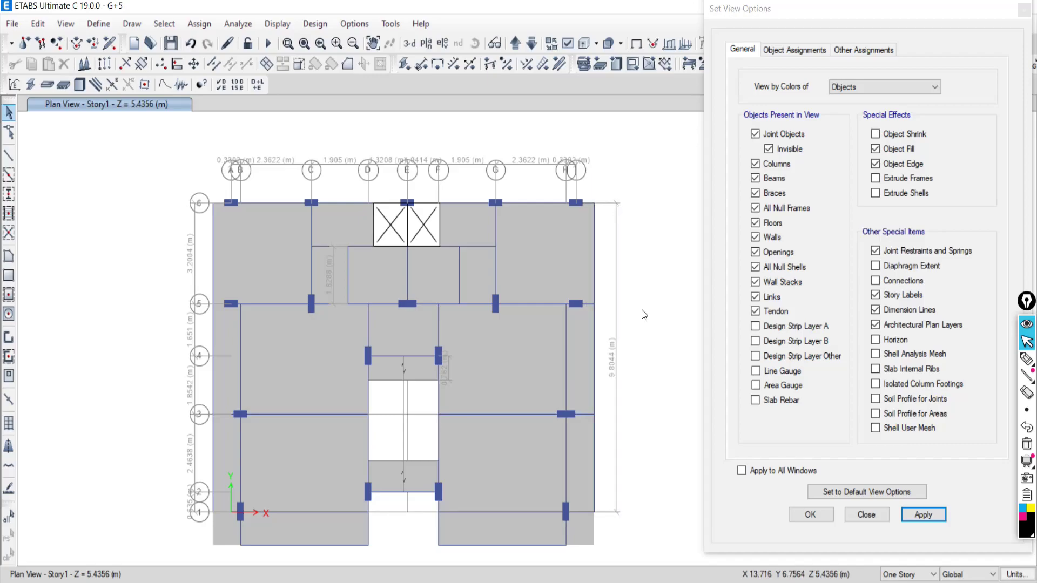
# Switch from the Google Meet window back to ETABS and close the view options.
pyautogui.scroll(3, 619, 373)
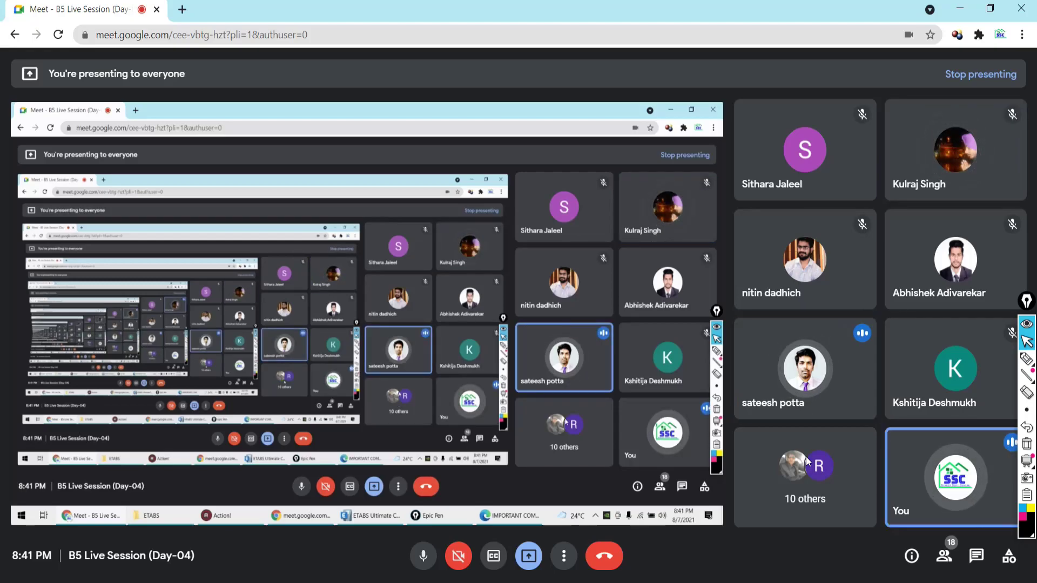
pyautogui.click(543, 578)
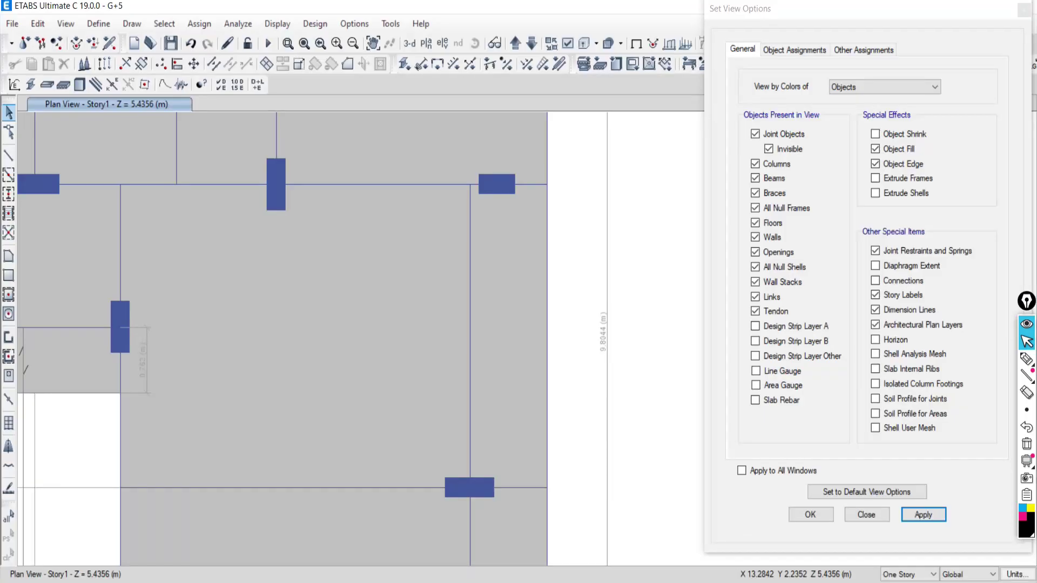
pyautogui.scroll(-3, 589, 368)
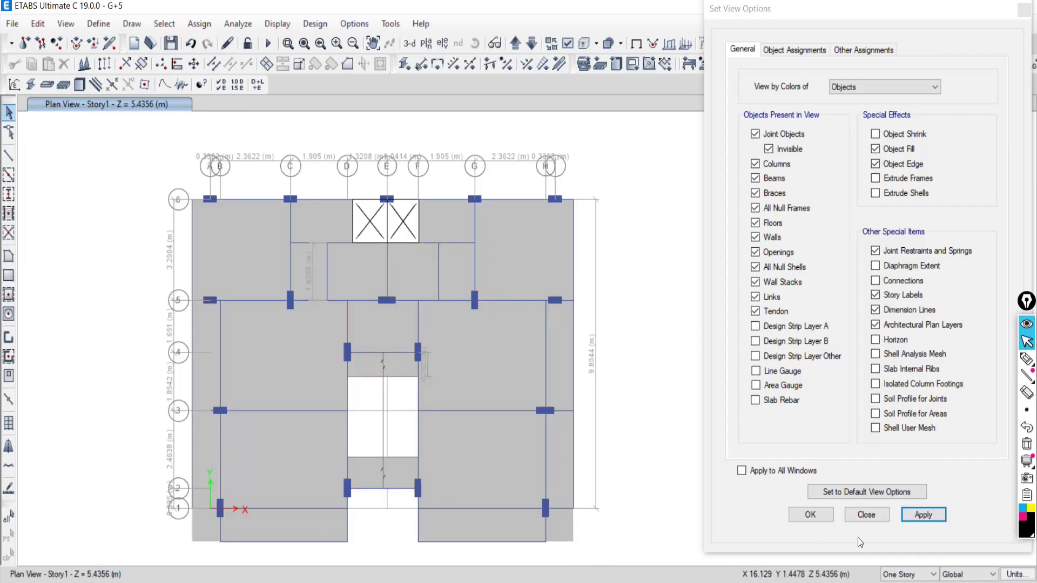
pyautogui.click(866, 514)
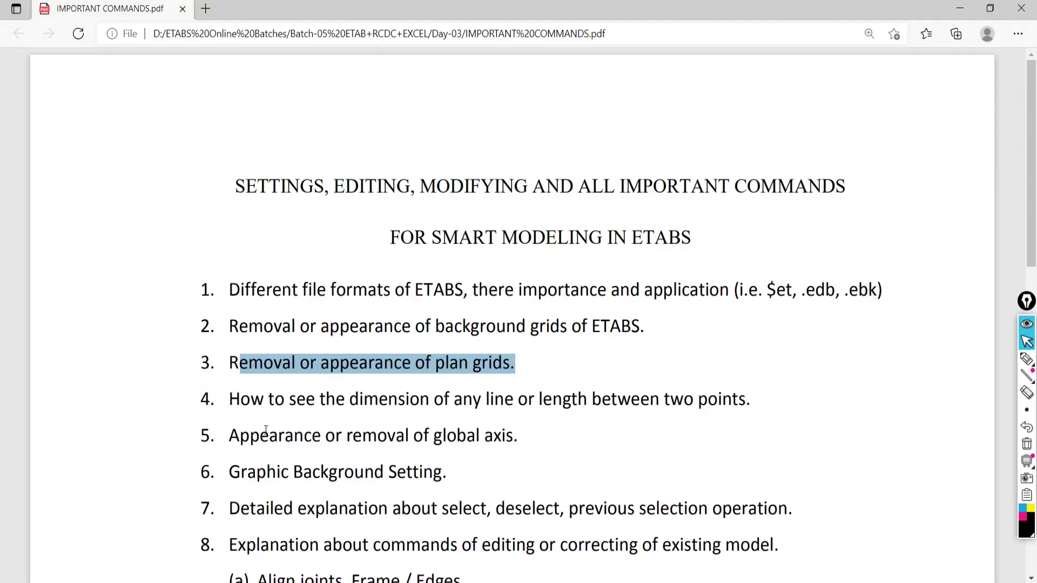
# Highlight item 5, "Appearance or removal of global axis", in the IMPORTANT COMMANDS PDF and switch back to ETABS.
pyautogui.scroll(-3, 434, 459)
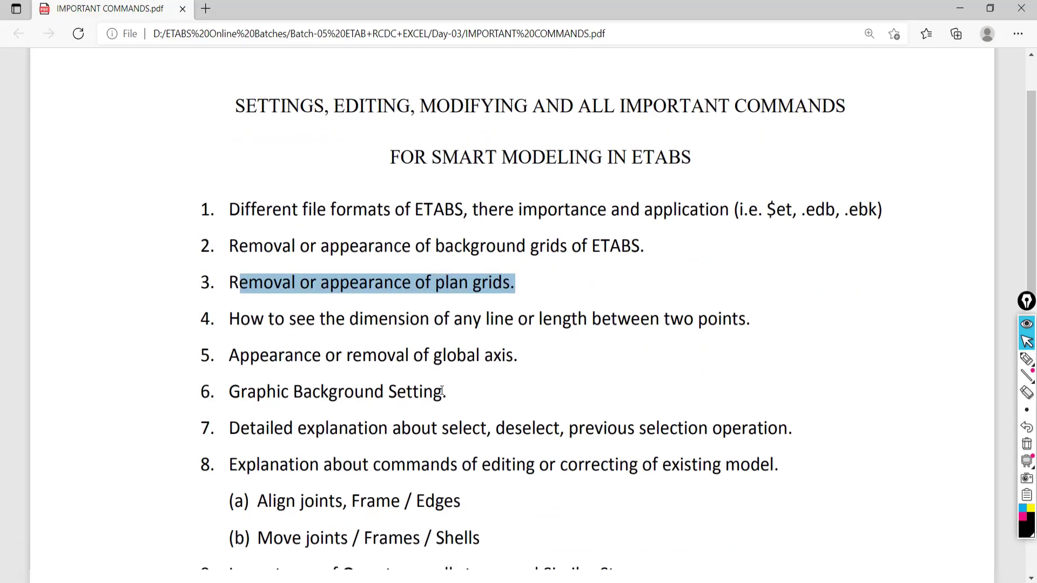
pyautogui.moveTo(518, 359); pyautogui.dragTo(237, 356)
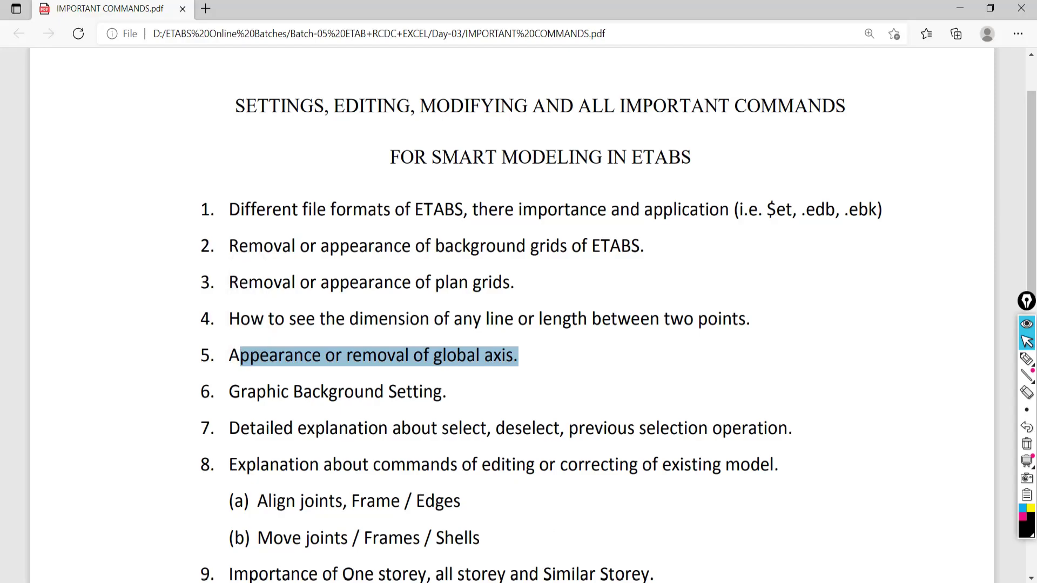
pyautogui.hotkey('alt', 'Tab')
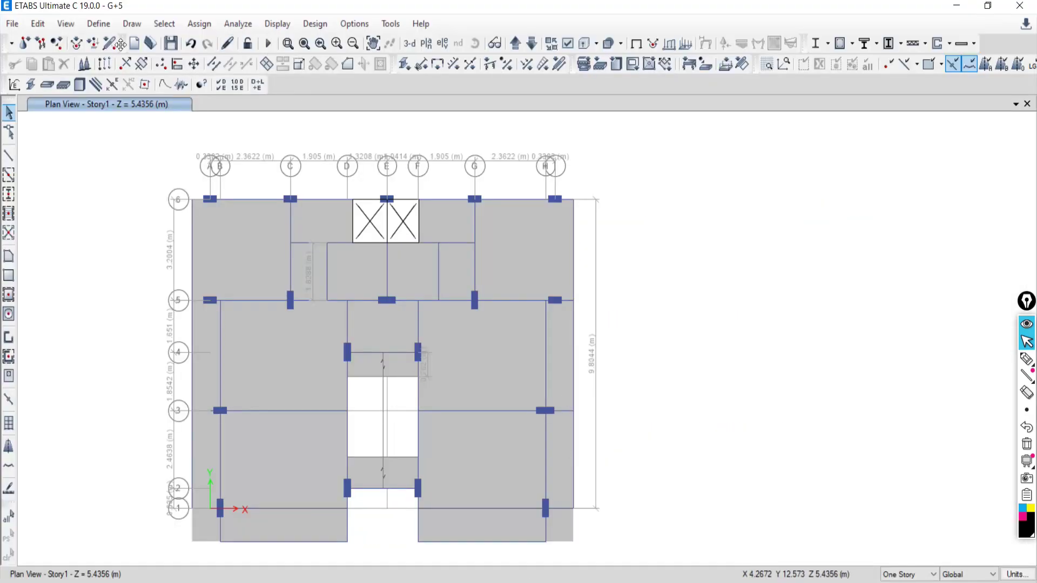
# Switch to the 3-D view of the building and hide its grid lines through the grid system visibility settings.
pyautogui.click(406, 46)
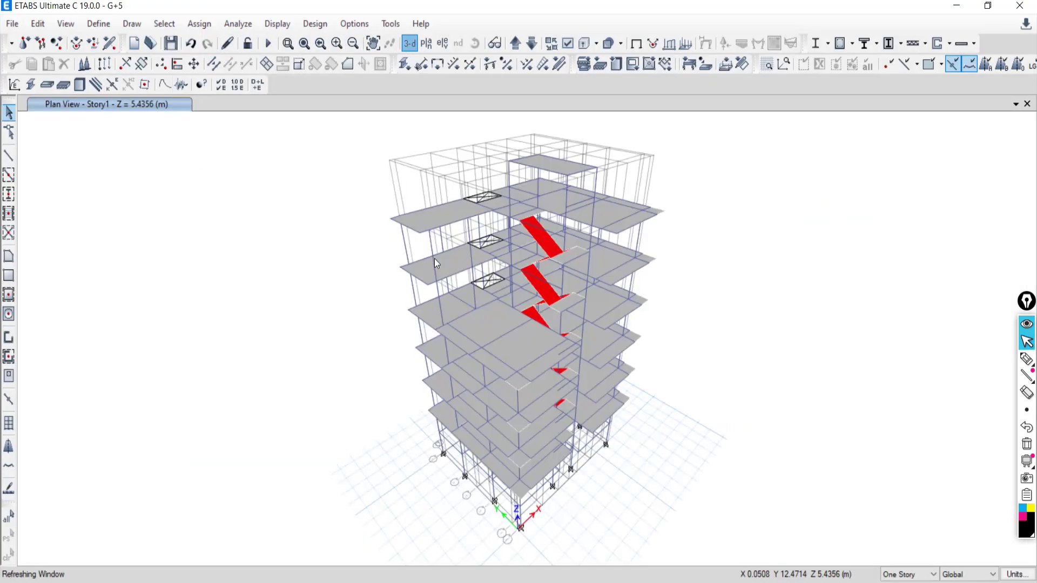
pyautogui.moveTo(479, 452); pyautogui.dragTo(486, 421, button='middle')
pyautogui.rightClick(134, 230)
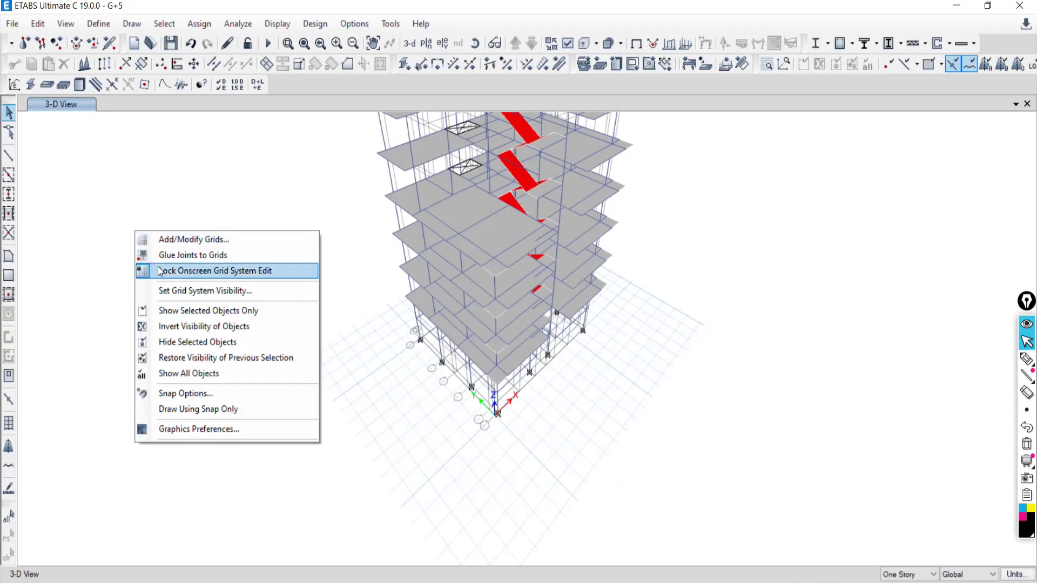
pyautogui.keyDown('shift'); pyautogui.moveTo(361, 234); pyautogui.dragTo(402, 298, button='middle'); pyautogui.keyUp('shift')
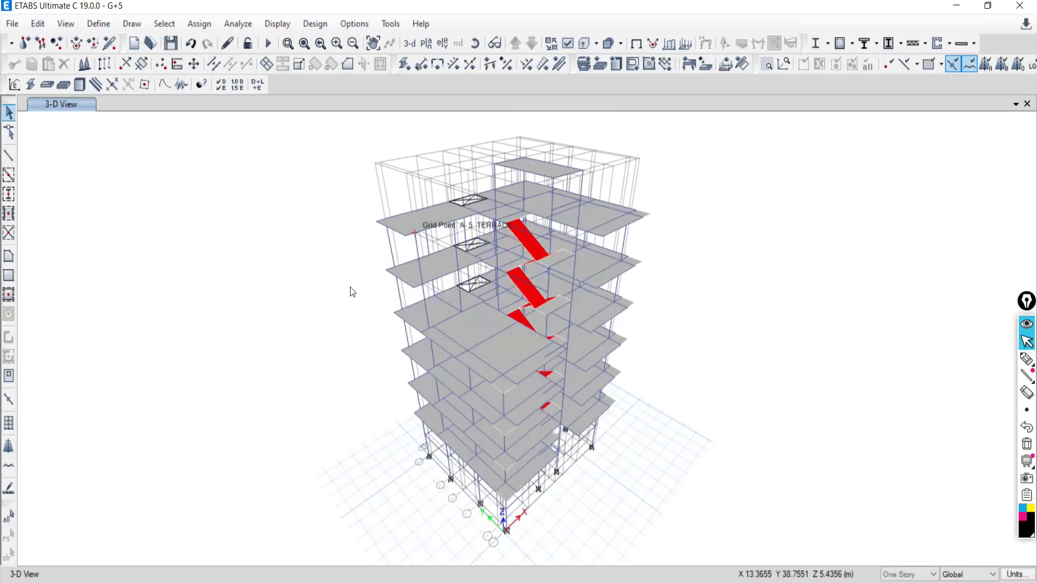
pyautogui.rightClick(198, 242)
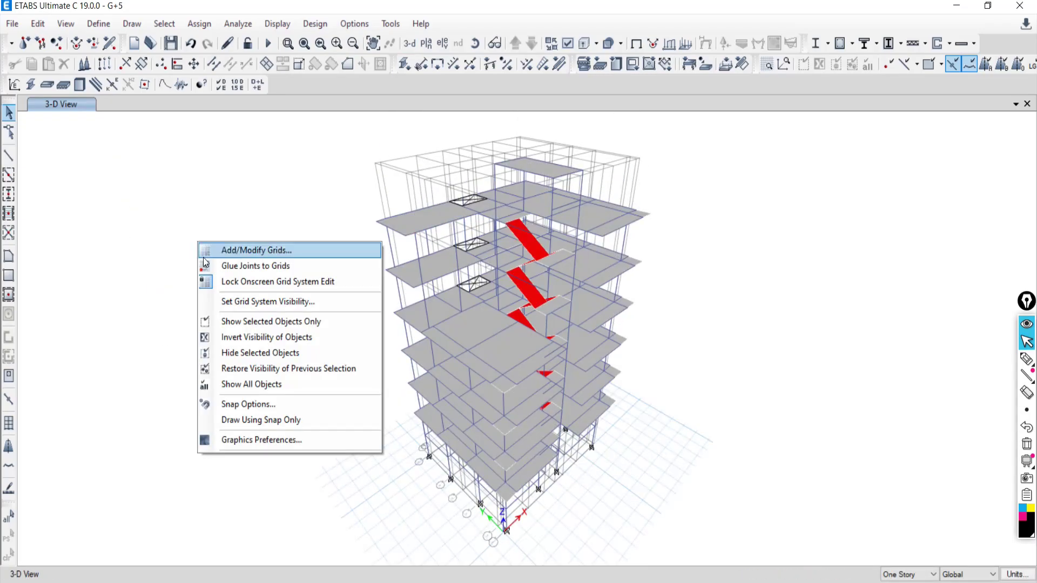
pyautogui.click(227, 308)
pyautogui.moveTo(477, 455); pyautogui.dragTo(482, 470, button='middle')
pyautogui.scroll(5, 555, 482)
pyautogui.moveTo(524, 500); pyautogui.dragTo(514, 404, button='middle')
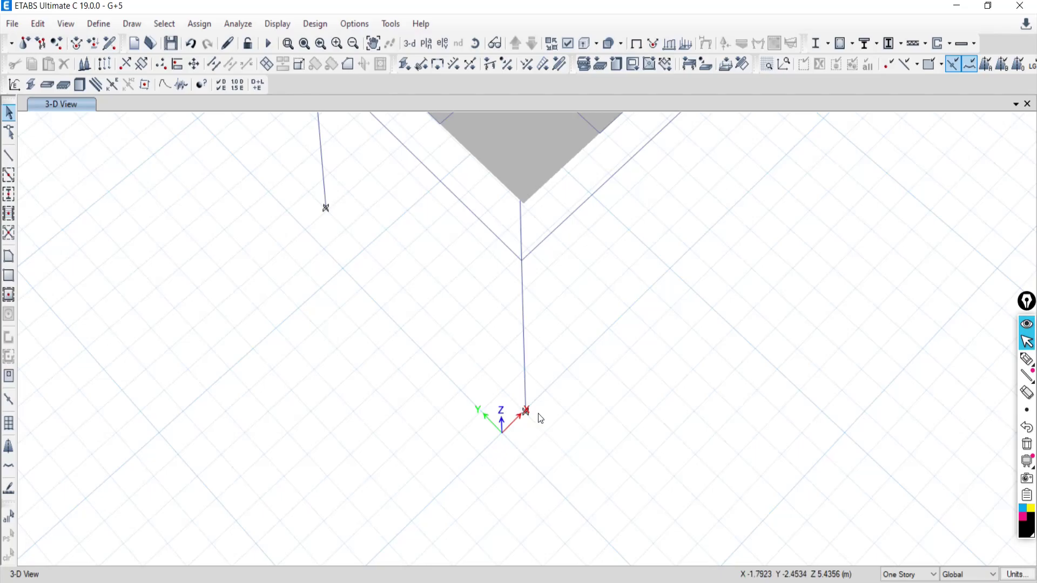
# Hide the global axes in the 3-D view and show them again, twice in a row.
pyautogui.click(35, 26)
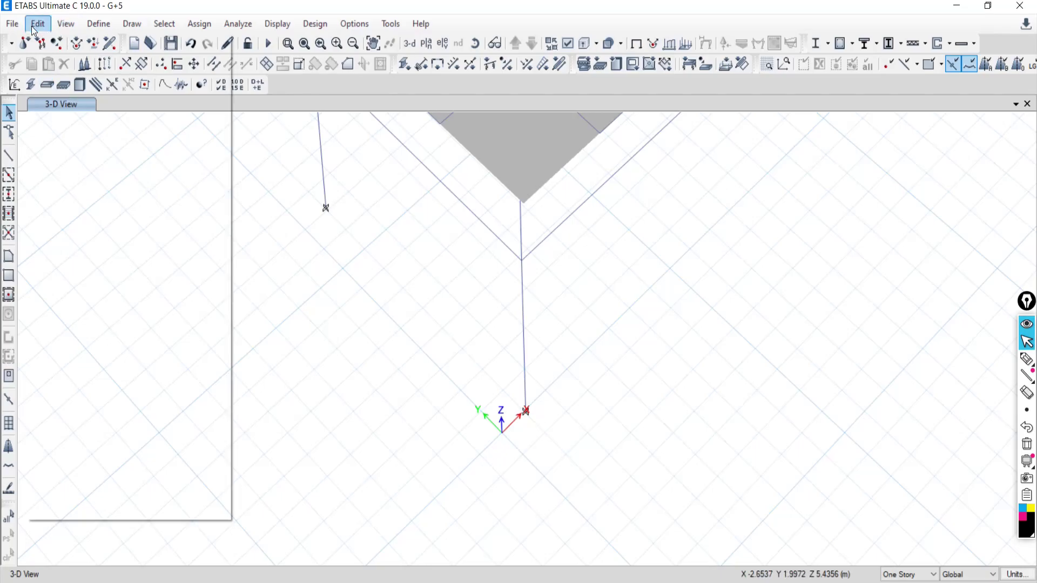
pyautogui.click(35, 26)
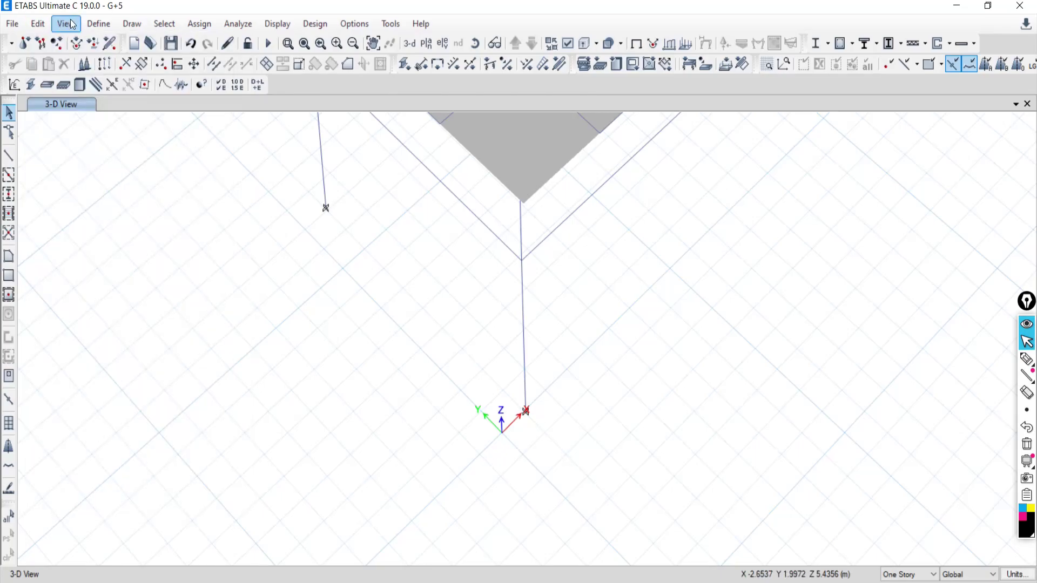
pyautogui.click(72, 25)
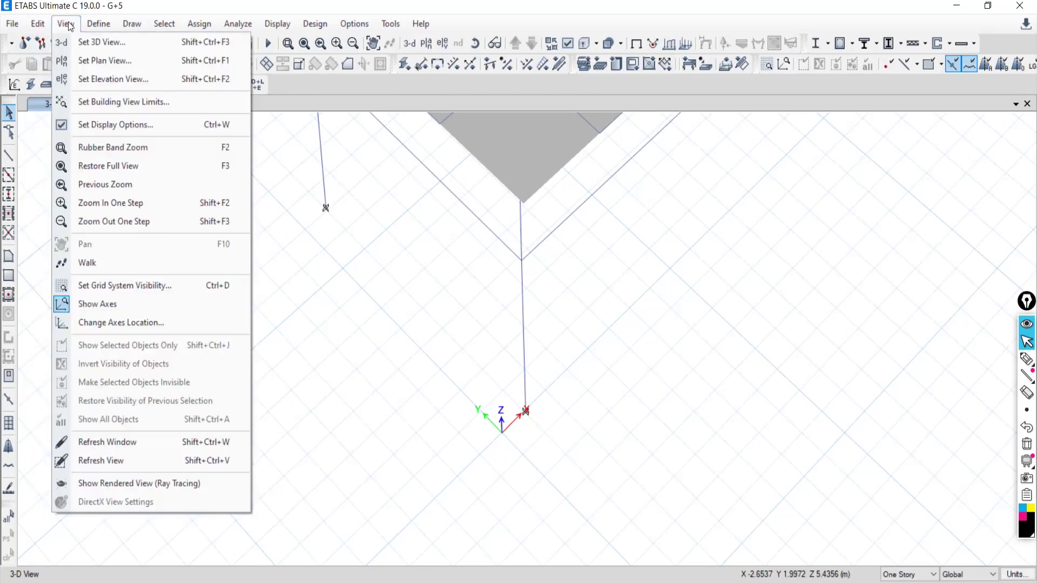
pyautogui.click(88, 303)
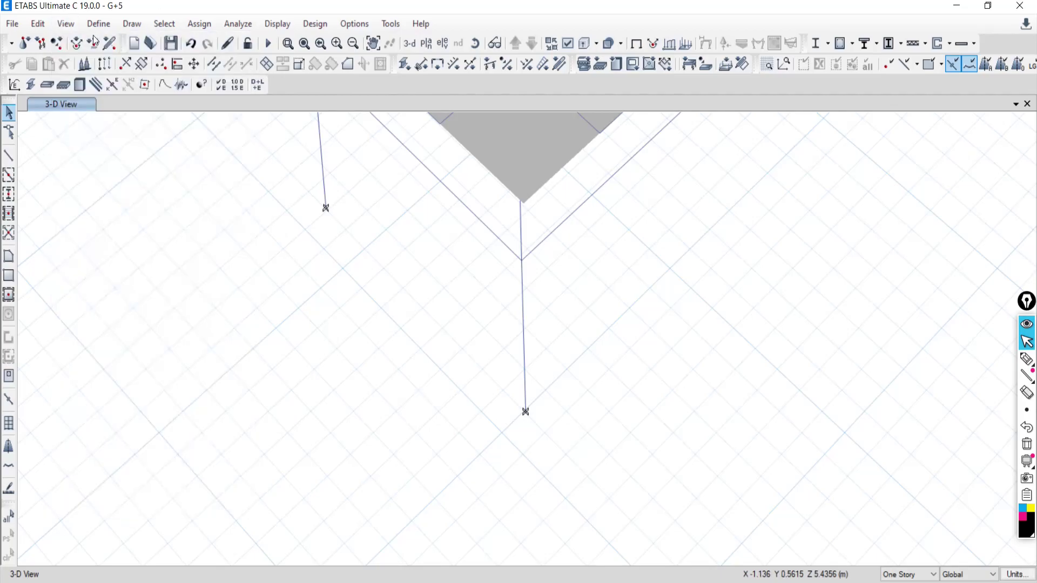
pyautogui.click(65, 24)
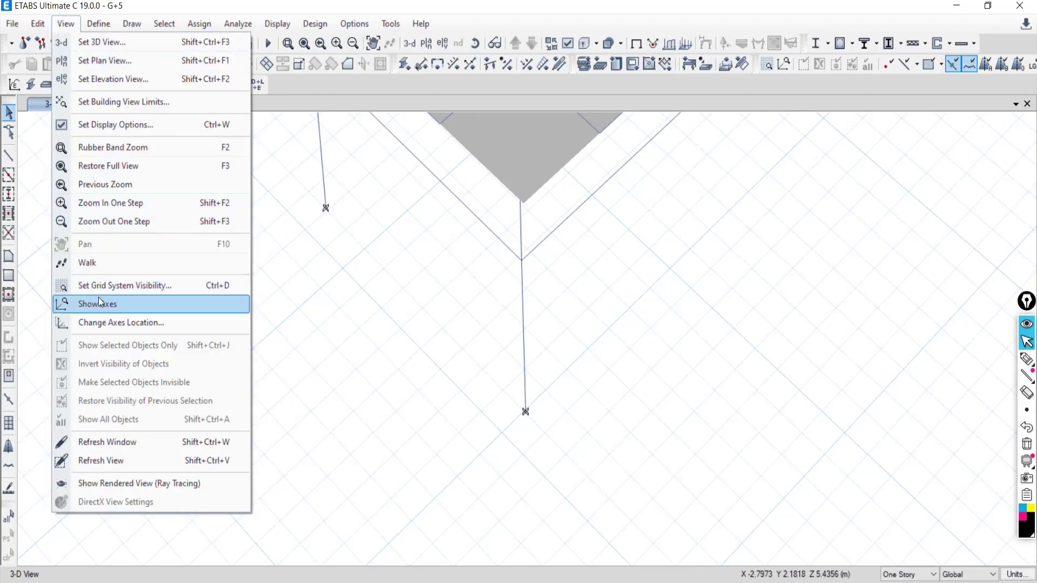
pyautogui.click(82, 306)
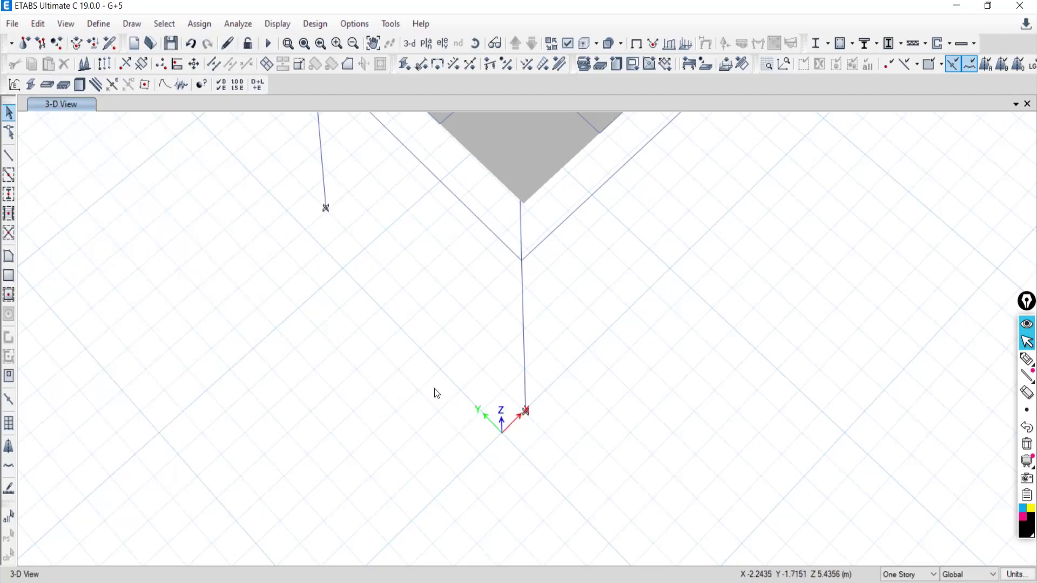
pyautogui.click(65, 24)
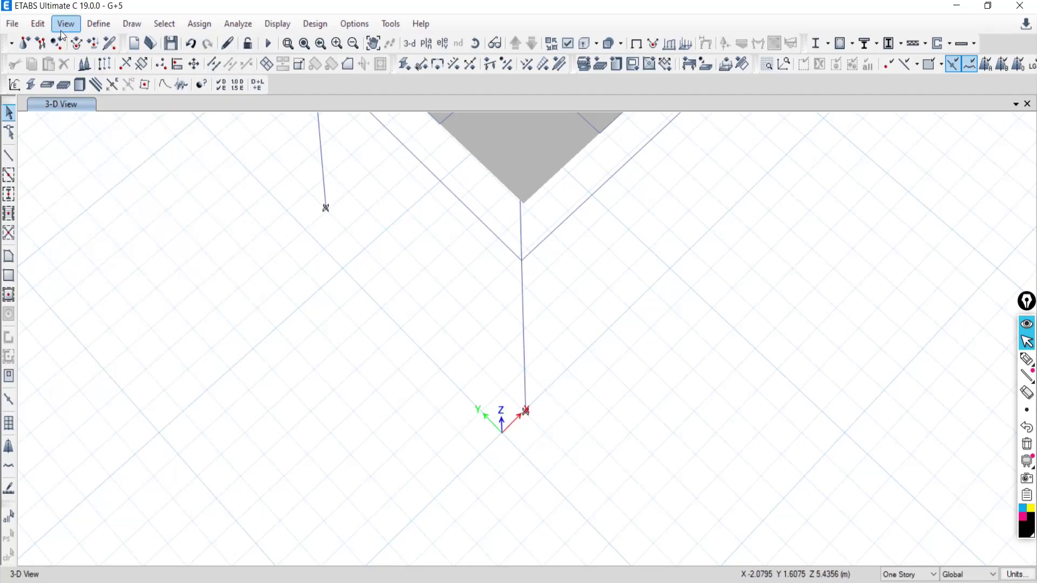
pyautogui.click(94, 303)
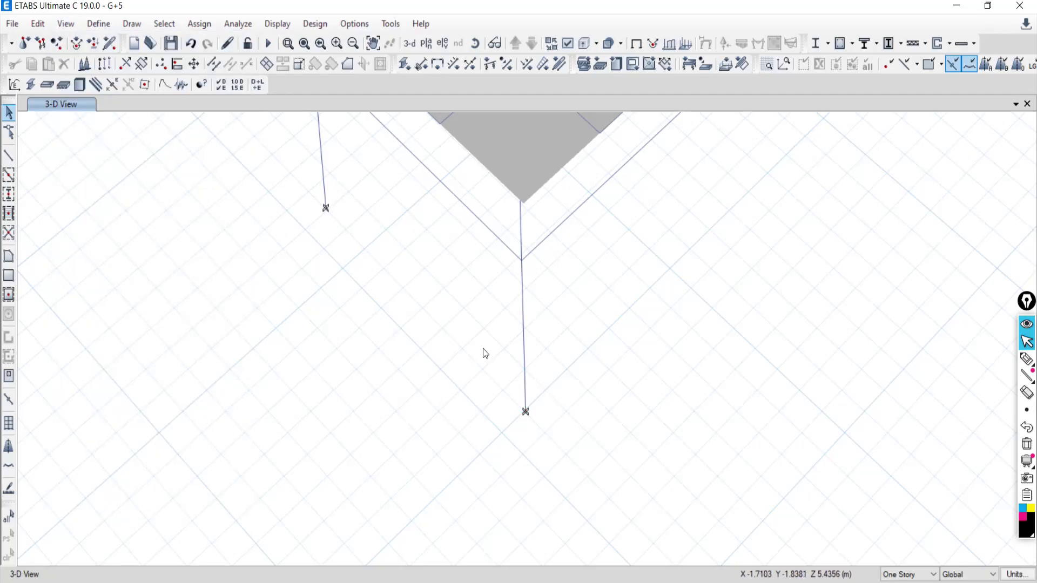
pyautogui.click(65, 24)
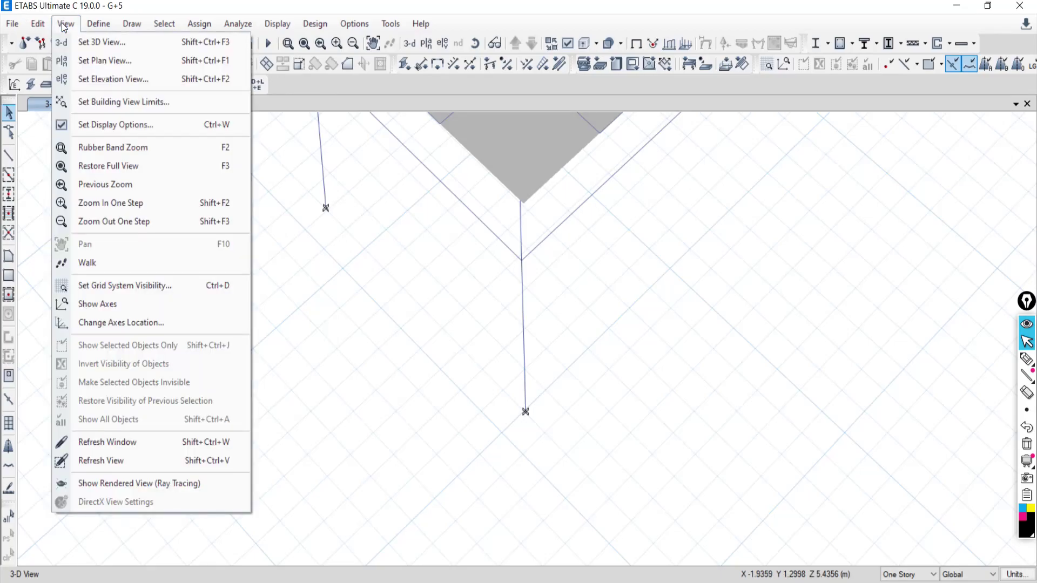
pyautogui.click(102, 306)
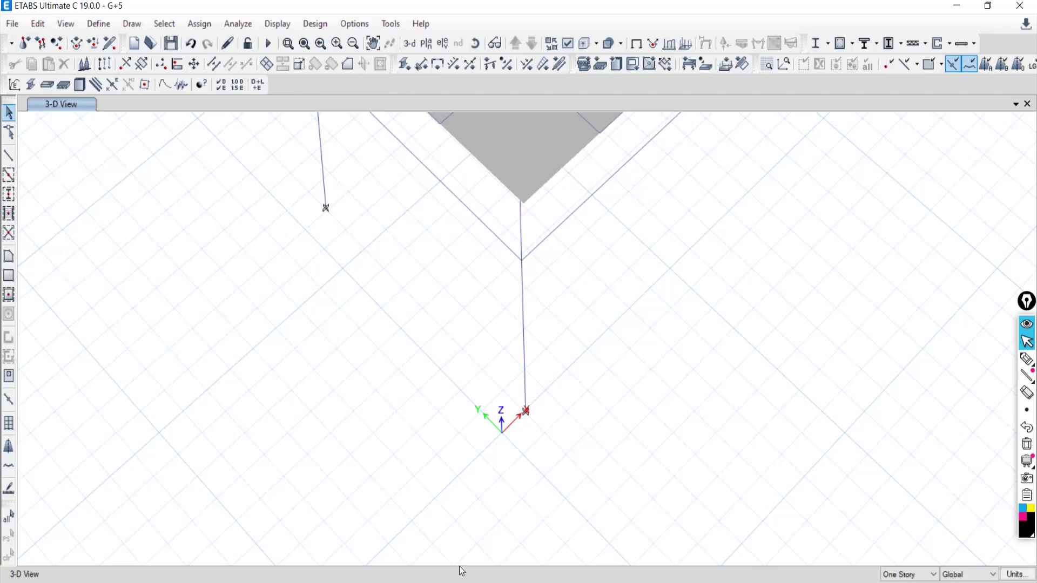
# Highlight item 6, "Graphic Background Setting", in the IMPORTANT COMMANDS PDF and switch back to ETABS.
pyautogui.hotkey('alt', 'Tab')
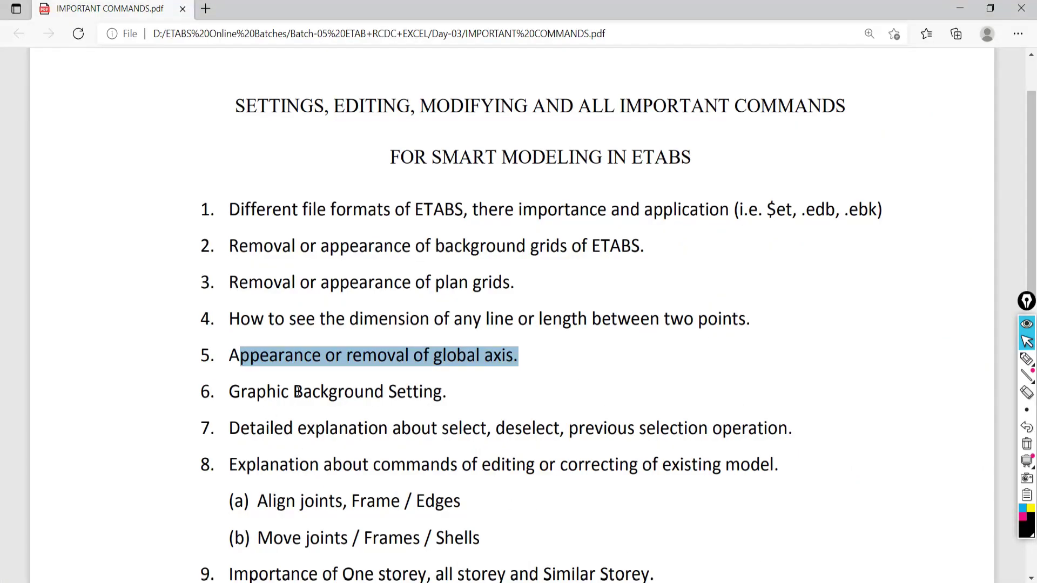
pyautogui.moveTo(453, 399); pyautogui.dragTo(185, 398)
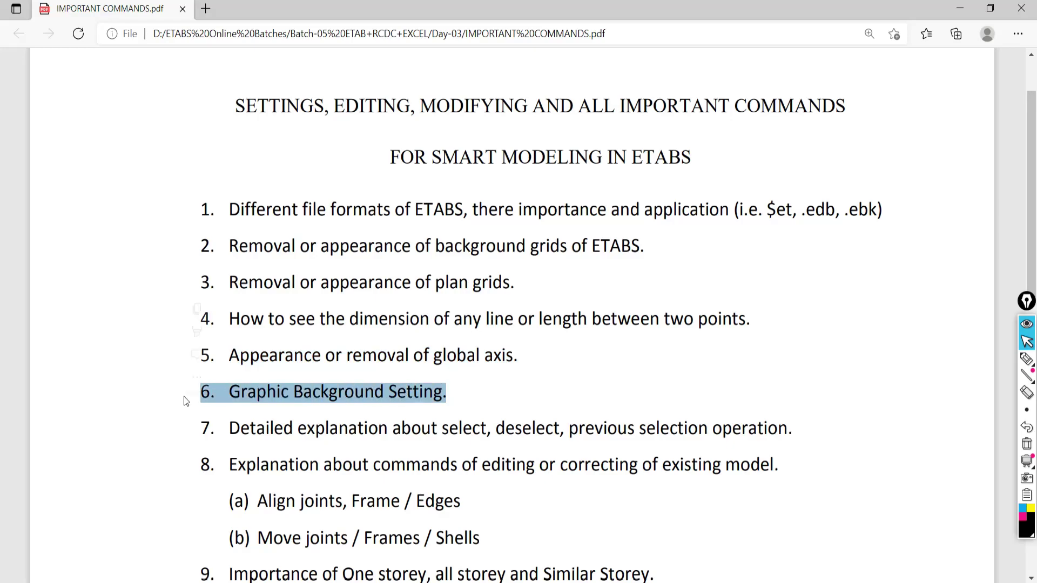
pyautogui.hotkey('alt', 'Tab')
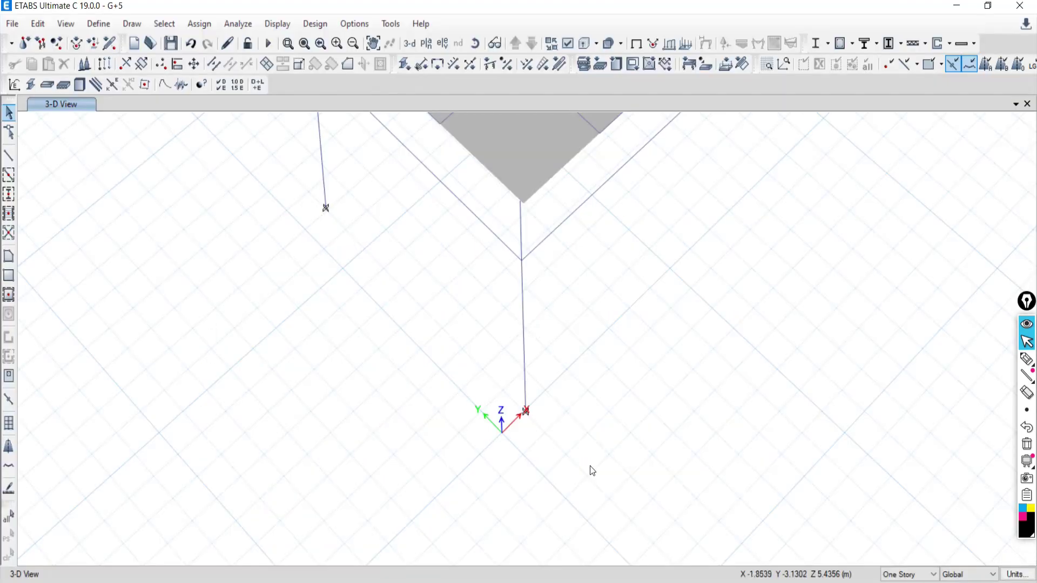
# Apply the Black Background screen scheme to the 3-D view through the display colour settings.
pyautogui.scroll(-3, 409, 212)
pyautogui.moveTo(429, 188)
pyautogui.mouseDown(button='middle')
pyautogui.moveTo(444, 362)
pyautogui.moveTo(440, 466)
pyautogui.mouseUp(button='middle')
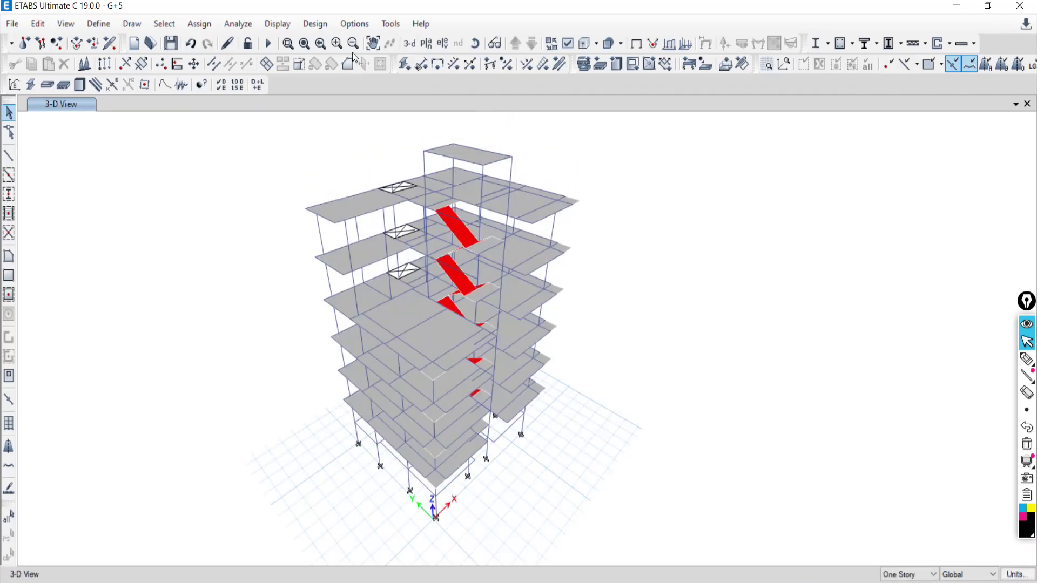
pyautogui.click(351, 23)
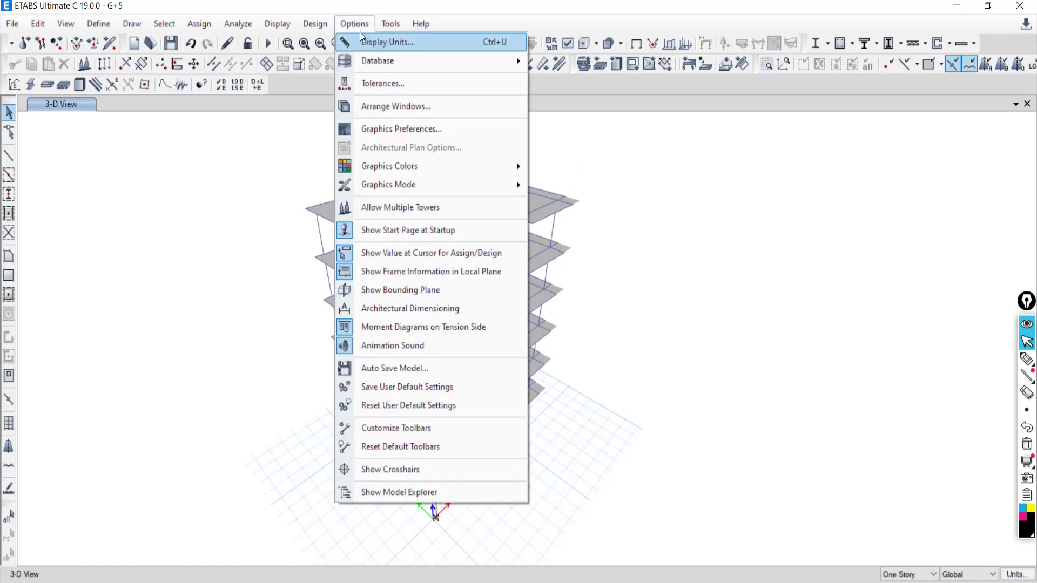
pyautogui.moveTo(378, 172)
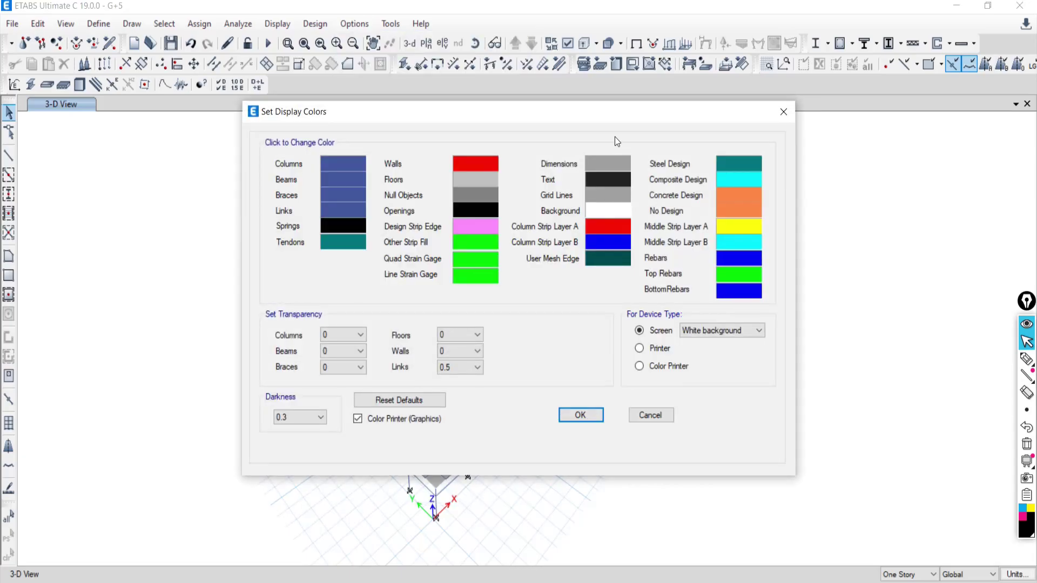
pyautogui.moveTo(639, 114); pyautogui.dragTo(408, 77)
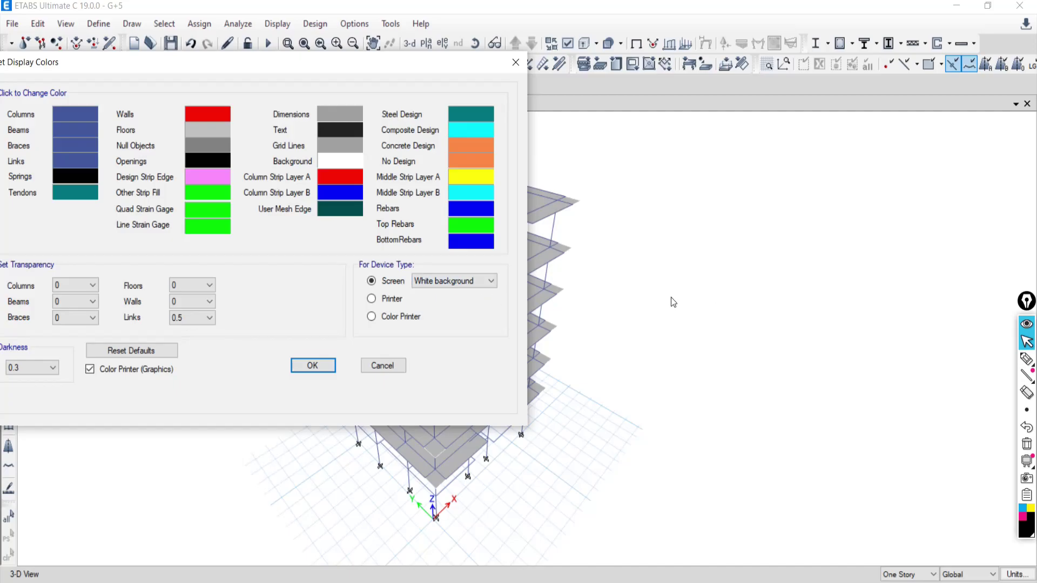
pyautogui.click(442, 281)
pyautogui.click(434, 303)
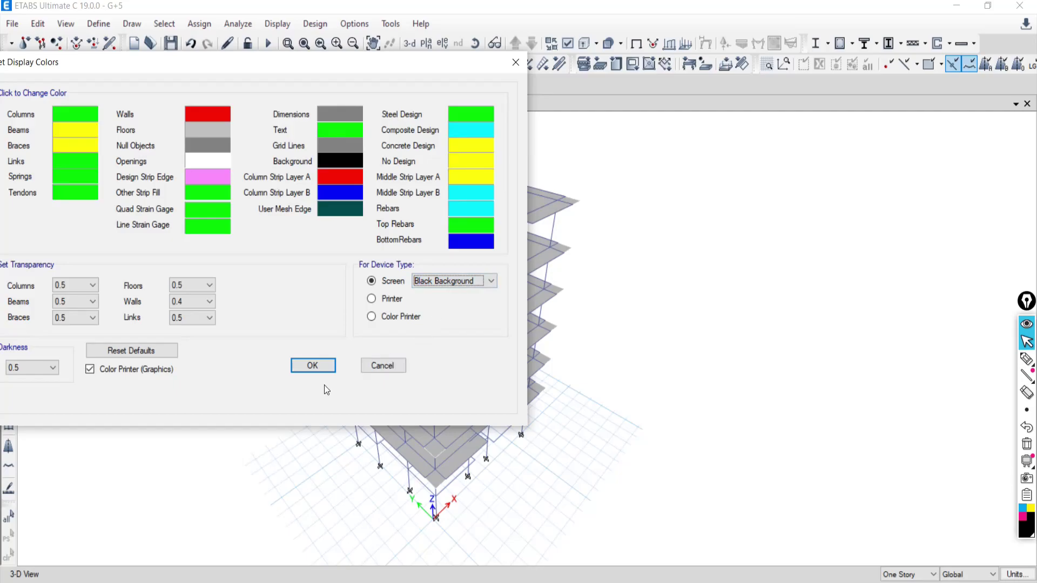
pyautogui.click(313, 366)
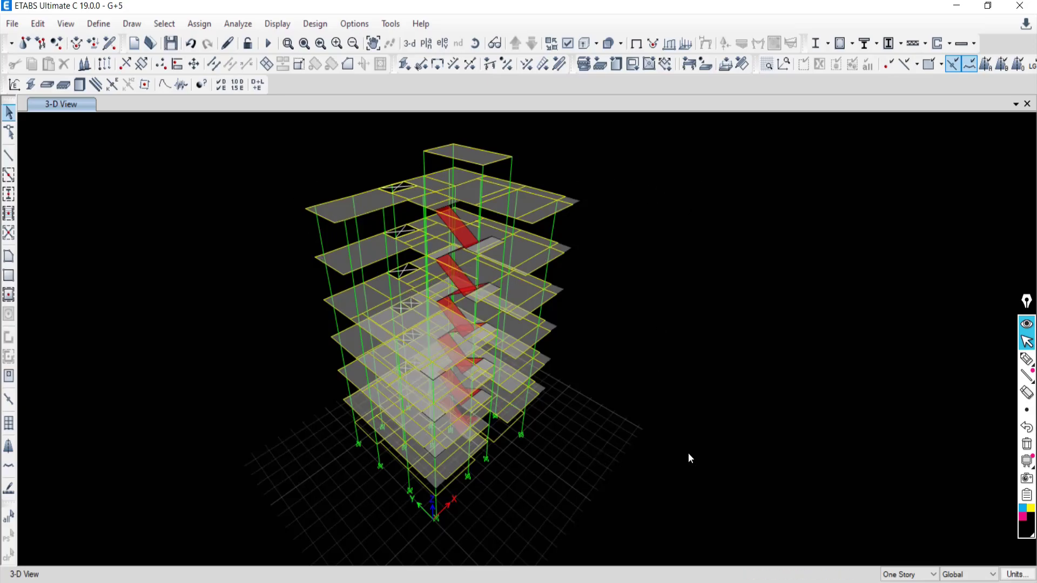
# Change the screen display colours to the White background scheme.
pyautogui.click(354, 24)
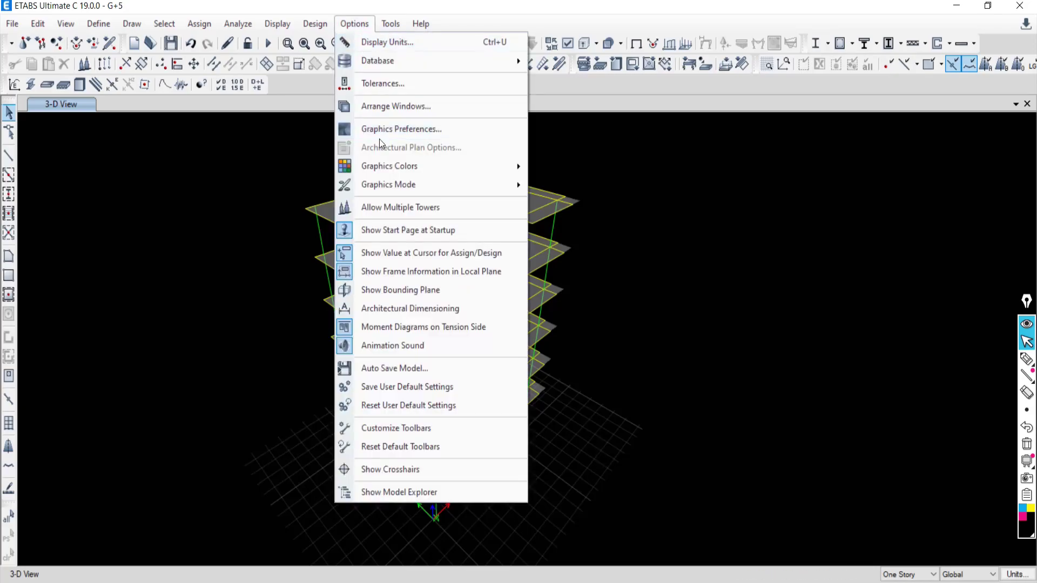
pyautogui.moveTo(400, 167)
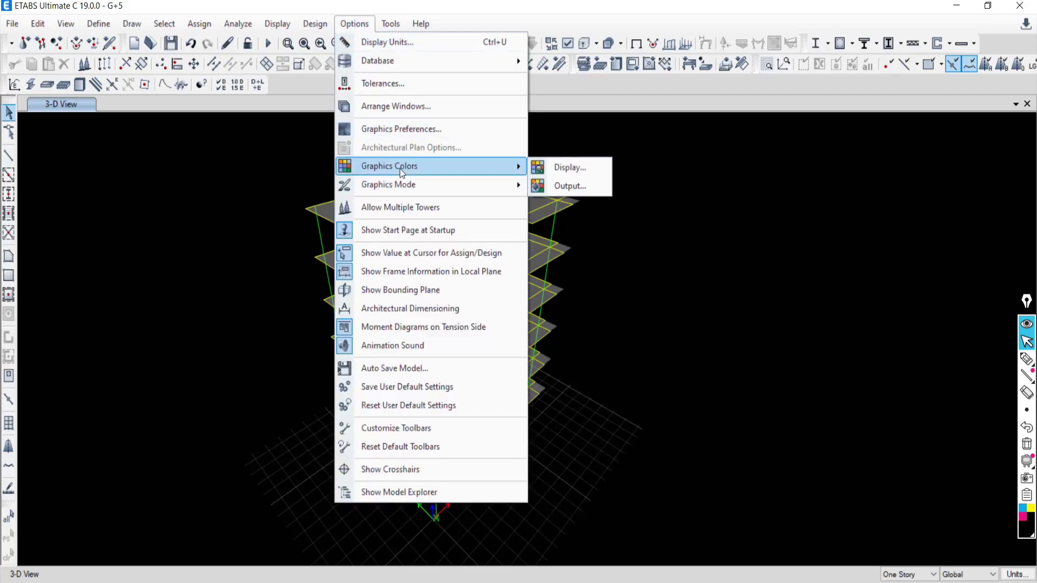
pyautogui.click(583, 167)
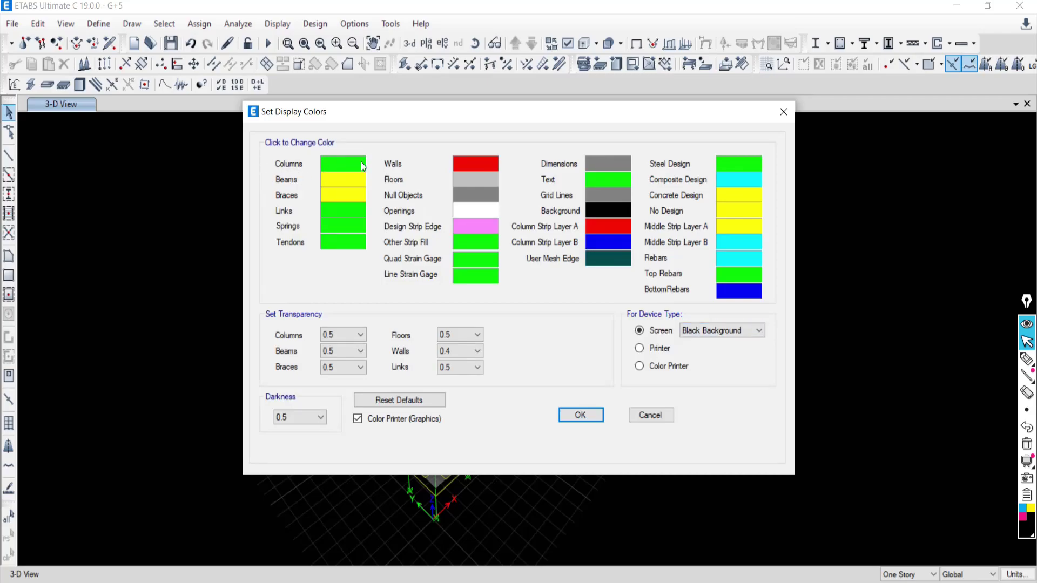
pyautogui.click(709, 330)
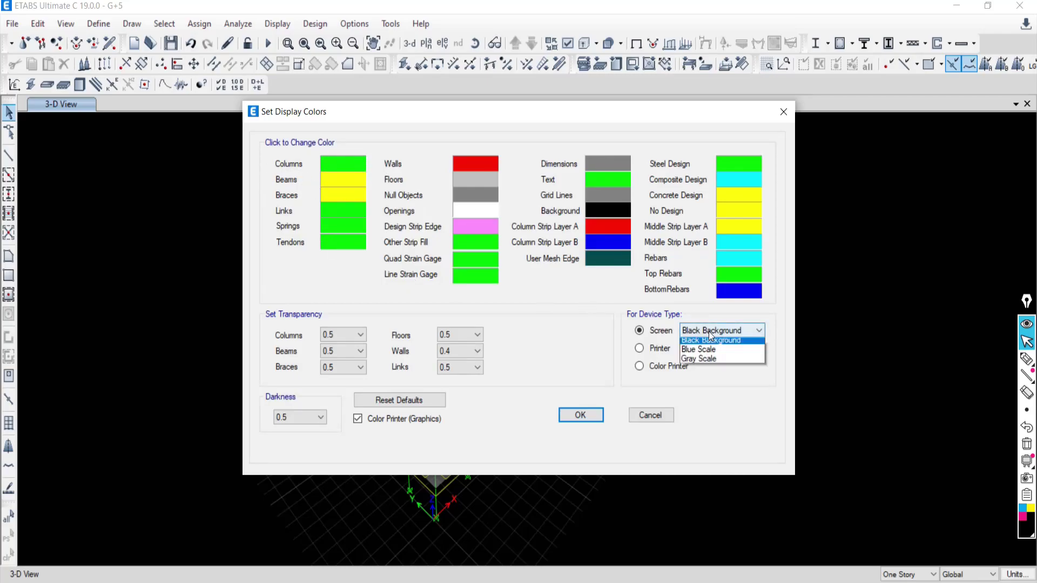
pyautogui.click(694, 344)
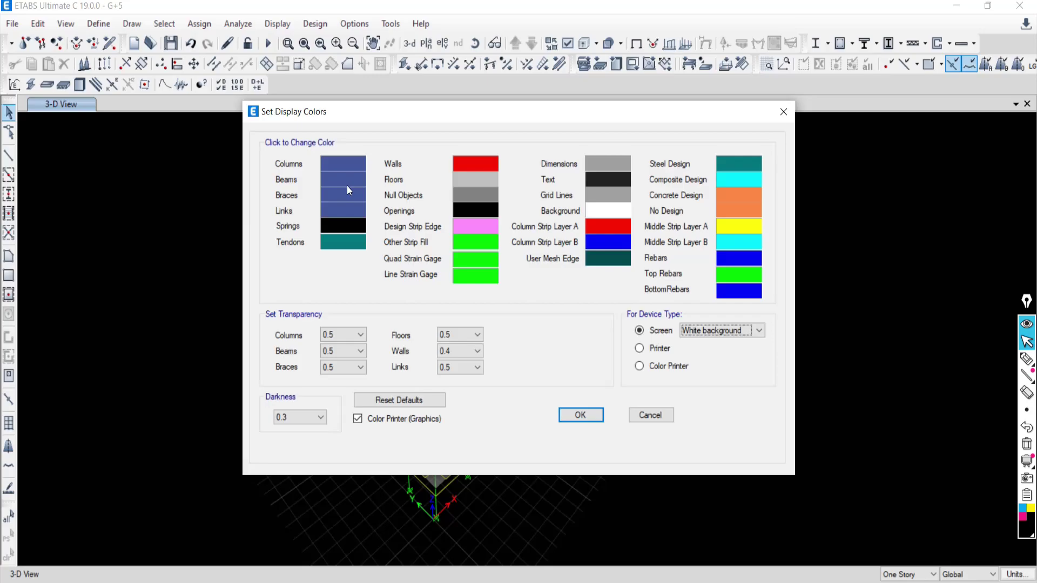
pyautogui.click(591, 416)
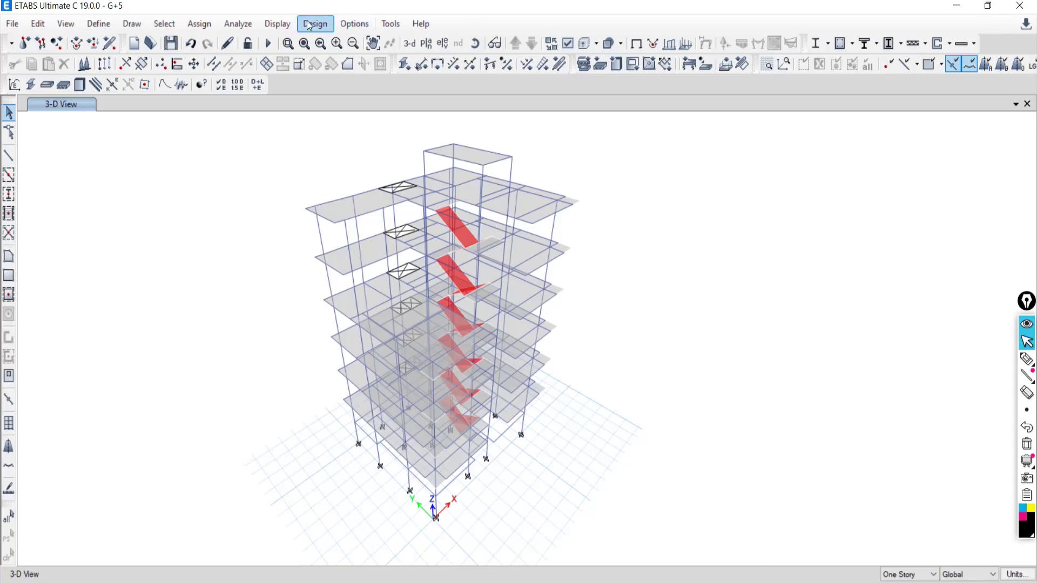
# Set the screen display colours to the Black Background scheme and accept green as the column colour.
pyautogui.click(353, 24)
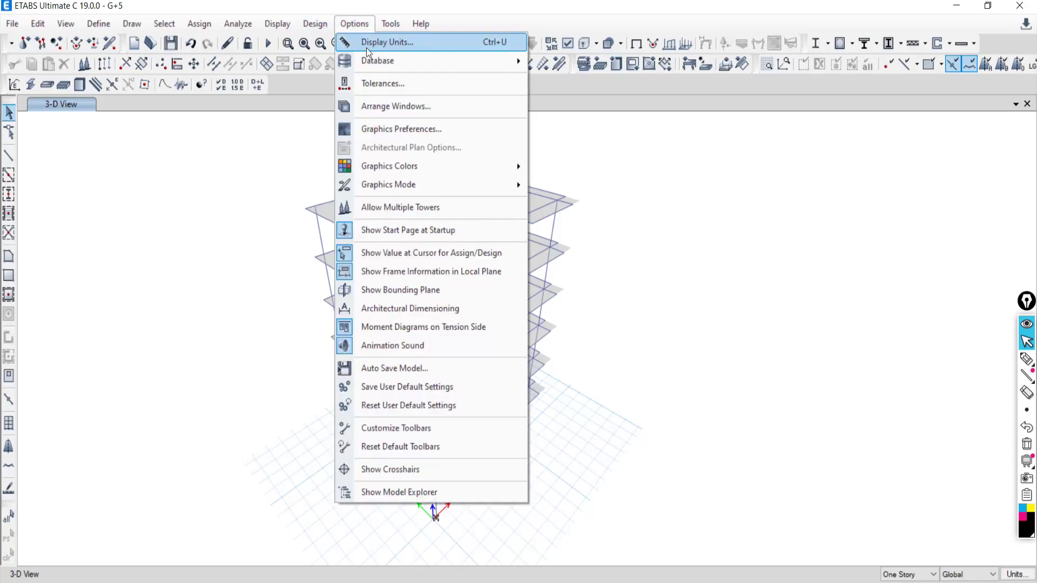
pyautogui.moveTo(406, 171)
pyautogui.click(568, 167)
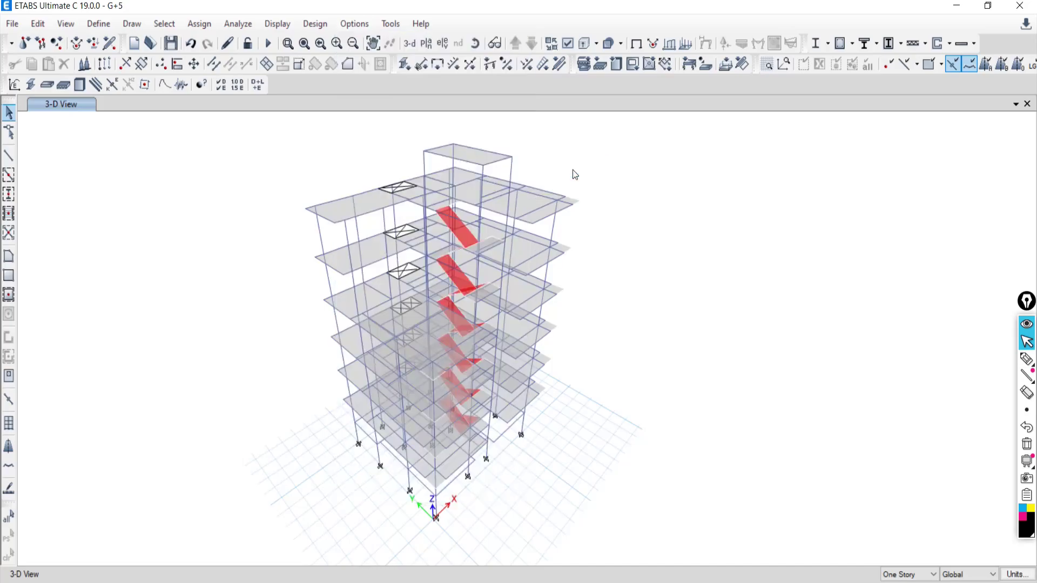
pyautogui.click(718, 338)
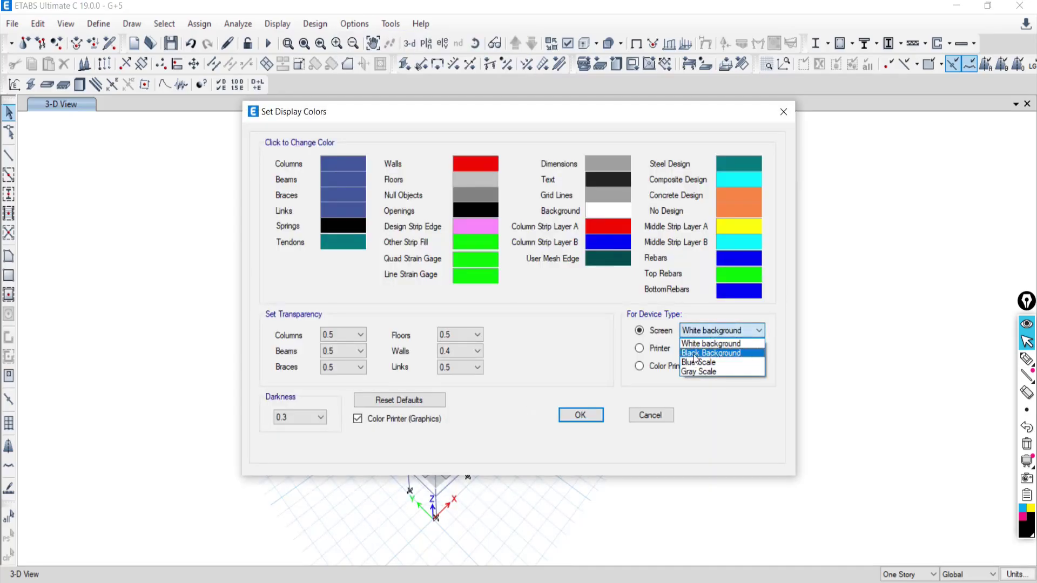
pyautogui.click(714, 350)
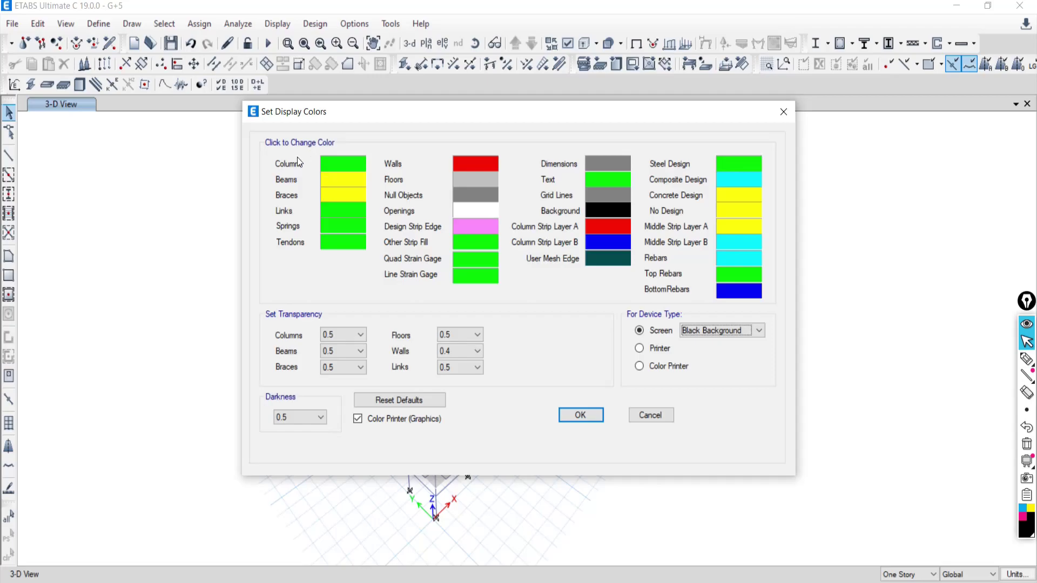
pyautogui.click(346, 165)
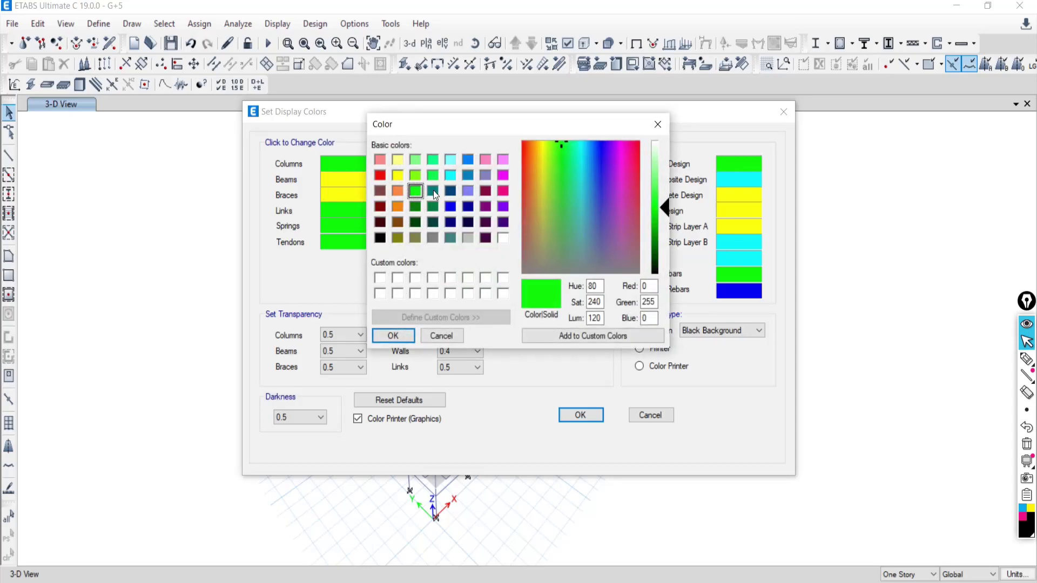
pyautogui.click(392, 335)
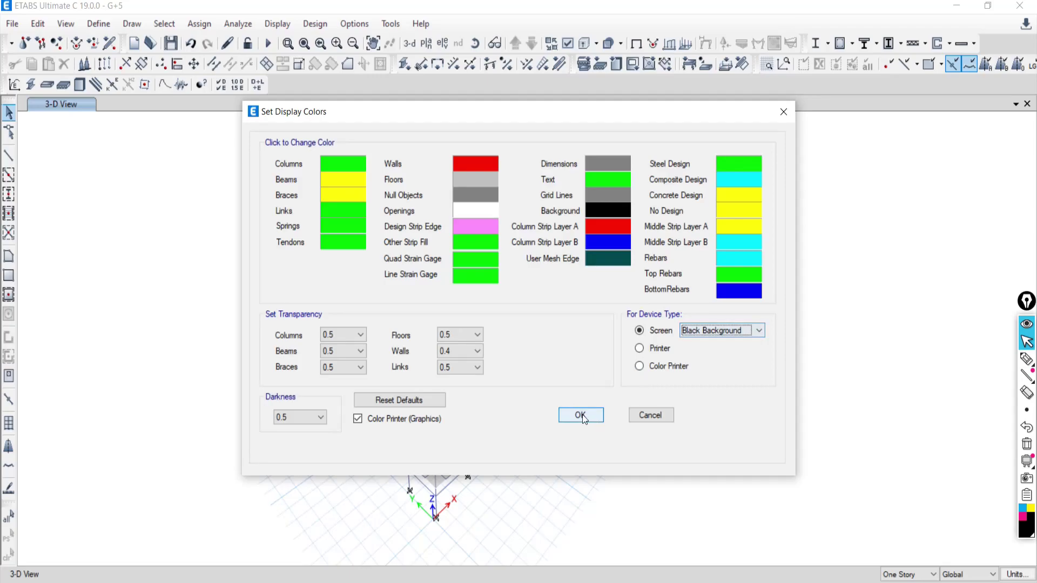
pyautogui.click(582, 414)
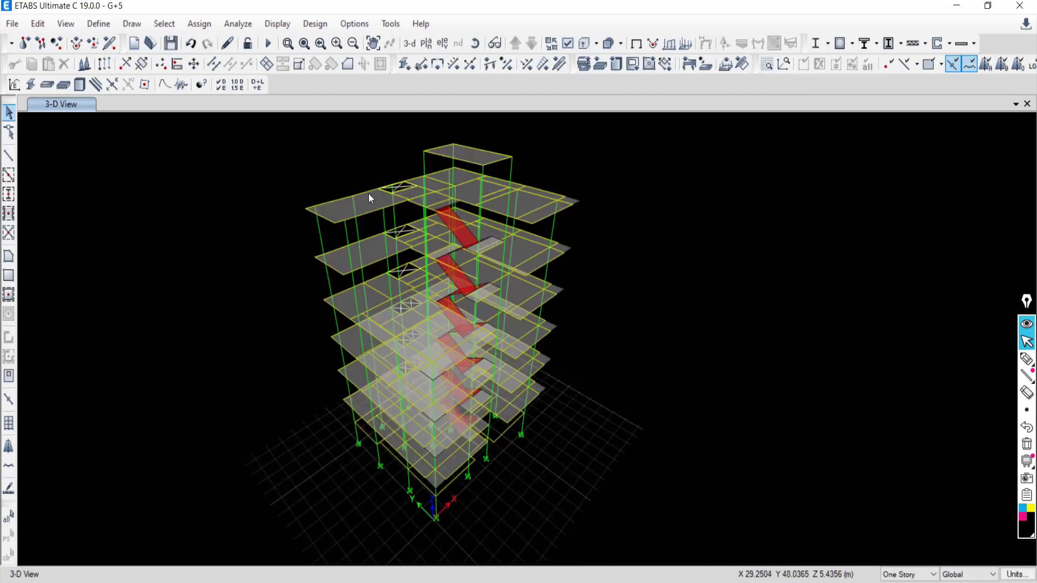
# Set the column display colour to white for the Black Background screen scheme and apply it to the model.
pyautogui.scroll(3, 406, 398)
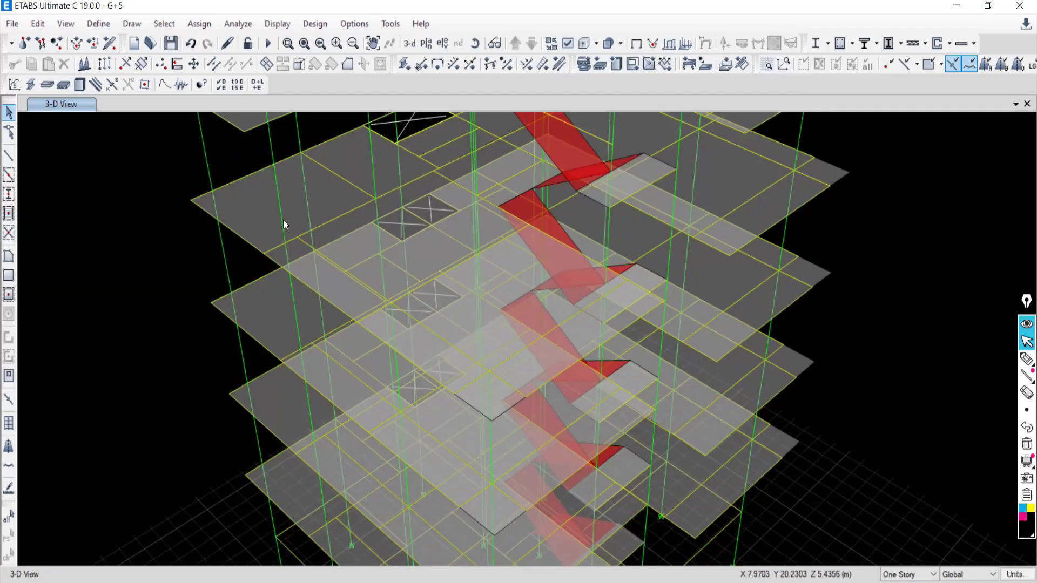
pyautogui.scroll(-3, 298, 149)
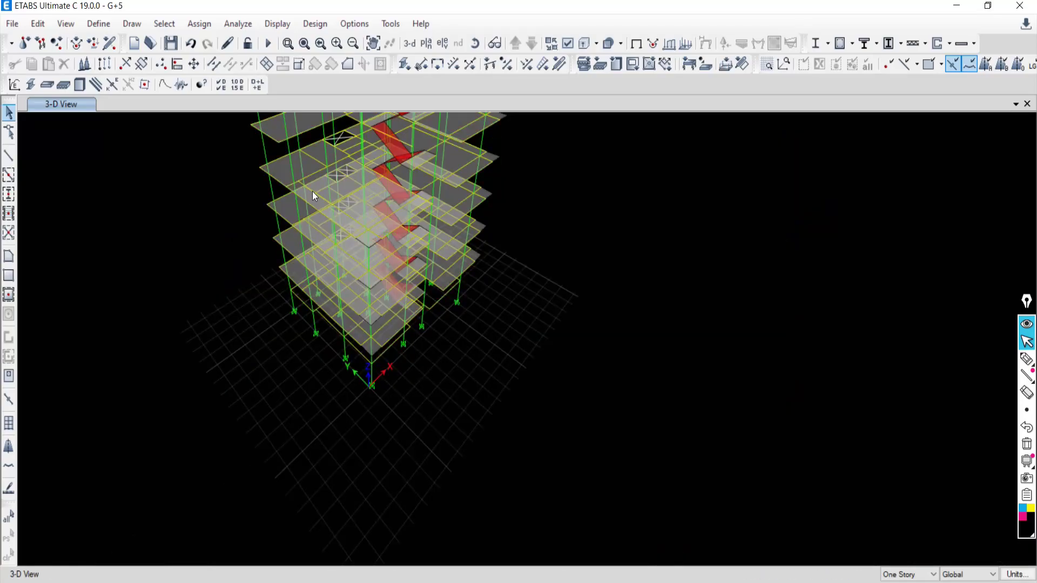
pyautogui.click(354, 23)
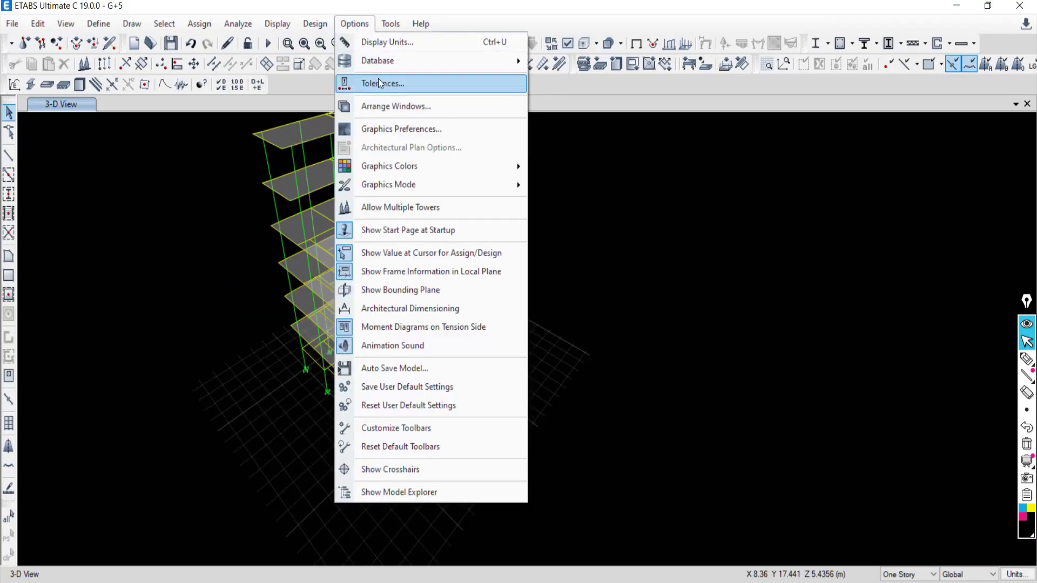
pyautogui.moveTo(395, 166)
pyautogui.click(572, 168)
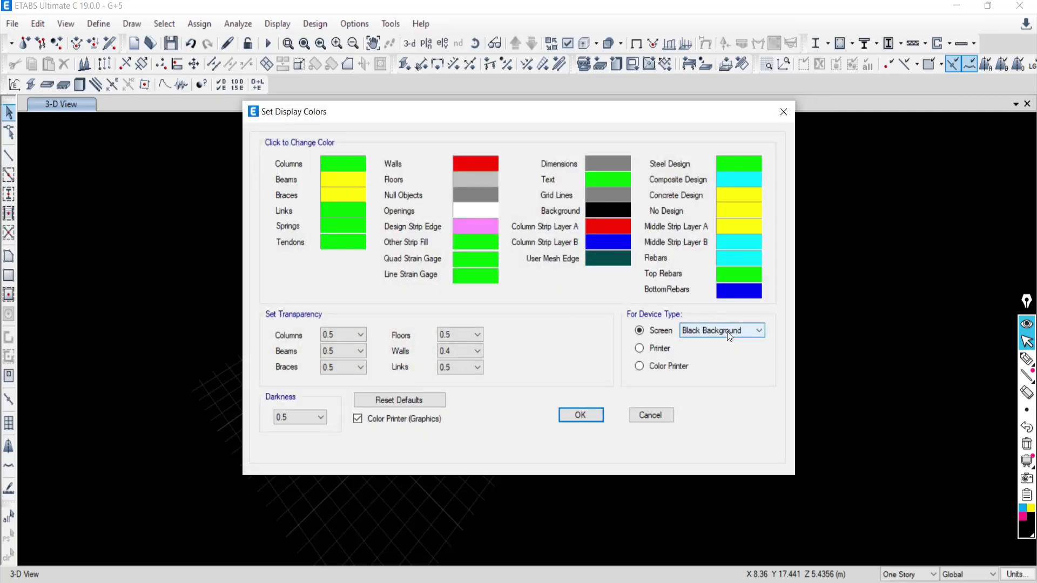
pyautogui.click(332, 166)
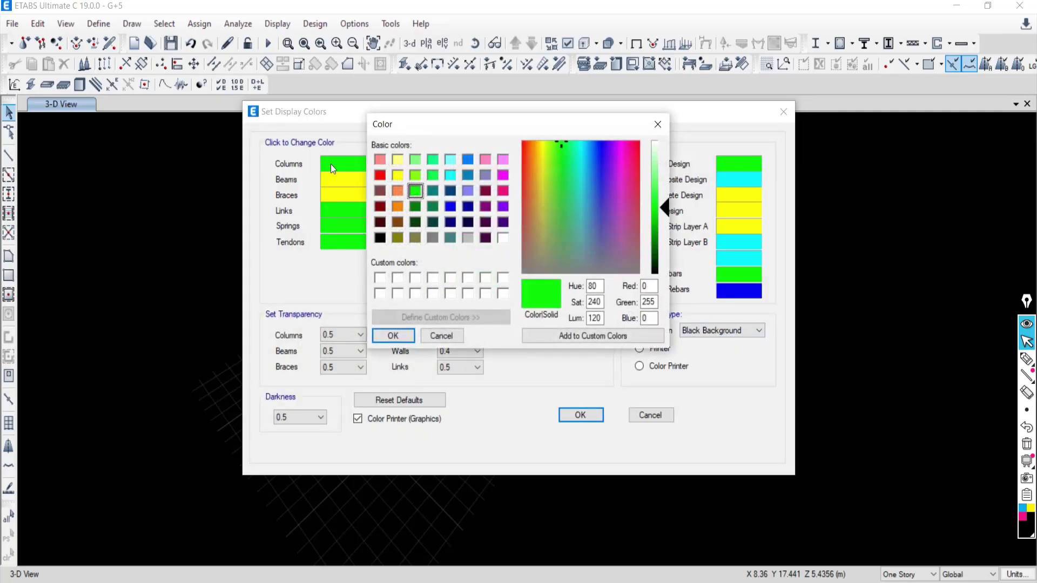
pyautogui.click(502, 238)
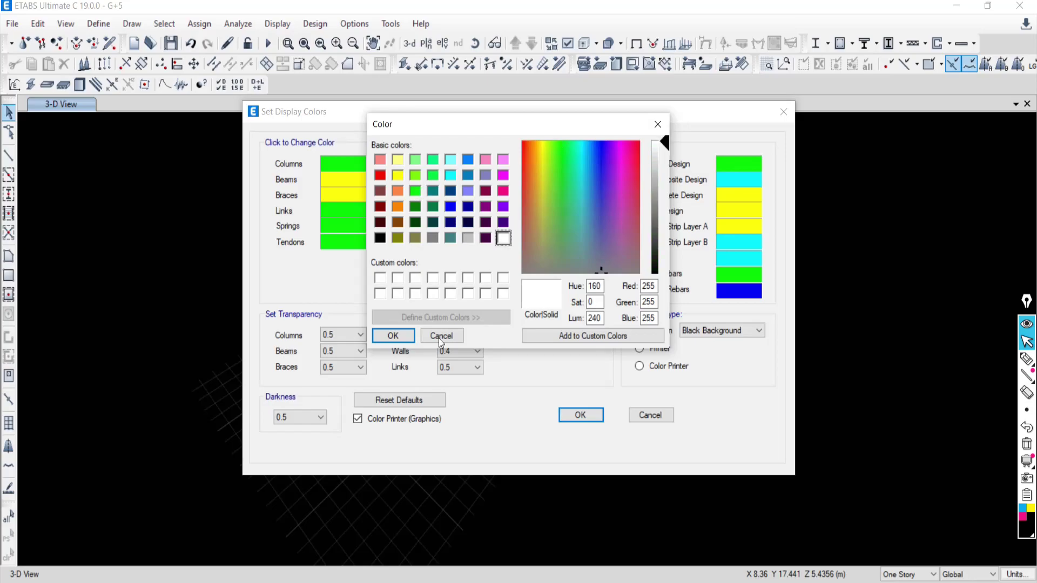
pyautogui.click(393, 336)
pyautogui.click(585, 416)
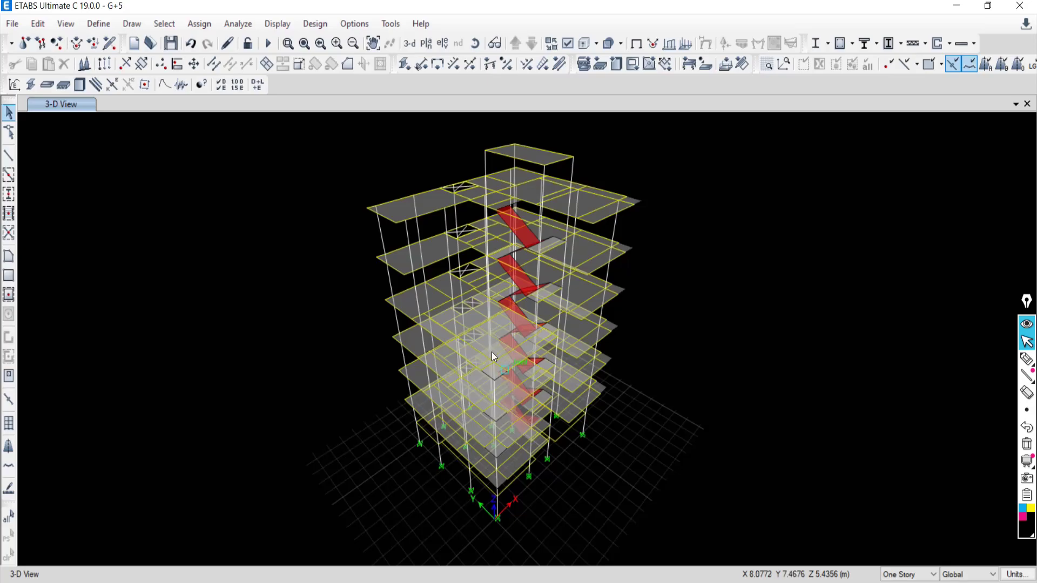
# Set the floor display colour to blue for the Black Background screen scheme and apply it.
pyautogui.scroll(3, 395, 214)
pyautogui.scroll(1, 396, 214)
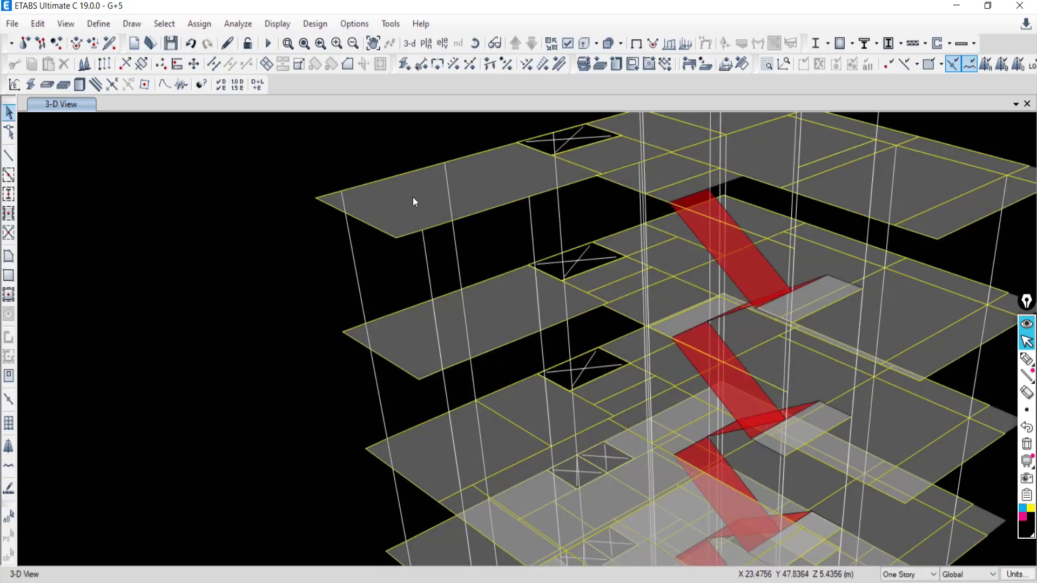
pyautogui.scroll(-3, 422, 207)
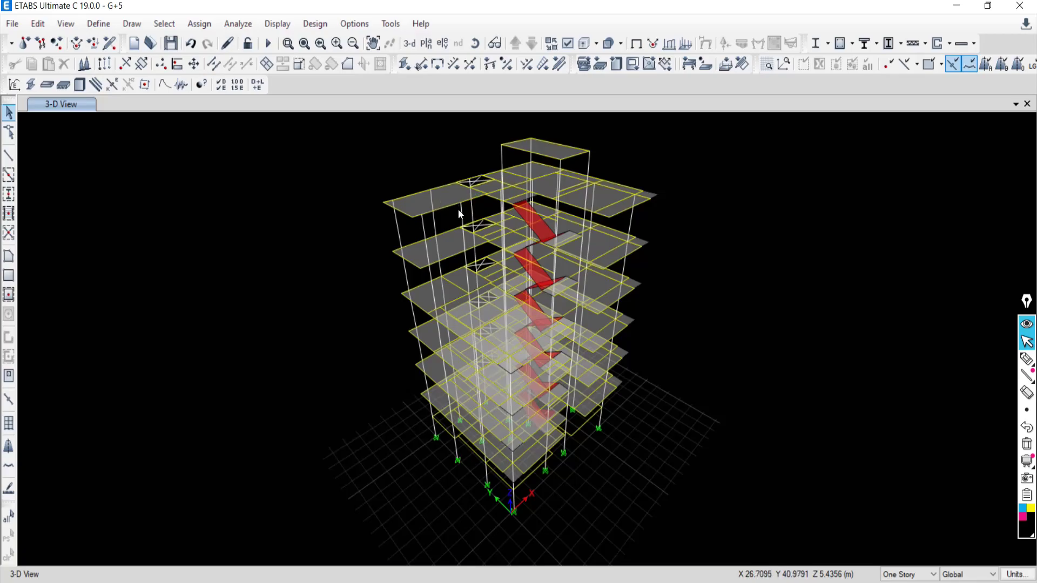
pyautogui.click(347, 29)
pyautogui.moveTo(388, 167)
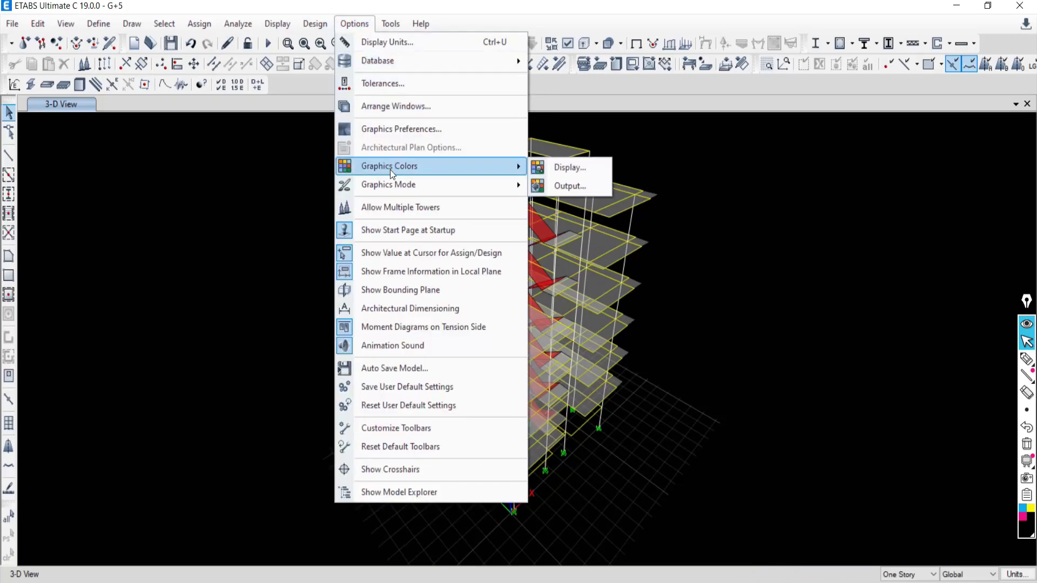
pyautogui.click(578, 170)
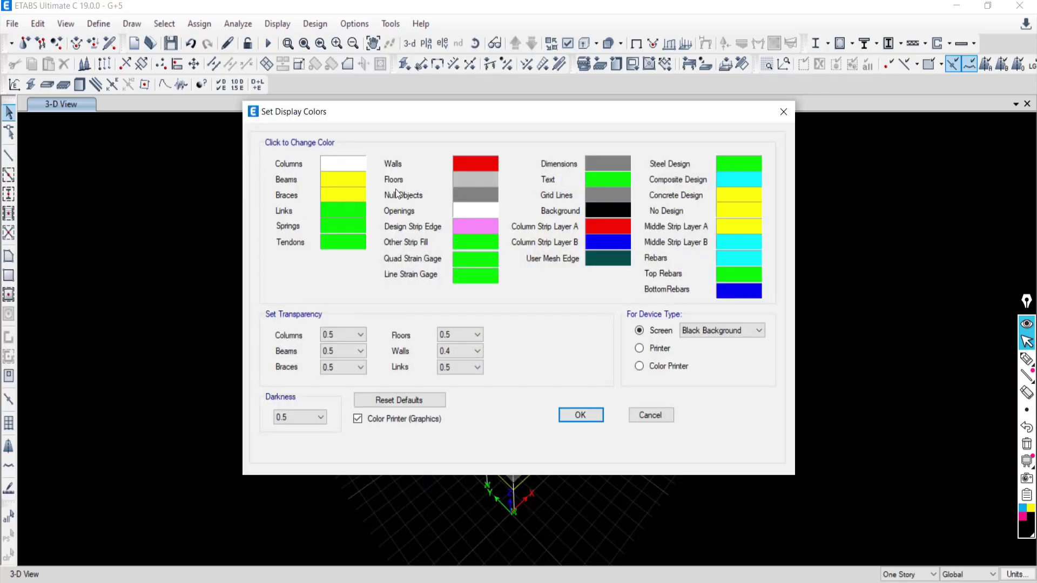
pyautogui.click(462, 186)
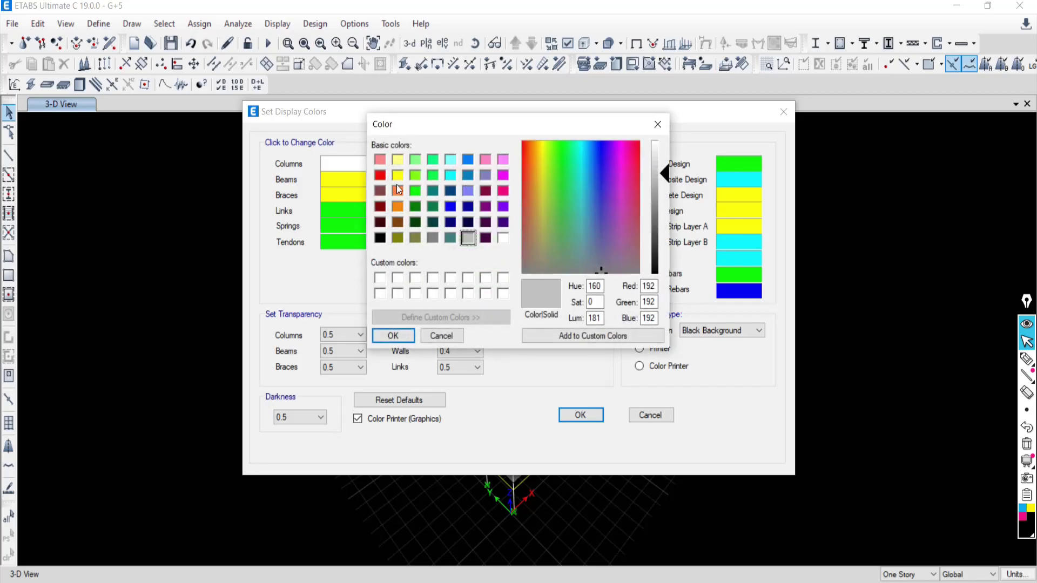
pyautogui.click(452, 206)
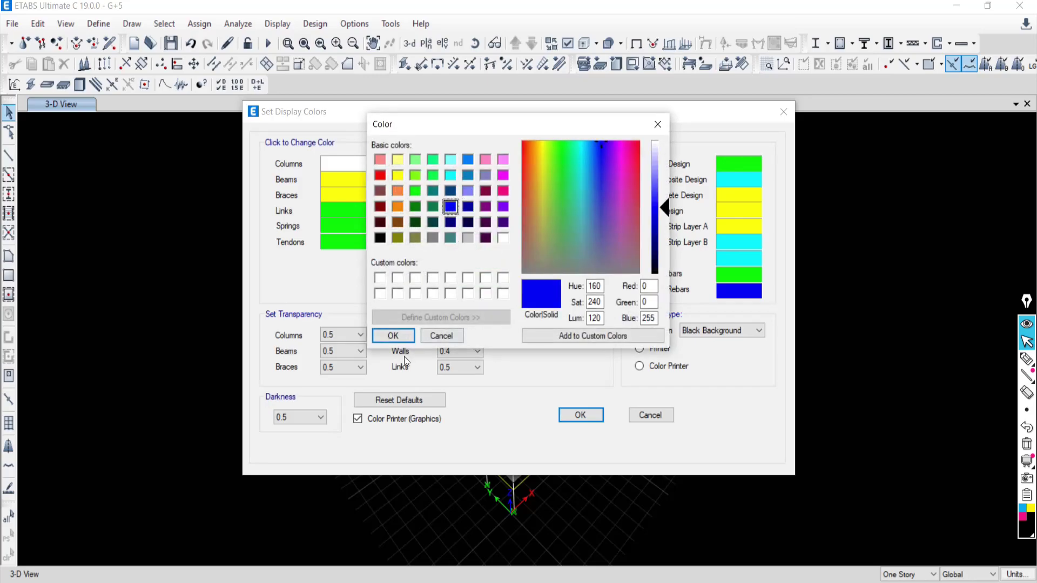
pyautogui.click(392, 336)
pyautogui.click(598, 419)
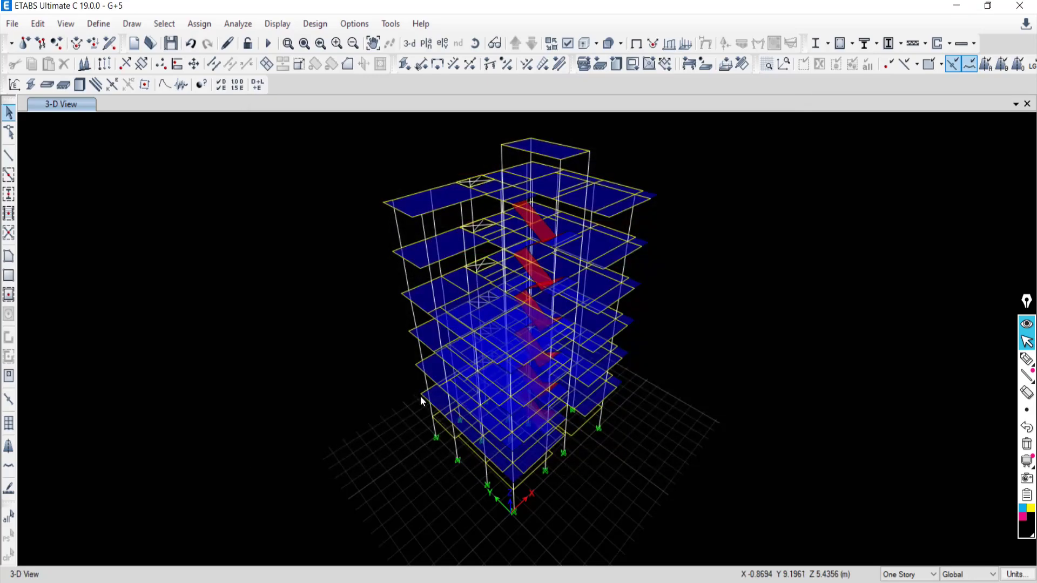
# Switch the screen display colours to the White background scheme, select the Printer device type and accept the settings.
pyautogui.moveTo(354, 268); pyautogui.dragTo(388, 293, button='middle')
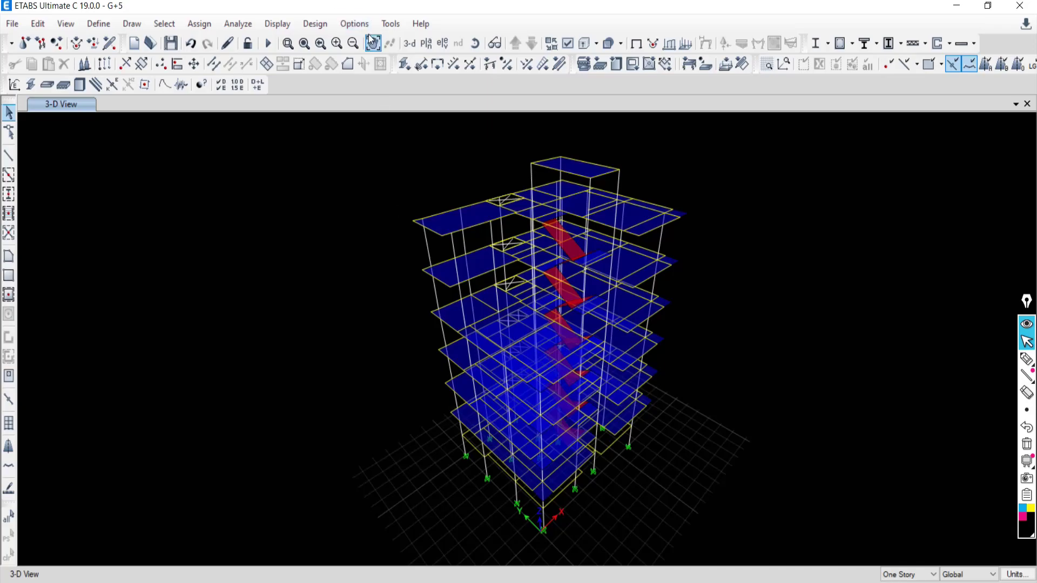
pyautogui.click(354, 24)
pyautogui.moveTo(374, 171)
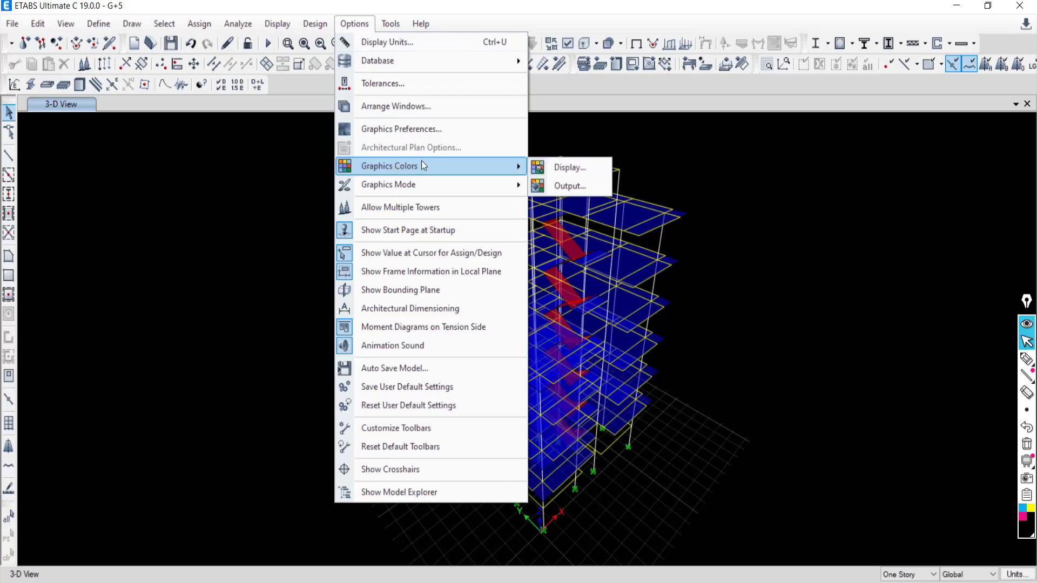
pyautogui.click(562, 165)
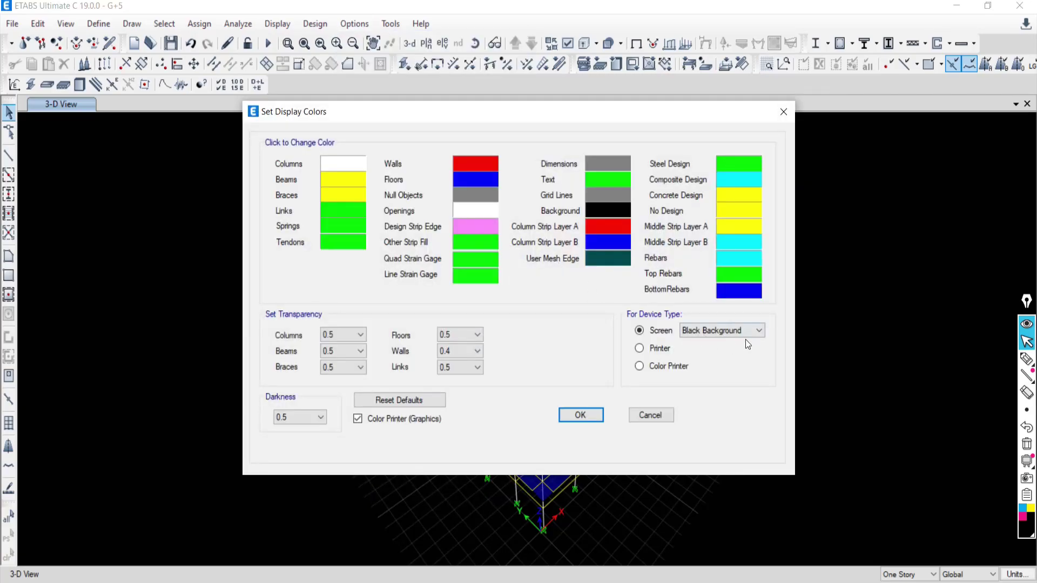
pyautogui.click(739, 331)
pyautogui.click(705, 346)
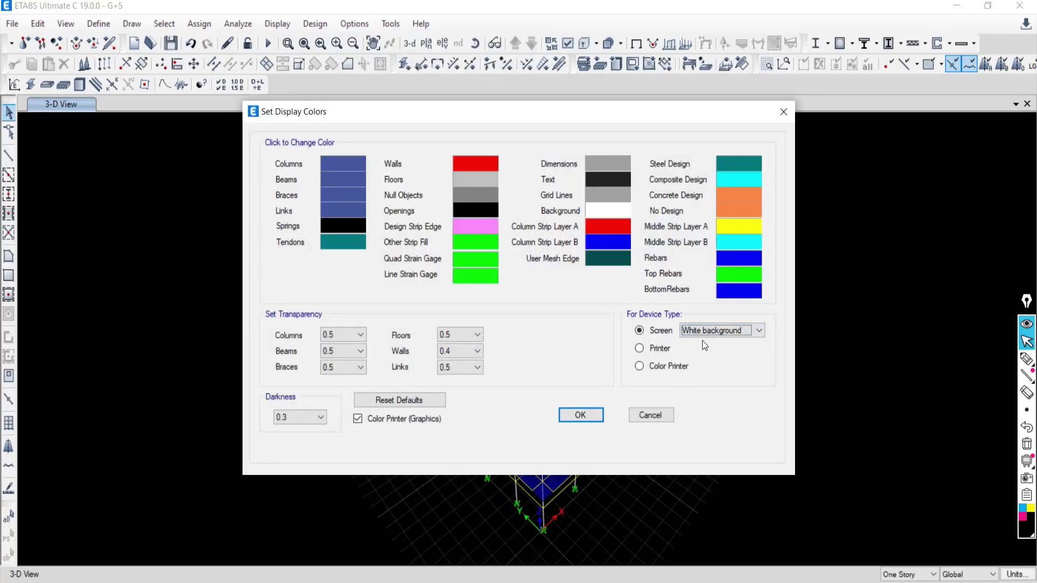
pyautogui.moveTo(620, 117); pyautogui.dragTo(335, 99)
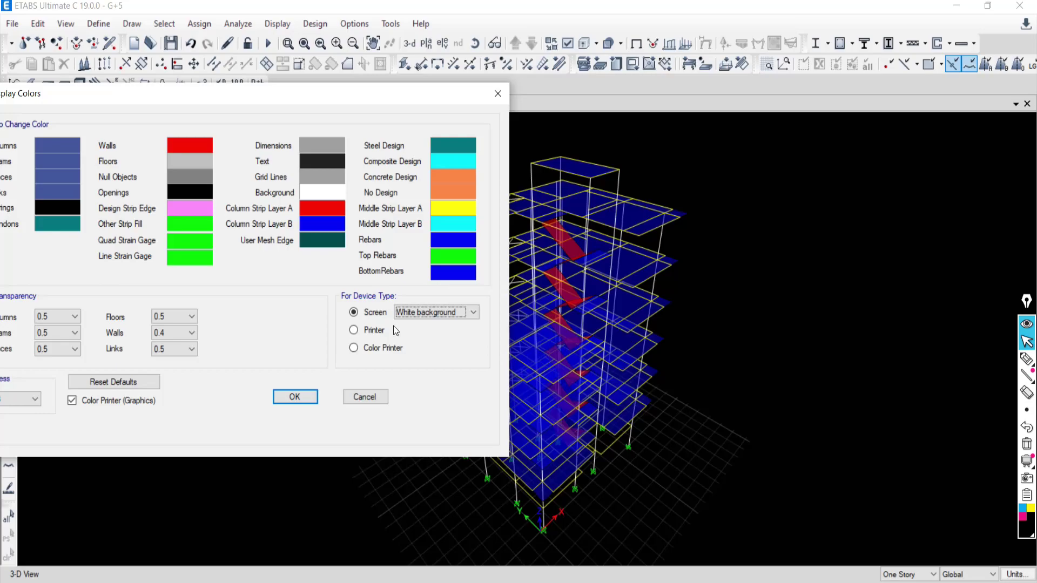
pyautogui.click(354, 330)
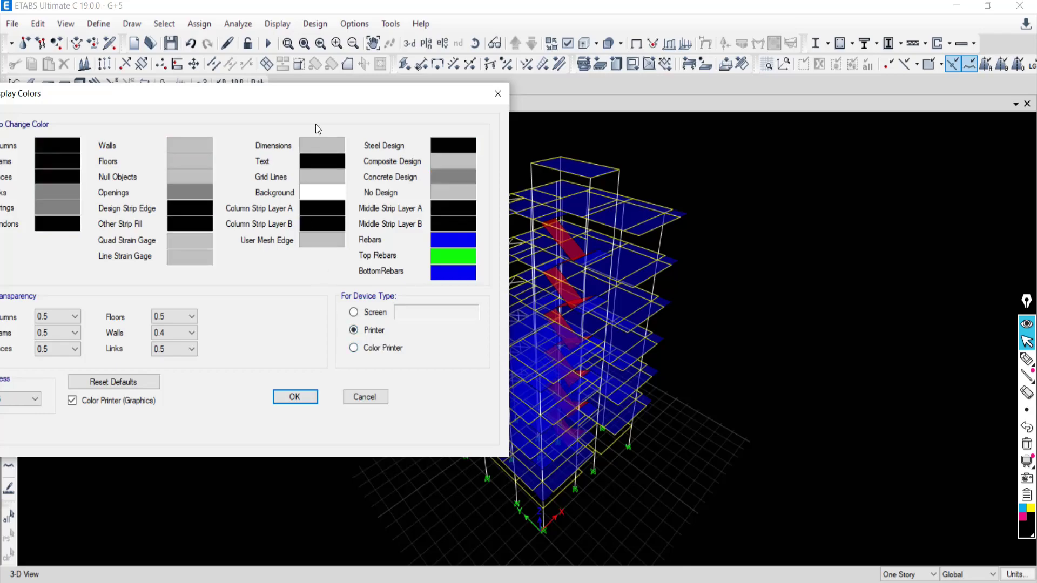
pyautogui.moveTo(310, 92); pyautogui.dragTo(334, 30)
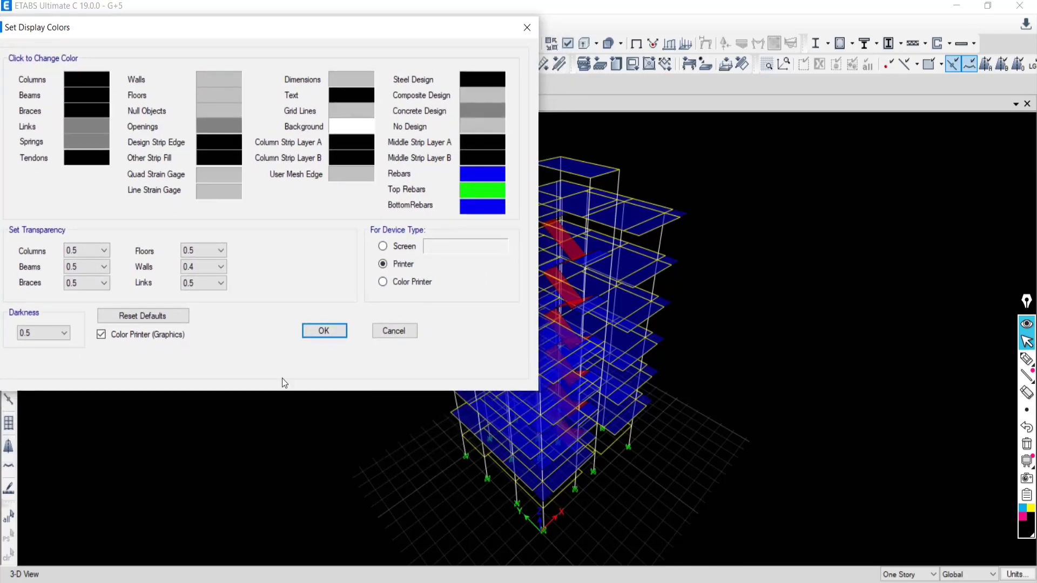
pyautogui.click(309, 329)
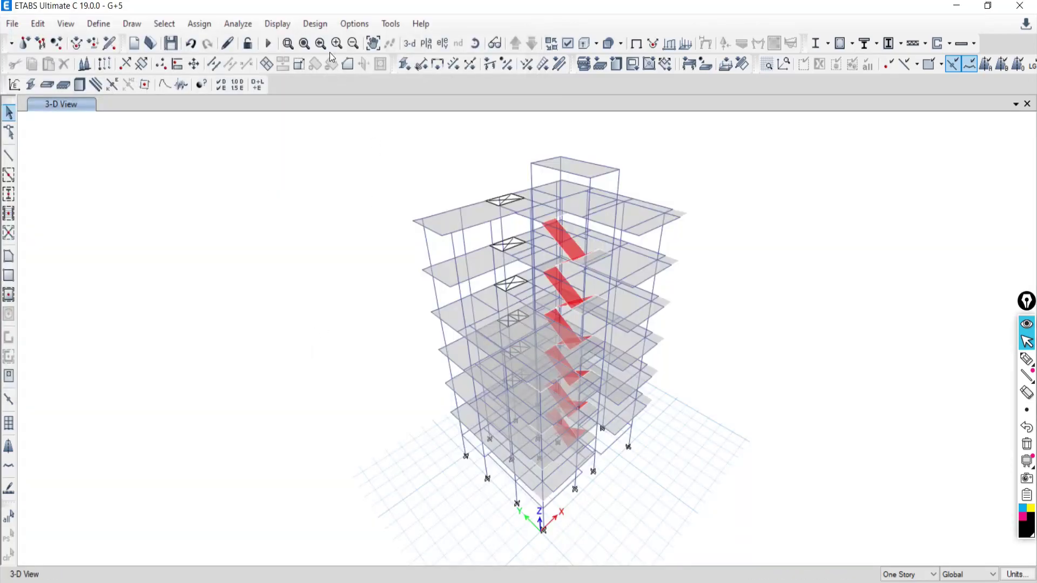
# Review the display colours for the Printer and Color Printer device types, then return to Screen with White background and accept.
pyautogui.click(347, 24)
pyautogui.moveTo(396, 163)
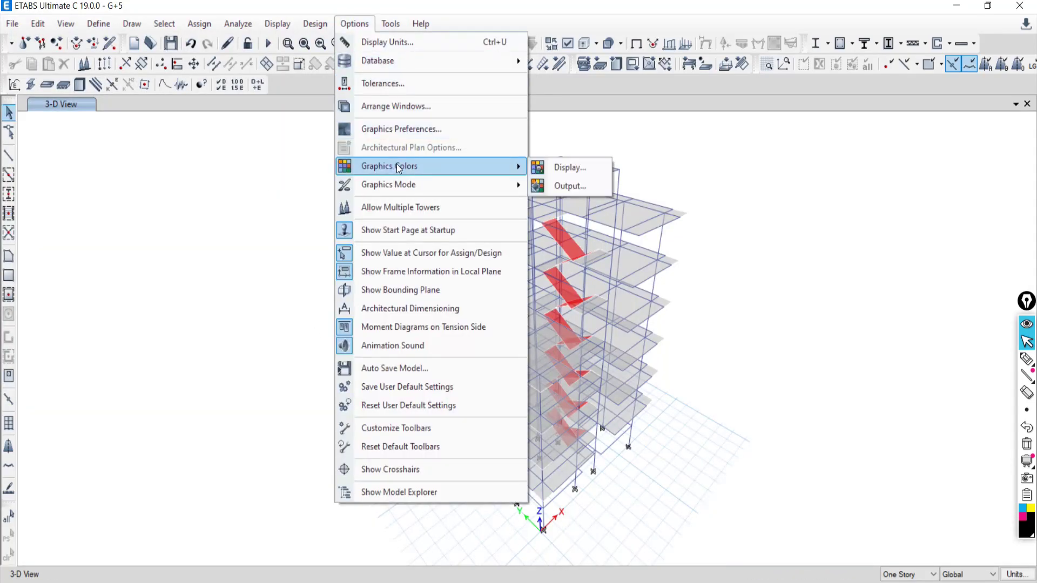
pyautogui.click(589, 169)
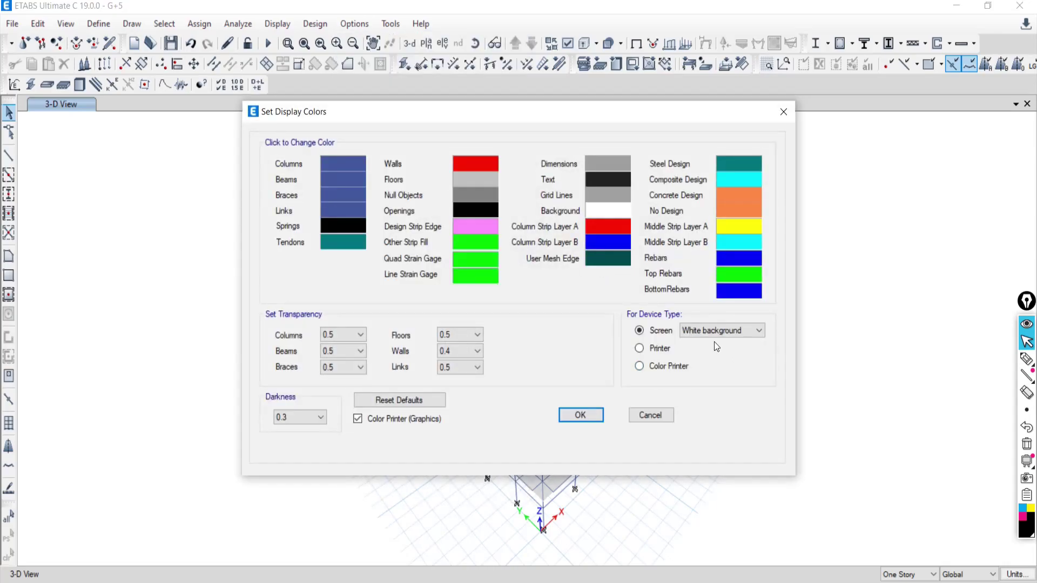
pyautogui.click(648, 348)
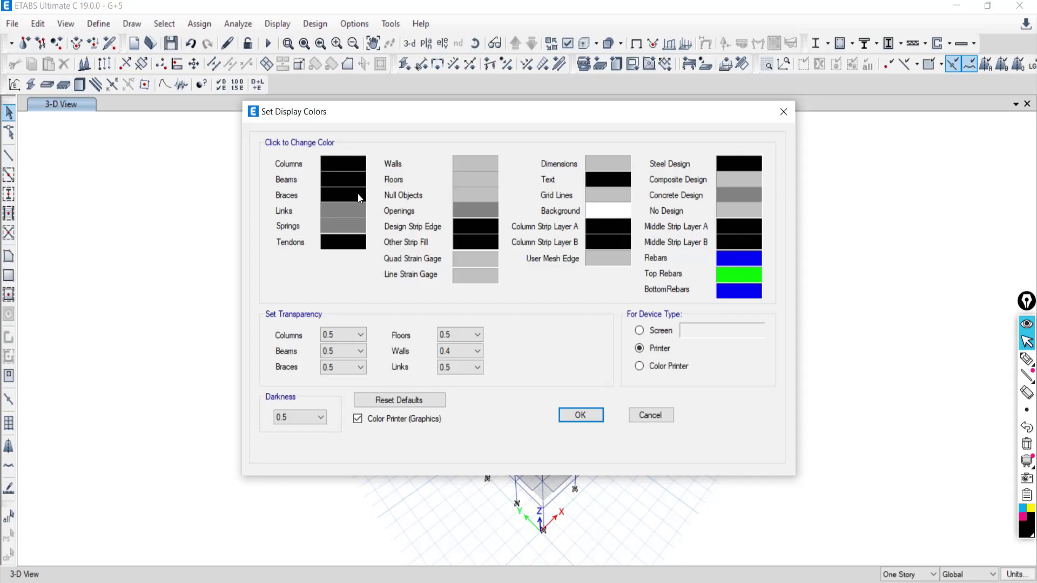
pyautogui.click(640, 369)
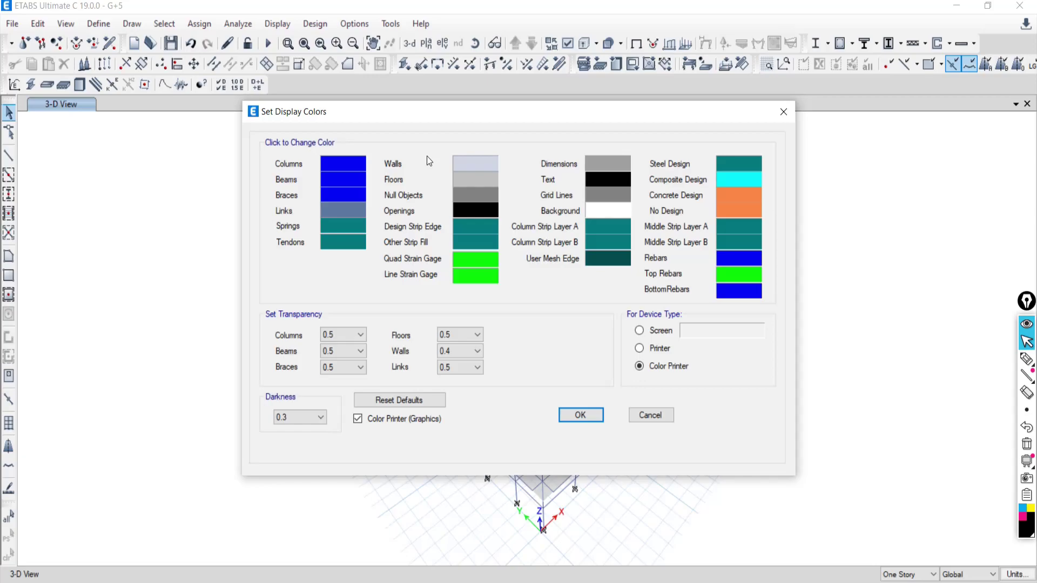
pyautogui.click(639, 330)
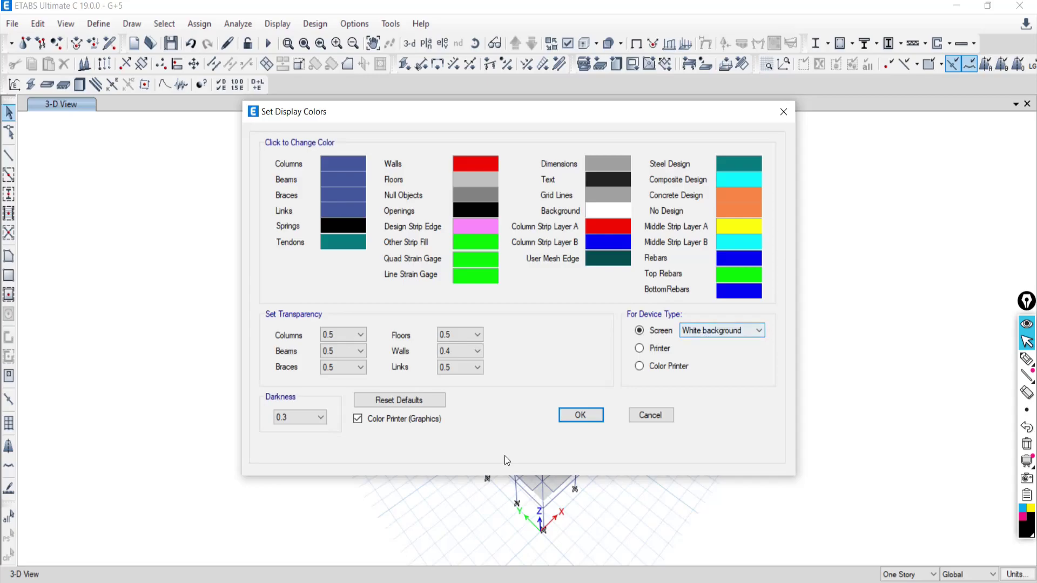
pyautogui.click(581, 415)
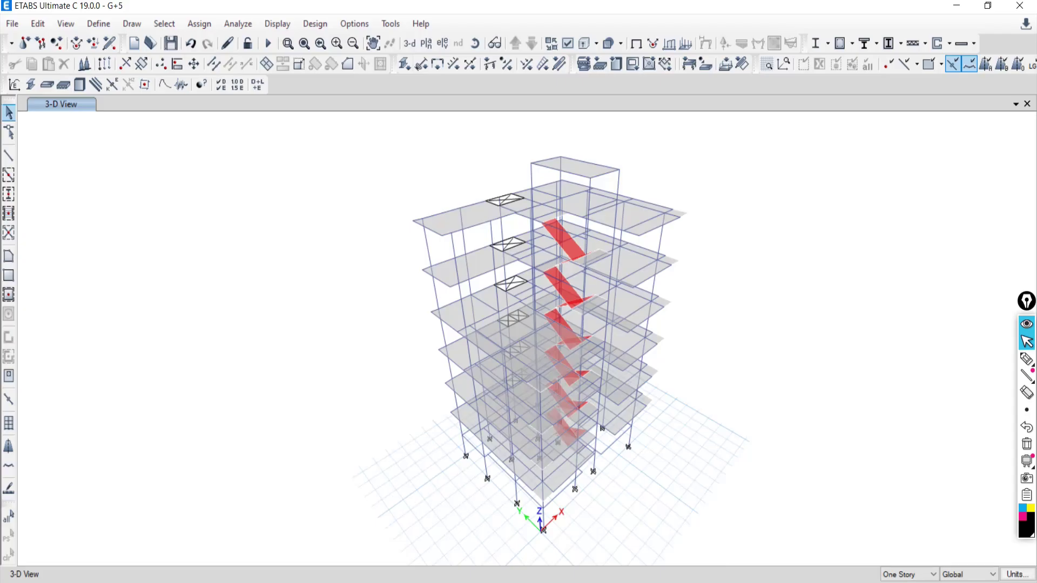
# Switch to the IMPORTANT COMMANDS PDF and highlight the select, deselect and previous selection wording in item 7.
pyautogui.hotkey('alt', 'Tab')
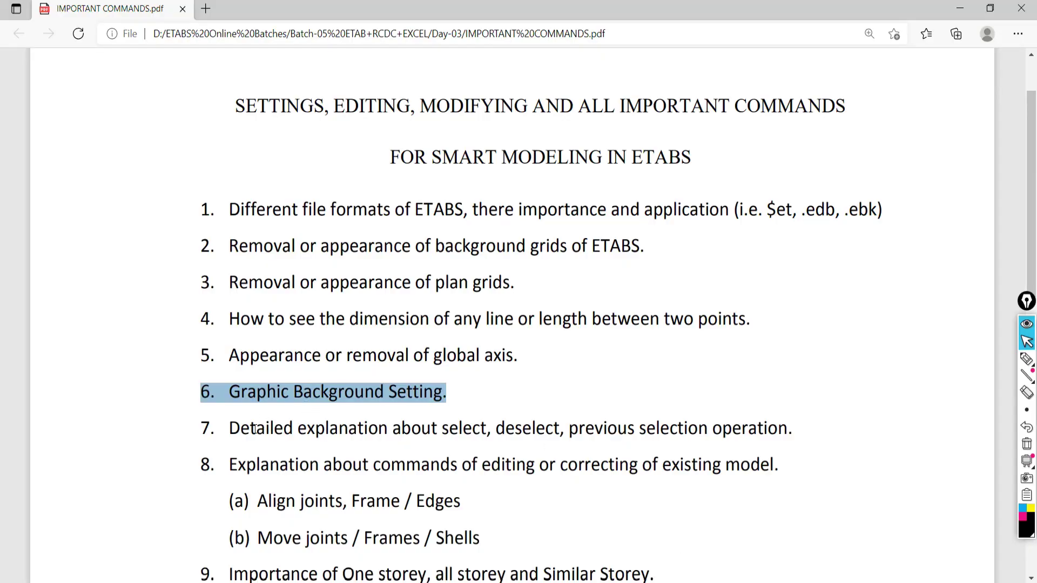
pyautogui.moveTo(487, 429); pyautogui.dragTo(442, 429)
pyautogui.moveTo(562, 430); pyautogui.dragTo(495, 428)
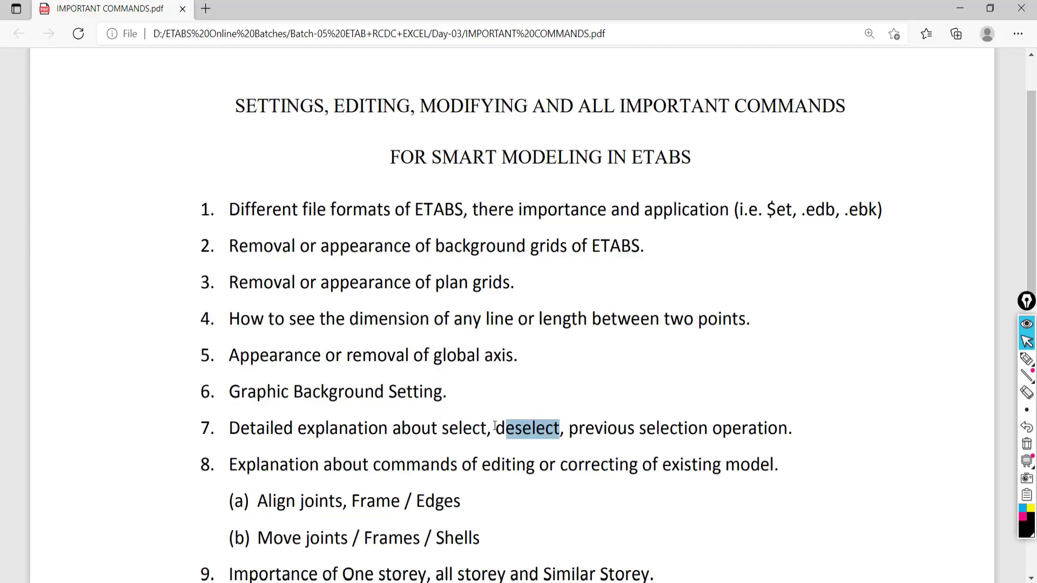
pyautogui.click(644, 429)
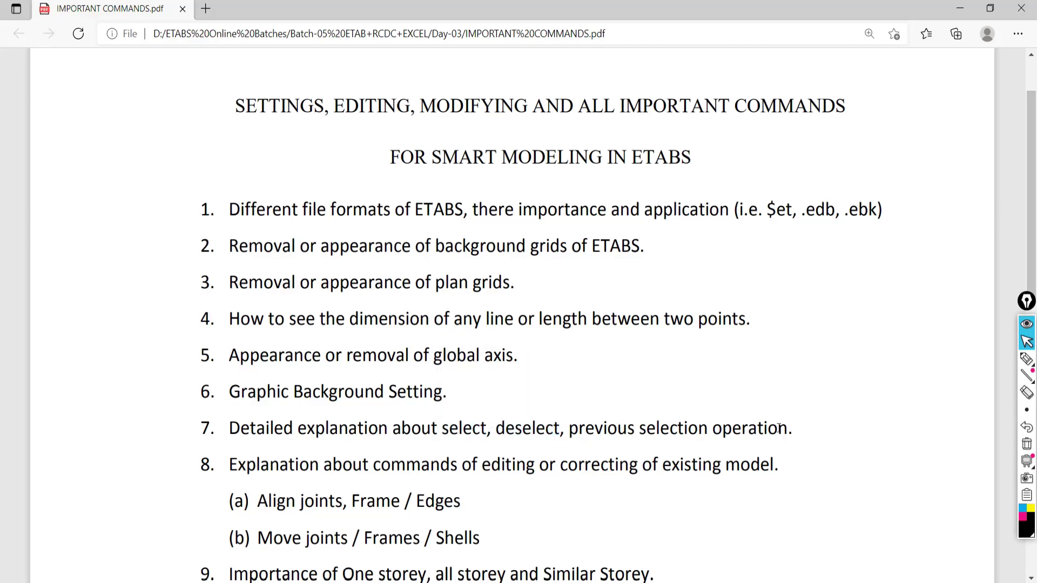
pyautogui.moveTo(789, 429); pyautogui.dragTo(554, 429)
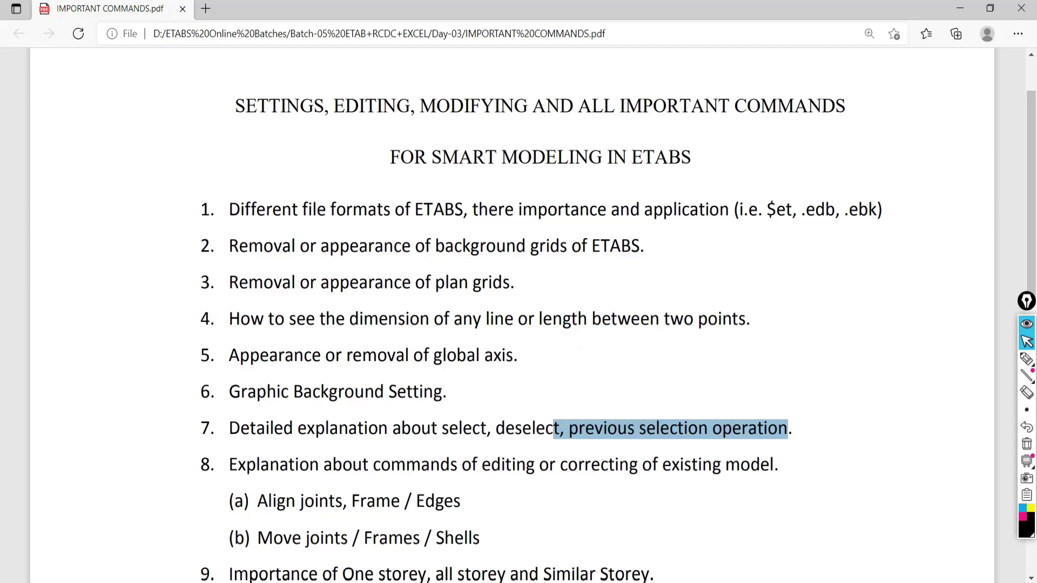
# Switch back to ETABS and open the plan view selection, closing it without choosing a storey.
pyautogui.hotkey('alt', 'Tab')
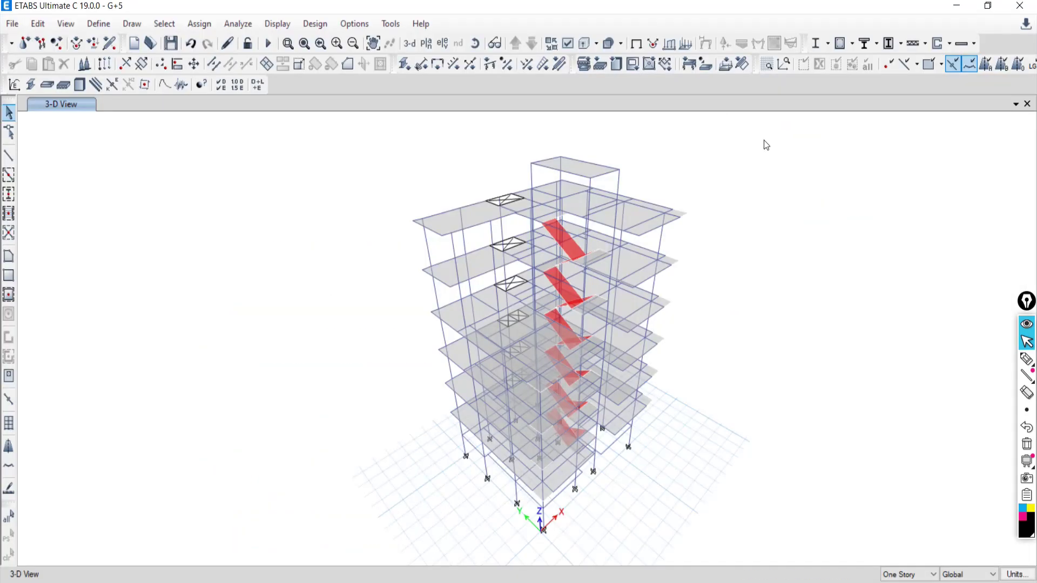
pyautogui.click(425, 43)
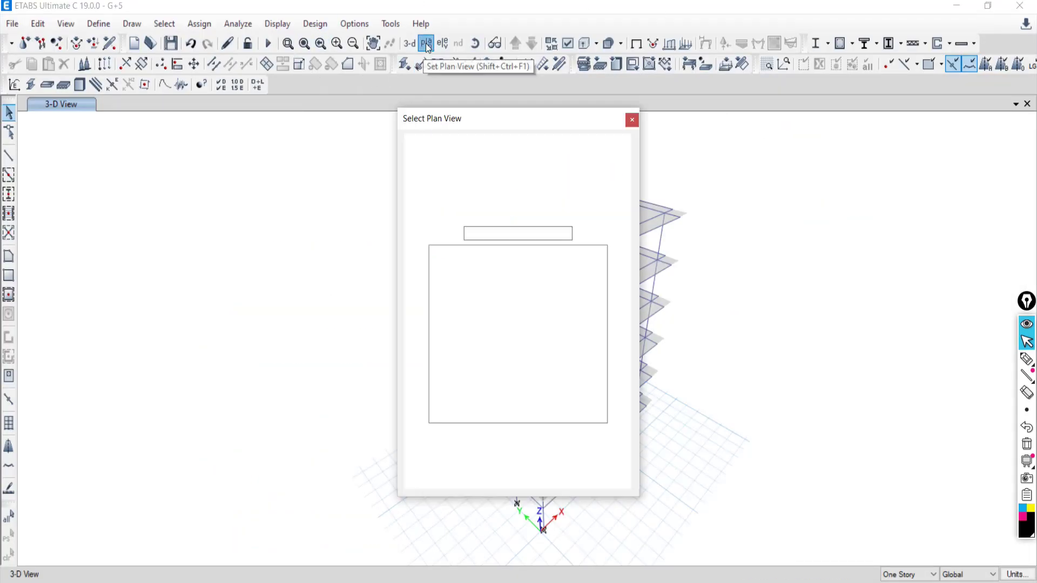
pyautogui.click(631, 121)
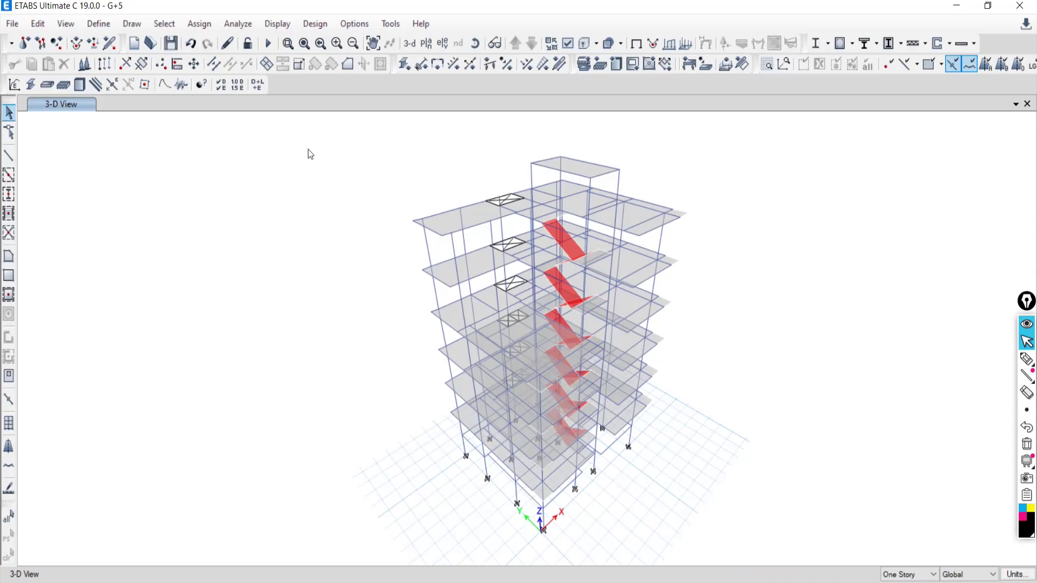
# Dismiss the Bentley connection pop-up and start a new model with built-in settings, discarding the unsaved G+5 changes.
pyautogui.click(12, 23)
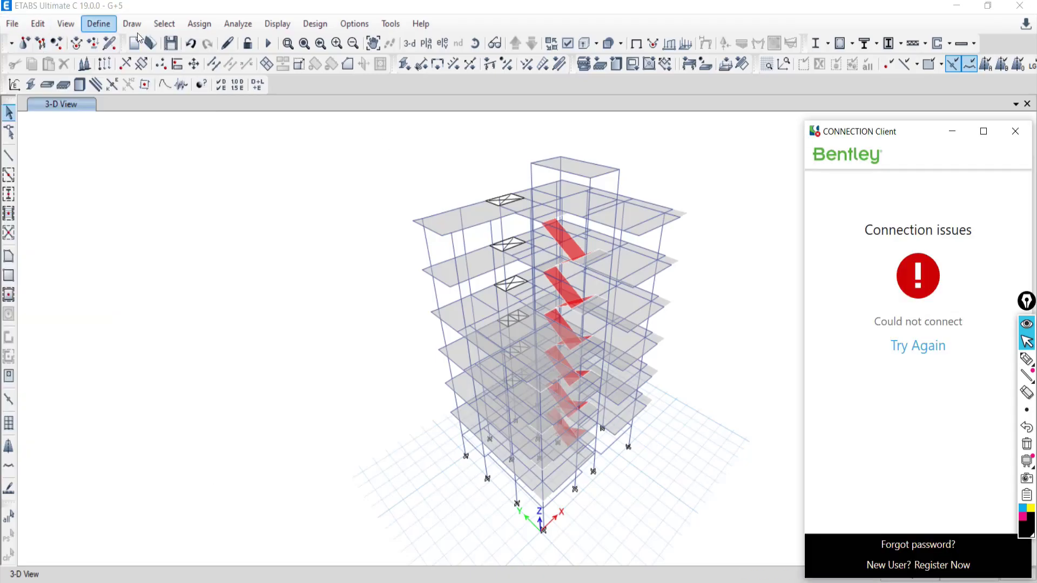
pyautogui.click(1015, 141)
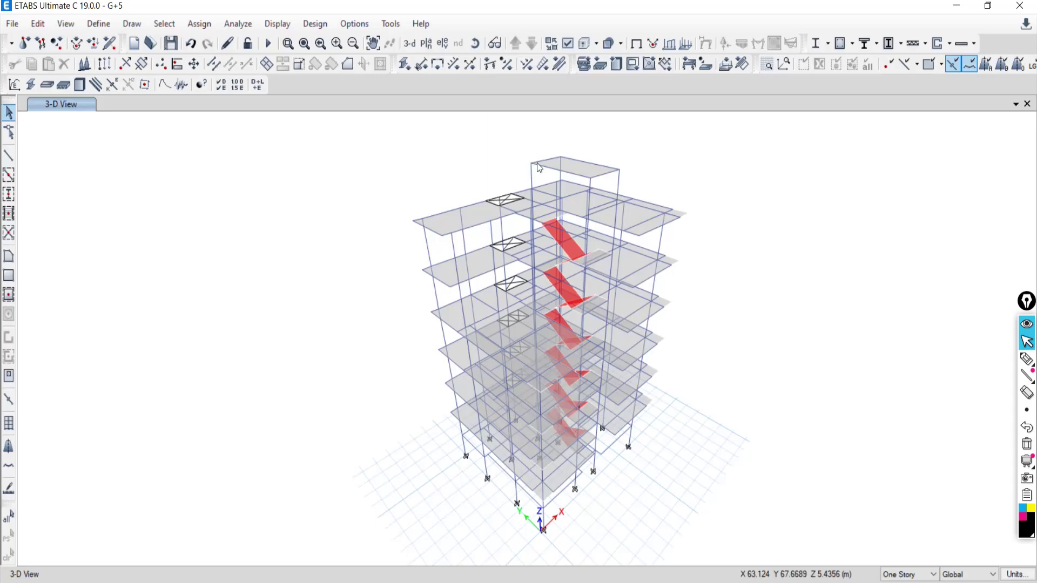
pyautogui.click(12, 24)
pyautogui.click(24, 40)
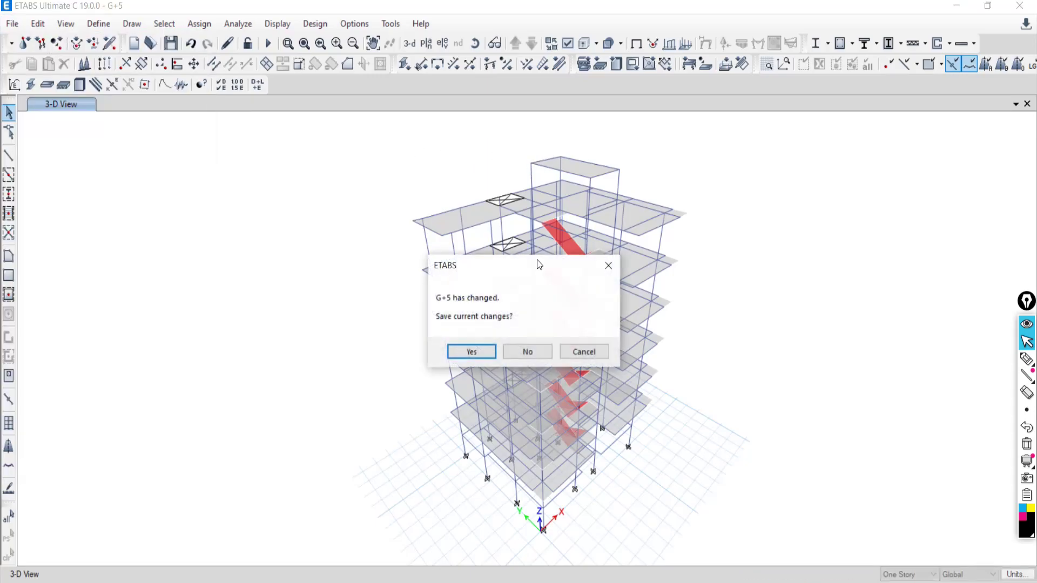
pyautogui.click(535, 353)
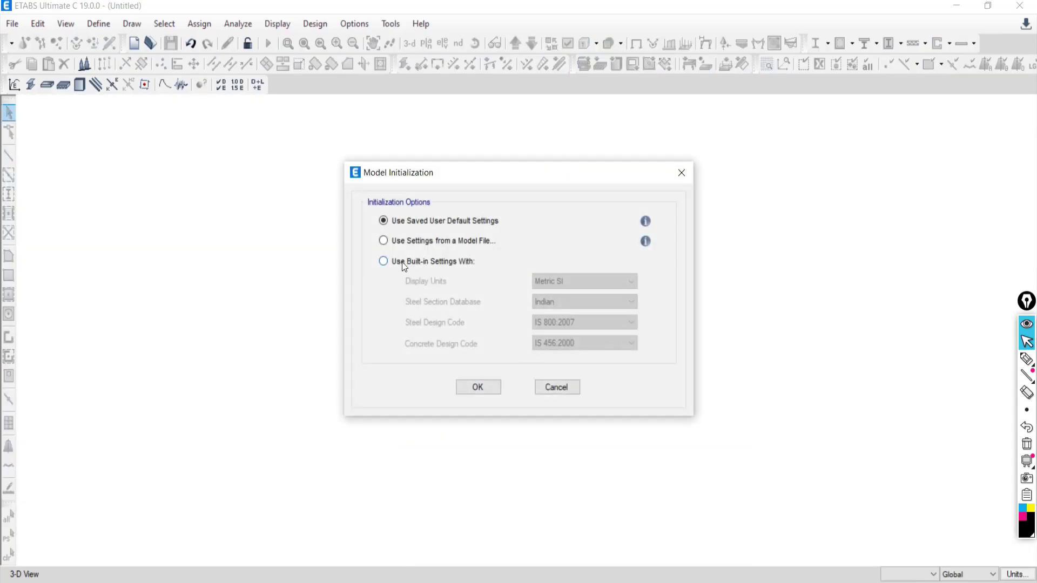
pyautogui.click(386, 261)
pyautogui.click(477, 386)
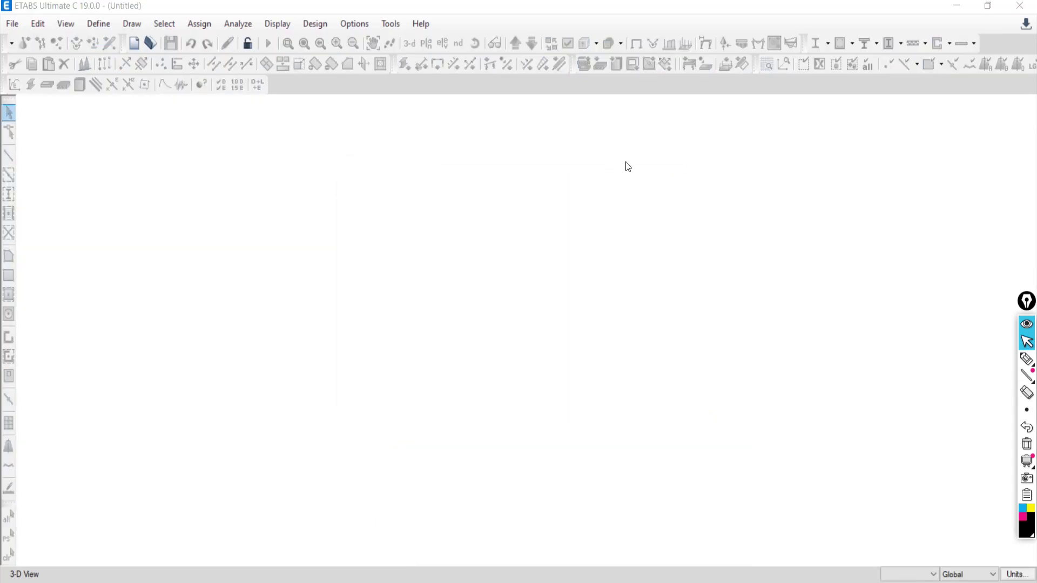
# Set the number of stories to 30 and create the model from the Grid Only template.
pyautogui.doubleClick(730, 176)
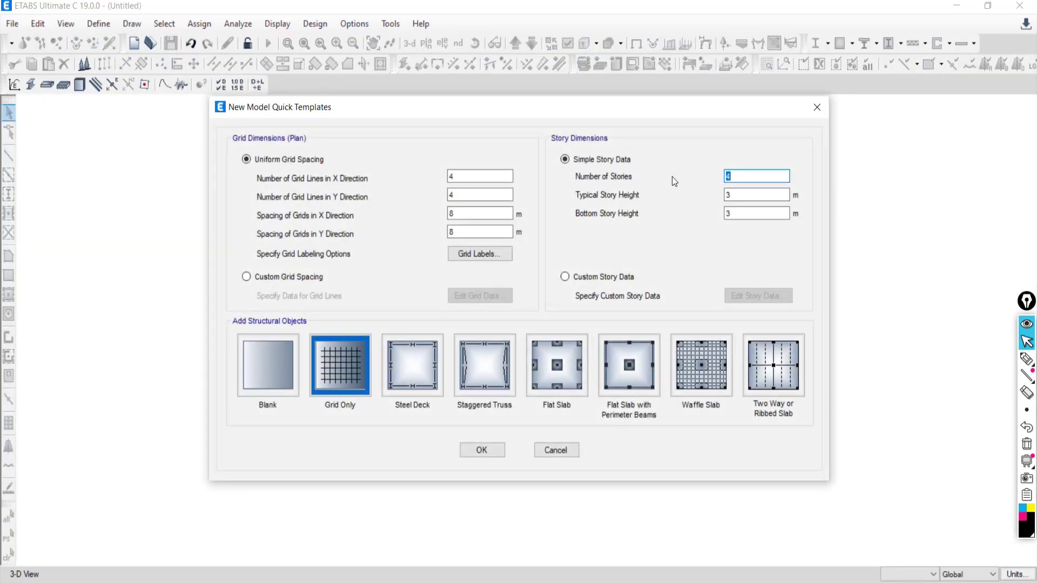
pyautogui.write('30')
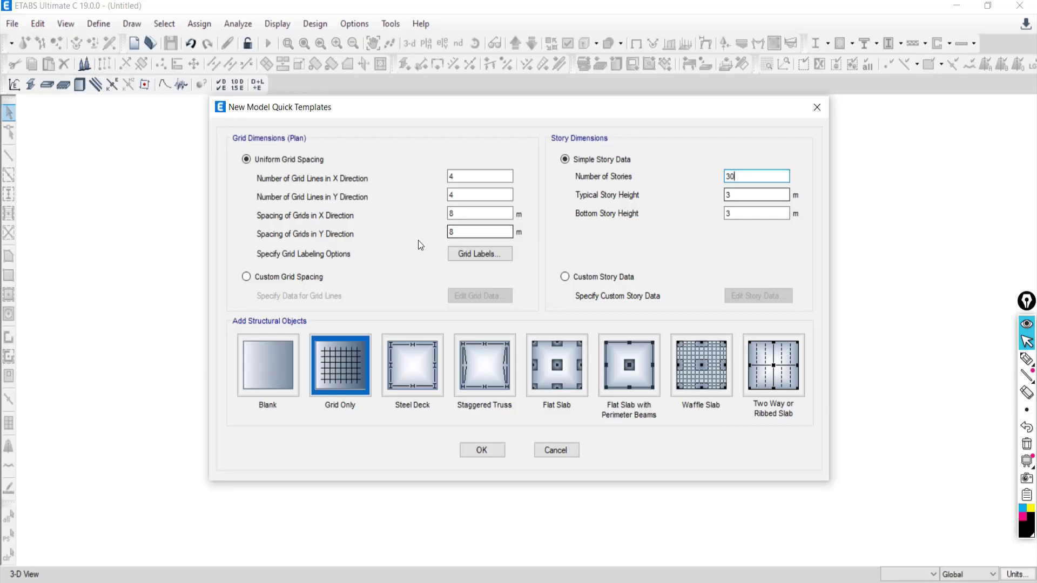
pyautogui.click(342, 367)
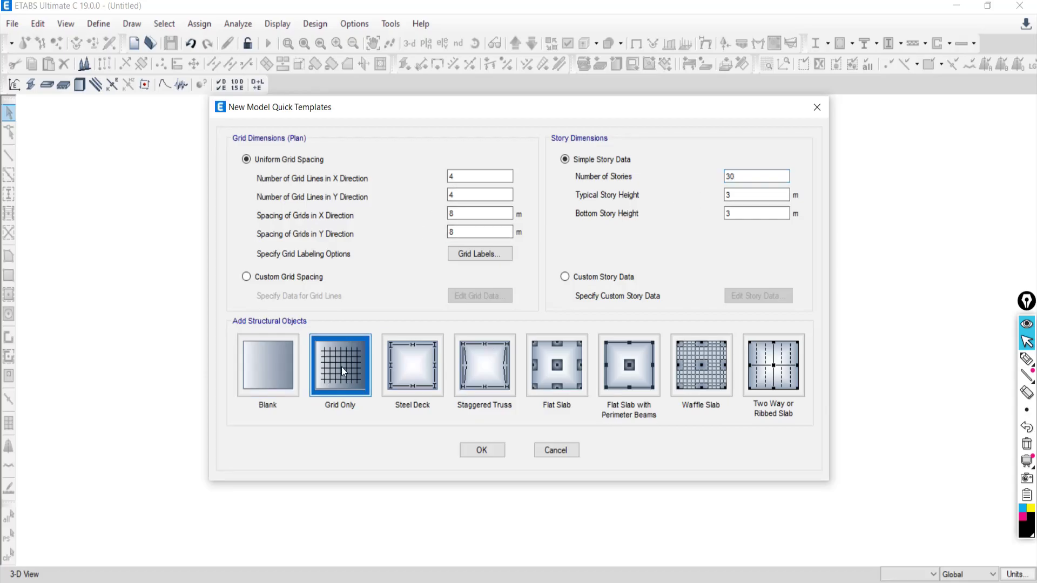
pyautogui.click(481, 451)
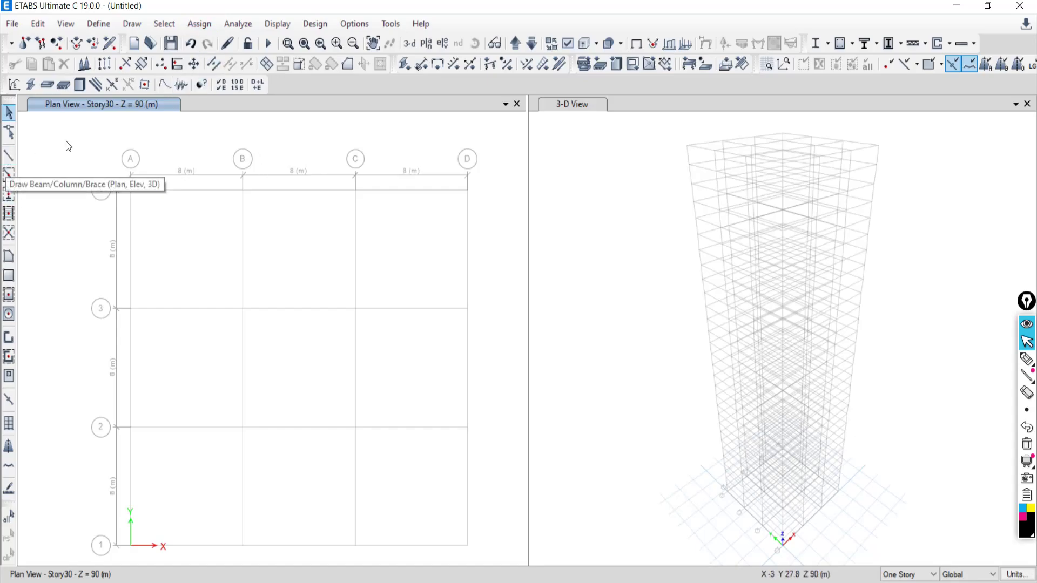
# Start the Draw Beam/Column/Brace command for the Story30 plan and close the object properties window.
pyautogui.click(9, 157)
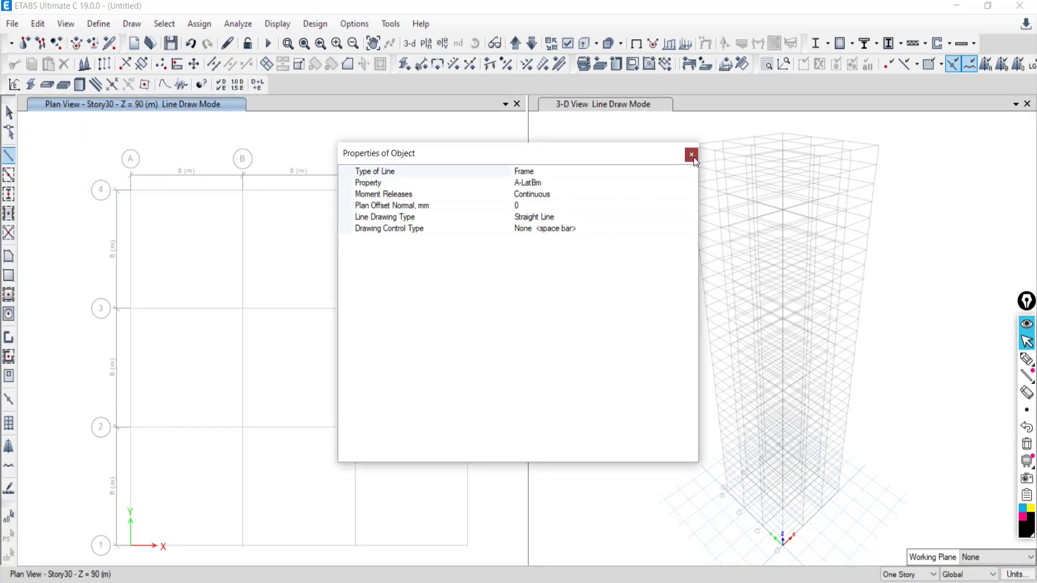
pyautogui.click(691, 155)
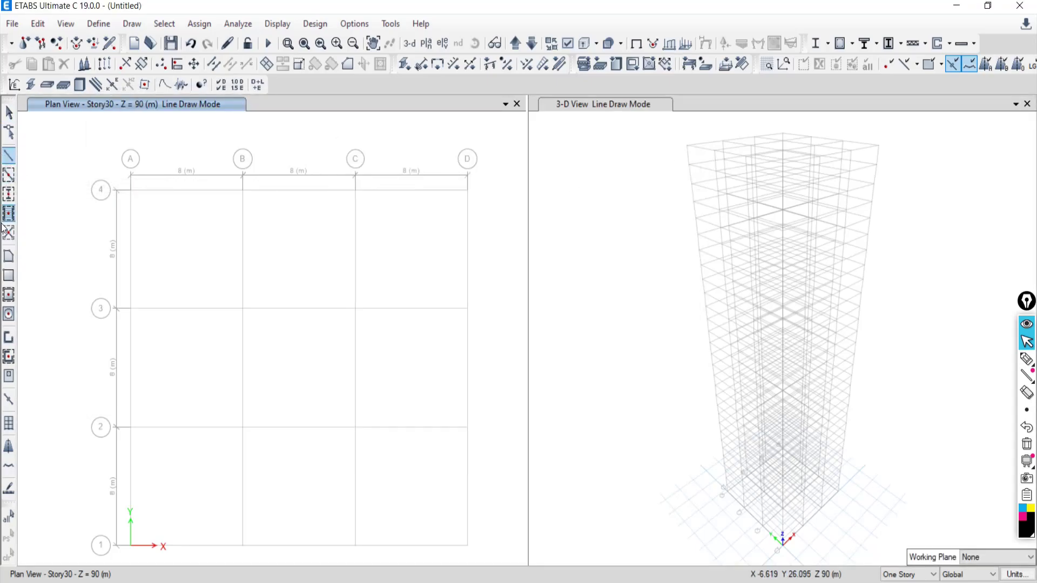
# Quick-draw ConcCol columns at every grid intersection of A–D and 1–4, applied to All Stories.
pyautogui.click(10, 196)
pyautogui.click(564, 171)
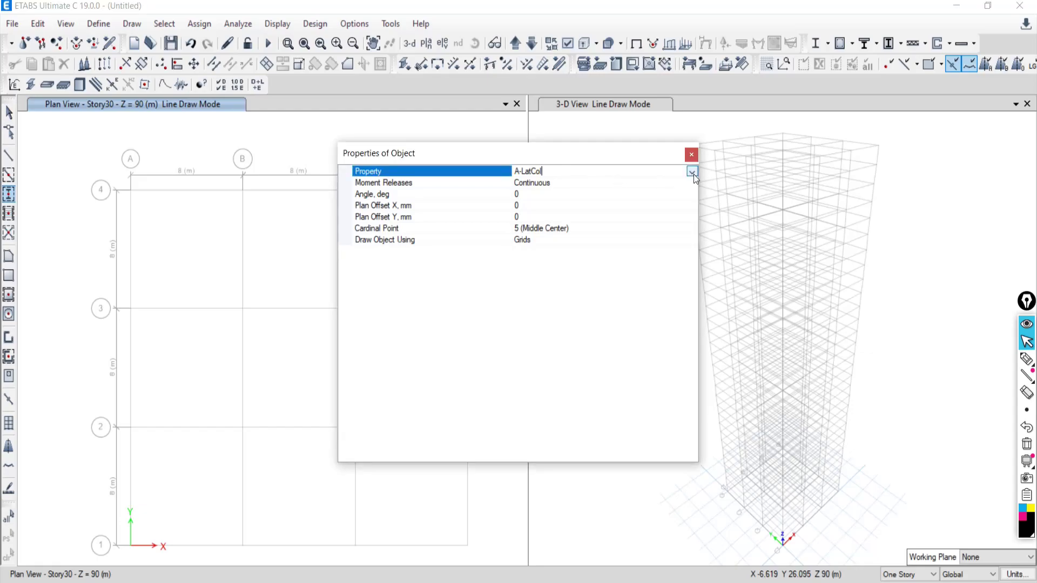
pyautogui.click(692, 171)
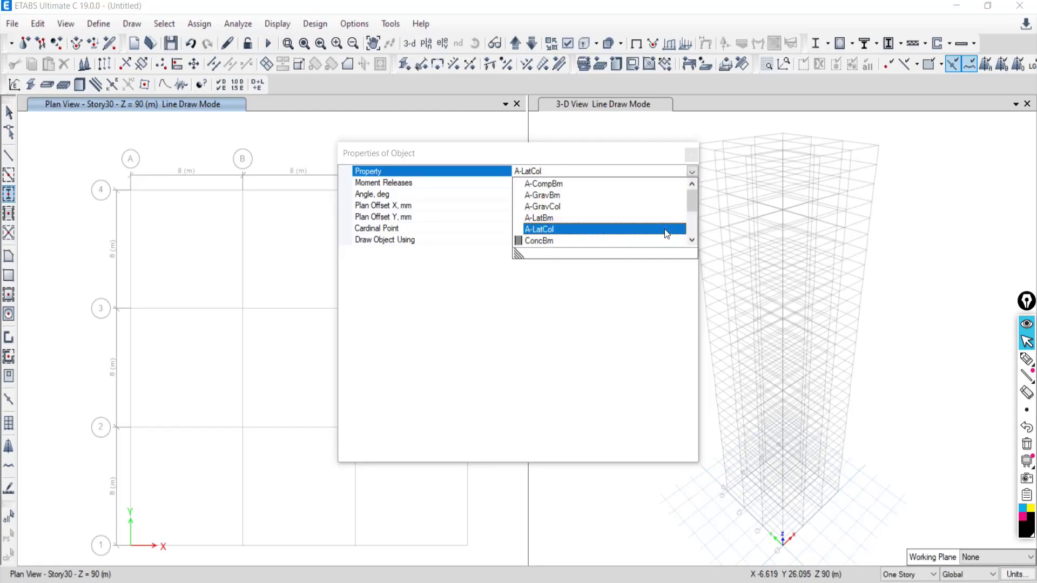
pyautogui.scroll(-2, 608, 233)
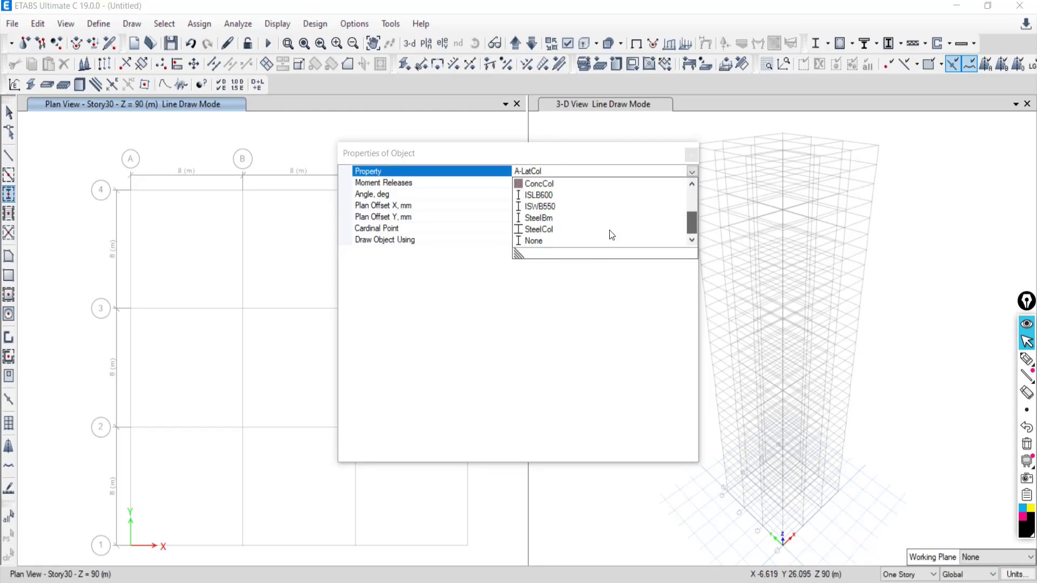
pyautogui.click(540, 183)
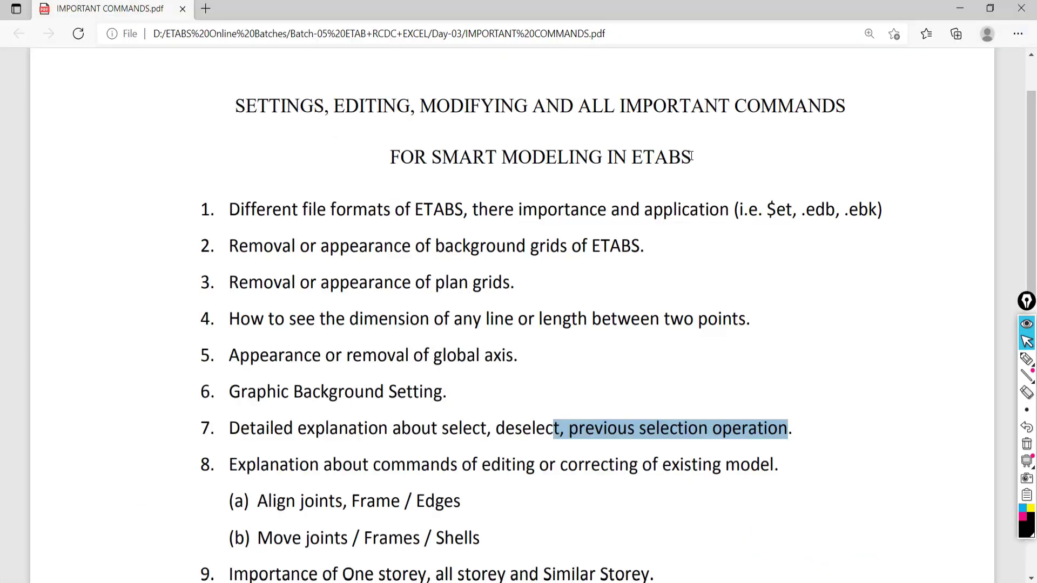
pyautogui.hotkey('alt', 'Tab')
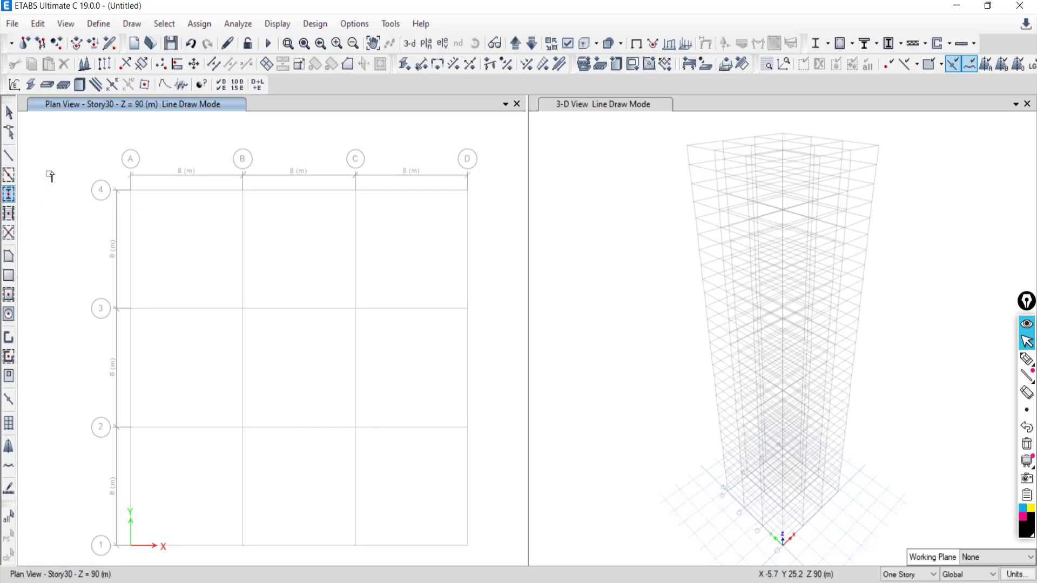
pyautogui.click(909, 574)
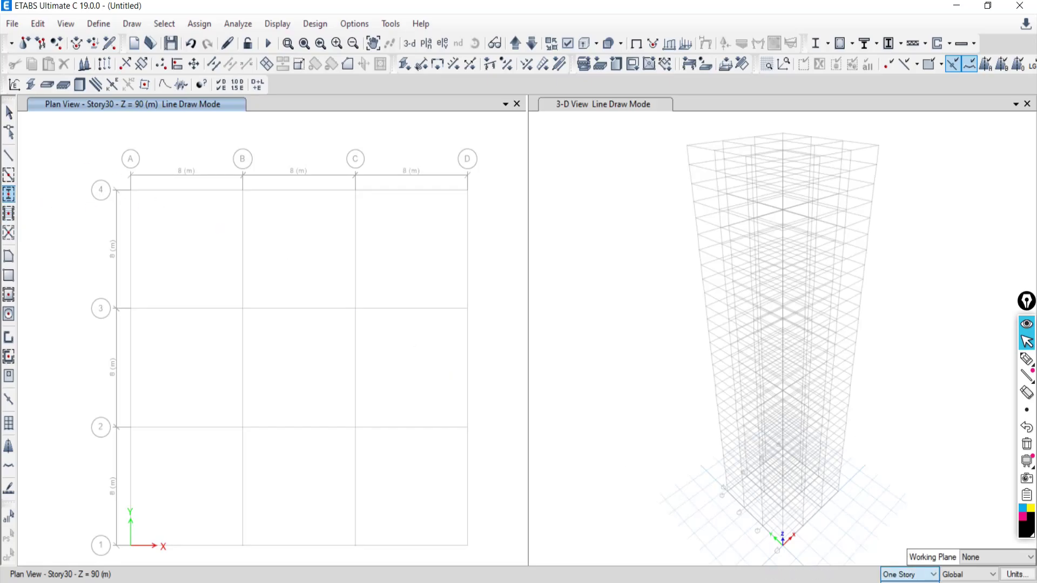
pyautogui.click(907, 558)
pyautogui.moveTo(75, 164); pyautogui.dragTo(488, 566)
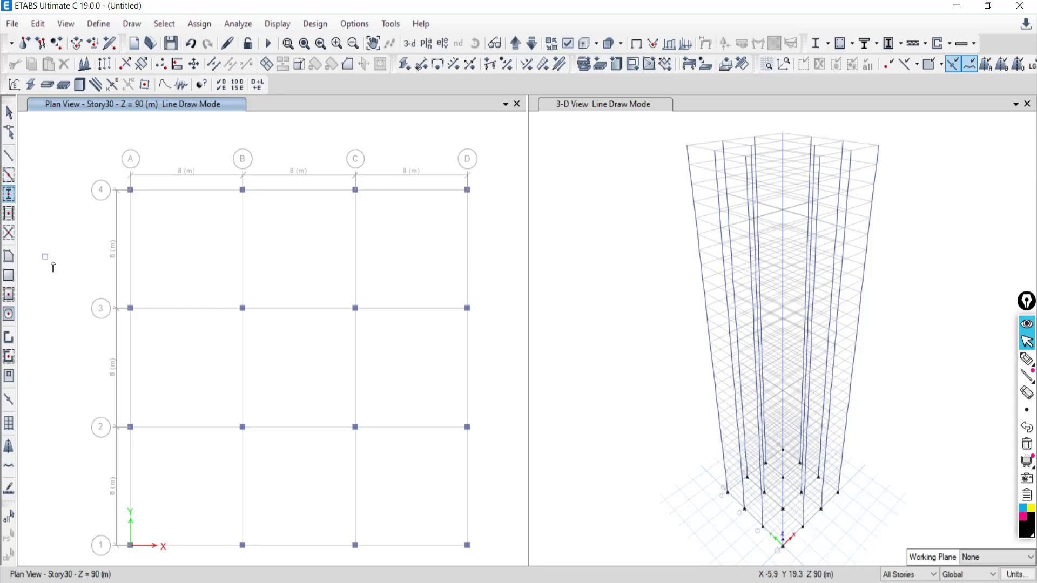
# Quick-draw ConcBm beams along all plan grid lines on all stories.
pyautogui.click(9, 178)
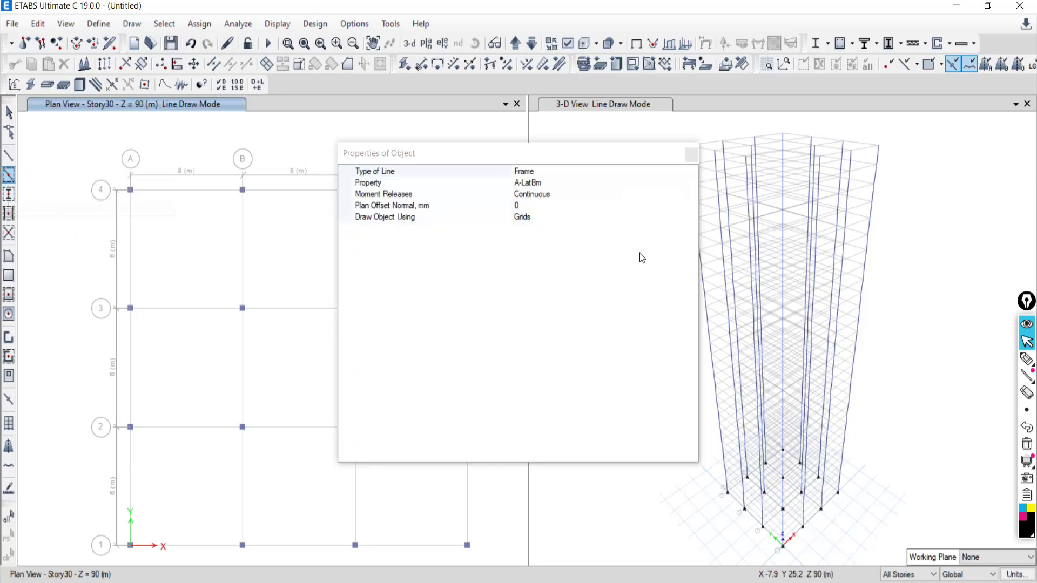
pyautogui.click(588, 185)
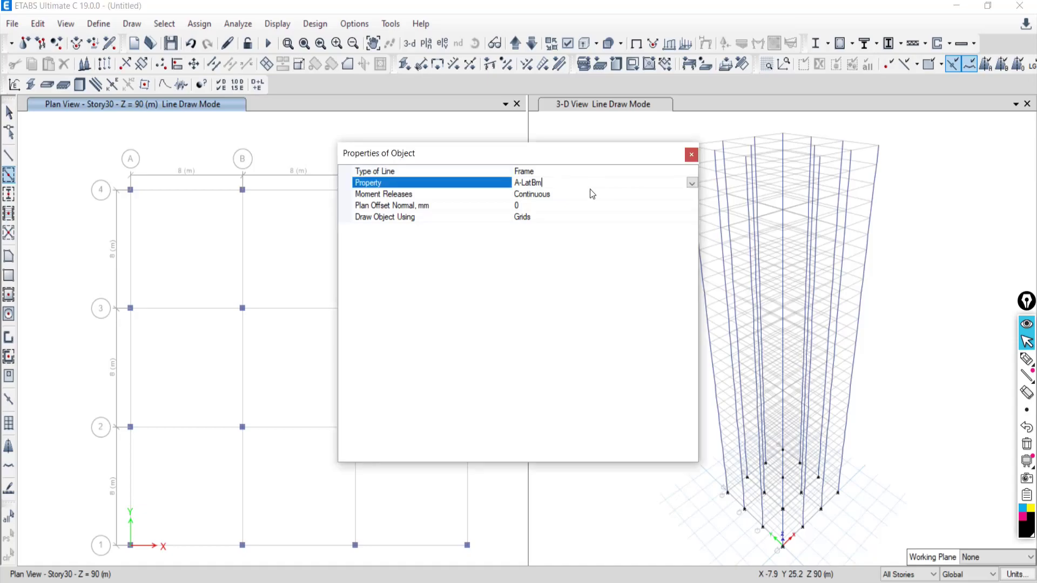
pyautogui.click(692, 183)
pyautogui.click(546, 251)
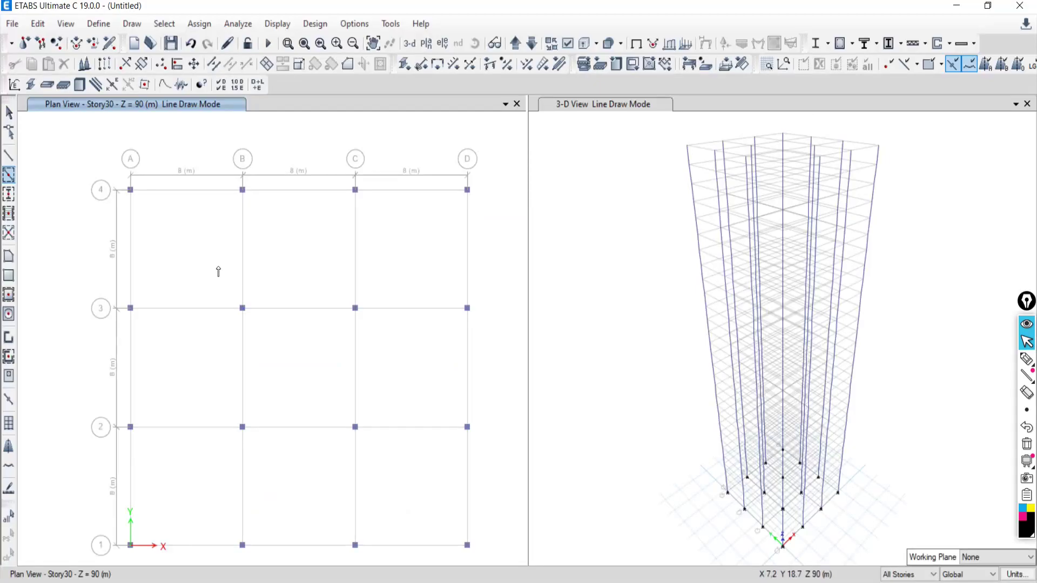
pyautogui.scroll(-4, 216, 269)
pyautogui.moveTo(142, 198); pyautogui.dragTo(352, 412)
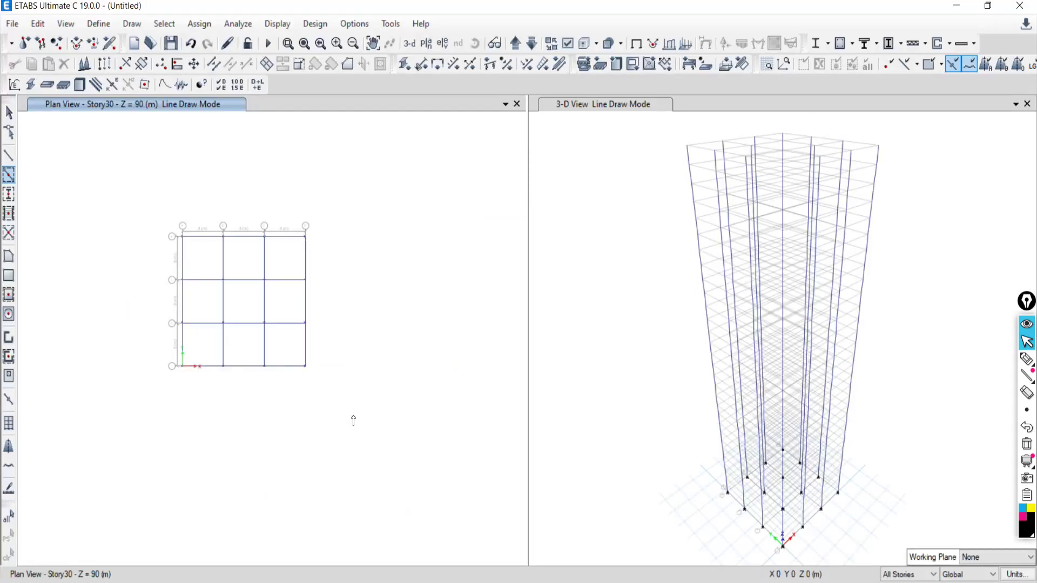
# Quick-draw Slab1 floor panels over all grid bays on all stories, and leave the drawing mode.
pyautogui.click(9, 275)
pyautogui.click(7, 296)
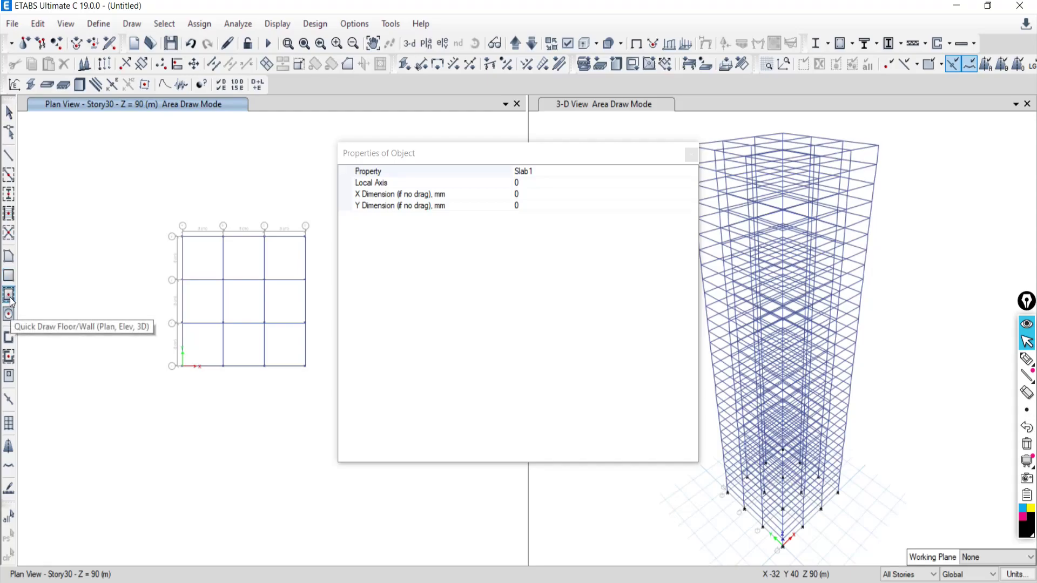
pyautogui.click(691, 155)
pyautogui.moveTo(140, 202); pyautogui.dragTo(356, 409)
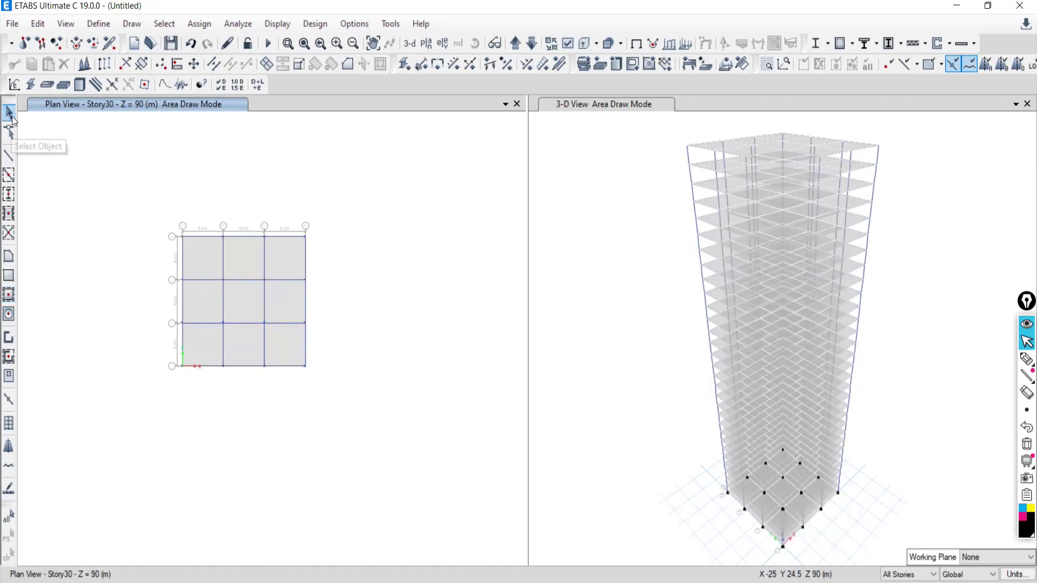
pyautogui.click(9, 114)
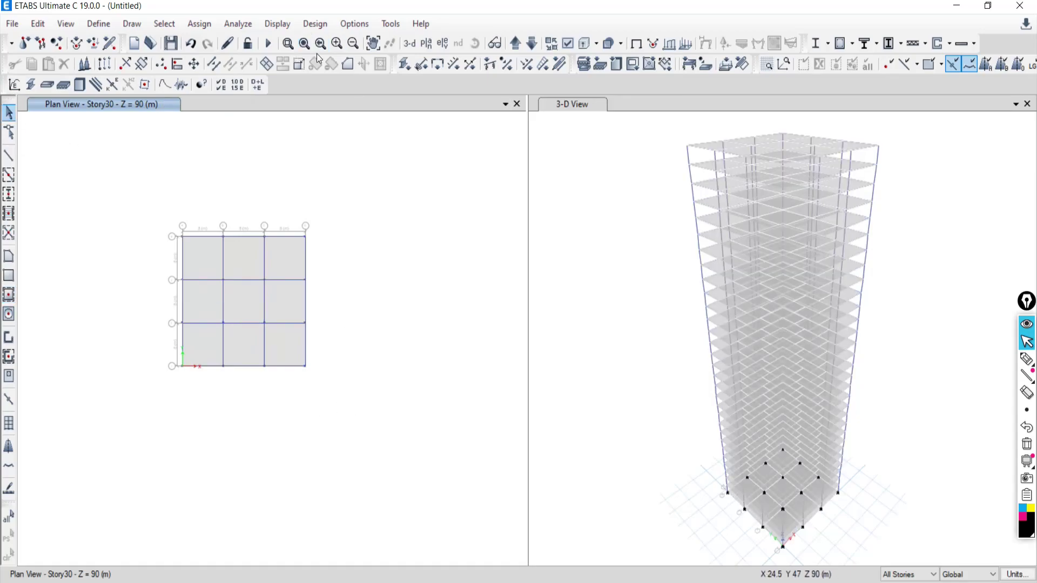
# Switch the plan view to the Base level.
pyautogui.click(426, 43)
pyautogui.moveTo(598, 300); pyautogui.dragTo(601, 332)
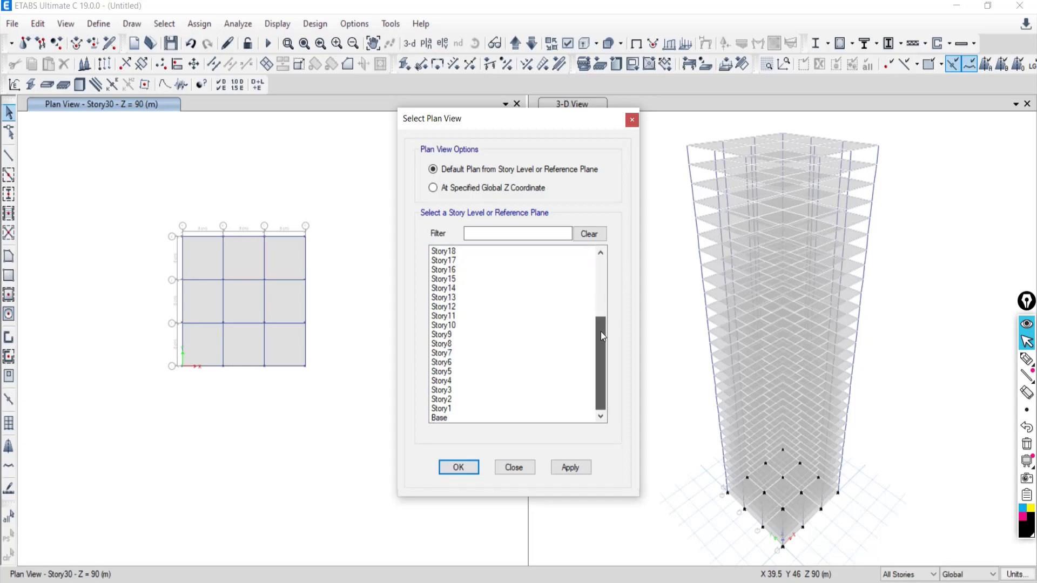
pyautogui.click(465, 418)
pyautogui.click(566, 468)
pyautogui.click(513, 468)
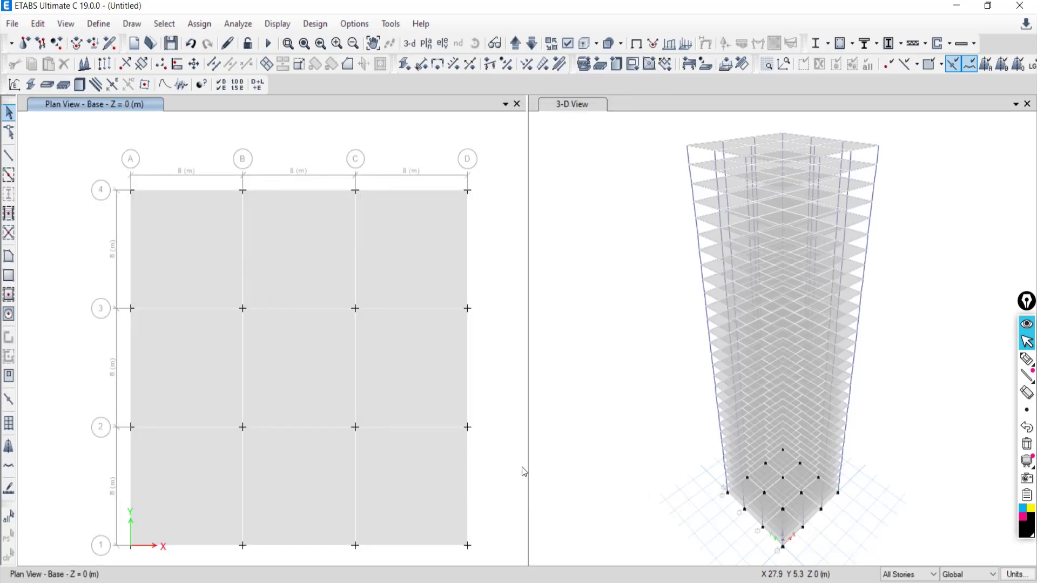
# Limit the selection to One Story and delete all nine slab panels at the Base level.
pyautogui.click(905, 582)
pyautogui.click(406, 252)
pyautogui.click(279, 249)
pyautogui.click(181, 249)
pyautogui.click(290, 373)
pyautogui.click(394, 381)
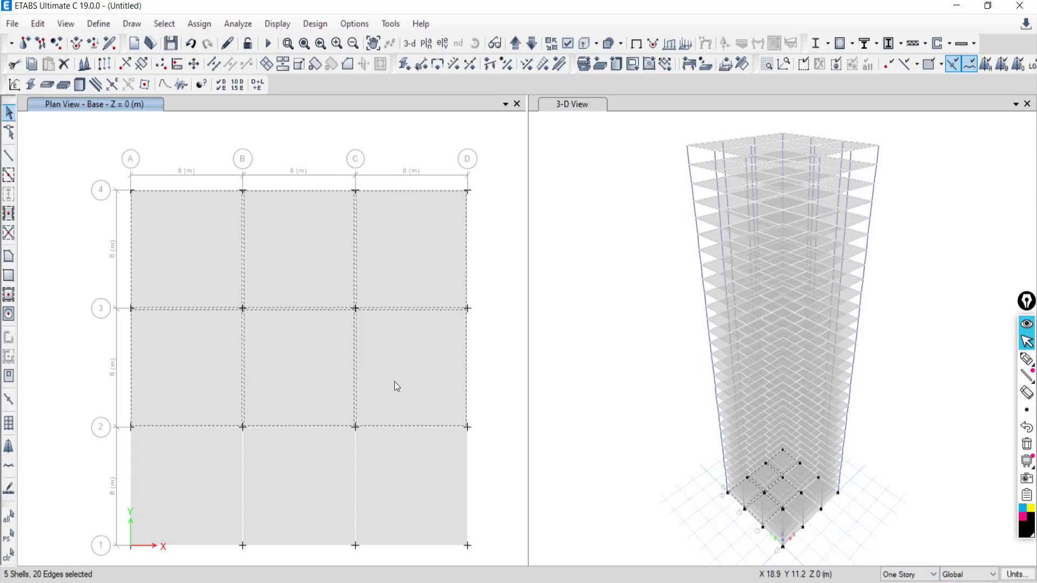
pyautogui.click(400, 478)
pyautogui.click(308, 476)
pyautogui.click(177, 485)
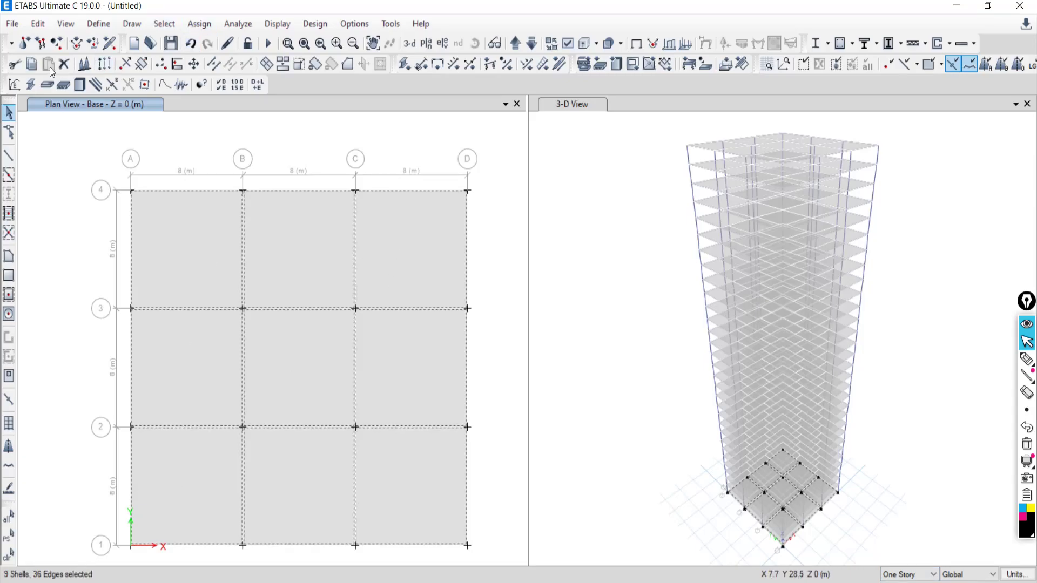
pyautogui.click(64, 63)
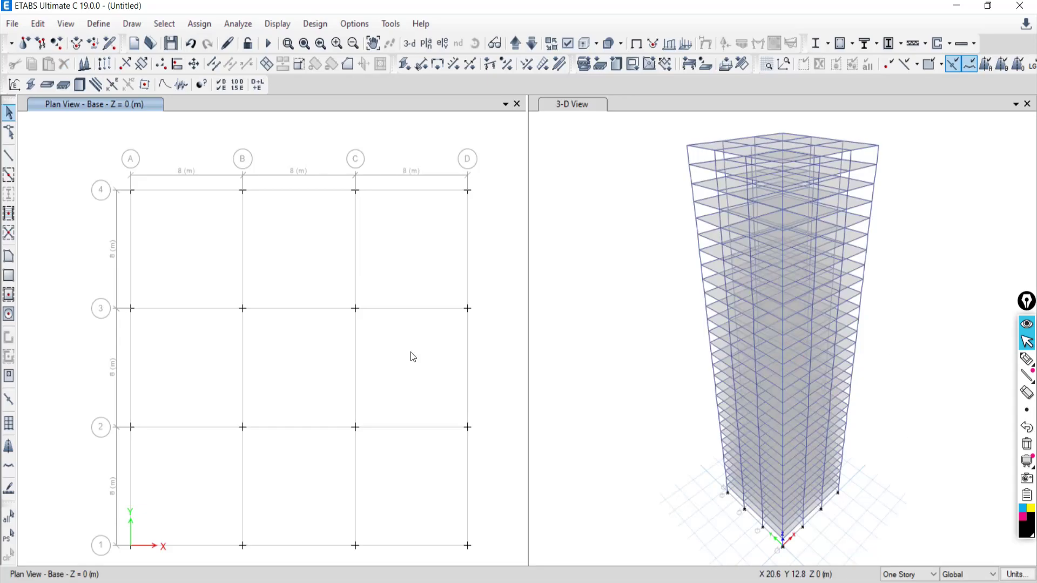
# Widen the plan view window relative to the 3-D view.
pyautogui.scroll(-3, 412, 357)
pyautogui.scroll(3, 362, 348)
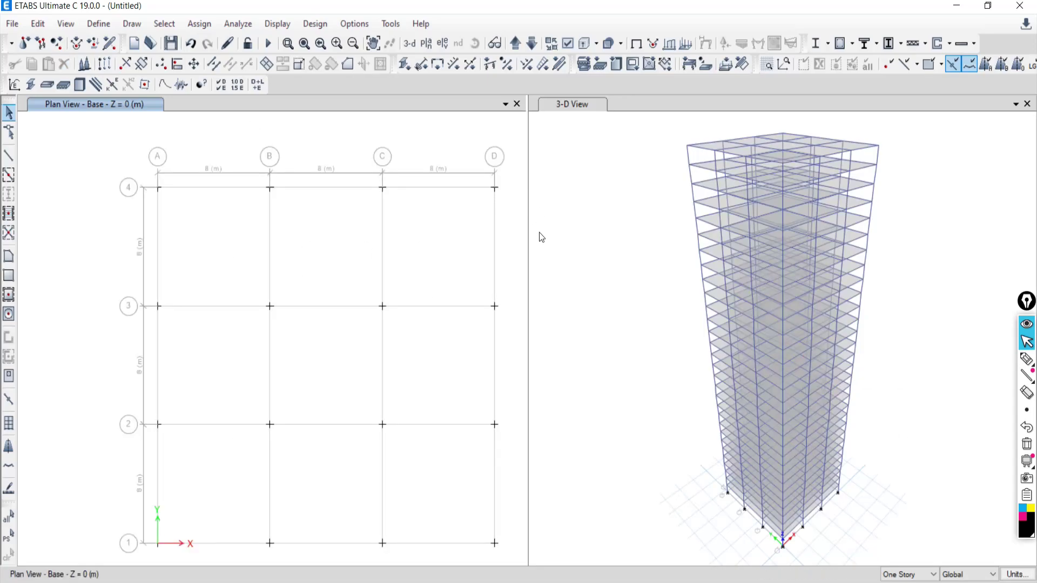
pyautogui.moveTo(527, 229); pyautogui.dragTo(687, 226)
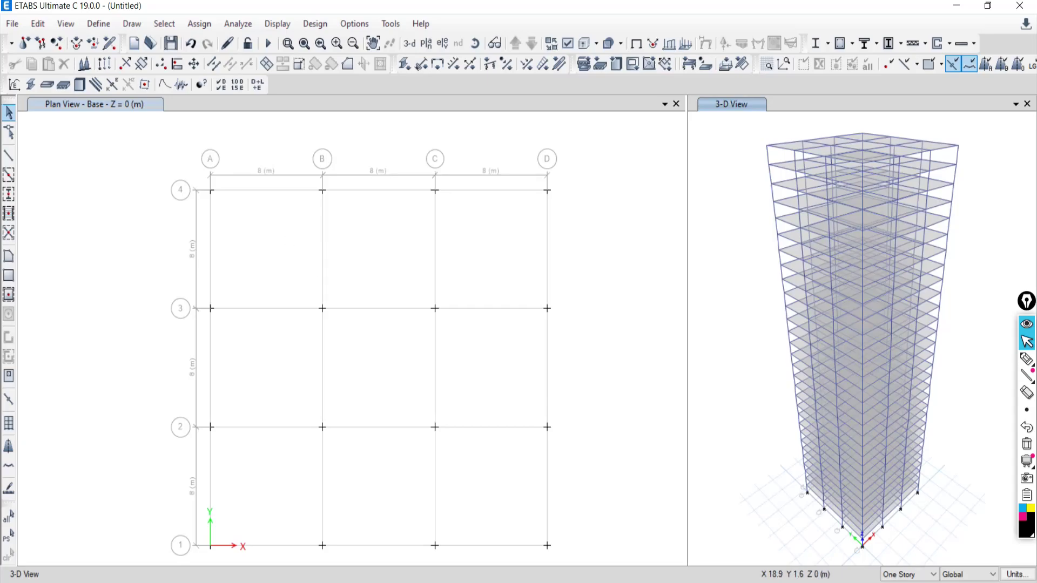
pyautogui.click(208, 573)
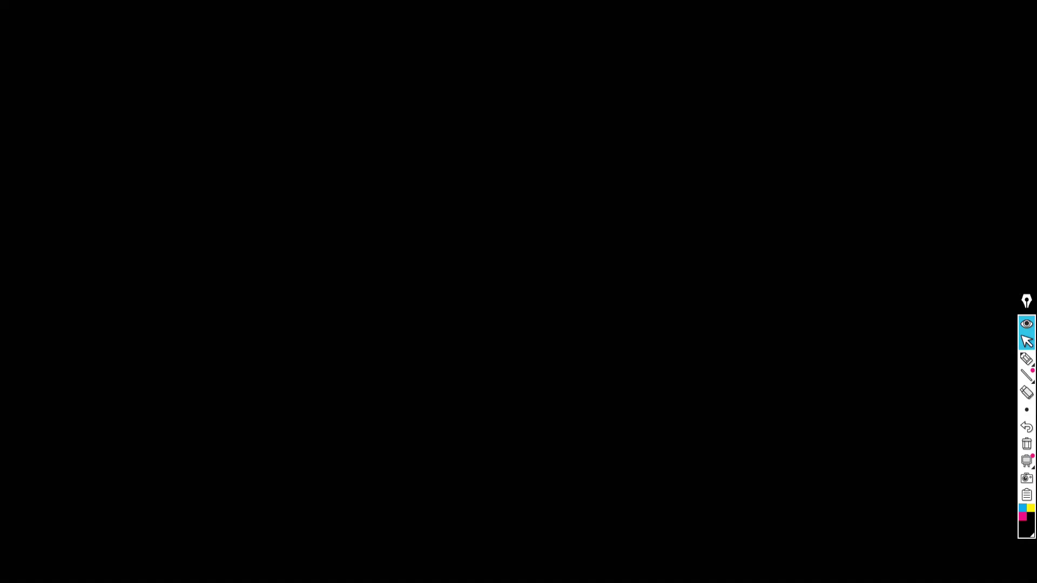
pyautogui.hotkey('alt', 'Tab')
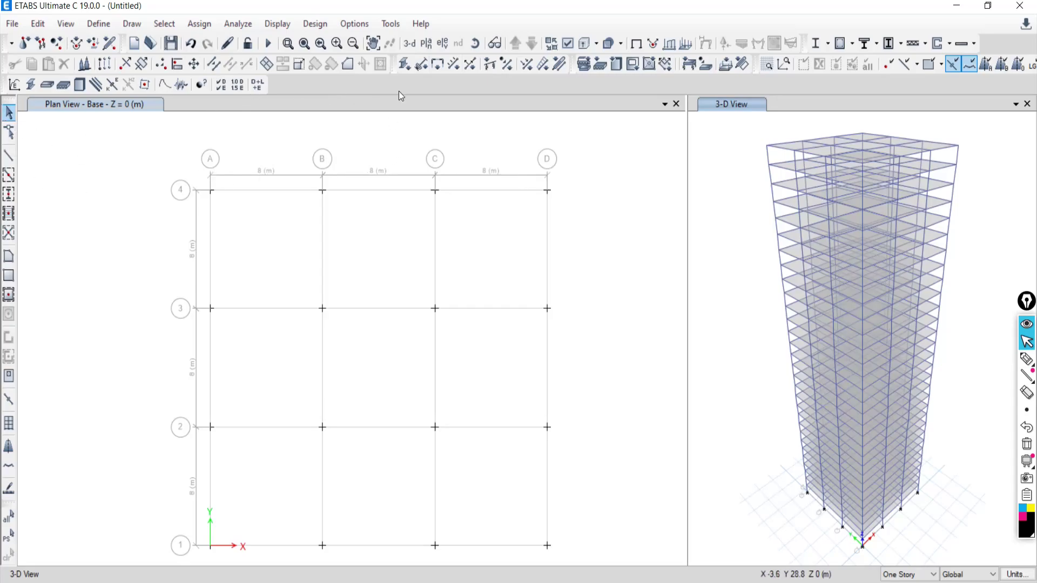
pyautogui.click(426, 43)
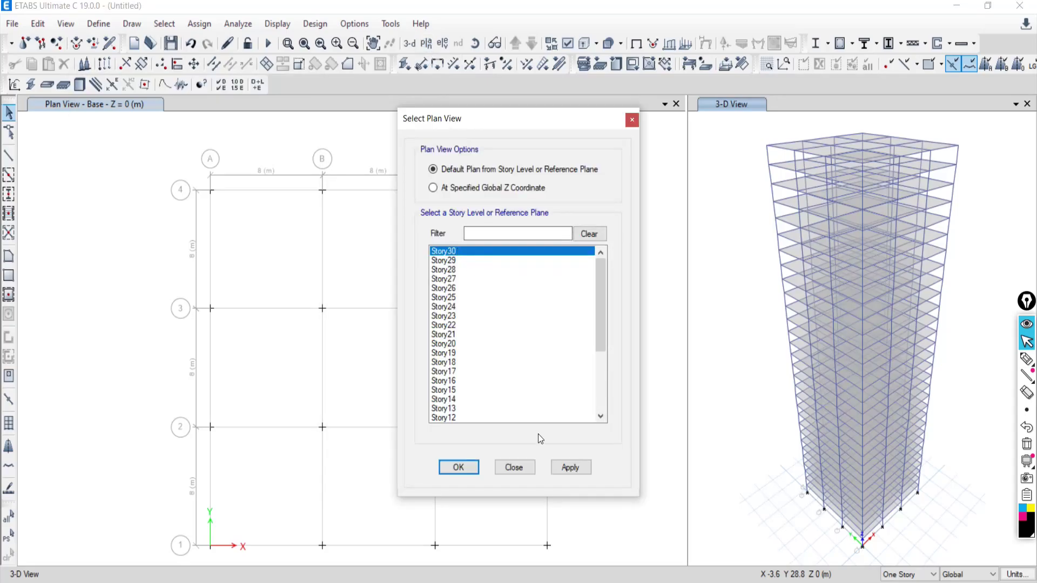
pyautogui.click(566, 468)
pyautogui.click(518, 469)
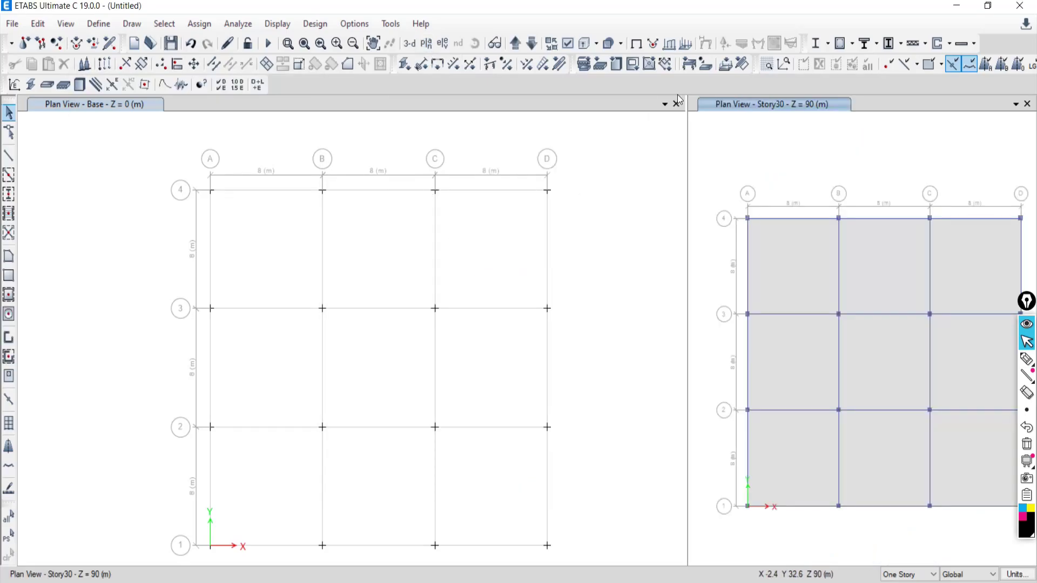
pyautogui.click(409, 43)
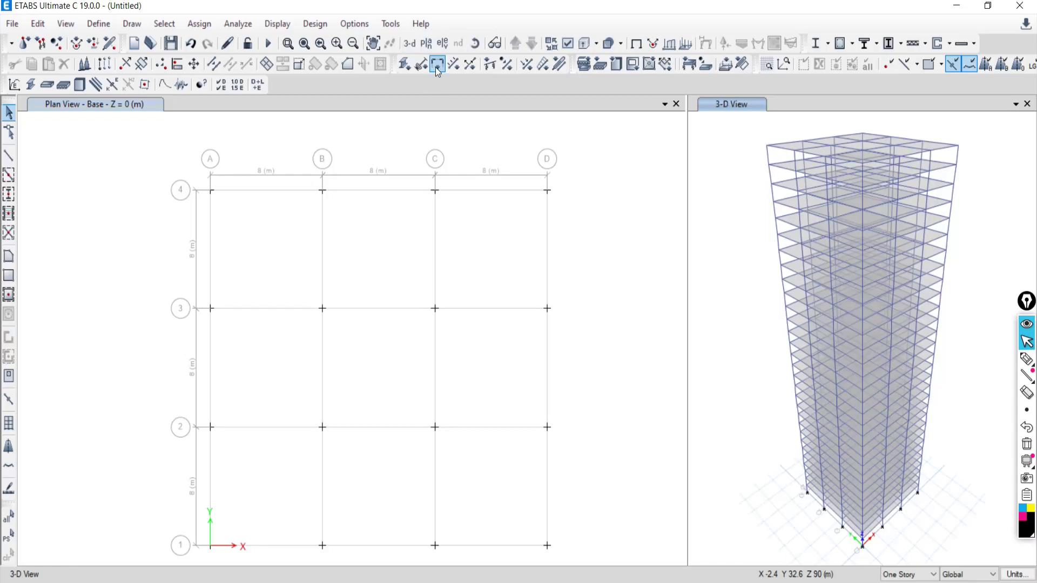
# Show the Story30 plan in the plan view window, keeping the 3-D view beside it.
pyautogui.click(397, 130)
pyautogui.click(426, 44)
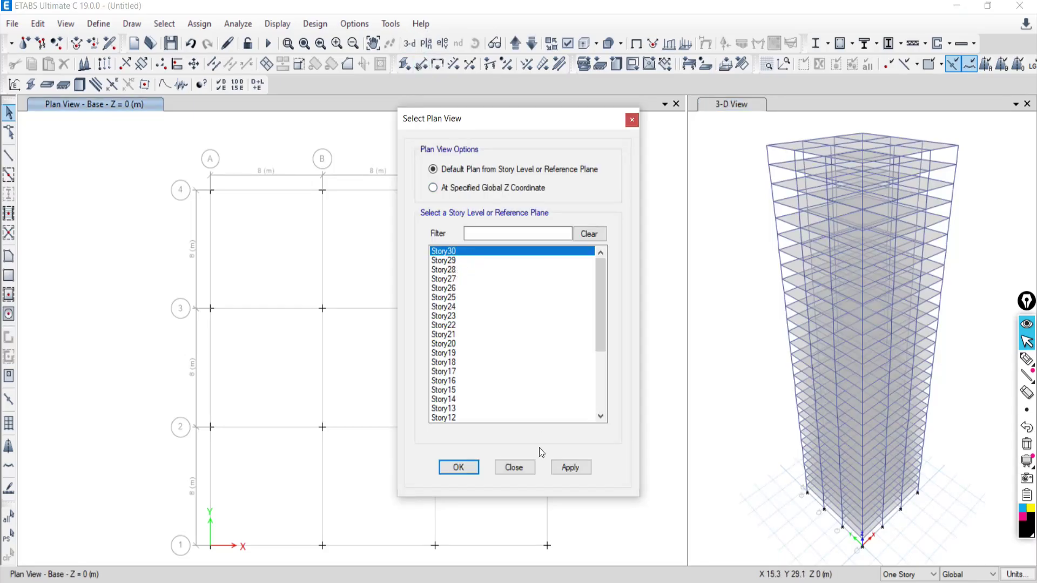
pyautogui.click(570, 467)
pyautogui.click(515, 467)
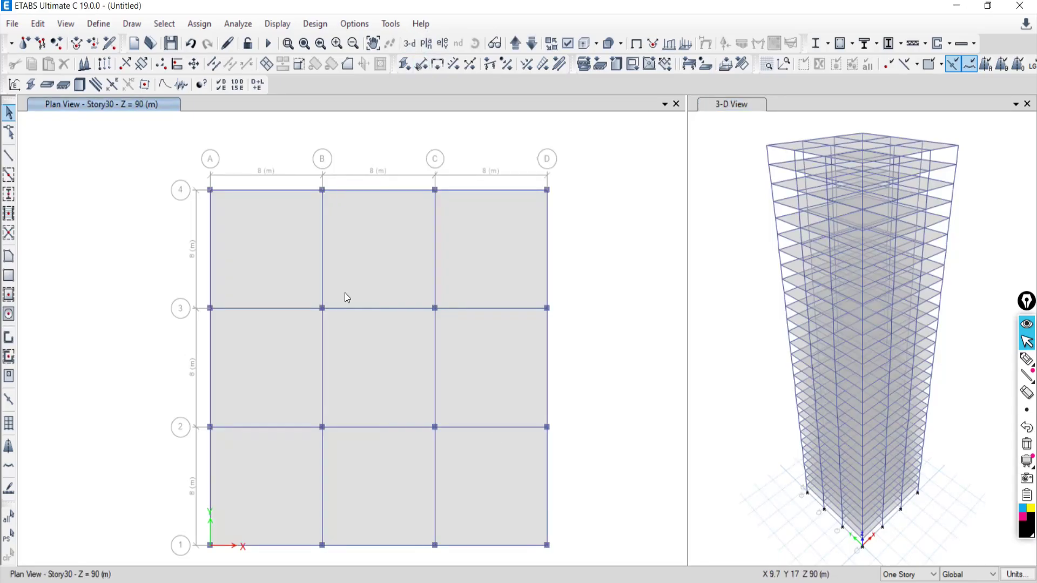
pyautogui.moveTo(365, 312); pyautogui.dragTo(355, 289, button='middle')
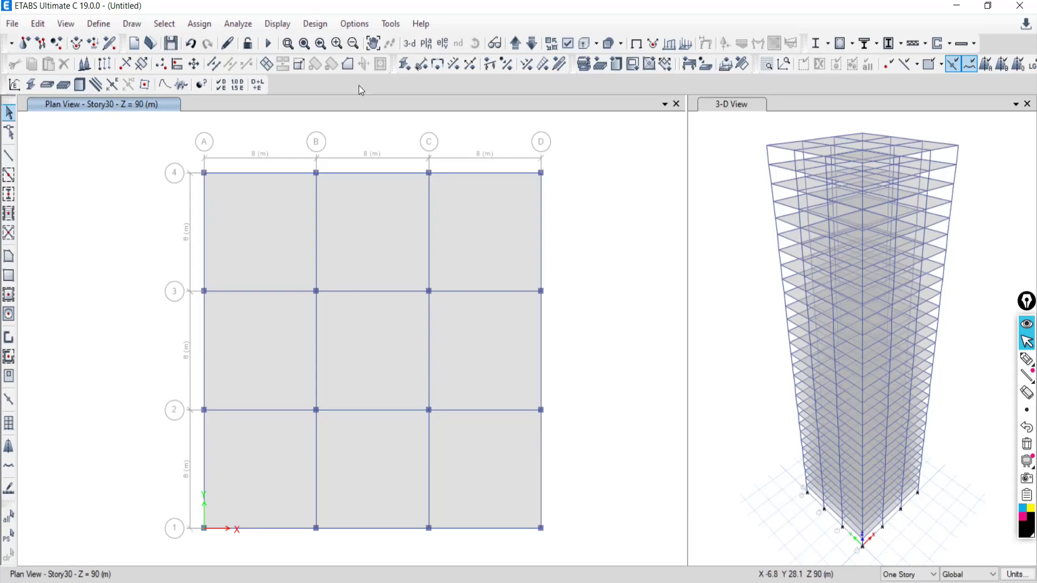
# Step the plan view down one story at a time from Story30 to Story21.
pyautogui.click(531, 45)
pyautogui.click(532, 46)
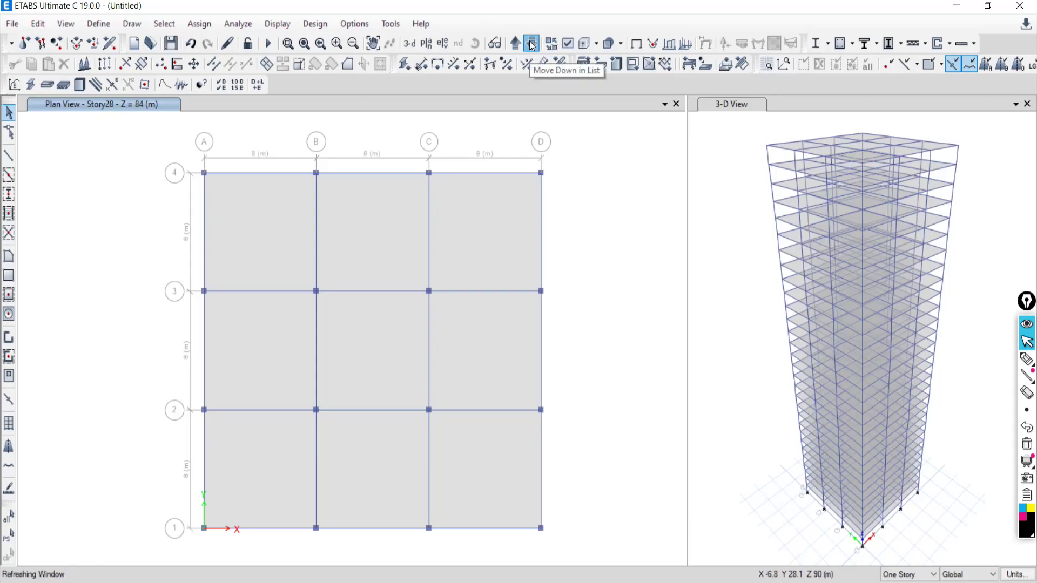
pyautogui.click(531, 45)
pyautogui.click(532, 45)
pyautogui.click(532, 45)
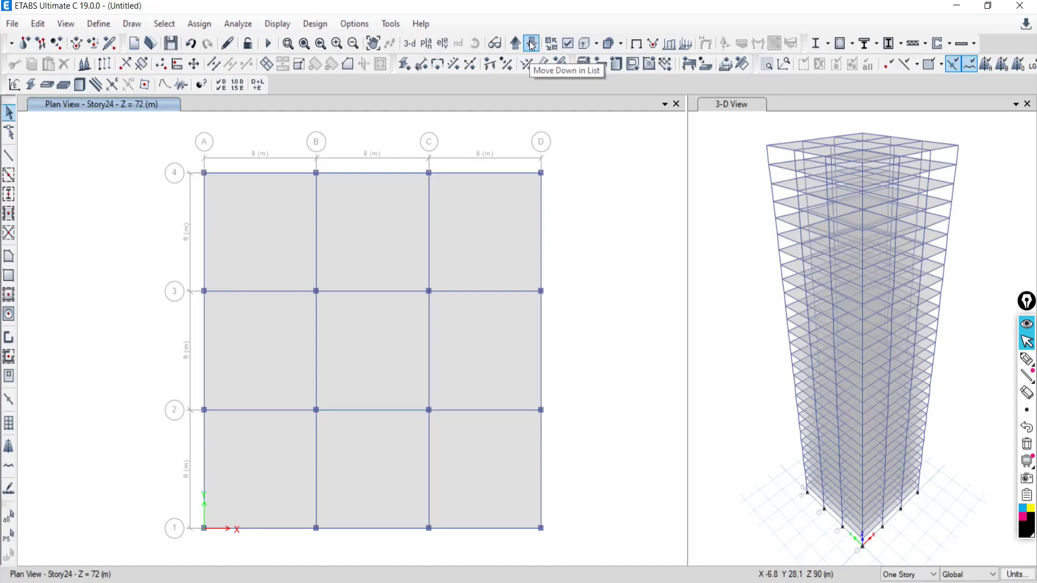
pyautogui.click(532, 46)
pyautogui.click(532, 46)
pyautogui.click(532, 46)
pyautogui.click(532, 45)
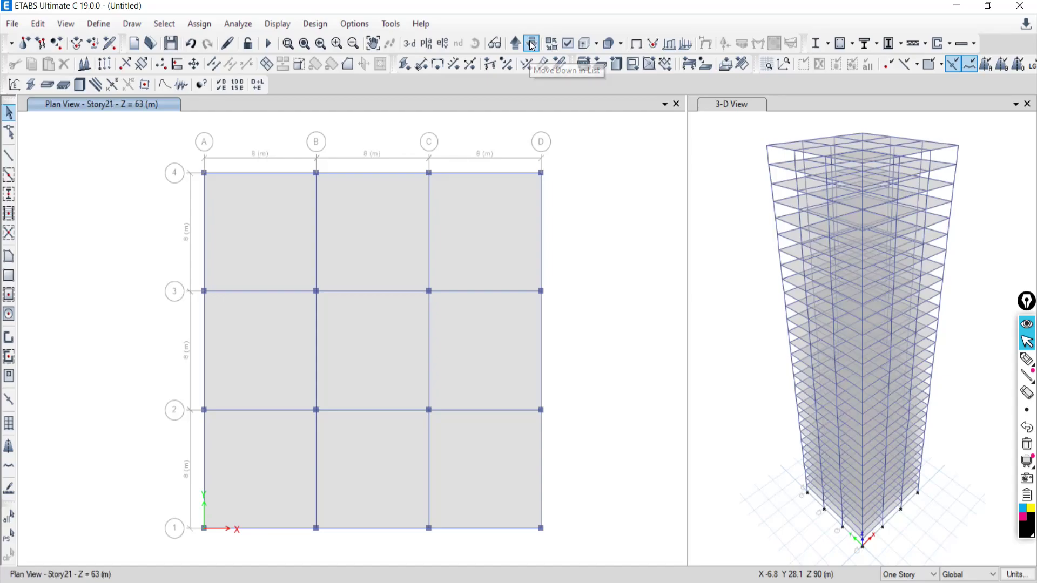
# Show the Story1 plan in the plan view window.
pyautogui.click(427, 44)
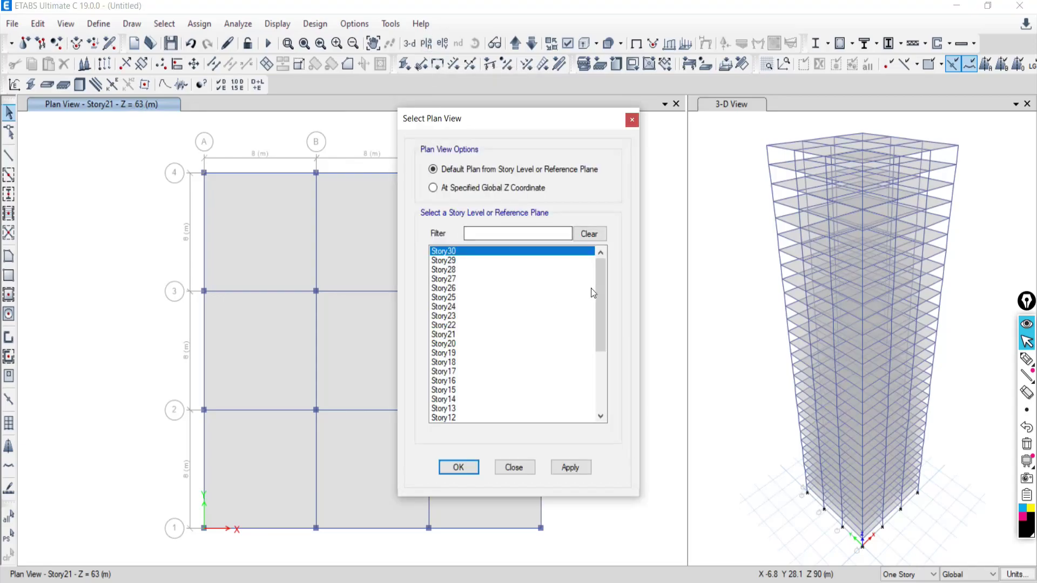
pyautogui.moveTo(601, 270); pyautogui.dragTo(613, 356)
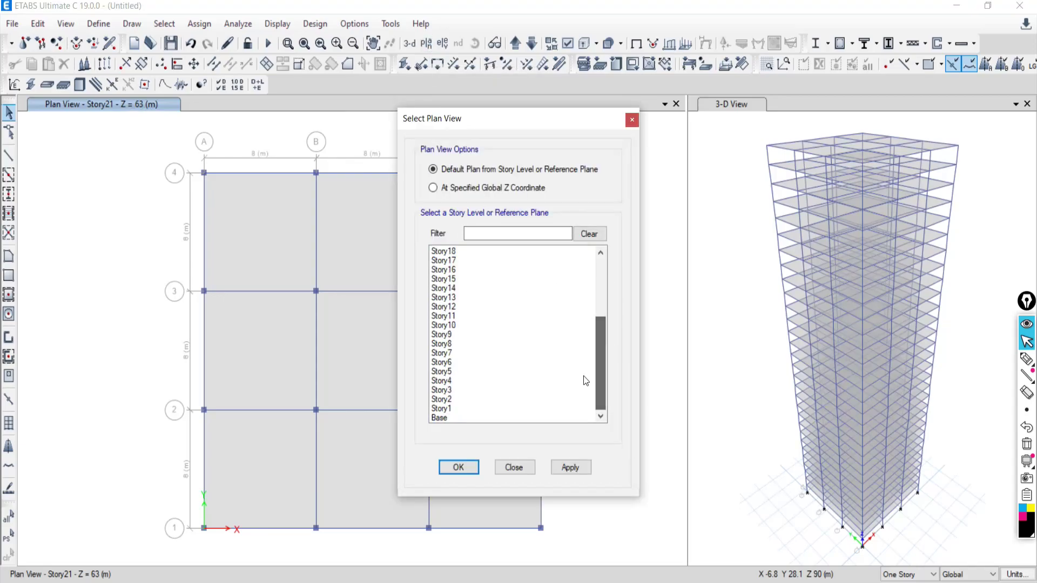
pyautogui.click(450, 409)
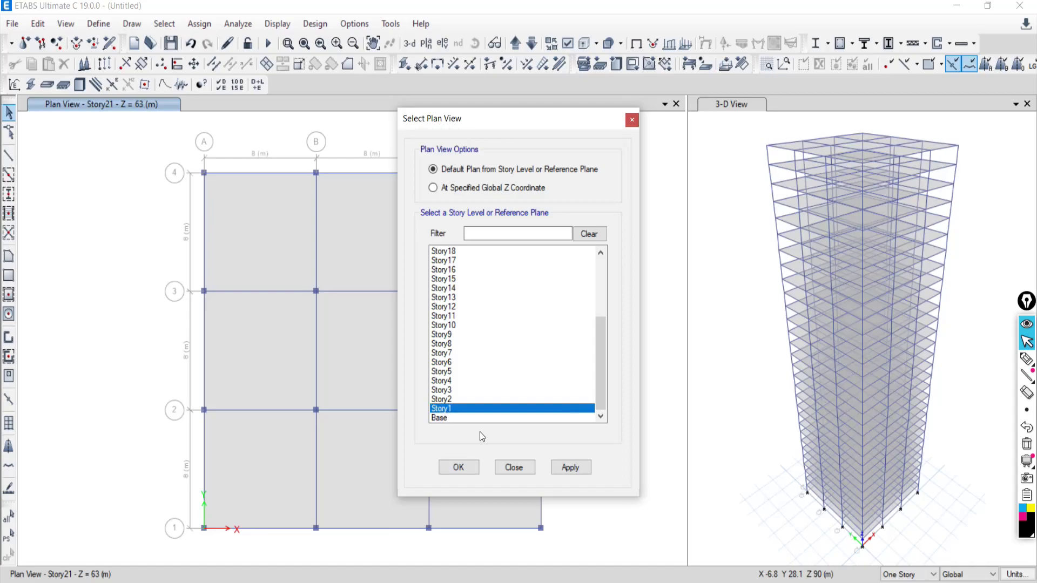
pyautogui.click(572, 471)
pyautogui.click(517, 469)
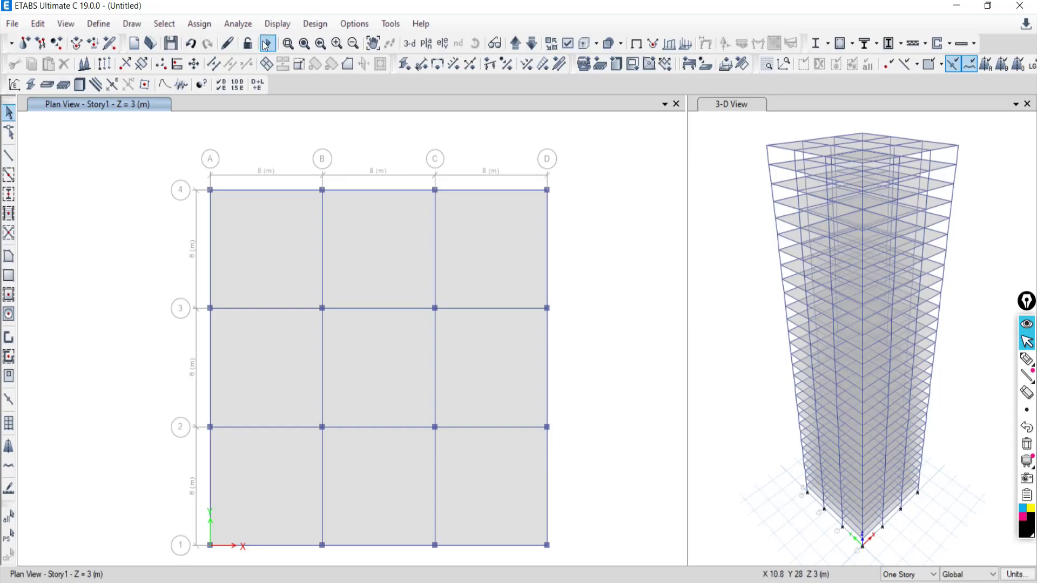
pyautogui.click(429, 48)
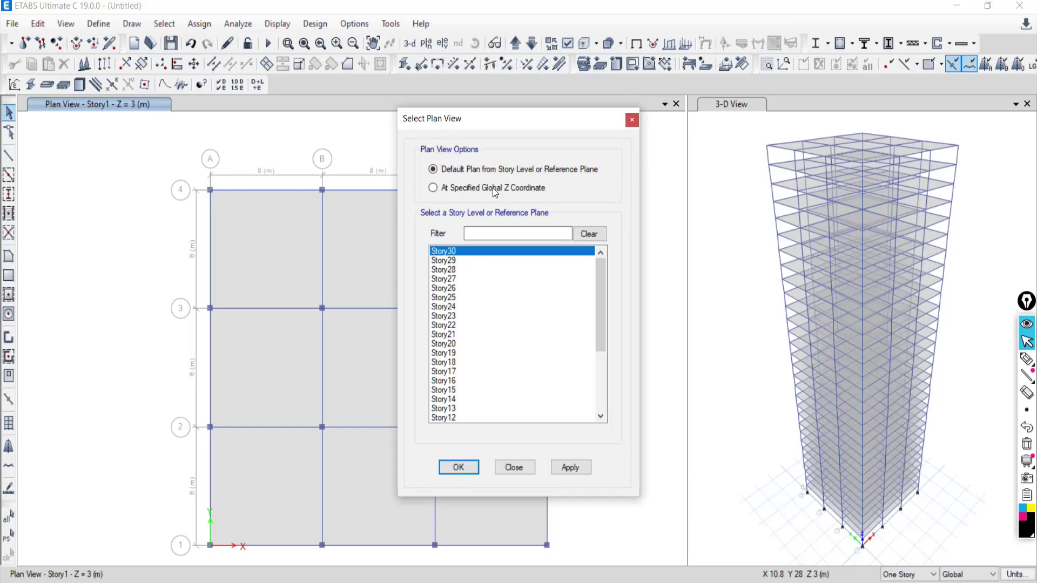
pyautogui.click(535, 468)
pyautogui.click(429, 48)
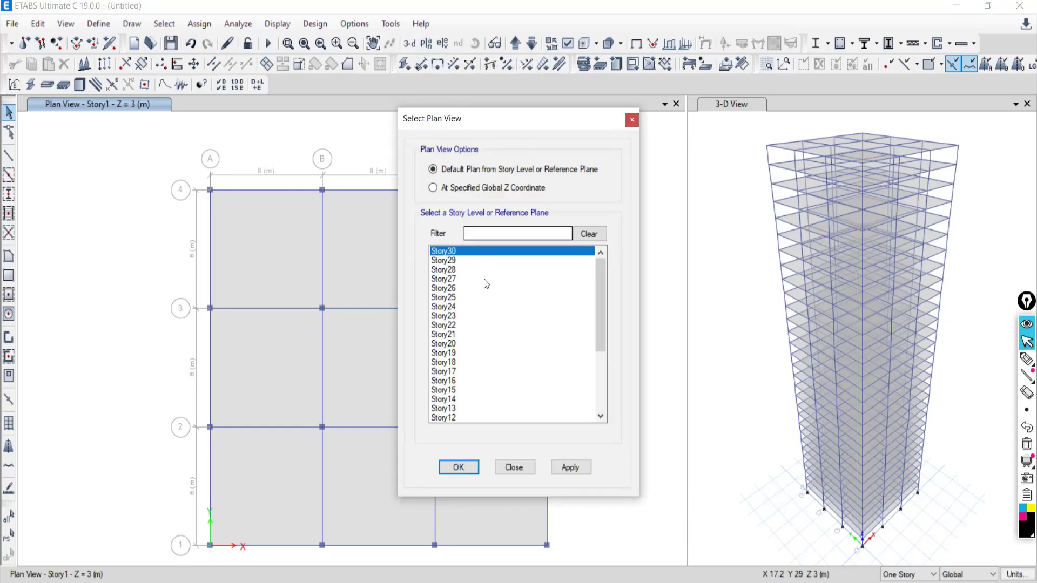
pyautogui.moveTo(599, 286); pyautogui.dragTo(594, 244)
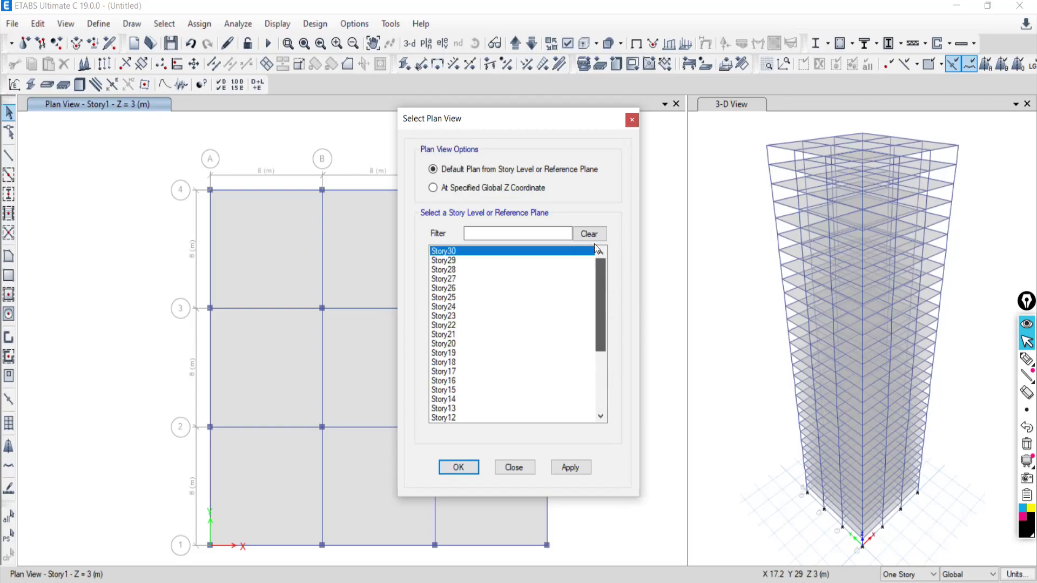
pyautogui.click(527, 466)
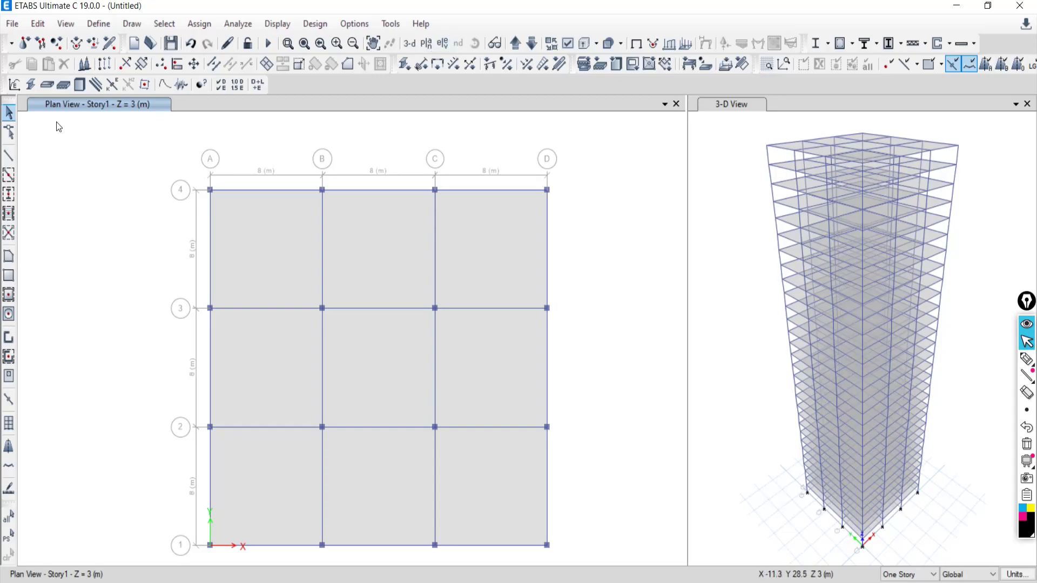
# Show the Story30 plan in the plan view window and step it down one story to Story29.
pyautogui.click(426, 43)
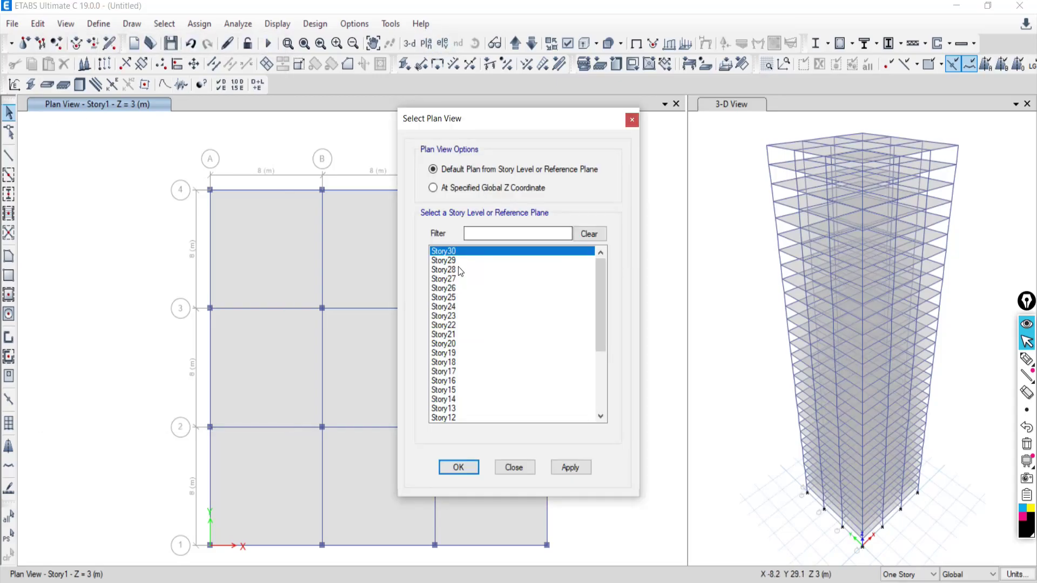
pyautogui.click(566, 468)
pyautogui.click(527, 466)
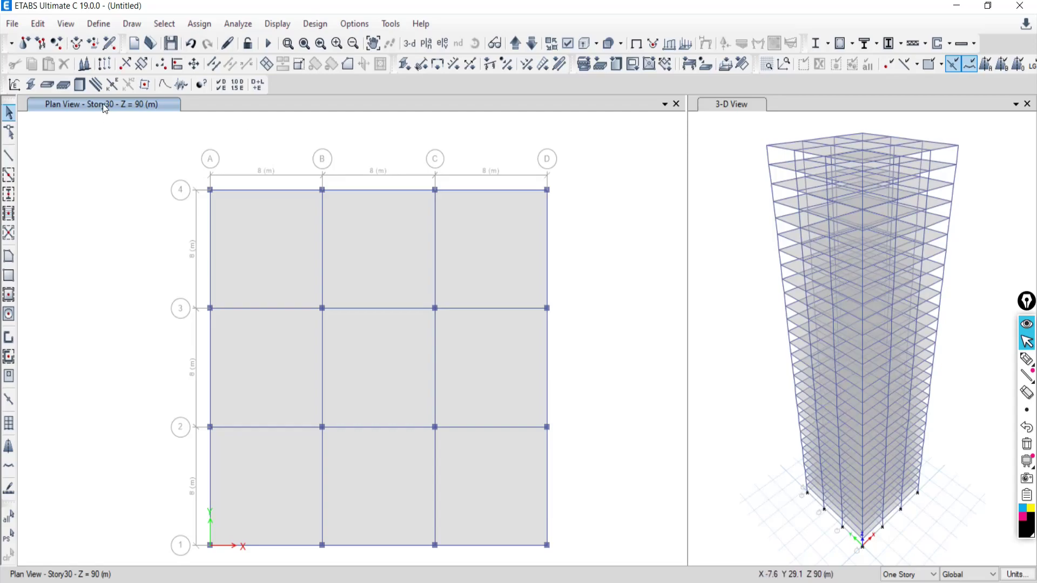
pyautogui.click(538, 47)
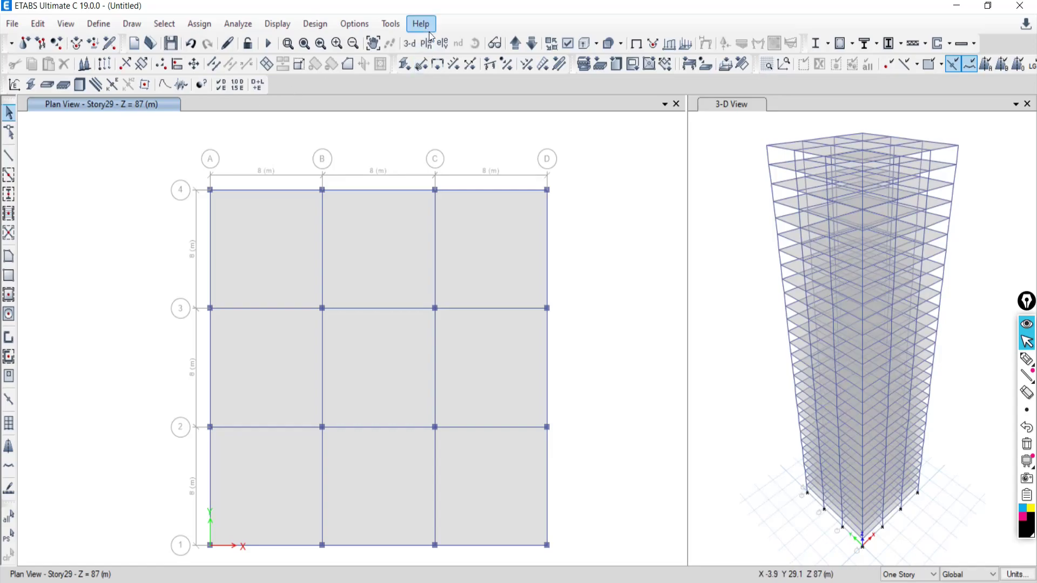
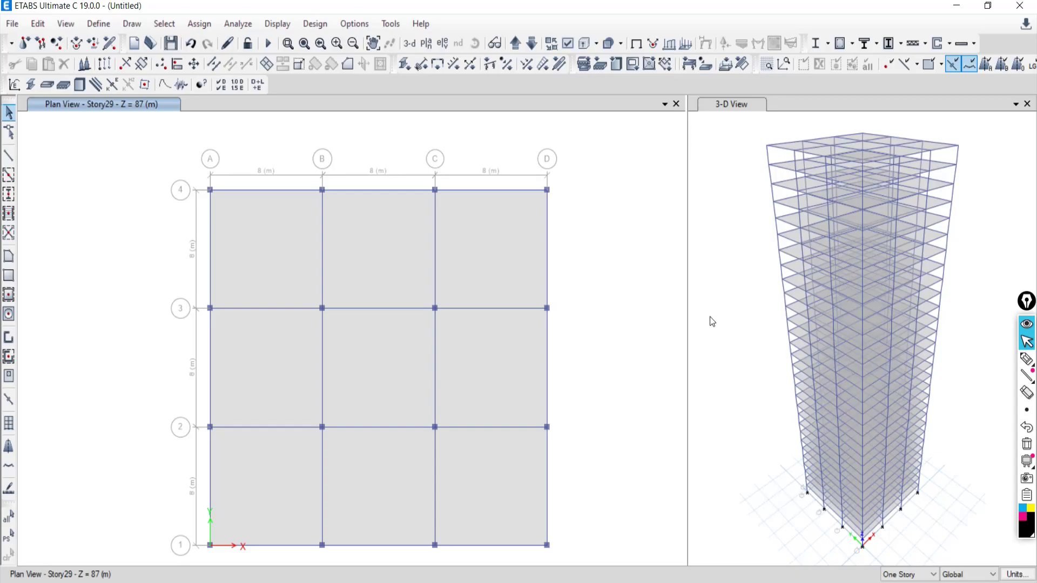
# Activate the Story29 plan window and switch it to a 3-D view of the building.
pyautogui.click(739, 236)
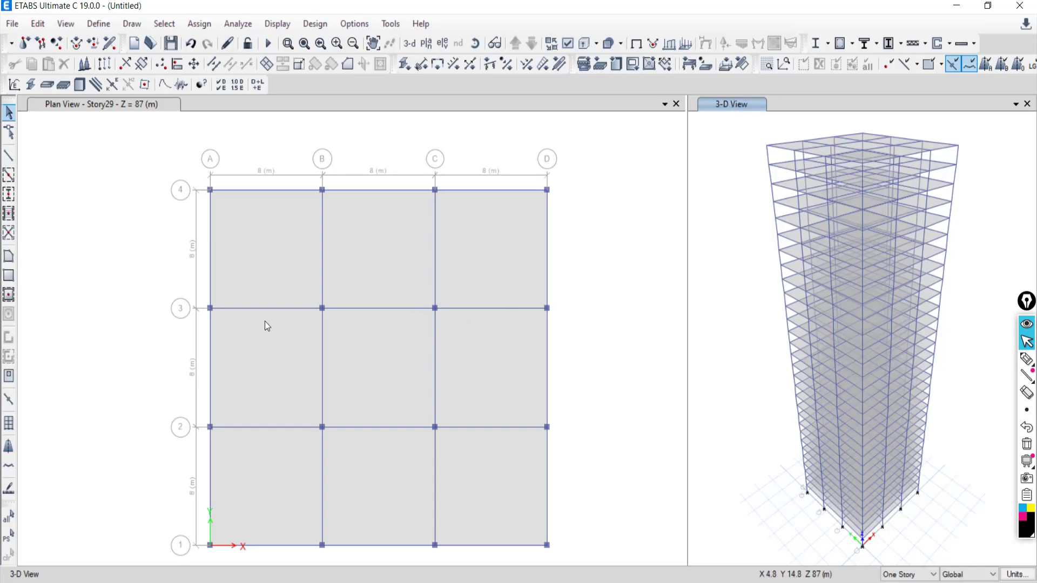
pyautogui.click(99, 209)
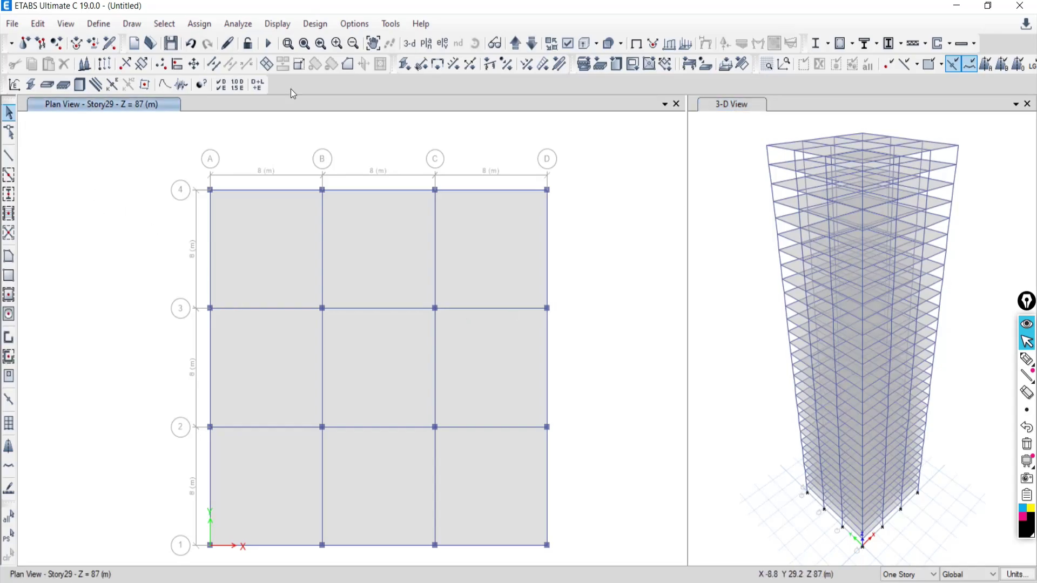
pyautogui.click(415, 46)
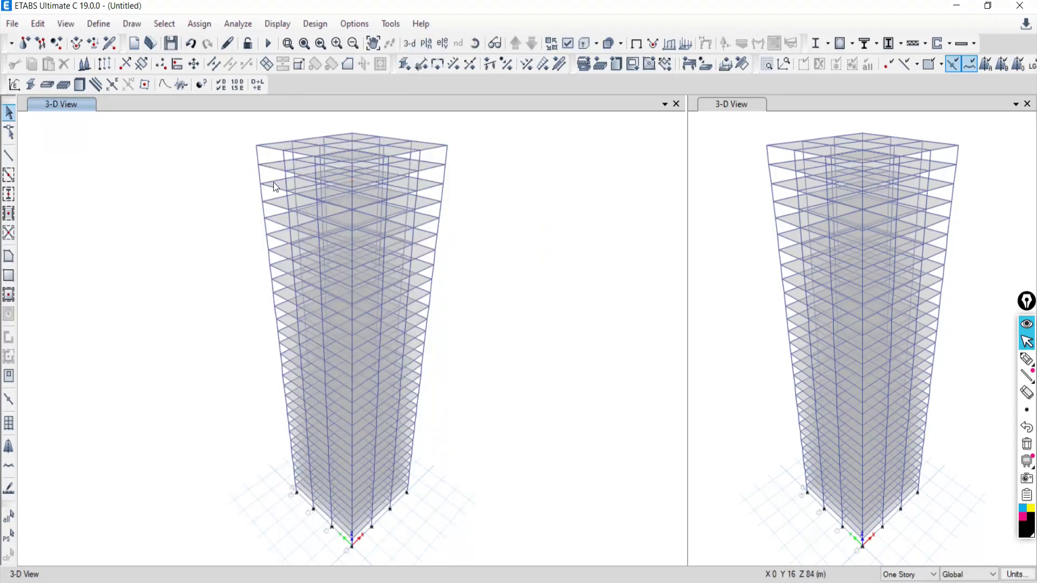
# Replace the 3-D view in the wider window with the Story20 plan, keeping the other 3-D view beside it.
pyautogui.click(426, 43)
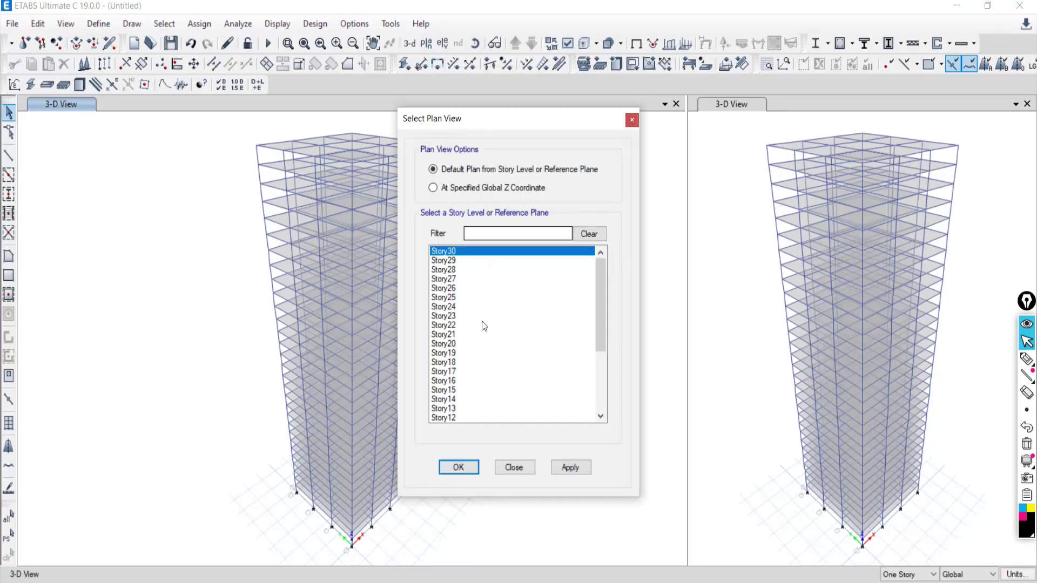
pyautogui.click(453, 344)
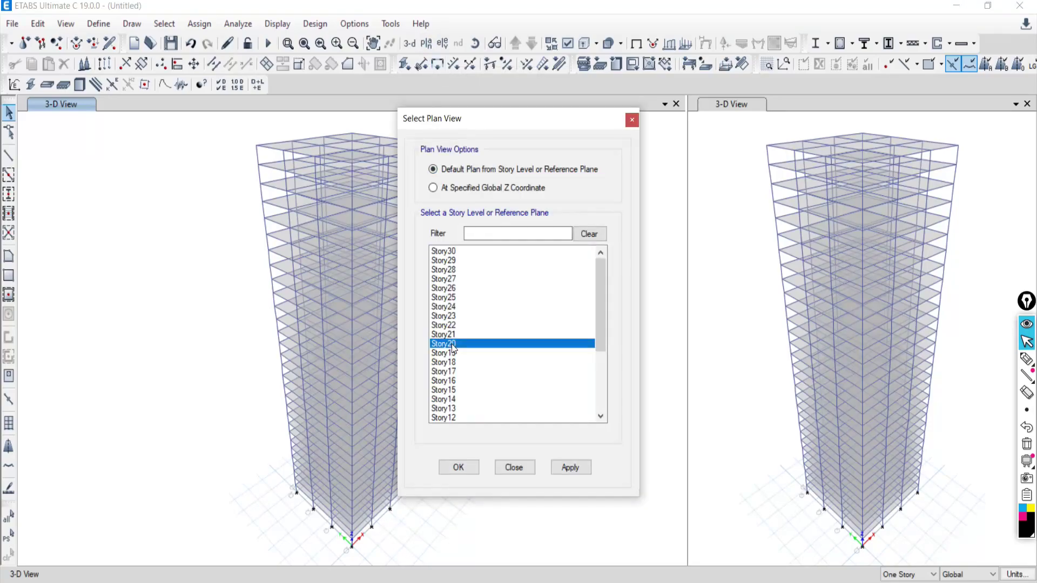
pyautogui.click(568, 468)
pyautogui.click(516, 467)
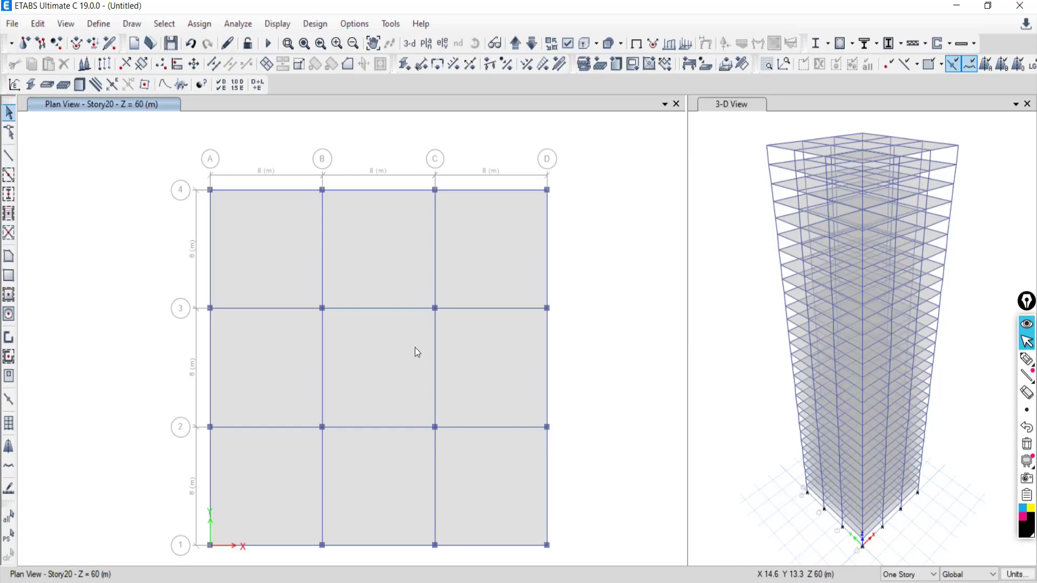
pyautogui.moveTo(363, 348); pyautogui.dragTo(370, 225, button='middle')
pyautogui.moveTo(232, 430); pyautogui.dragTo(229, 455, button='middle')
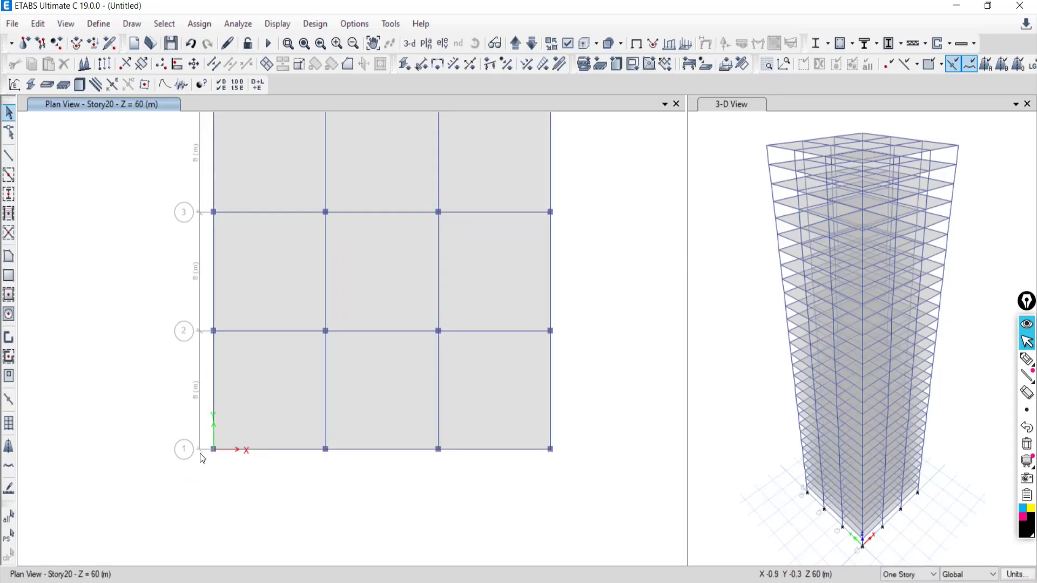
pyautogui.moveTo(196, 471); pyautogui.dragTo(194, 508, button='middle')
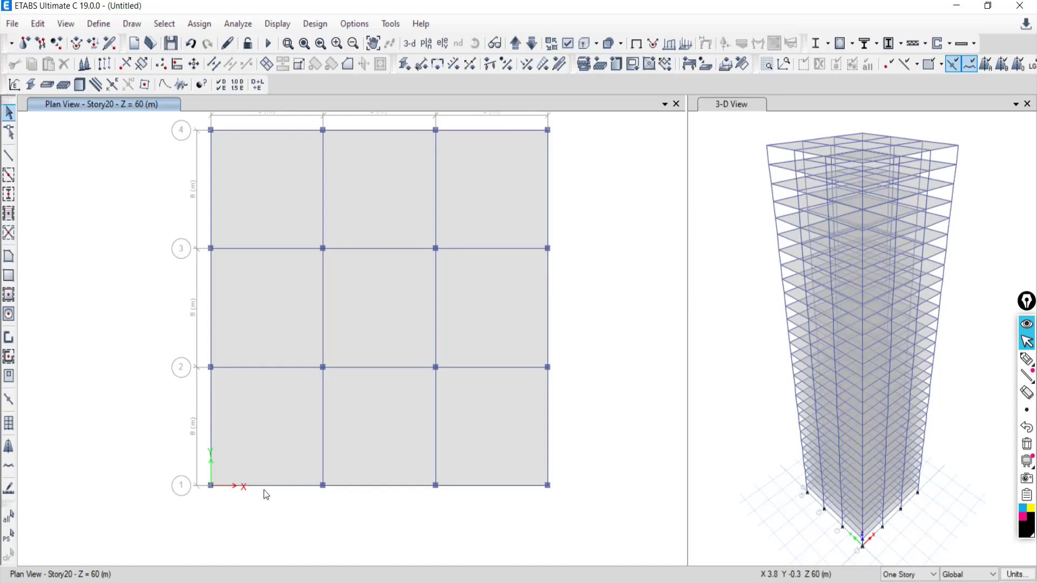
pyautogui.click(442, 43)
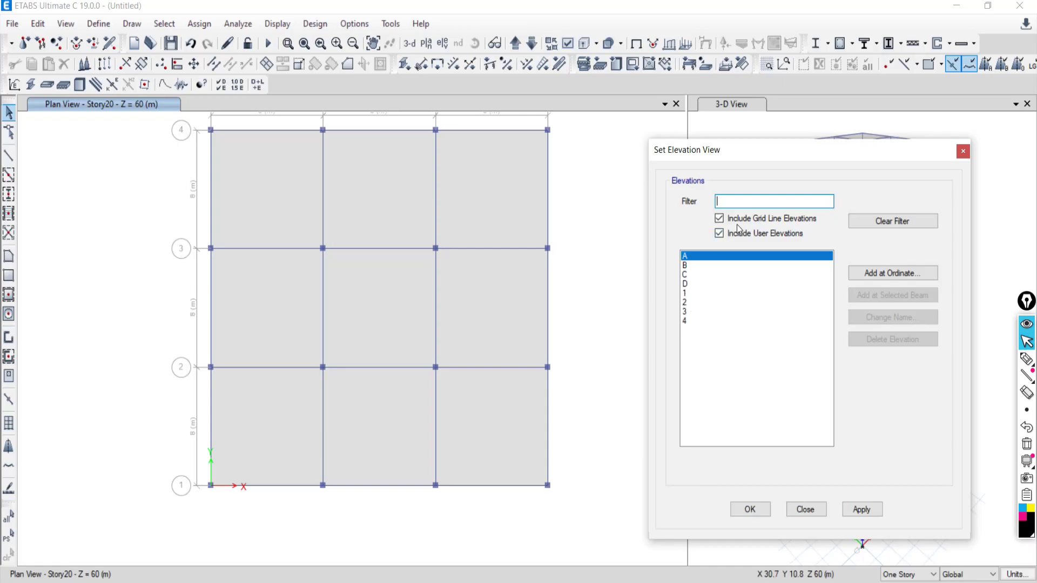
pyautogui.click(805, 509)
pyautogui.moveTo(297, 312); pyautogui.dragTo(313, 362, button='middle')
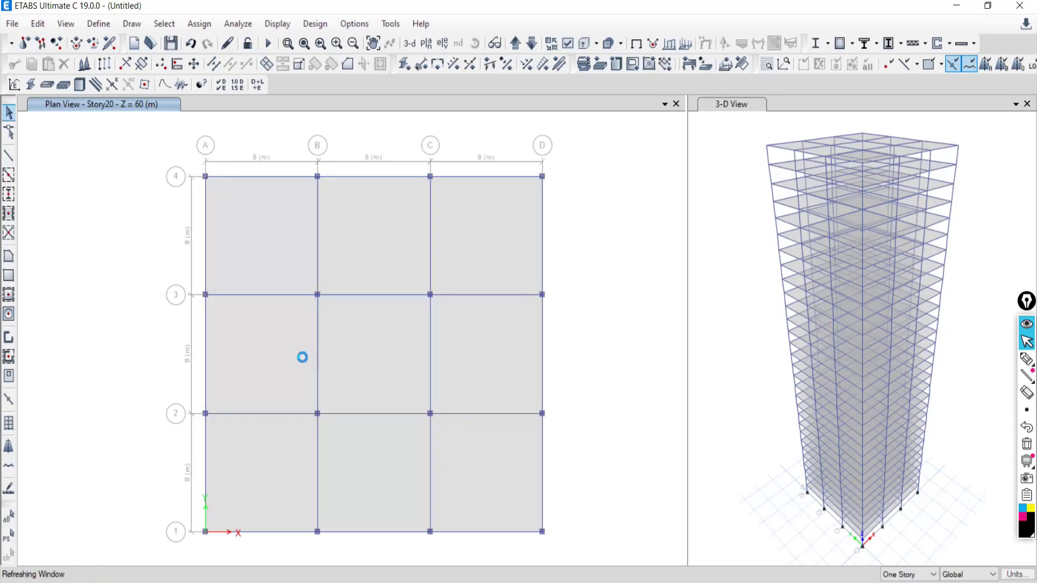
# Trace grid lines 1 to 4 and A to D over the Story20 plan with the annotation pen, marking grid 3 with an arrow.
pyautogui.click(1027, 357)
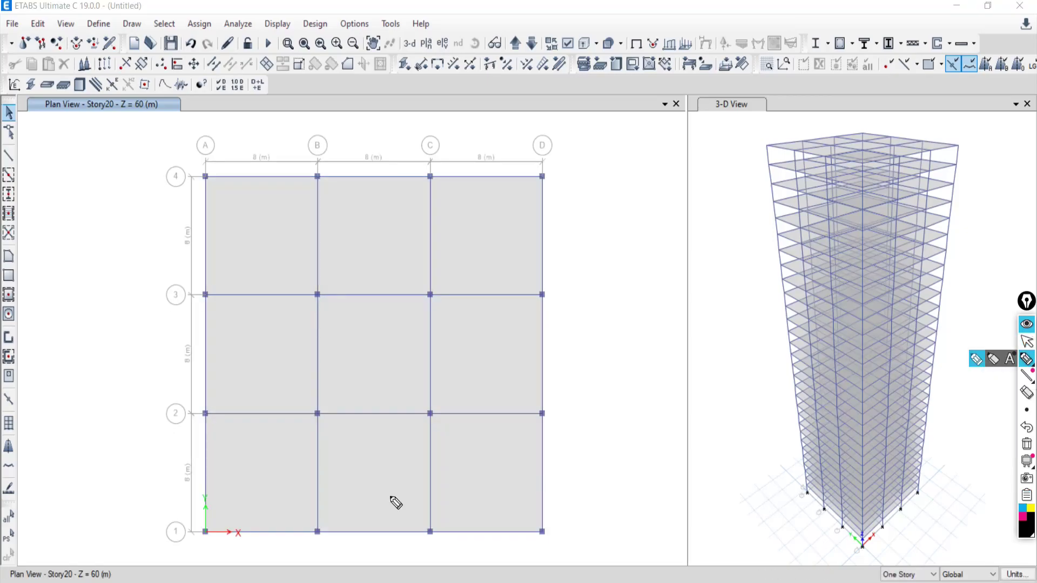
pyautogui.moveTo(127, 535)
pyautogui.mouseDown()
pyautogui.moveTo(400, 544)
pyautogui.moveTo(563, 524)
pyautogui.mouseUp()
pyautogui.moveTo(120, 418); pyautogui.dragTo(587, 414)
pyautogui.moveTo(144, 301); pyautogui.dragTo(586, 303)
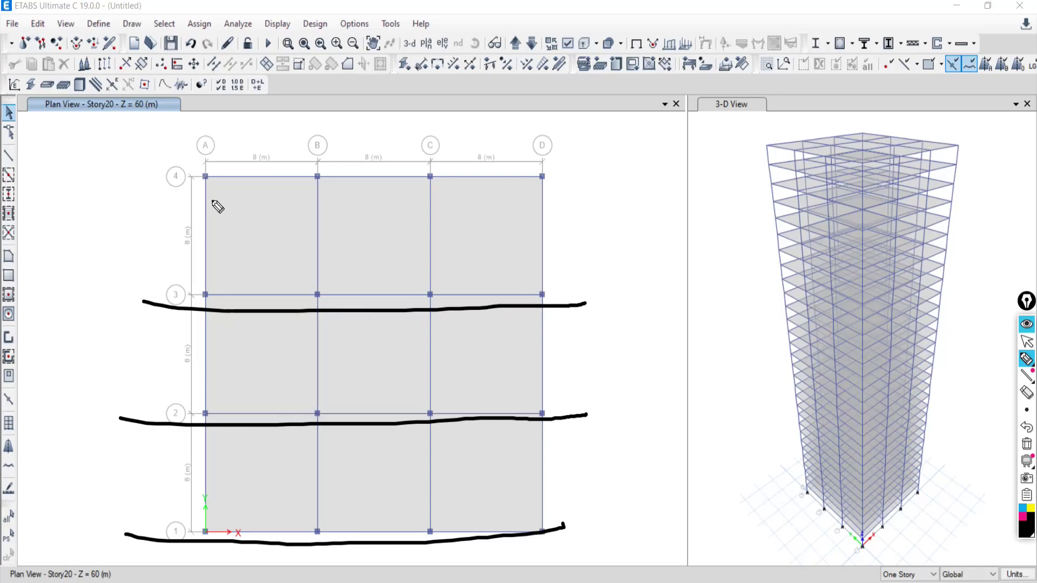
pyautogui.moveTo(142, 171); pyautogui.dragTo(571, 163)
pyautogui.moveTo(202, 121)
pyautogui.mouseDown()
pyautogui.moveTo(222, 296)
pyautogui.moveTo(204, 568)
pyautogui.mouseUp()
pyautogui.moveTo(319, 119); pyautogui.dragTo(320, 575)
pyautogui.moveTo(430, 109); pyautogui.dragTo(440, 535)
pyautogui.moveTo(145, 312)
pyautogui.mouseDown()
pyautogui.moveTo(83, 321)
pyautogui.moveTo(127, 312)
pyautogui.moveTo(154, 340)
pyautogui.mouseUp()
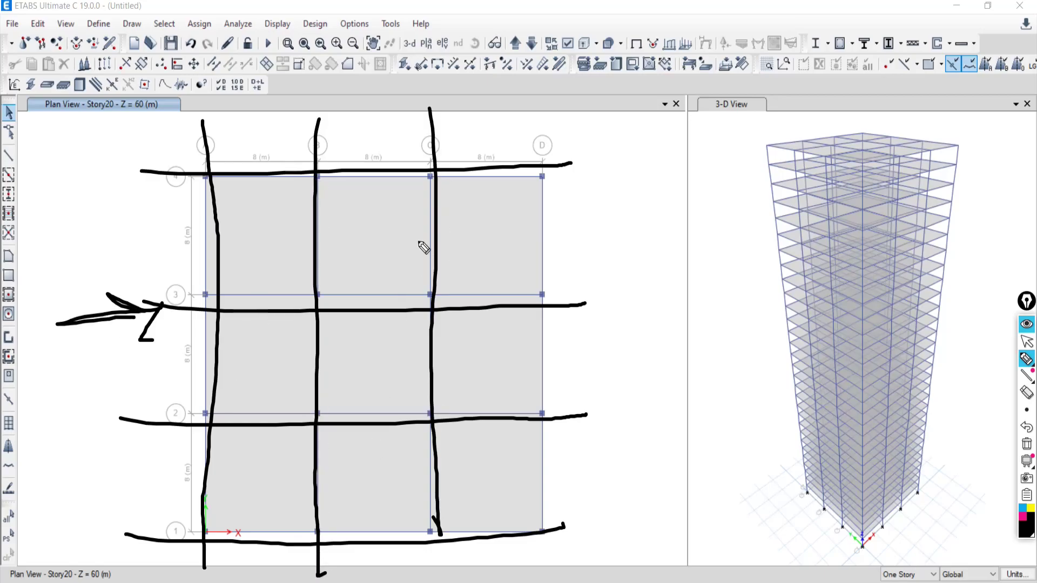
pyautogui.moveTo(547, 109); pyautogui.dragTo(561, 566)
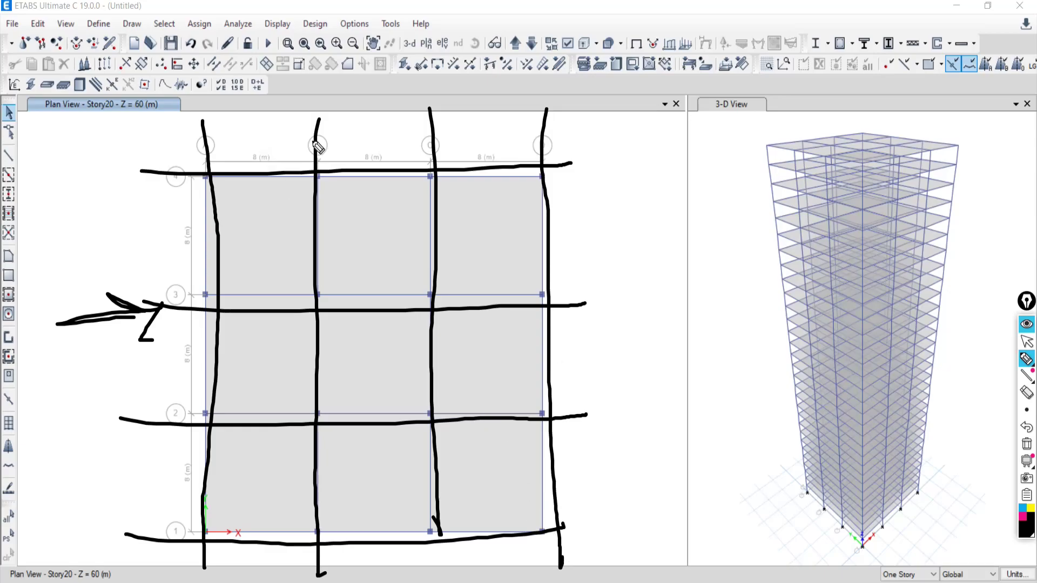
# Tick the end of each traced grid line A to D and 1 to 4, and clear all pen annotations.
pyautogui.moveTo(229, 118); pyautogui.dragTo(174, 149)
pyautogui.moveTo(359, 114); pyautogui.dragTo(285, 147)
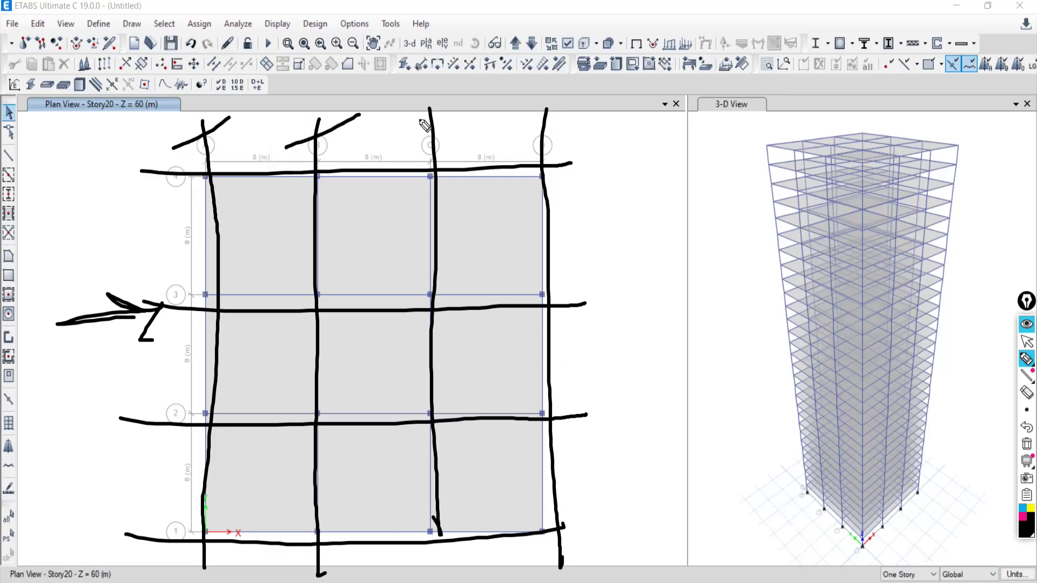
pyautogui.moveTo(432, 109); pyautogui.dragTo(392, 142)
pyautogui.moveTo(631, 104); pyautogui.dragTo(532, 160)
pyautogui.moveTo(152, 509); pyautogui.dragTo(112, 559)
pyautogui.moveTo(165, 392); pyautogui.dragTo(121, 454)
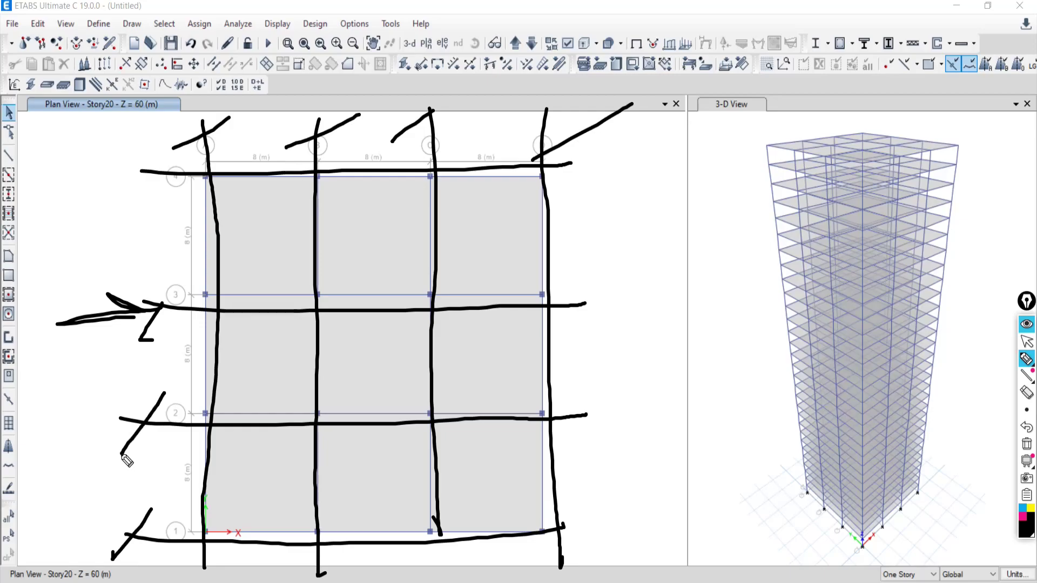
pyautogui.moveTo(146, 301); pyautogui.dragTo(126, 337)
pyautogui.moveTo(145, 153); pyautogui.dragTo(125, 199)
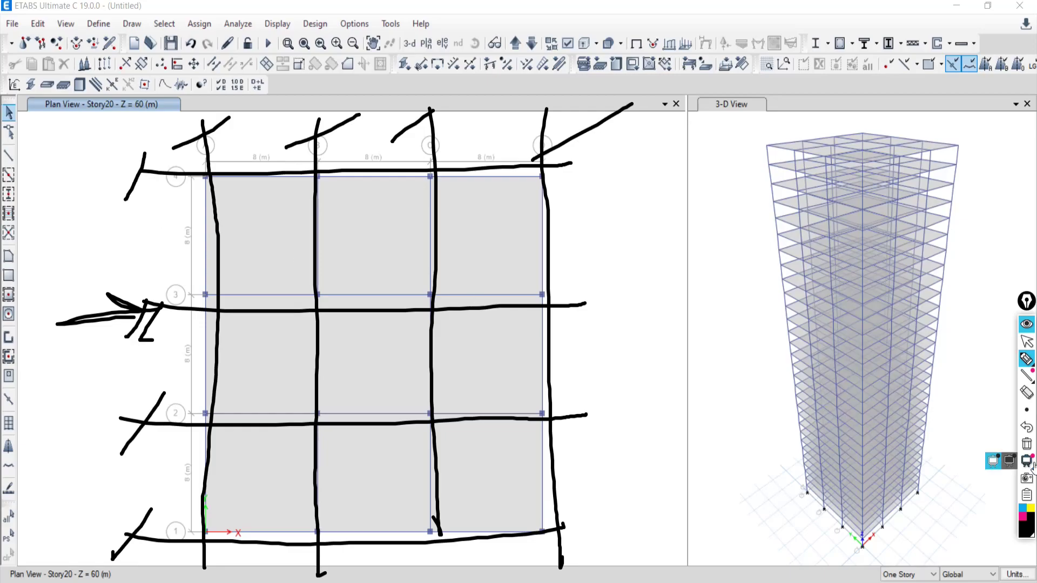
pyautogui.click(1026, 443)
pyautogui.click(1027, 341)
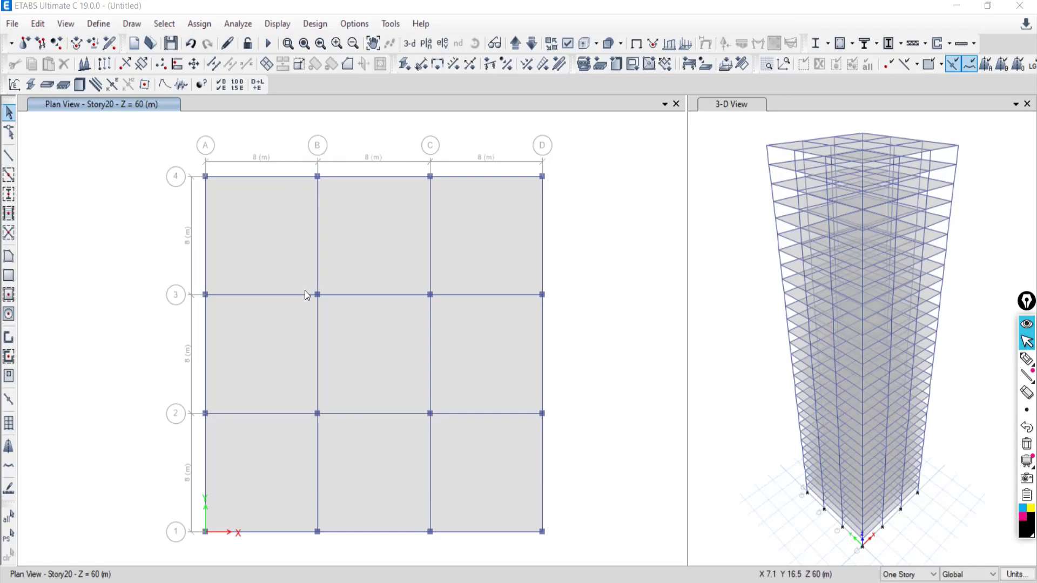
# Trace grid line B over the Story20 plan with the annotation pen.
pyautogui.click(1025, 359)
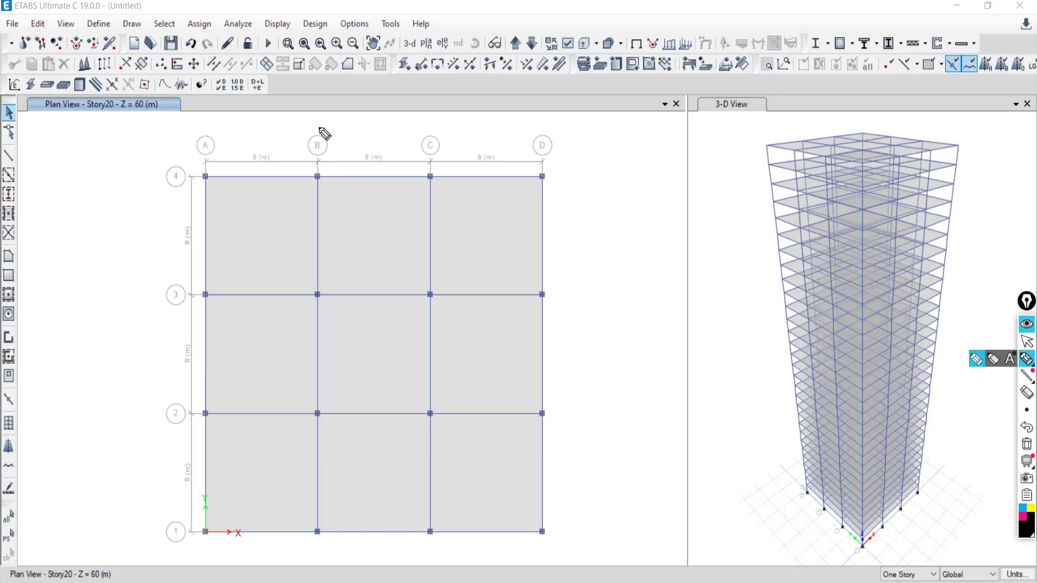
pyautogui.moveTo(314, 117); pyautogui.dragTo(328, 580)
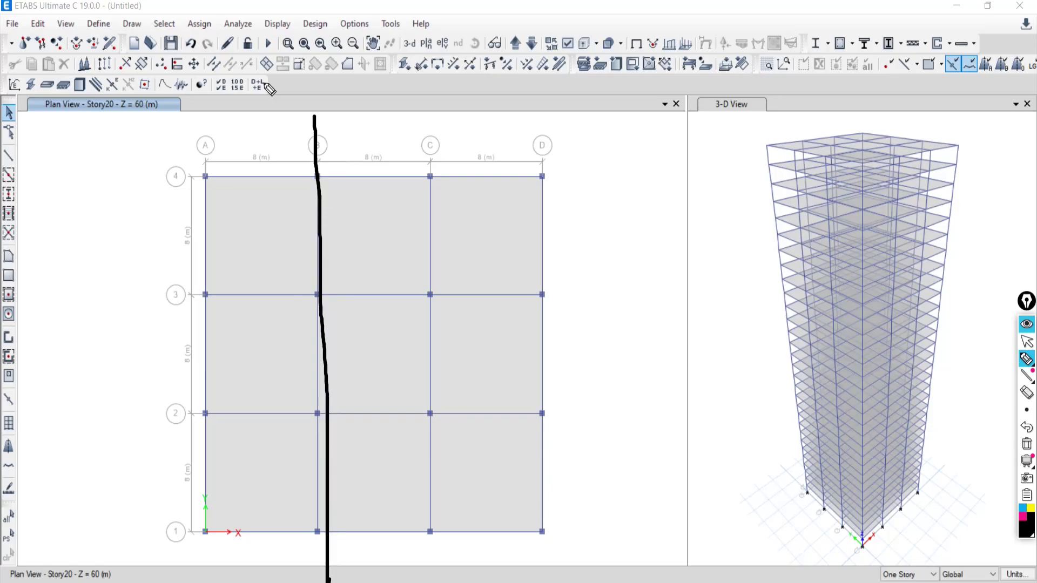
pyautogui.click(1025, 344)
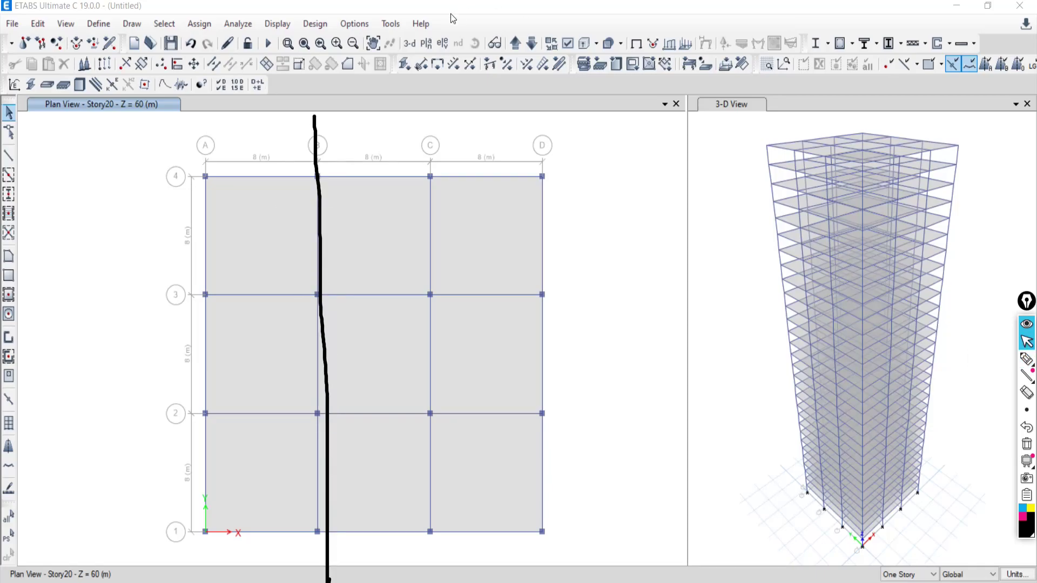
# Clear the pen trace on grid line B, replace the Story20 plan with elevation B, and examine its lower stories.
pyautogui.click(442, 44)
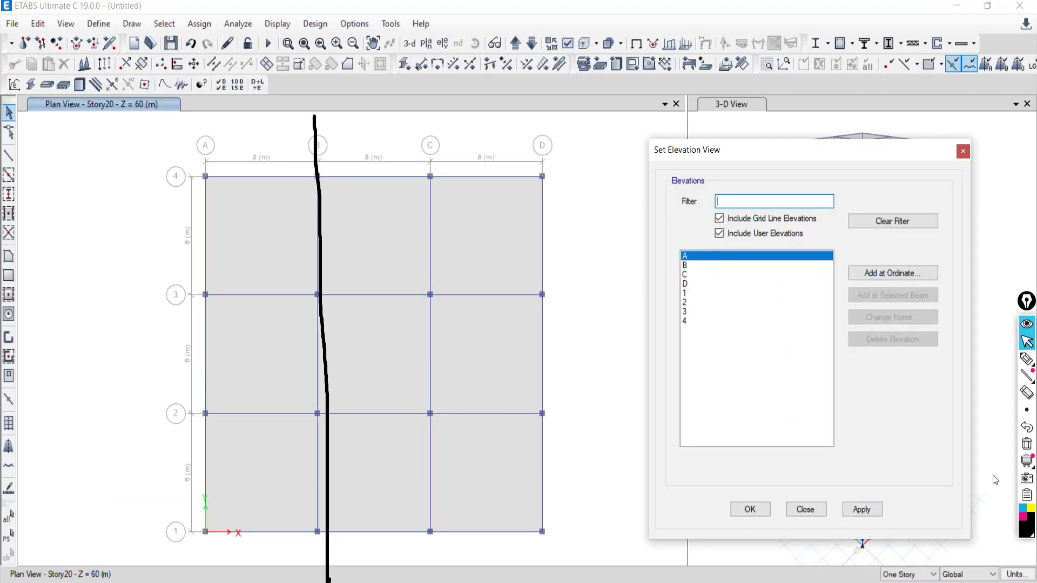
pyautogui.click(1026, 444)
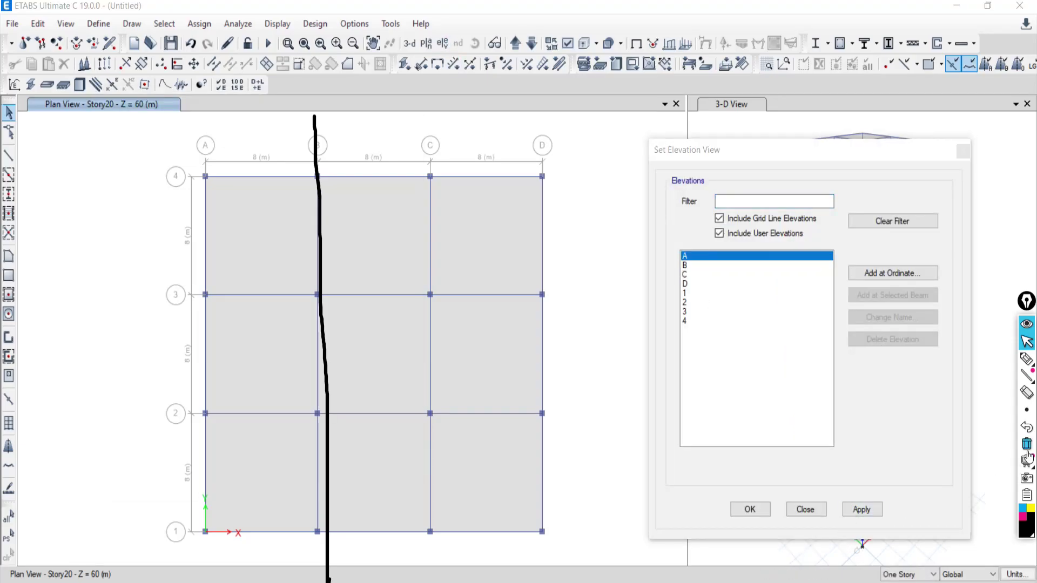
pyautogui.click(690, 265)
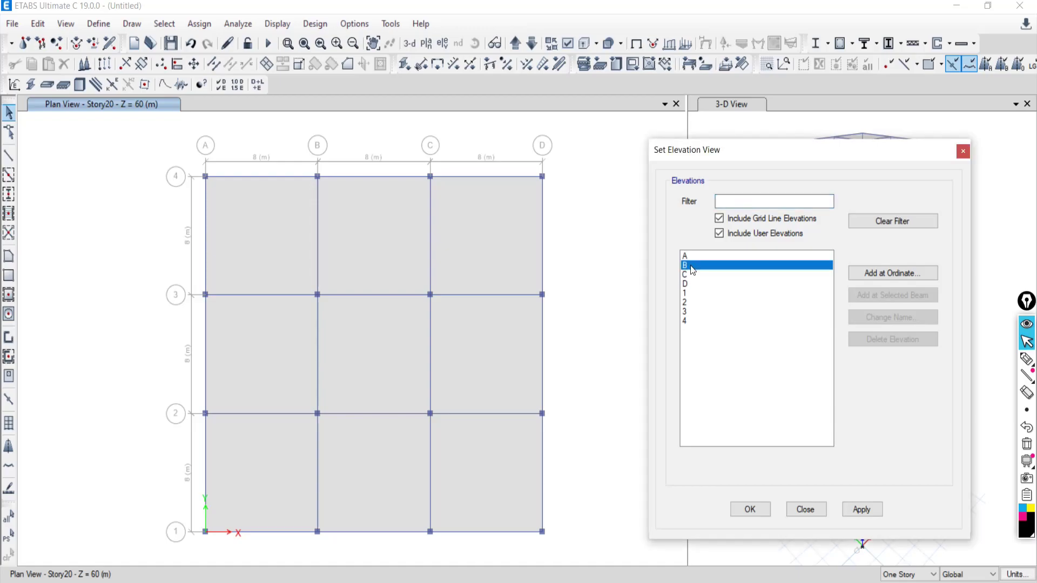
pyautogui.click(861, 510)
pyautogui.click(805, 510)
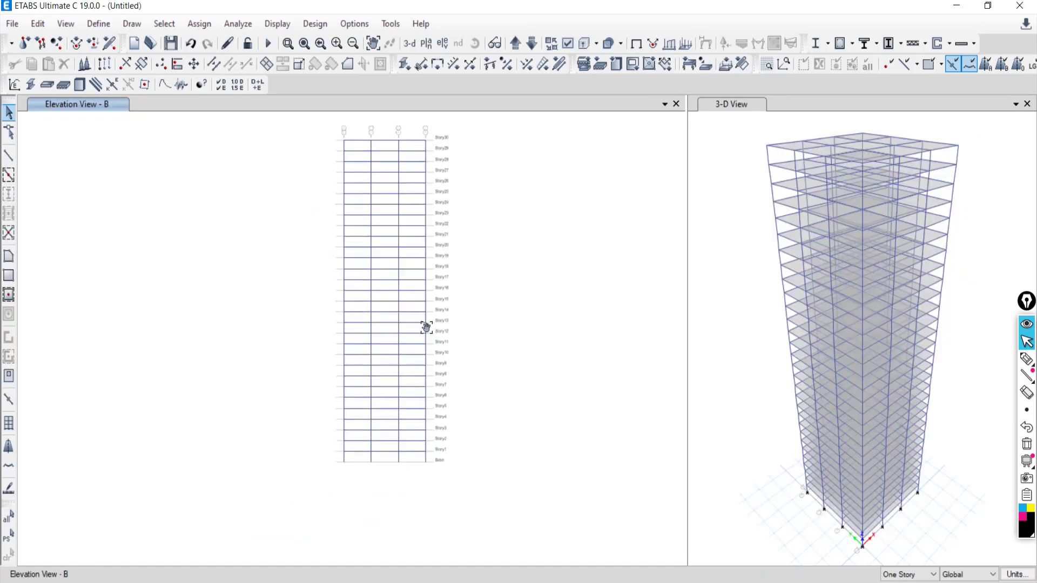
pyautogui.scroll(4, 438, 335)
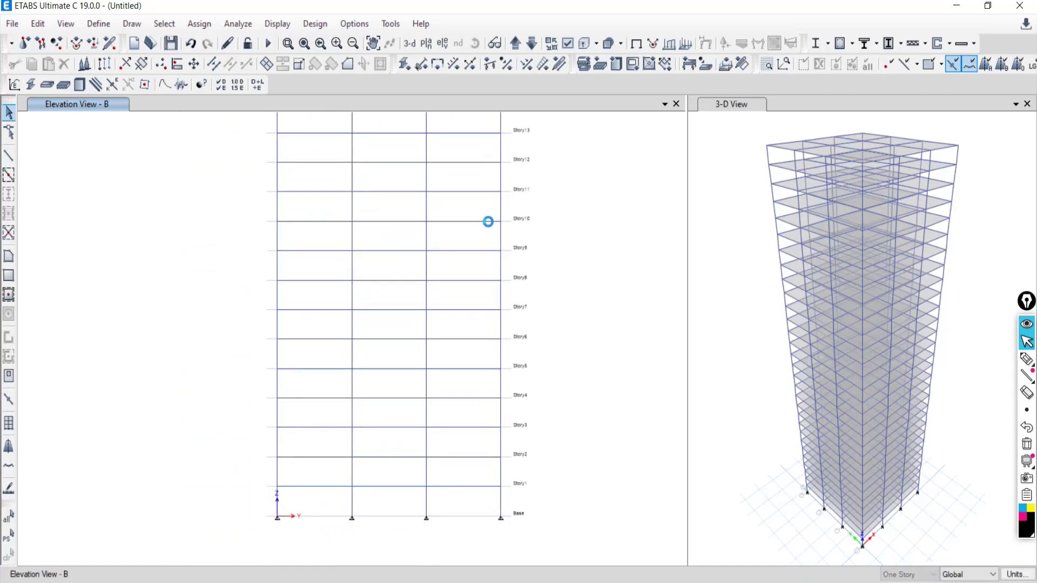
pyautogui.scroll(-4, 478, 252)
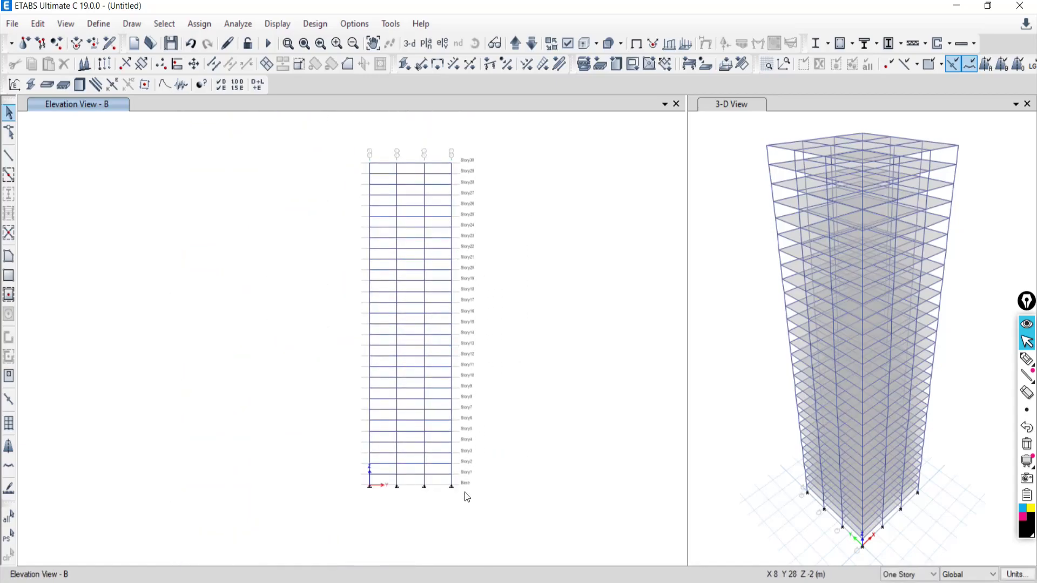
pyautogui.scroll(5, 464, 492)
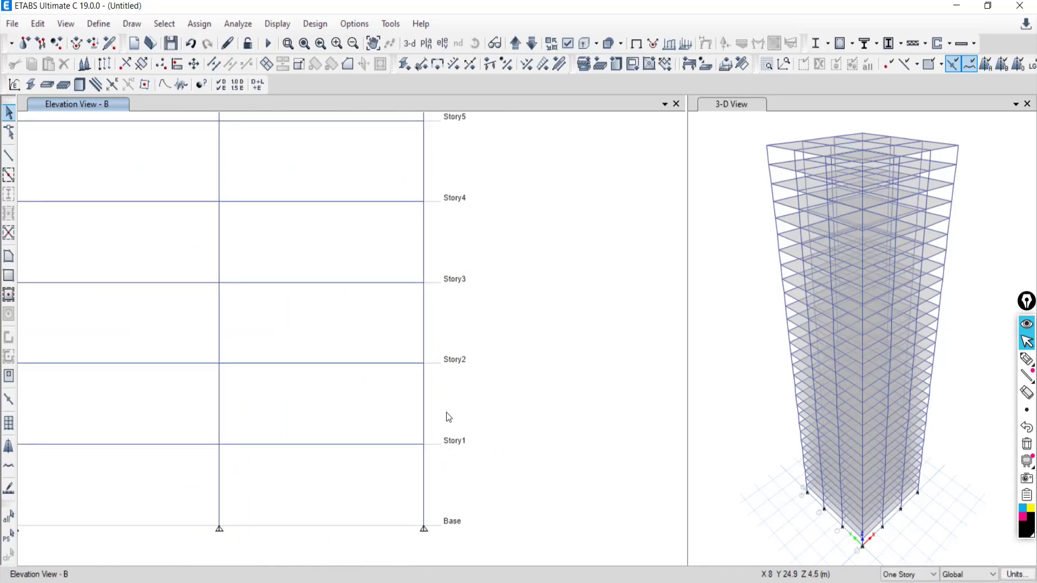
pyautogui.scroll(-3, 441, 453)
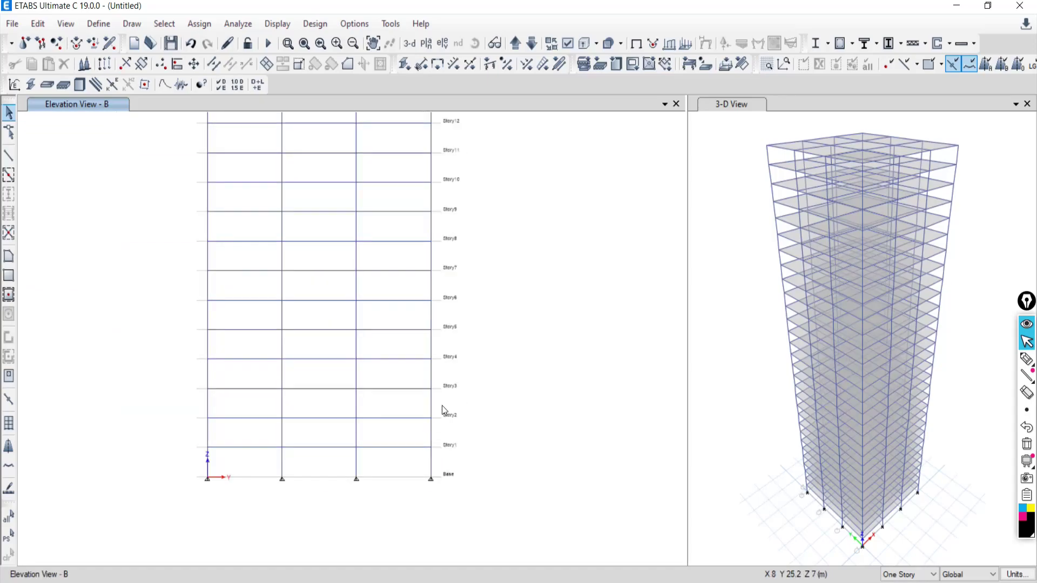
# Replace elevation B with the Story23 plan view, using the default plan from story level.
pyautogui.click(424, 45)
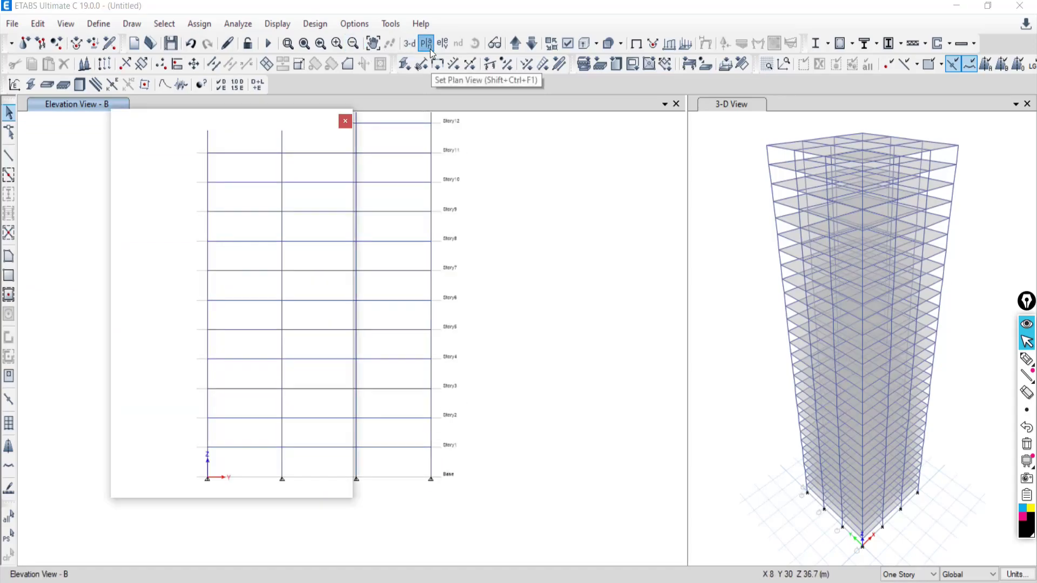
pyautogui.click(477, 315)
pyautogui.click(570, 468)
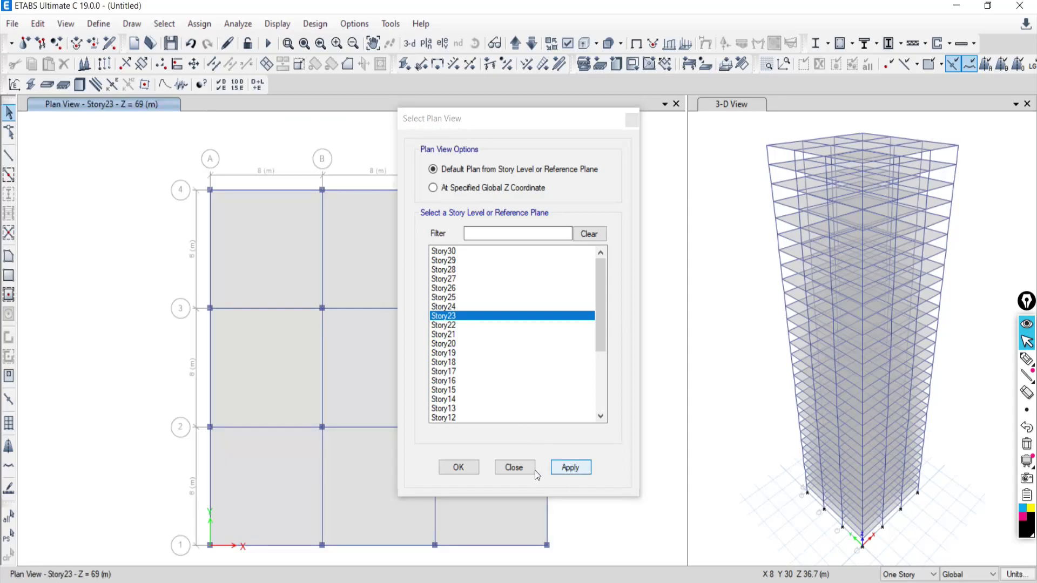
pyautogui.click(531, 468)
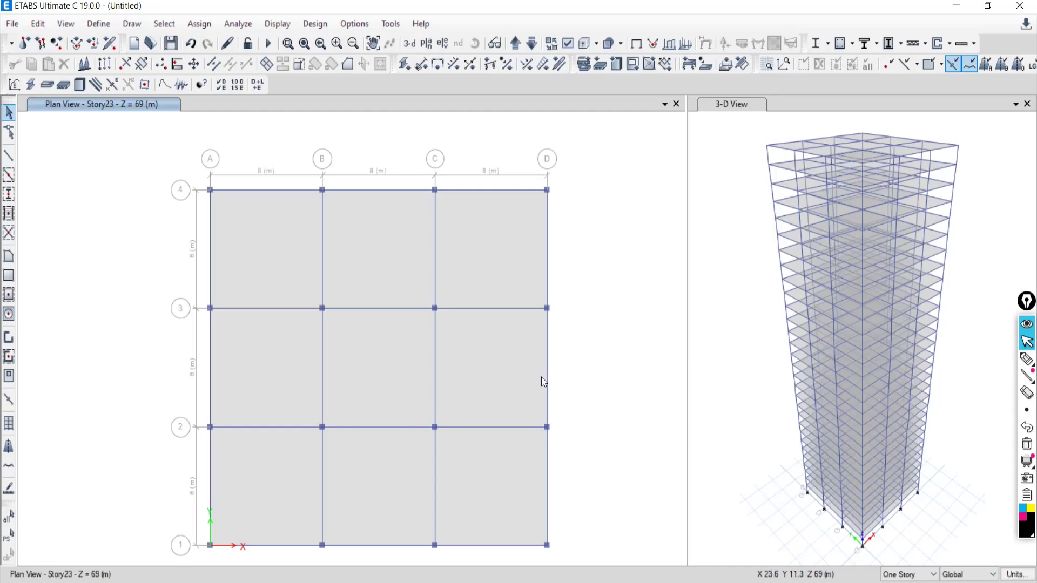
# Mark the tower's side face at about mid-height in the 3-D view with the annotation pen, and clear the marks.
pyautogui.moveTo(904, 370); pyautogui.dragTo(910, 366, button='middle')
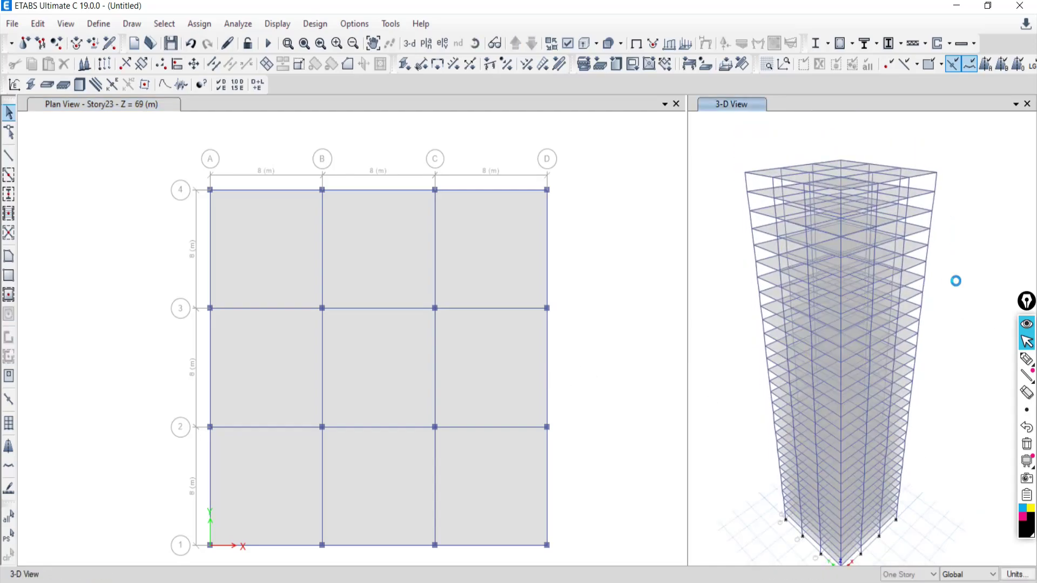
pyautogui.click(1009, 359)
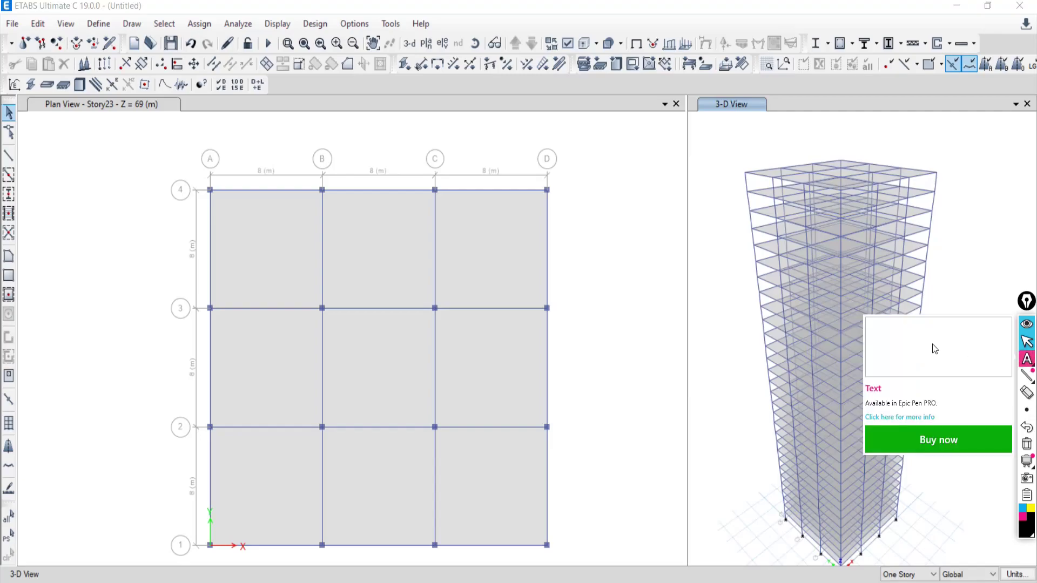
pyautogui.click(1028, 342)
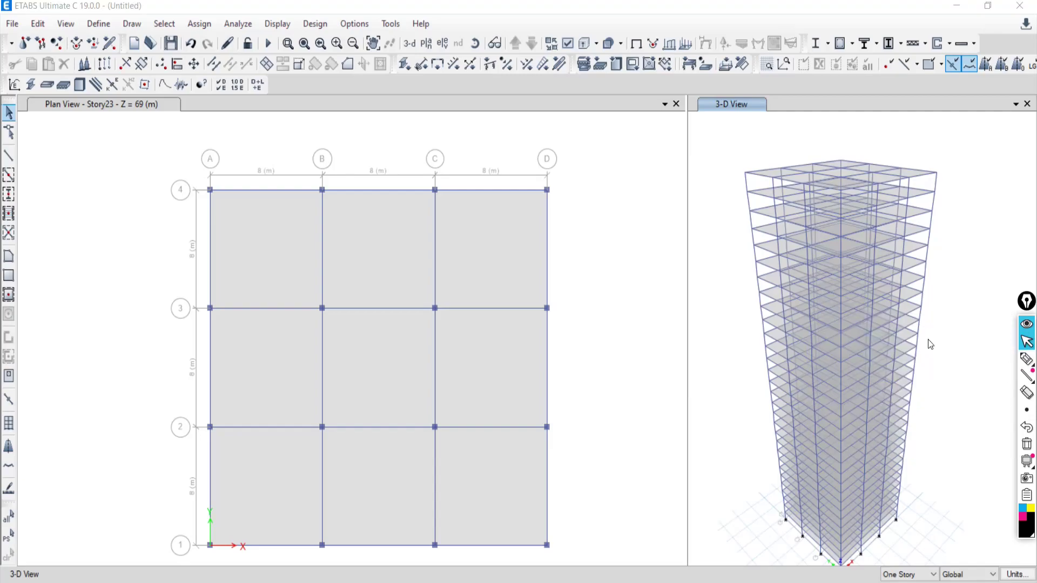
pyautogui.click(1026, 360)
pyautogui.moveTo(929, 328); pyautogui.dragTo(884, 349)
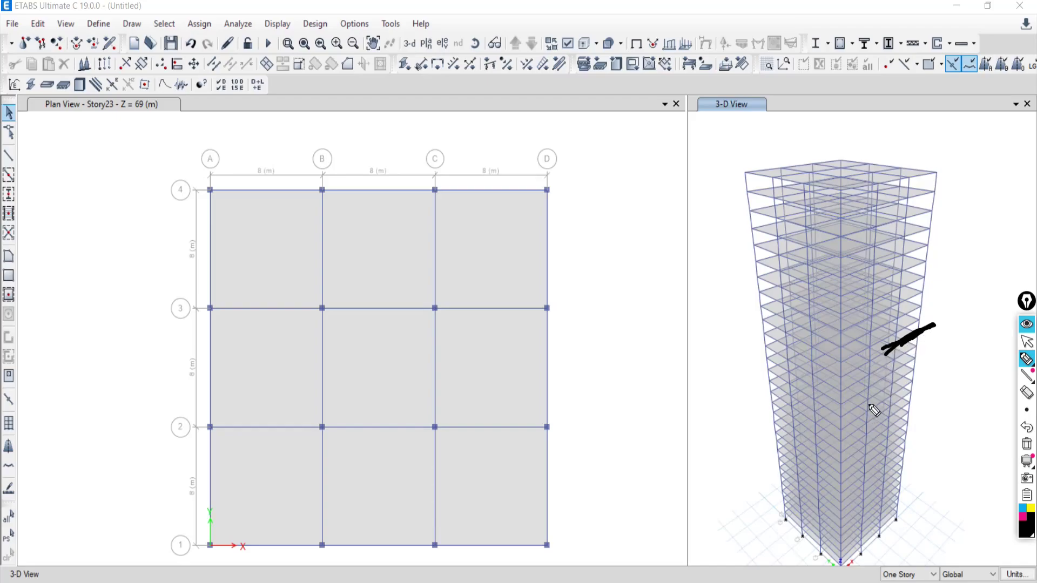
pyautogui.moveTo(957, 234)
pyautogui.mouseDown()
pyautogui.moveTo(908, 256)
pyautogui.moveTo(955, 234)
pyautogui.mouseUp()
pyautogui.click(1026, 444)
pyautogui.click(1026, 341)
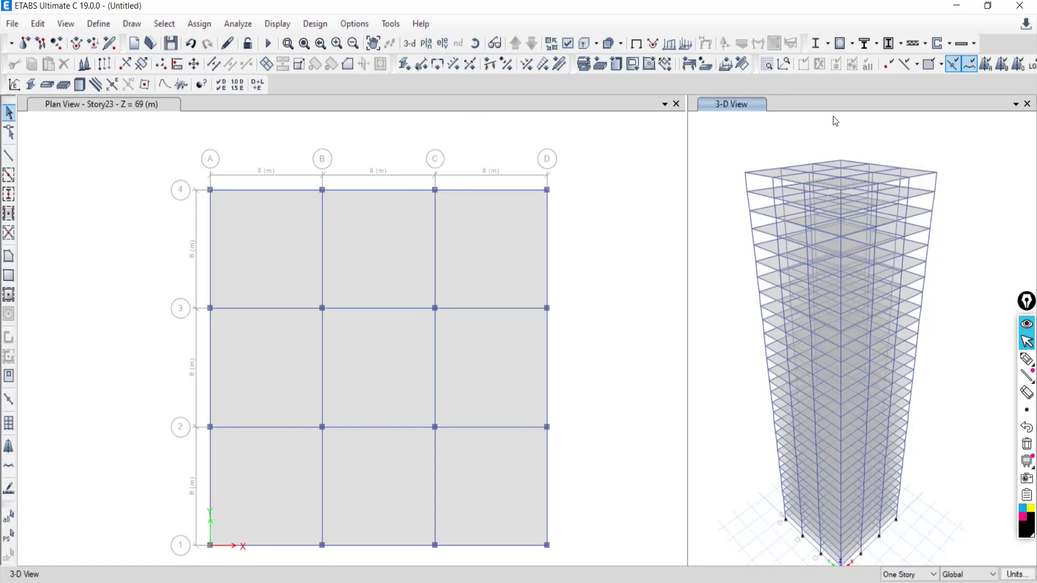
# Replace the Story23 plan with elevation D and examine its stories down to the base supports.
pyautogui.click(63, 181)
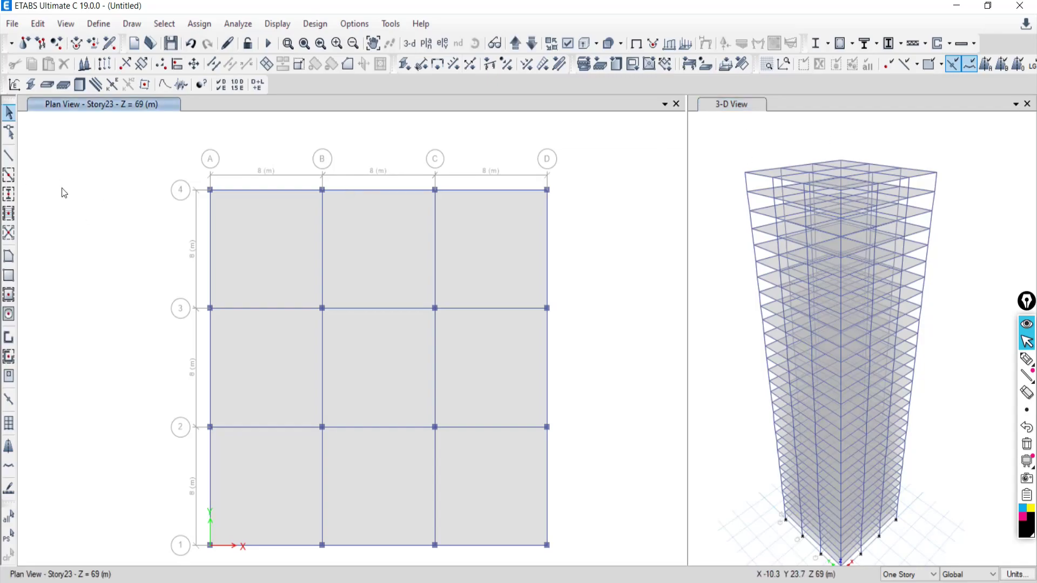
pyautogui.click(441, 45)
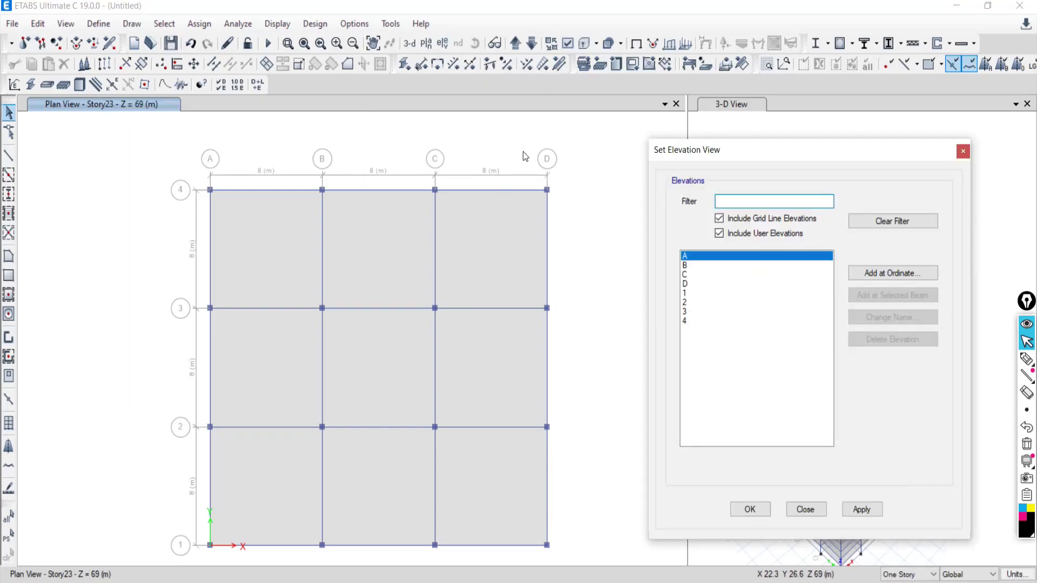
pyautogui.click(692, 284)
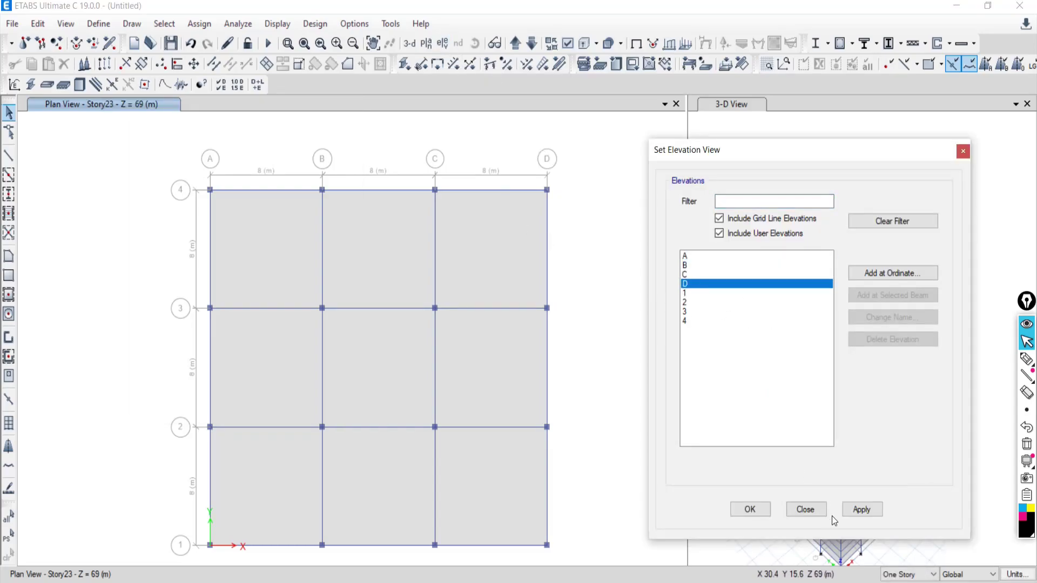
pyautogui.click(859, 511)
pyautogui.click(812, 508)
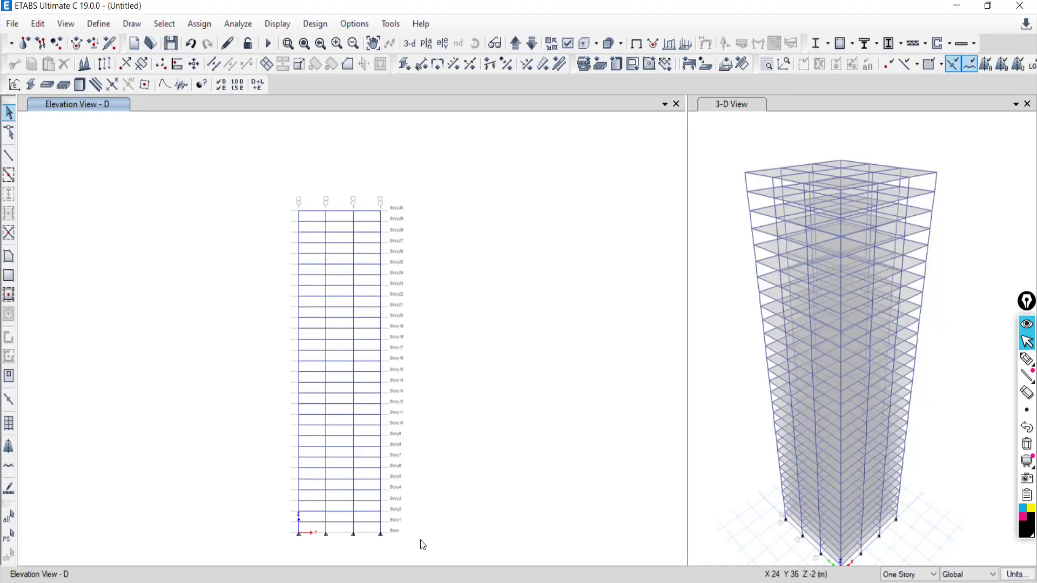
pyautogui.scroll(3, 375, 535)
pyautogui.scroll(5, 398, 521)
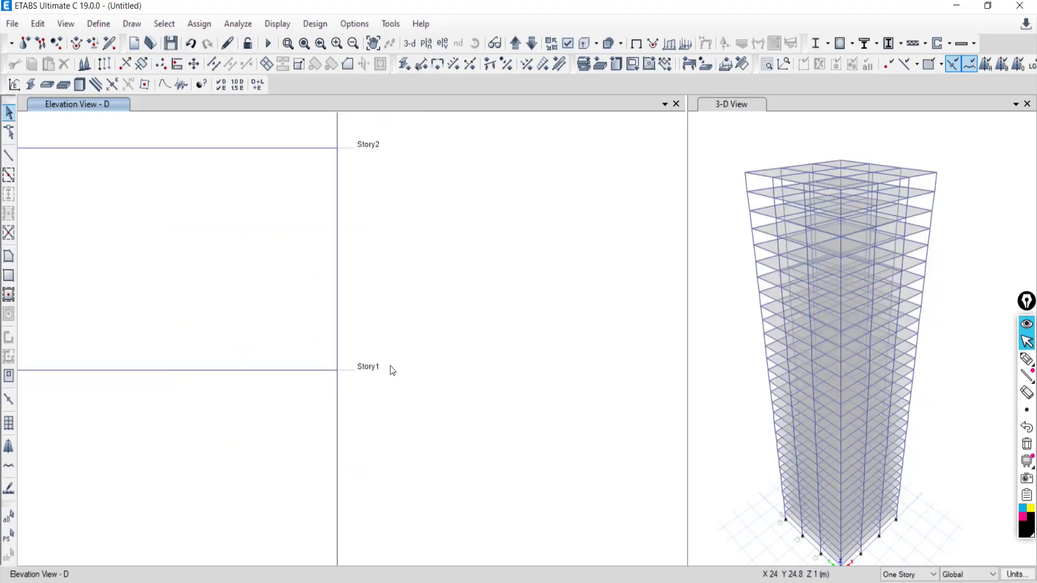
pyautogui.scroll(-3, 389, 368)
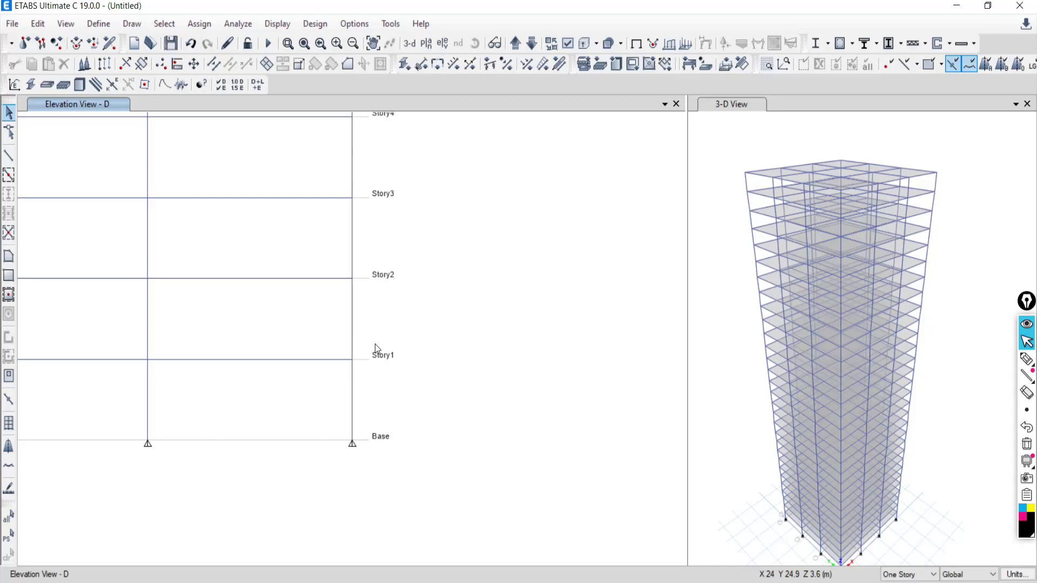
pyautogui.scroll(-5, 378, 352)
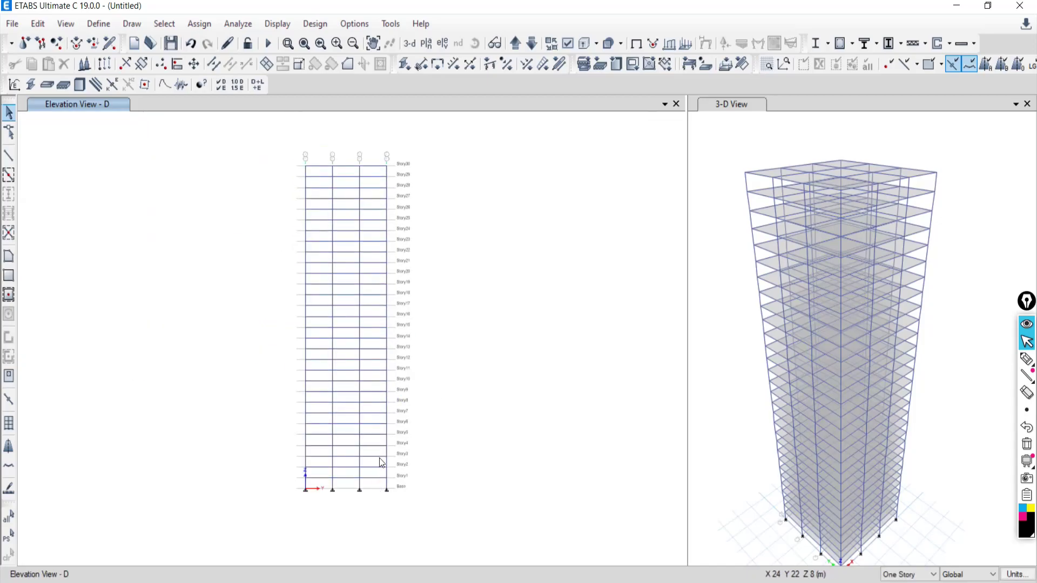
pyautogui.scroll(3, 392, 451)
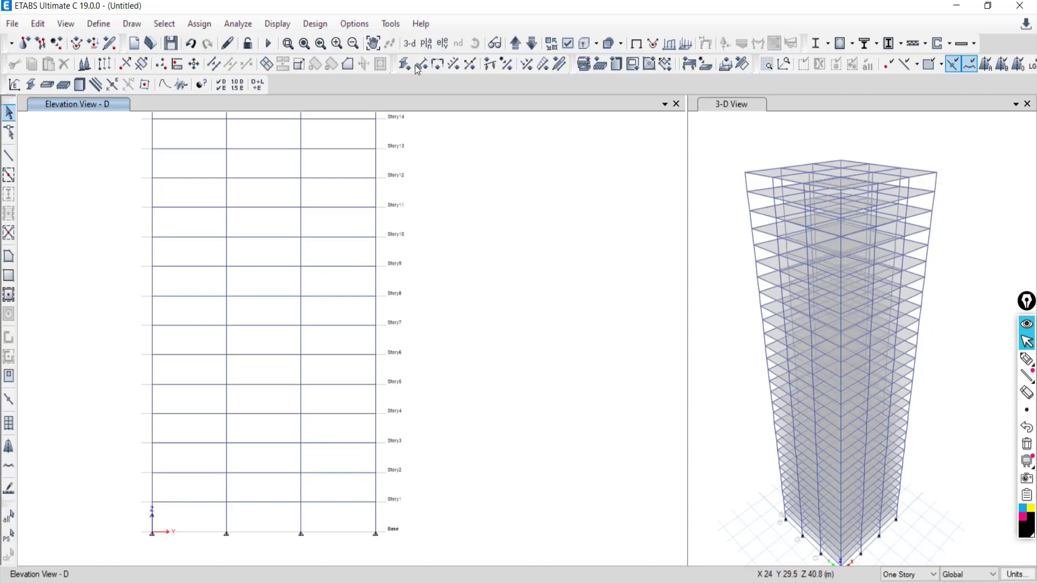
# Replace elevation D with the Story19 plan view.
pyautogui.click(424, 49)
pyautogui.click(458, 353)
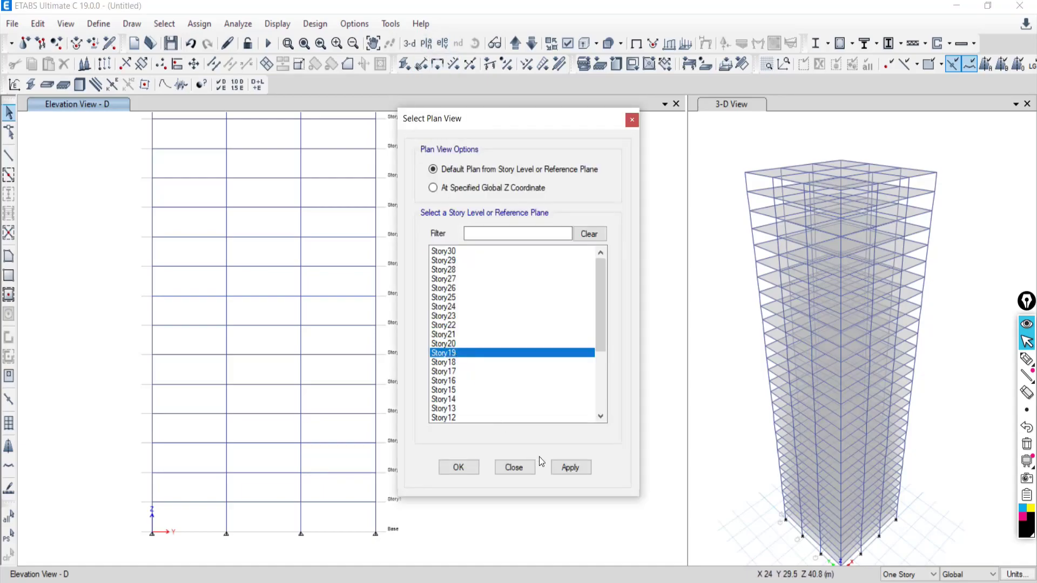
pyautogui.click(570, 467)
pyautogui.click(514, 467)
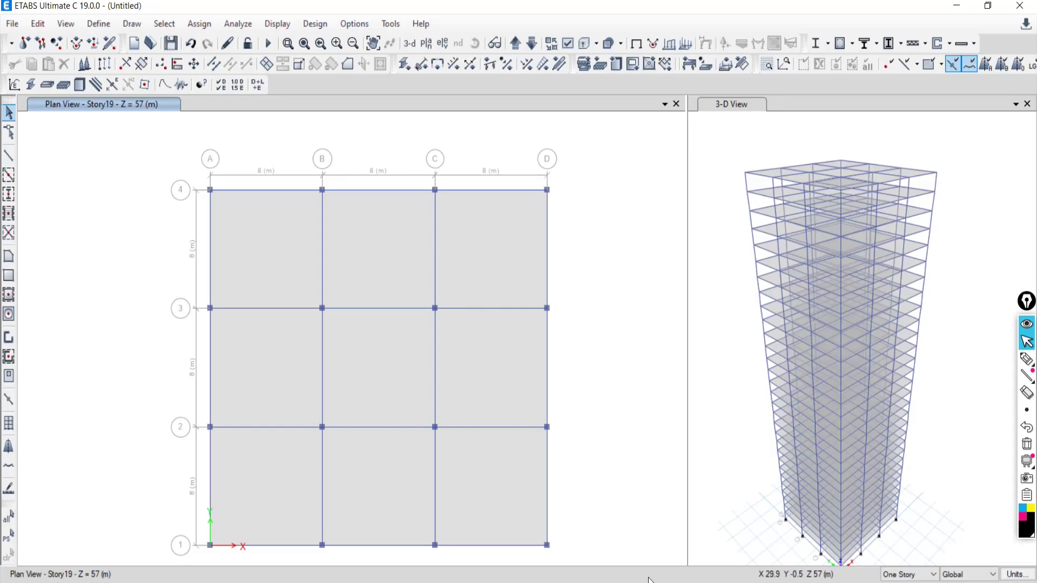
# Switch to IMPORTANT COMMANDS.pdf, highlight the select and deselect wording in item 7, and return to ETABS.
pyautogui.hotkey('alt', 'Tab')
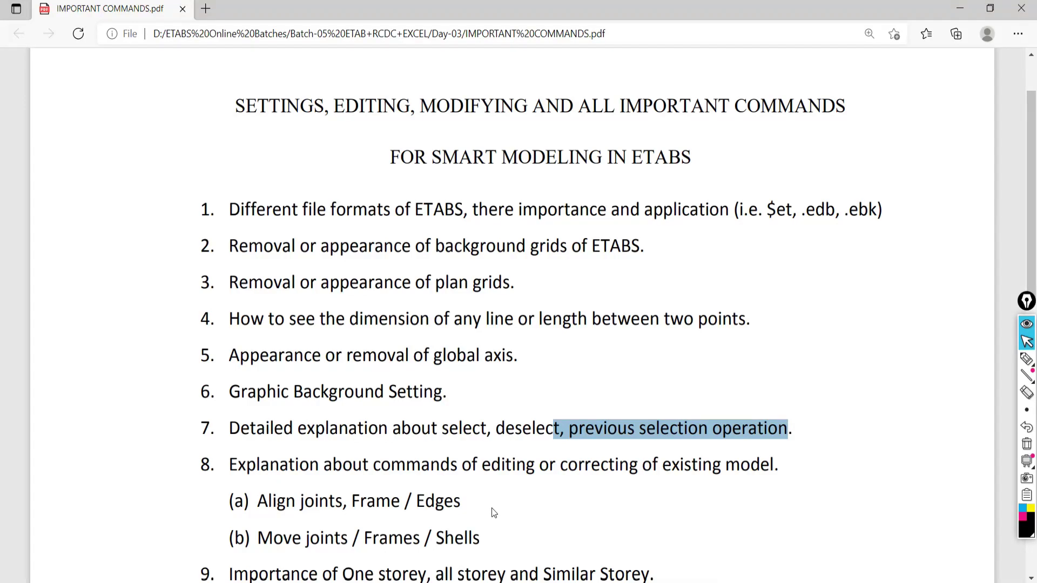
pyautogui.moveTo(489, 430); pyautogui.dragTo(461, 428)
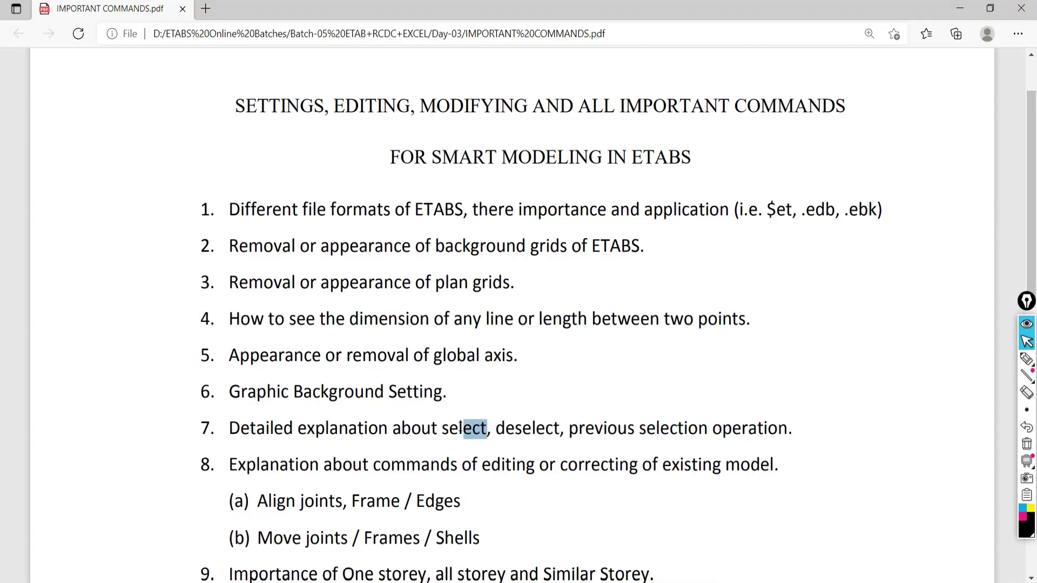
pyautogui.moveTo(561, 430); pyautogui.dragTo(522, 429)
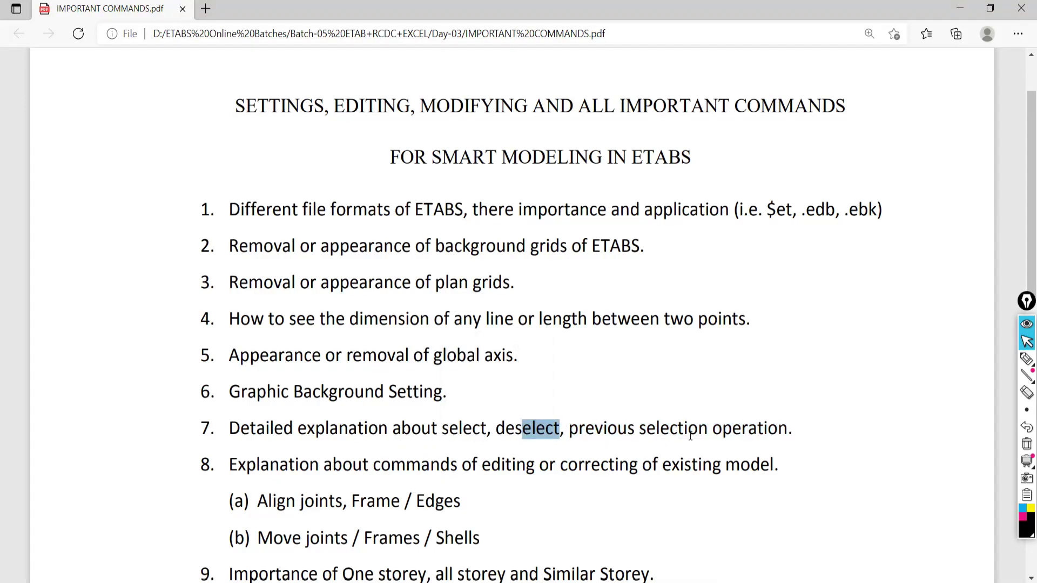
pyautogui.hotkey('alt', 'Tab')
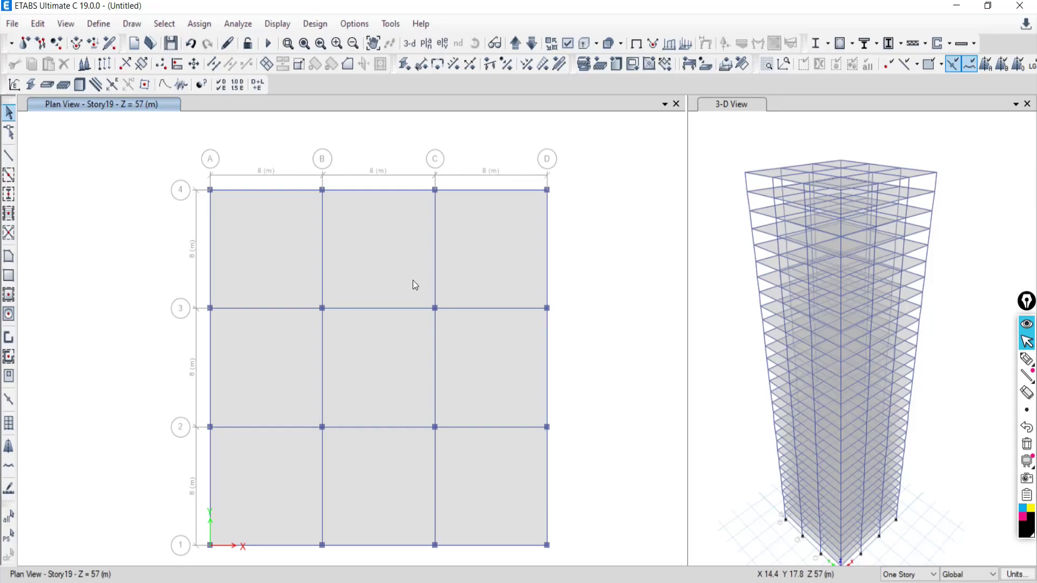
# Select every object in the model and clear the selection, doing this twice.
pyautogui.moveTo(390, 297); pyautogui.dragTo(394, 264, button='middle')
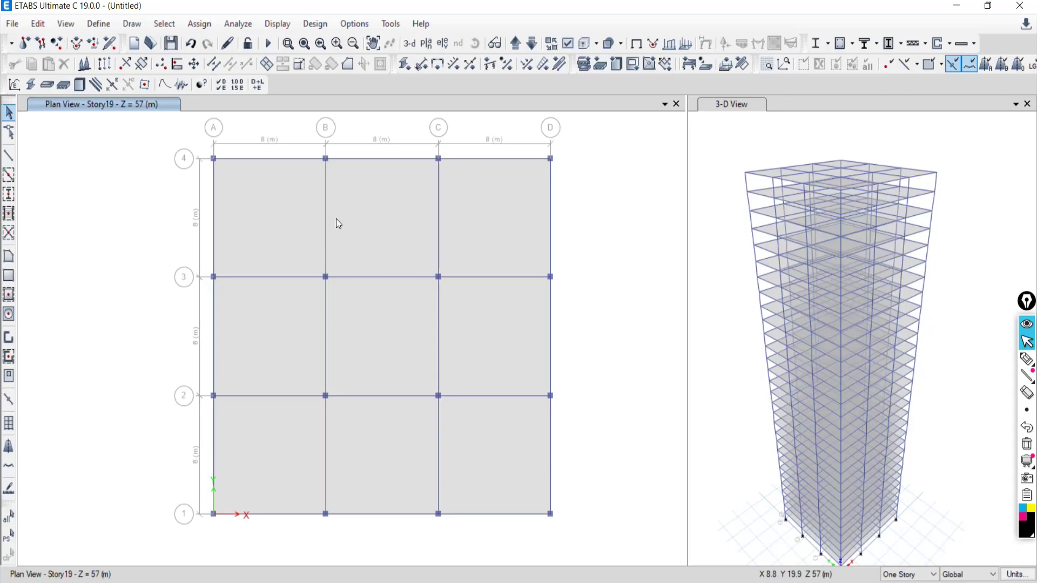
pyautogui.click(9, 520)
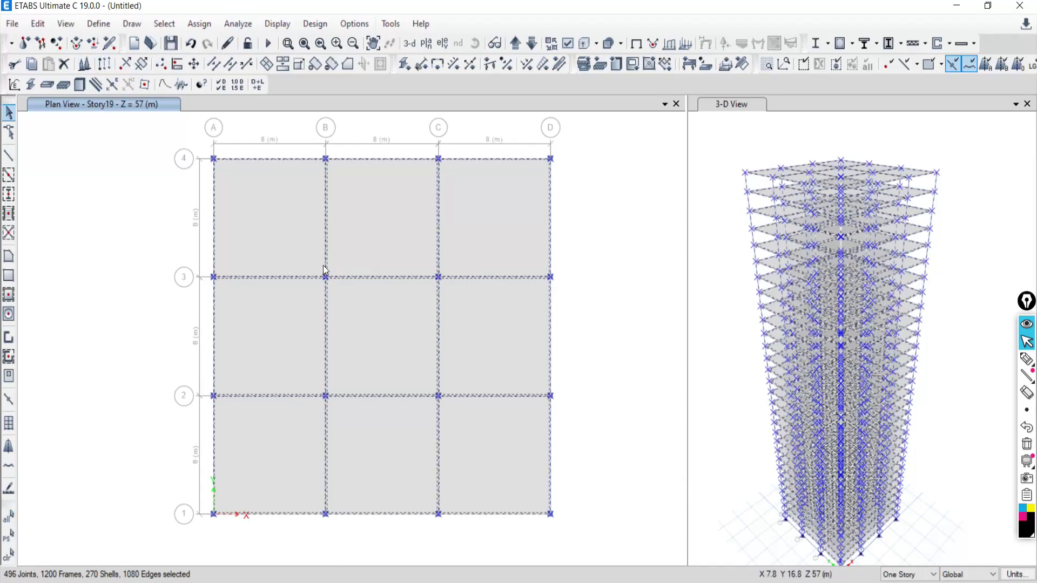
pyautogui.click(8, 560)
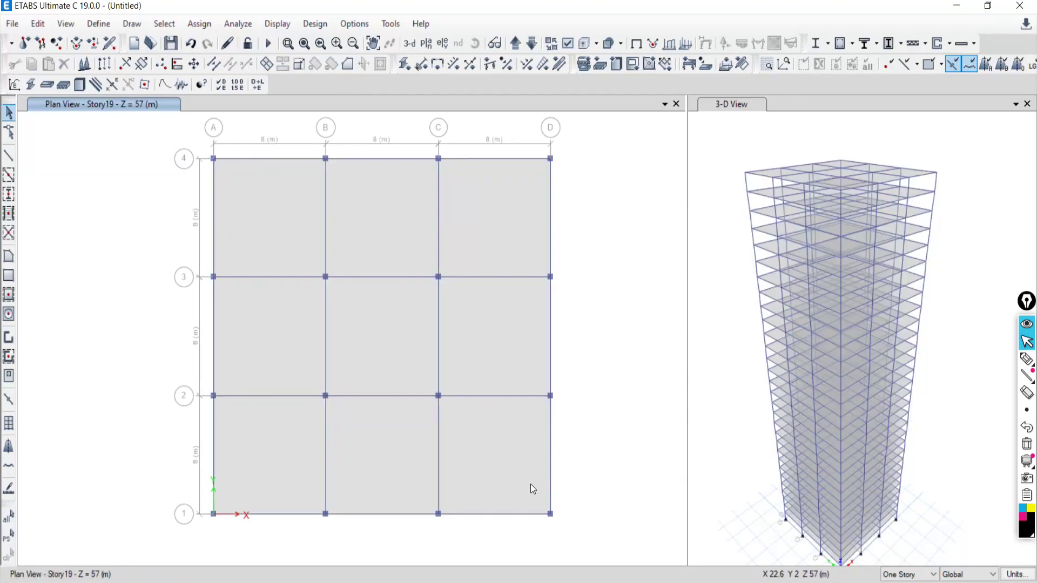
pyautogui.click(9, 519)
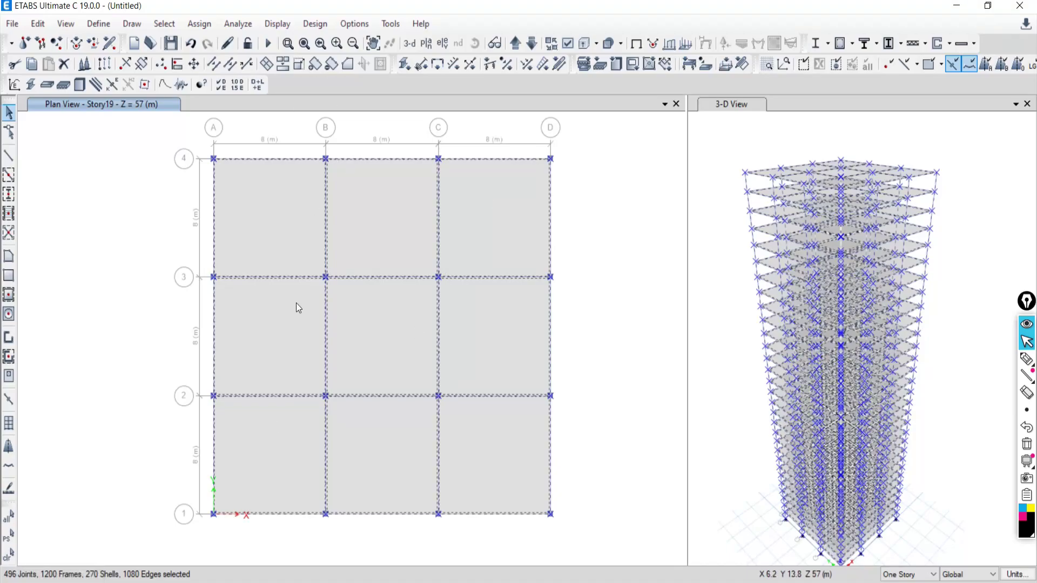
pyautogui.click(11, 558)
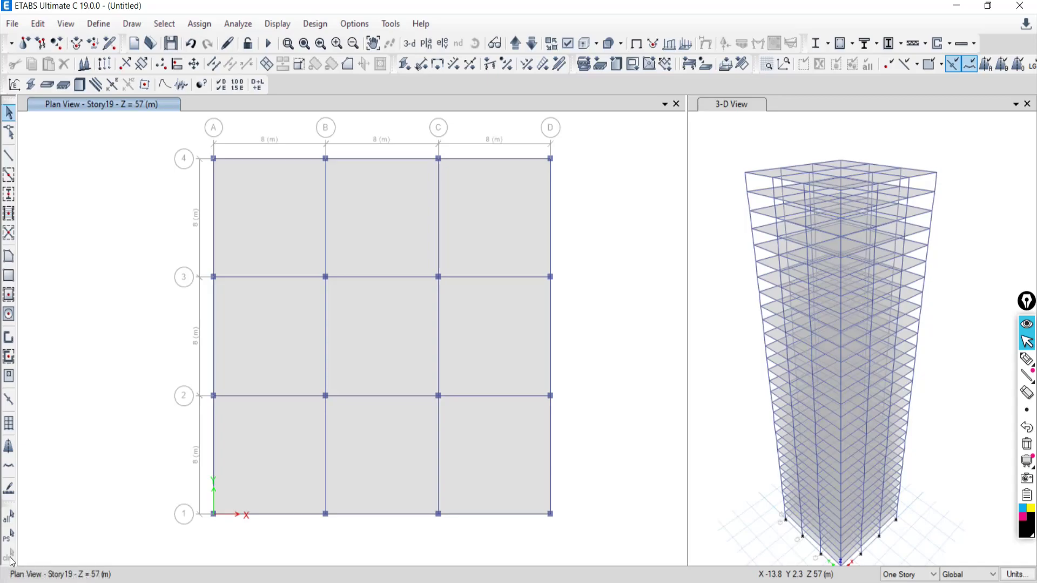
# Select every object in the model and clear the selection.
pyautogui.click(162, 26)
pyautogui.moveTo(183, 43)
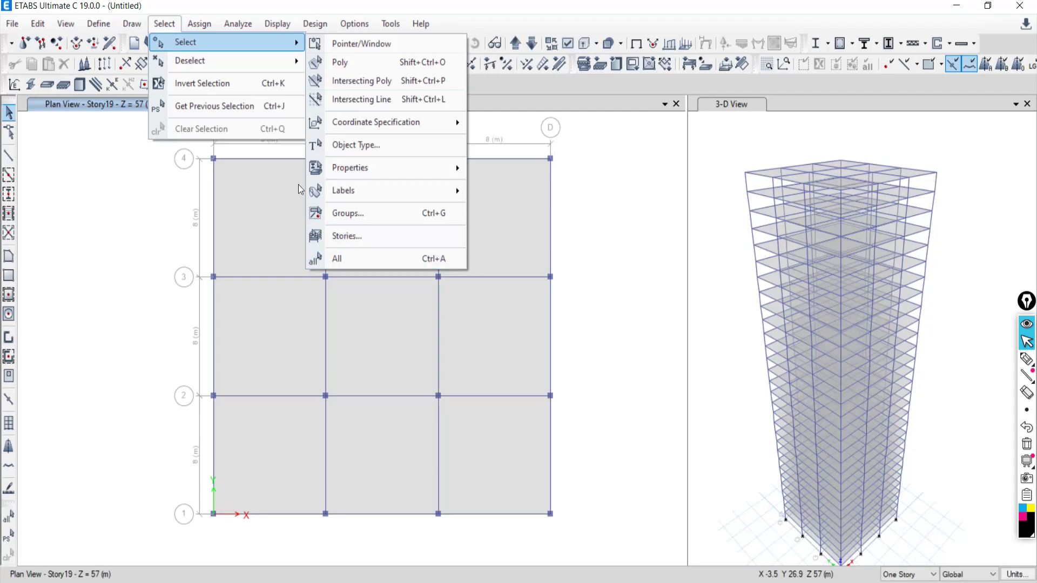
pyautogui.click(165, 24)
pyautogui.click(164, 24)
pyautogui.click(165, 24)
pyautogui.click(165, 24)
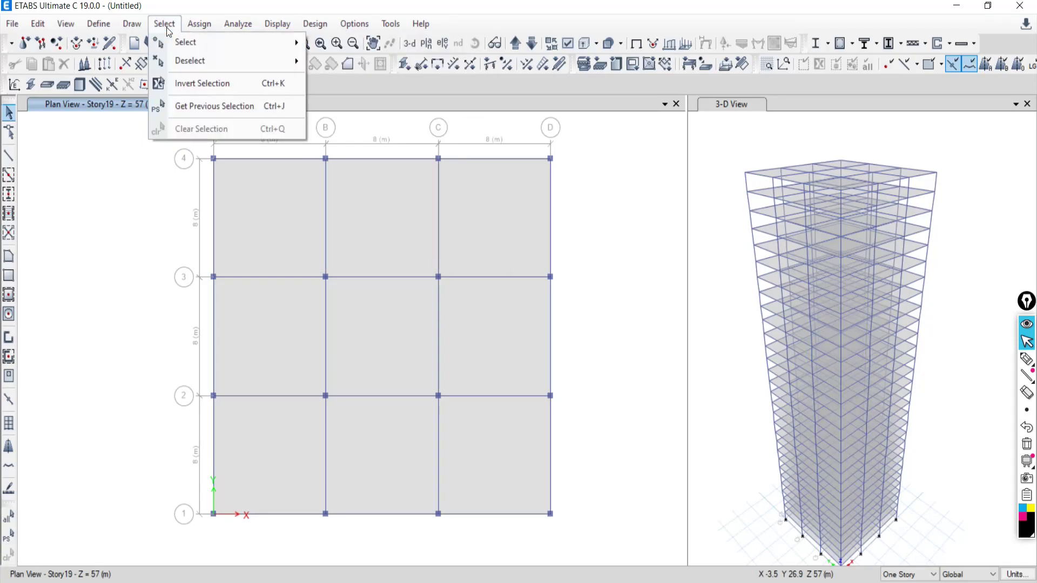
pyautogui.click(361, 260)
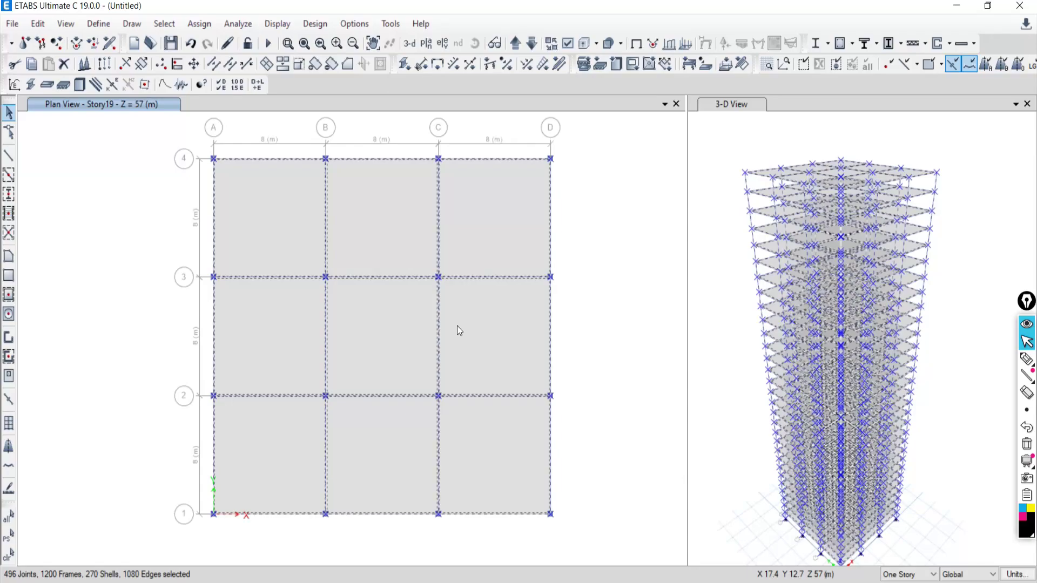
pyautogui.click(164, 24)
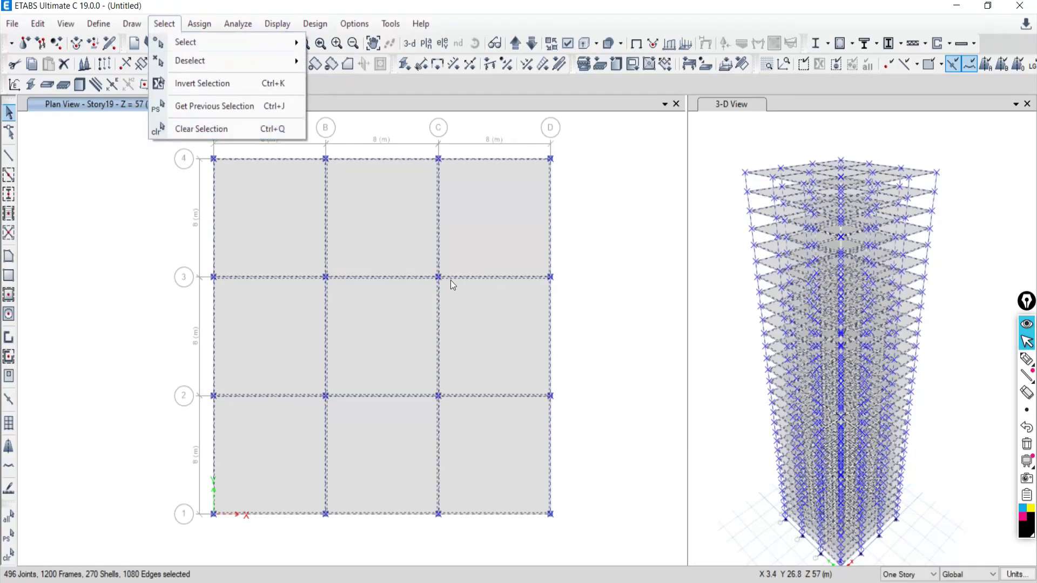
pyautogui.click(206, 133)
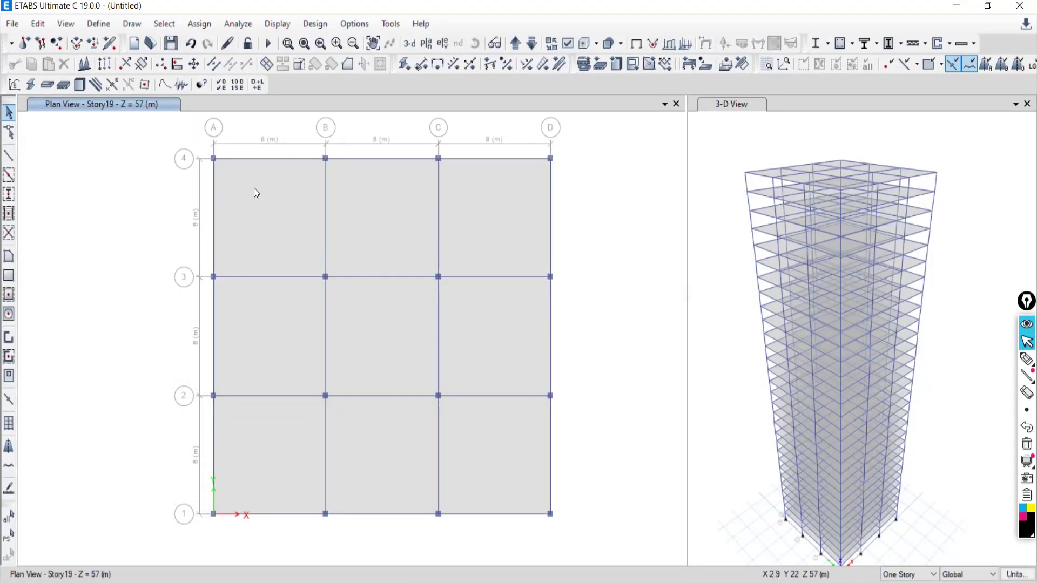
# Select the six slab panels between grids 2 and 4 on the Story19 plan, and clear the selection.
pyautogui.click(275, 223)
pyautogui.click(378, 236)
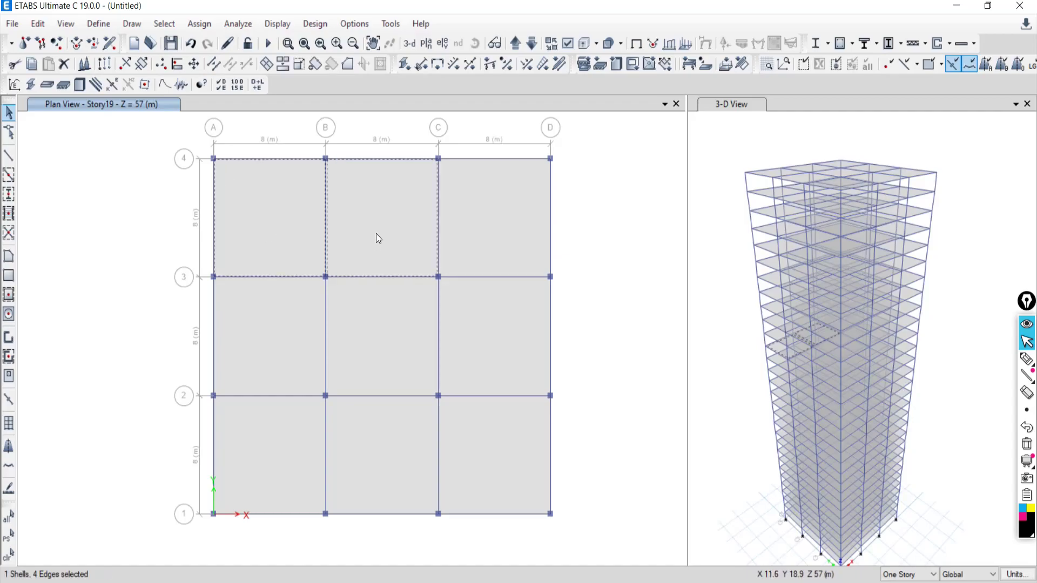
pyautogui.click(474, 264)
pyautogui.click(476, 320)
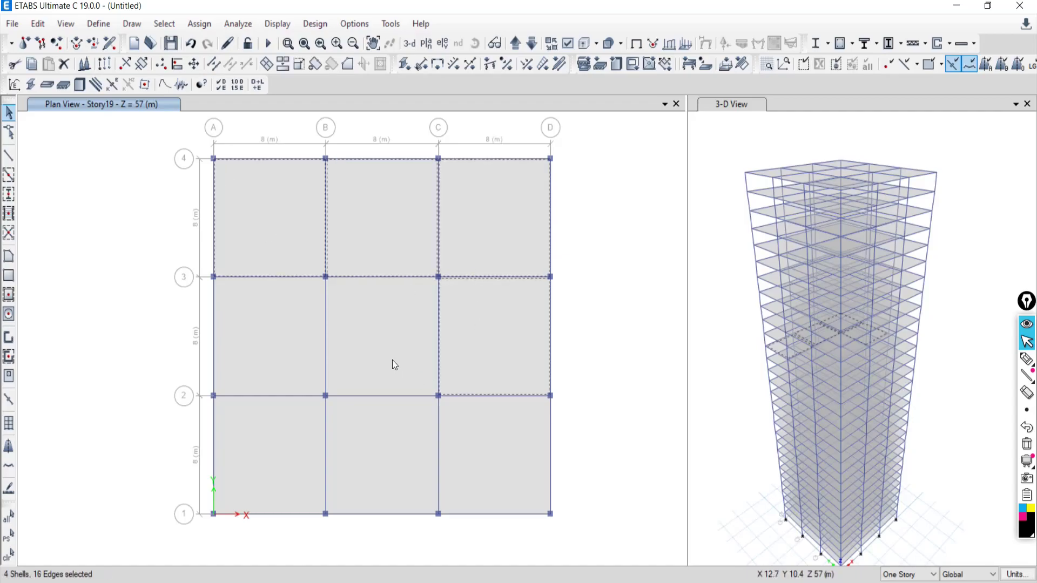
pyautogui.click(391, 360)
pyautogui.click(308, 344)
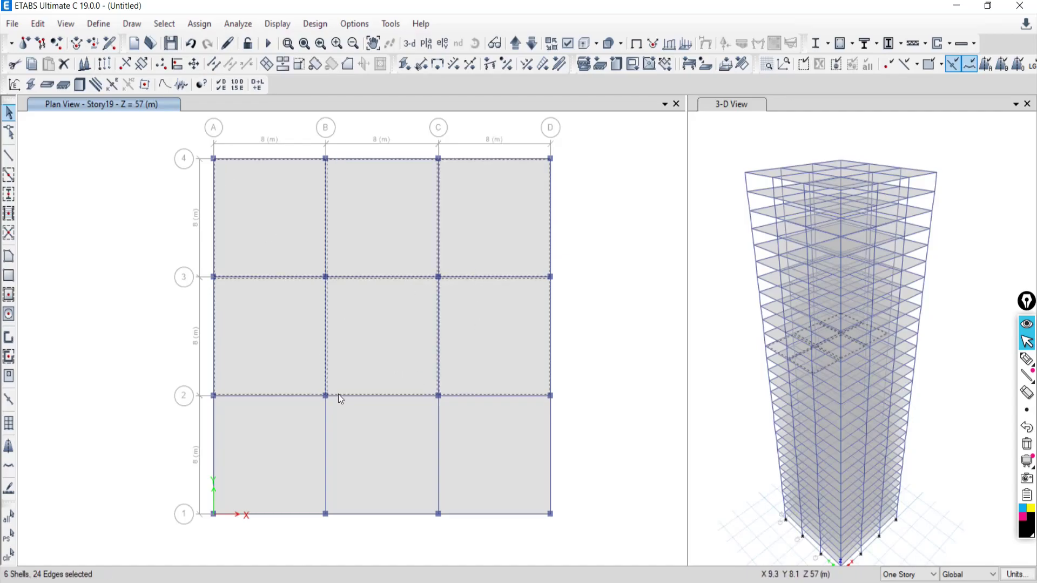
pyautogui.click(9, 556)
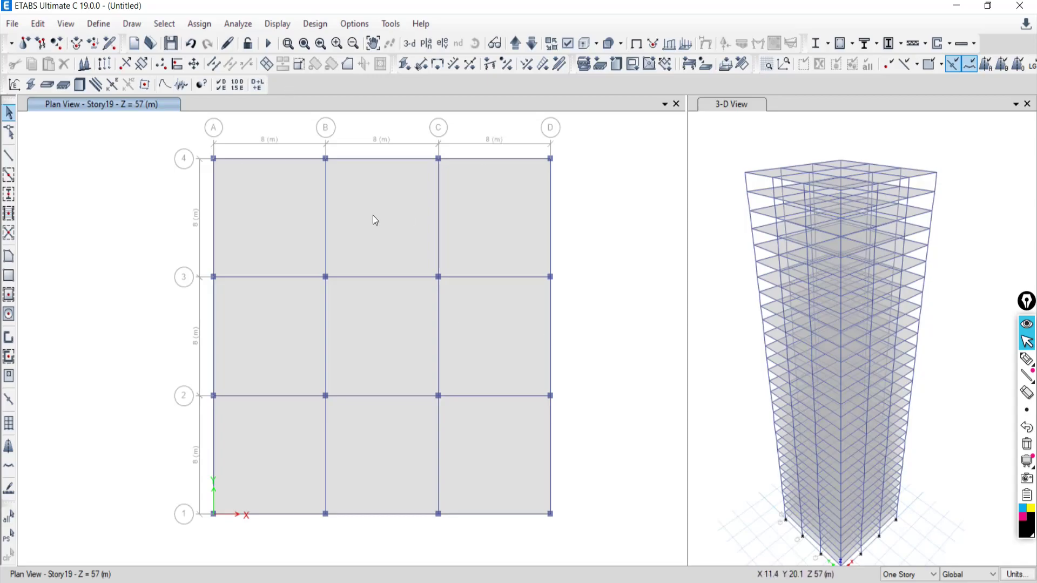
# Select all floors in the model by object type and close the selection dialog.
pyautogui.click(164, 25)
pyautogui.moveTo(179, 45)
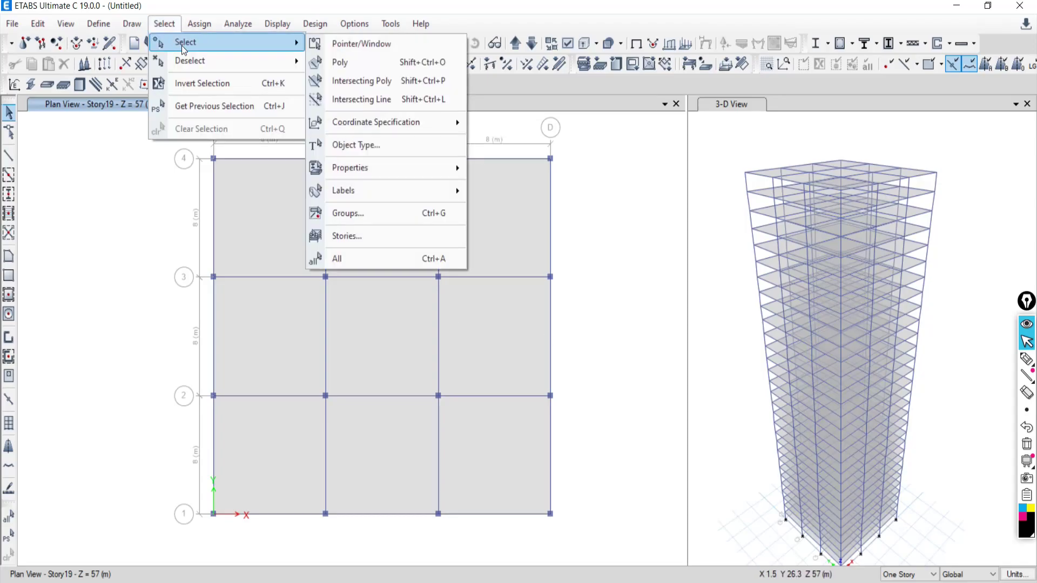
pyautogui.click(355, 148)
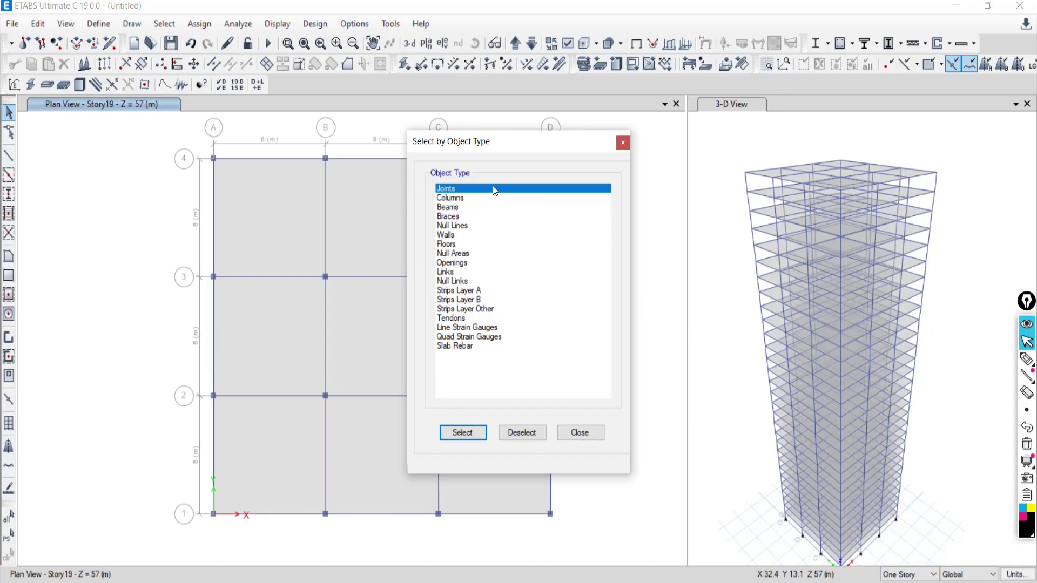
pyautogui.moveTo(498, 148); pyautogui.dragTo(629, 152)
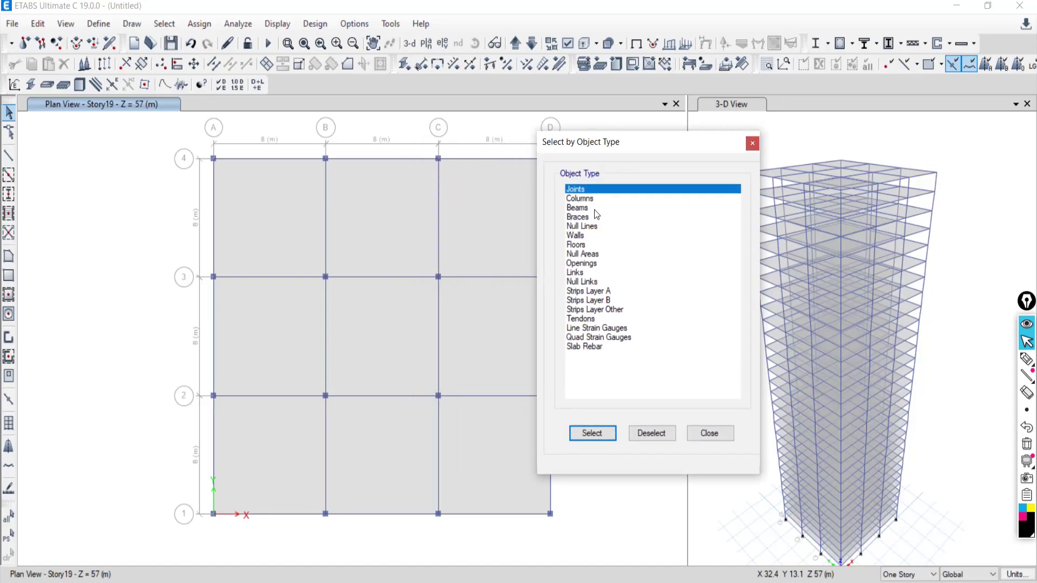
pyautogui.click(576, 246)
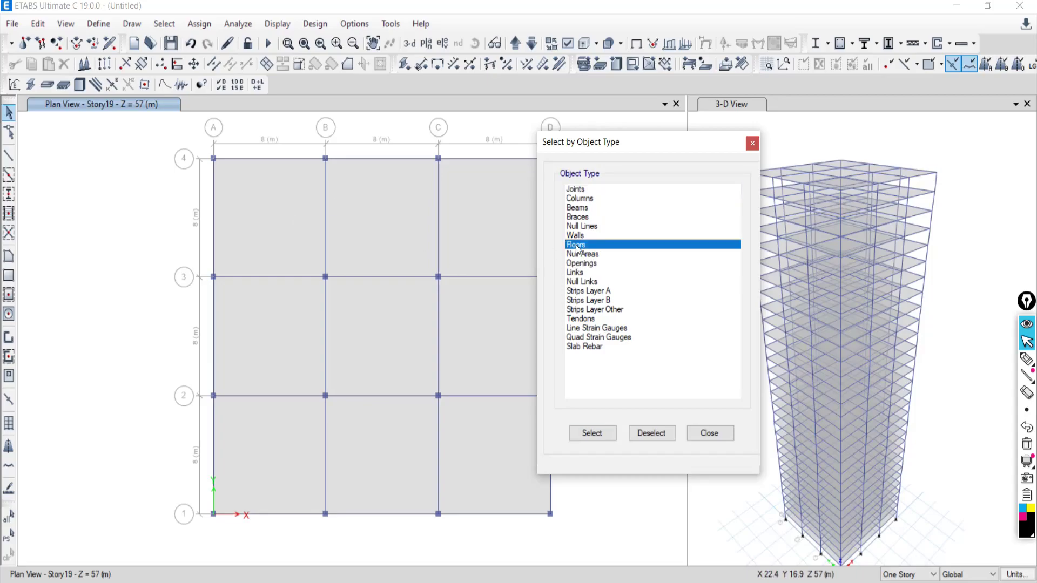
pyautogui.click(584, 435)
pyautogui.click(722, 433)
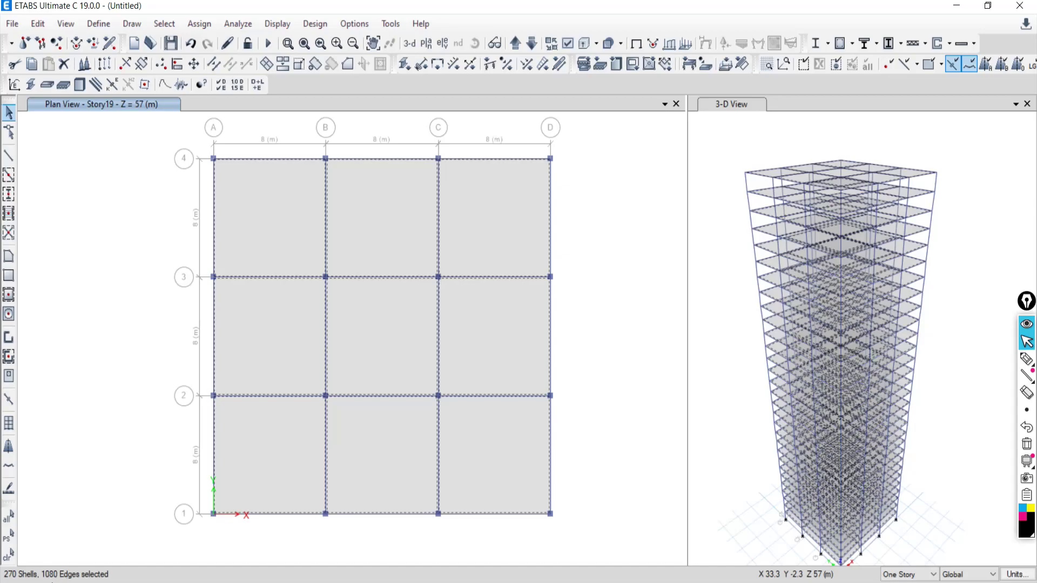
# Sketch a square with the annotation pen beside the plan and mark a tick across each of its four sides.
pyautogui.click(1026, 358)
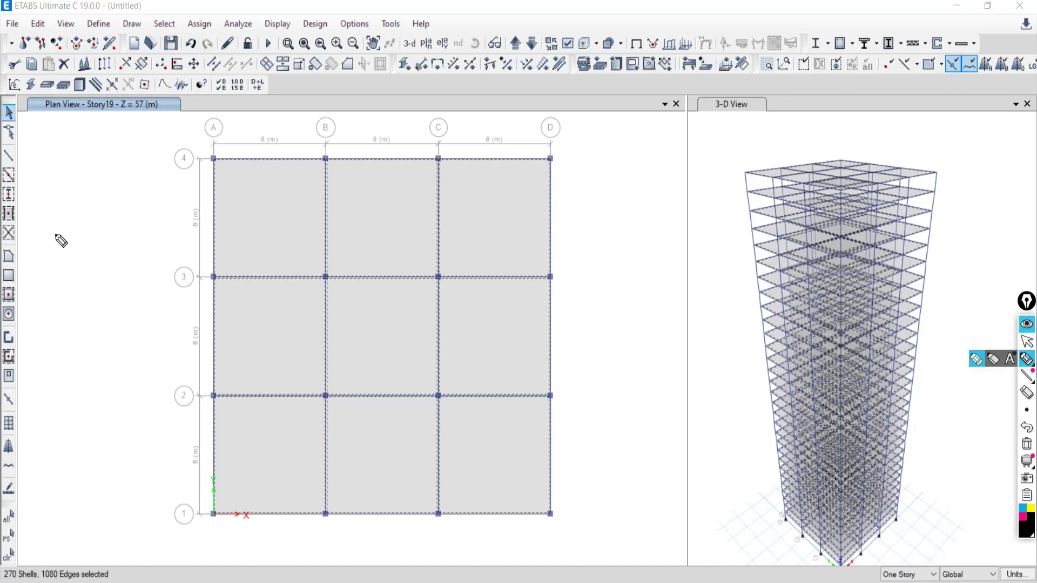
pyautogui.moveTo(62, 187)
pyautogui.mouseDown()
pyautogui.moveTo(64, 270)
pyautogui.moveTo(139, 216)
pyautogui.moveTo(92, 180)
pyautogui.moveTo(68, 180)
pyautogui.moveTo(85, 185)
pyautogui.mouseUp()
pyautogui.moveTo(149, 199); pyautogui.dragTo(131, 209)
pyautogui.moveTo(106, 256); pyautogui.dragTo(91, 282)
pyautogui.moveTo(73, 231); pyautogui.dragTo(52, 231)
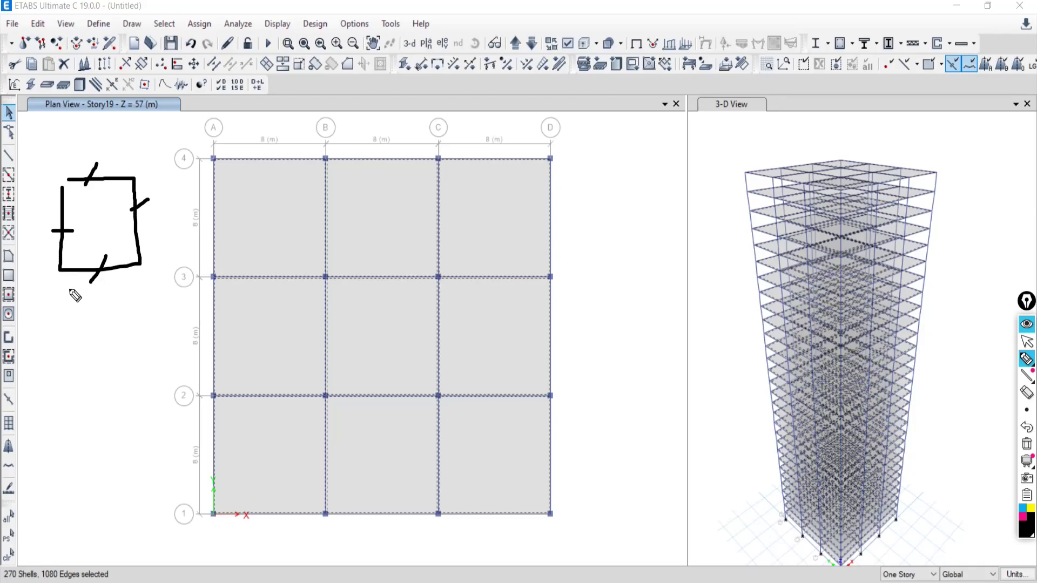
# Write a double-underlined "270 x 4" below the sketched square and circle the number of selected edges with the annotation pen.
pyautogui.moveTo(40, 361)
pyautogui.mouseDown()
pyautogui.moveTo(55, 390)
pyautogui.moveTo(66, 357)
pyautogui.moveTo(70, 386)
pyautogui.mouseUp()
pyautogui.moveTo(58, 373)
pyautogui.mouseDown()
pyautogui.moveTo(89, 378)
pyautogui.moveTo(86, 358)
pyautogui.moveTo(114, 376)
pyautogui.mouseUp()
pyautogui.moveTo(114, 358)
pyautogui.mouseDown()
pyautogui.moveTo(98, 378)
pyautogui.moveTo(152, 363)
pyautogui.moveTo(141, 378)
pyautogui.mouseUp()
pyautogui.moveTo(33, 416); pyautogui.dragTo(151, 398)
pyautogui.moveTo(59, 428); pyautogui.dragTo(159, 412)
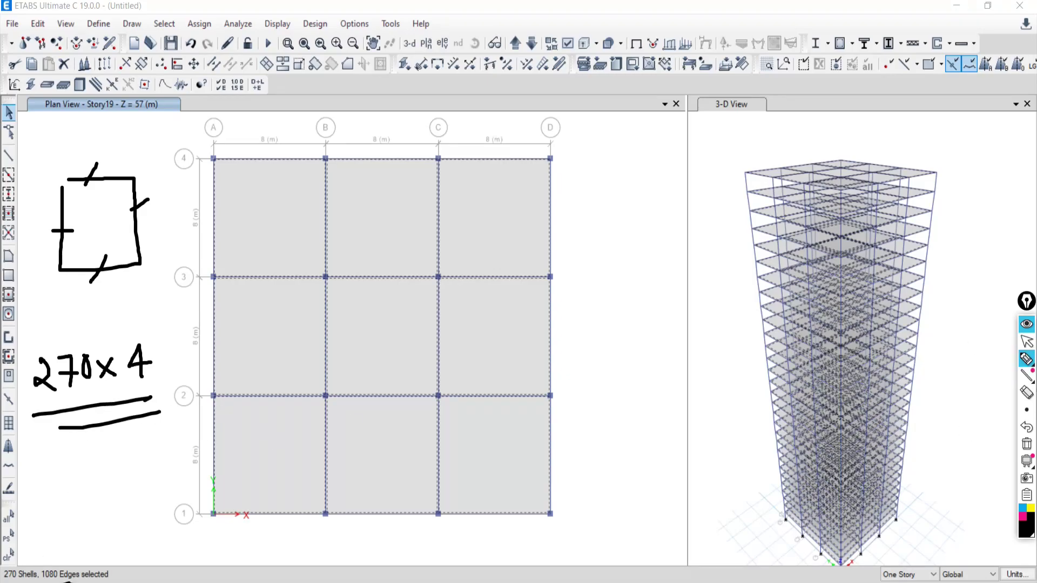
pyautogui.moveTo(65, 581); pyautogui.dragTo(34, 581)
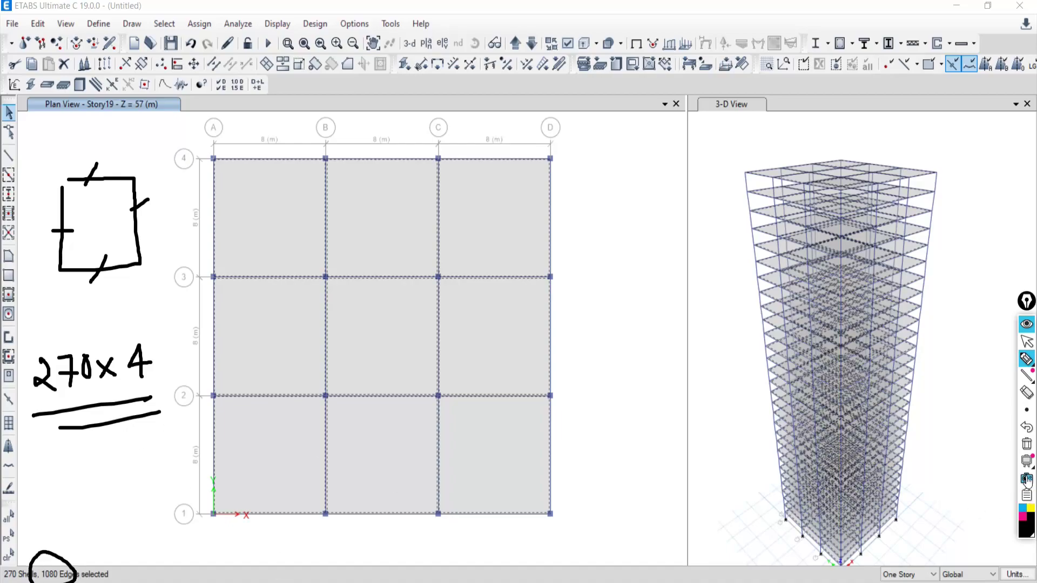
# Erase all pen annotations and clear the floor selection.
pyautogui.click(1026, 444)
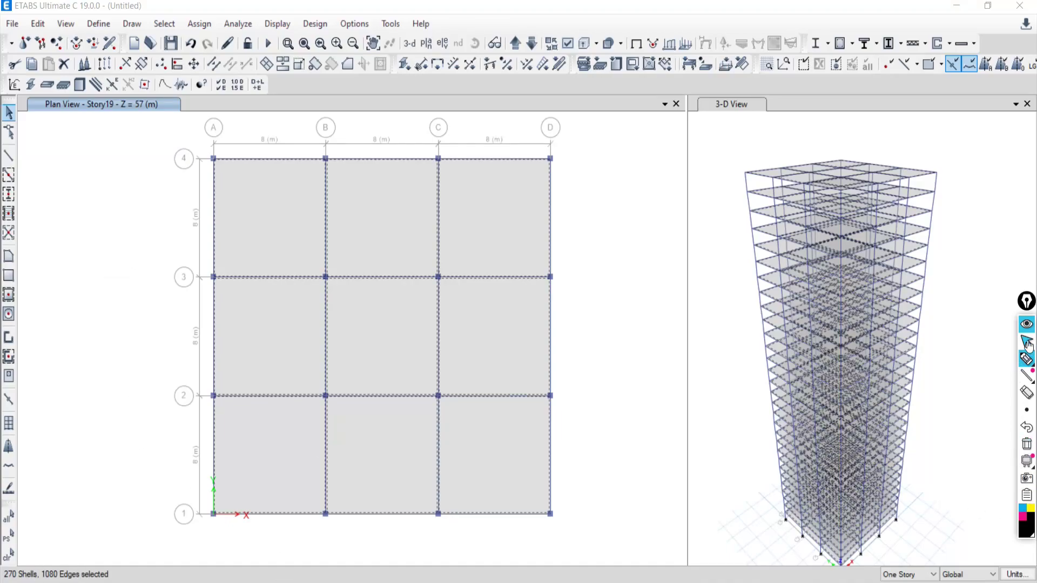
pyautogui.click(1027, 343)
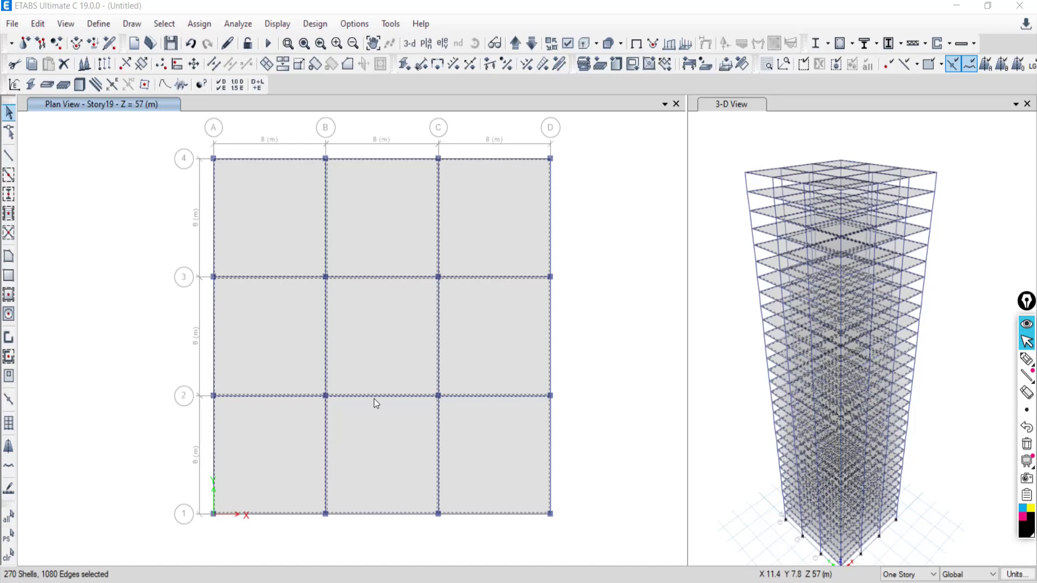
pyautogui.click(10, 557)
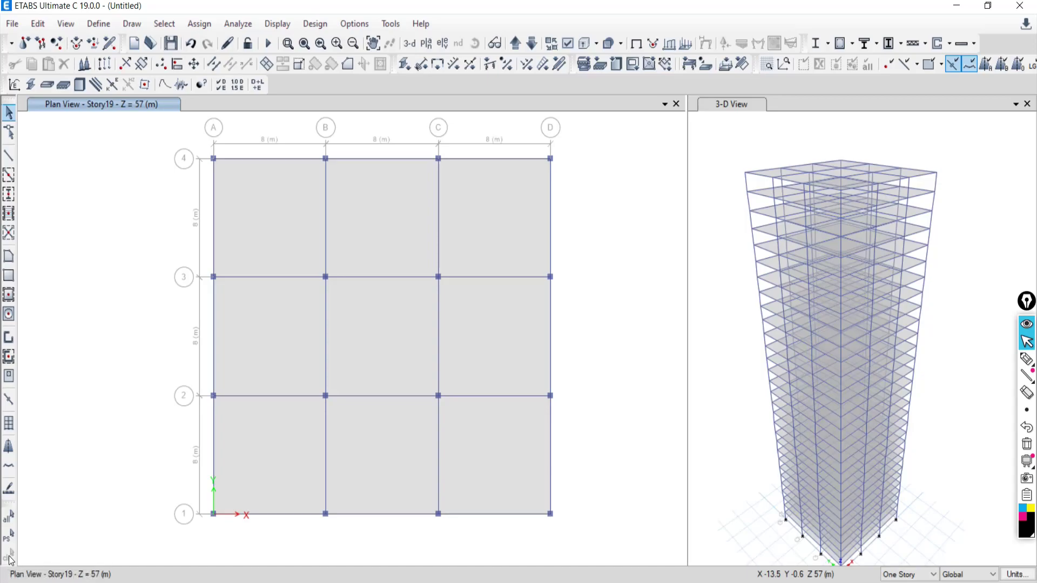
# Select all beams in the model by object type and clear the selection.
pyautogui.click(164, 24)
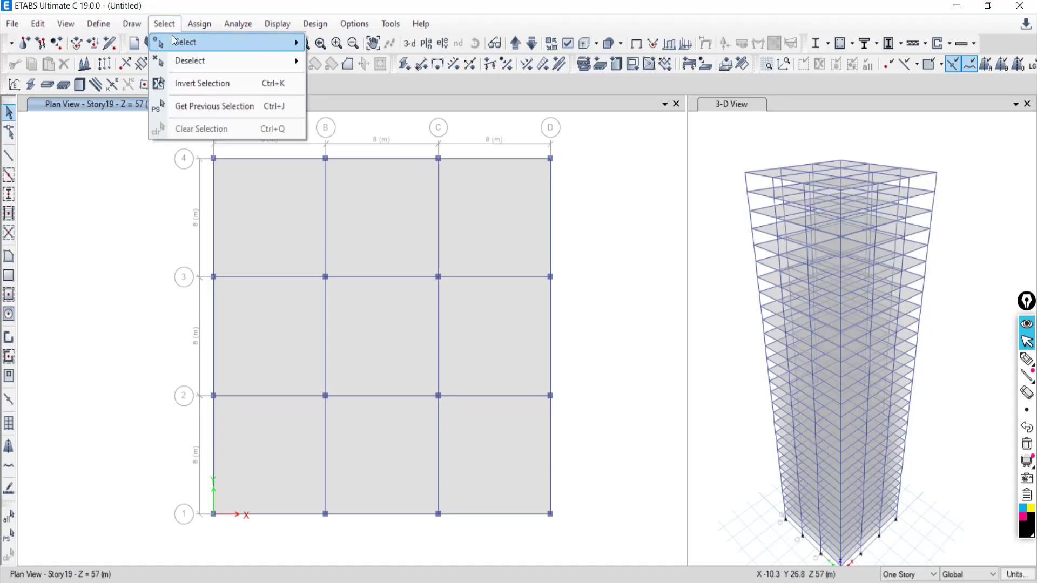
pyautogui.moveTo(198, 44)
pyautogui.click(360, 149)
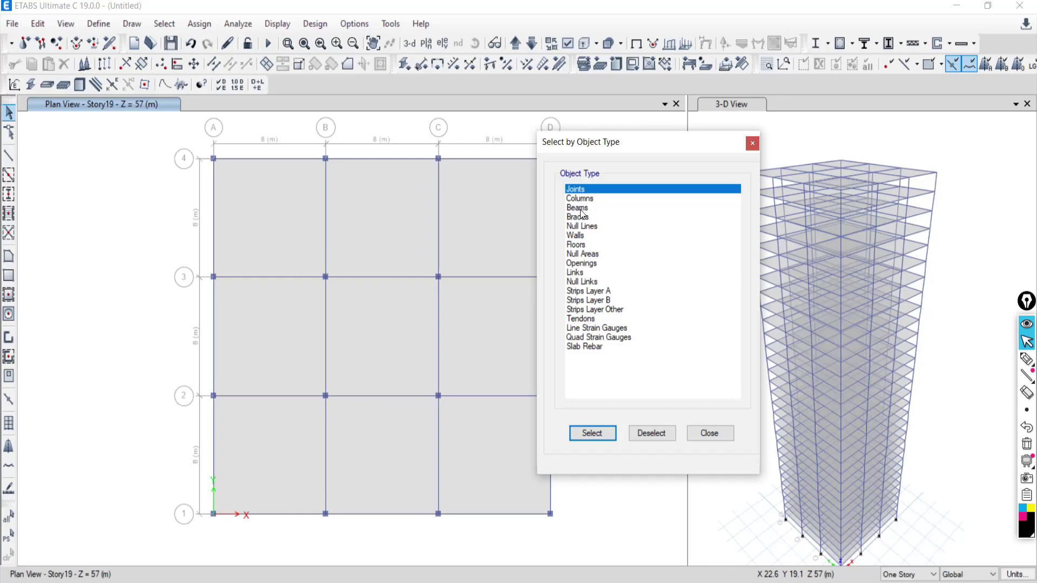
pyautogui.click(578, 208)
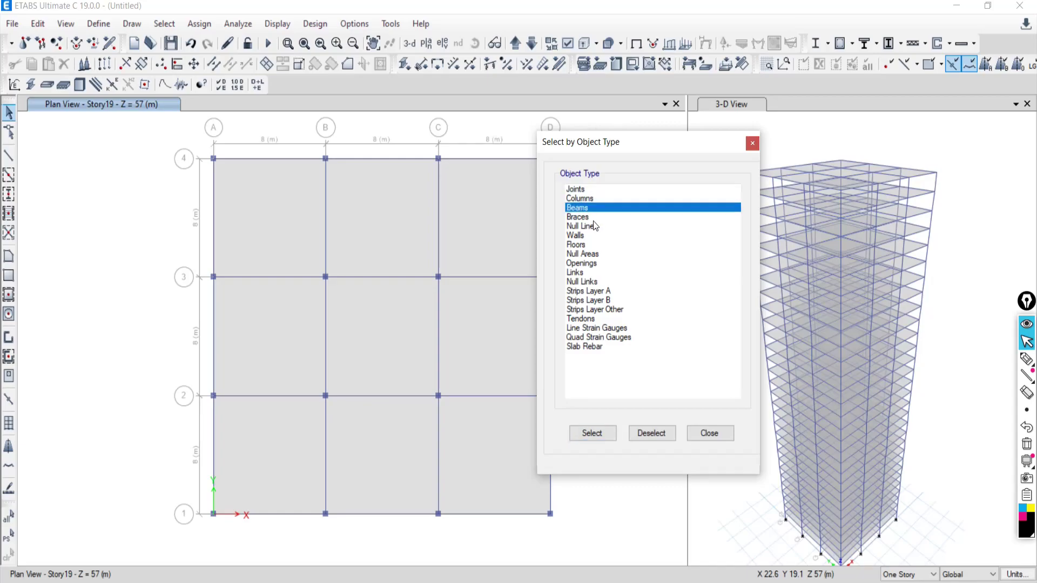
pyautogui.click(586, 431)
pyautogui.click(717, 437)
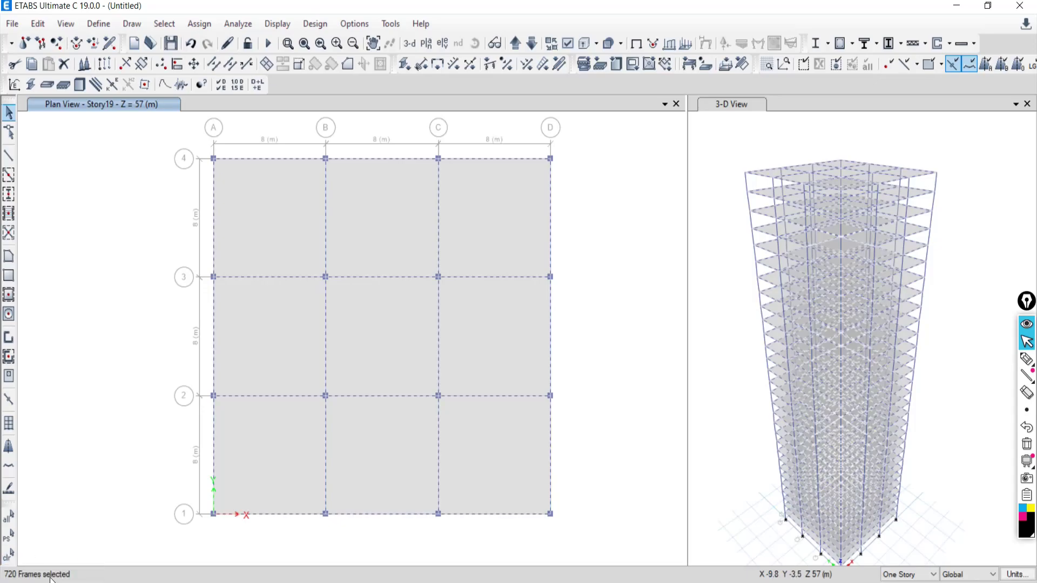
pyautogui.click(8, 557)
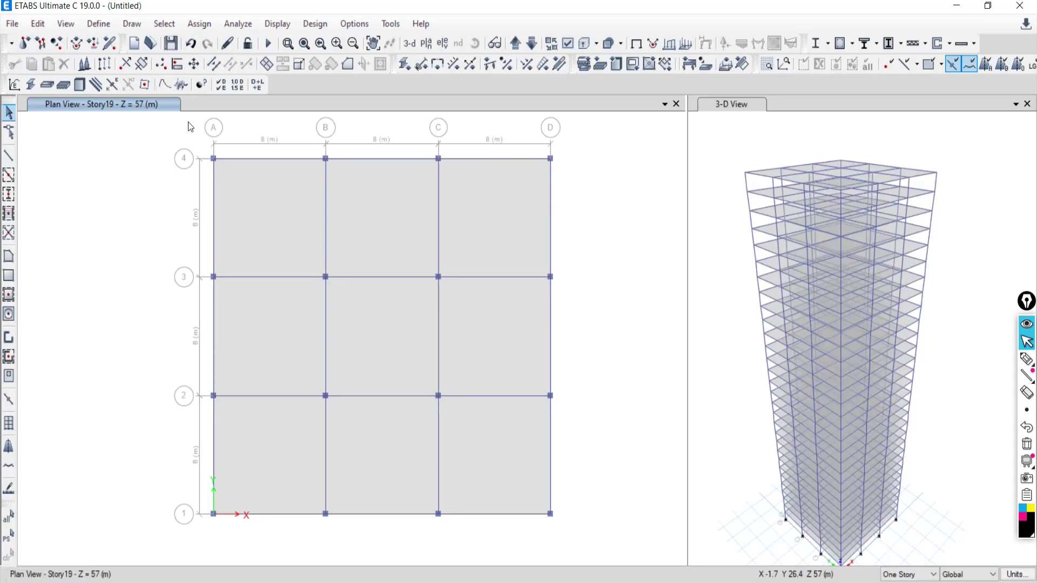
# Select all columns in the model by object type and clear the selection.
pyautogui.click(166, 24)
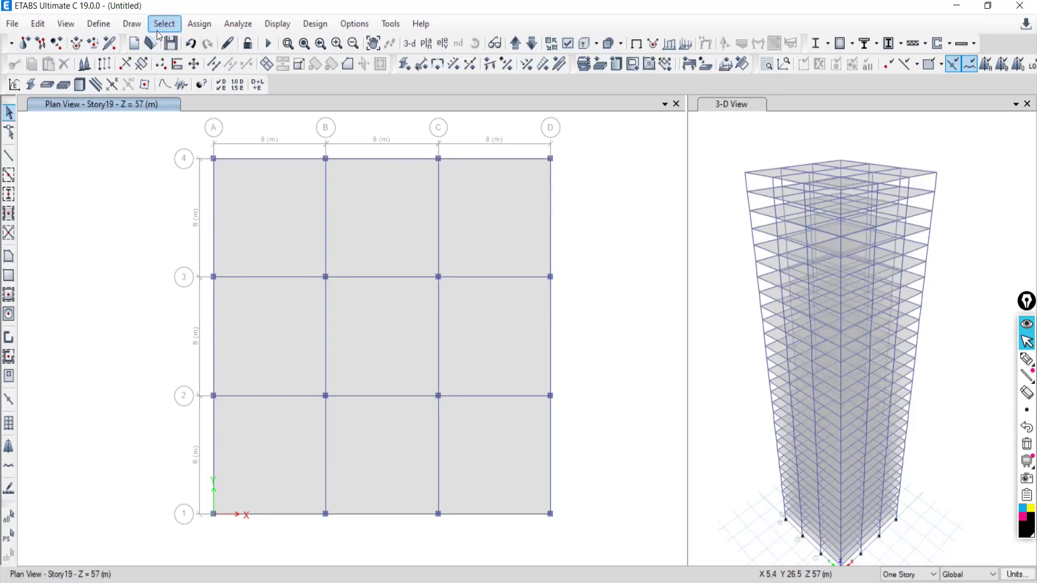
pyautogui.moveTo(195, 42)
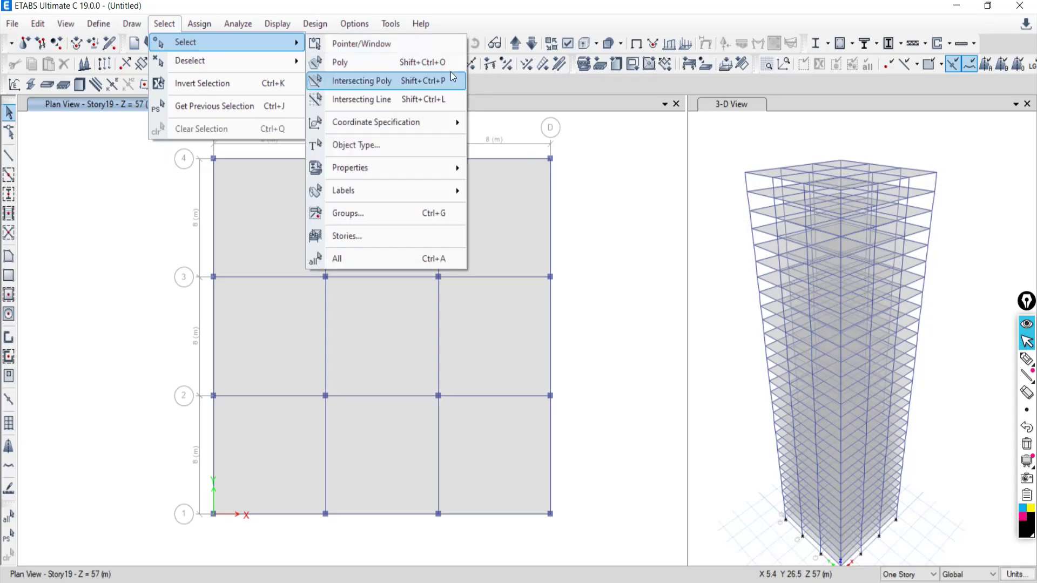
pyautogui.click(375, 147)
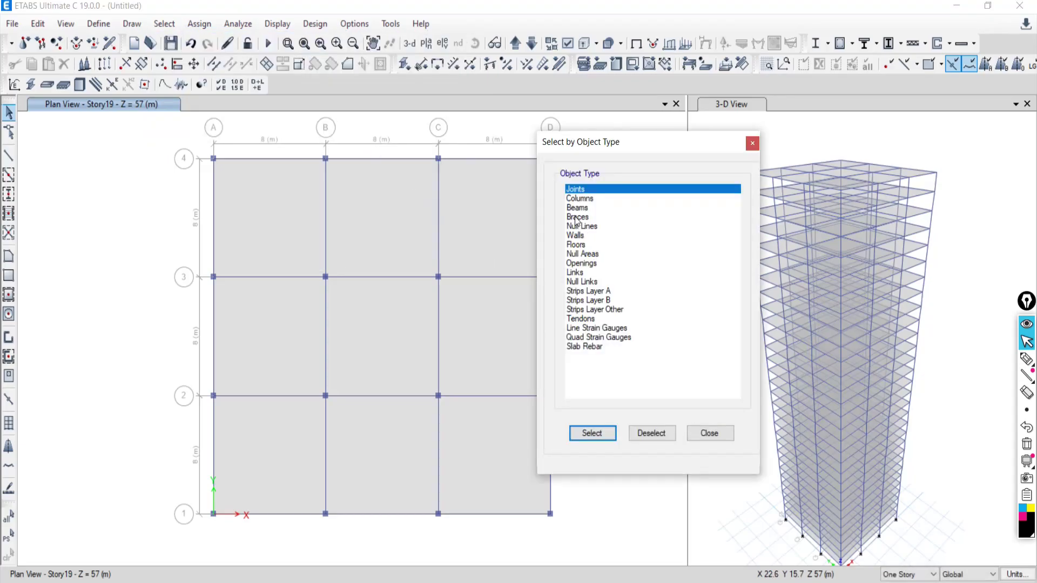
pyautogui.click(580, 198)
pyautogui.click(589, 433)
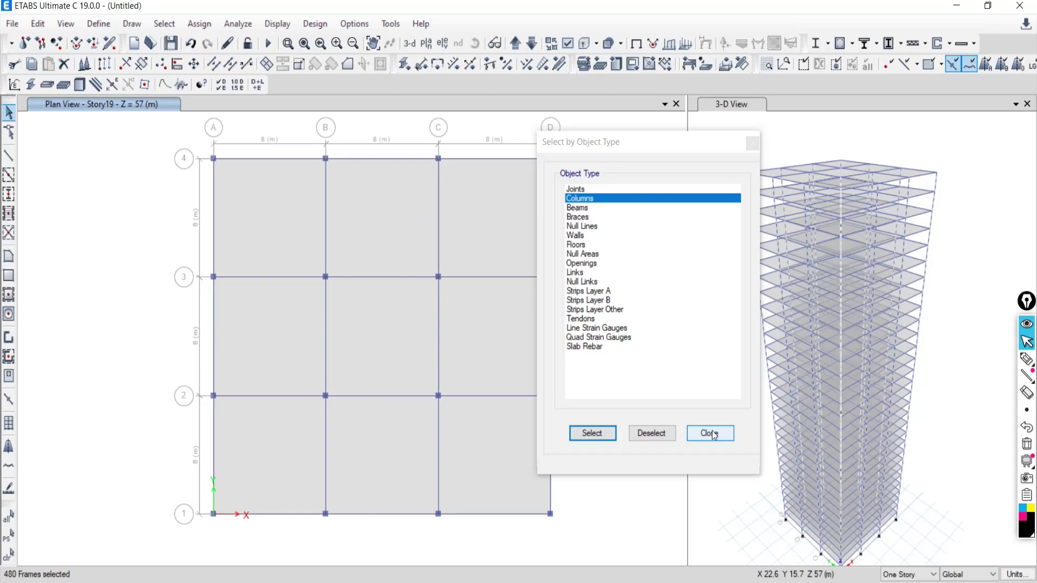
pyautogui.click(708, 434)
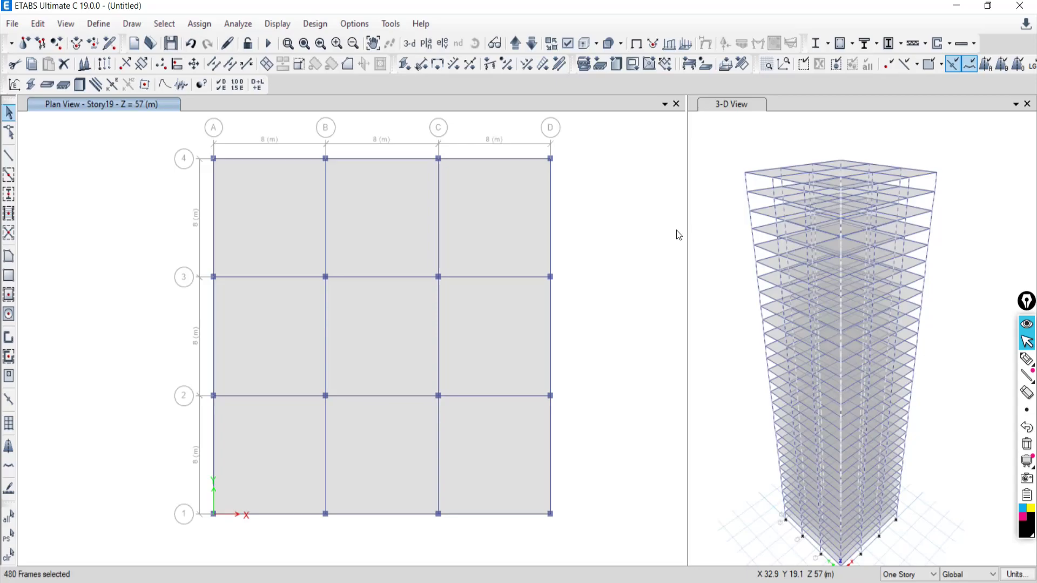
pyautogui.click(8, 554)
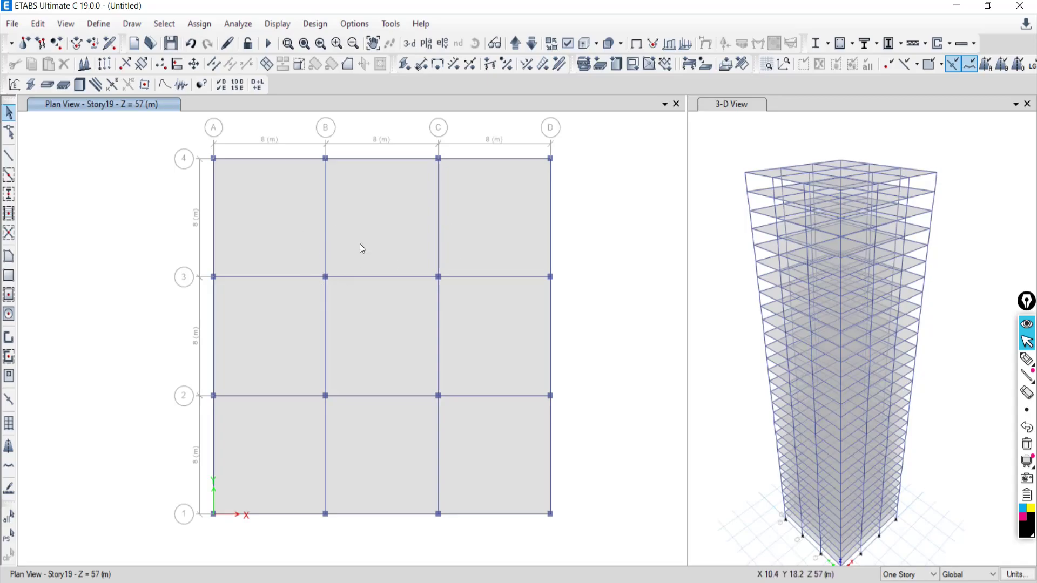
# Select all floors in the model by object type.
pyautogui.click(164, 23)
pyautogui.moveTo(187, 43)
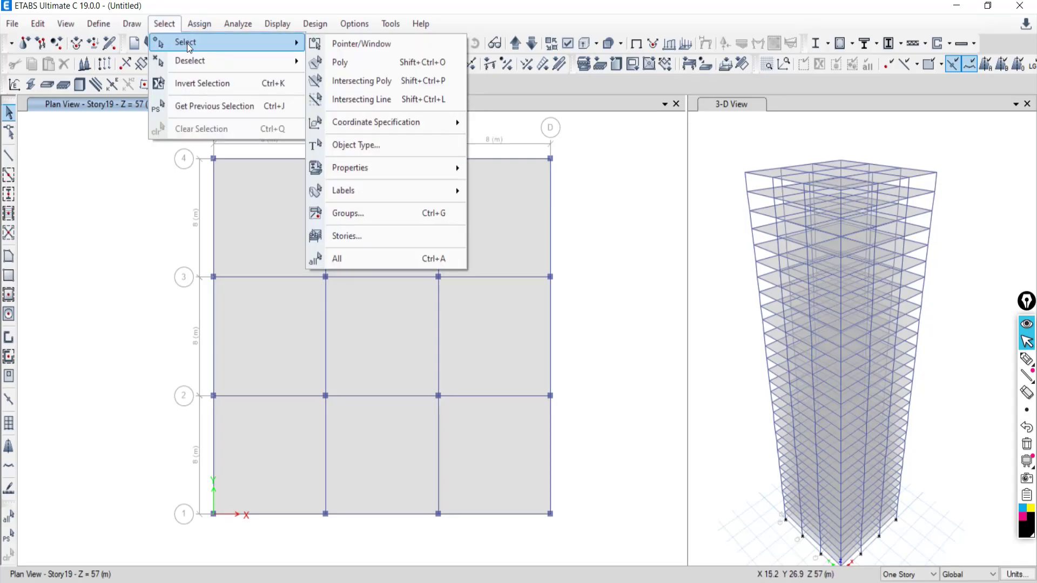
pyautogui.click(342, 151)
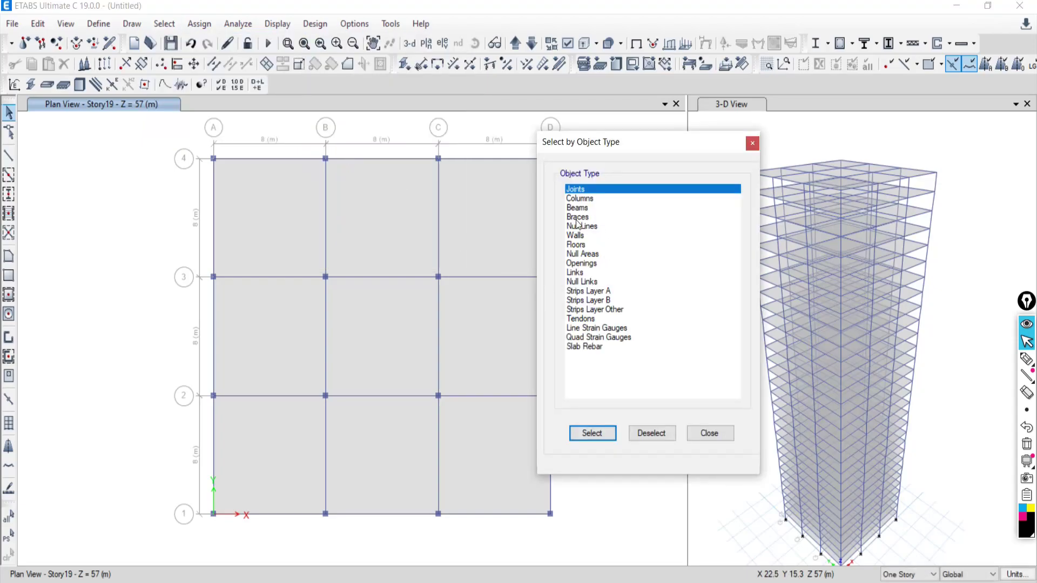
pyautogui.click(583, 245)
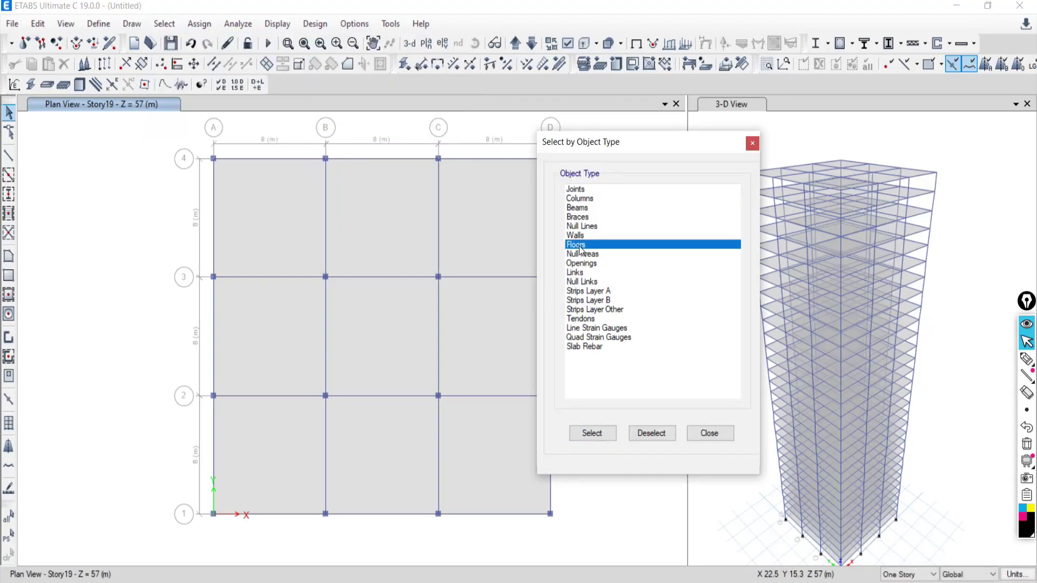
pyautogui.click(582, 434)
pyautogui.click(707, 433)
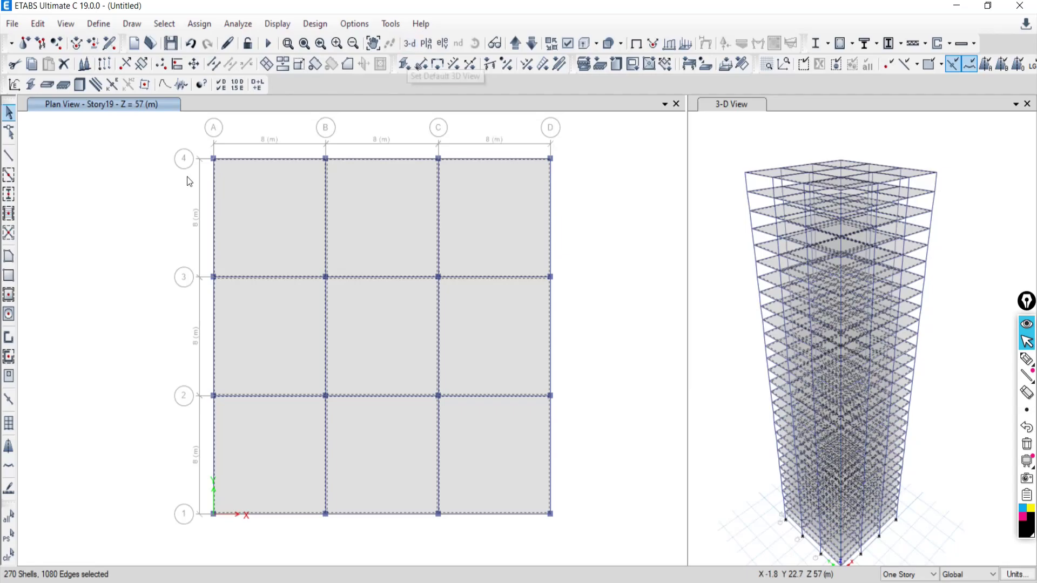
# Display only the selected floors in the default 3-D view and restore the visibility of all objects.
pyautogui.click(409, 43)
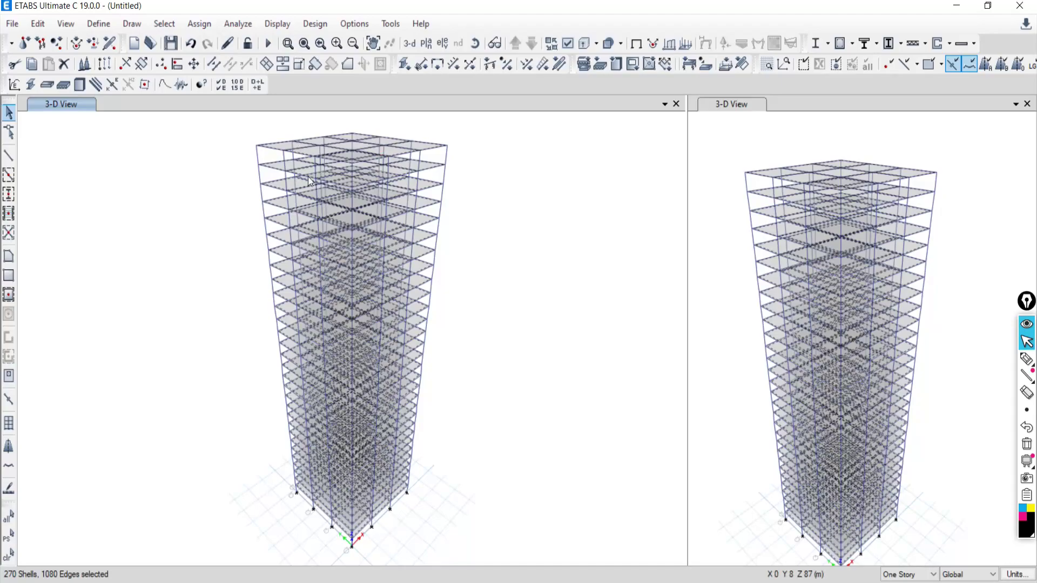
pyautogui.rightClick(61, 140)
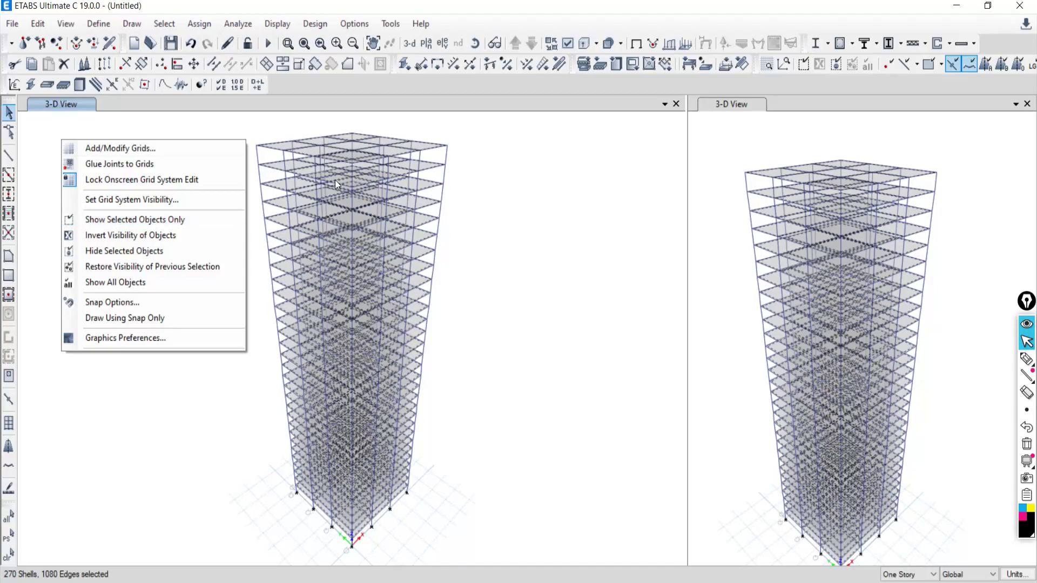
pyautogui.click(103, 221)
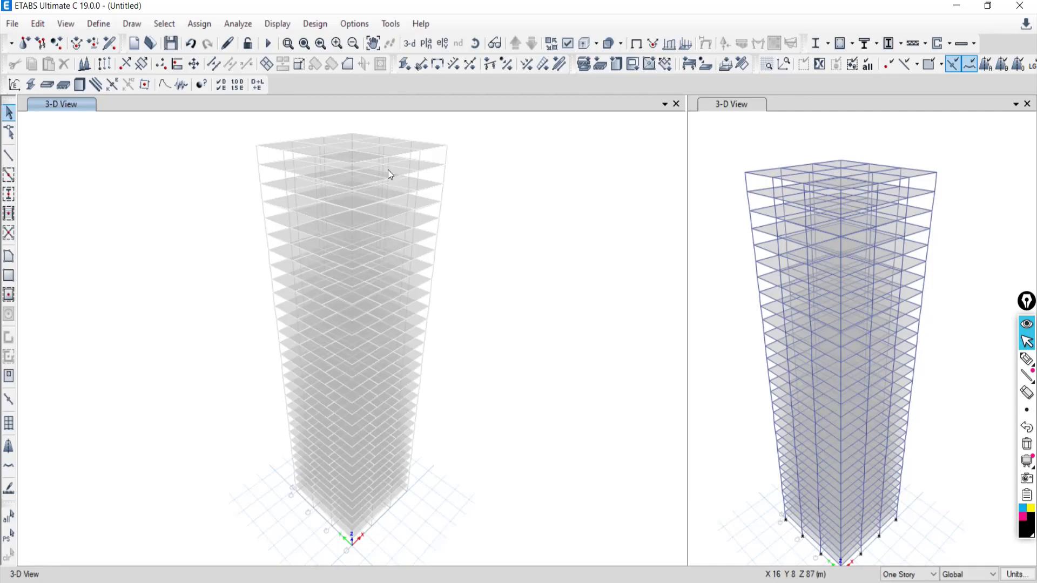
pyautogui.rightClick(51, 156)
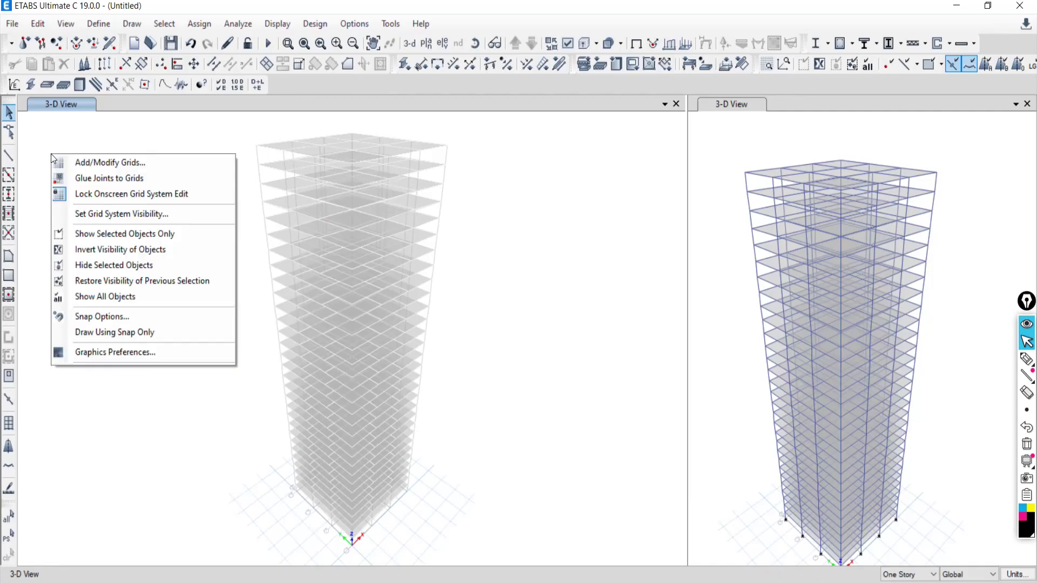
pyautogui.click(99, 297)
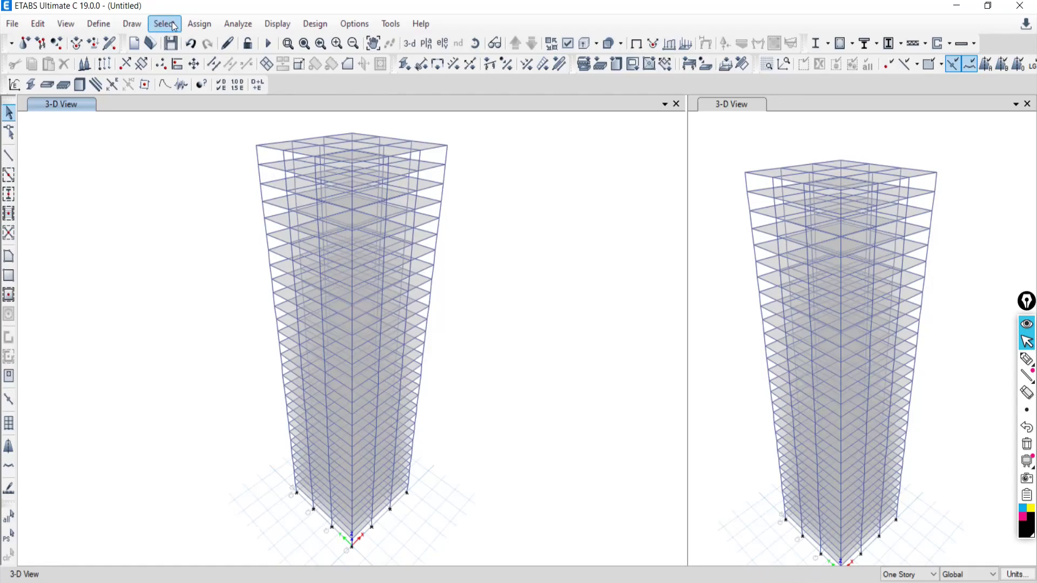
# Recall the previous floor selection and show only the selected objects in the 3-D view.
pyautogui.click(8, 542)
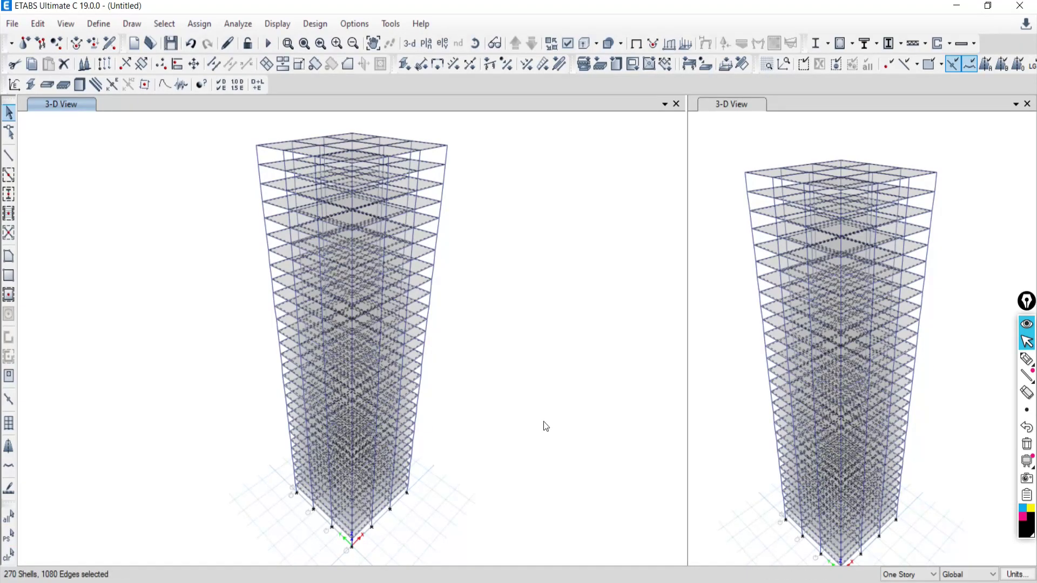
pyautogui.rightClick(78, 181)
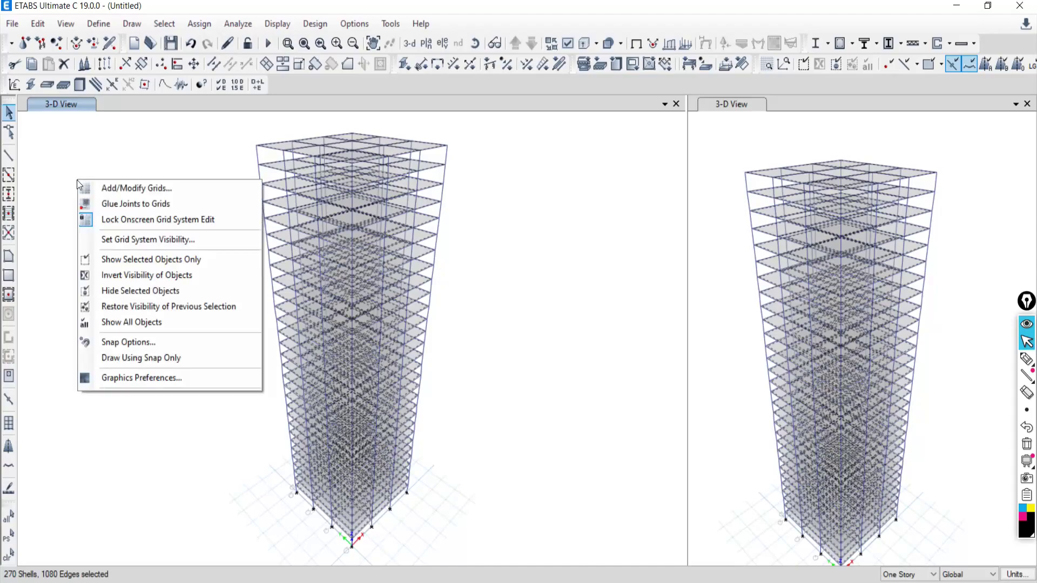
pyautogui.click(103, 260)
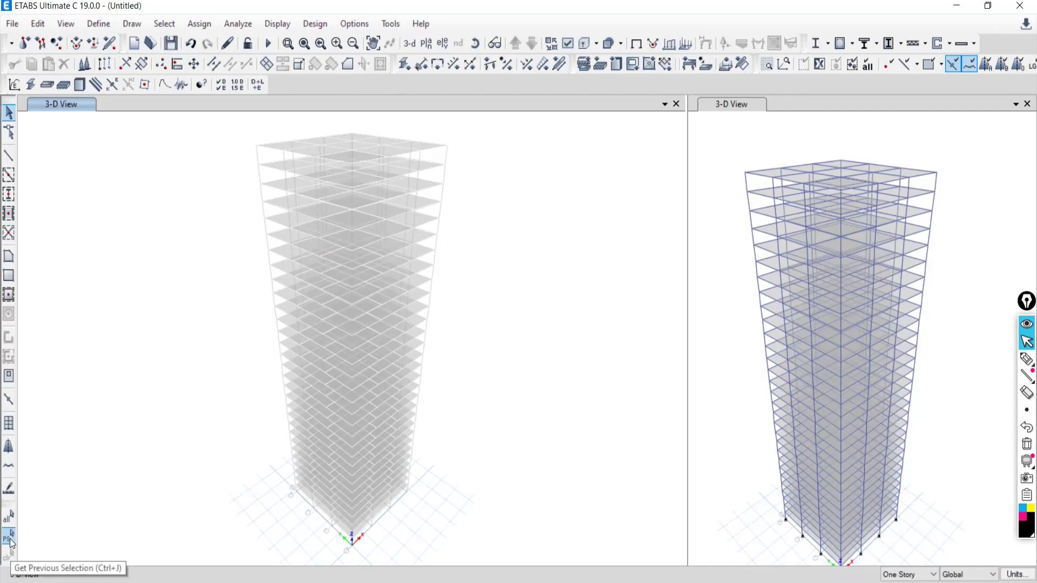
# Check the Google Meet session, return to ETABS and show all objects in the 3-D view.
pyautogui.rightClick(77, 156)
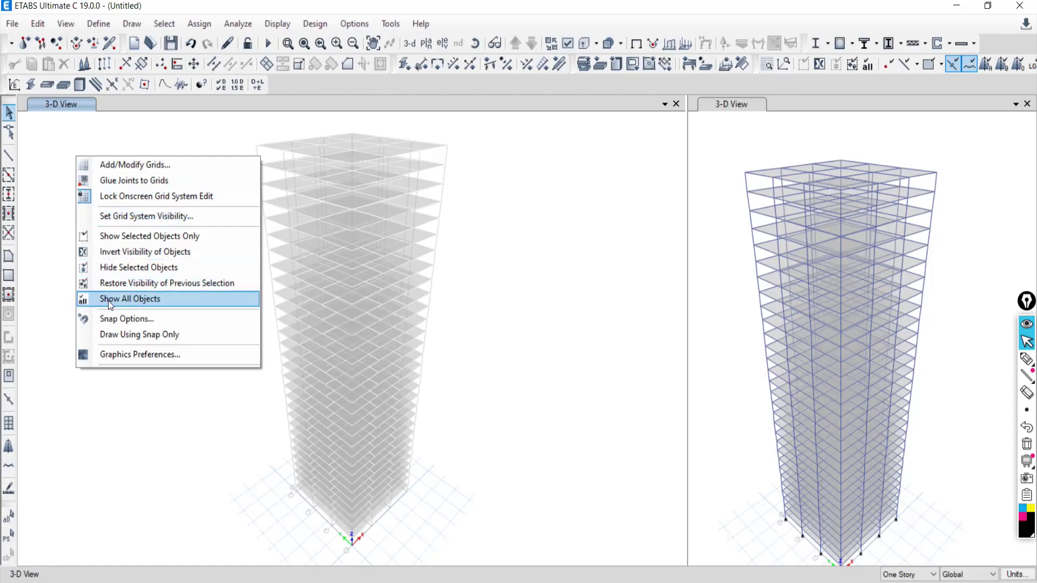
pyautogui.click(116, 582)
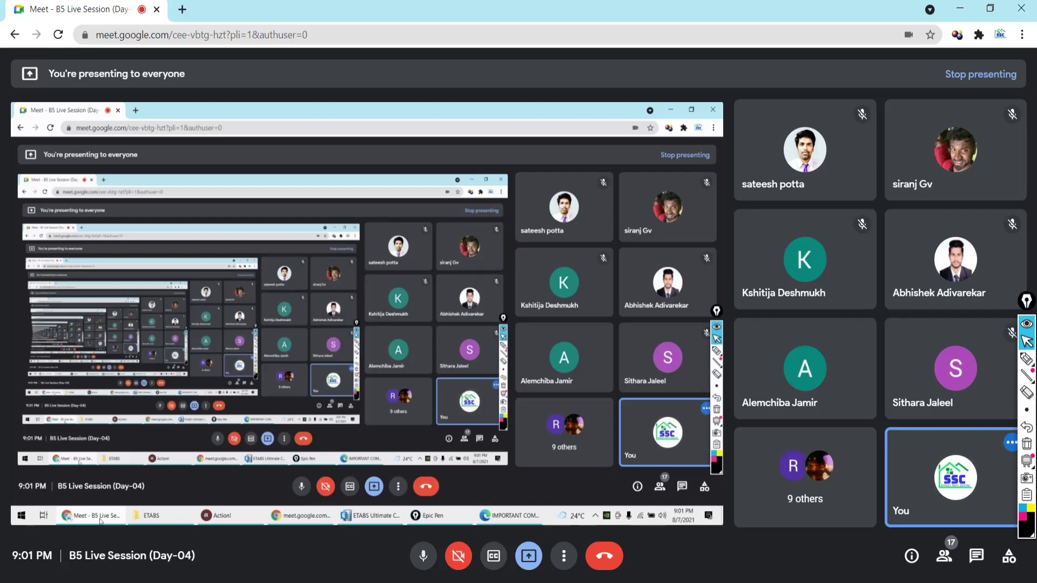
pyautogui.hotkey('alt', 'Tab')
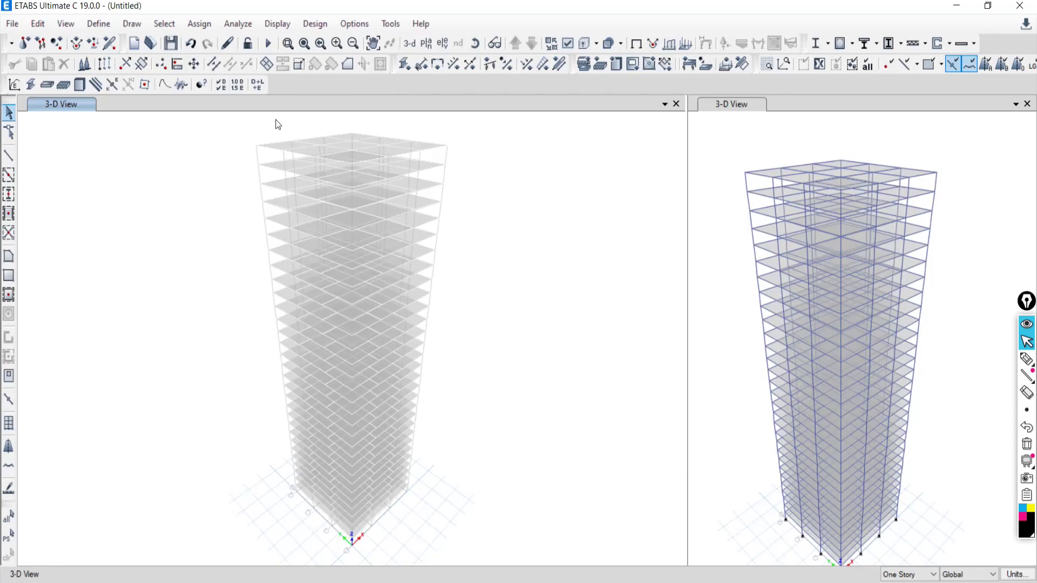
pyautogui.rightClick(102, 178)
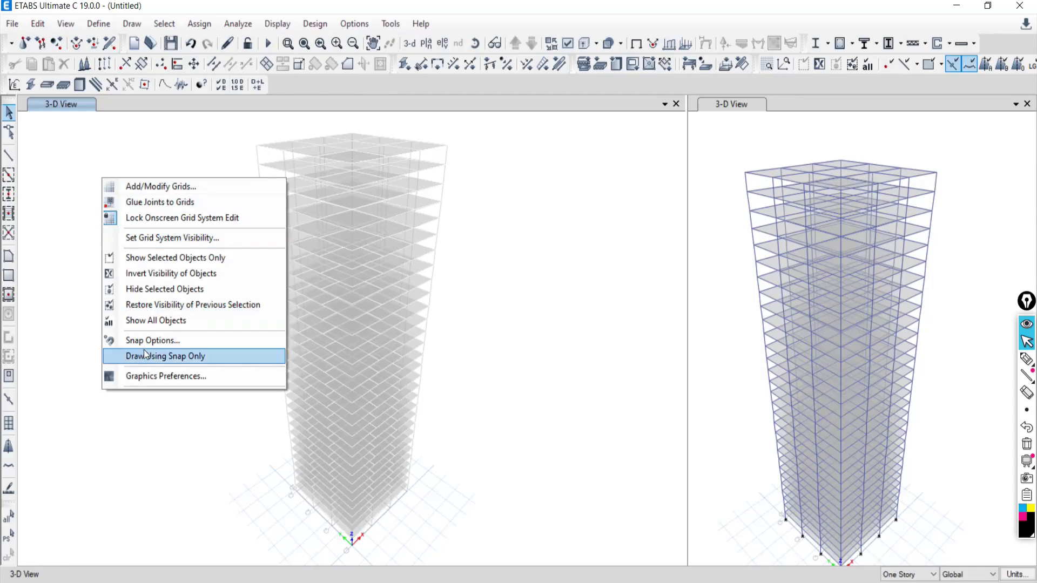
pyautogui.click(143, 320)
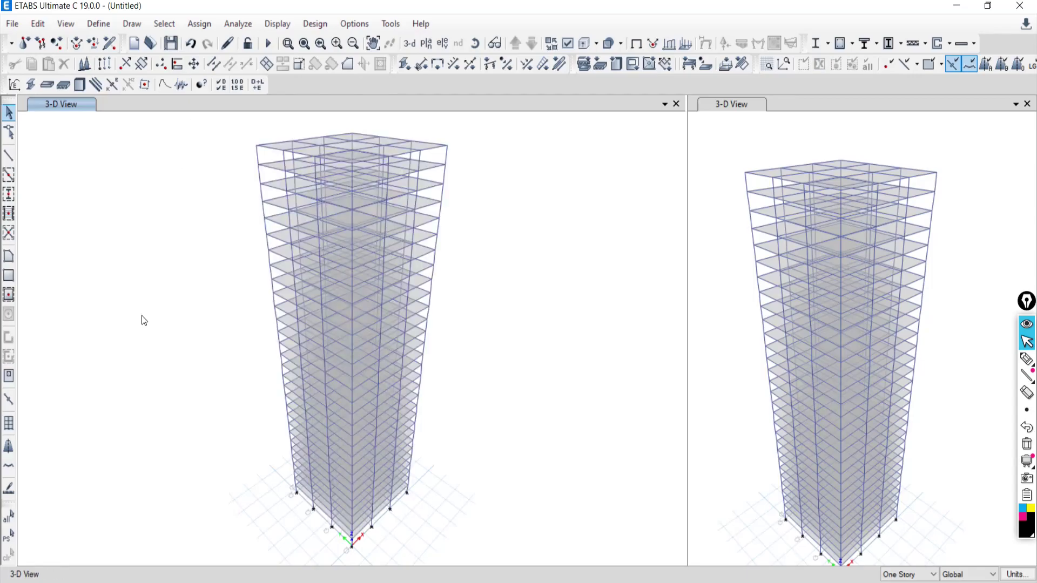
# Switch the 3-D view to the plan view of Story20.
pyautogui.click(426, 45)
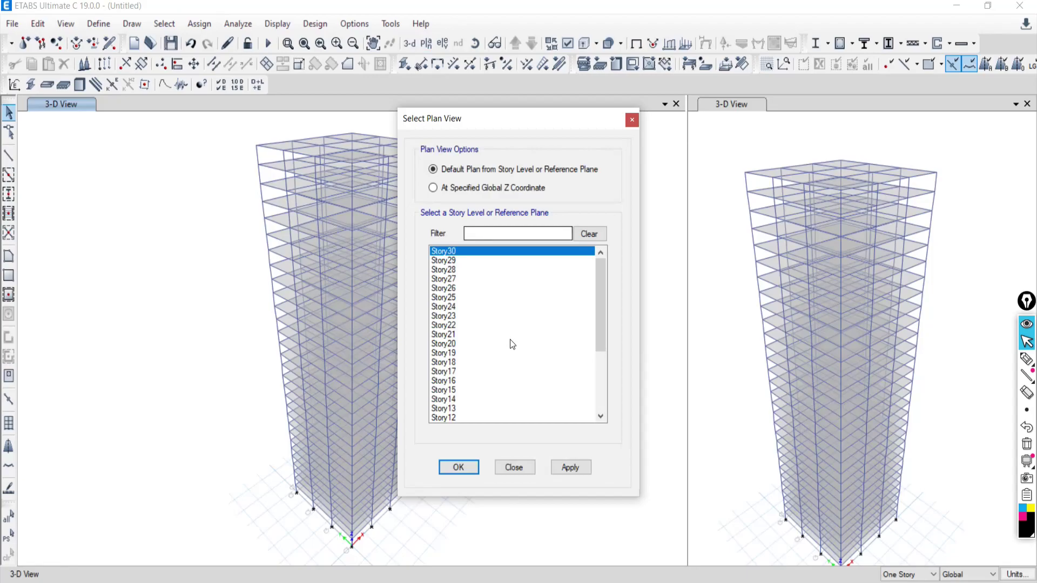
pyautogui.click(509, 343)
pyautogui.click(568, 467)
pyautogui.click(514, 468)
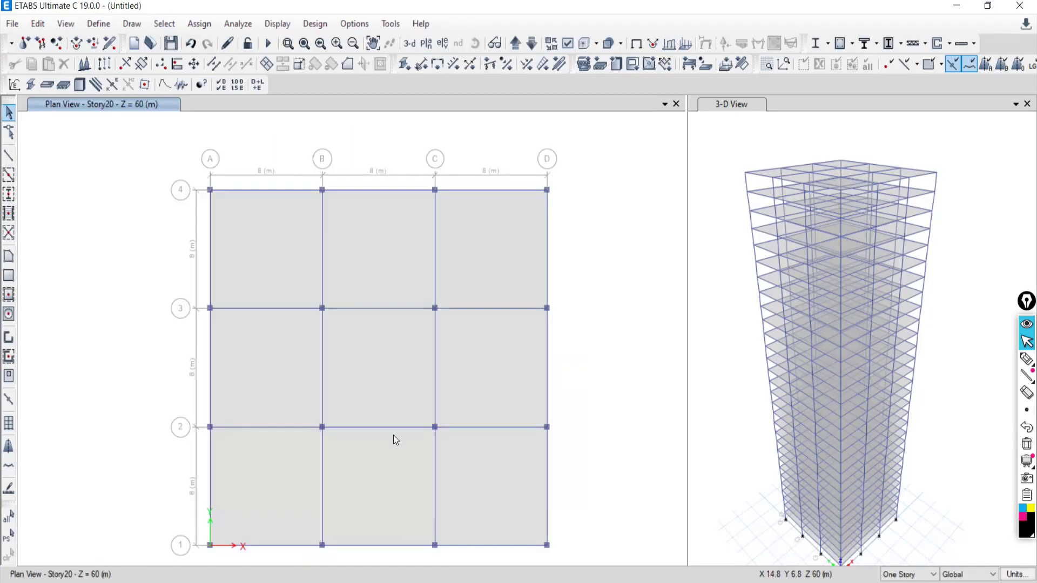
# Select three beams on the plan: grid 3 between B and C, grid 2 between A and B, and grid D between 3 and 4.
pyautogui.click(360, 308)
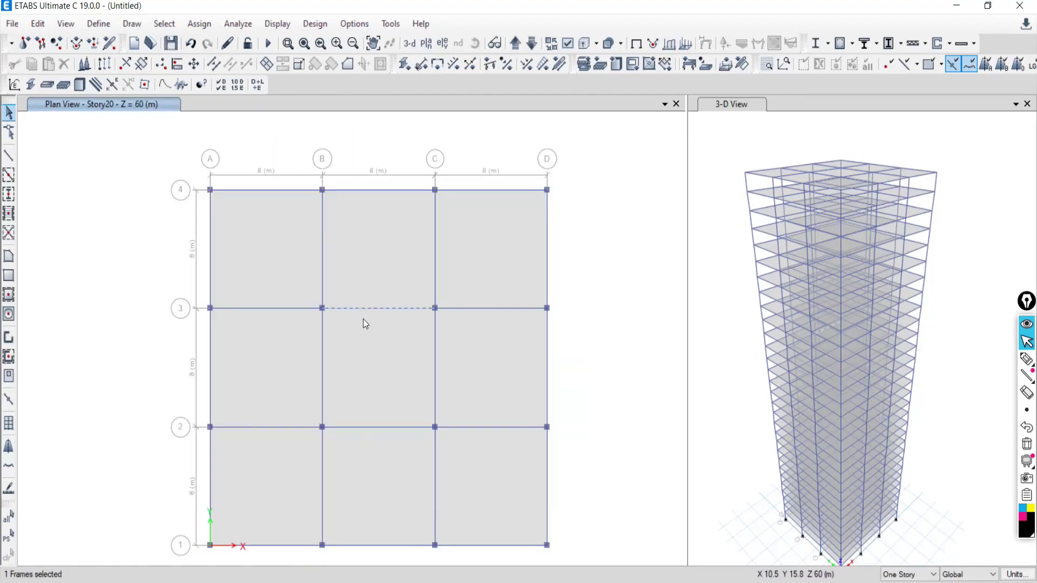
pyautogui.click(265, 426)
pyautogui.click(546, 222)
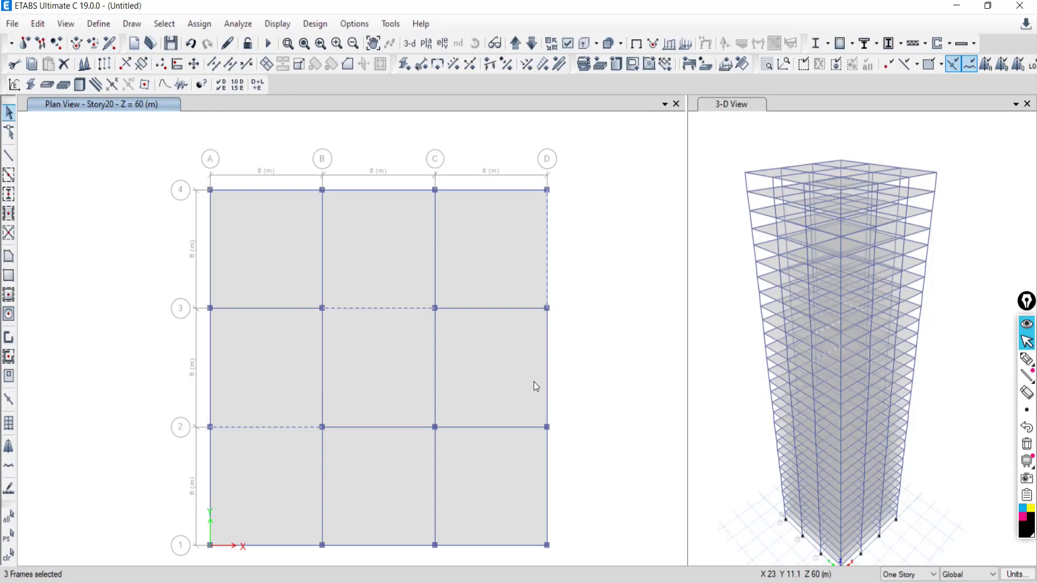
# Clear the beam selection, recall it with Get Previous Selection, and clear it again.
pyautogui.click(8, 555)
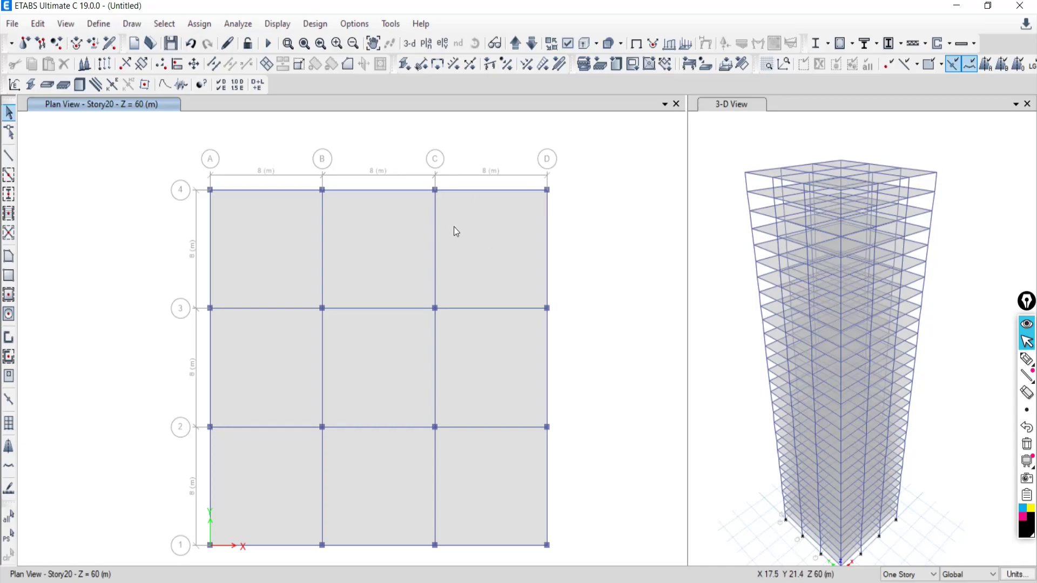
pyautogui.click(8, 536)
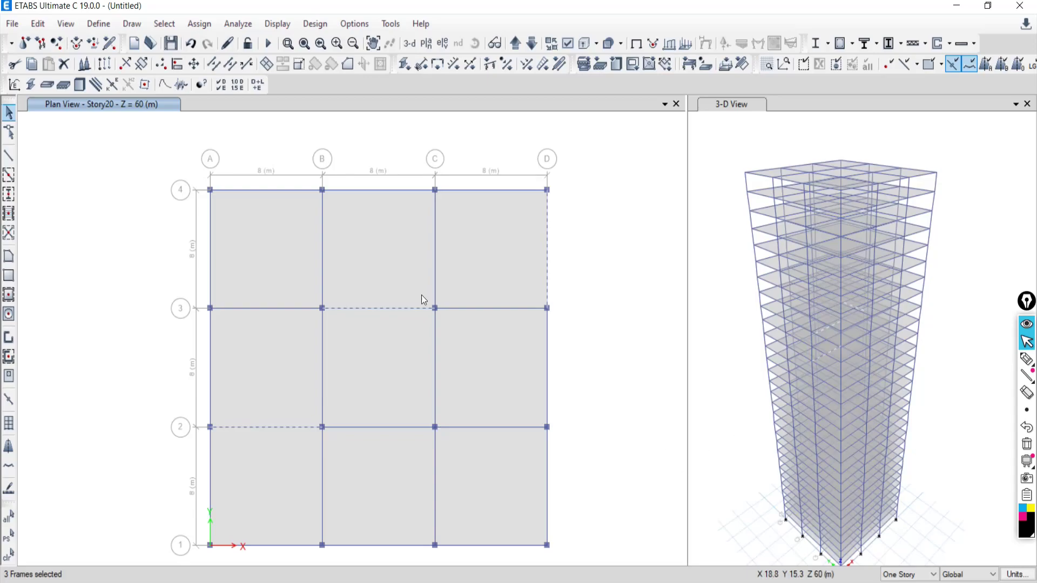
pyautogui.click(11, 556)
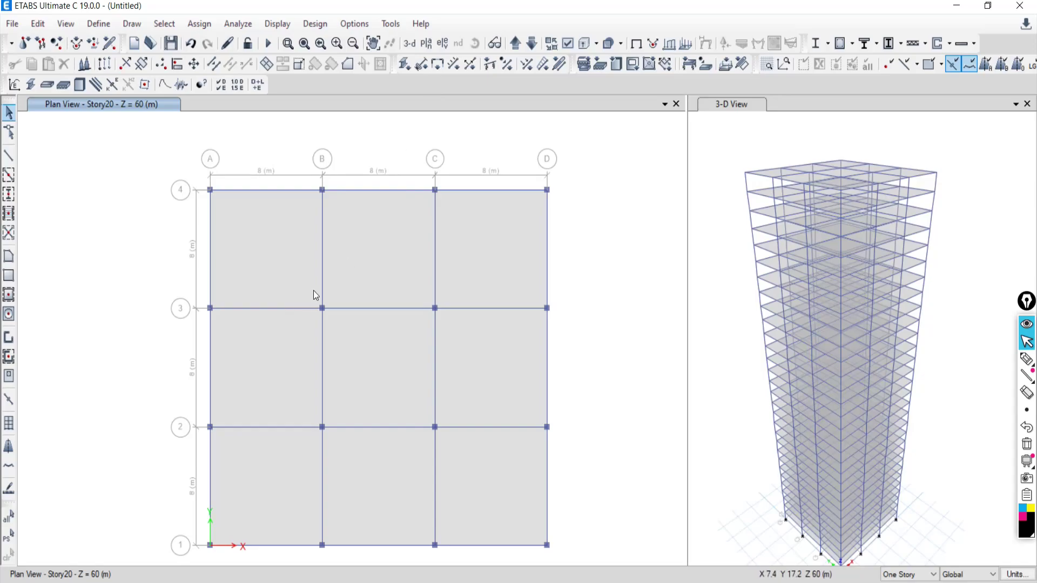
# Select all columns in the model by object type from the Story20 plan.
pyautogui.moveTo(313, 290); pyautogui.dragTo(363, 299, button='middle')
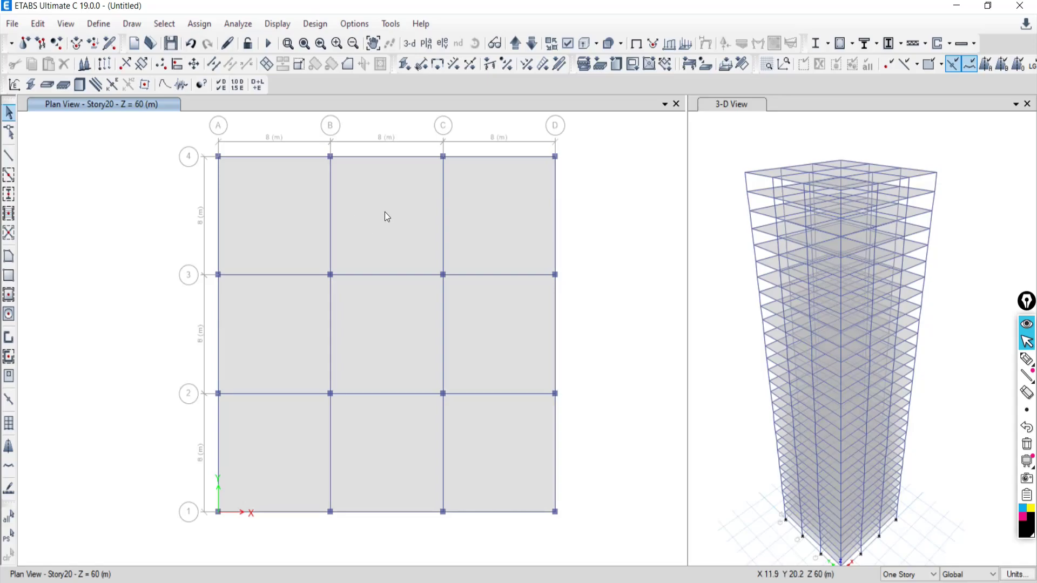
pyautogui.click(165, 24)
pyautogui.moveTo(185, 43)
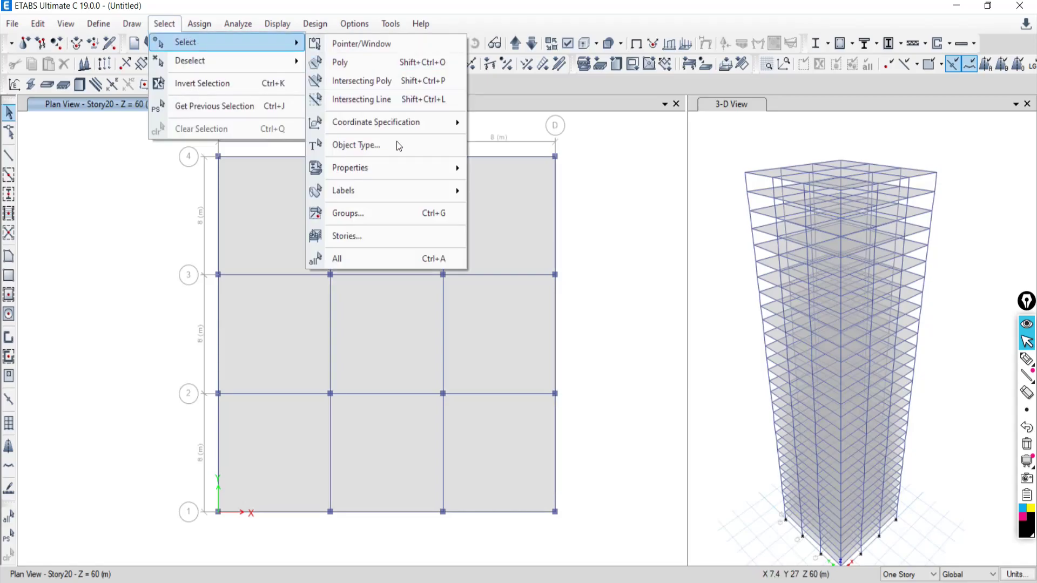
pyautogui.click(365, 147)
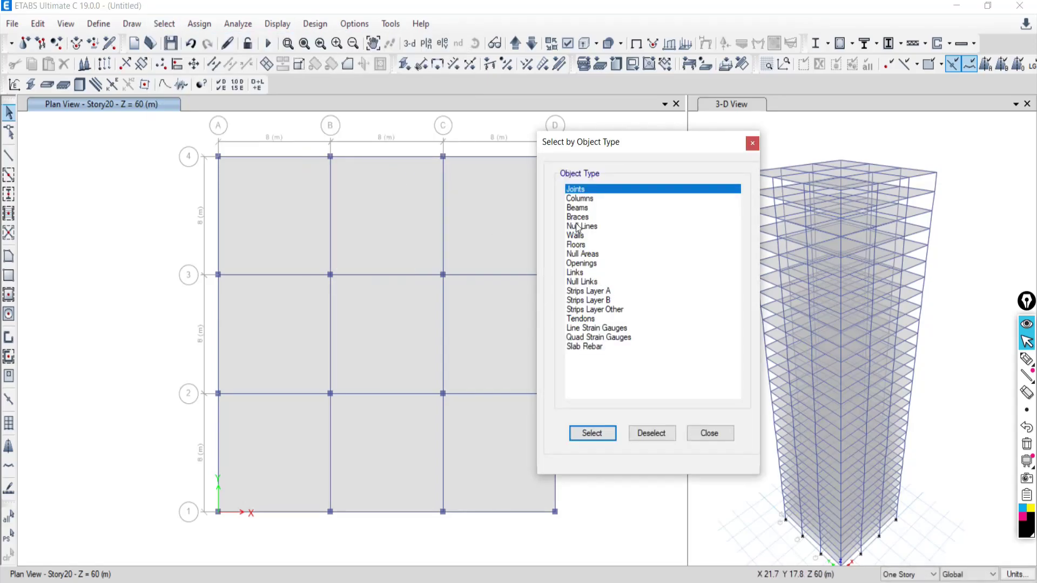
pyautogui.click(579, 198)
pyautogui.click(591, 433)
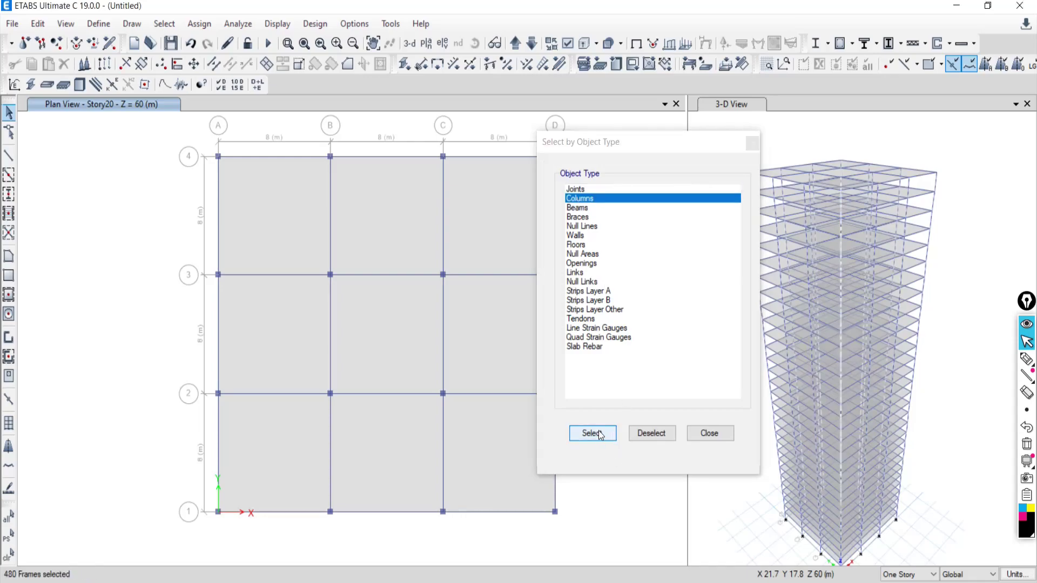
pyautogui.click(709, 432)
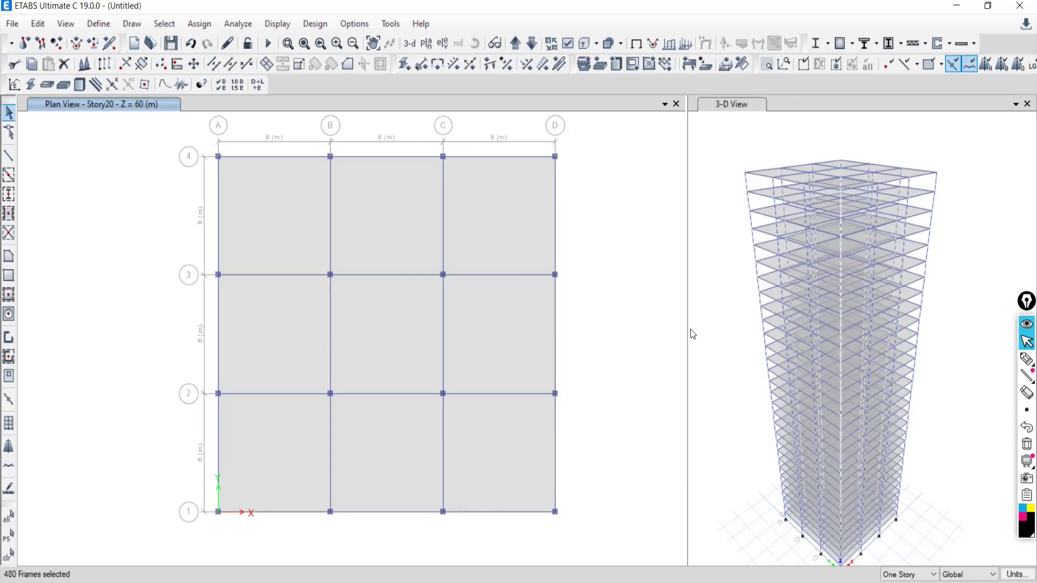
# Display only the selected columns in the default 3-D view and restore the visibility of all objects.
pyautogui.rightClick(64, 183)
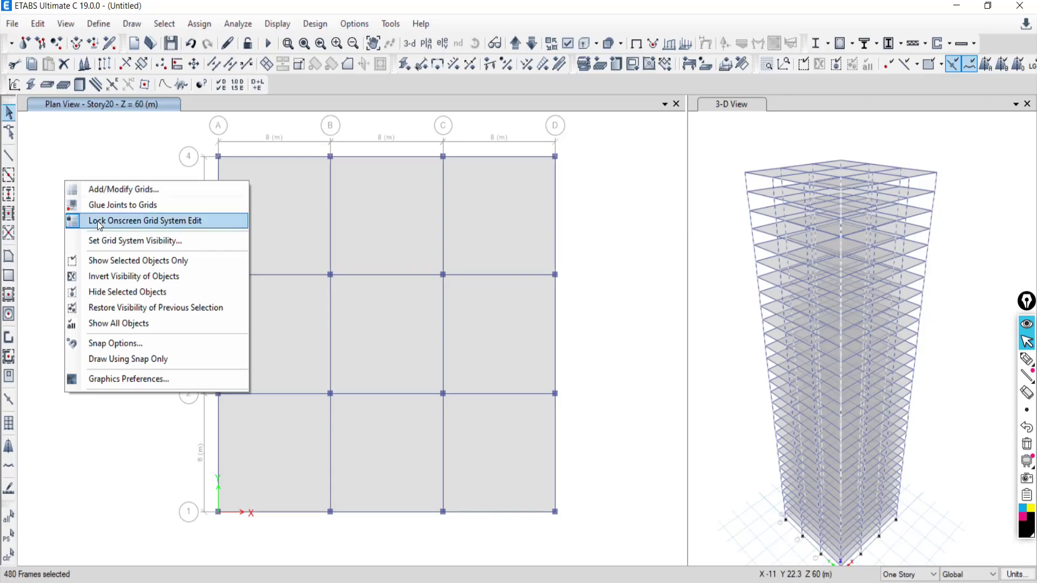
pyautogui.click(117, 262)
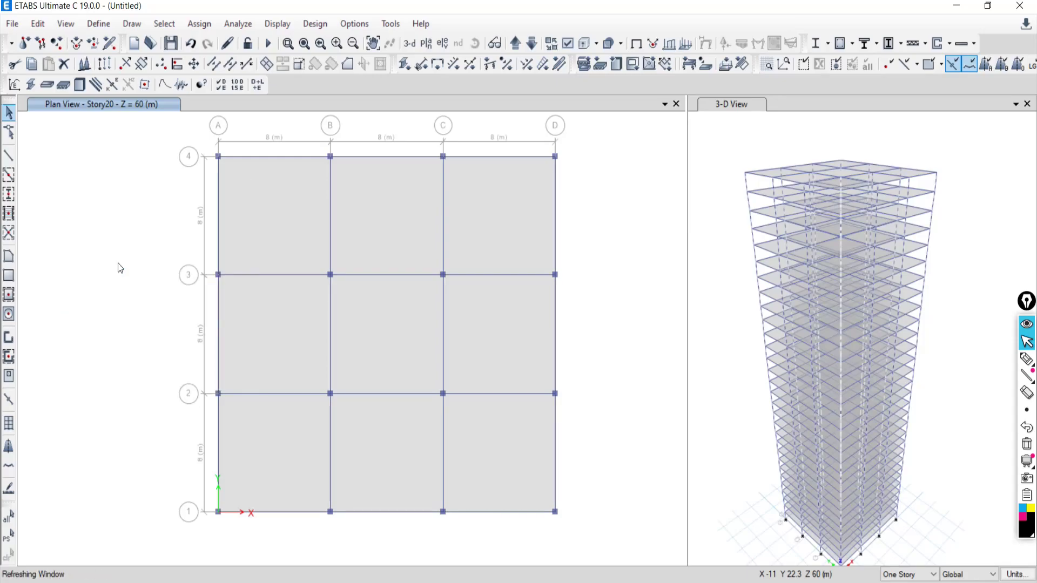
pyautogui.click(409, 44)
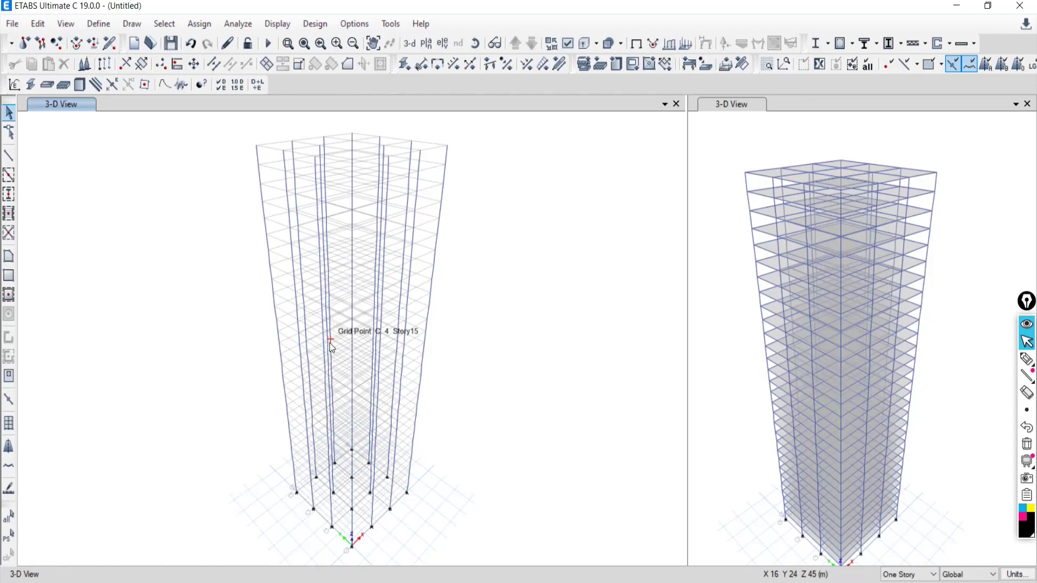
pyautogui.rightClick(90, 195)
pyautogui.click(119, 332)
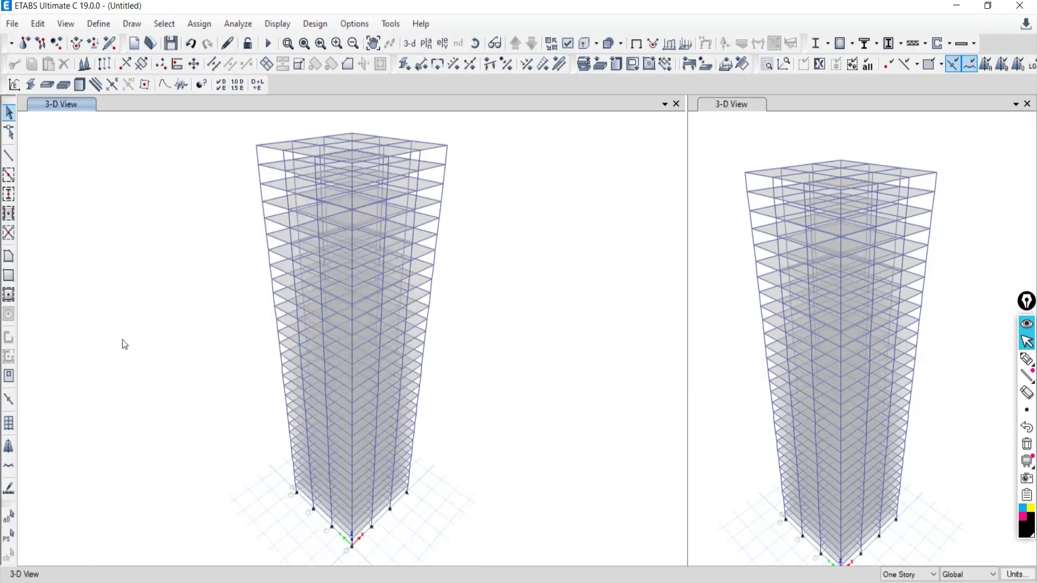
# Select all beams in the model by object type.
pyautogui.click(165, 24)
pyautogui.moveTo(184, 39)
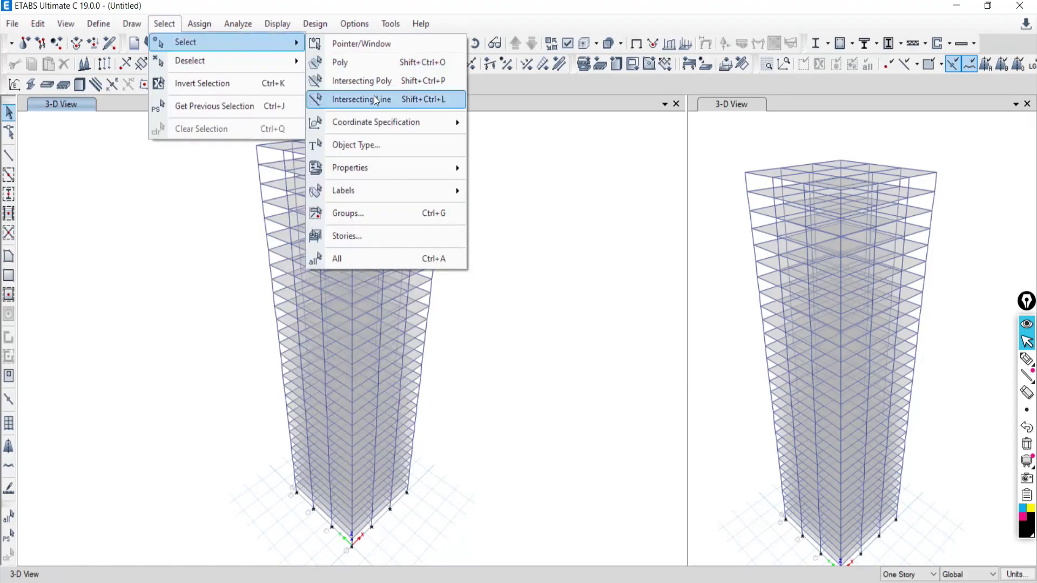
pyautogui.click(357, 145)
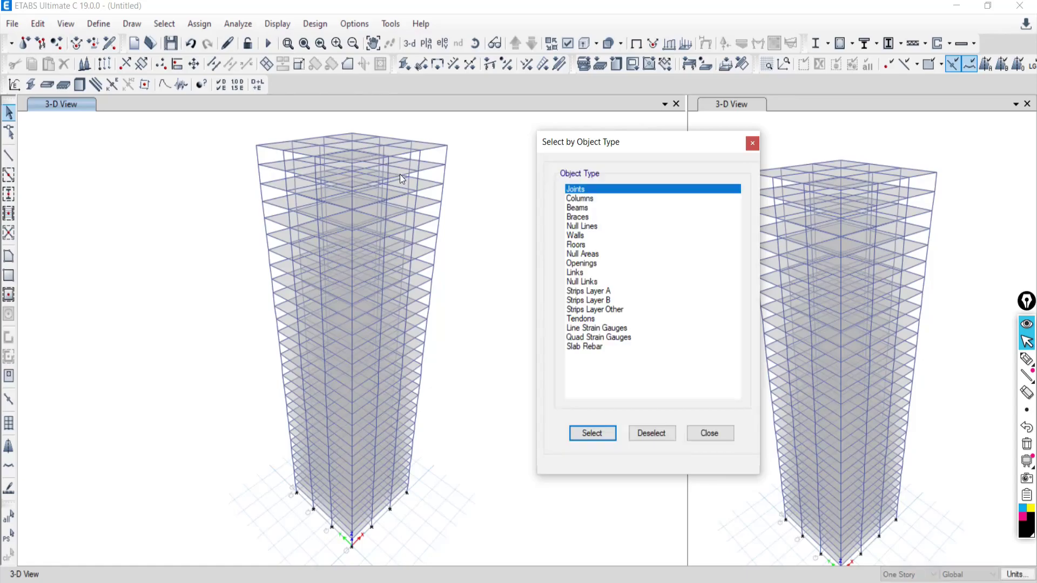
pyautogui.click(580, 209)
pyautogui.click(593, 433)
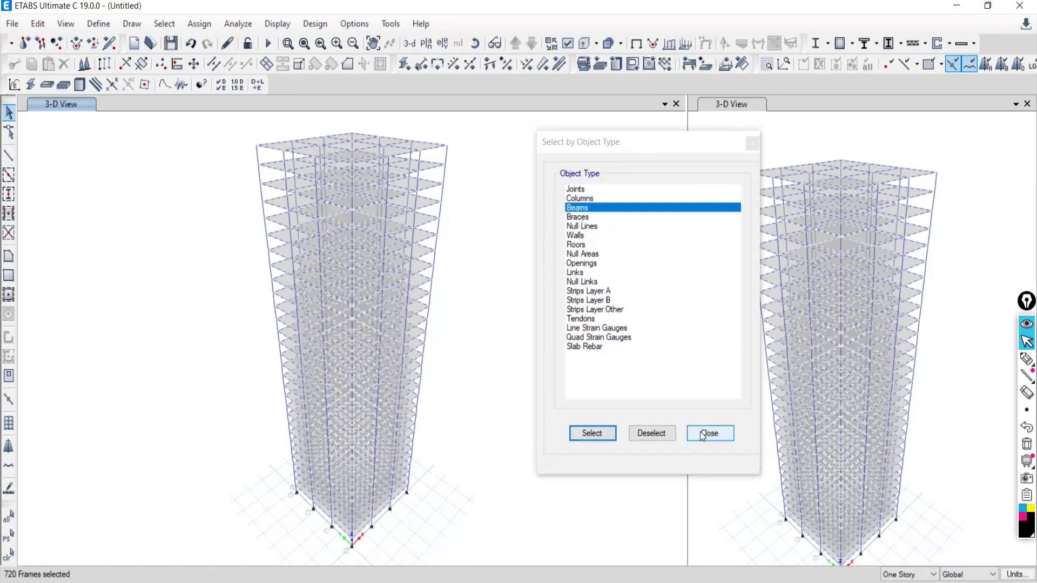
pyautogui.click(702, 436)
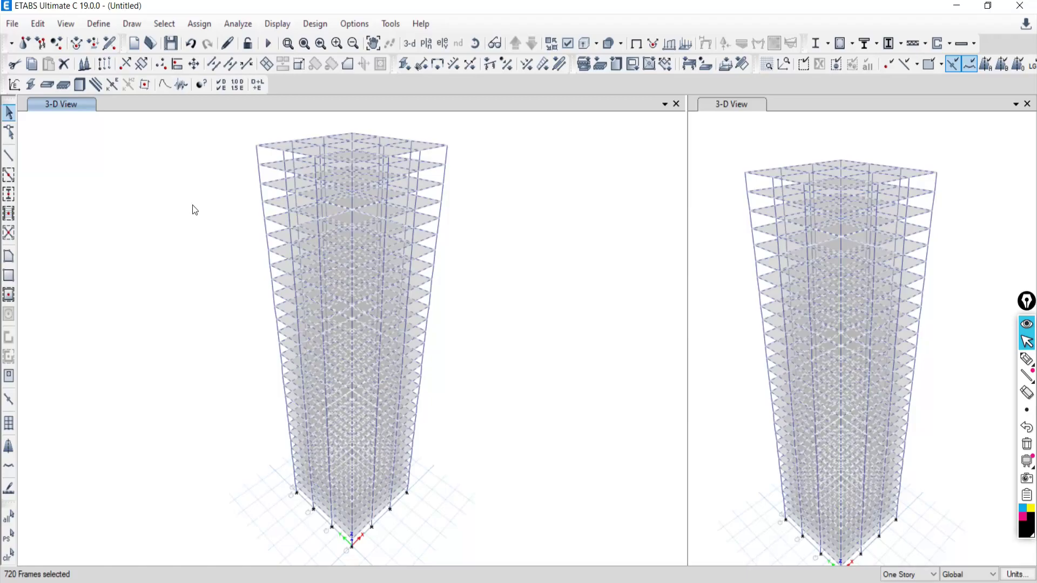
# Display only the selected beams in the 3-D view and restore the visibility of all objects.
pyautogui.rightClick(60, 160)
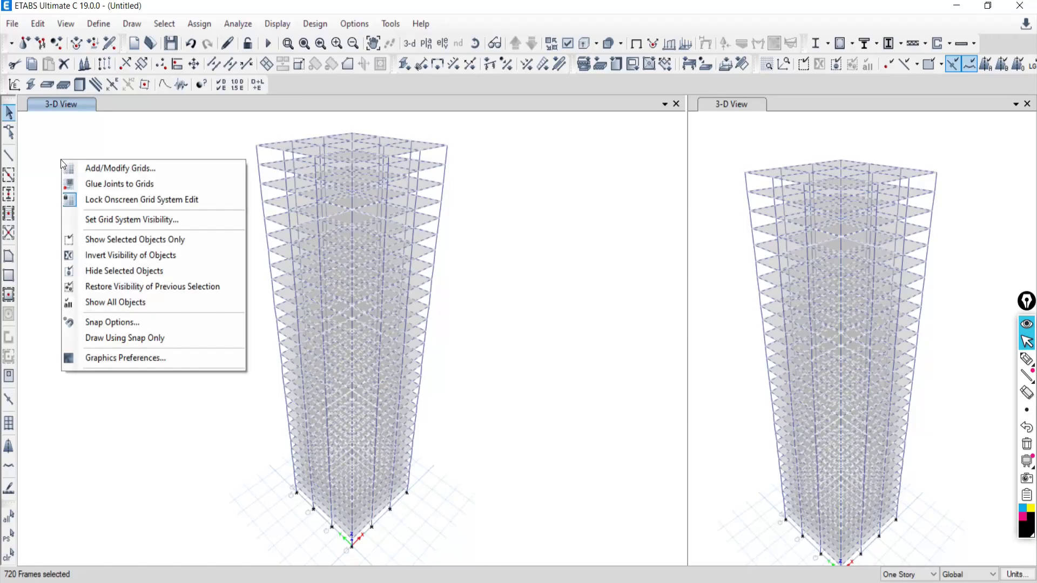
pyautogui.click(123, 241)
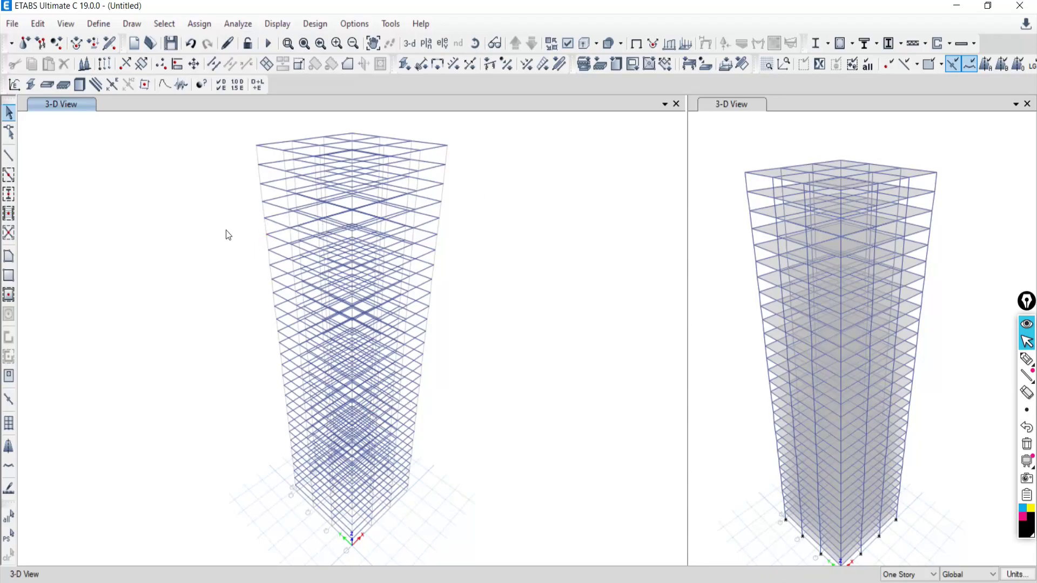
pyautogui.rightClick(49, 183)
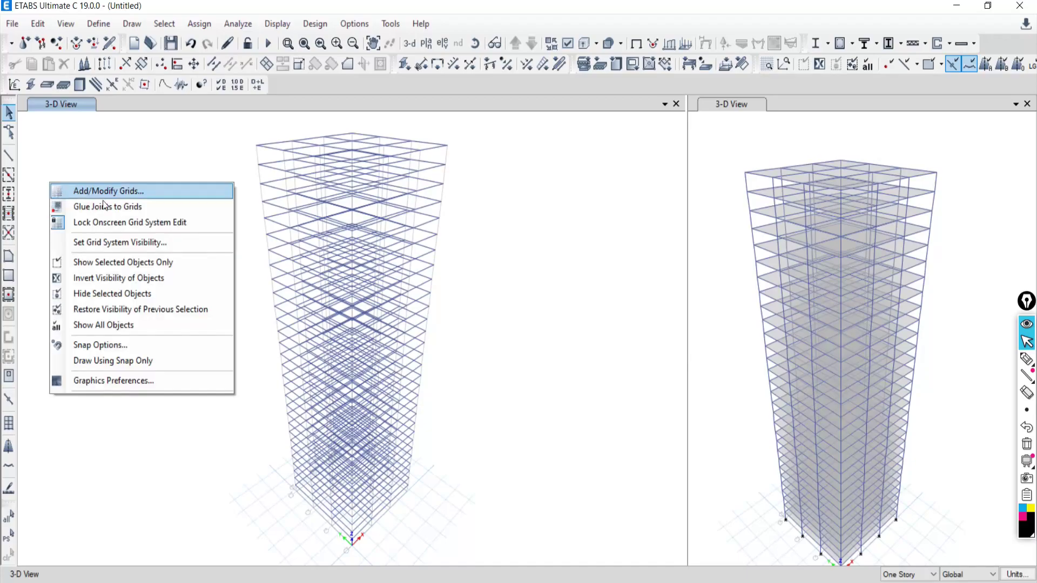
pyautogui.click(115, 325)
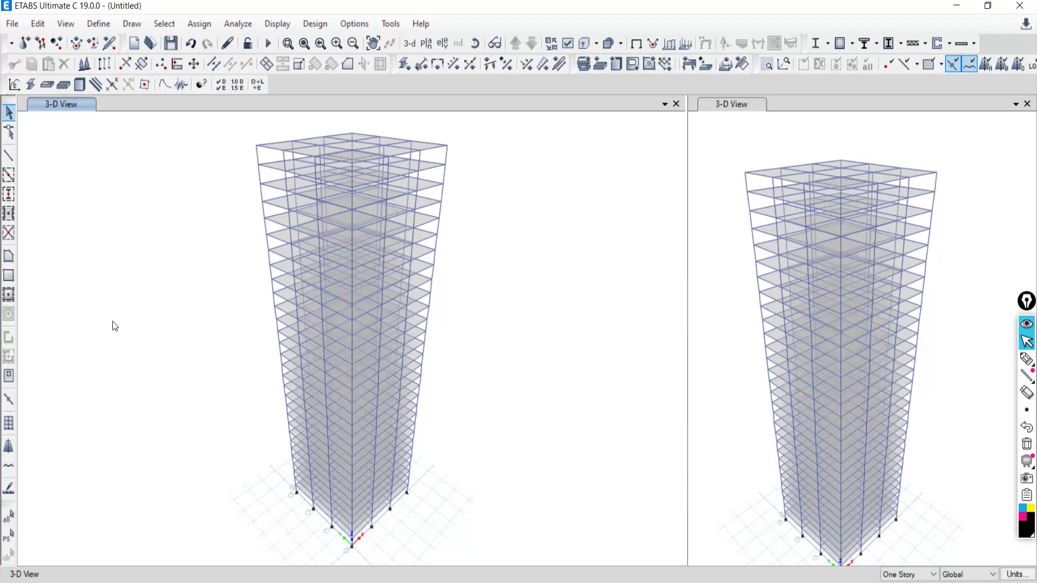
pyautogui.click(138, 572)
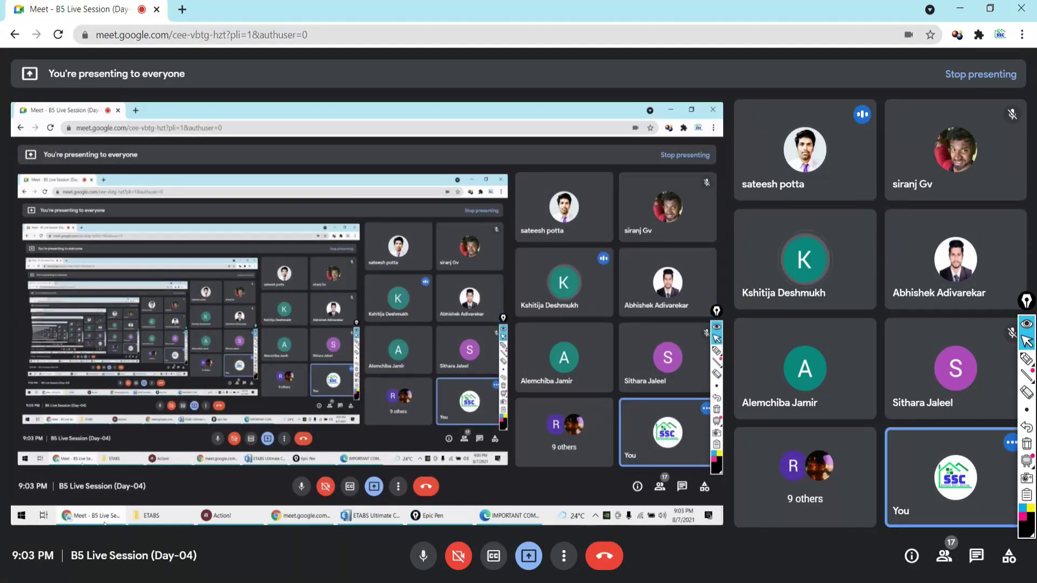
pyautogui.click(137, 581)
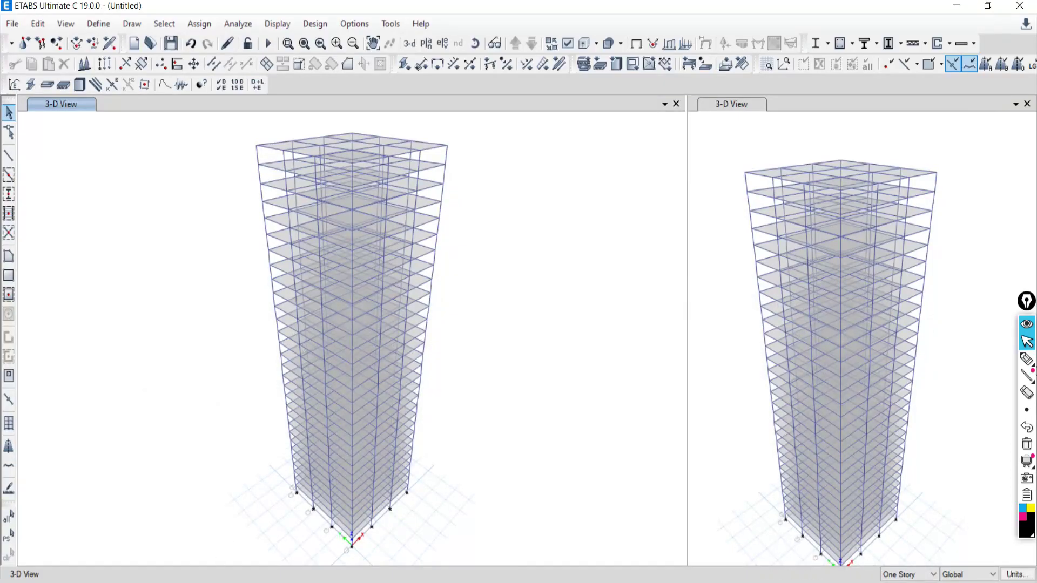
# Handwrite the screen annotations 5th, 10th, 20th and 25th in a column beside the tower.
pyautogui.click(1026, 359)
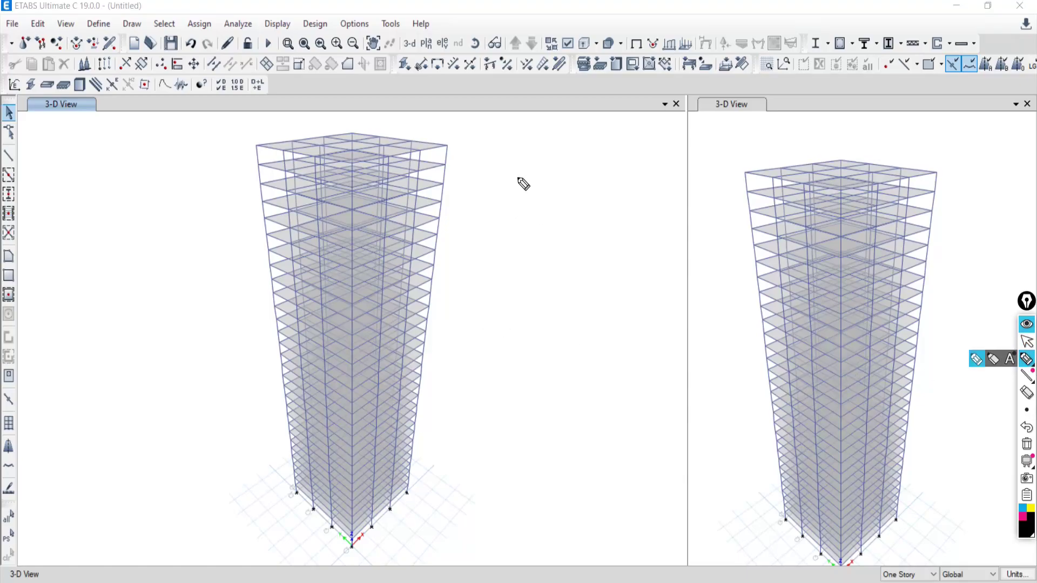
pyautogui.moveTo(538, 166)
pyautogui.mouseDown()
pyautogui.moveTo(516, 189)
pyautogui.moveTo(545, 144)
pyautogui.moveTo(546, 155)
pyautogui.moveTo(567, 156)
pyautogui.mouseUp()
pyautogui.moveTo(520, 237)
pyautogui.mouseDown()
pyautogui.moveTo(521, 258)
pyautogui.moveTo(547, 238)
pyautogui.mouseUp()
pyautogui.moveTo(566, 212)
pyautogui.mouseDown()
pyautogui.moveTo(565, 234)
pyautogui.moveTo(574, 225)
pyautogui.moveTo(581, 235)
pyautogui.mouseUp()
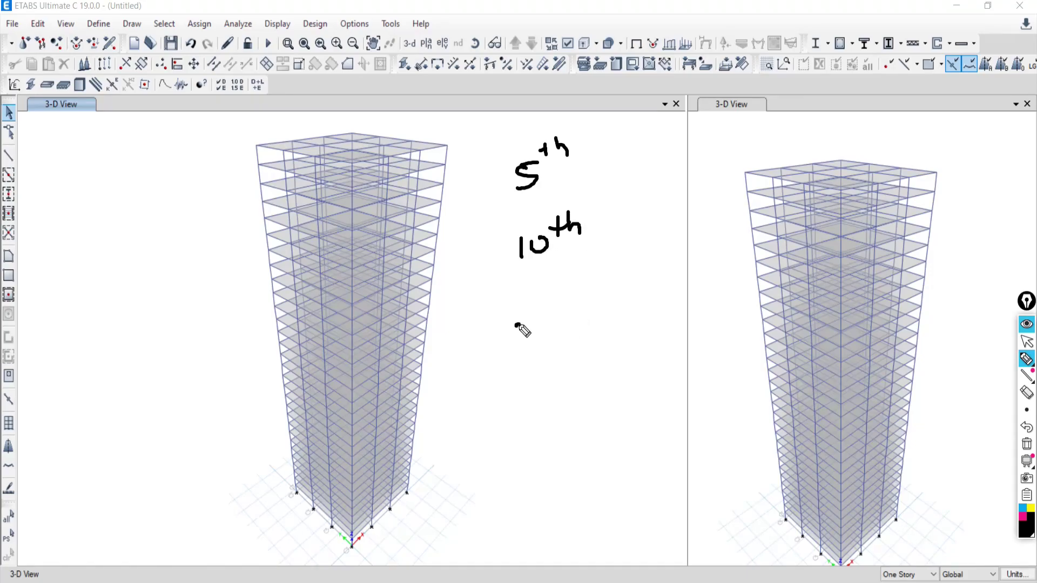
pyautogui.moveTo(516, 325); pyautogui.dragTo(537, 350)
pyautogui.moveTo(551, 325)
pyautogui.mouseDown()
pyautogui.moveTo(546, 345)
pyautogui.moveTo(566, 295)
pyautogui.moveTo(584, 316)
pyautogui.mouseUp()
pyautogui.moveTo(516, 415)
pyautogui.mouseDown()
pyautogui.moveTo(525, 432)
pyautogui.moveTo(551, 424)
pyautogui.moveTo(532, 430)
pyautogui.mouseUp()
pyautogui.moveTo(560, 393)
pyautogui.mouseDown()
pyautogui.moveTo(560, 403)
pyautogui.moveTo(583, 391)
pyautogui.moveTo(584, 400)
pyautogui.mouseUp()
# Circle each handwritten story number, erase all the screen annotations and return to the normal pointer.
pyautogui.moveTo(563, 173); pyautogui.dragTo(639, 170)
pyautogui.moveTo(568, 111)
pyautogui.mouseDown()
pyautogui.moveTo(517, 138)
pyautogui.moveTo(597, 176)
pyautogui.moveTo(553, 111)
pyautogui.mouseUp()
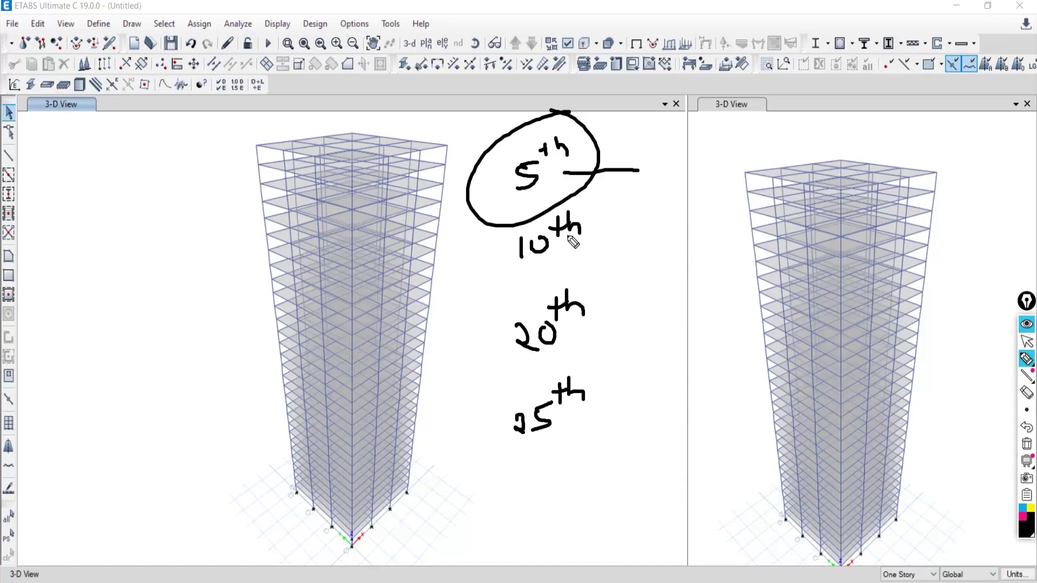
pyautogui.moveTo(582, 205)
pyautogui.mouseDown()
pyautogui.moveTo(524, 208)
pyautogui.moveTo(590, 231)
pyautogui.moveTo(582, 204)
pyautogui.mouseUp()
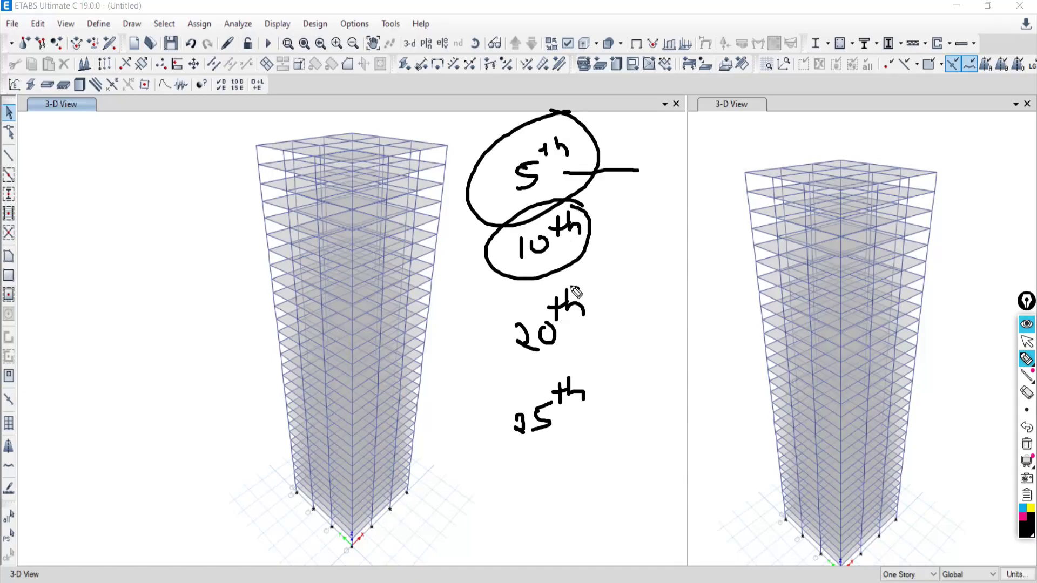
pyautogui.moveTo(575, 291)
pyautogui.mouseDown()
pyautogui.moveTo(571, 343)
pyautogui.moveTo(579, 288)
pyautogui.mouseUp()
pyautogui.moveTo(588, 357)
pyautogui.mouseDown()
pyautogui.moveTo(488, 426)
pyautogui.moveTo(575, 372)
pyautogui.mouseUp()
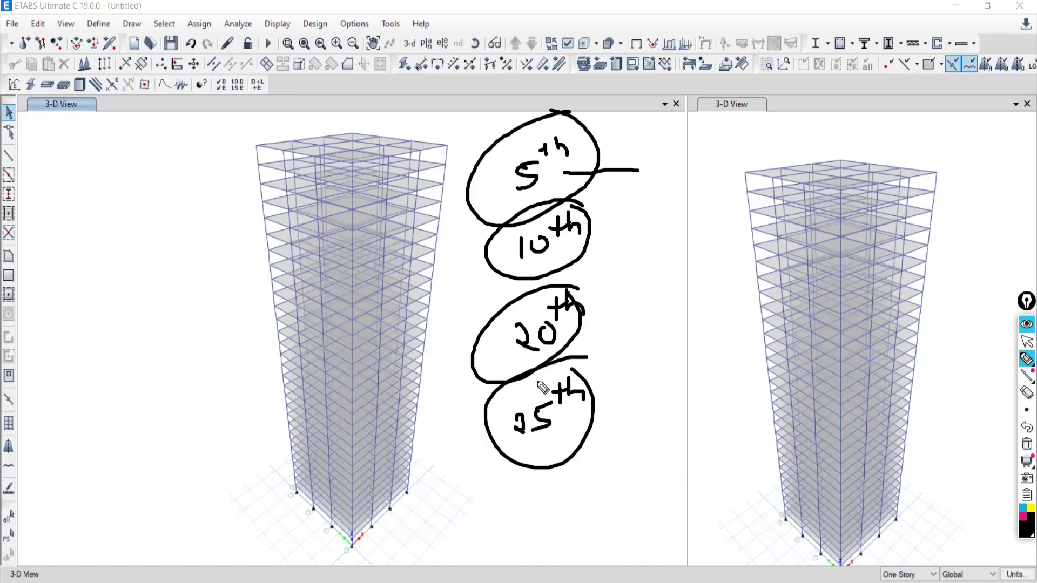
pyautogui.click(1026, 443)
pyautogui.click(1026, 342)
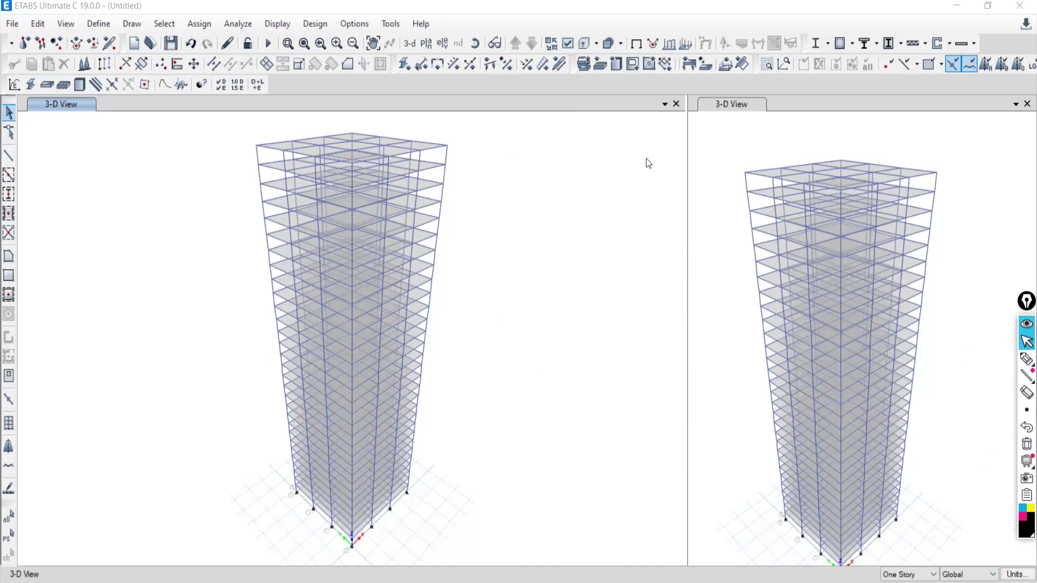
# Select all floors by object type and clear the selection.
pyautogui.click(164, 24)
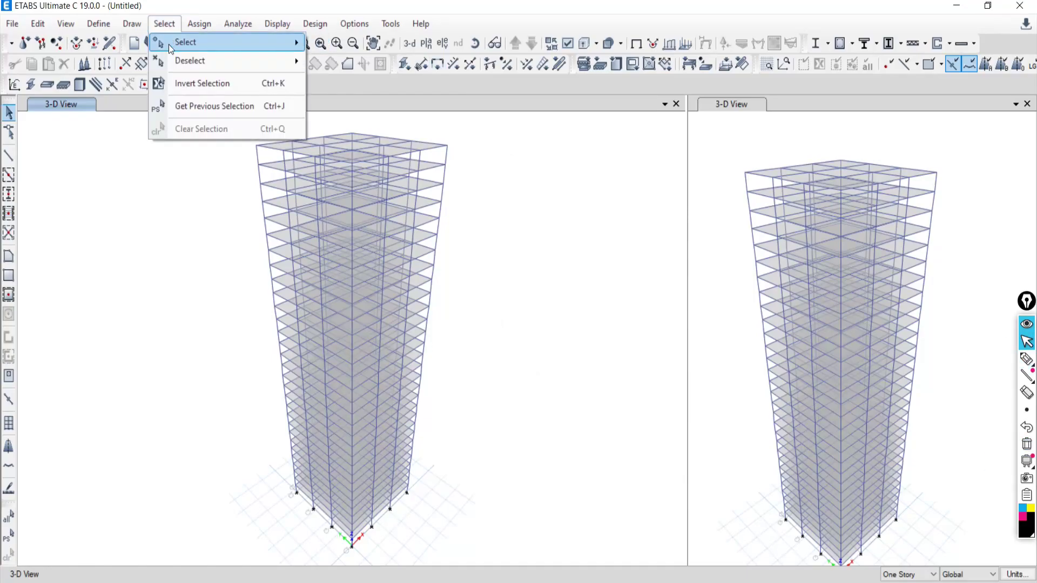
pyautogui.moveTo(251, 44)
pyautogui.click(353, 145)
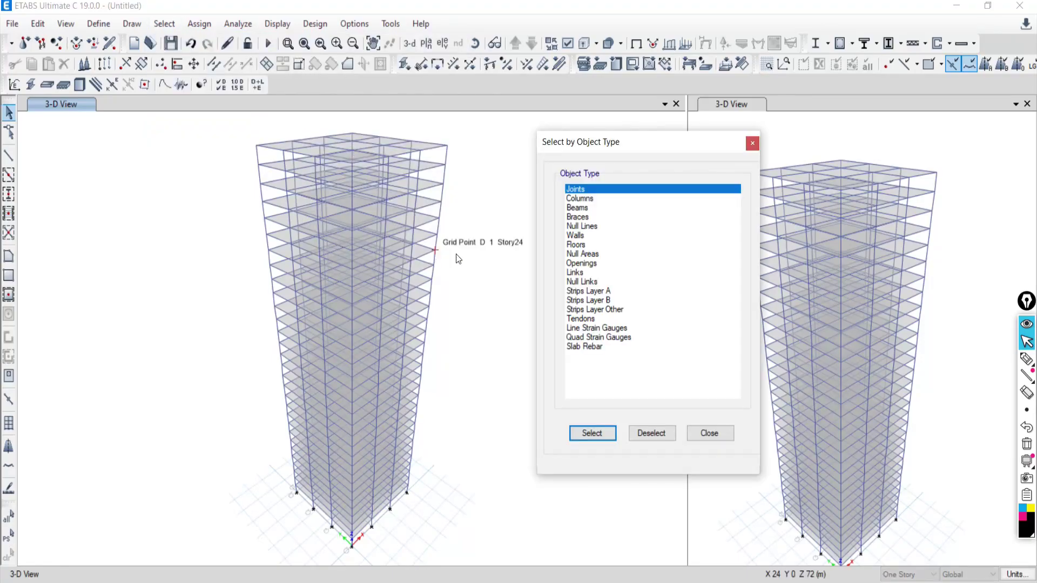
pyautogui.click(576, 244)
pyautogui.click(592, 434)
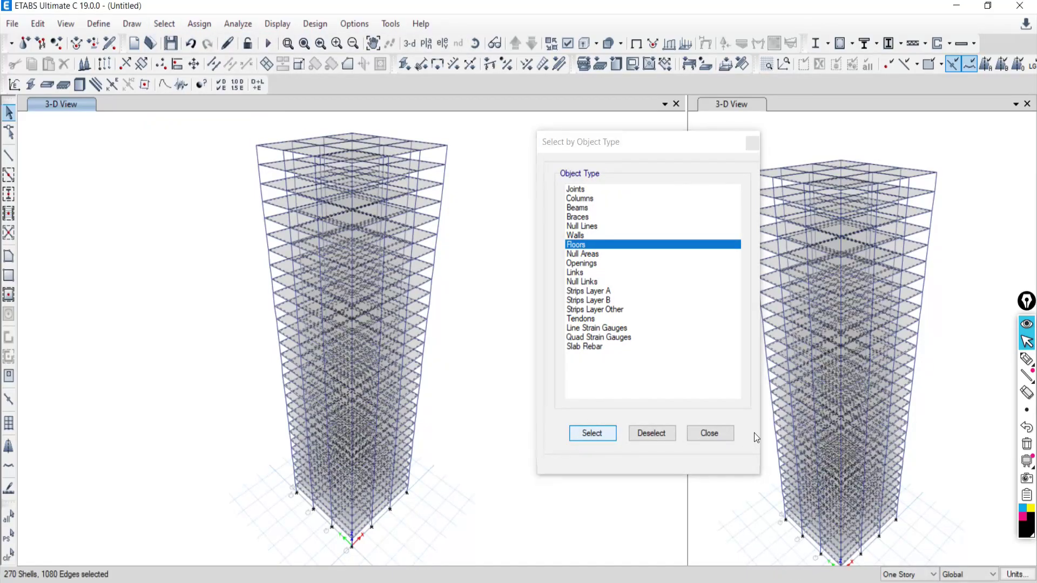
pyautogui.click(724, 436)
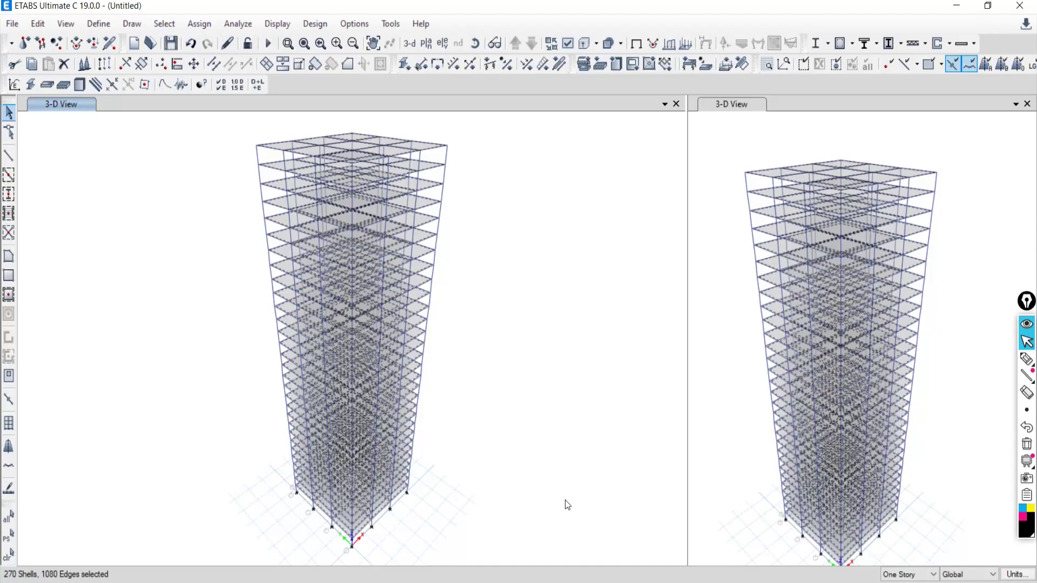
pyautogui.click(12, 556)
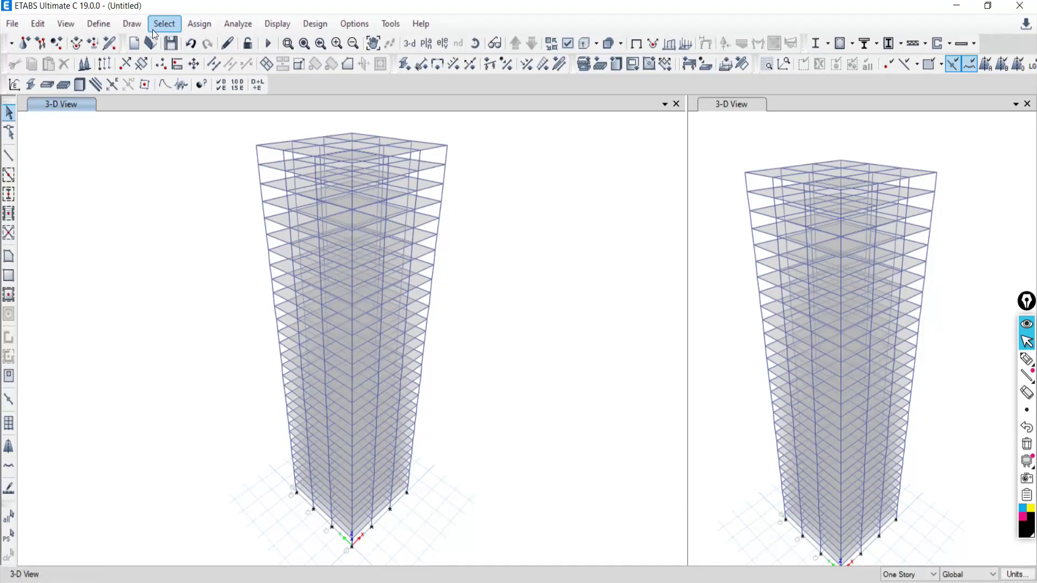
# Select all floors in the model by object type.
pyautogui.click(166, 24)
pyautogui.moveTo(179, 43)
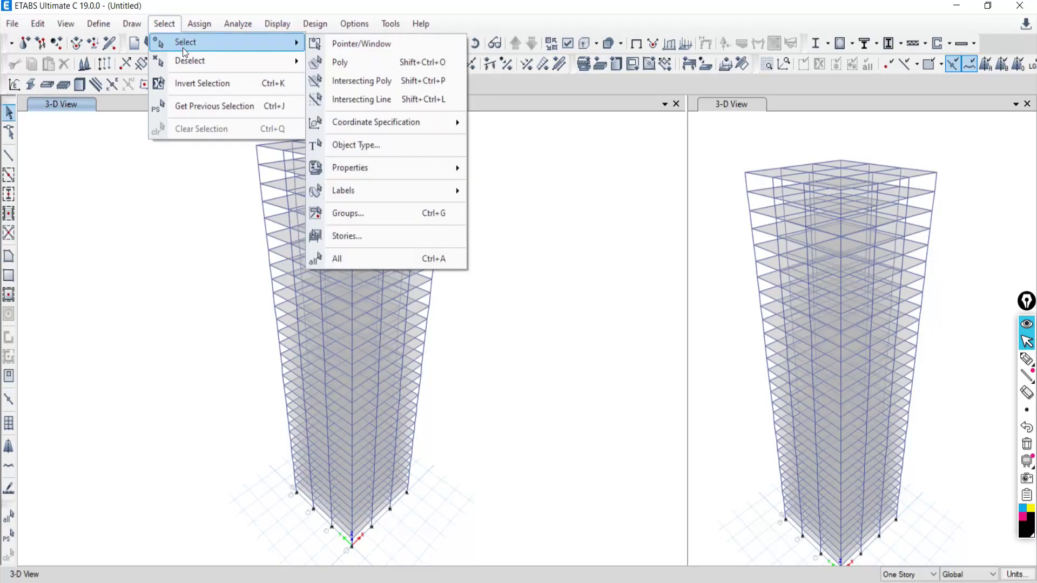
pyautogui.click(356, 148)
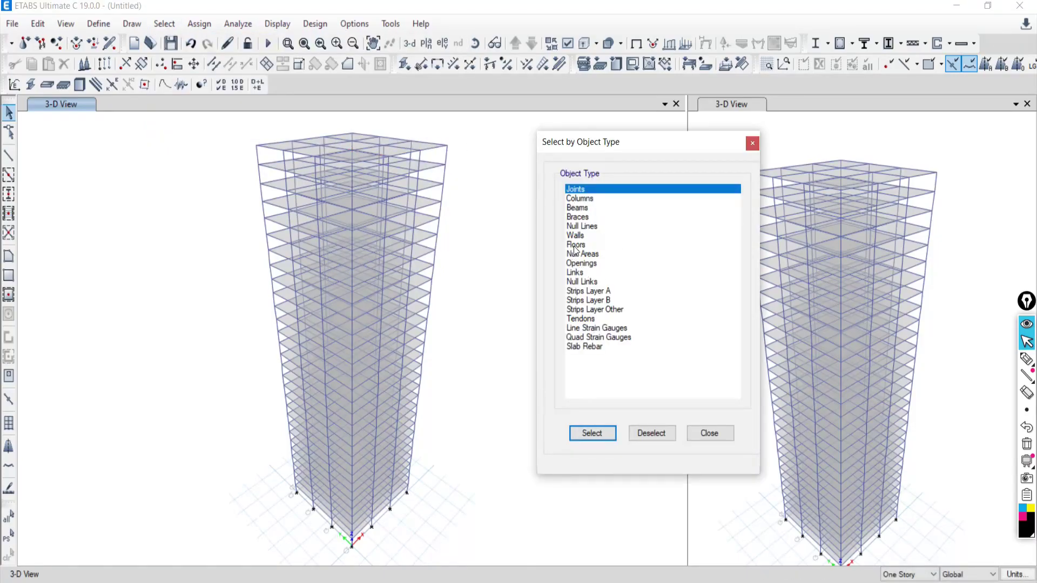
pyautogui.click(575, 246)
pyautogui.click(583, 433)
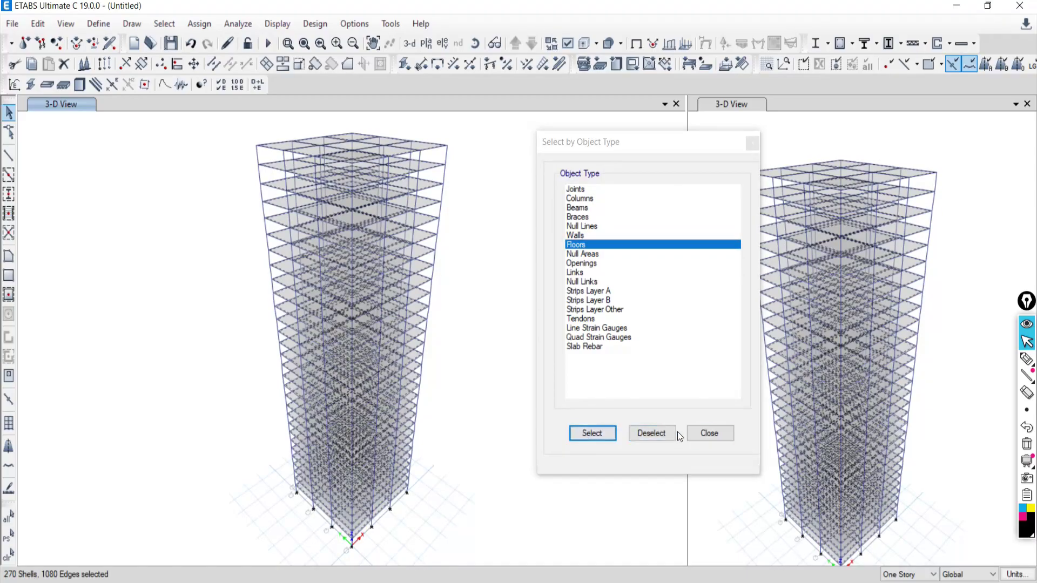
pyautogui.click(704, 433)
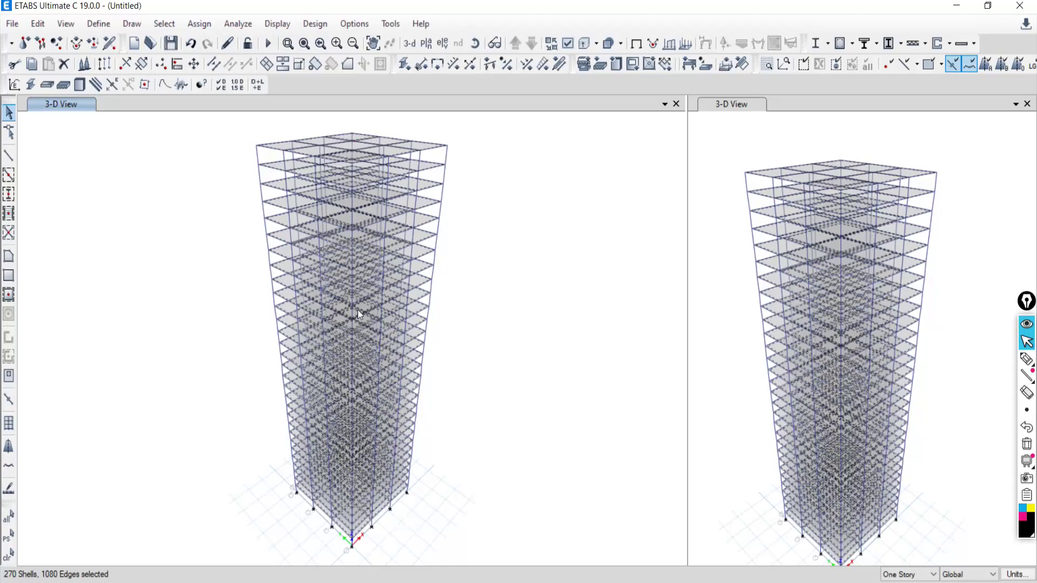
# Deselect by story the objects on every level, including Base, except Story5, Story10, Story15, Story20 and Story25.
pyautogui.click(167, 31)
pyautogui.moveTo(180, 62)
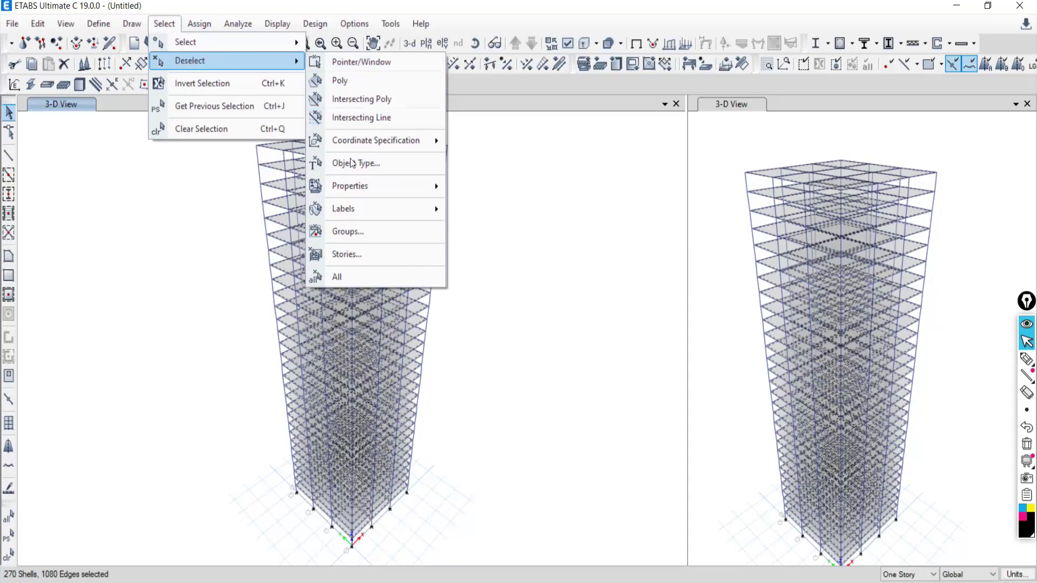
pyautogui.click(339, 256)
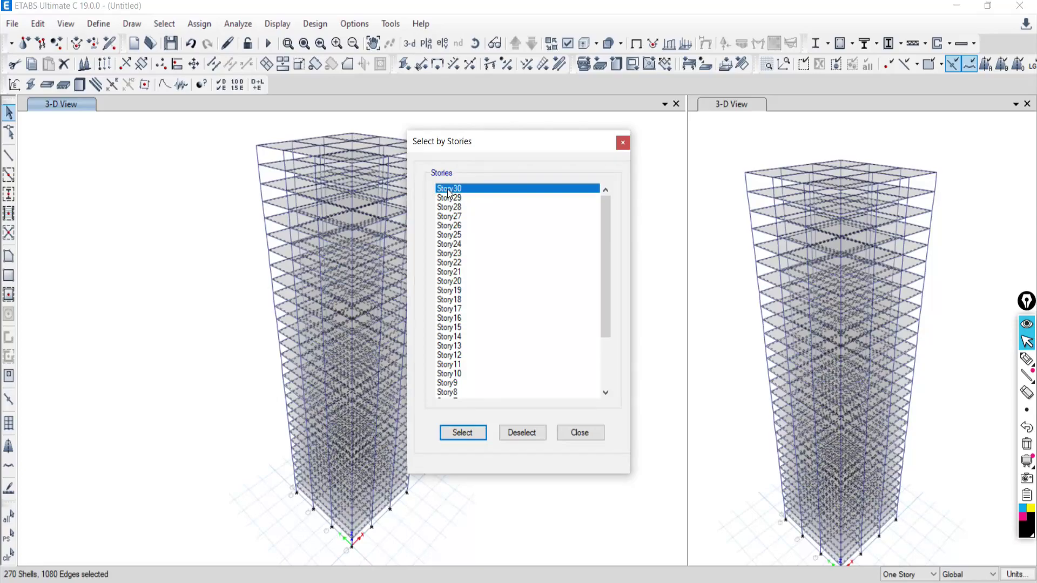
pyautogui.moveTo(448, 193); pyautogui.dragTo(448, 225)
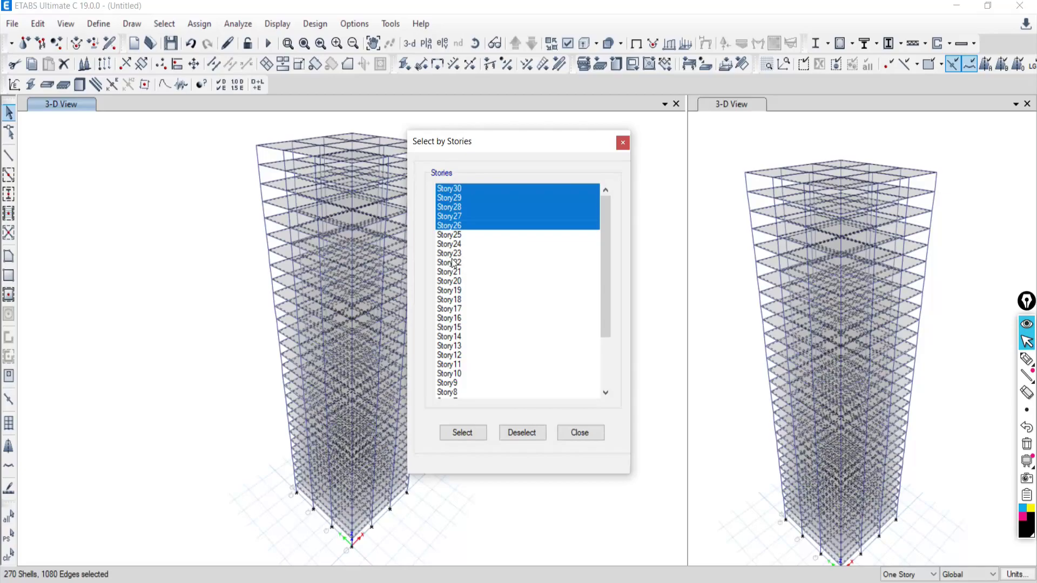
pyautogui.keyDown('ctrl'); pyautogui.moveTo(451, 244); pyautogui.dragTo(449, 394); pyautogui.keyUp('ctrl')
pyautogui.keyDown('ctrl'); pyautogui.click(449, 280); pyautogui.keyUp('ctrl')
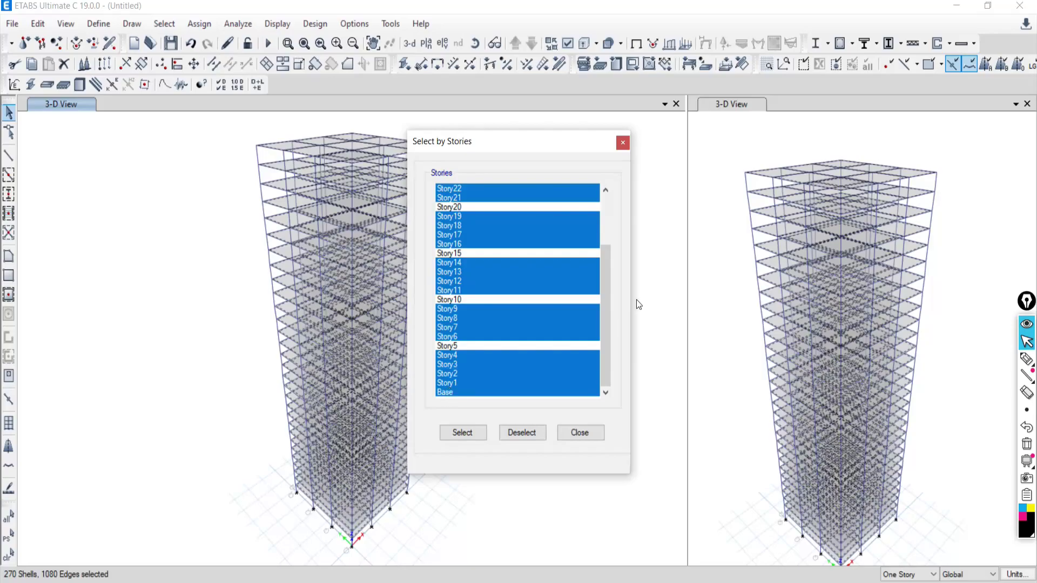
pyautogui.moveTo(606, 292); pyautogui.dragTo(601, 217)
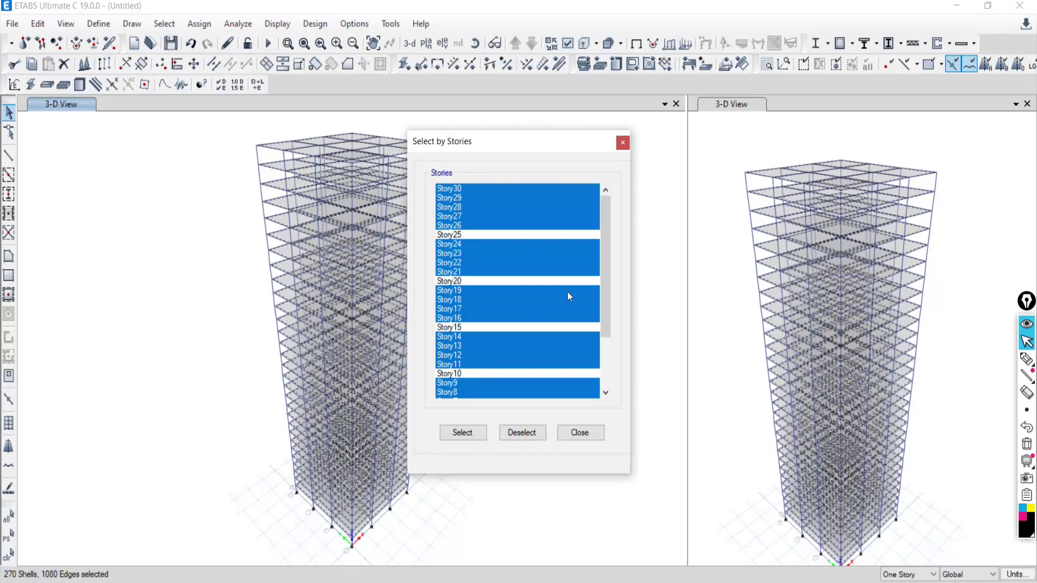
pyautogui.scroll(-3, 604, 244)
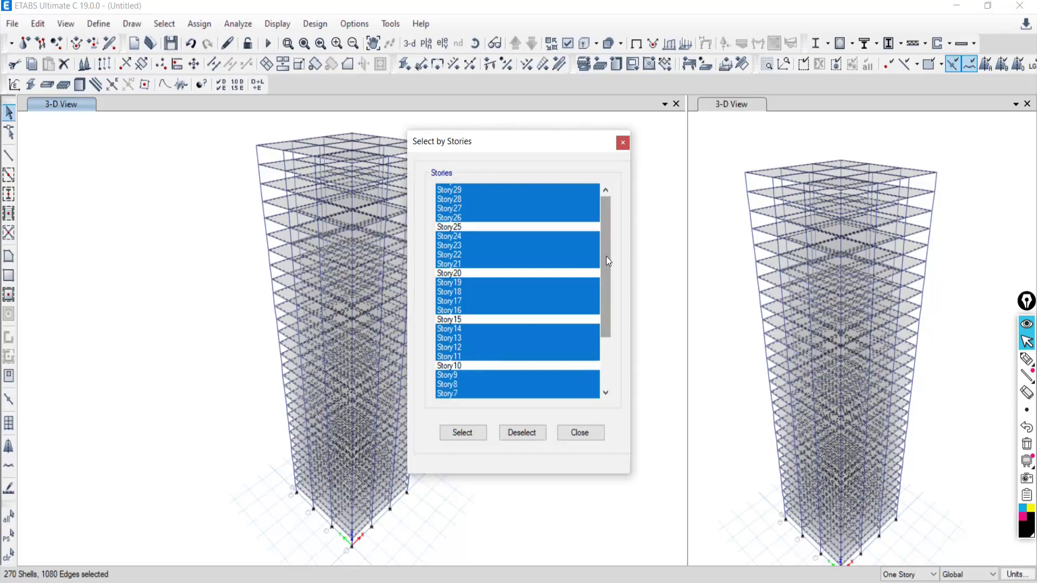
pyautogui.click(522, 433)
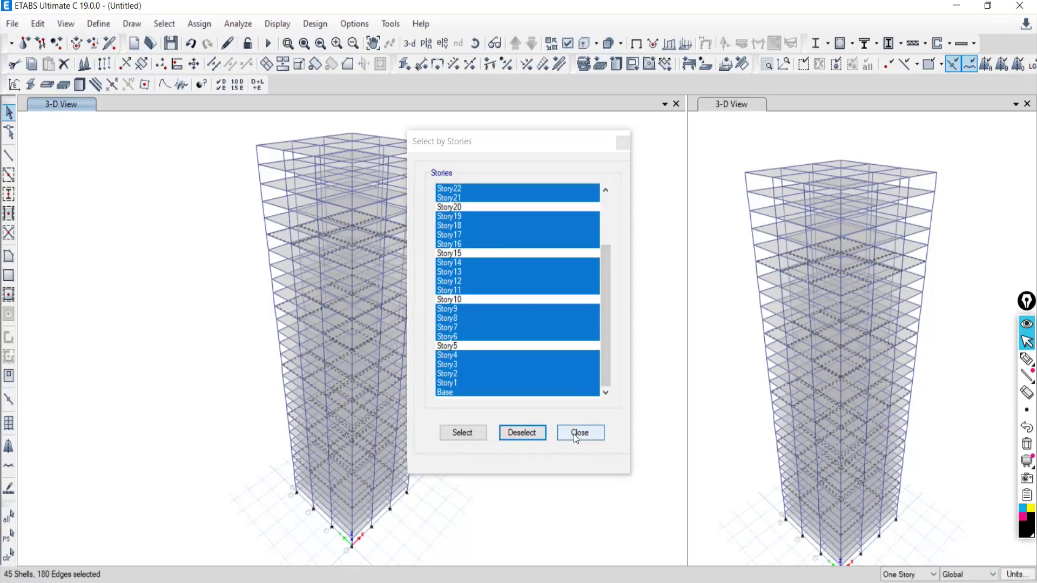
pyautogui.click(573, 433)
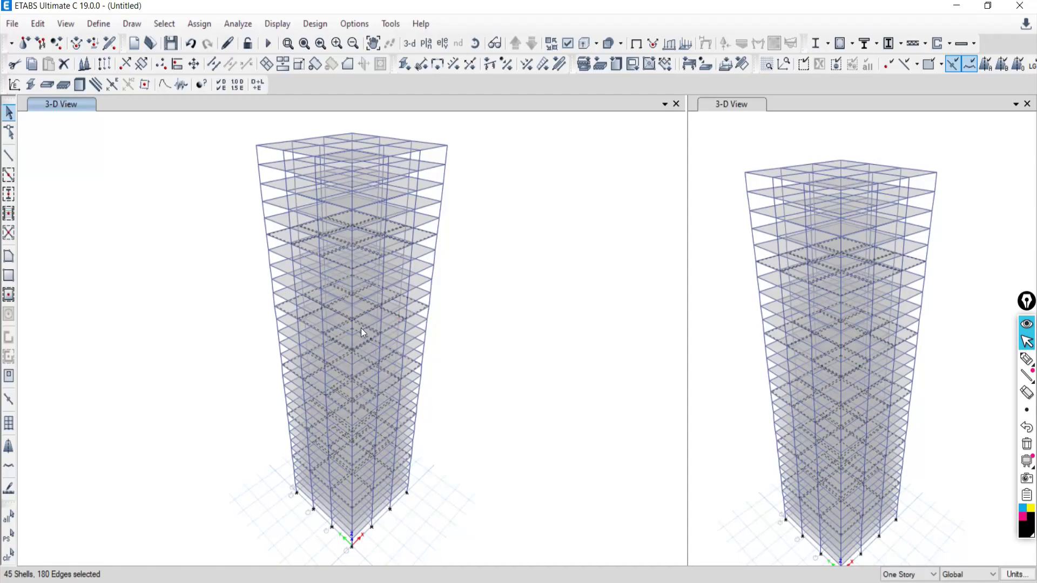
# Display only the floors that are still selected in the 3-D view.
pyautogui.rightClick(69, 158)
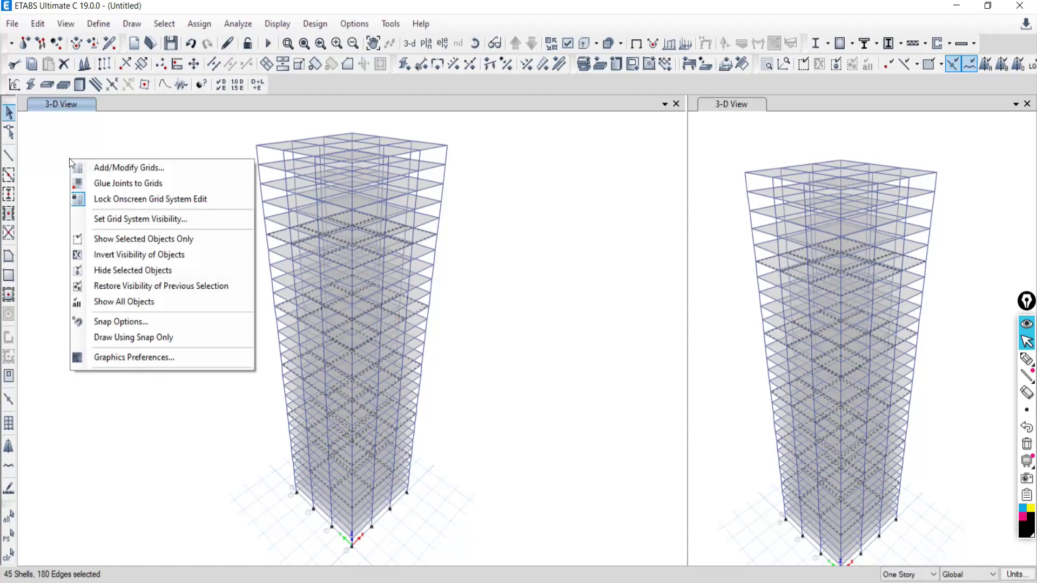
pyautogui.click(119, 240)
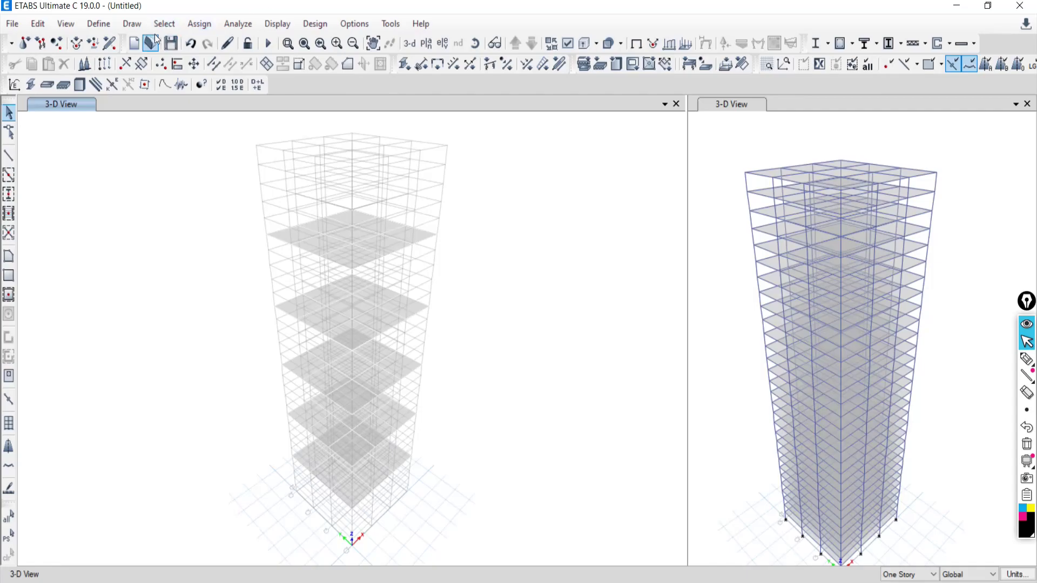
# Restore the visibility of all objects in the 3-D view.
pyautogui.rightClick(61, 195)
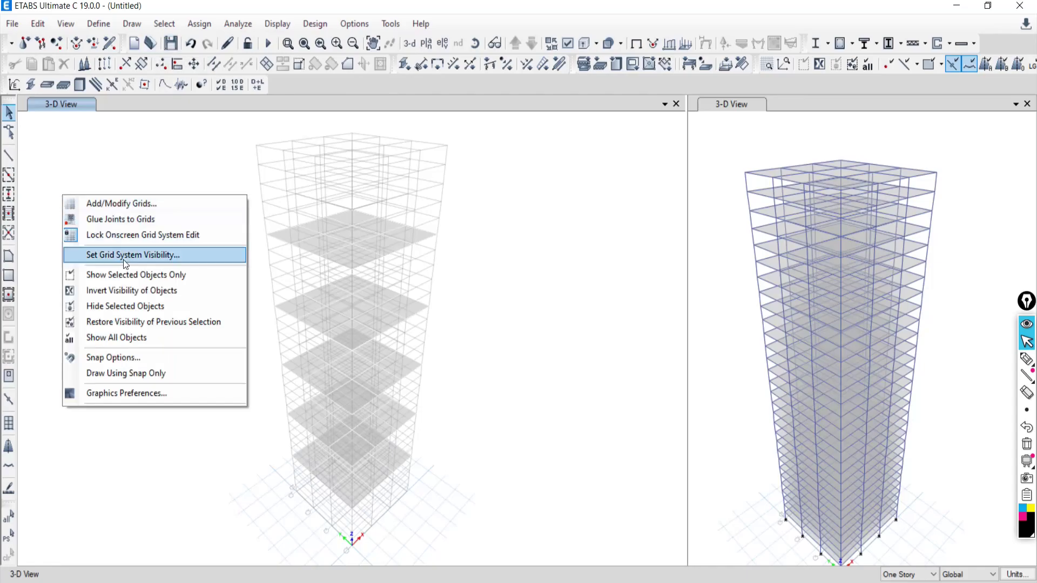
pyautogui.click(87, 343)
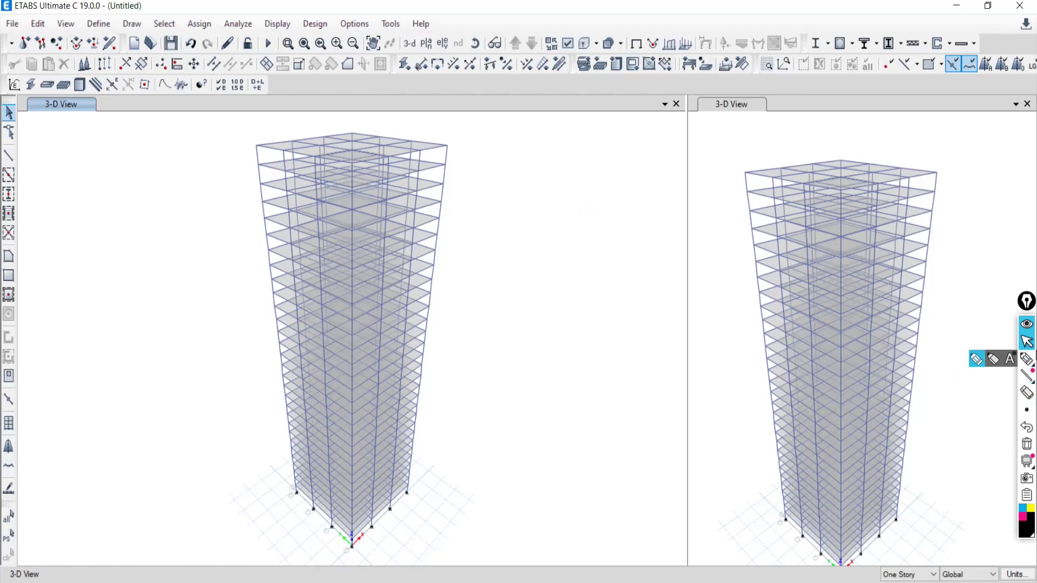
# Handwrite the notes 9 and 18 +1 beside the tower and erase them.
pyautogui.click(1026, 359)
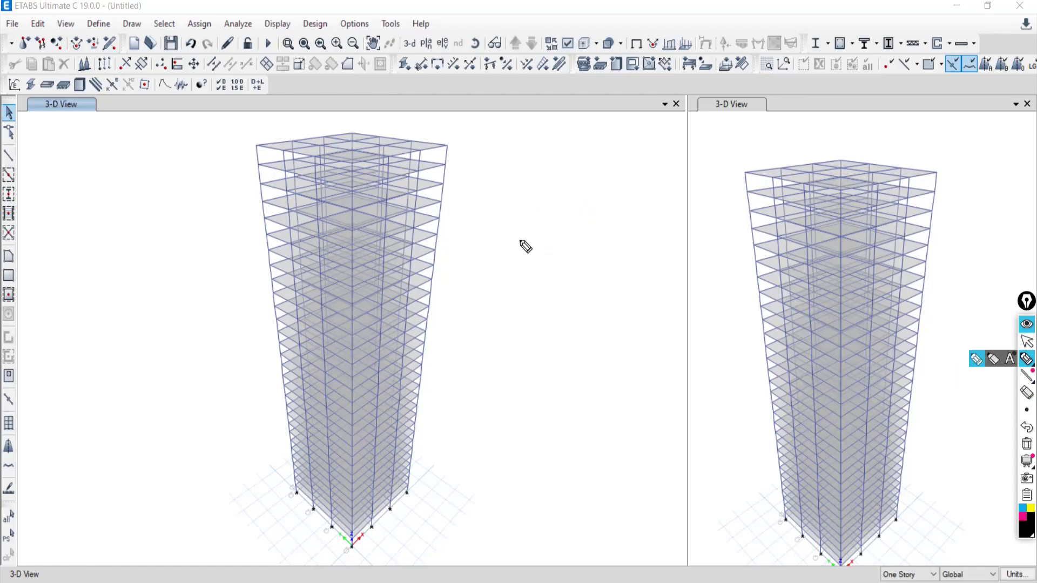
pyautogui.moveTo(549, 307); pyautogui.dragTo(546, 356)
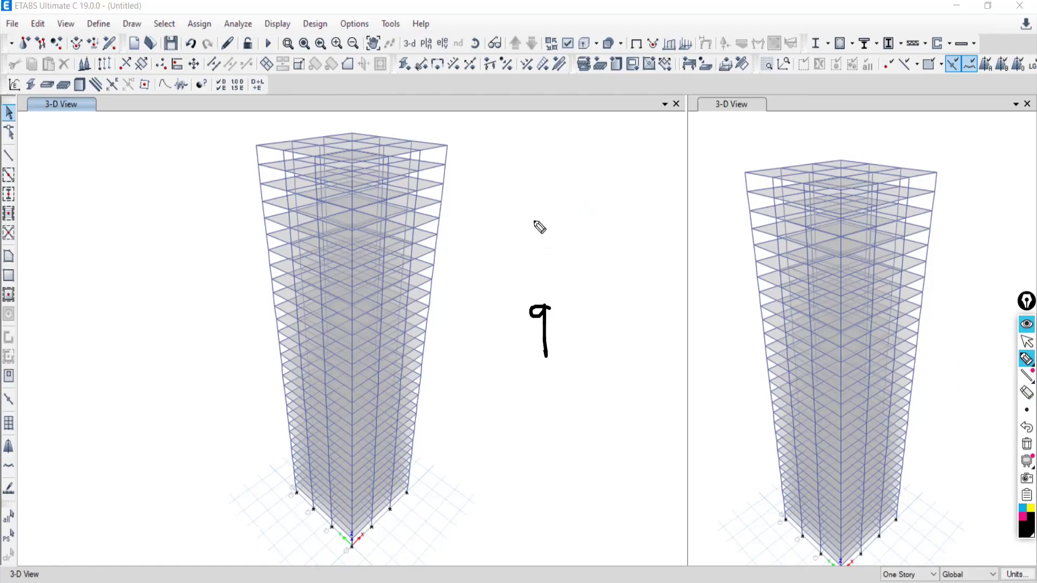
pyautogui.moveTo(538, 218)
pyautogui.mouseDown()
pyautogui.moveTo(532, 236)
pyautogui.moveTo(511, 233)
pyautogui.mouseUp()
pyautogui.moveTo(542, 198); pyautogui.dragTo(550, 198)
pyautogui.moveTo(553, 189)
pyautogui.mouseDown()
pyautogui.moveTo(554, 201)
pyautogui.moveTo(565, 196)
pyautogui.mouseUp()
pyautogui.moveTo(576, 178); pyautogui.dragTo(577, 201)
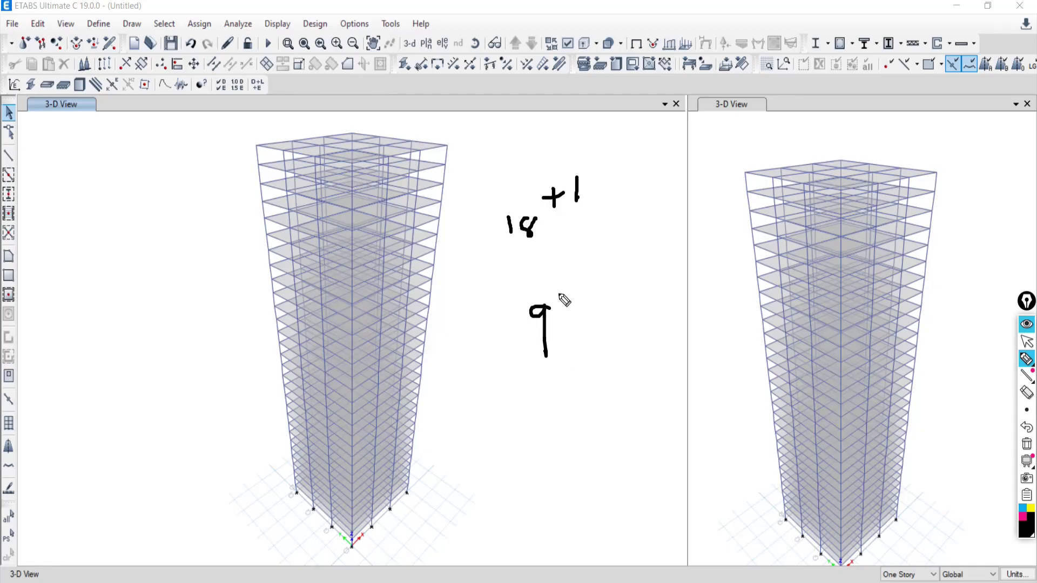
pyautogui.hotkey('ctrl', 'shift', 'c')
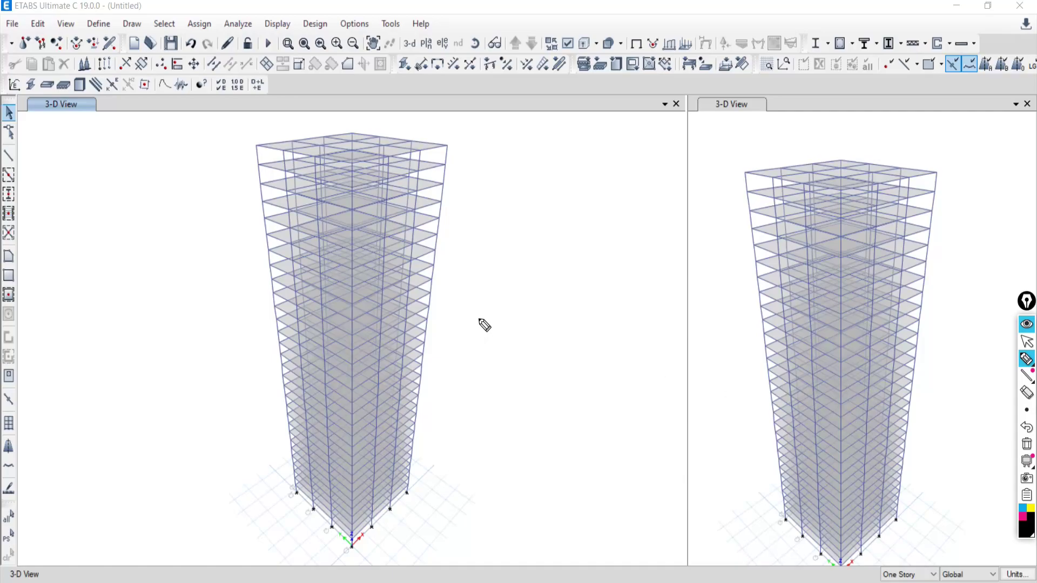
pyautogui.click(1025, 342)
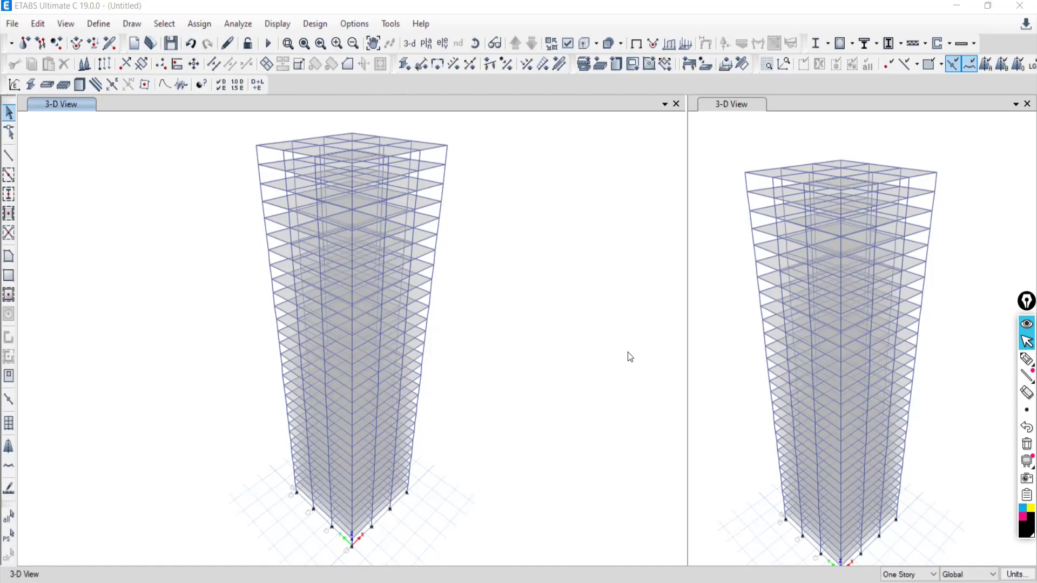
pyautogui.click(108, 582)
pyautogui.click(196, 582)
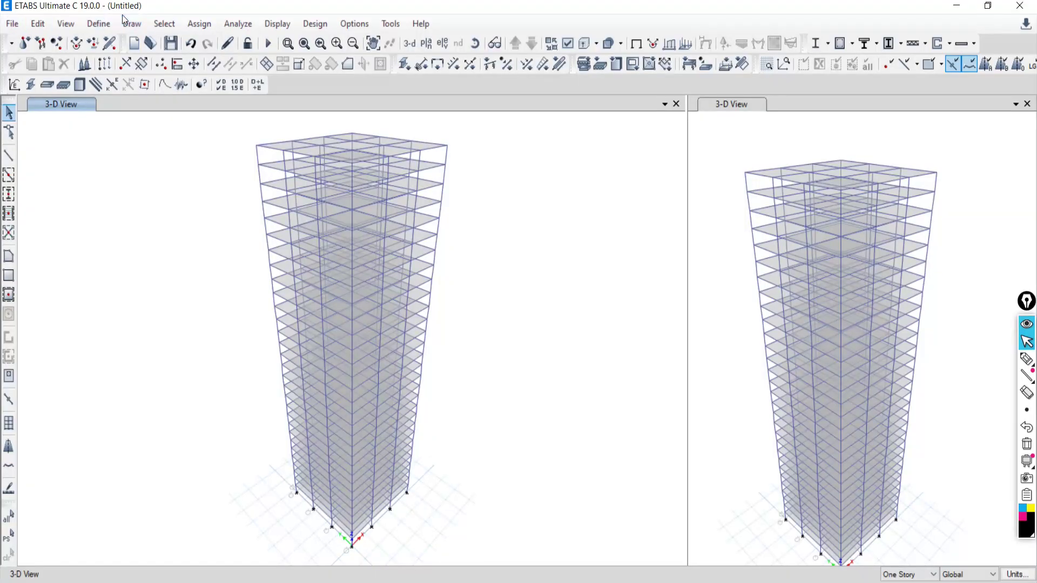
pyautogui.click(157, 26)
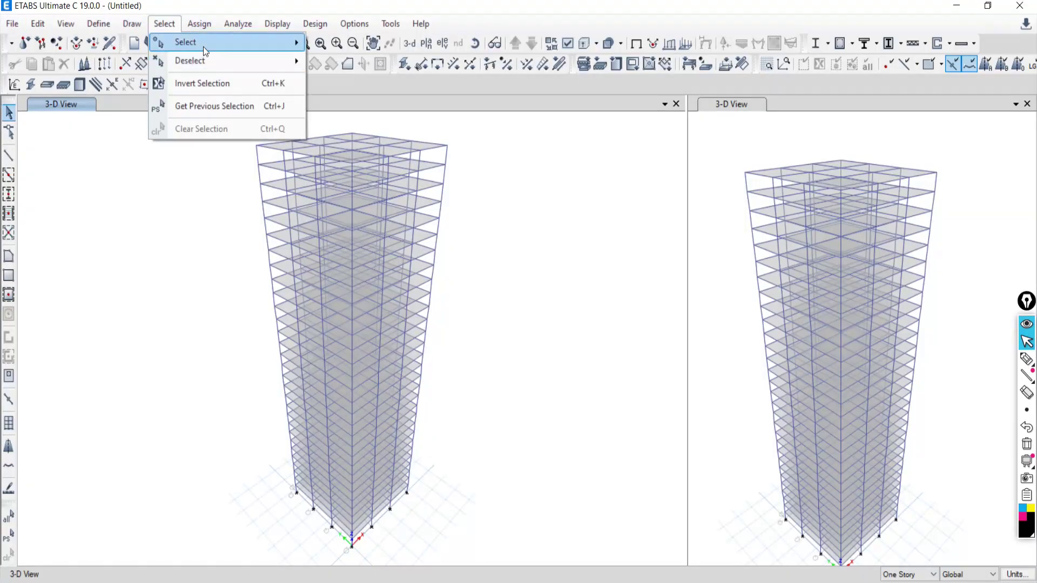
pyautogui.moveTo(194, 43)
pyautogui.click(108, 582)
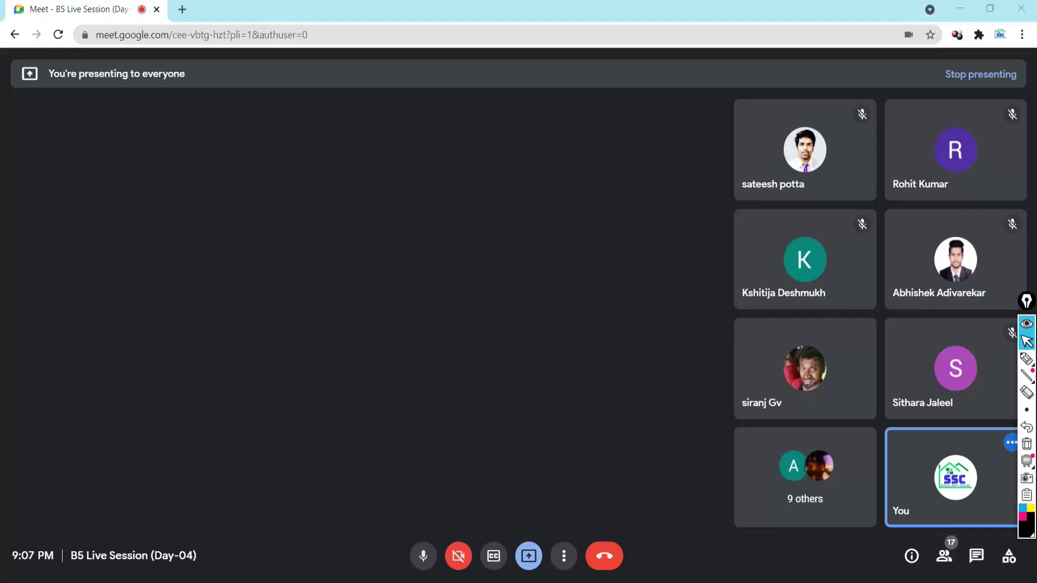
pyautogui.hotkey('alt', 'Tab')
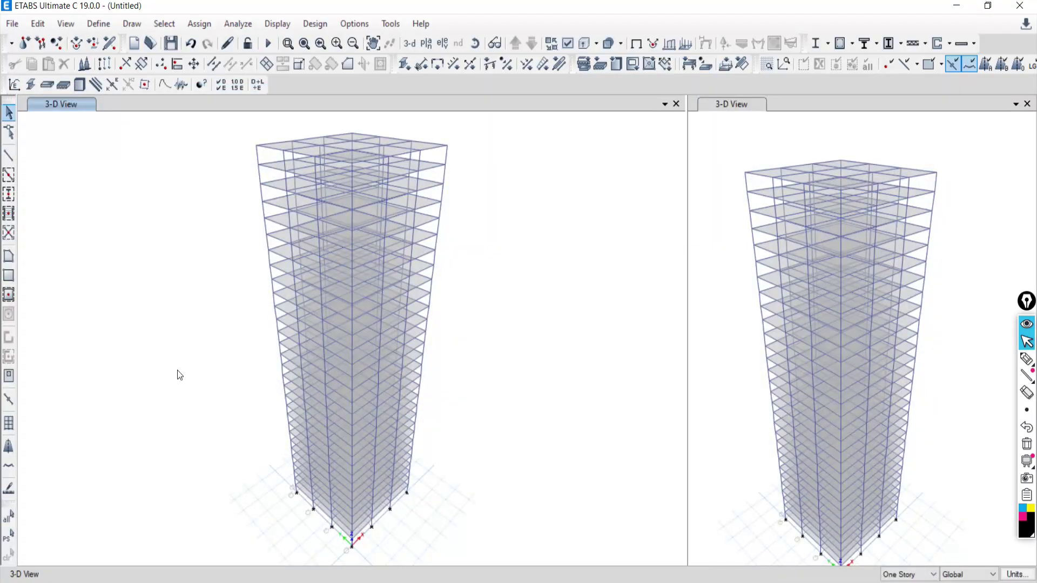
# Select all columns in the model by object type.
pyautogui.click(164, 24)
pyautogui.moveTo(181, 43)
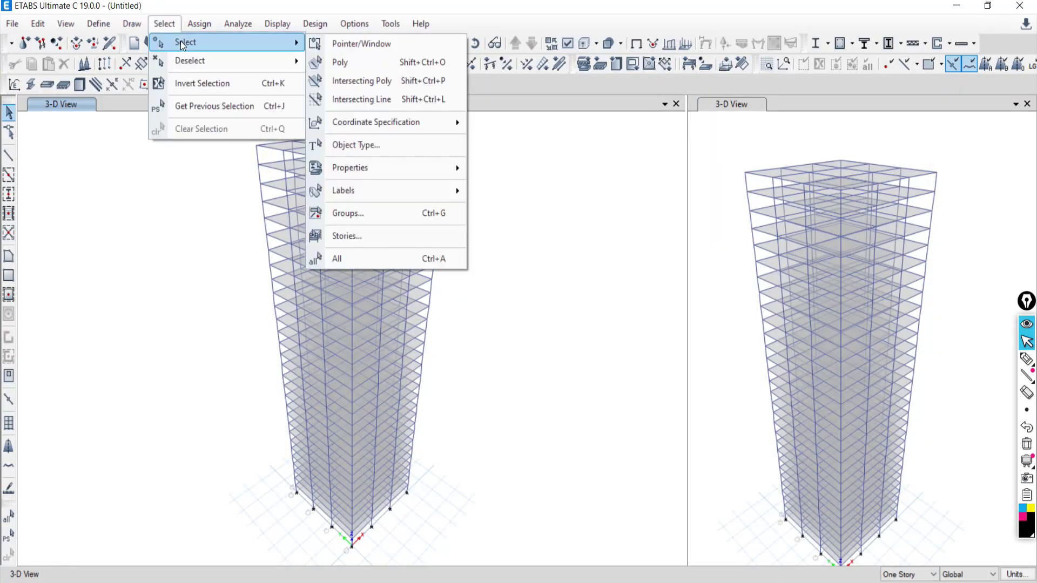
pyautogui.click(361, 146)
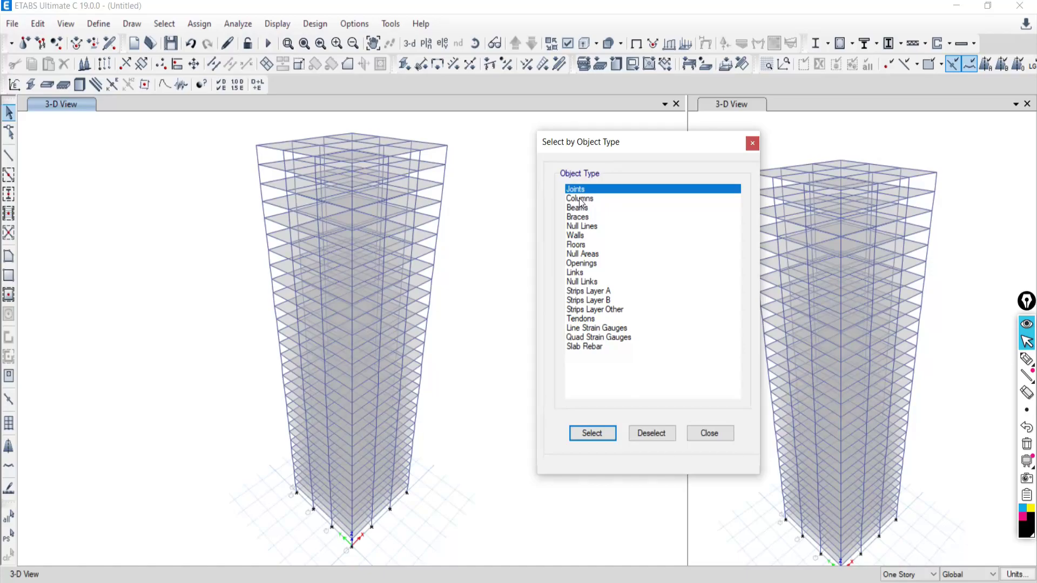
pyautogui.click(581, 205)
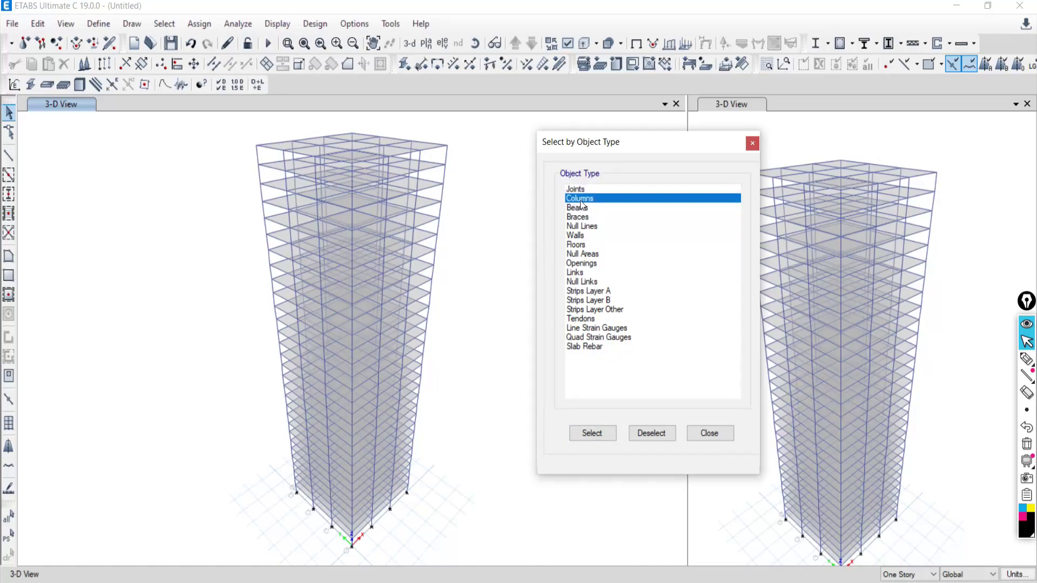
pyautogui.click(592, 432)
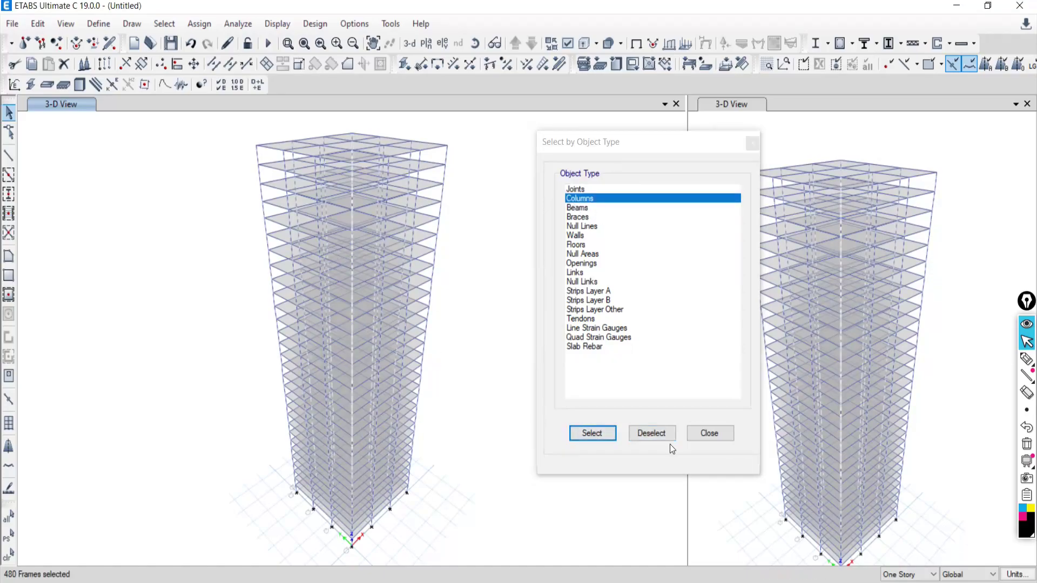
pyautogui.click(708, 435)
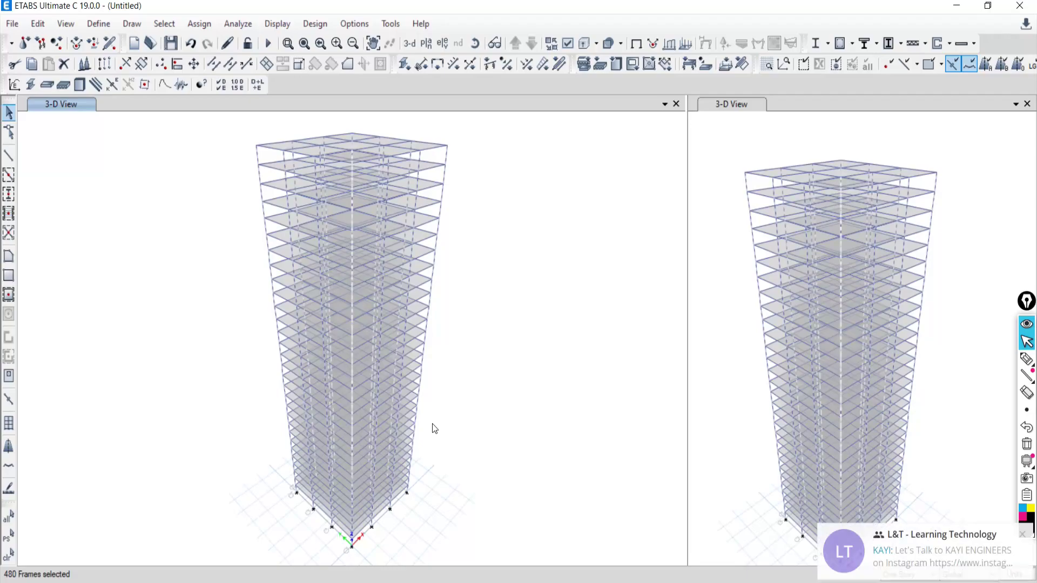
# Deselect by story the objects on every level, including Base, except Story18 and Story9.
pyautogui.click(163, 24)
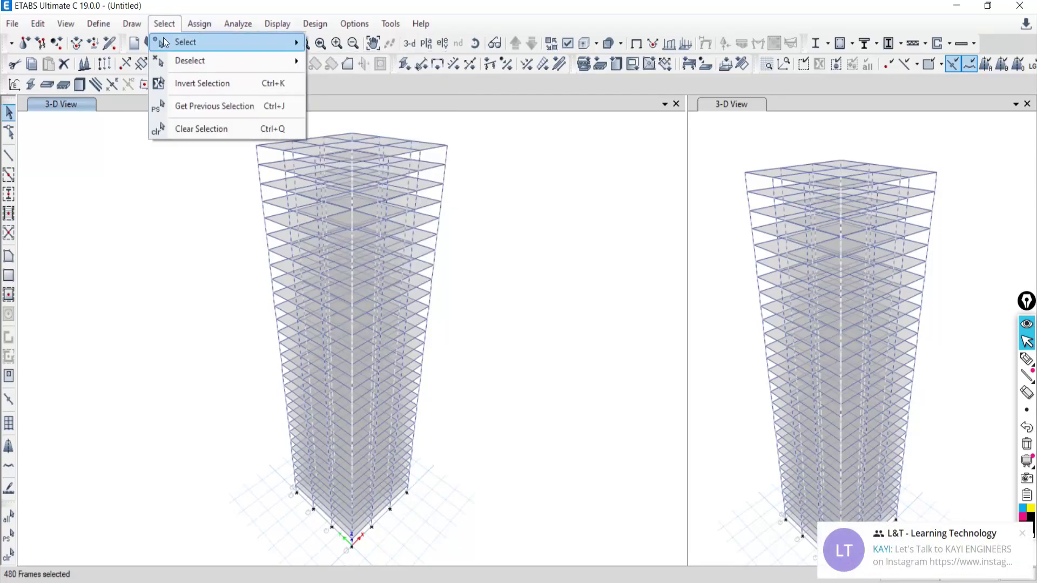
pyautogui.moveTo(161, 60)
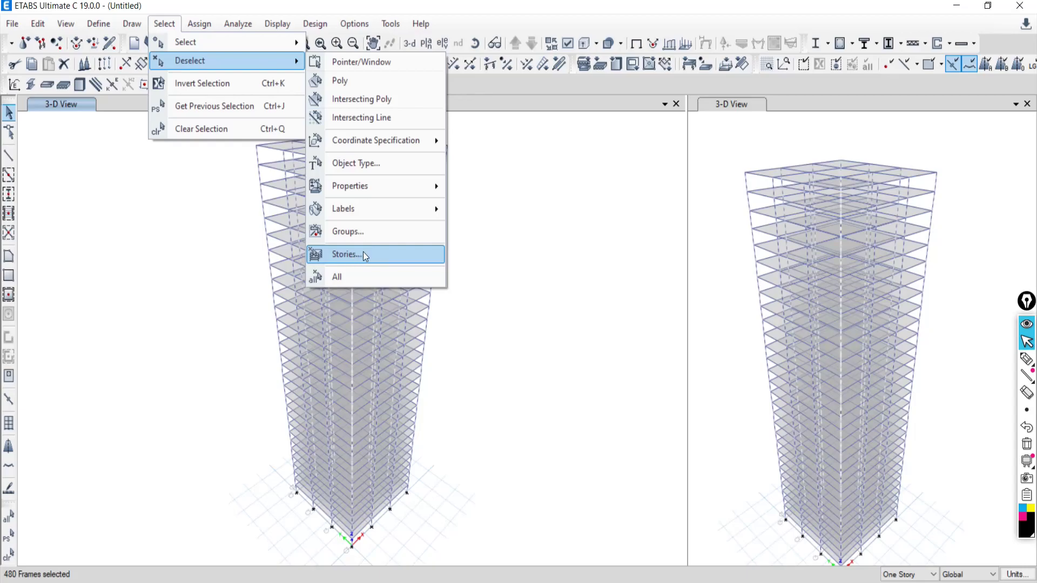
pyautogui.click(347, 255)
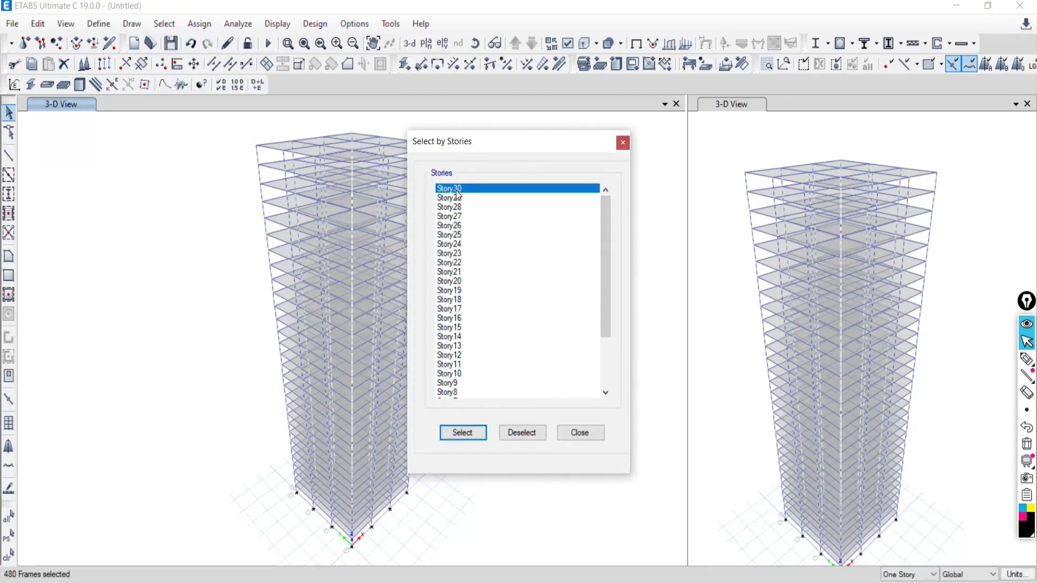
pyautogui.moveTo(455, 190); pyautogui.dragTo(456, 290)
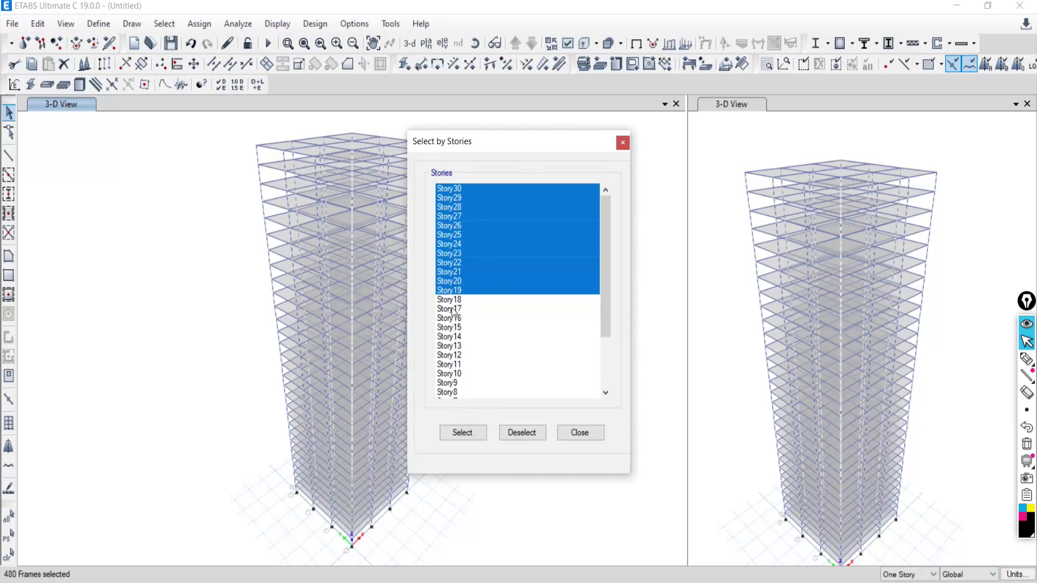
pyautogui.keyDown('ctrl'); pyautogui.moveTo(453, 312); pyautogui.dragTo(452, 373); pyautogui.keyUp('ctrl')
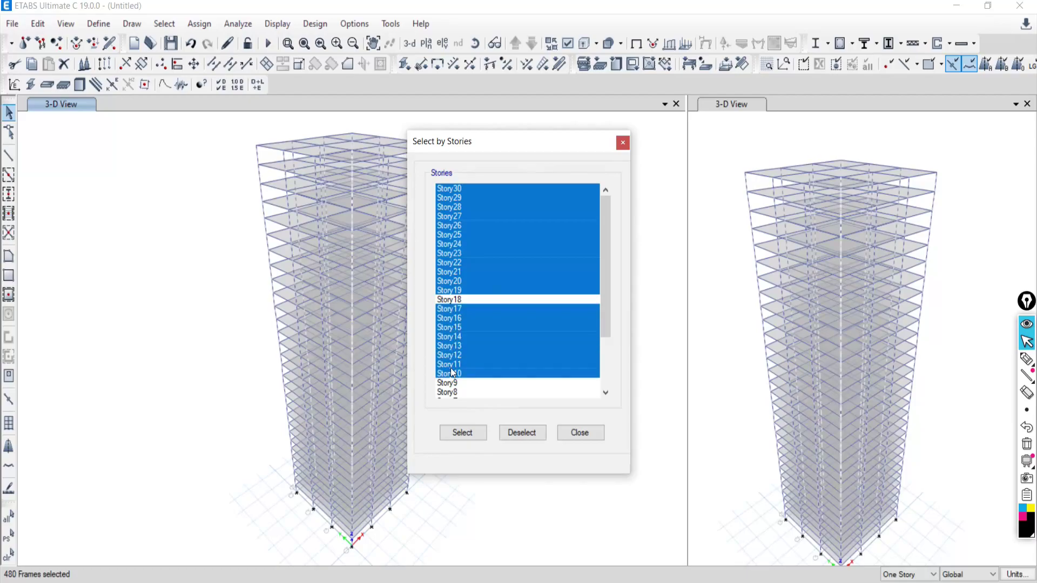
pyautogui.moveTo(609, 286); pyautogui.dragTo(606, 334)
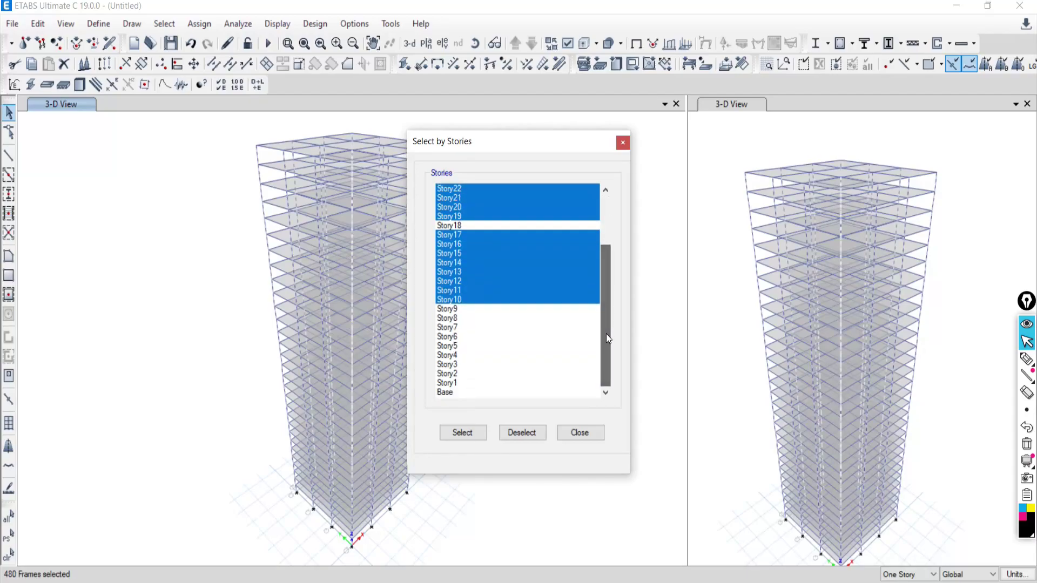
pyautogui.keyDown('ctrl'); pyautogui.moveTo(456, 317); pyautogui.dragTo(463, 398); pyautogui.keyUp('ctrl')
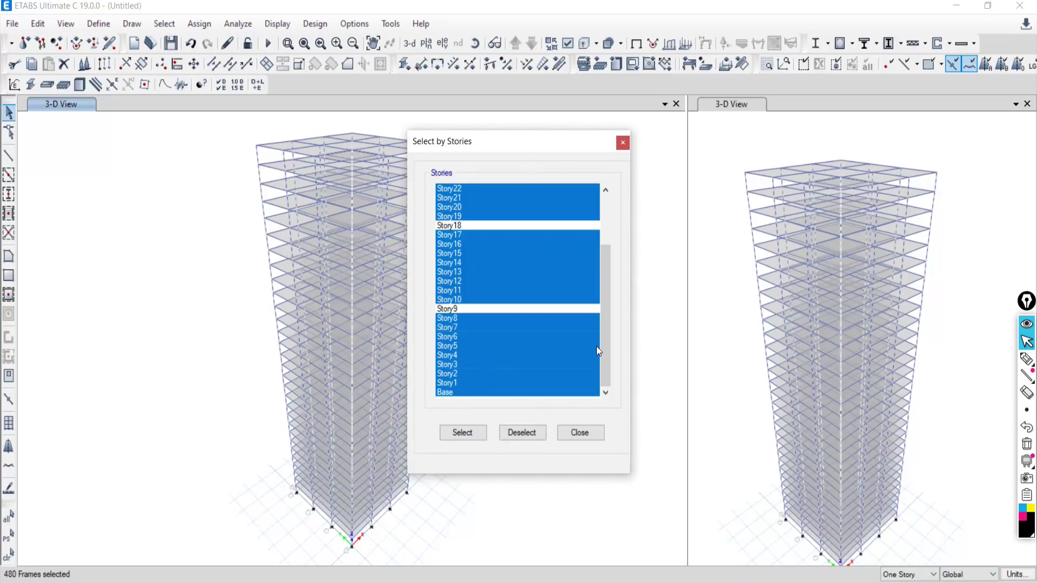
pyautogui.moveTo(607, 306); pyautogui.dragTo(606, 232)
pyautogui.scroll(-3, 605, 233)
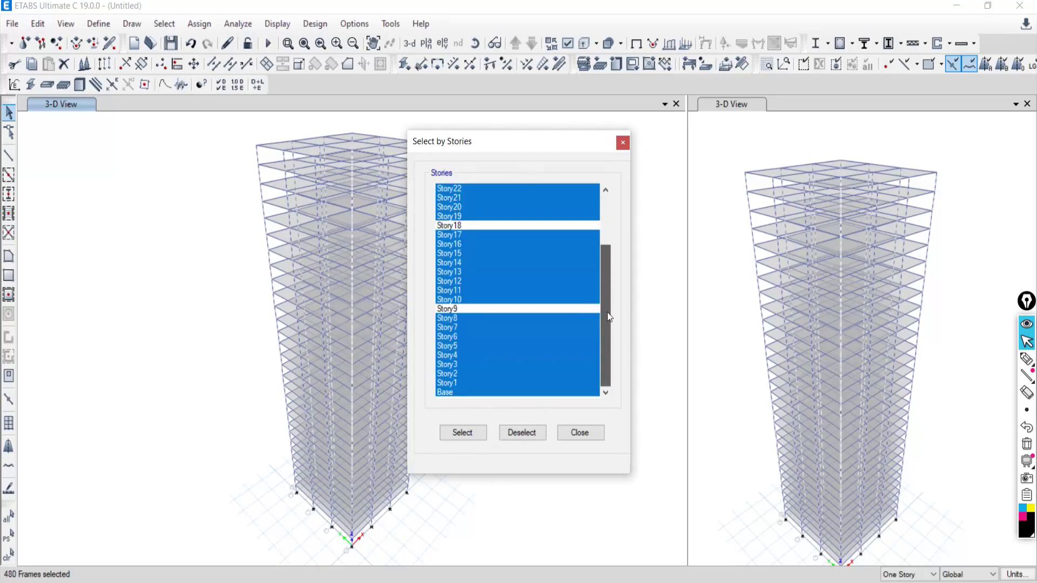
pyautogui.click(525, 433)
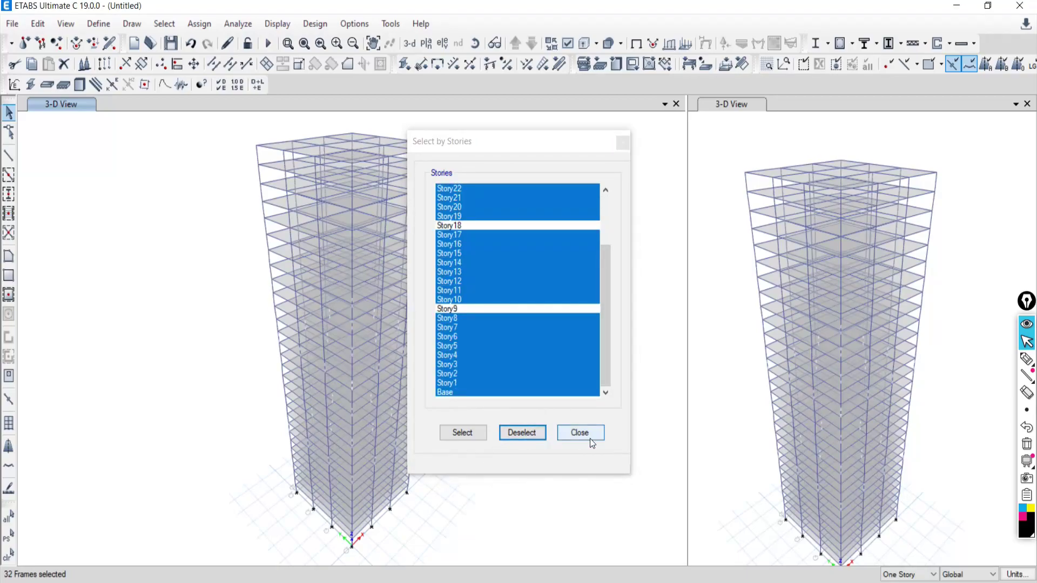
pyautogui.click(589, 439)
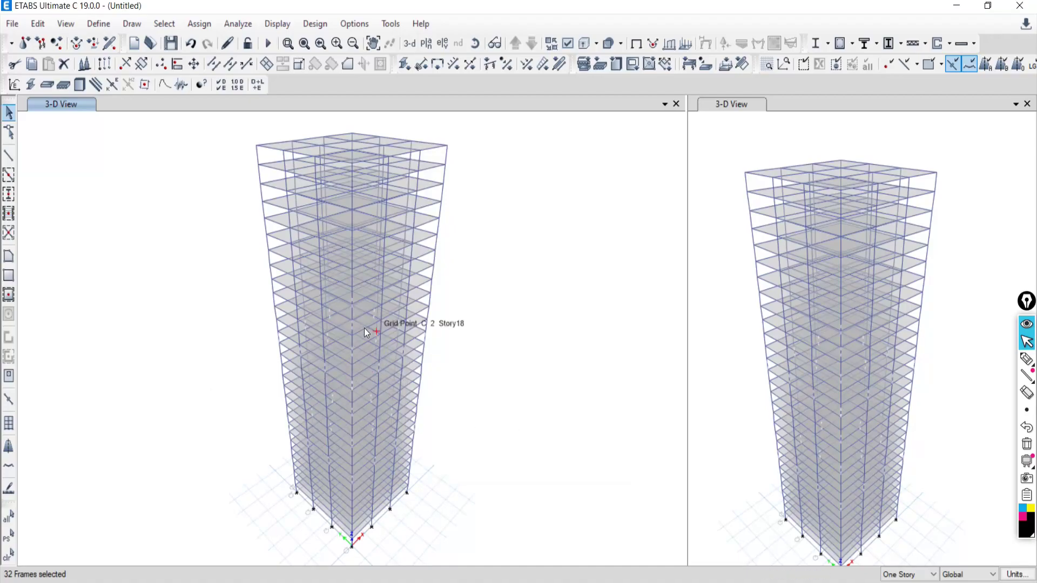
# Display only the still selected Story18 and Story9 columns in the 3-D view and inspect them up close.
pyautogui.rightClick(59, 129)
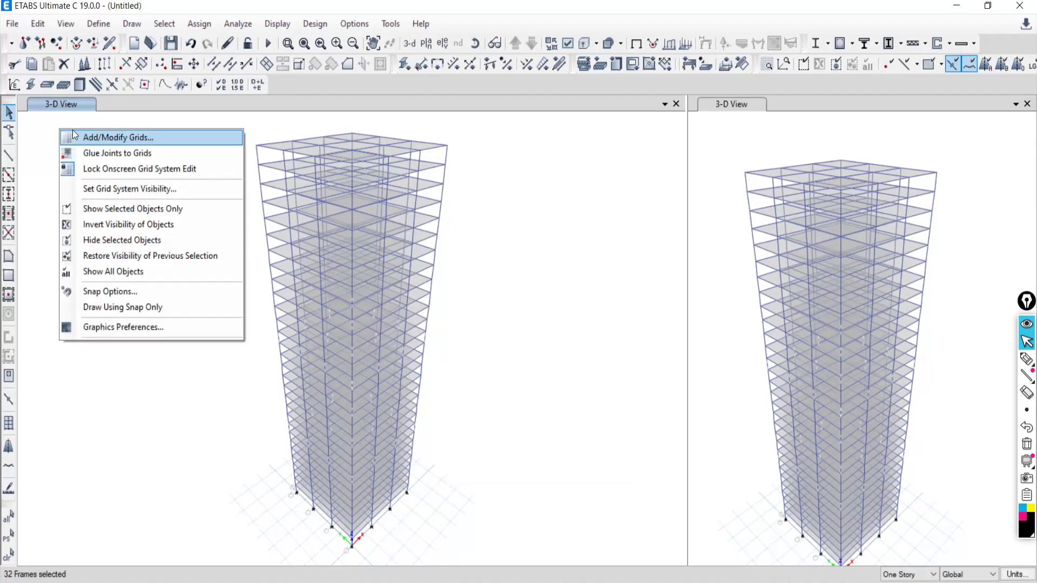
pyautogui.click(111, 211)
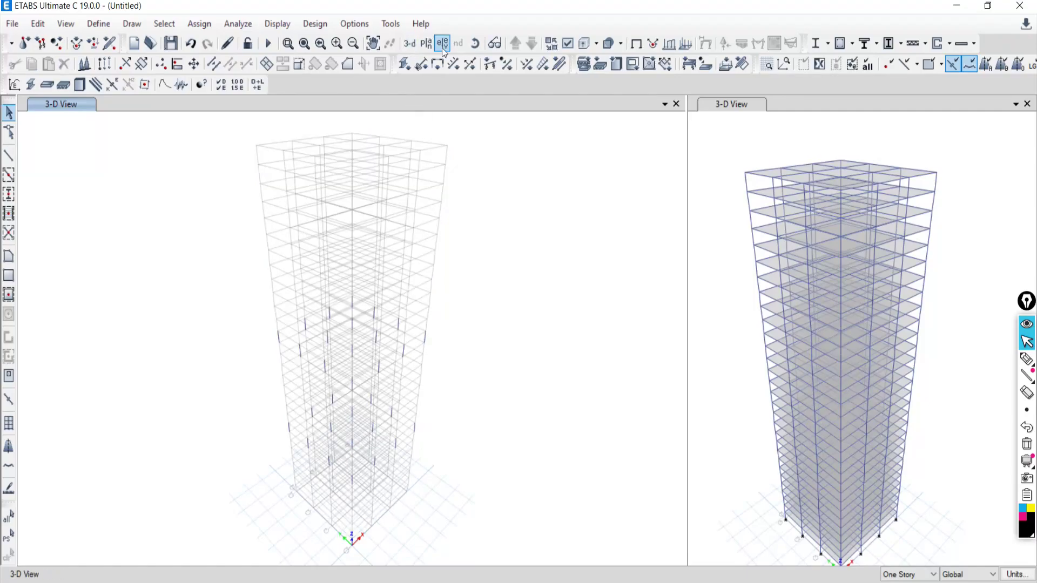
pyautogui.scroll(2, 333, 487)
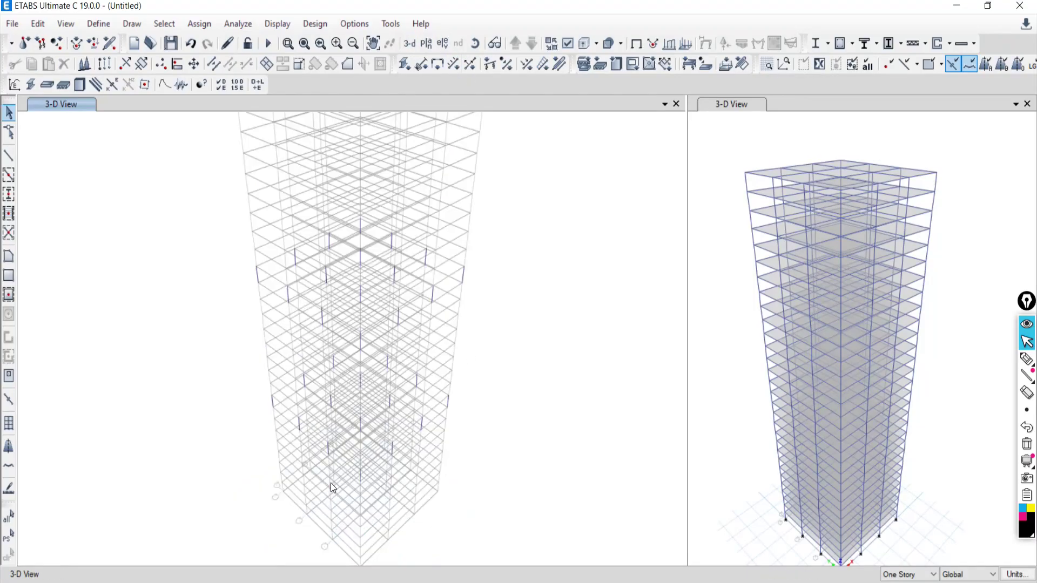
pyautogui.scroll(2, 333, 488)
pyautogui.scroll(-3, 410, 408)
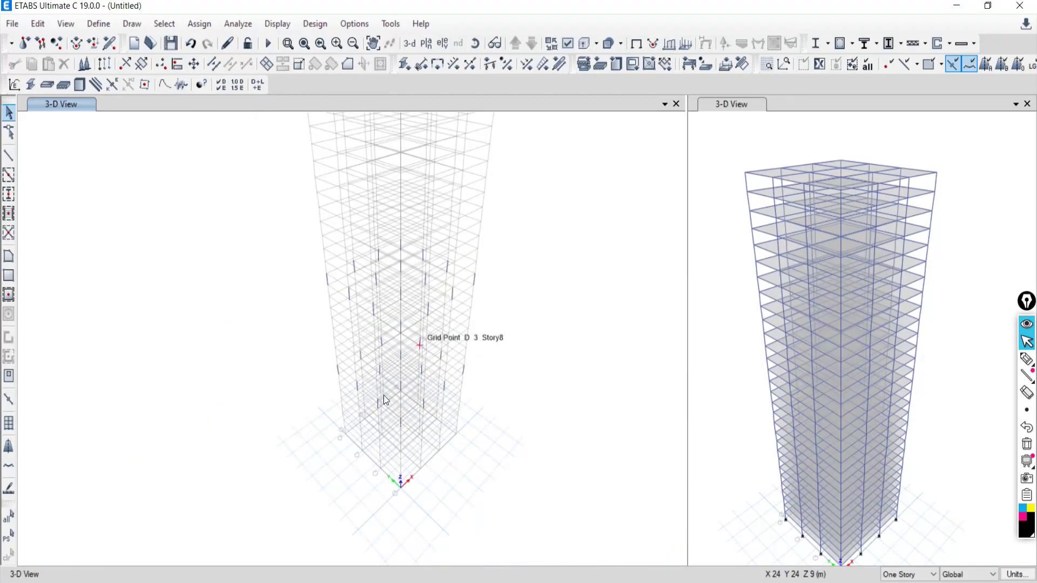
# Open the existing model file G+5 in a separate ETABS session and hide its grid system in the 3-D view.
pyautogui.hotkey('alt', 'Tab')
pyautogui.hotkey('alt', 'Tab')
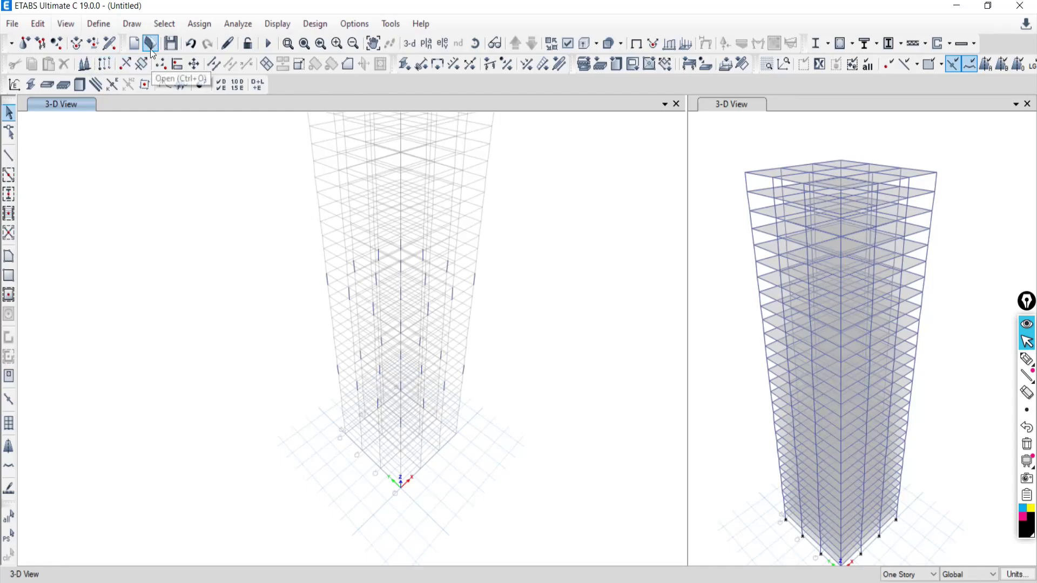
pyautogui.click(1036, 582)
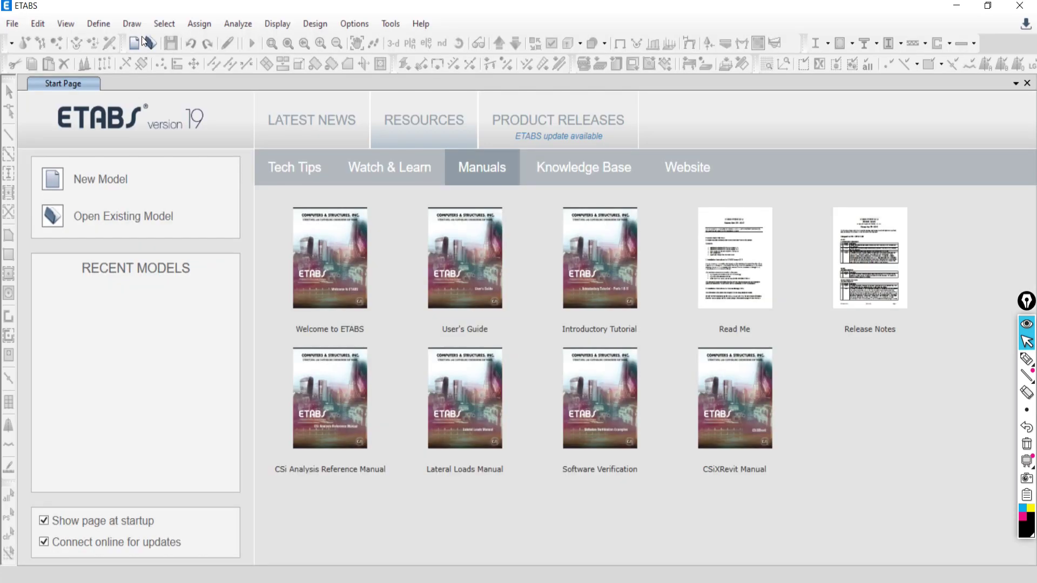
pyautogui.click(153, 44)
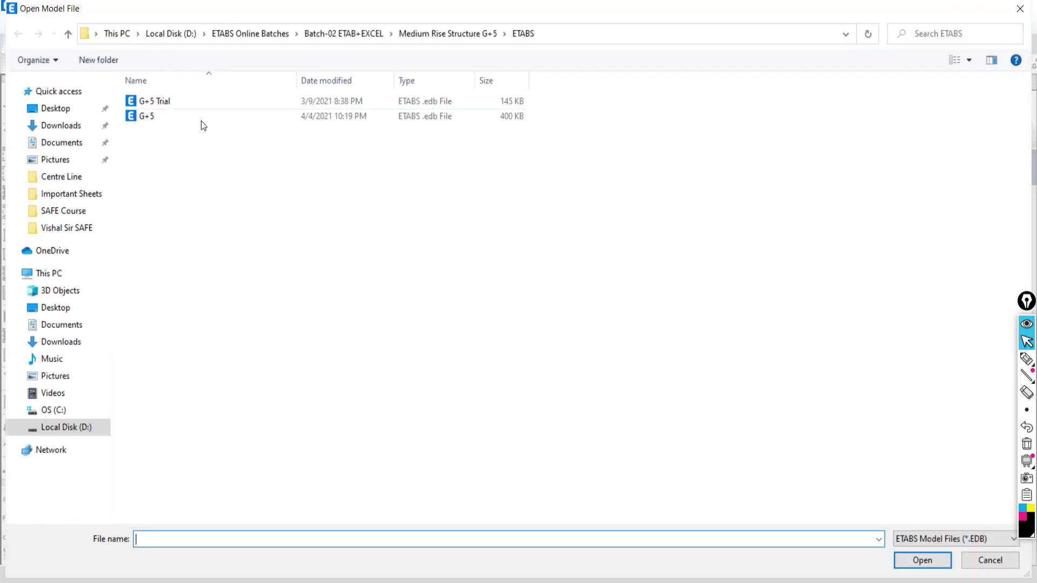
pyautogui.click(189, 116)
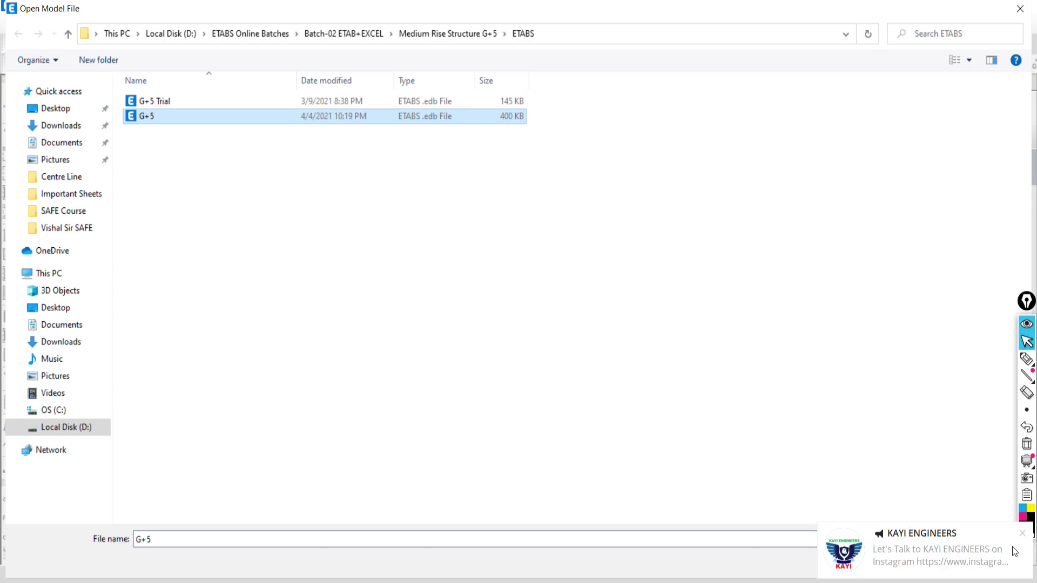
pyautogui.click(1022, 535)
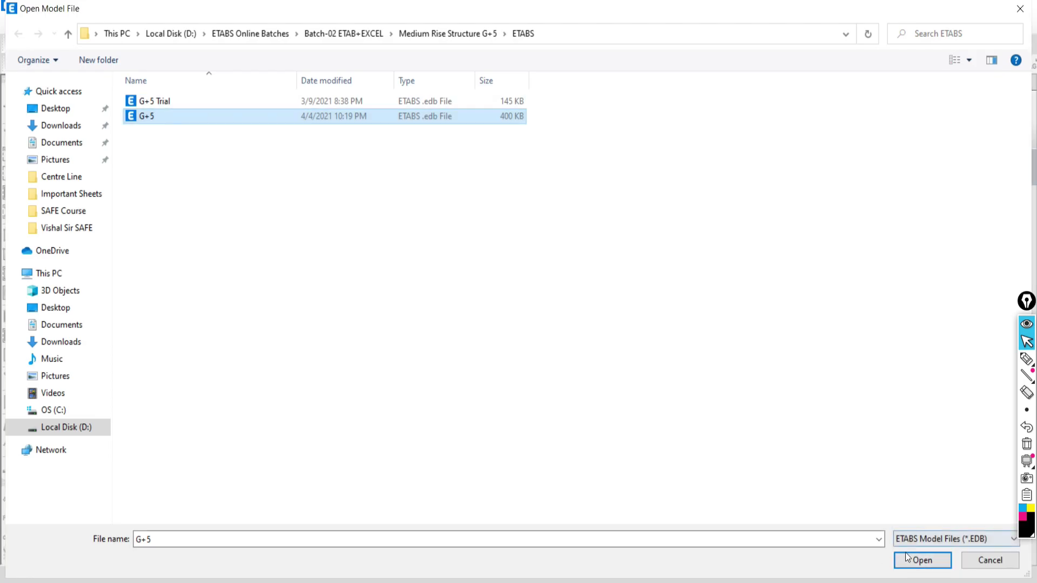
pyautogui.click(912, 559)
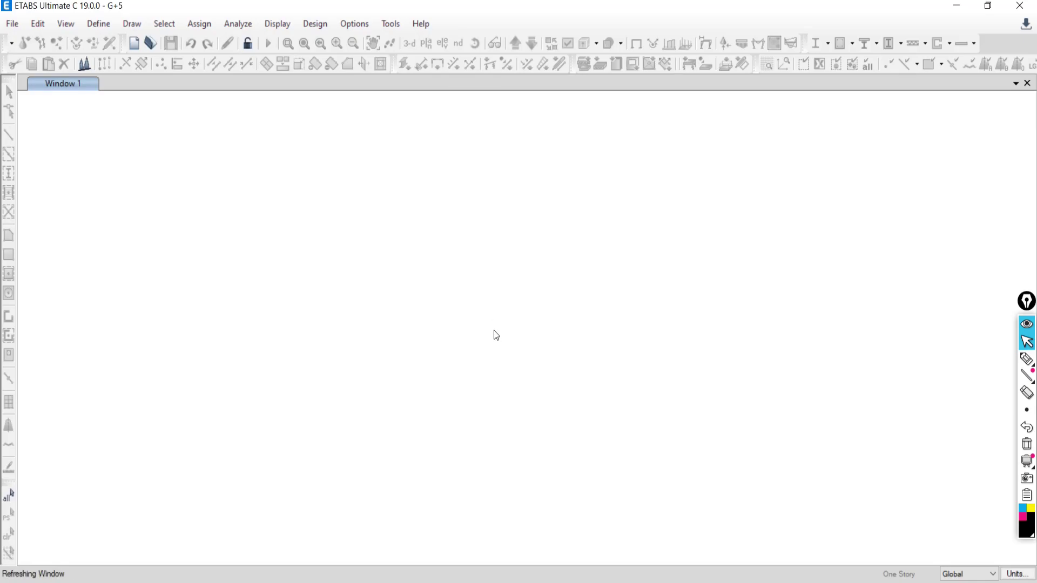
pyautogui.rightClick(227, 216)
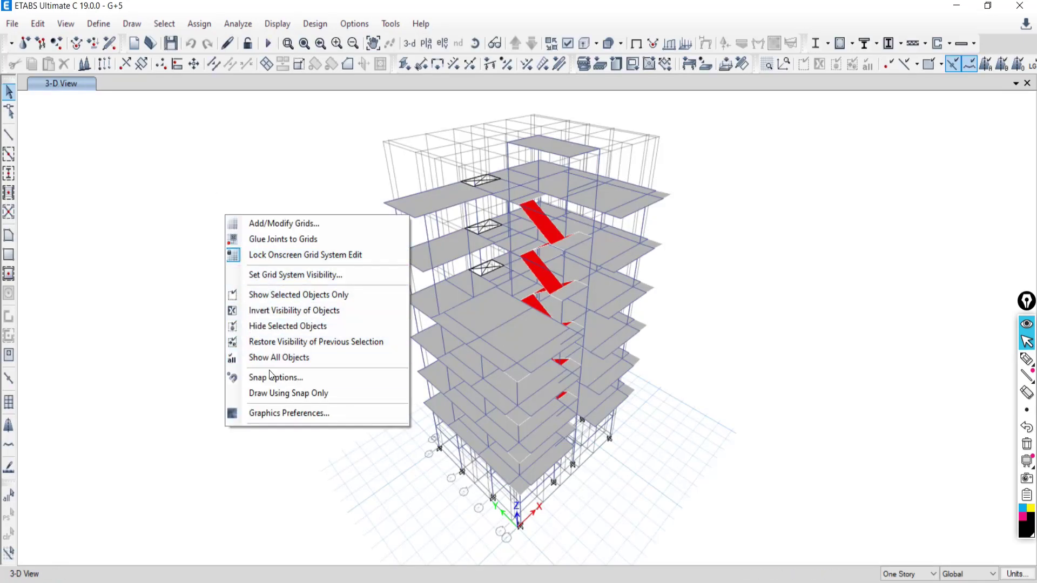
pyautogui.click(276, 278)
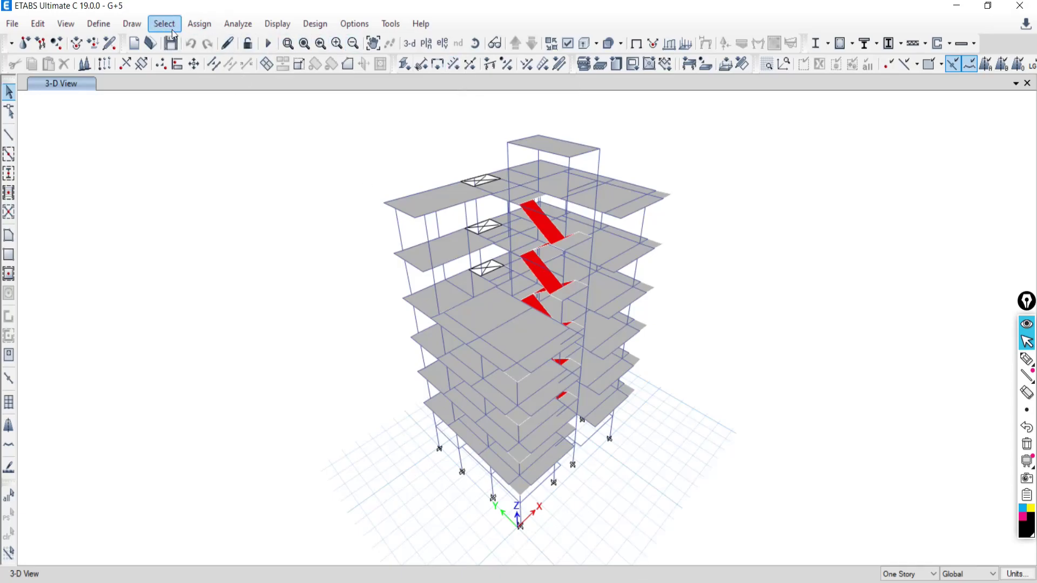
# Review the frame section properties defined in the model without changing them.
pyautogui.click(98, 23)
pyautogui.moveTo(128, 65)
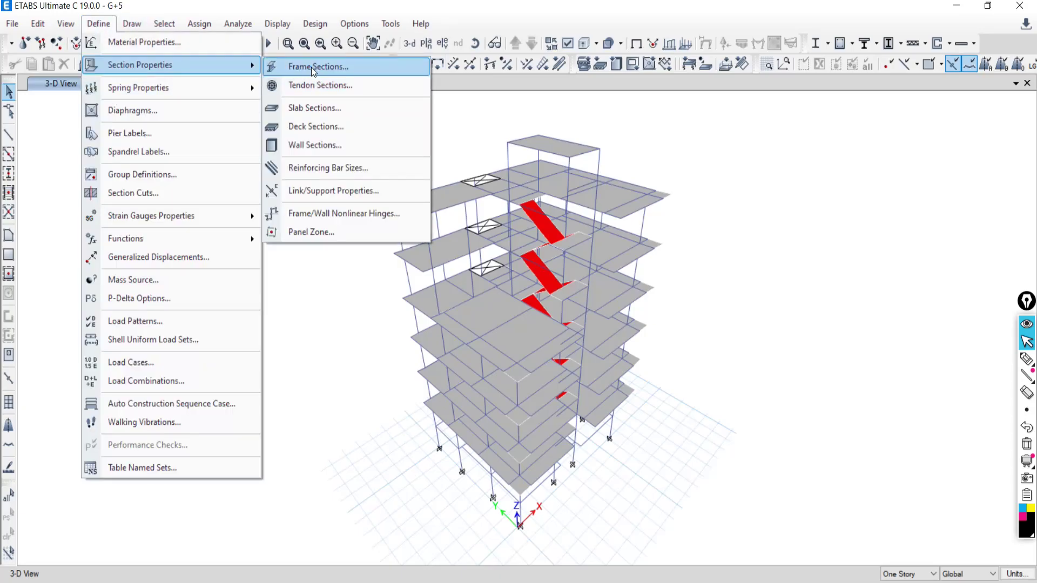
pyautogui.click(311, 67)
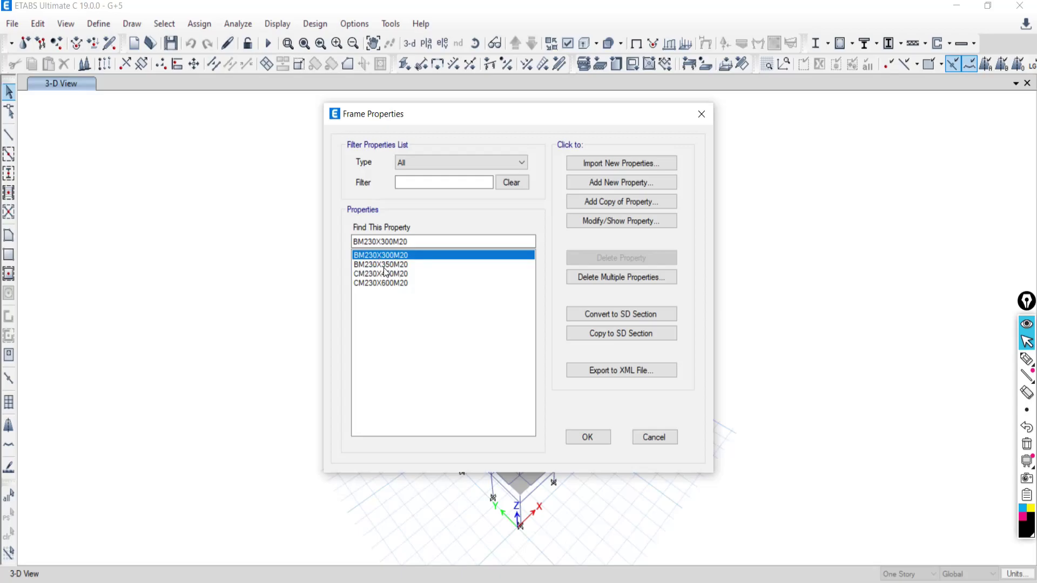
pyautogui.click(652, 439)
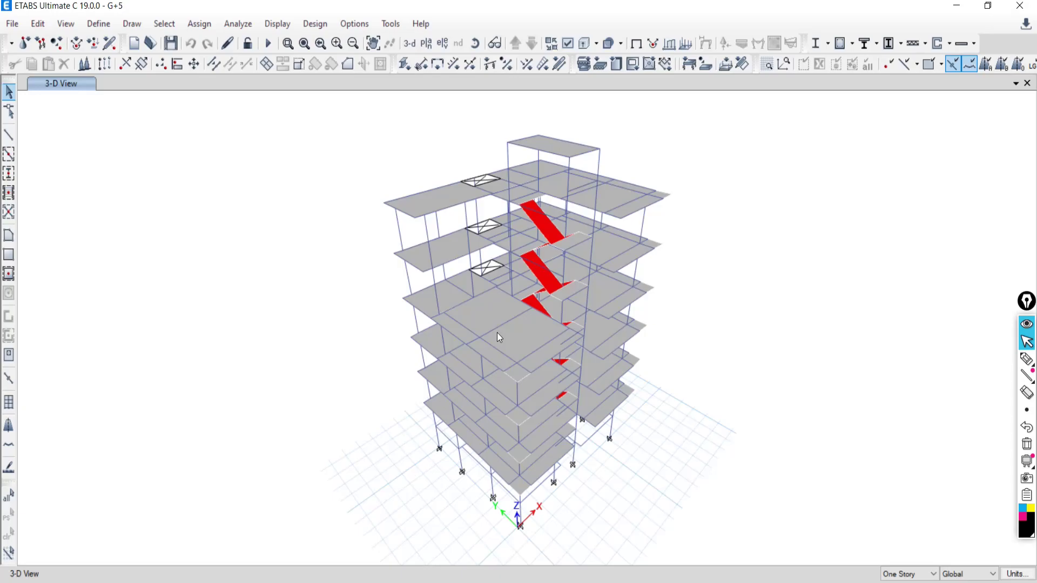
# Select all frames that use the section property BM230X350M20, and clear the selection after viewing it.
pyautogui.click(165, 25)
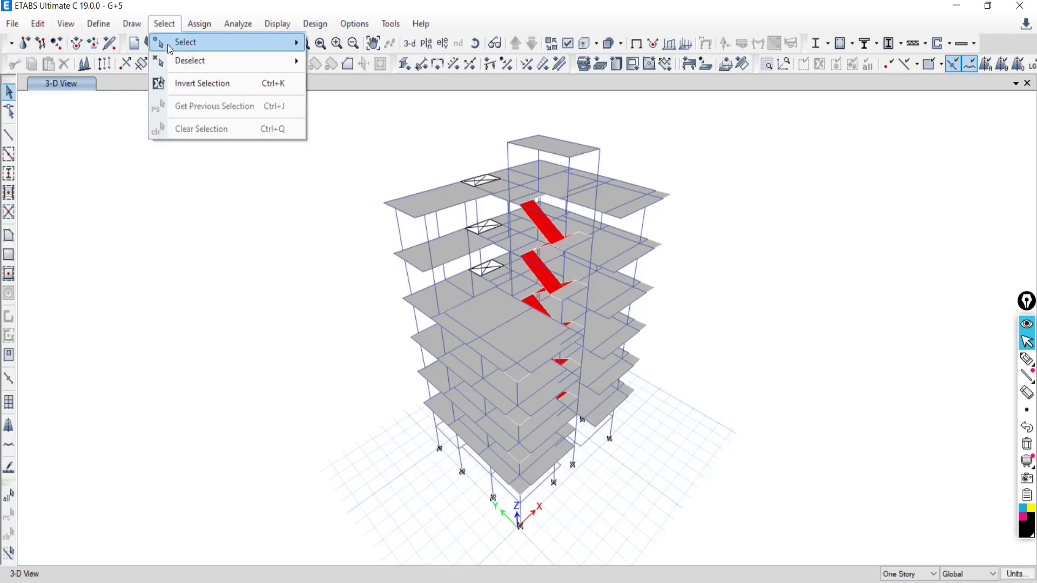
pyautogui.moveTo(167, 44)
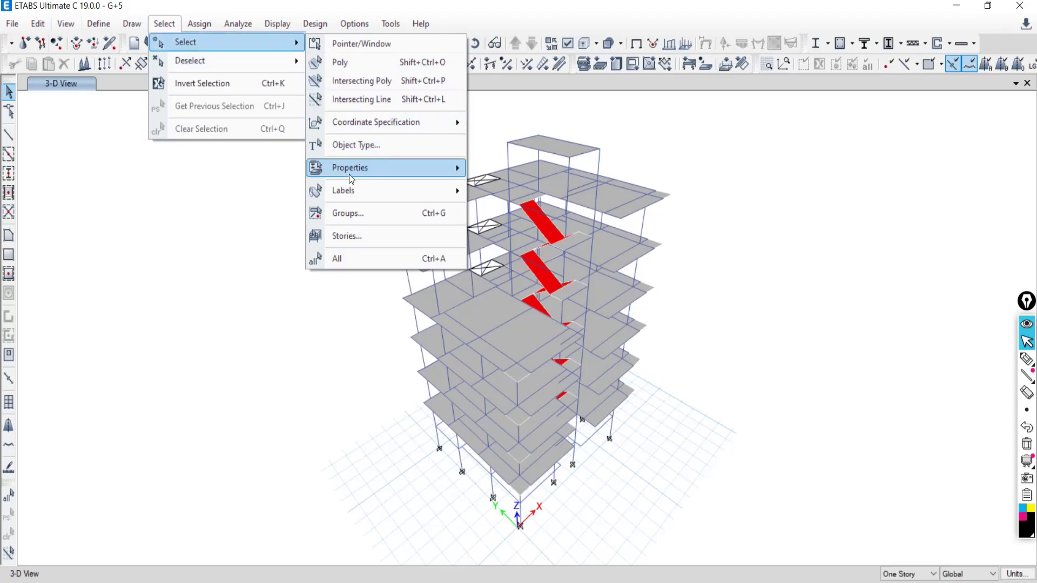
pyautogui.moveTo(350, 173)
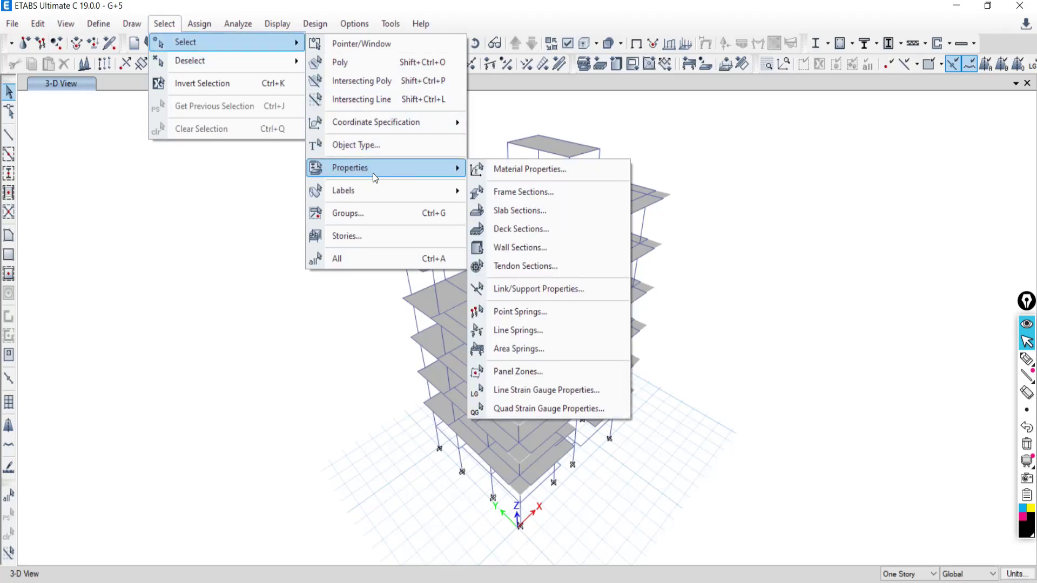
pyautogui.click(523, 193)
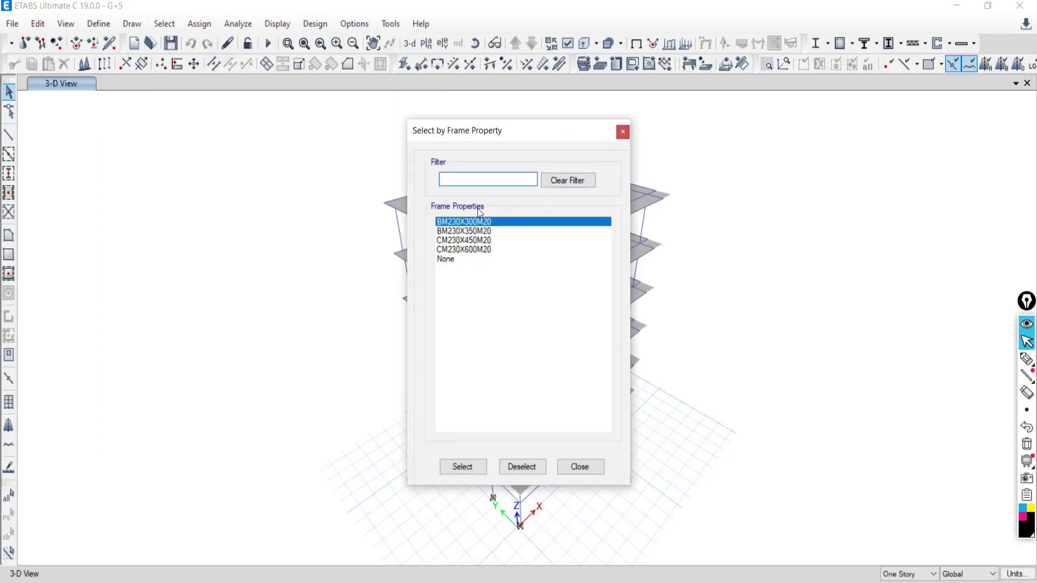
pyautogui.moveTo(491, 135); pyautogui.dragTo(222, 99)
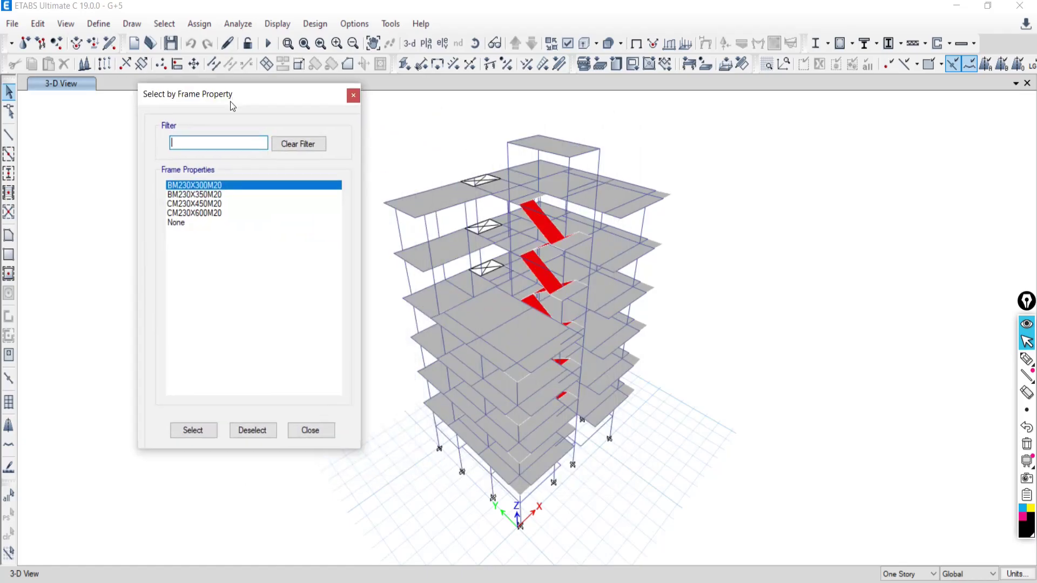
pyautogui.click(184, 195)
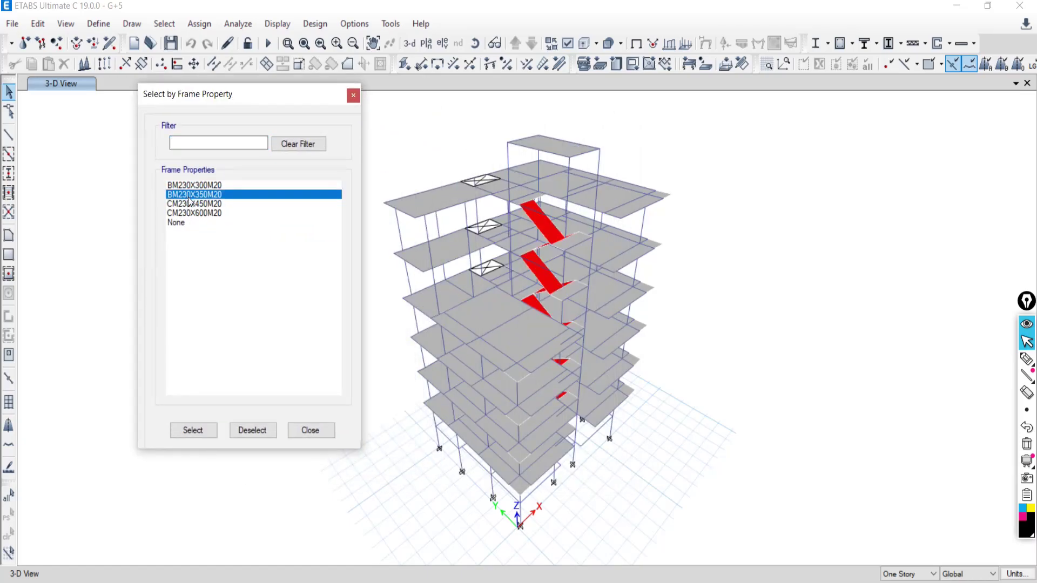
pyautogui.click(193, 430)
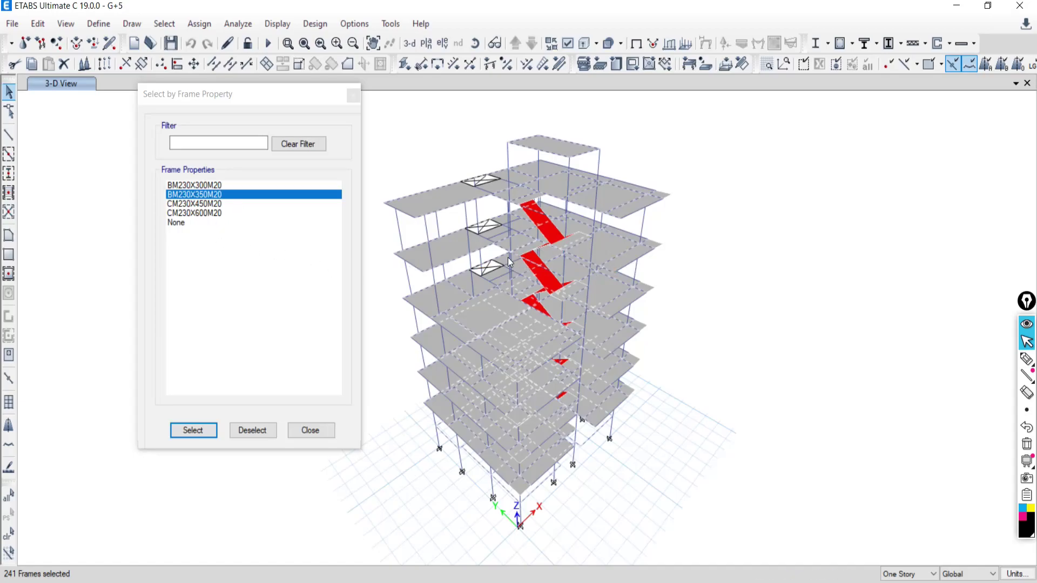
pyautogui.click(311, 430)
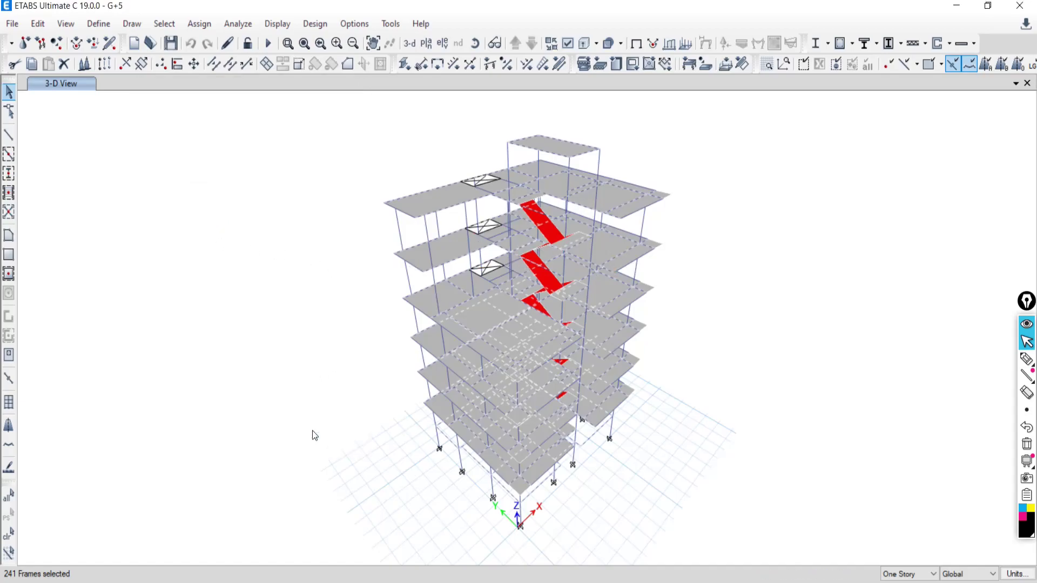
pyautogui.click(10, 536)
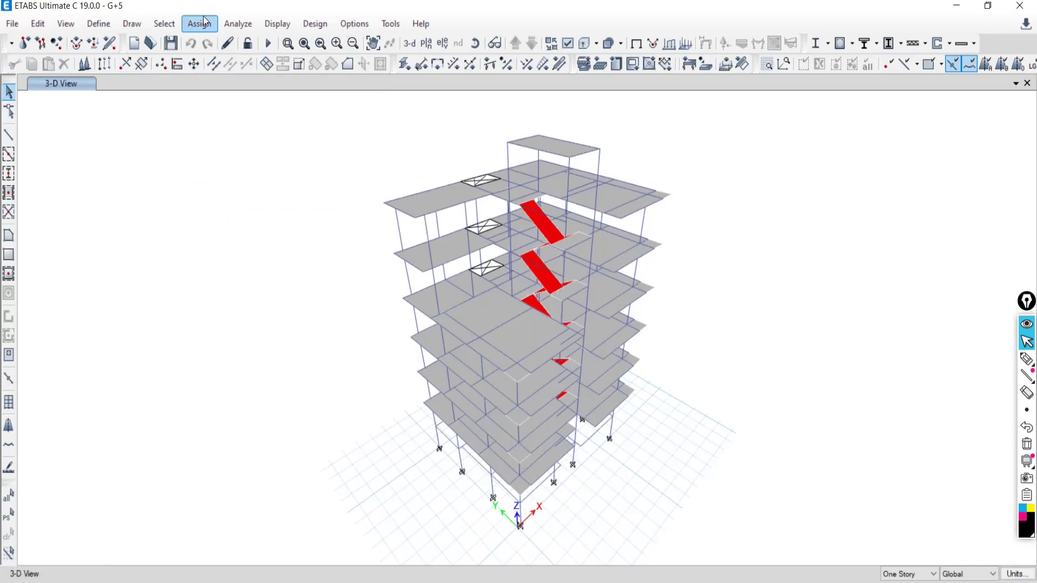
# Select all slabs in the model that use the slab property STR200M20.
pyautogui.click(164, 23)
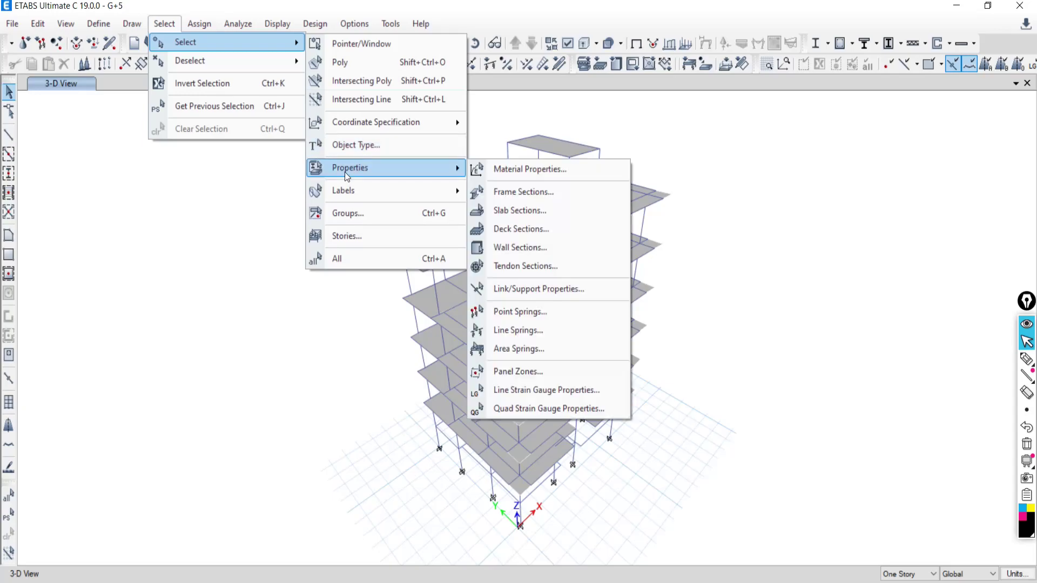
pyautogui.click(507, 215)
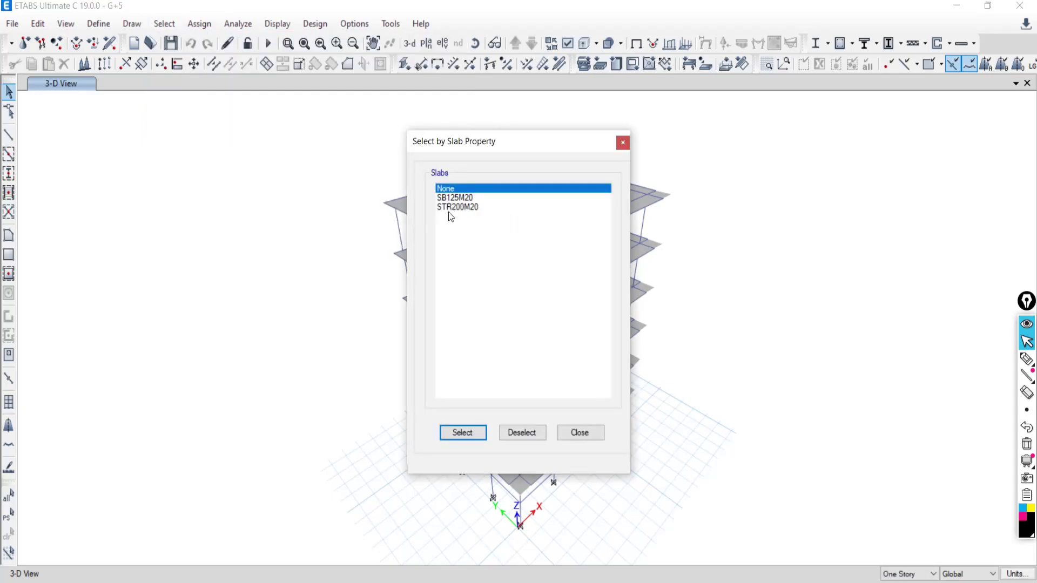
pyautogui.moveTo(507, 144); pyautogui.dragTo(193, 121)
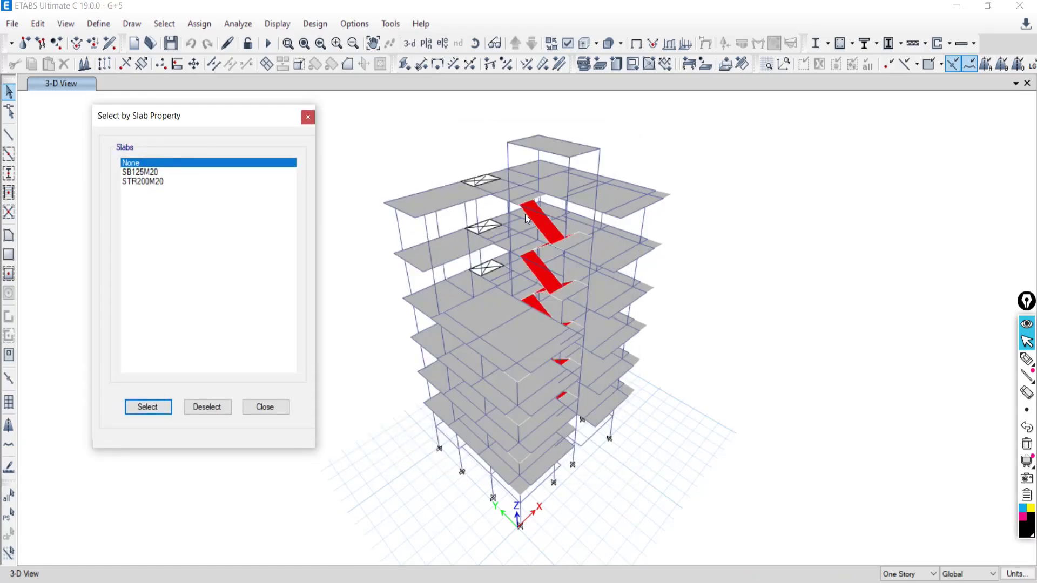
pyautogui.click(135, 183)
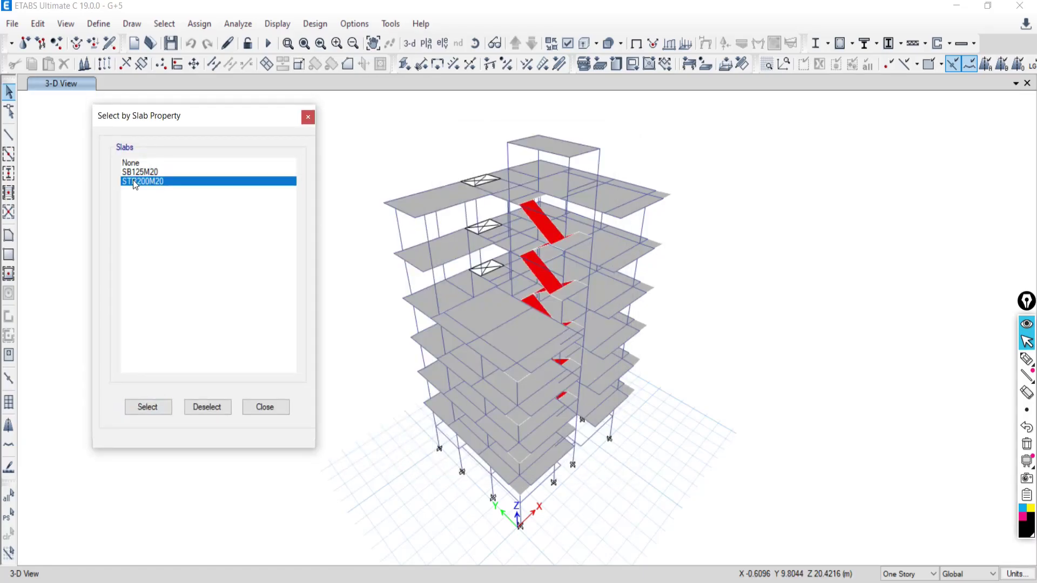
pyautogui.click(147, 407)
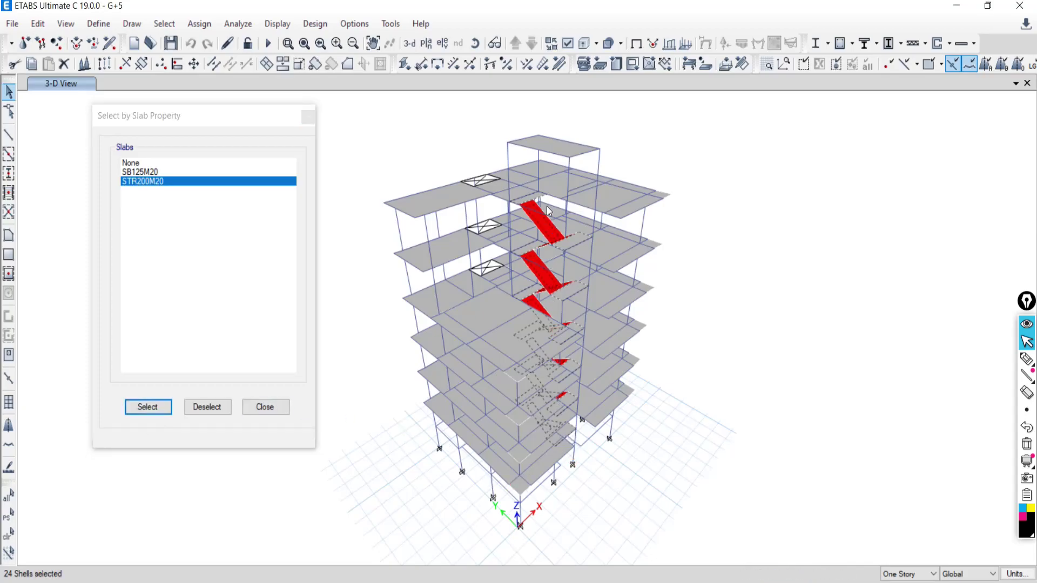
pyautogui.click(266, 408)
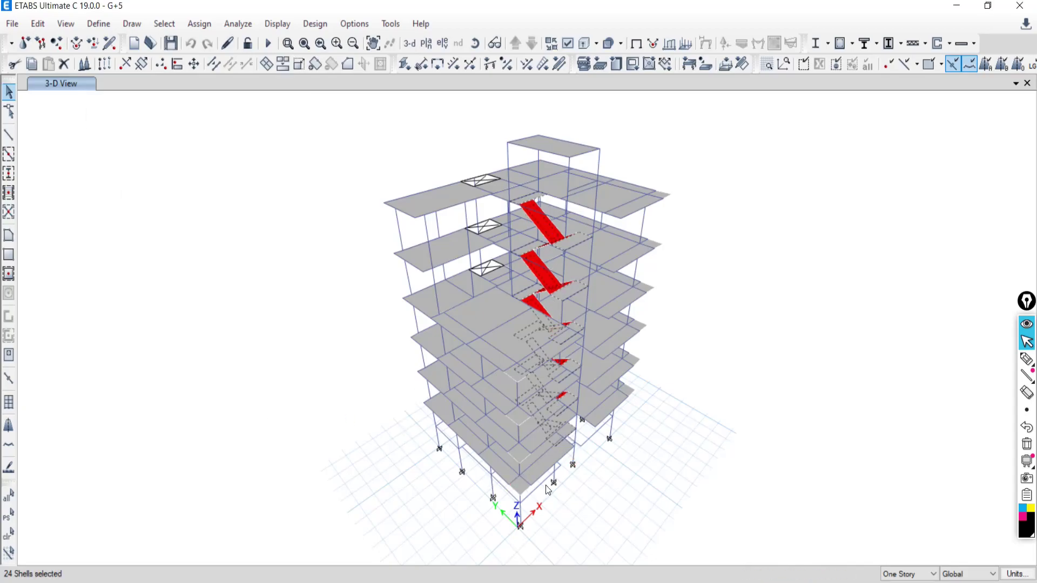
# Display only the selected staircase slabs in the 3-D view, and show all objects again after viewing them.
pyautogui.rightClick(66, 118)
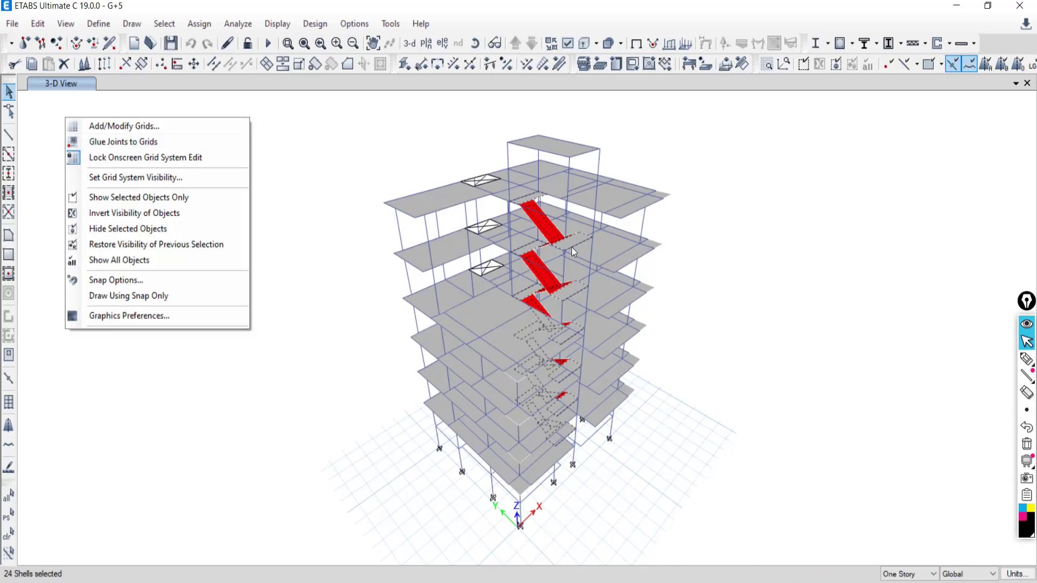
pyautogui.click(111, 211)
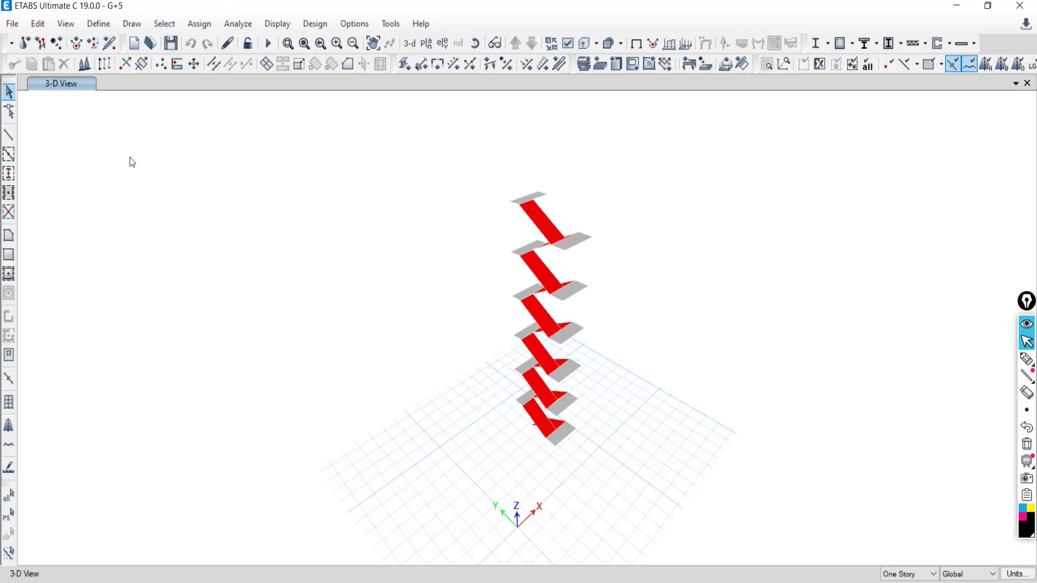
pyautogui.rightClick(114, 149)
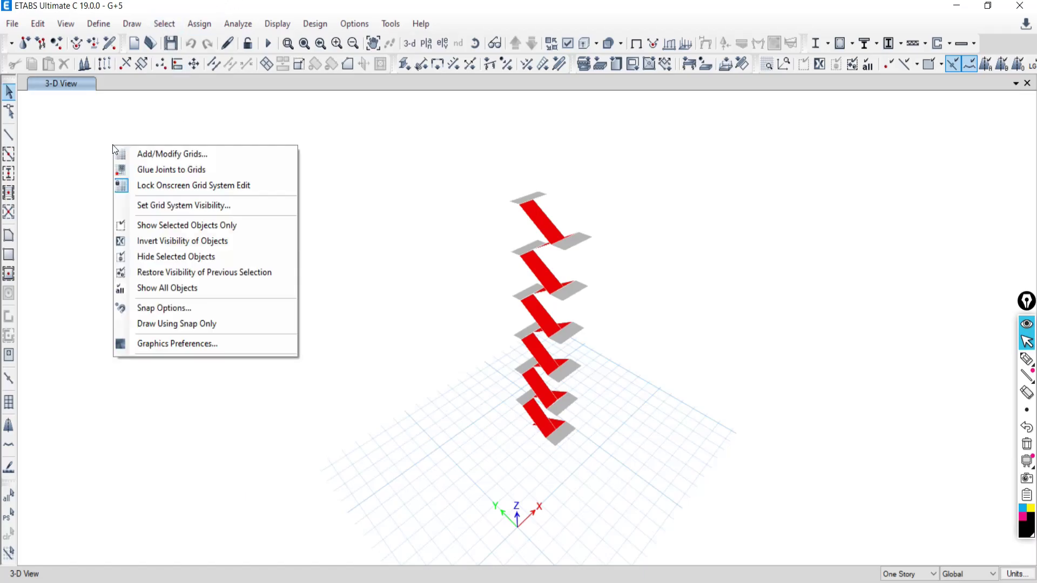
pyautogui.click(155, 288)
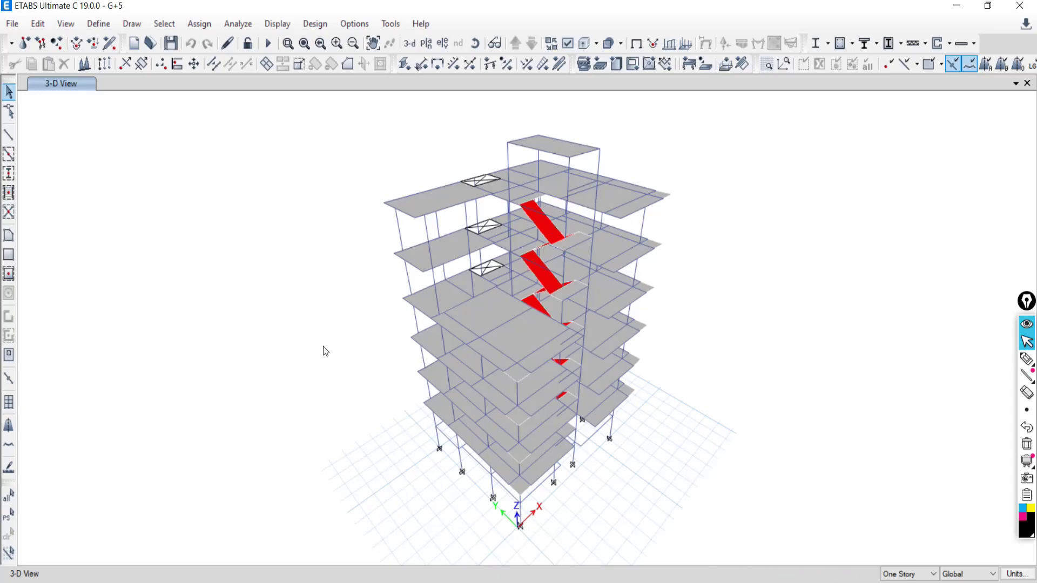
pyautogui.click(164, 24)
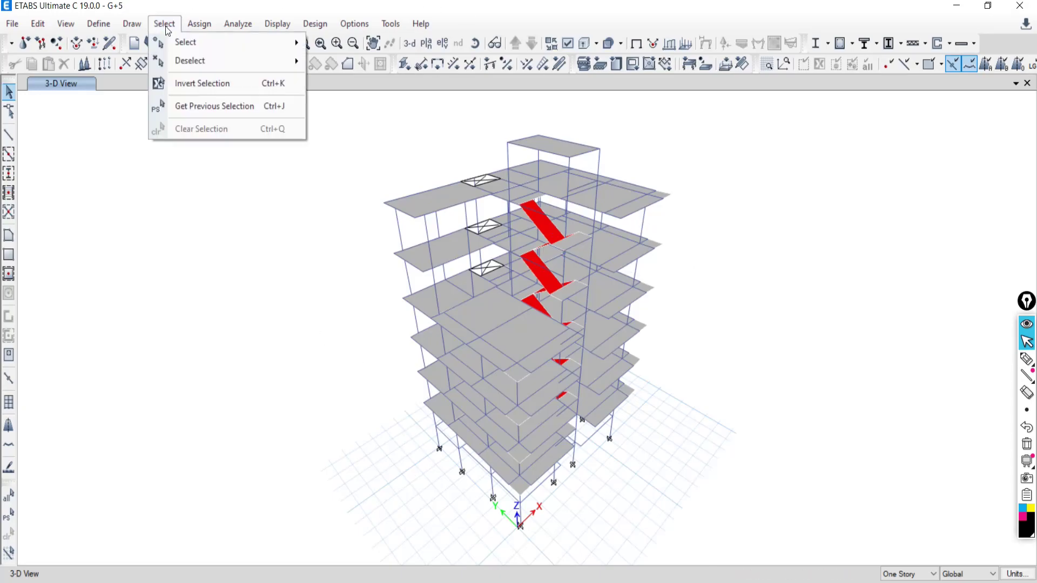
pyautogui.moveTo(183, 47)
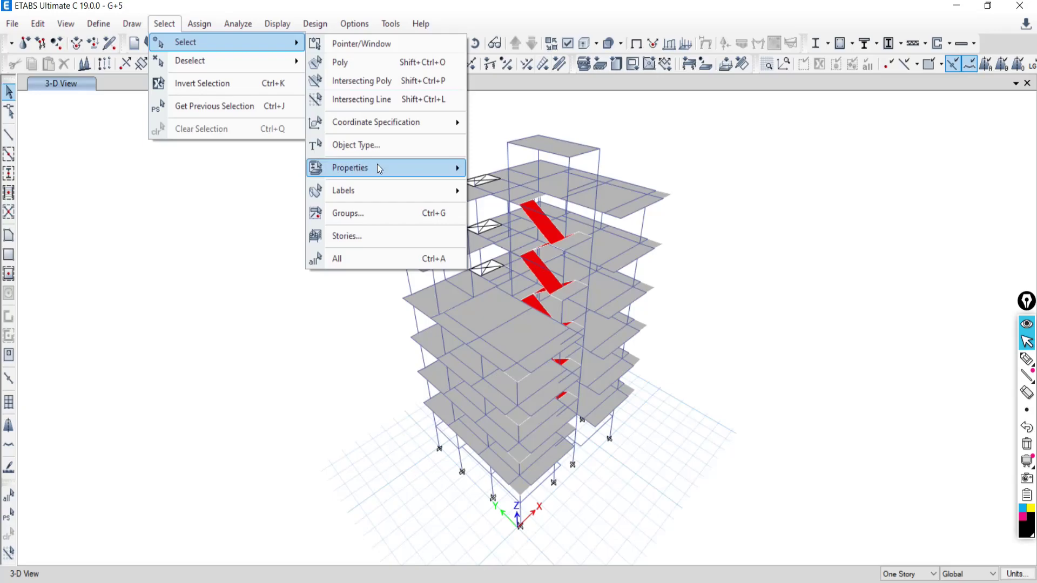
pyautogui.press('Escape')
pyautogui.press('Escape')
pyautogui.click(278, 23)
pyautogui.click(481, 8)
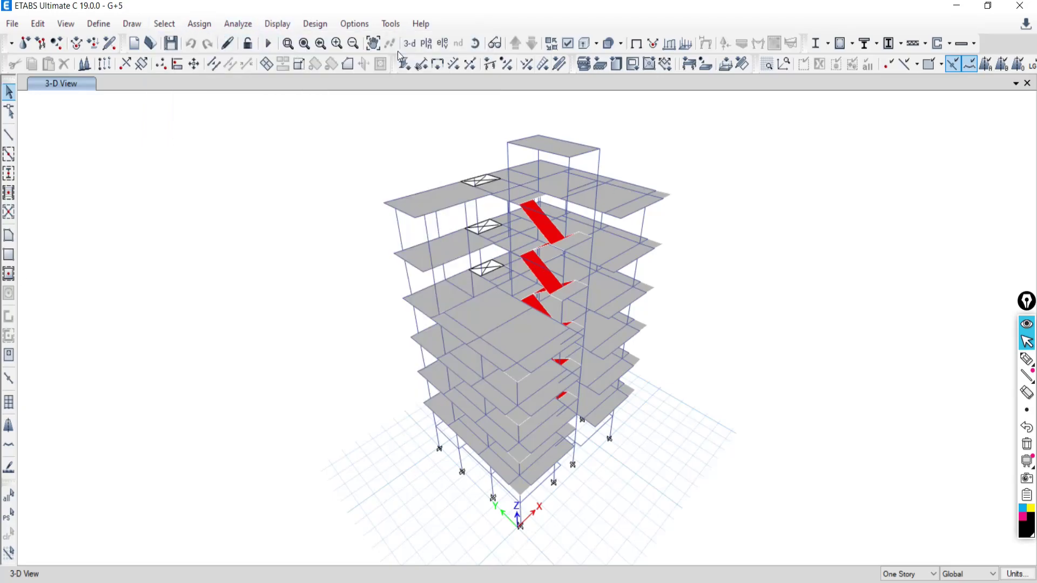
# Restore the previous staircase slab selection and hide those slabs in the 3-D view, showing all objects again after viewing.
pyautogui.click(14, 517)
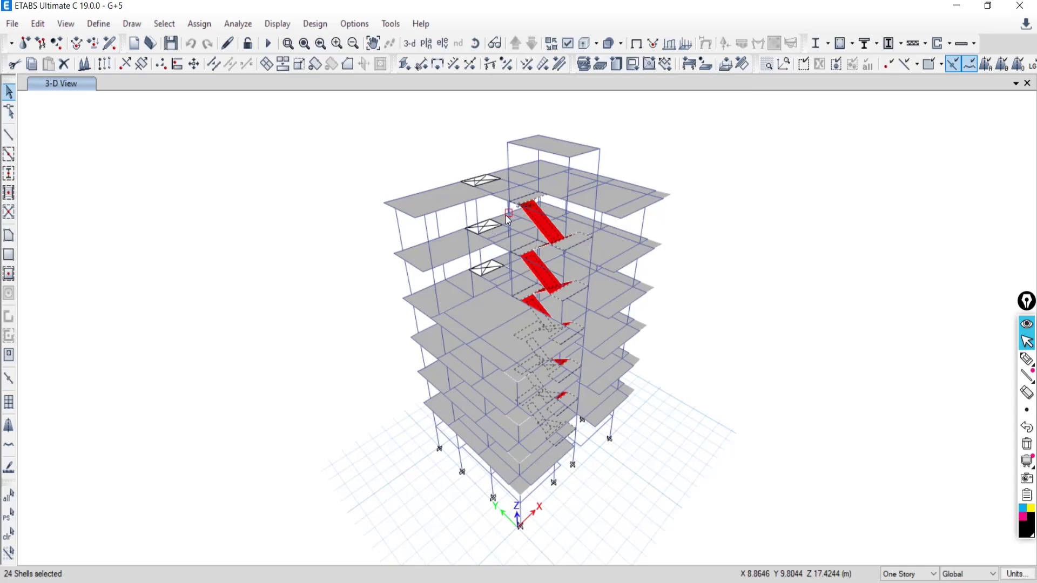
pyautogui.rightClick(123, 146)
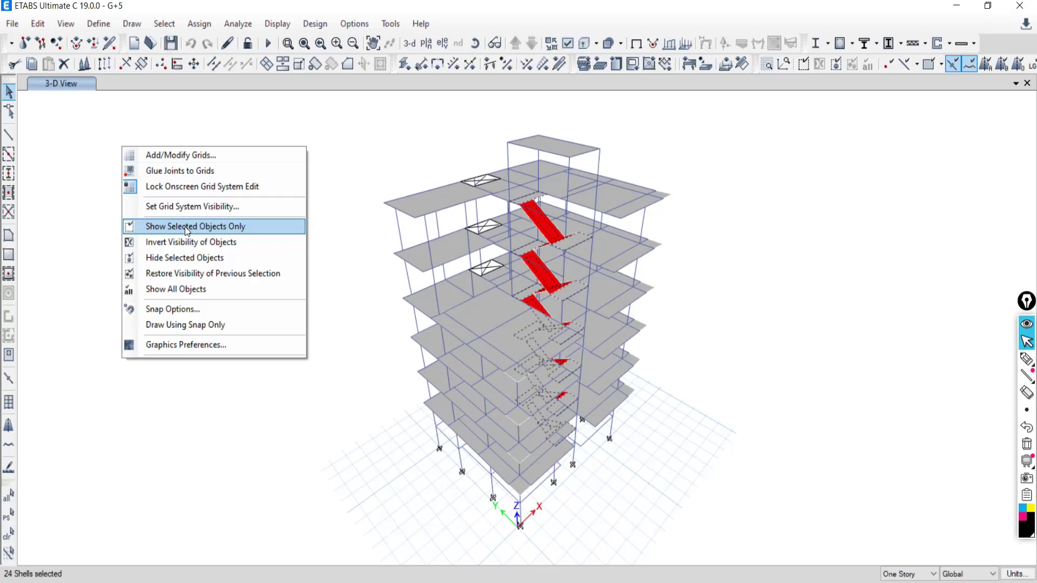
pyautogui.click(512, 12)
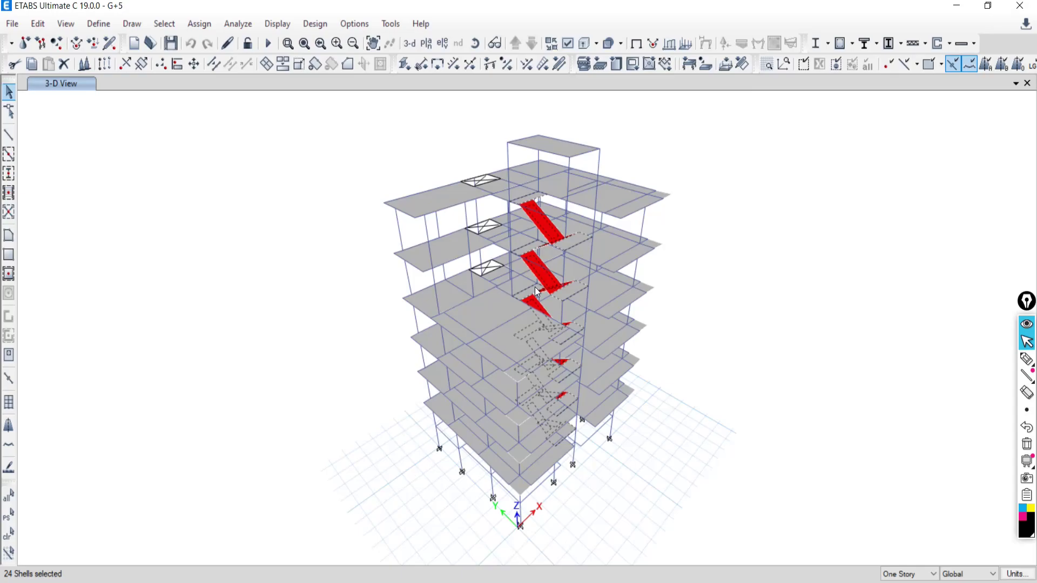
pyautogui.rightClick(87, 188)
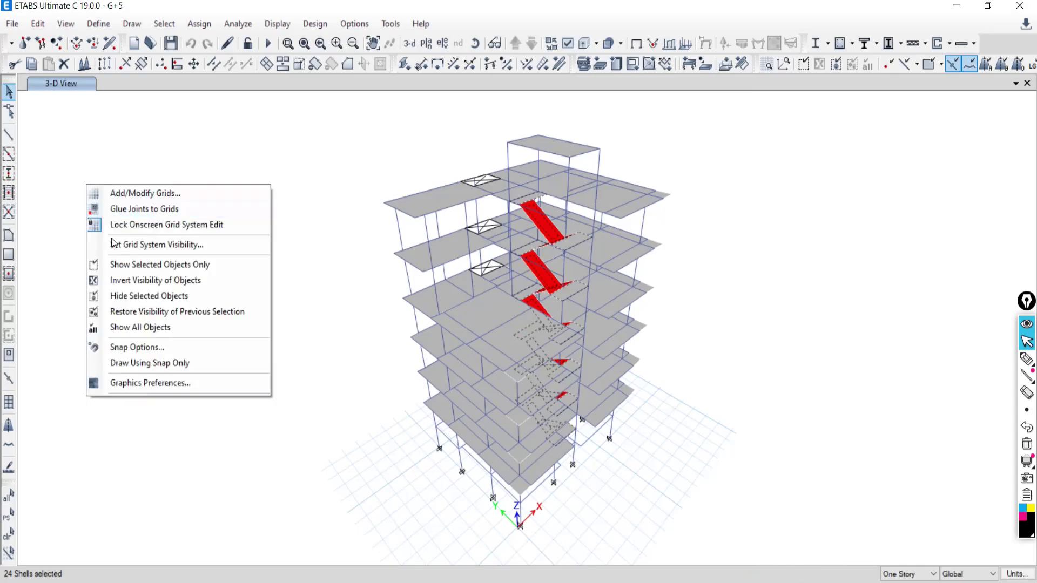
pyautogui.click(122, 300)
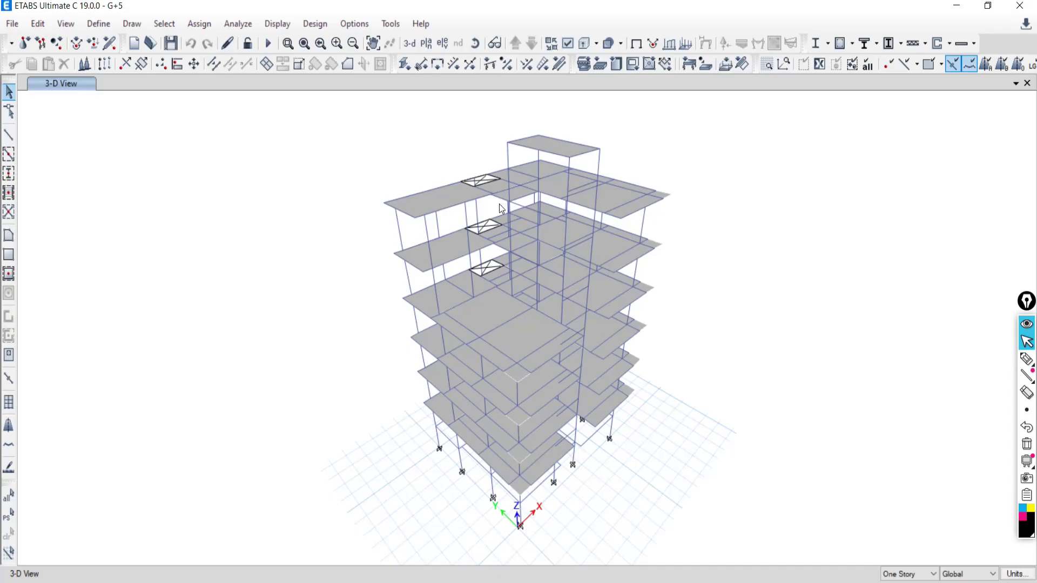
pyautogui.rightClick(88, 188)
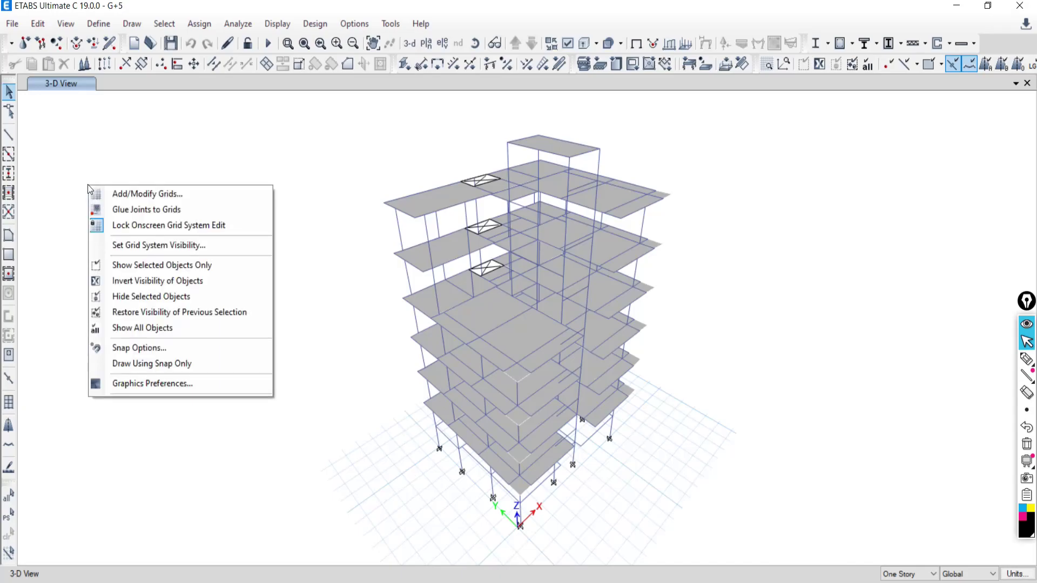
pyautogui.click(134, 331)
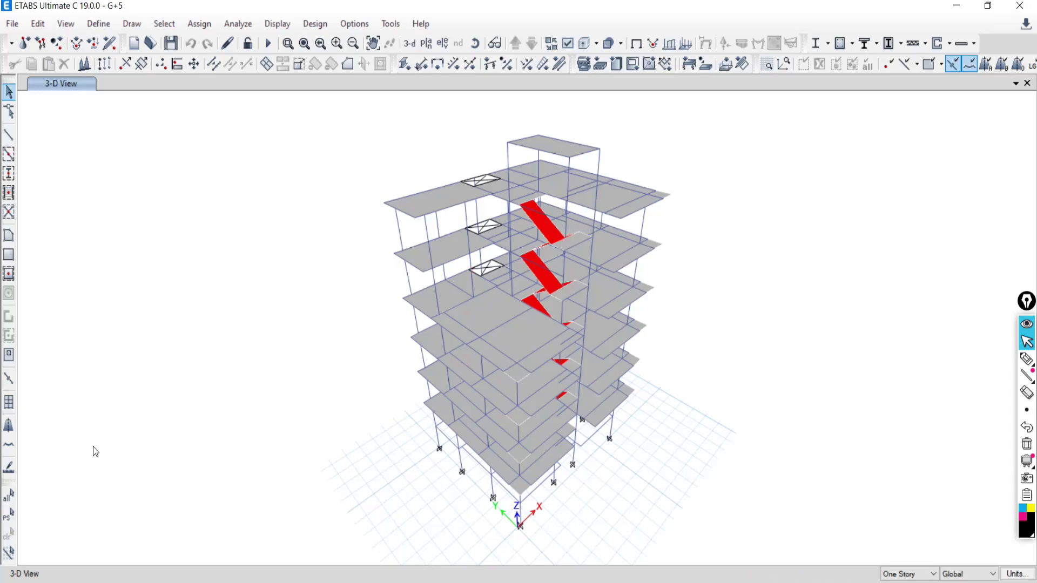
# Restore the previous selection of staircase slabs and inspect the selected flights and landings up close in the 3-D view.
pyautogui.click(10, 515)
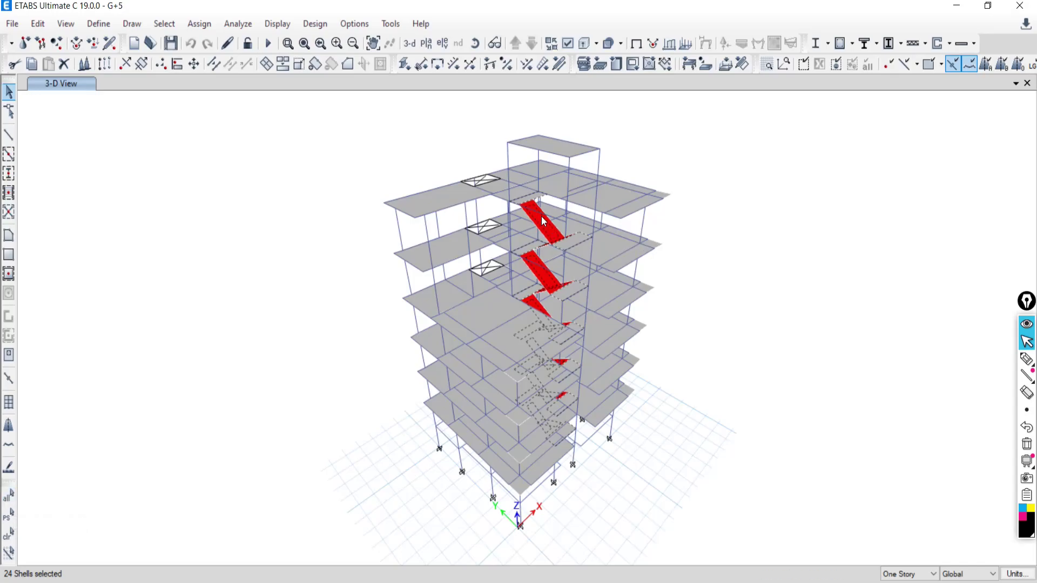
pyautogui.scroll(3, 538, 217)
pyautogui.scroll(-5, 537, 217)
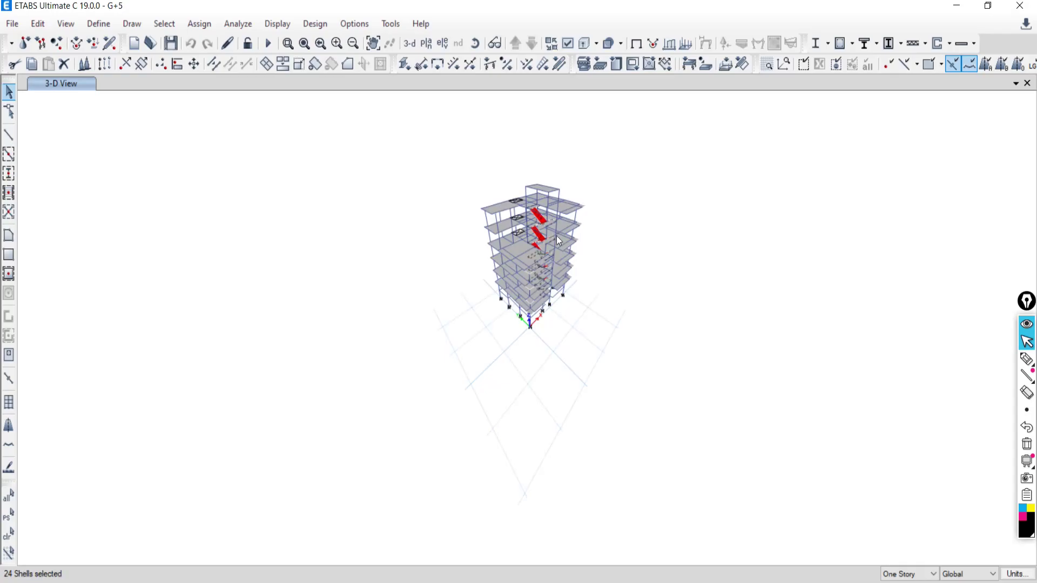
pyautogui.scroll(3, 545, 236)
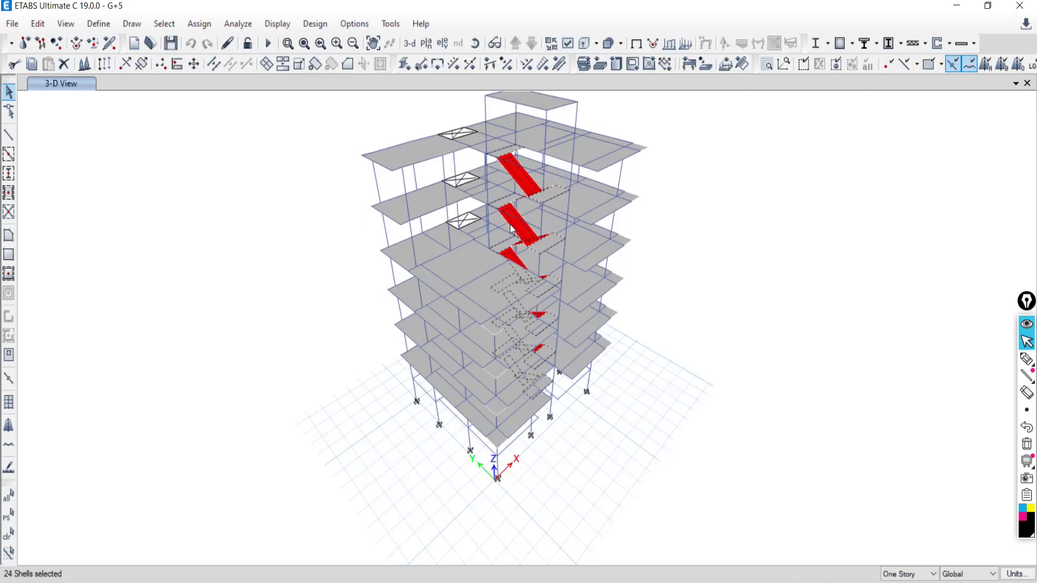
pyautogui.moveTo(523, 210); pyautogui.dragTo(522, 257, button='middle')
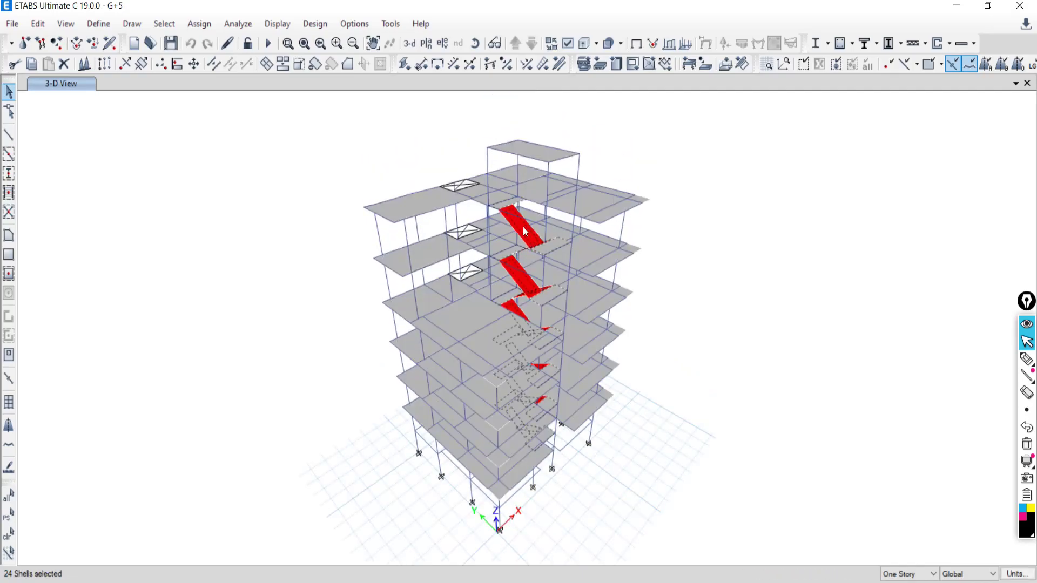
pyautogui.scroll(5, 509, 222)
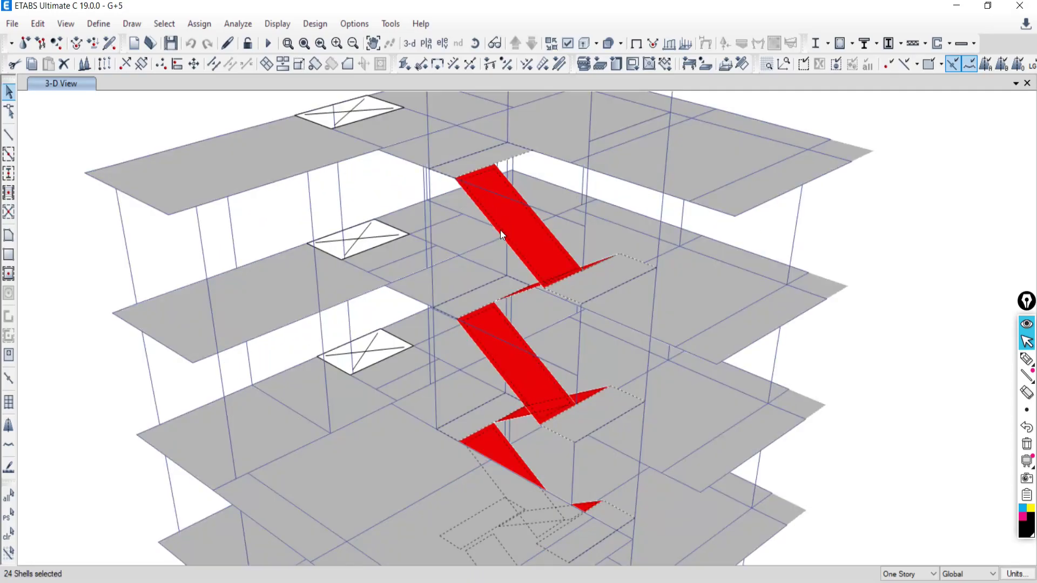
pyautogui.scroll(-5, 500, 231)
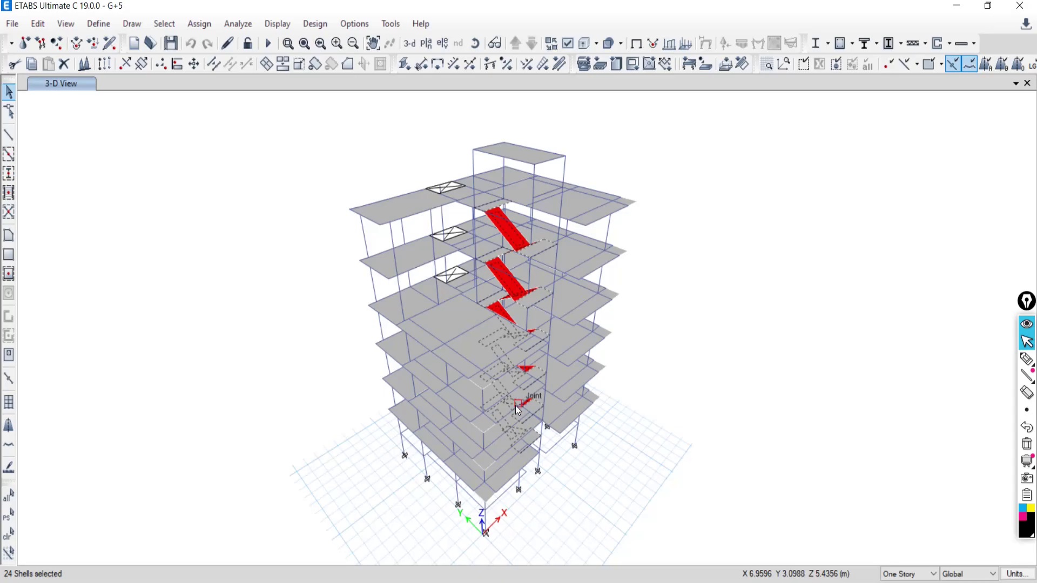
# Invert the selection to pick everything except the staircase slabs, and clear the selection after viewing it.
pyautogui.rightClick(149, 128)
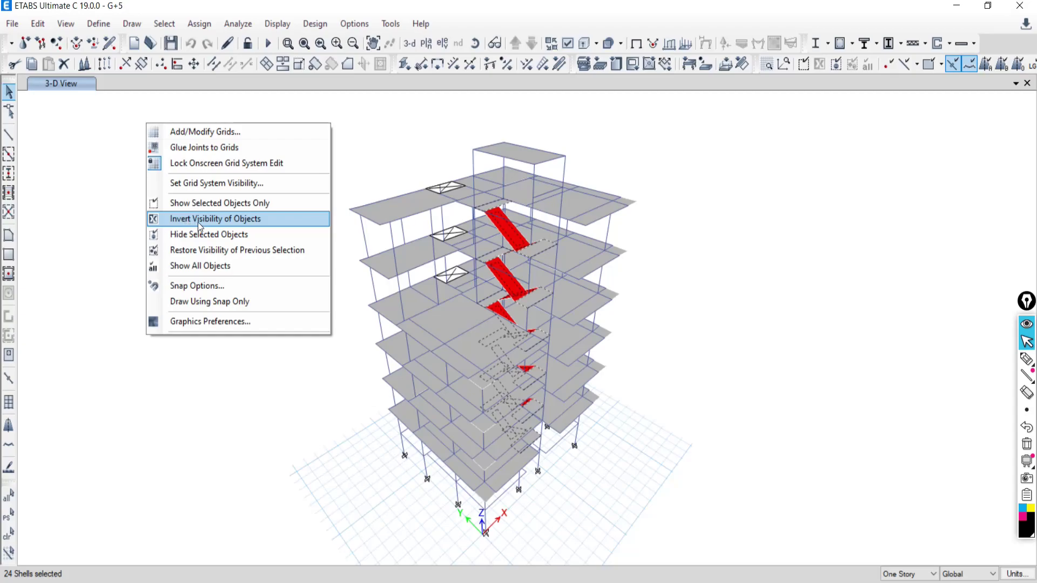
pyautogui.click(165, 24)
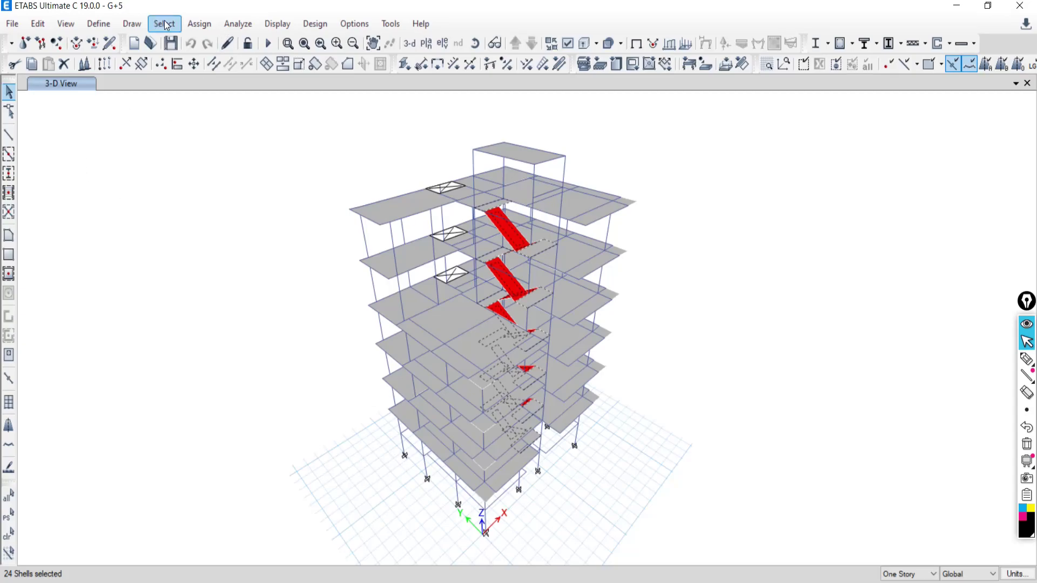
pyautogui.click(166, 24)
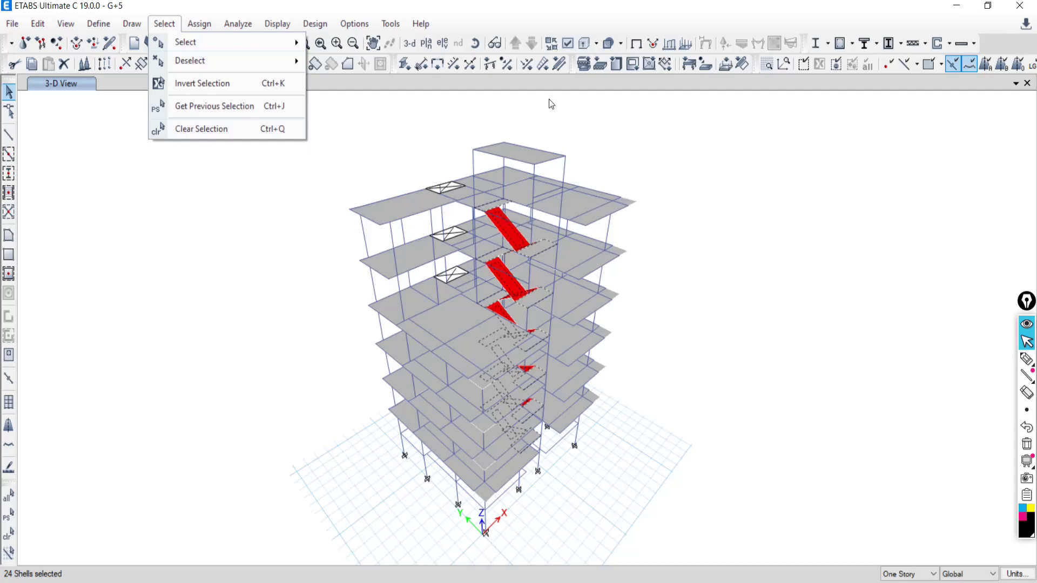
pyautogui.click(182, 85)
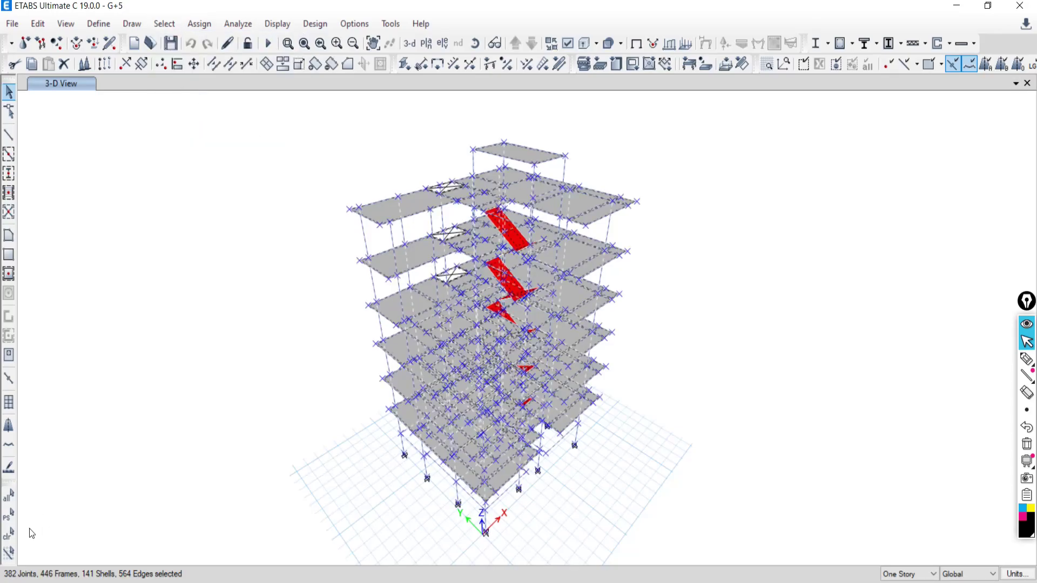
pyautogui.click(9, 535)
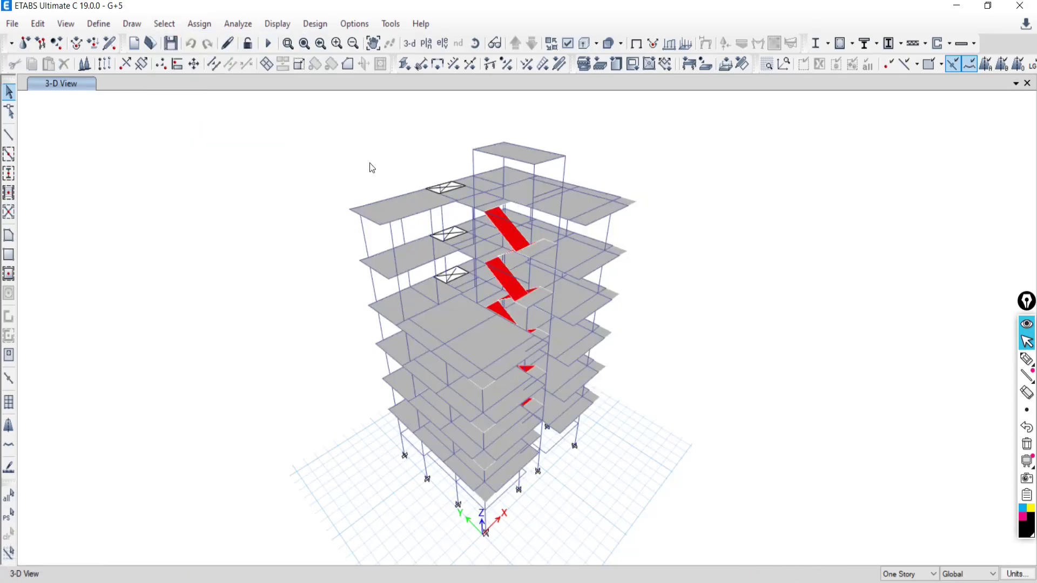
# Restore the previous selection of all non-staircase objects, and clear it after viewing.
pyautogui.click(164, 23)
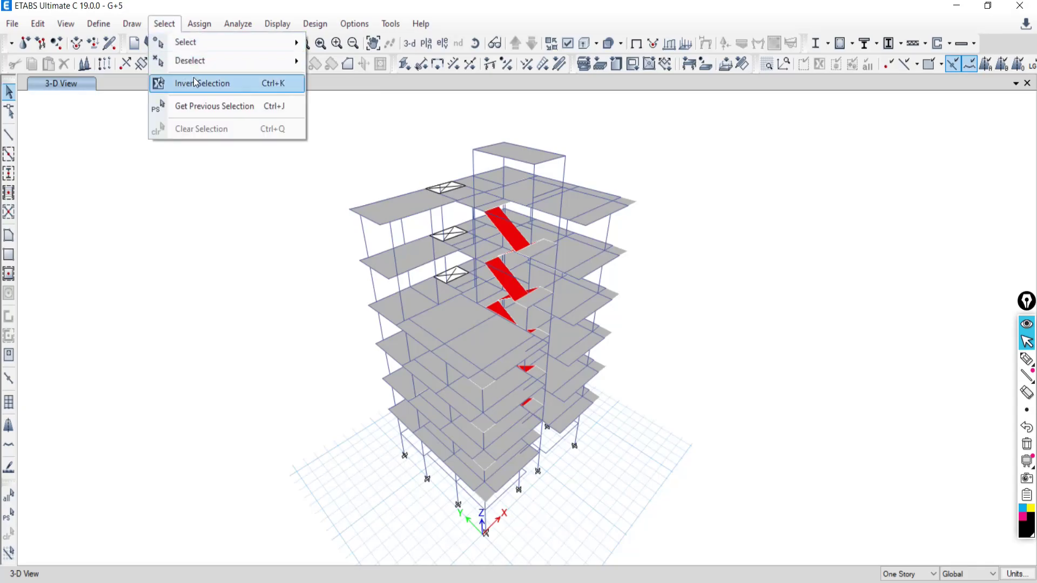
pyautogui.click(201, 106)
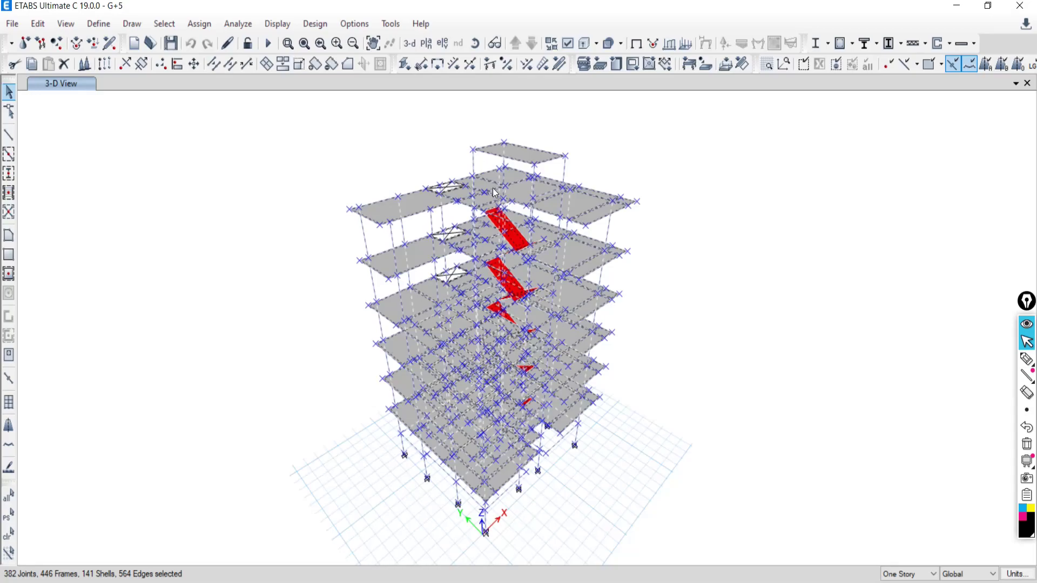
pyautogui.click(9, 534)
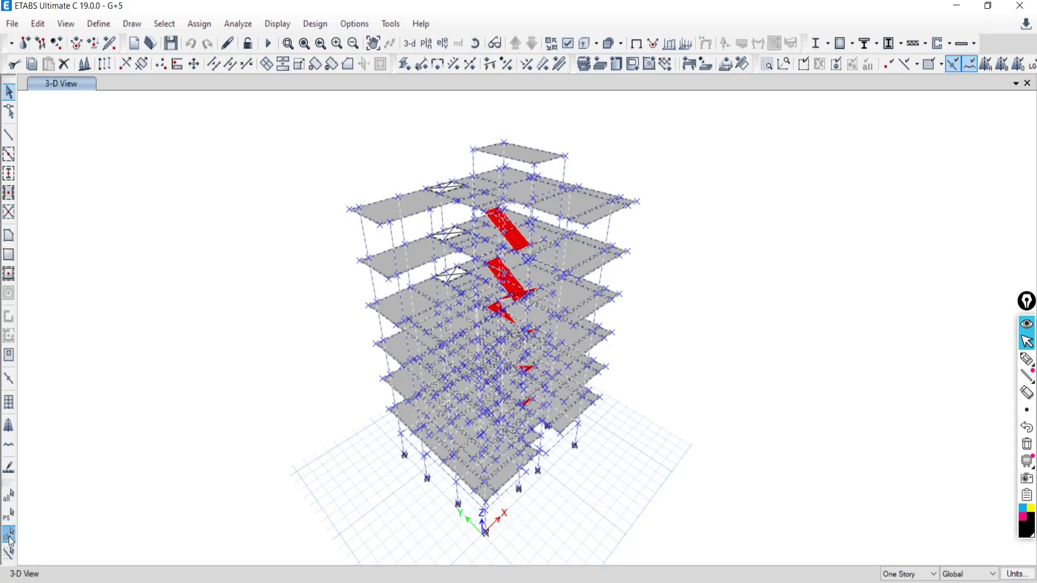
pyautogui.click(164, 24)
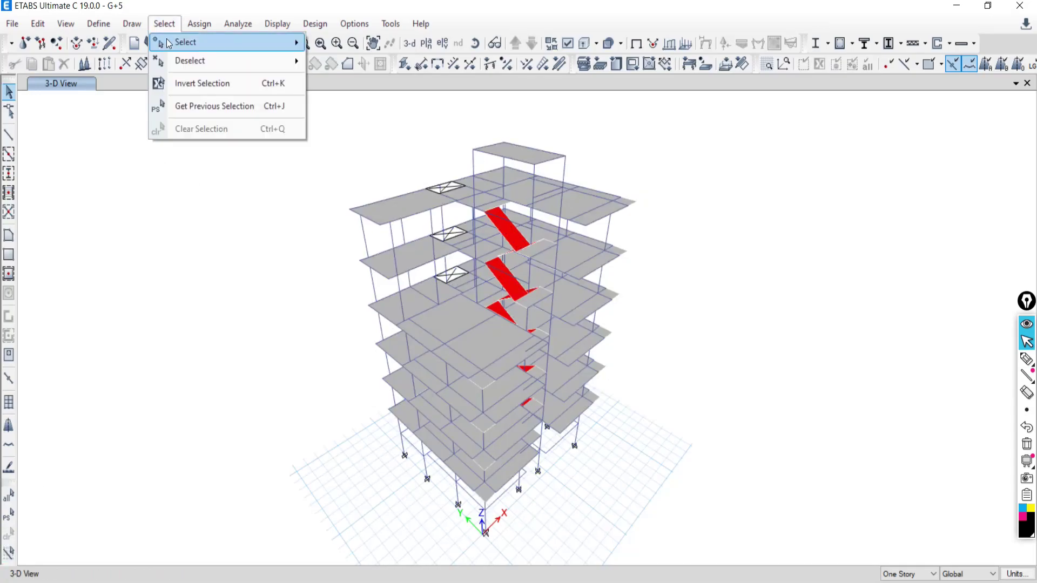
pyautogui.moveTo(172, 45)
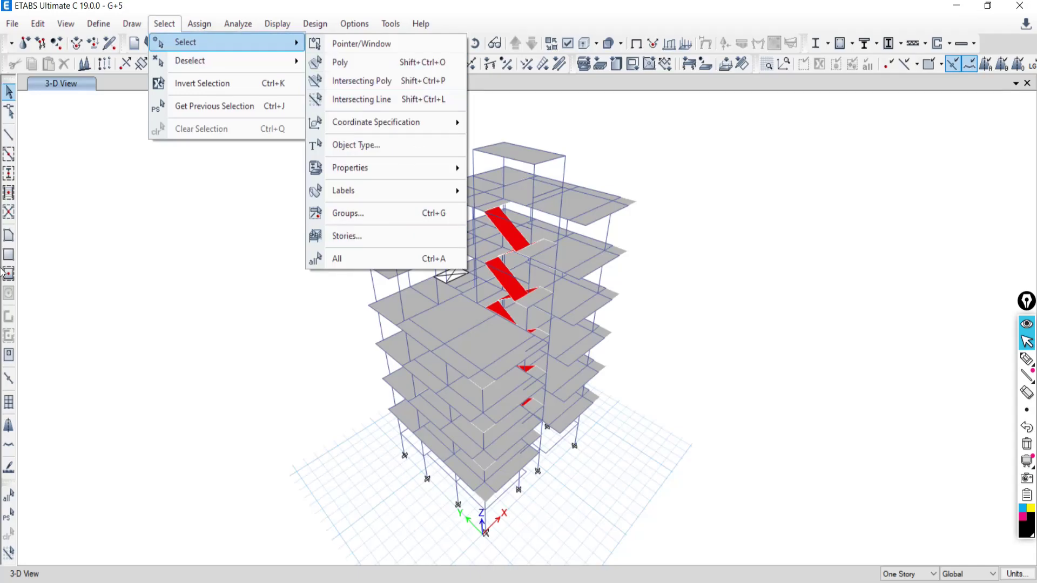
pyautogui.click(12, 24)
pyautogui.click(488, 8)
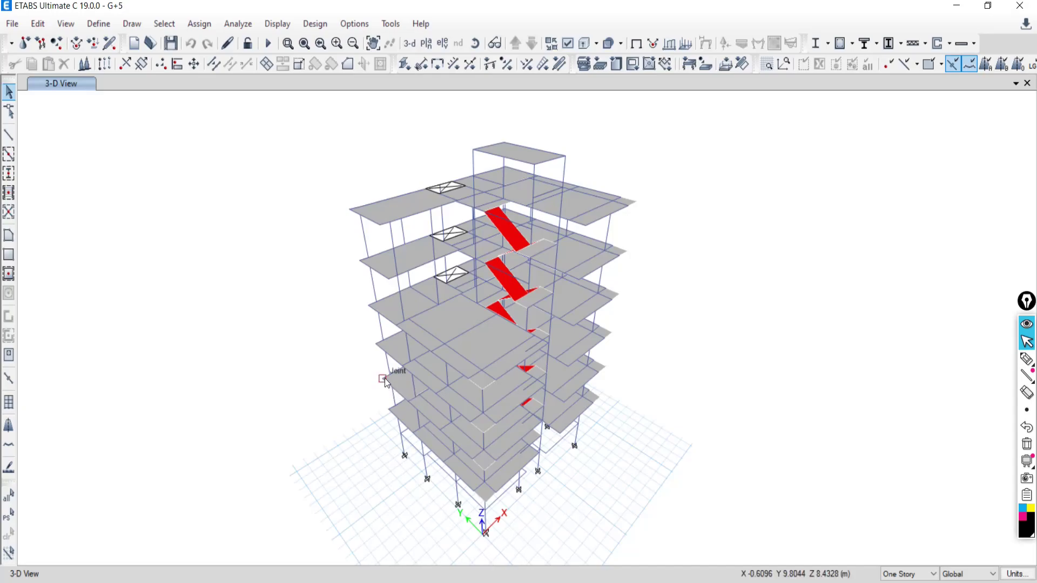
# Select all objects on stories Story2 and Story3.
pyautogui.click(165, 23)
pyautogui.moveTo(184, 48)
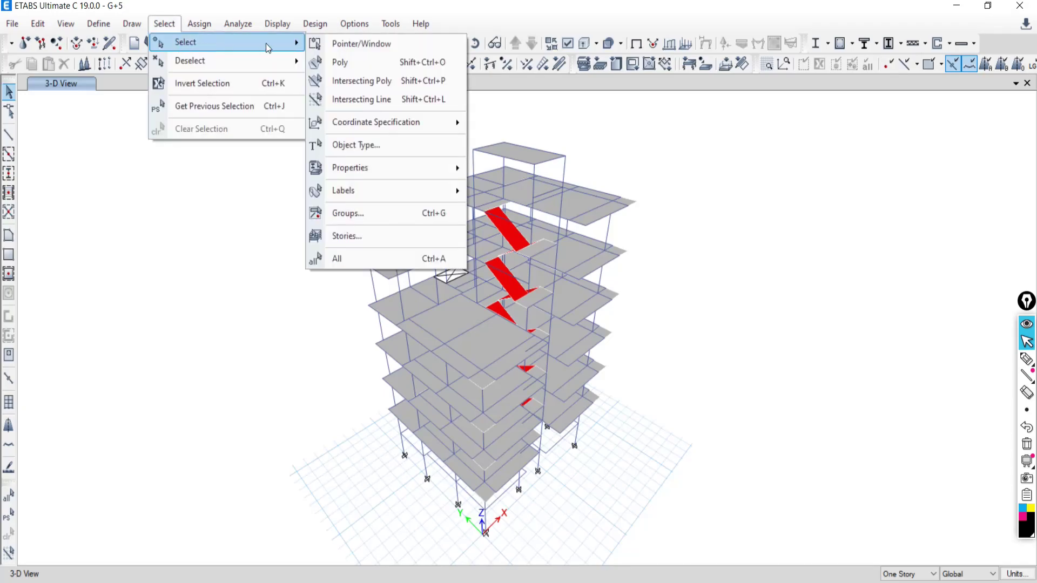
pyautogui.click(351, 236)
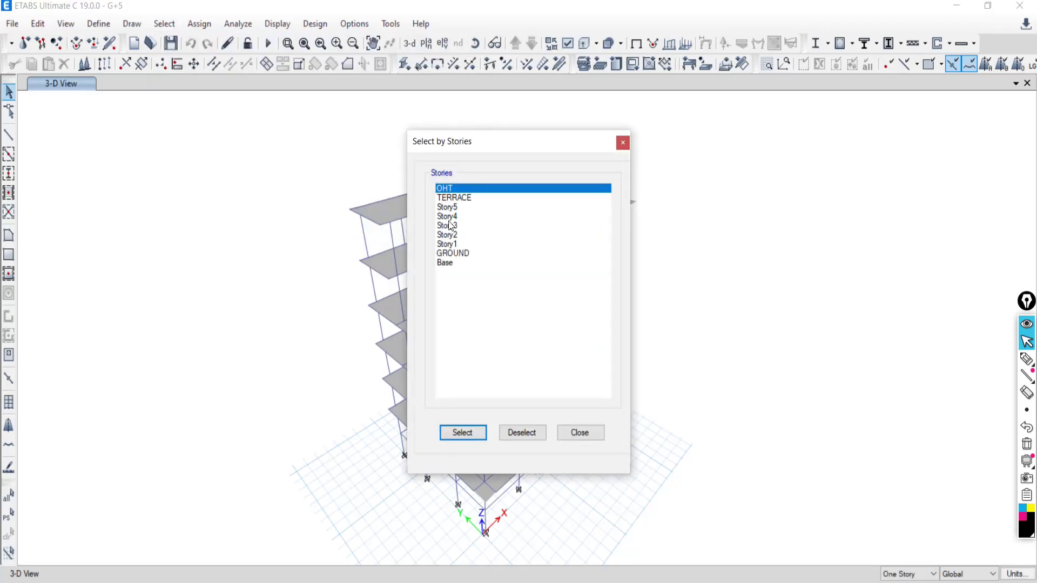
pyautogui.moveTo(453, 238); pyautogui.dragTo(452, 230)
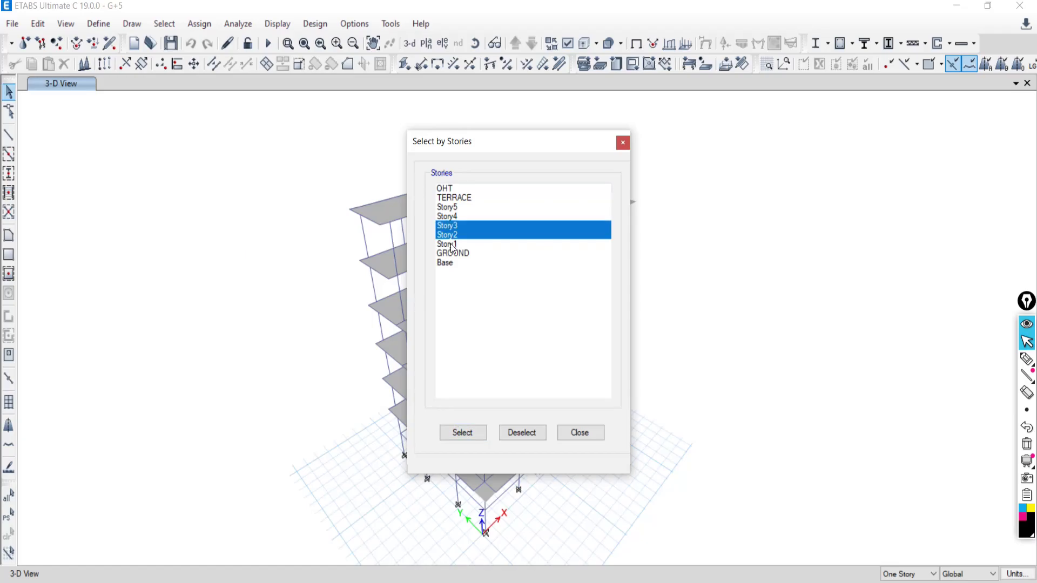
pyautogui.click(470, 431)
pyautogui.click(580, 432)
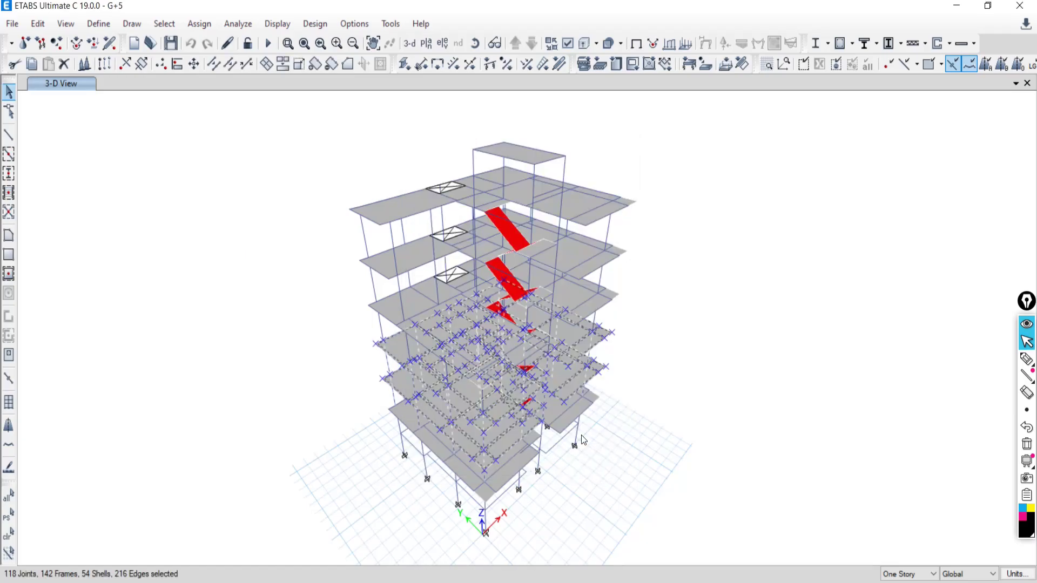
# Turn on the grid system's visibility and display only the selected Story2 and Story3 objects in the 3-D view.
pyautogui.rightClick(135, 187)
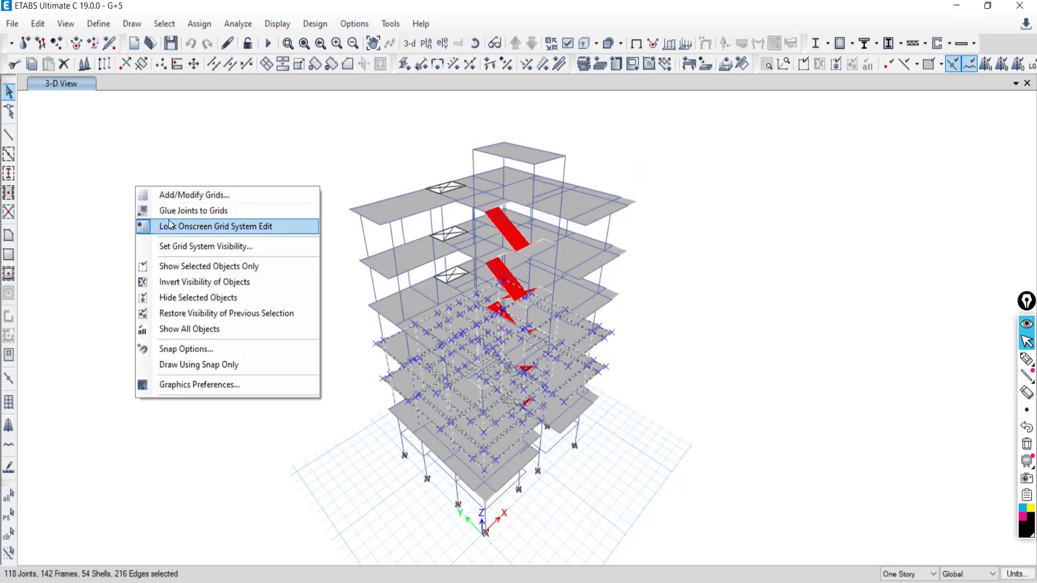
pyautogui.click(190, 247)
pyautogui.rightClick(147, 169)
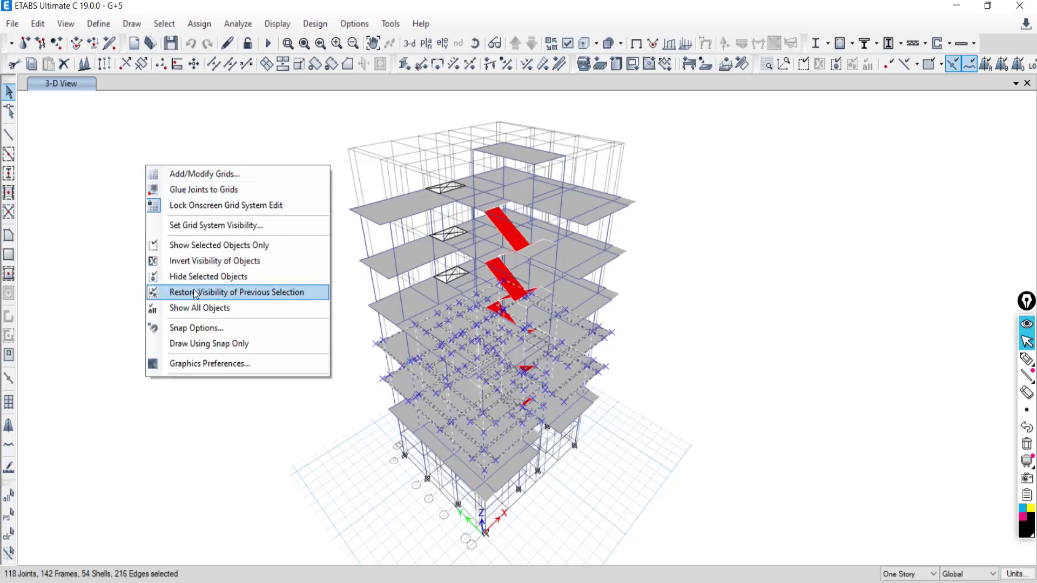
pyautogui.click(190, 248)
pyautogui.scroll(3, 513, 494)
pyautogui.scroll(-5, 491, 390)
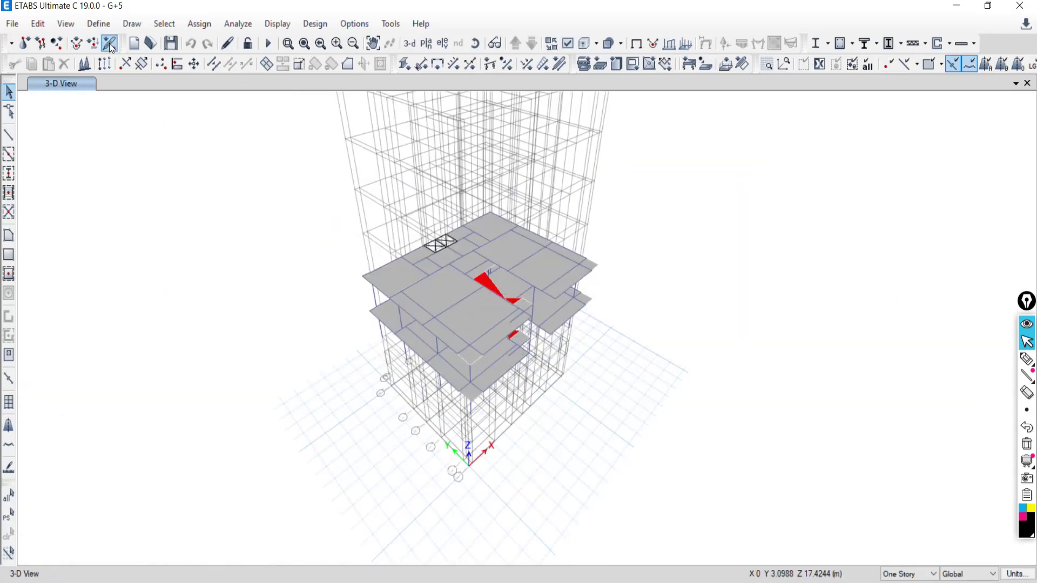
# Select all objects on the TERRACE story.
pyautogui.click(163, 24)
pyautogui.moveTo(188, 46)
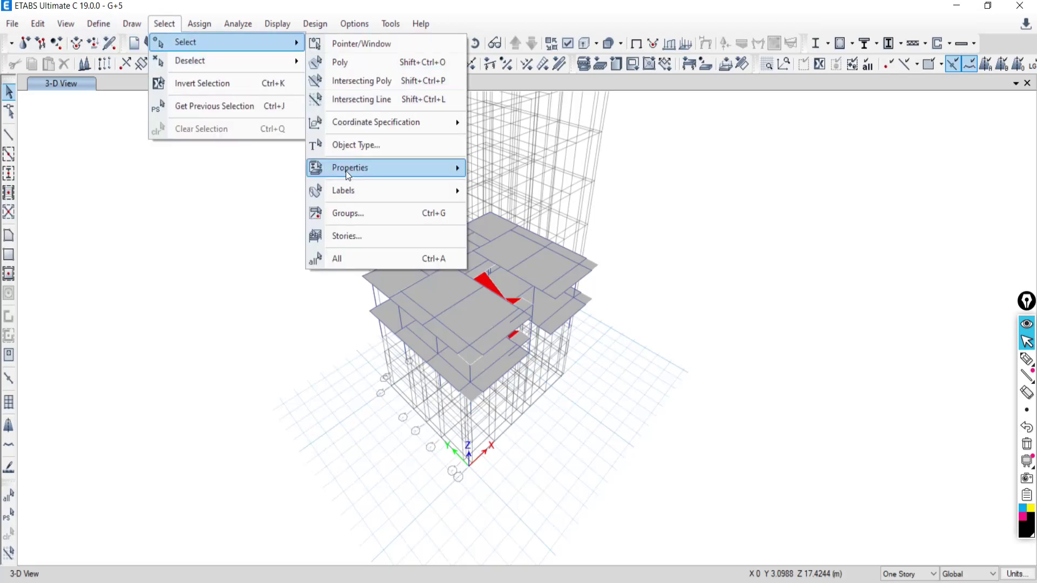
pyautogui.click(341, 237)
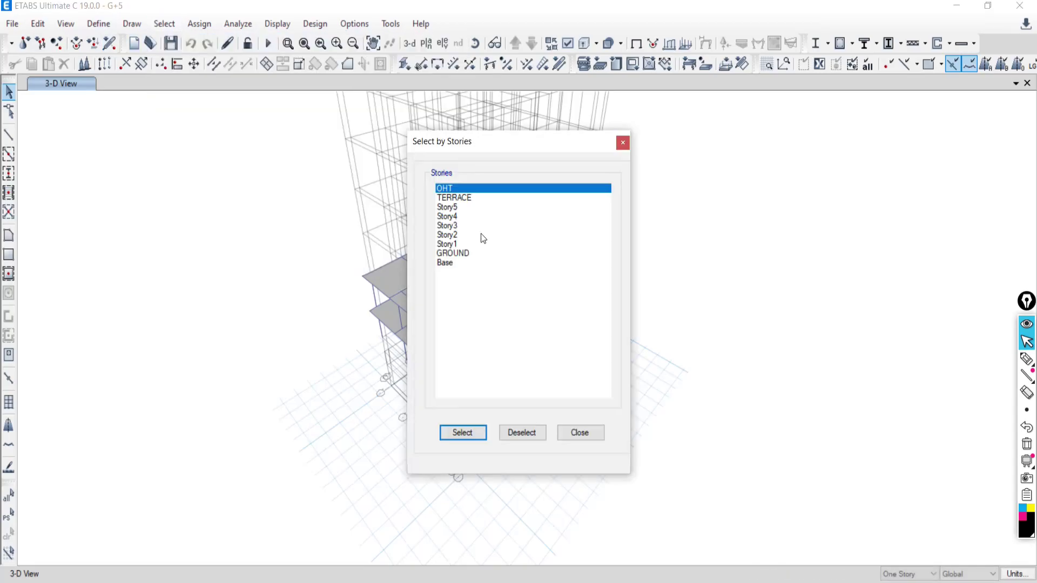
pyautogui.click(453, 199)
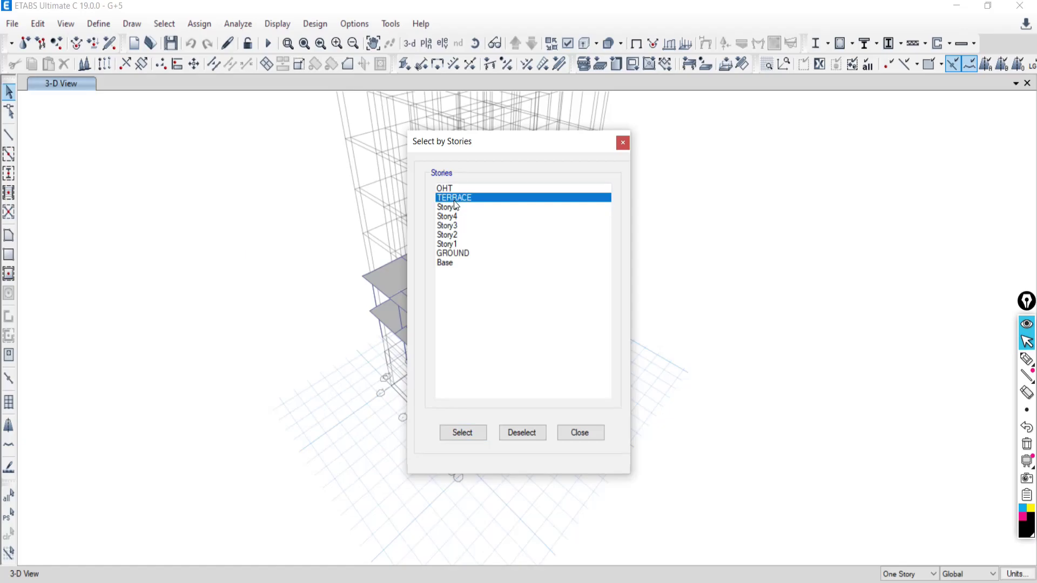
pyautogui.click(458, 433)
pyautogui.click(590, 432)
# Display only the selected TERRACE objects in the 3-D view and inspect them up close.
pyautogui.rightClick(154, 241)
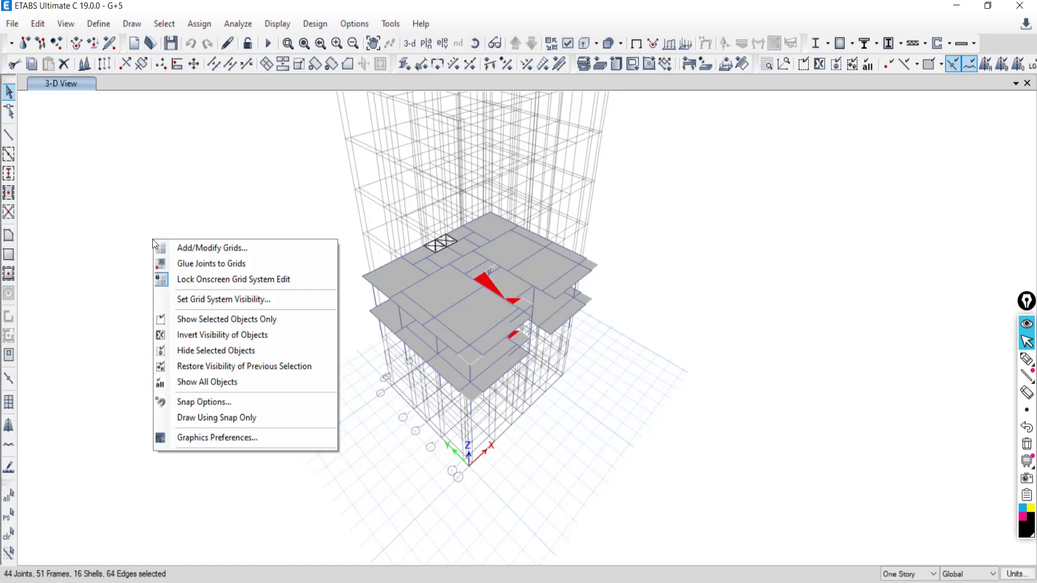
pyautogui.click(204, 322)
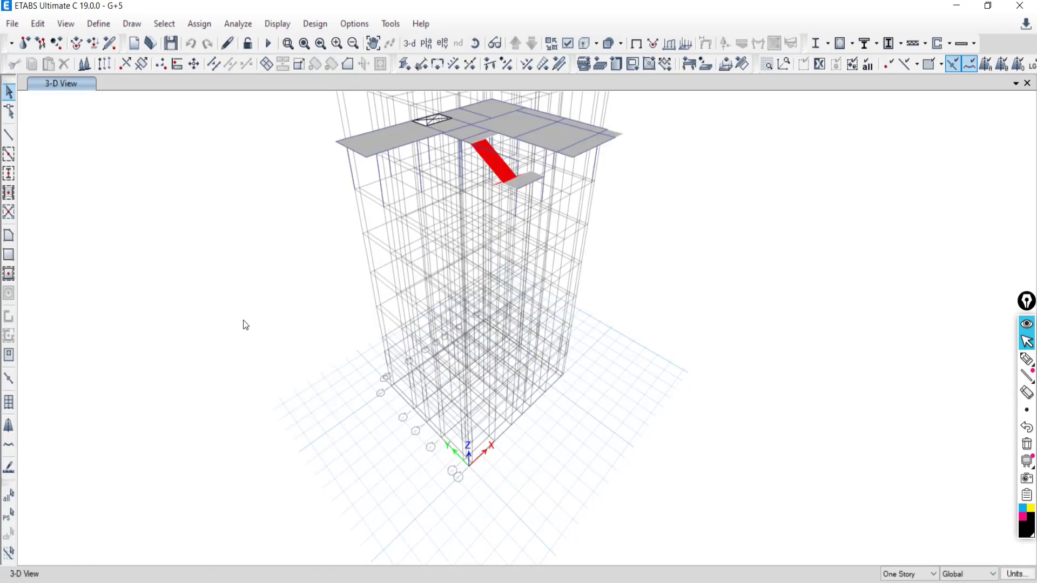
pyautogui.scroll(10, 502, 202)
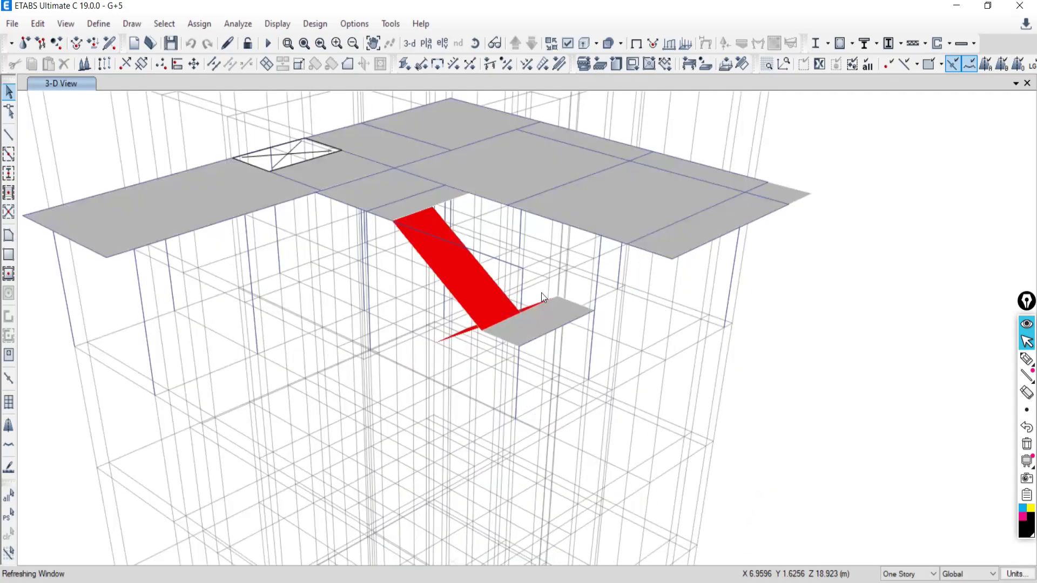
pyautogui.scroll(-10, 368, 297)
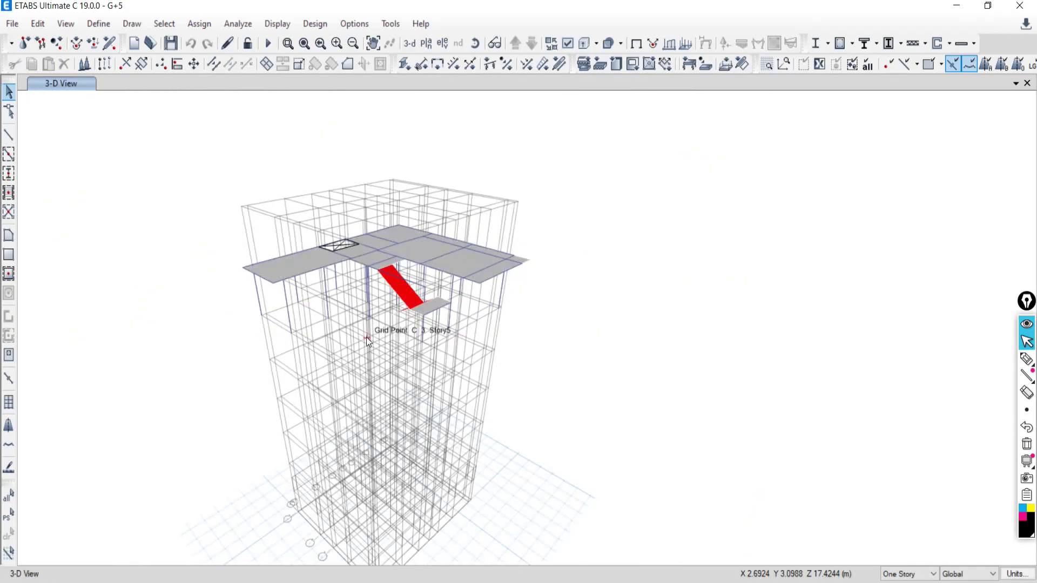
# Show all objects of the building again and turn off the grid system's visibility.
pyautogui.rightClick(65, 115)
pyautogui.click(115, 257)
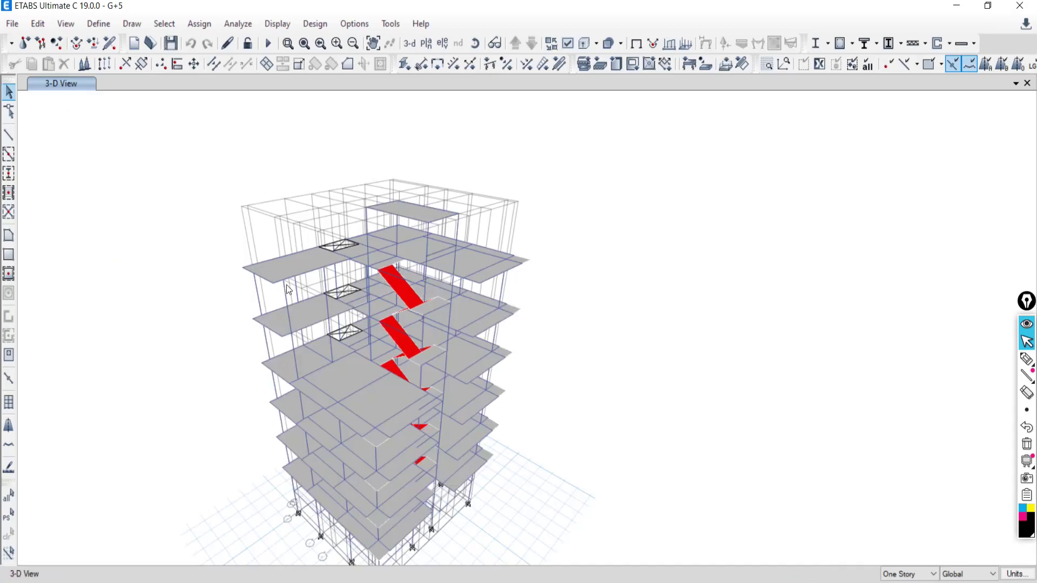
pyautogui.scroll(3, 456, 164)
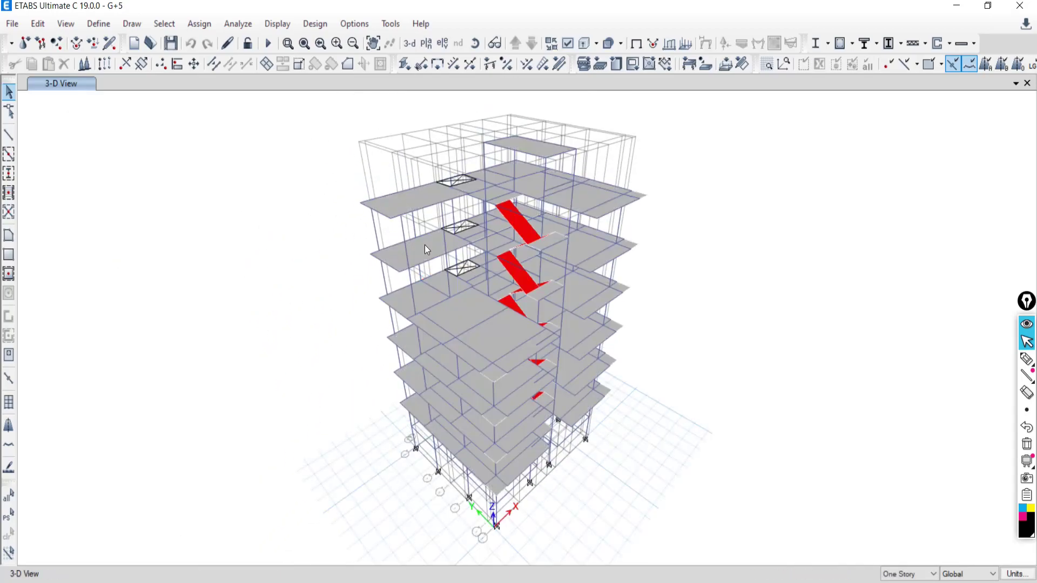
pyautogui.rightClick(99, 142)
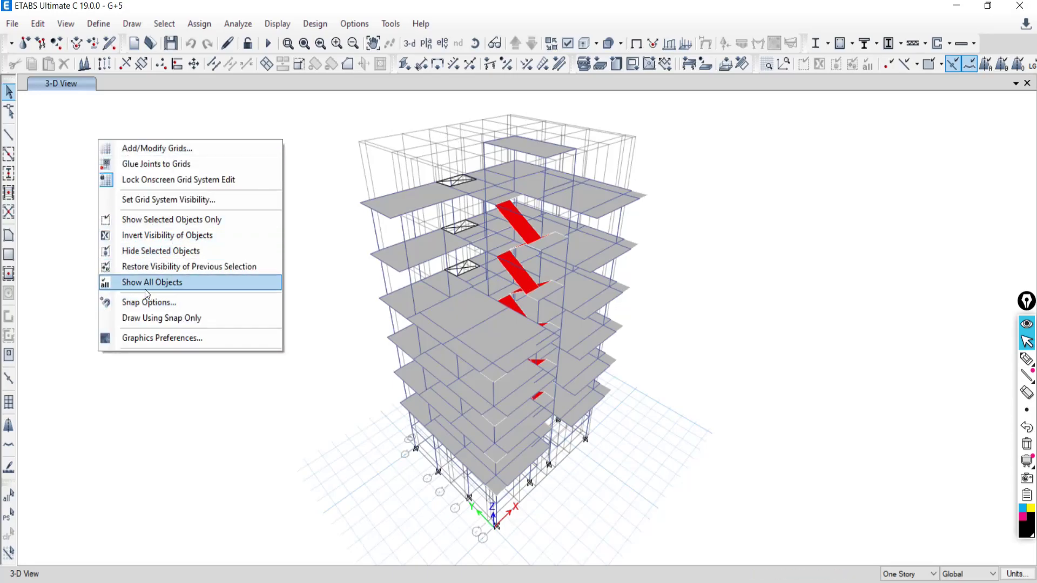
pyautogui.click(163, 199)
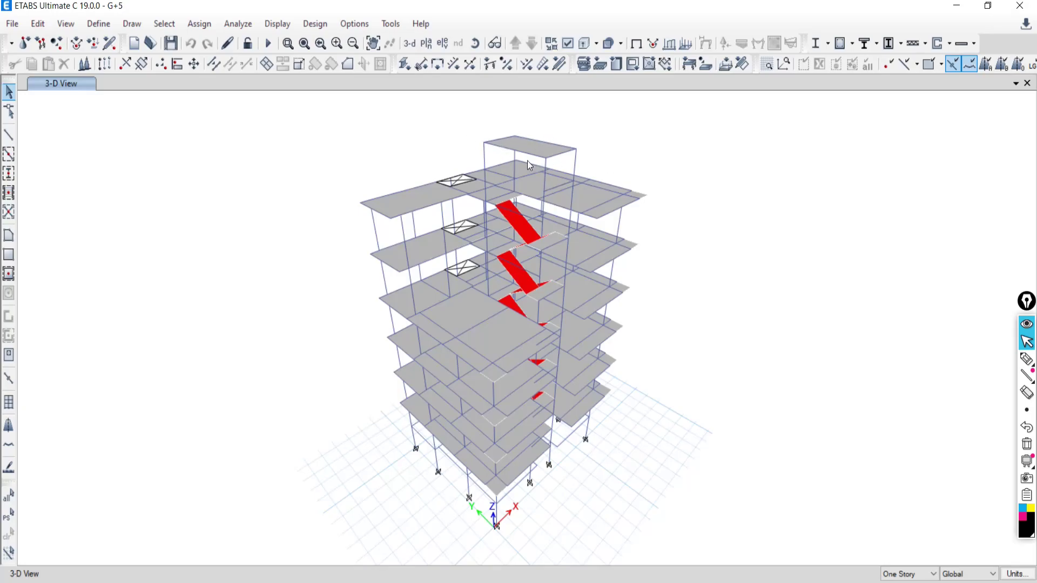
# Select all objects on the OHT story.
pyautogui.click(164, 24)
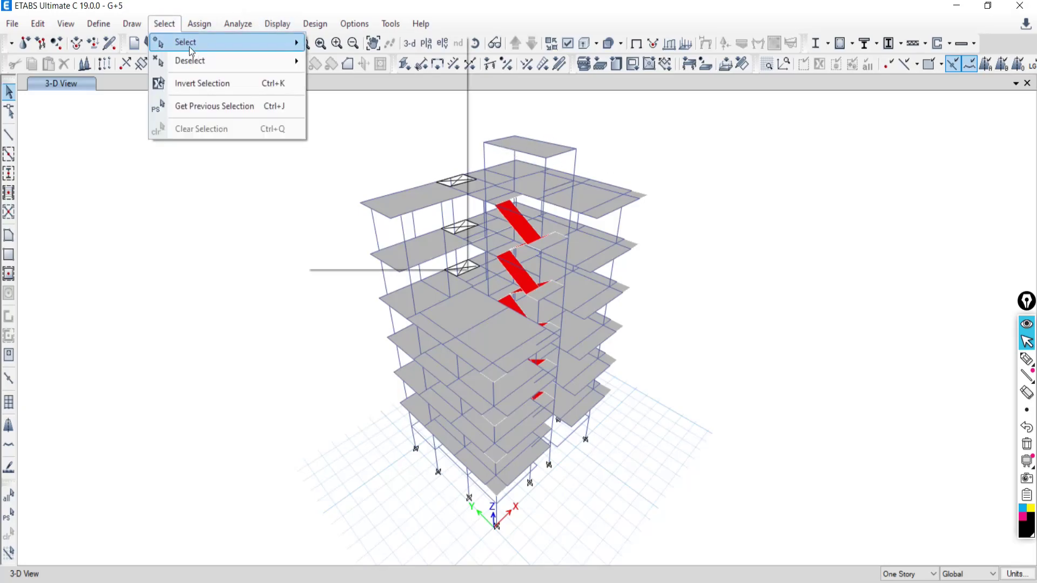
pyautogui.moveTo(255, 51)
pyautogui.click(421, 235)
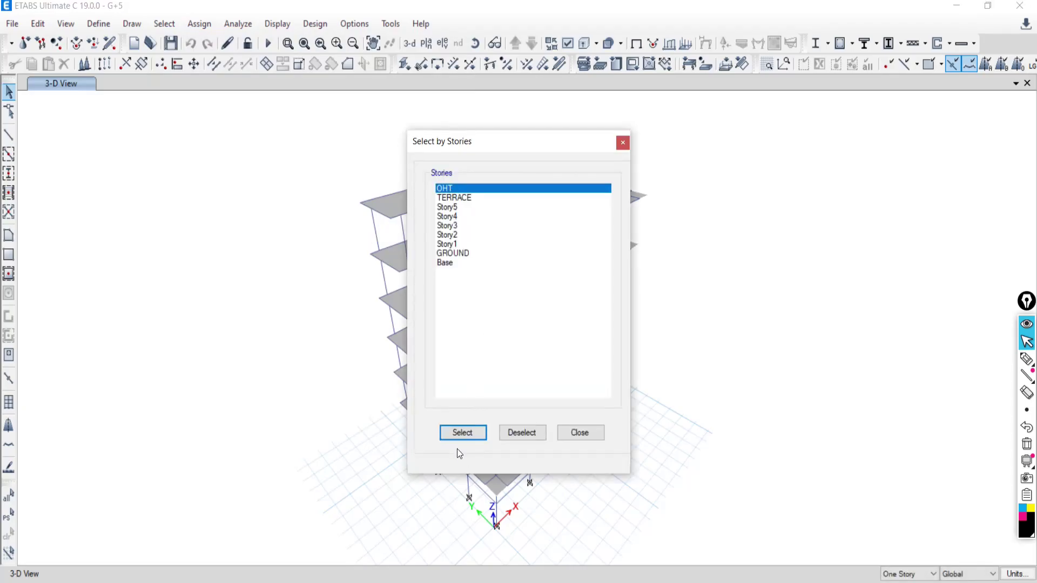
pyautogui.click(462, 433)
pyautogui.click(579, 432)
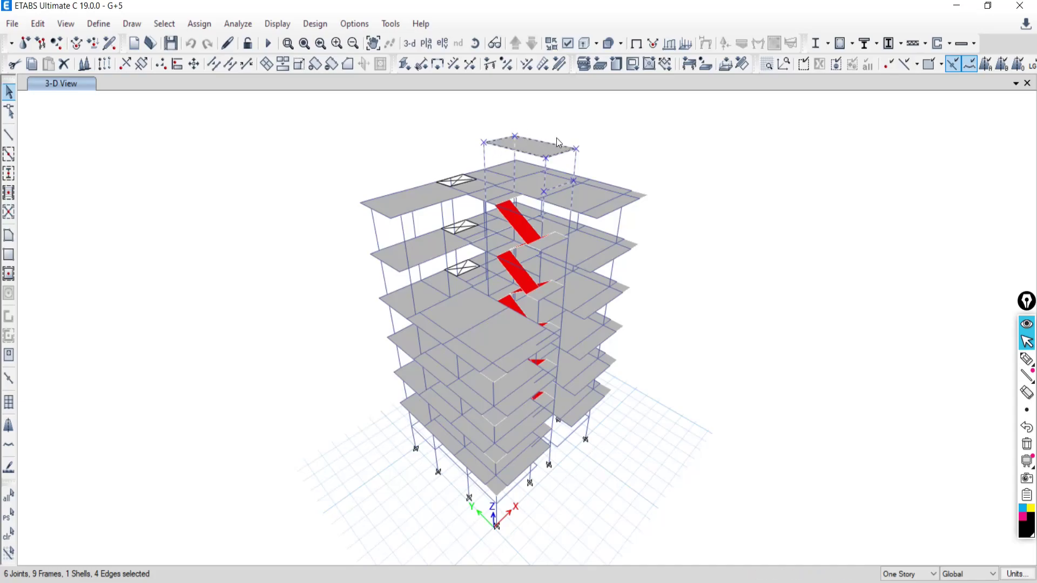
# Display only the selected OHT objects in the 3-D view, and switch to the Google Meet window.
pyautogui.rightClick(148, 140)
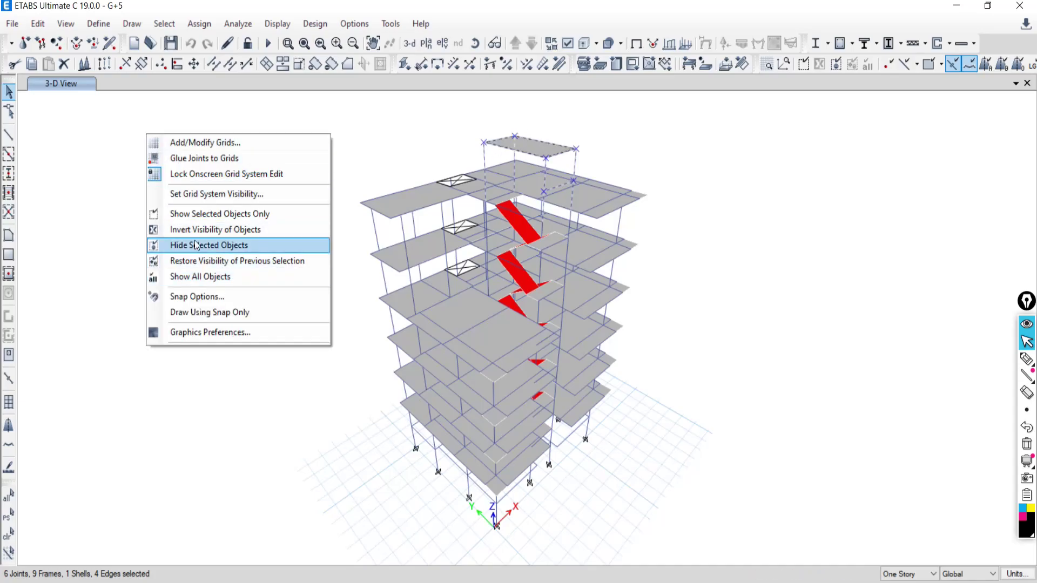
pyautogui.click(218, 218)
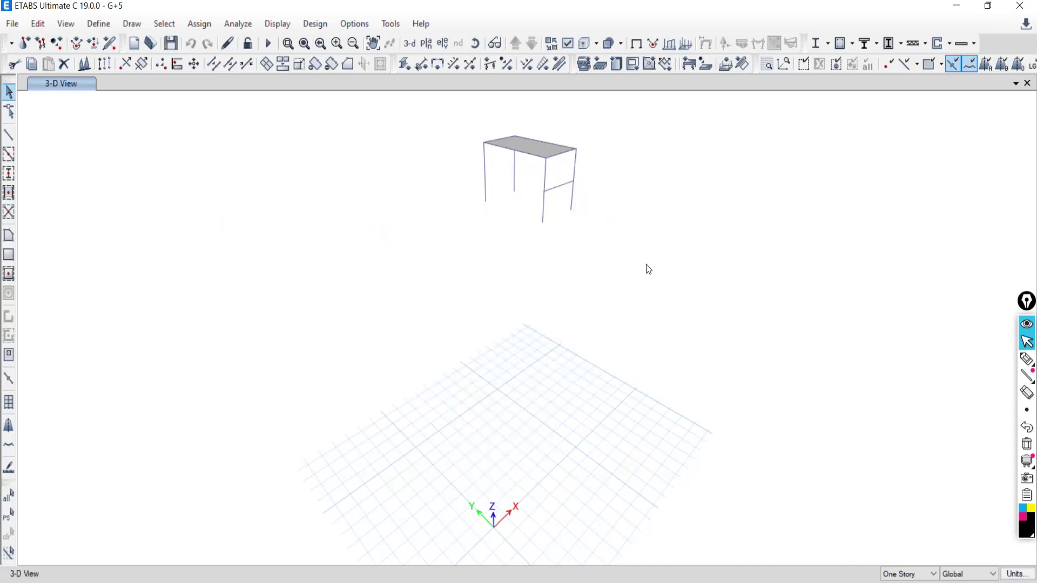
pyautogui.hotkey('alt', 'Tab')
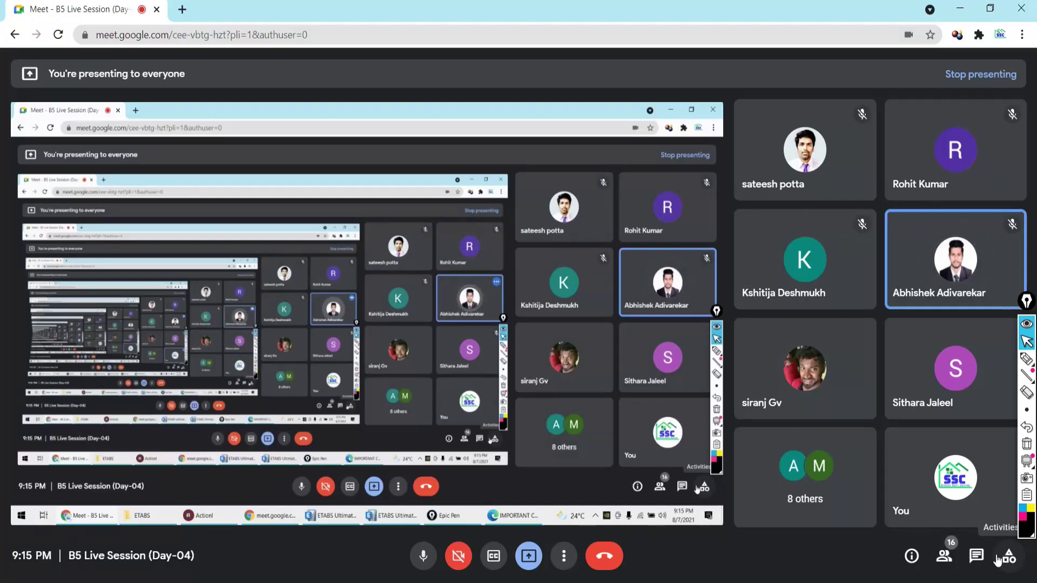